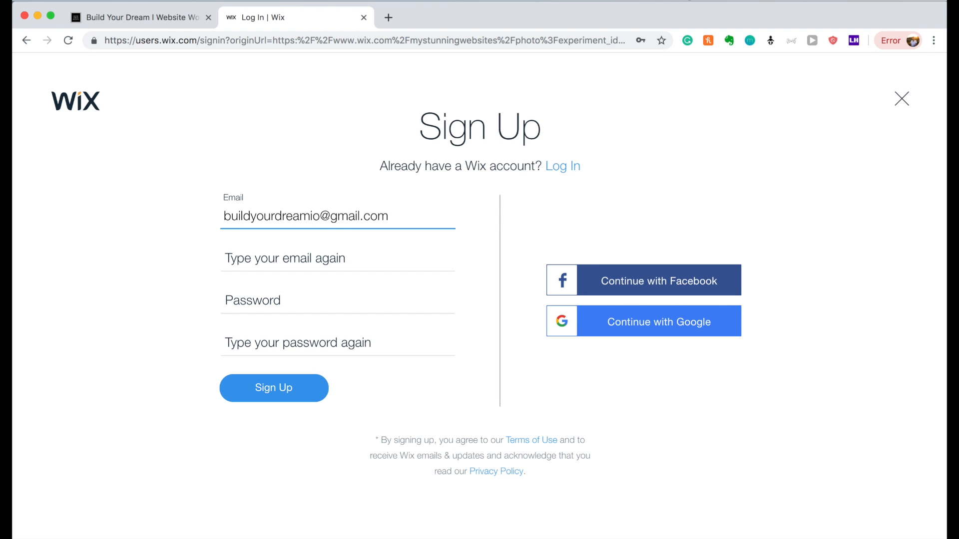
Enter the confirmation e-mail and the account password twice, then submit the sign-up form.
left_click(278, 265)
key("Tab")
type("●●●●●●●●●●●●●●●")
key("Tab")
type("●●●●●●●●●●●●●●●")
left_click(276, 392)
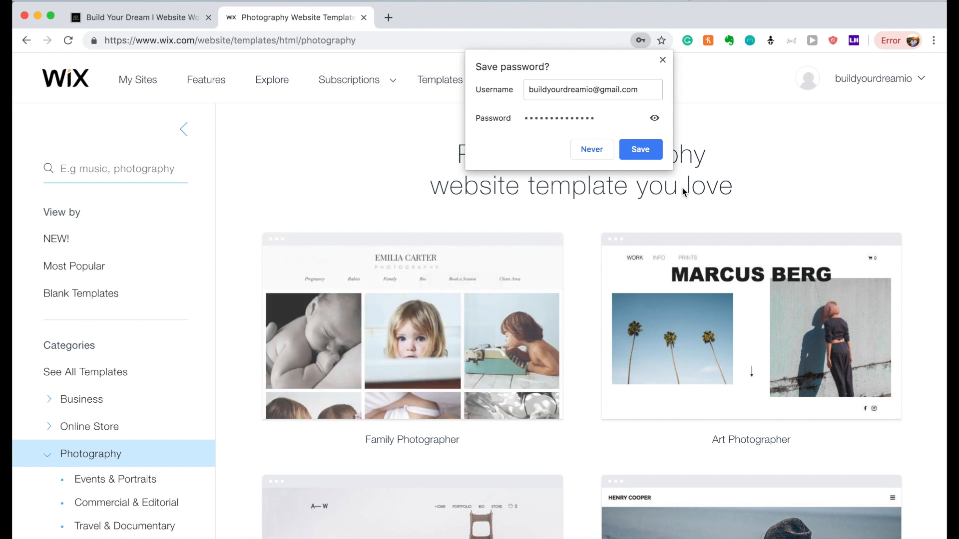
Save the login details, filter to Blank Templates, and edit the Start from Scratch template.
left_click(639, 149)
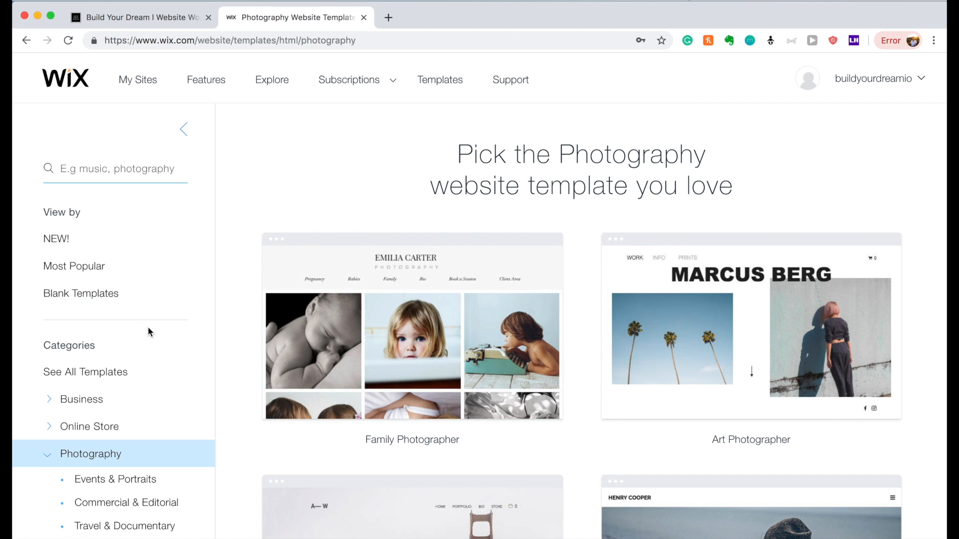
left_click(140, 299)
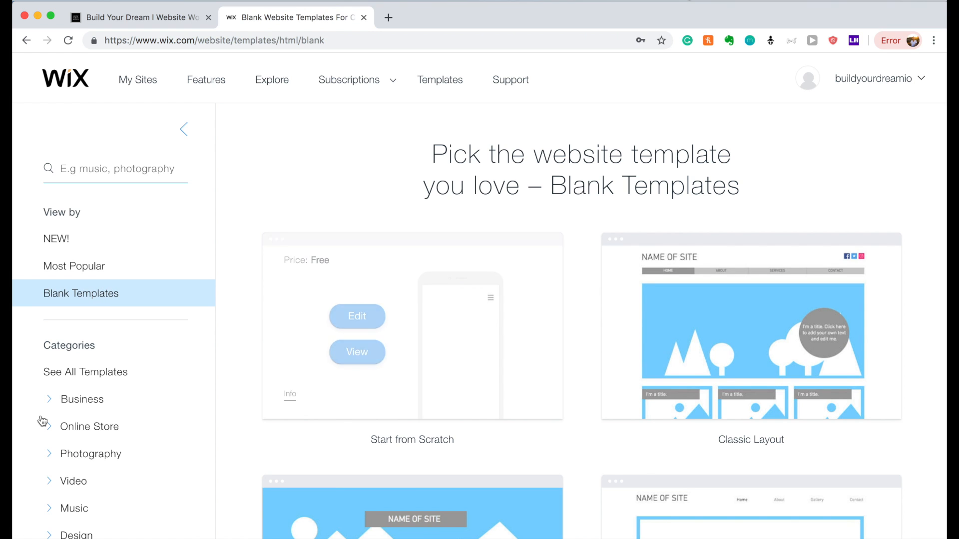
mouse_move(395, 311)
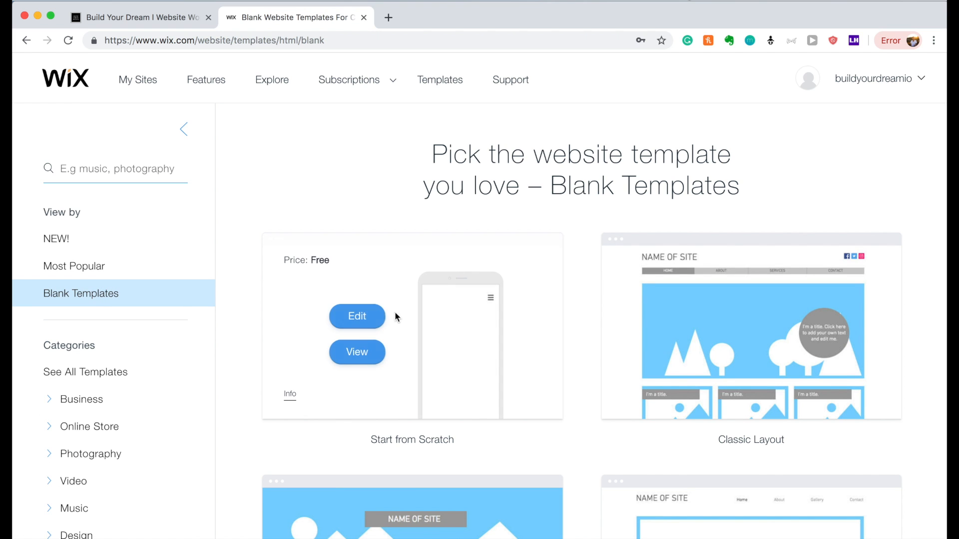
left_click(365, 319)
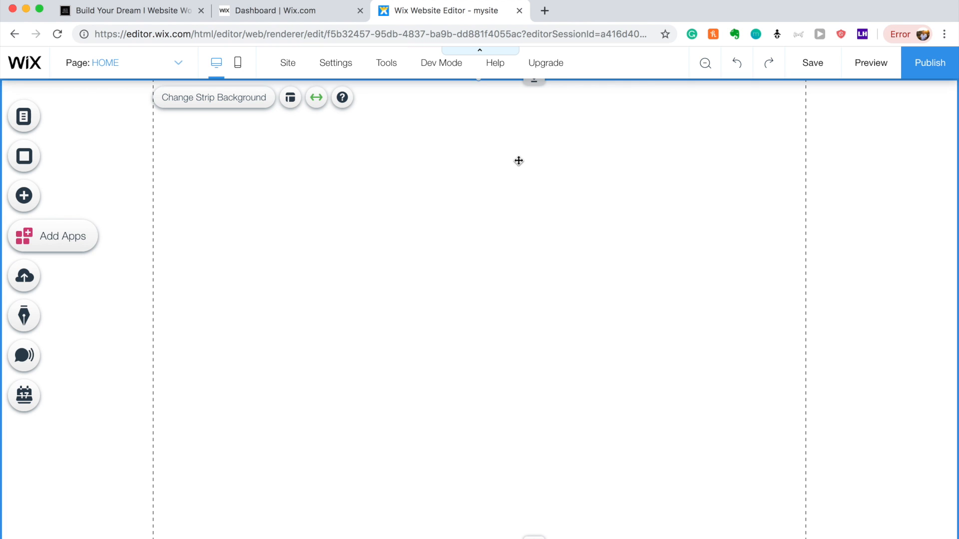
Look through the Services strip designs, then show the Add Text panel with headings and paragraphs.
left_click(34, 201)
left_click(164, 173)
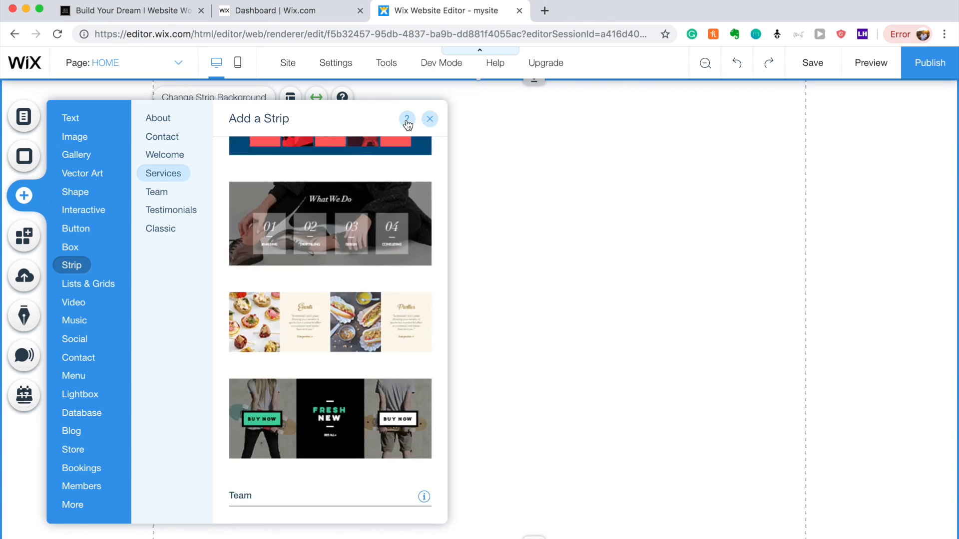
left_click(432, 118)
left_click(25, 195)
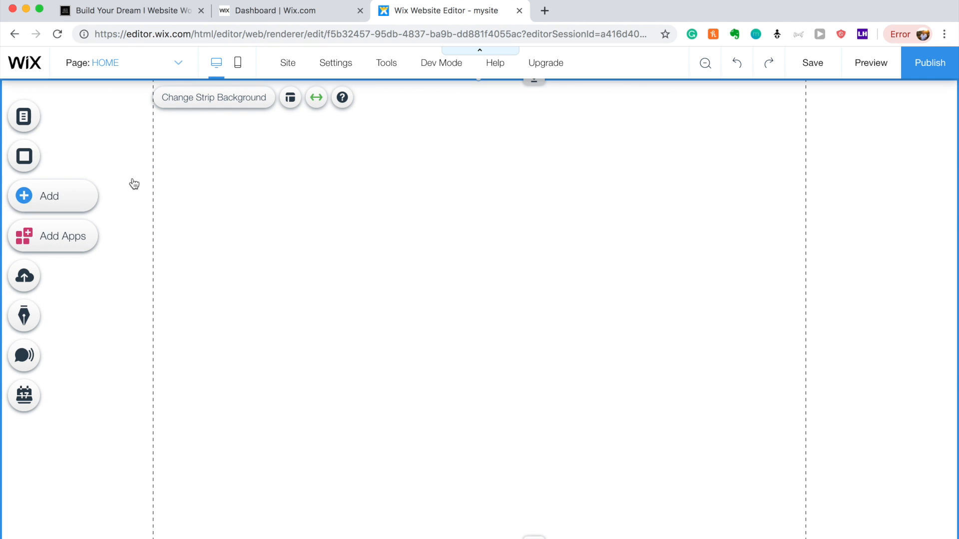
left_click(149, 171)
left_click(76, 119)
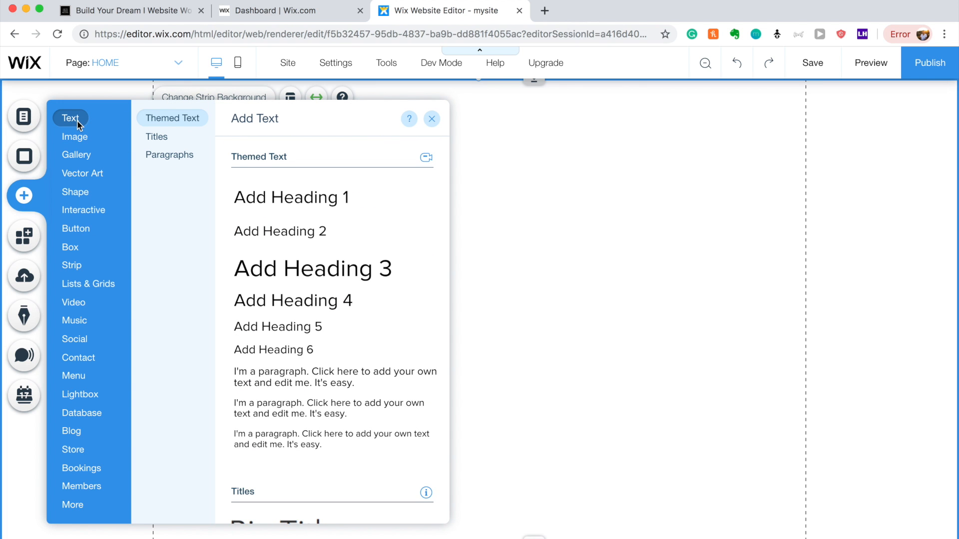
Add a Big Title heading and try a salmon text colour on it.
scroll(276, 490, "down", 2)
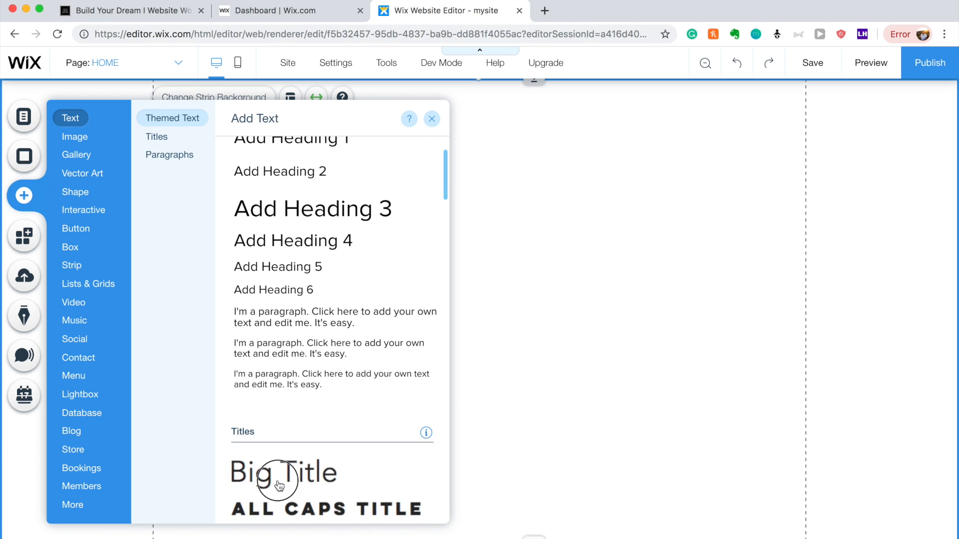
left_click(279, 485)
left_click(441, 275)
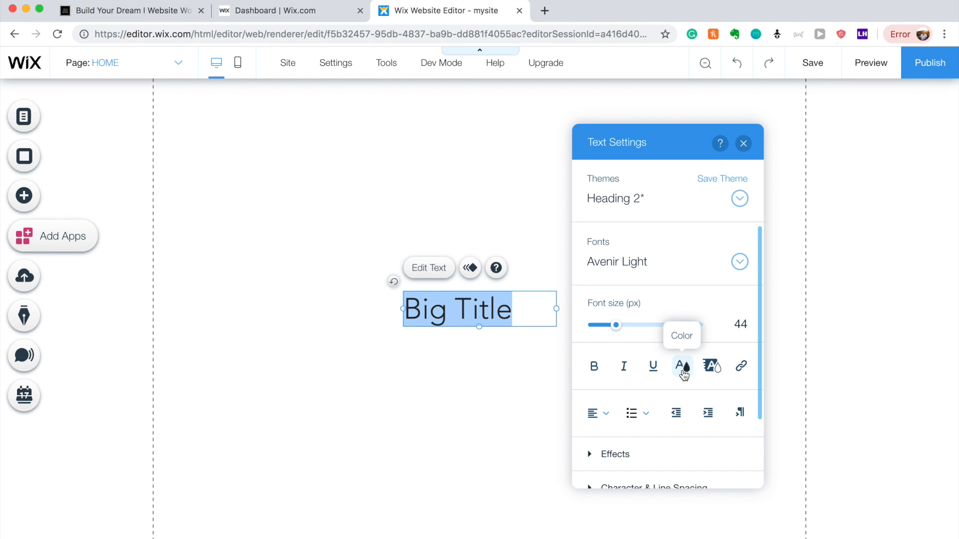
left_click(681, 371)
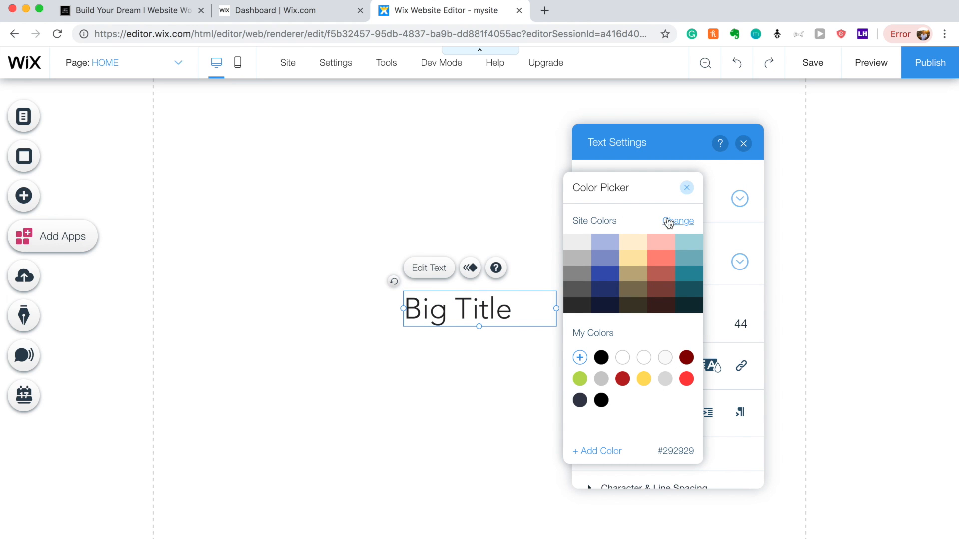
left_click(656, 255)
Preview the site colour palettes, pick the first one, and close the colour picker.
left_click(670, 220)
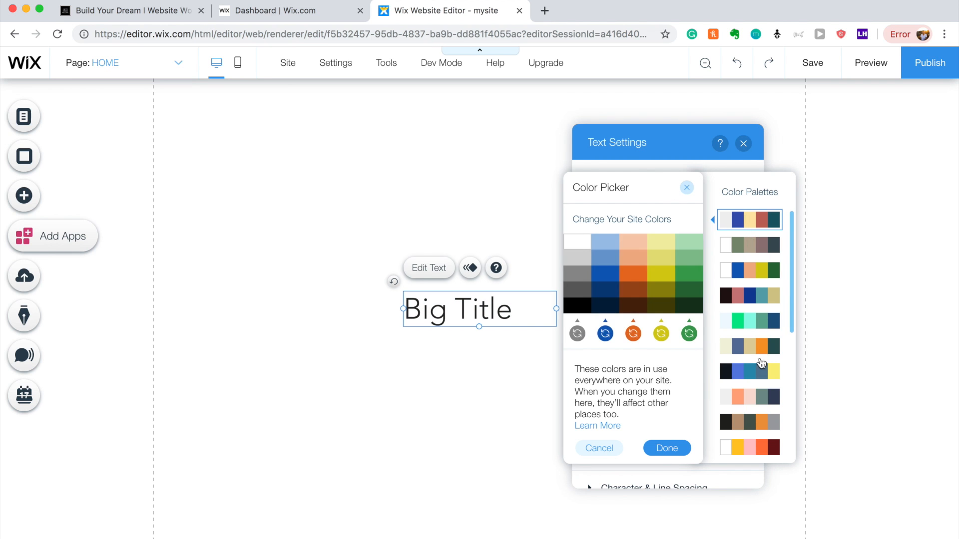
scroll(760, 412, "down", 3)
scroll(760, 413, "down", 3)
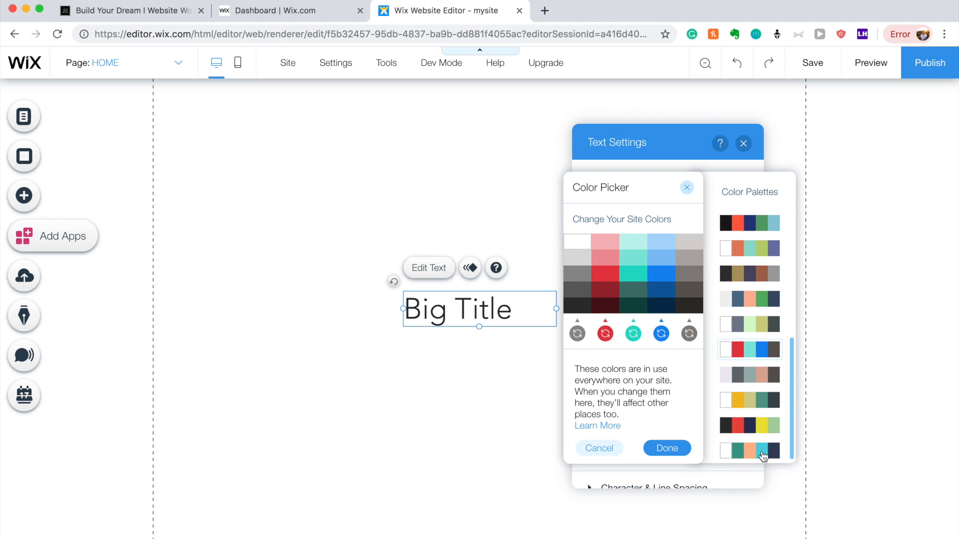
scroll(758, 224, "up", 5)
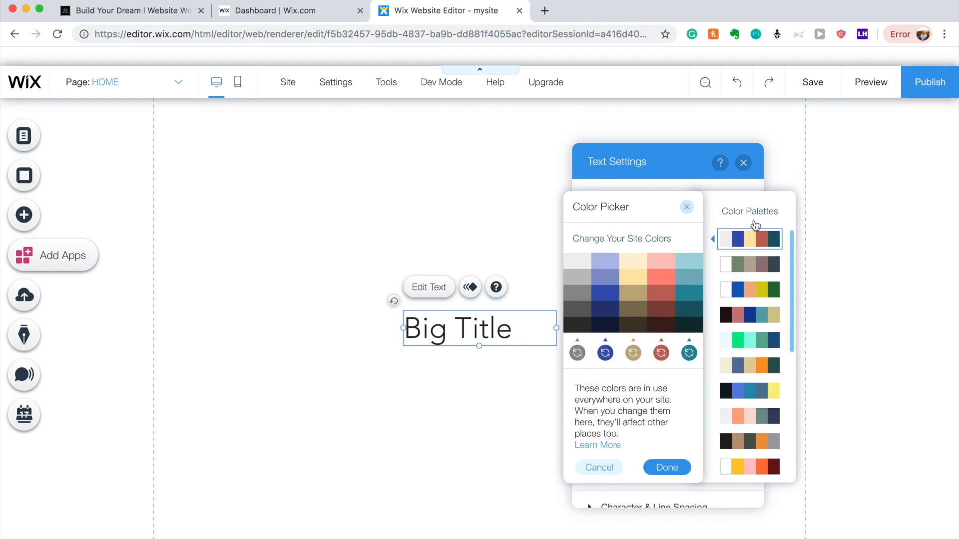
left_click(757, 220)
left_click(687, 189)
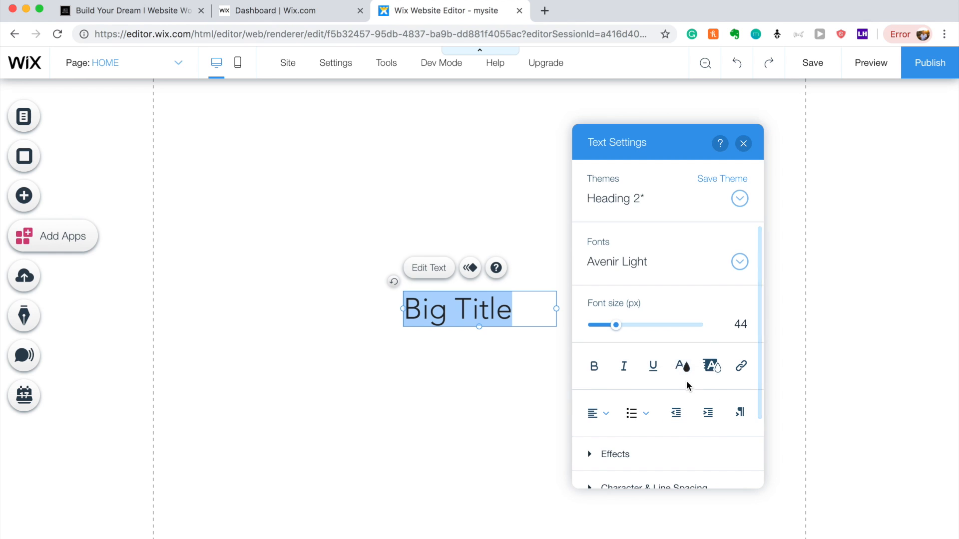
Close the colour and text settings without changes and delete the Big Title heading.
left_click(682, 366)
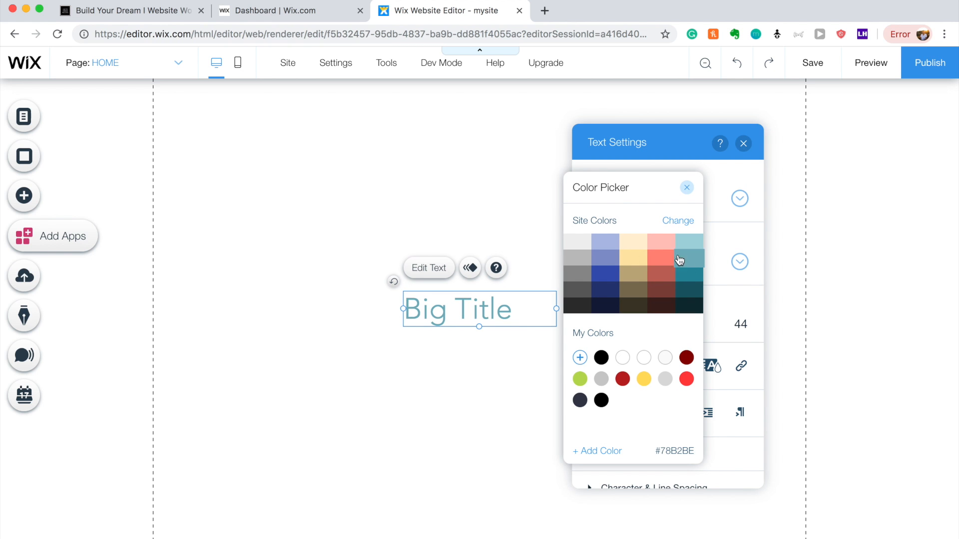
left_click(686, 188)
left_click(743, 143)
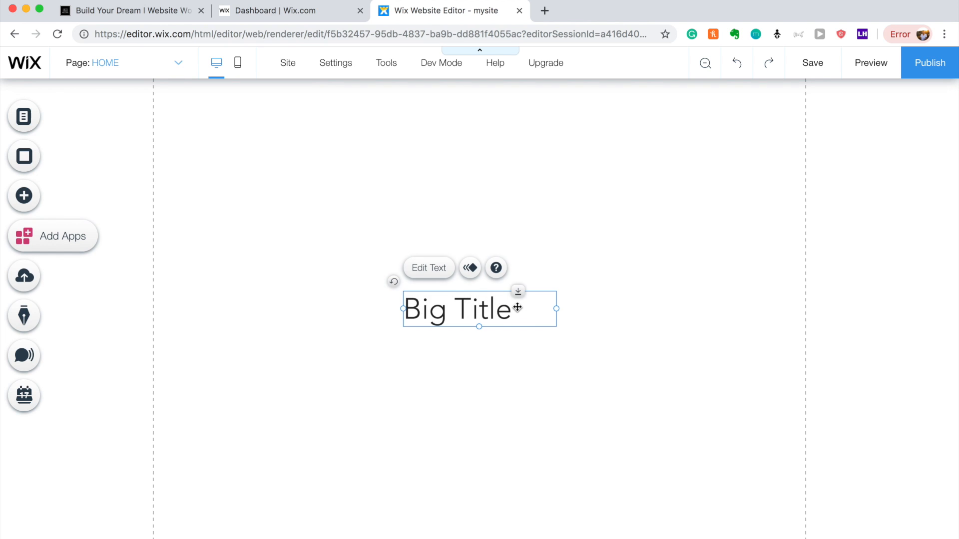
key("Delete")
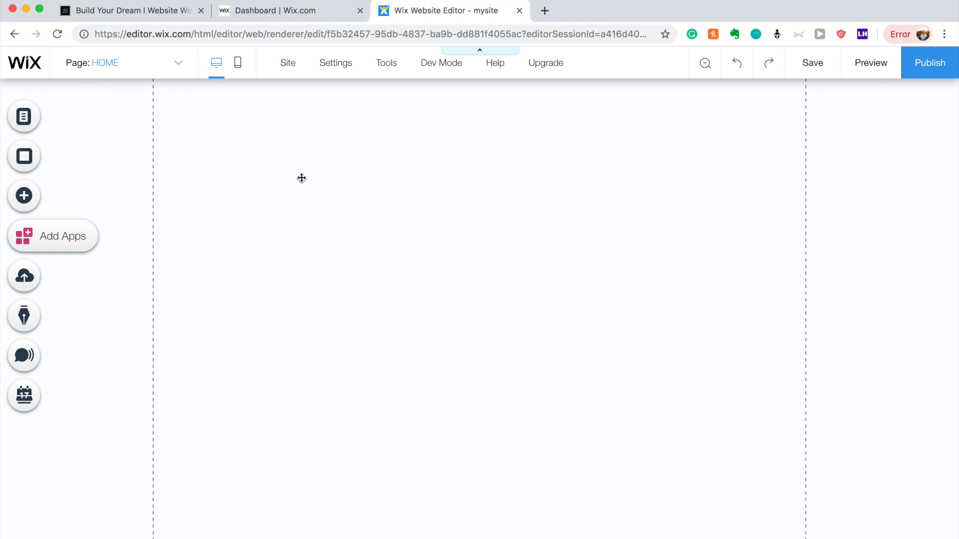
Place a white Classic strip on the homepage and stretch it to 557 px high.
left_click(300, 178)
left_click(23, 189)
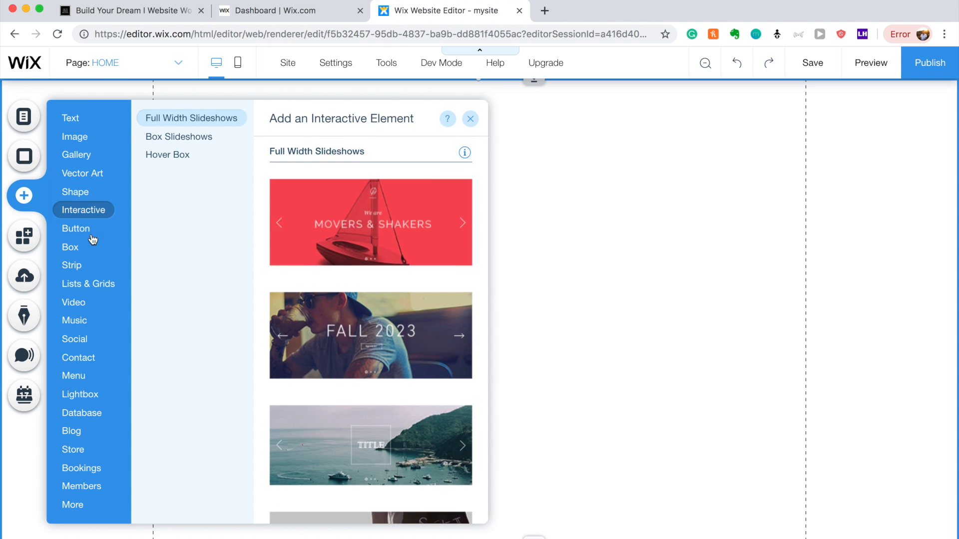
mouse_move(77, 251)
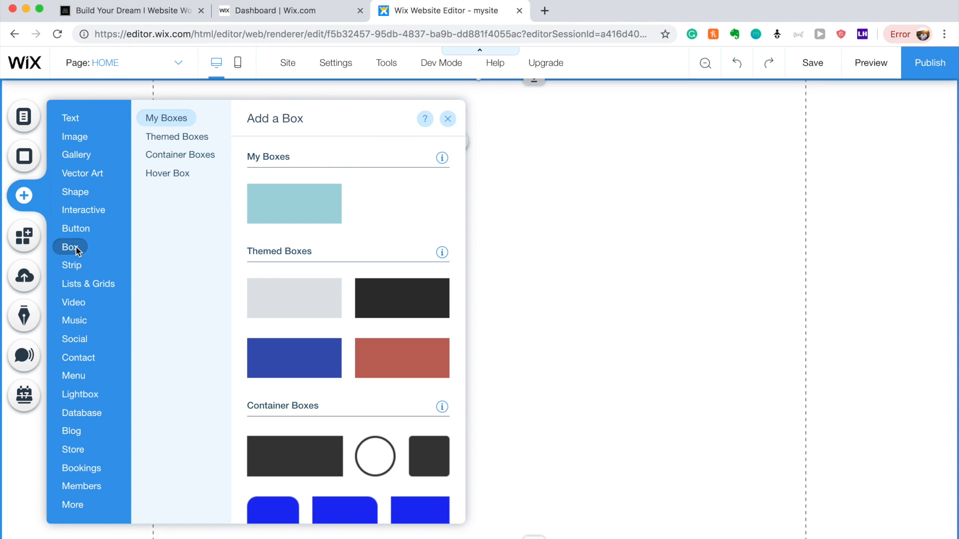
mouse_move(71, 270)
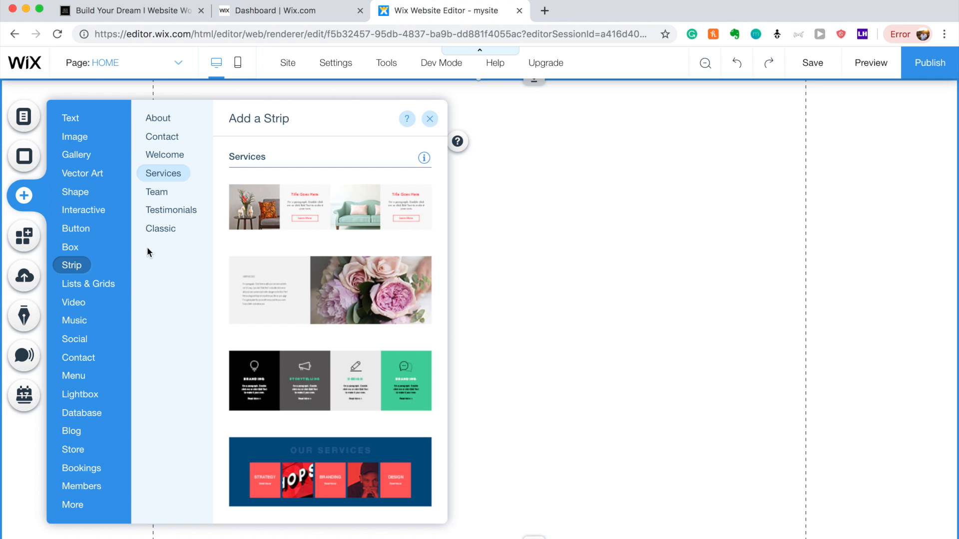
left_click(176, 231)
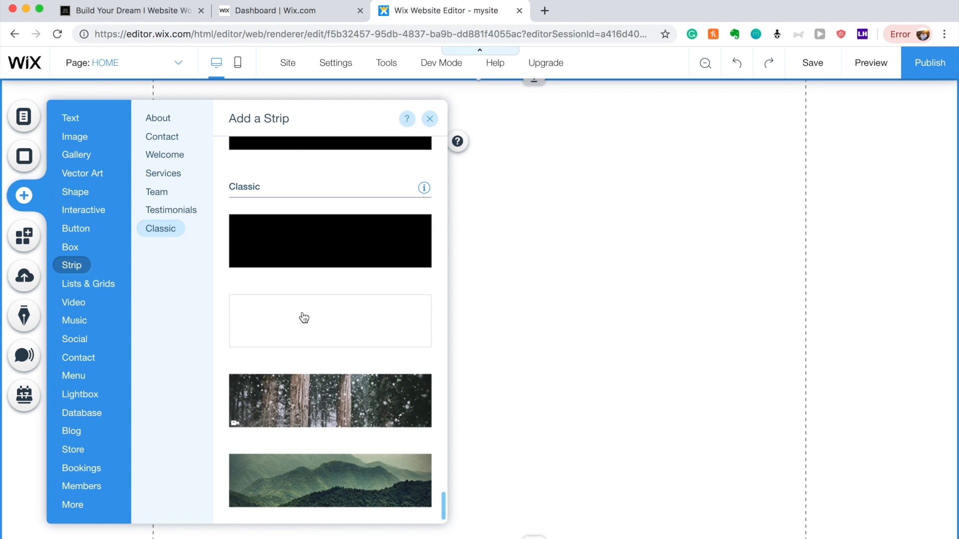
left_click_drag(302, 313, 532, 200)
left_click_drag(480, 345, 480, 530)
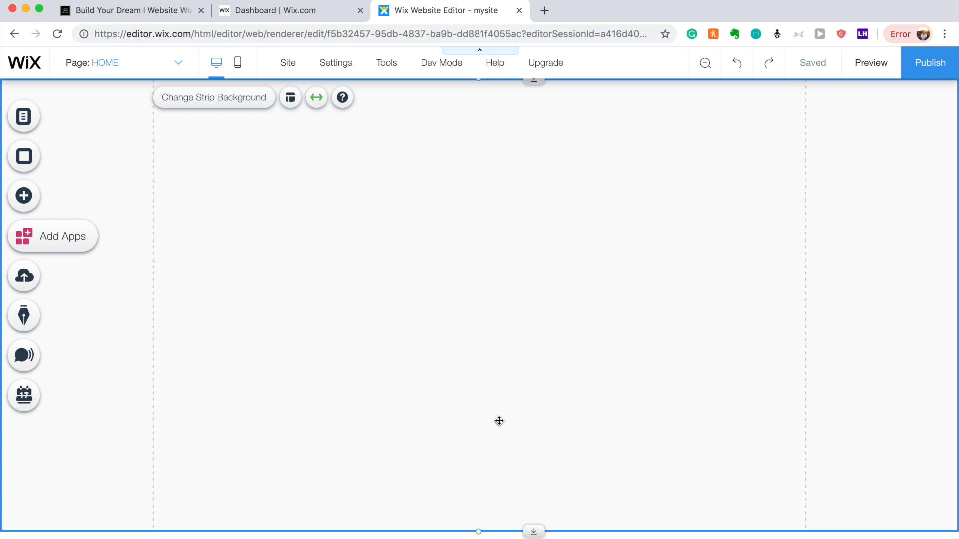
Delete the extra strip and move the white strip to the top of the page.
left_click(499, 421)
key("Delete")
left_click(497, 282)
left_click(465, 413)
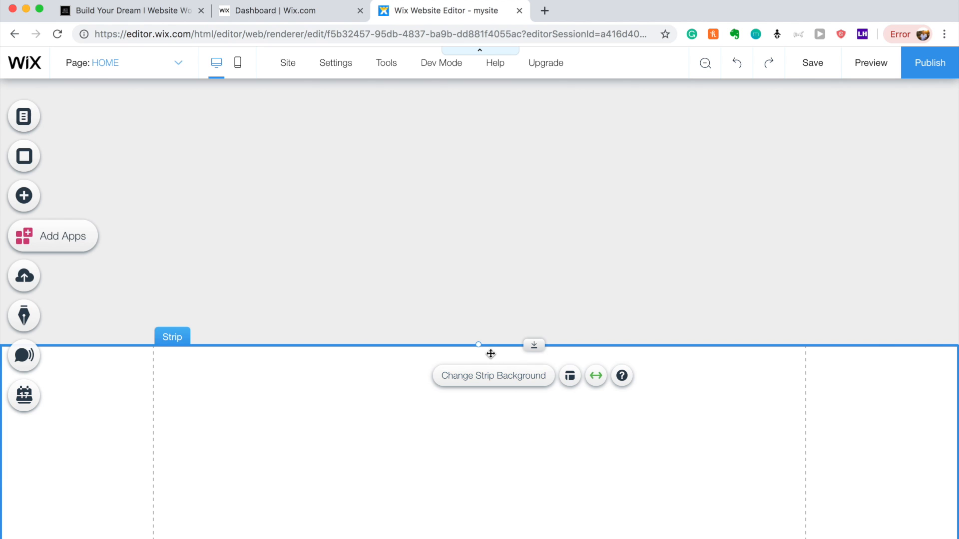
left_click(483, 211)
left_click_drag(483, 212, 485, 81)
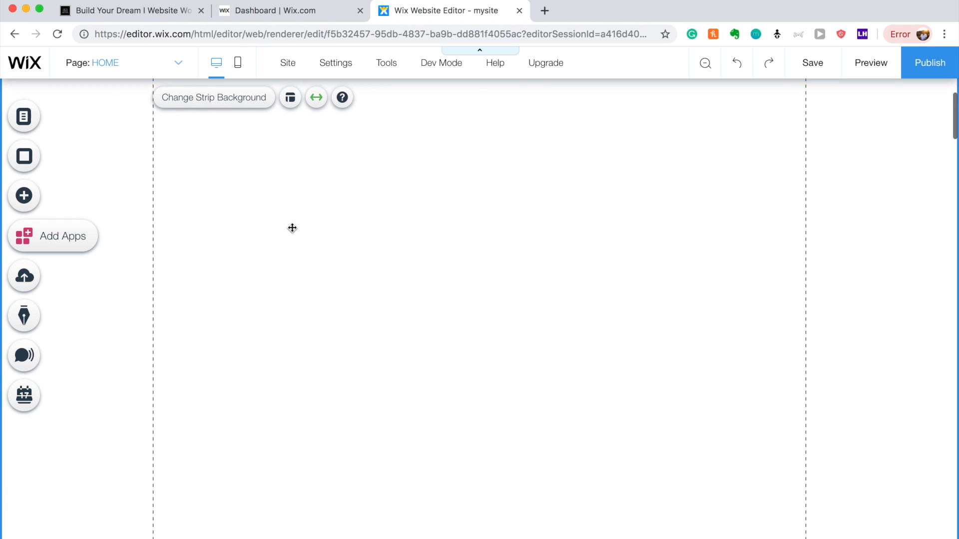
Shorten the white strip to about 772 px high, then lengthen it slightly at the bottom.
scroll(292, 228, "down", 5)
scroll(293, 229, "up", 1)
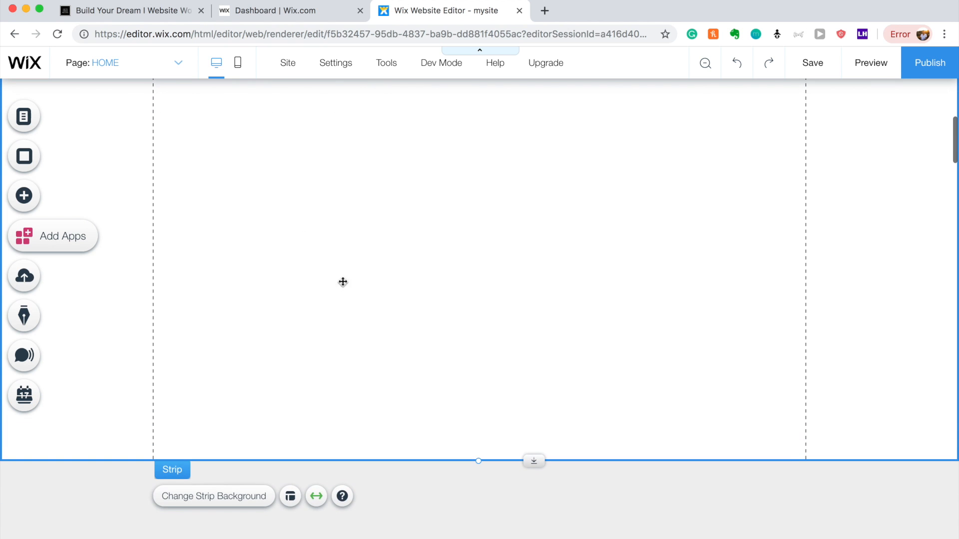
left_click_drag(479, 461, 504, 278)
left_click_drag(483, 490, 486, 405)
scroll(485, 405, "up", 3)
scroll(486, 407, "down", 4)
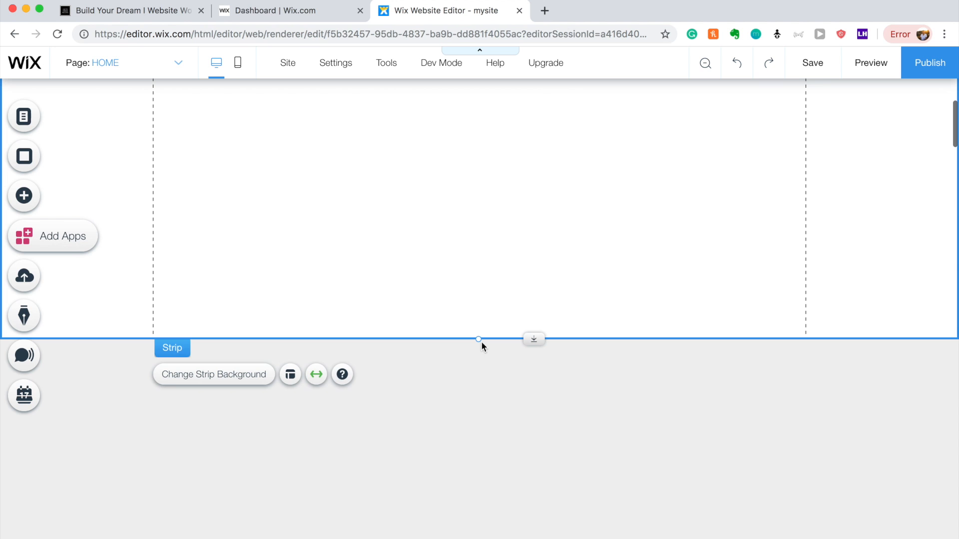
left_click_drag(478, 339, 494, 262)
scroll(495, 263, "up", 4)
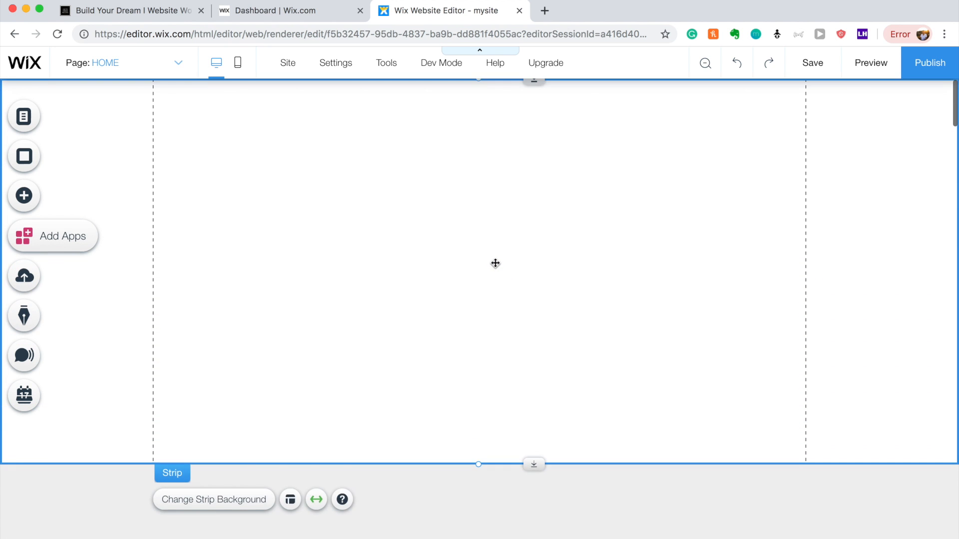
left_click_drag(477, 466, 477, 493)
left_click(468, 208)
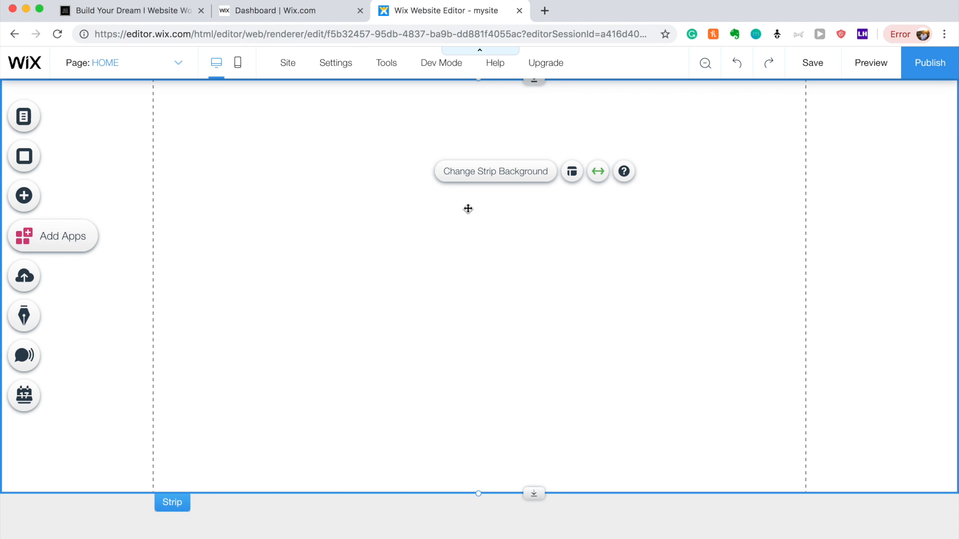
Set the strip background to the White Background Video.mov clip from Site Files.
left_click(509, 172)
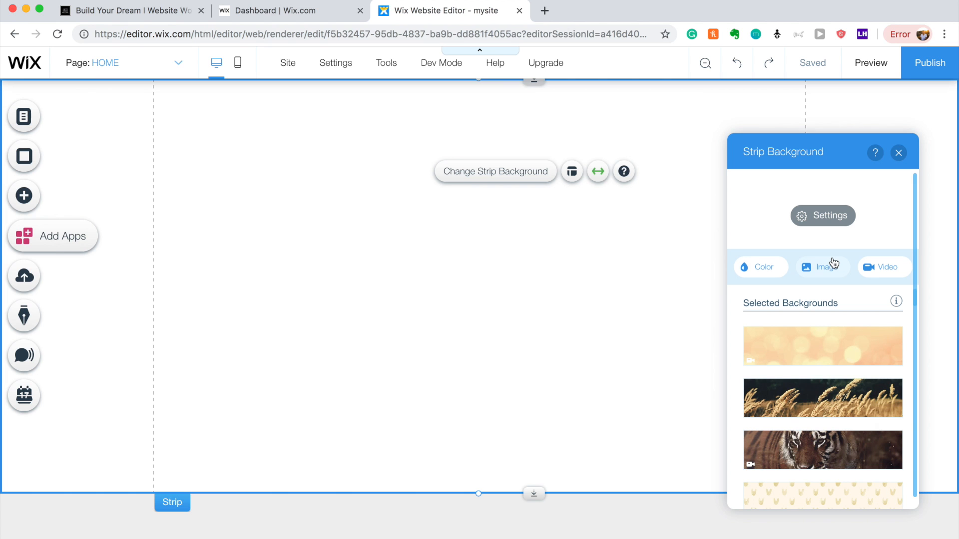
left_click(878, 266)
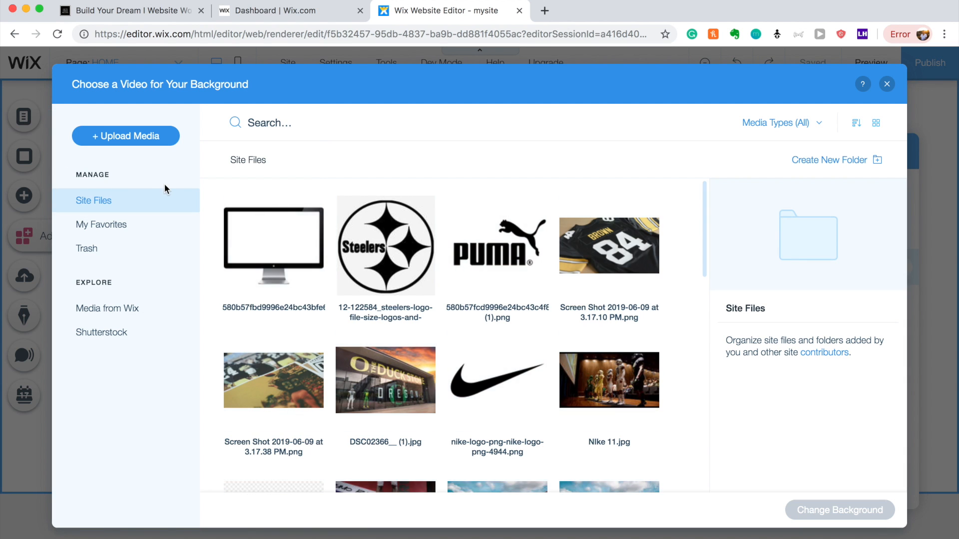
scroll(421, 323, "down", 5)
scroll(421, 323, "down", 5)
scroll(421, 323, "up", 3)
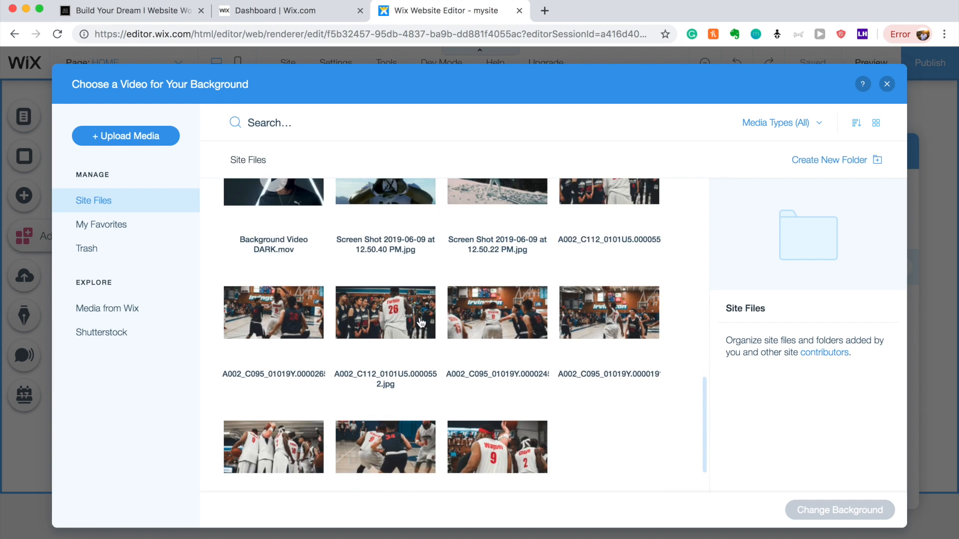
scroll(420, 324, "up", 3)
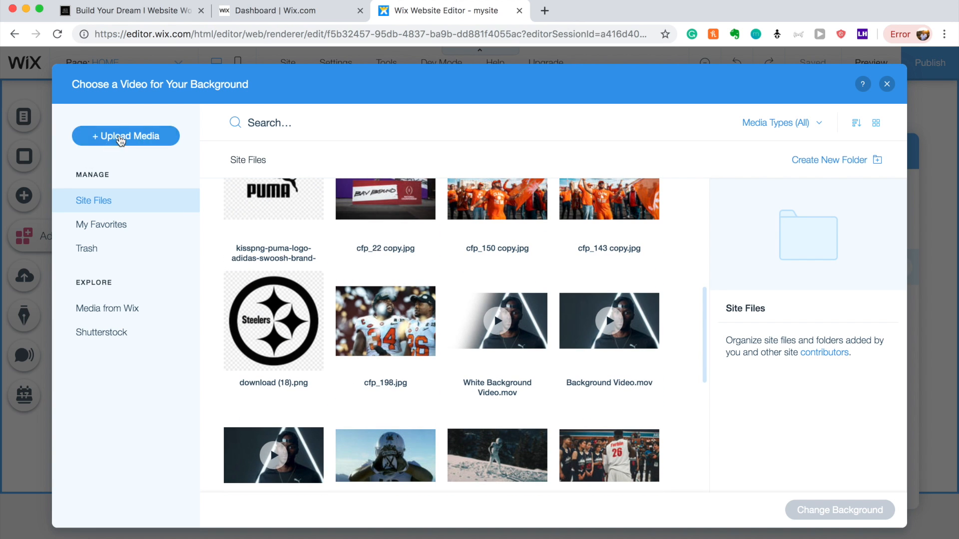
left_click(495, 316)
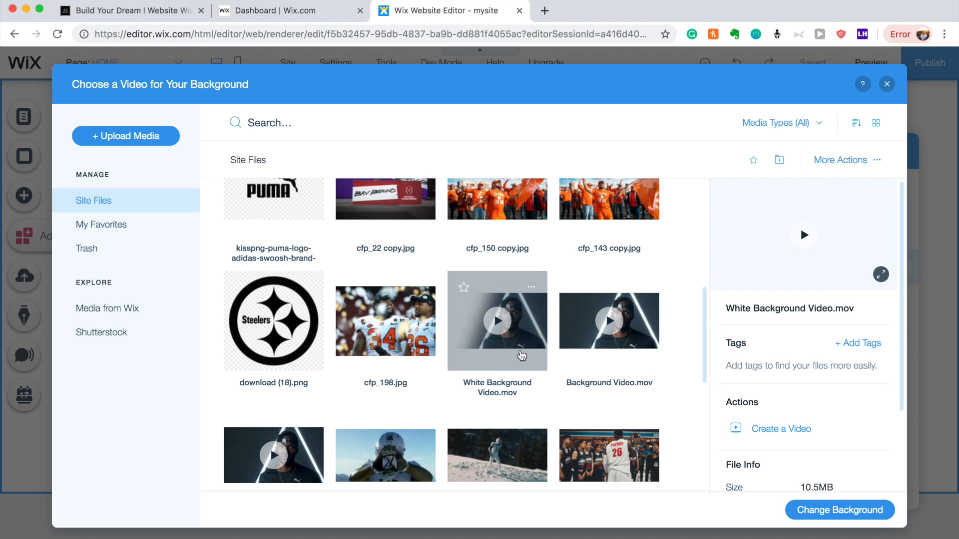
left_click(822, 510)
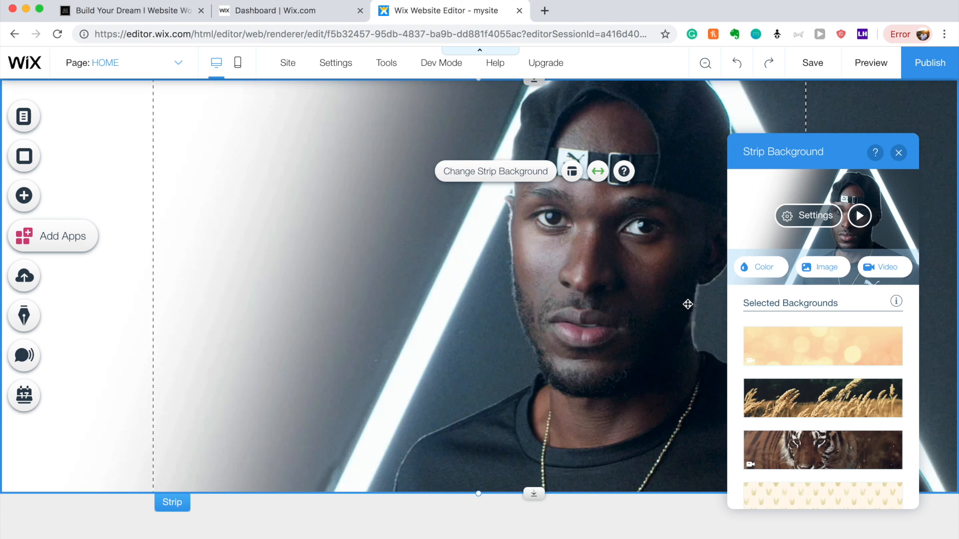
Add a Big Title heading and move it to the strip's upper left.
left_click(28, 200)
left_click(74, 136)
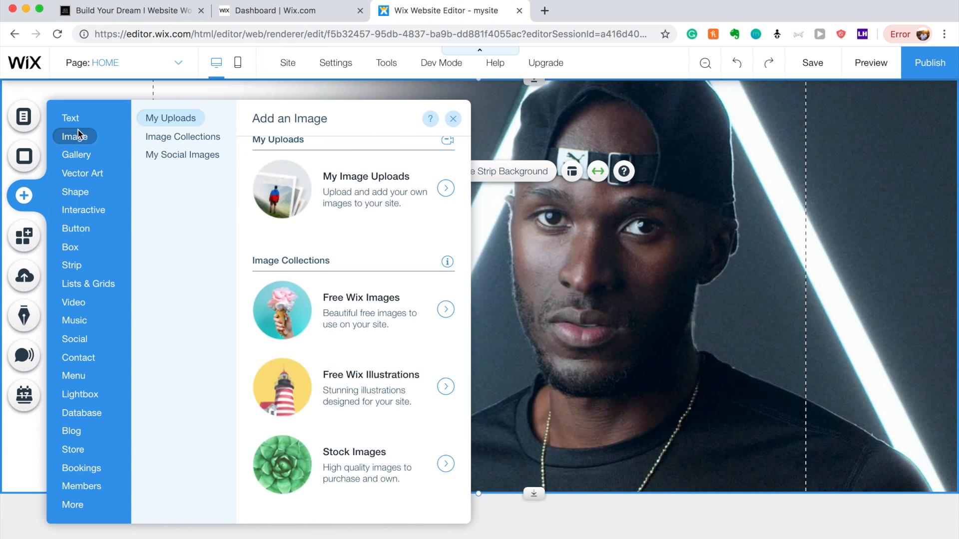
left_click(72, 119)
scroll(300, 325, "down", 3)
left_click(295, 435)
left_click_drag(482, 327, 244, 206)
Change the title's font to Spinnaker.
double_click(245, 210)
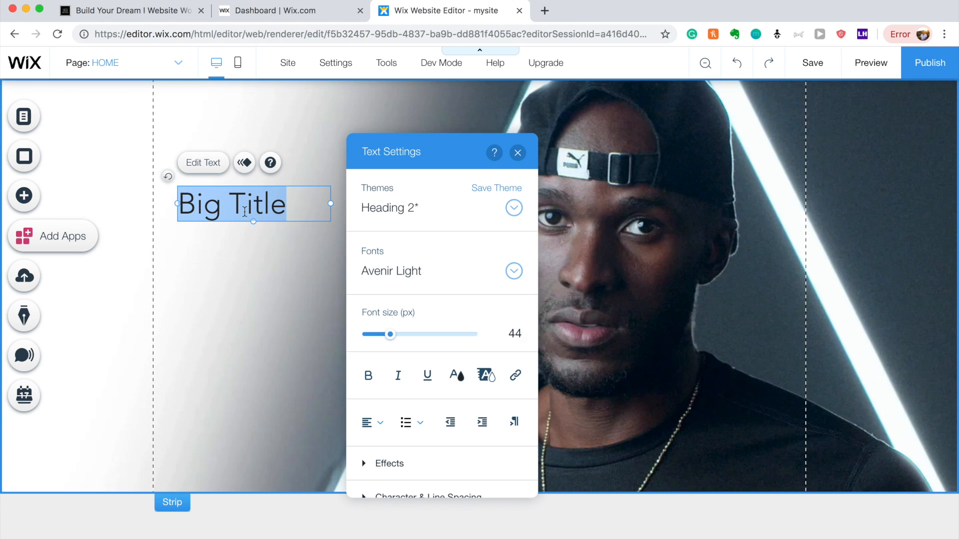
left_click(428, 268)
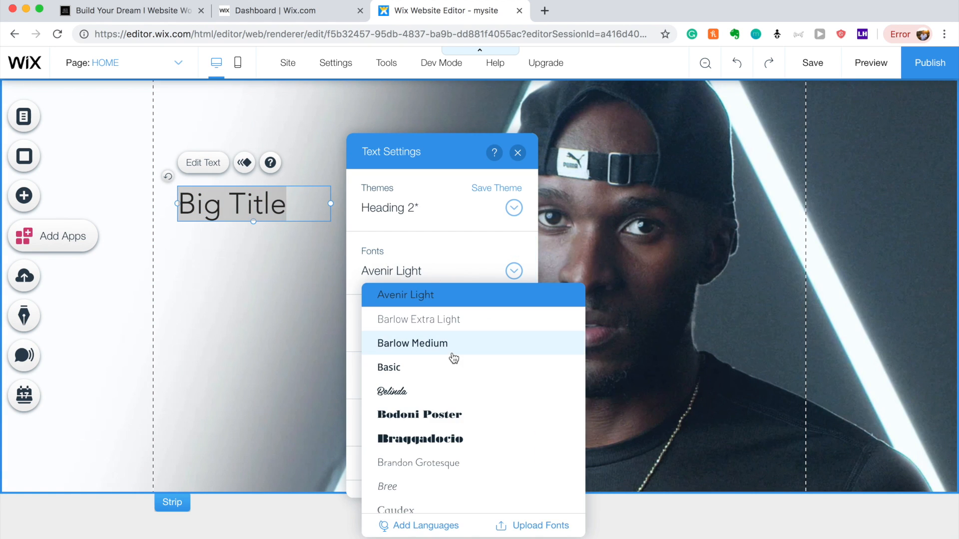
scroll(453, 358, "down", 15)
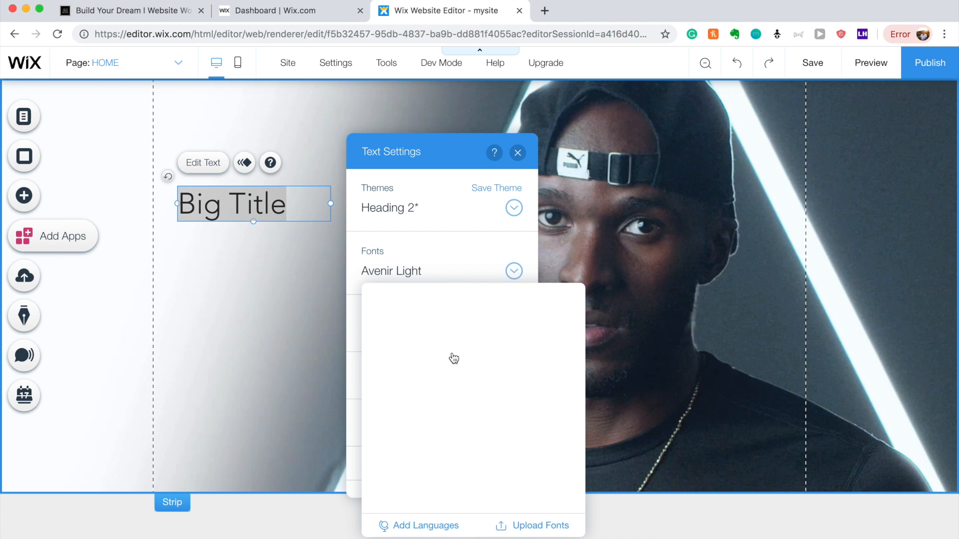
scroll(454, 358, "down", 2)
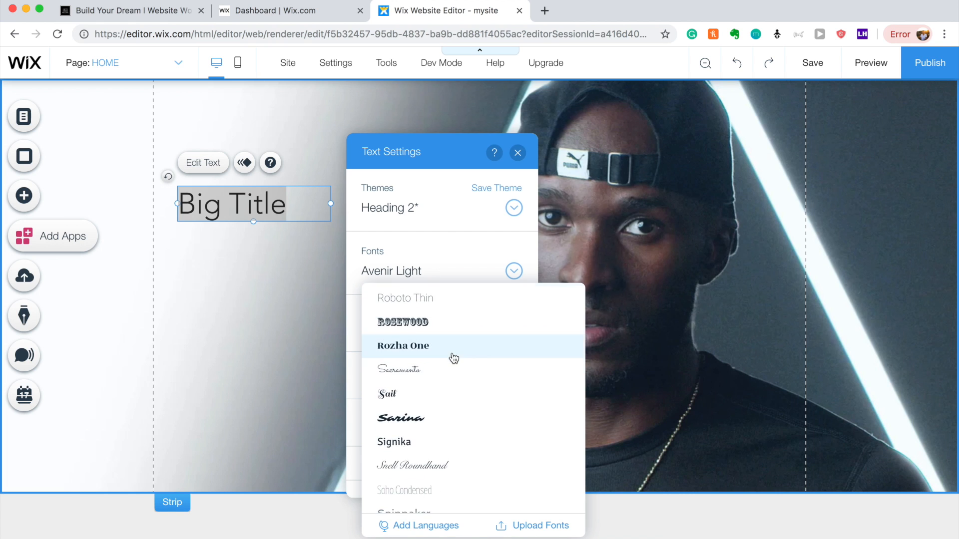
scroll(453, 358, "down", 2)
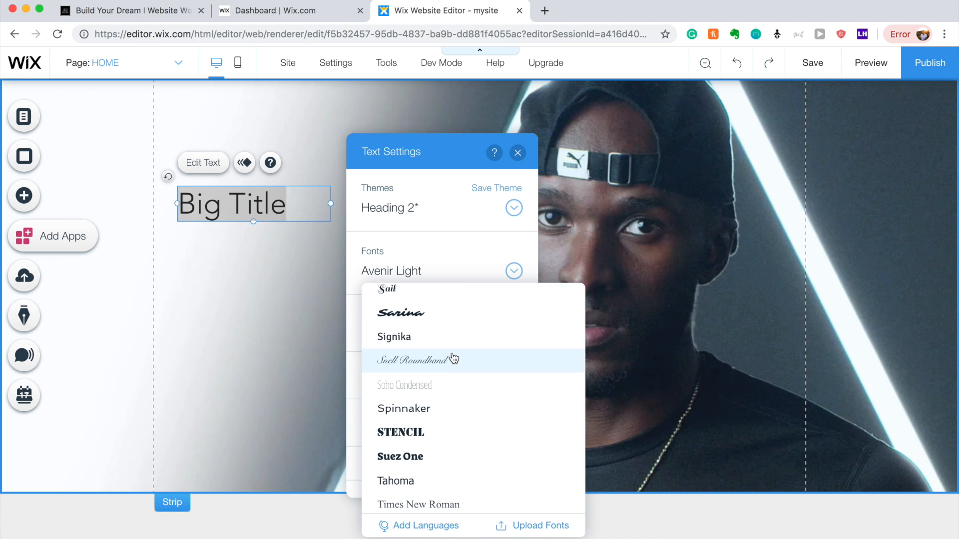
left_click(442, 406)
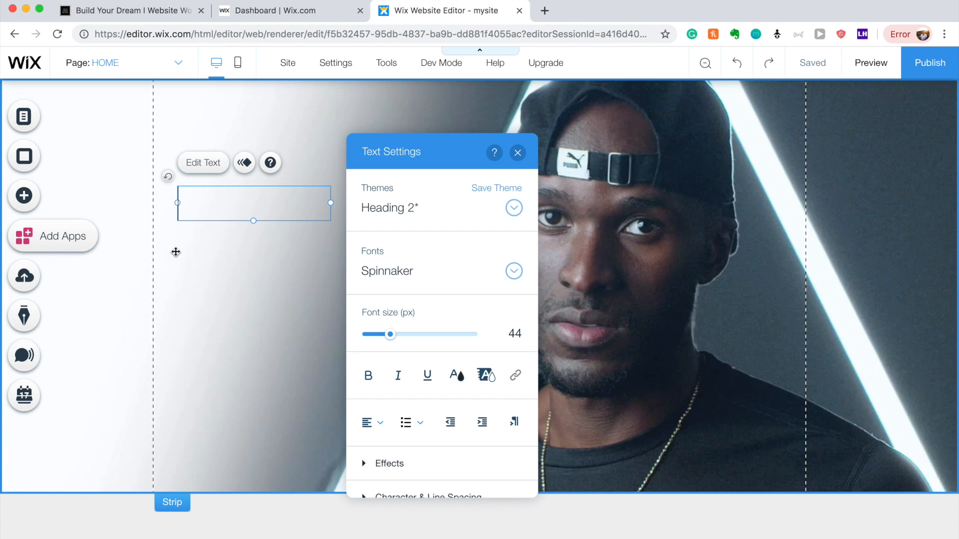
Type the heading text 'We Tell Authentic Stories In Sports'.
type("We T")
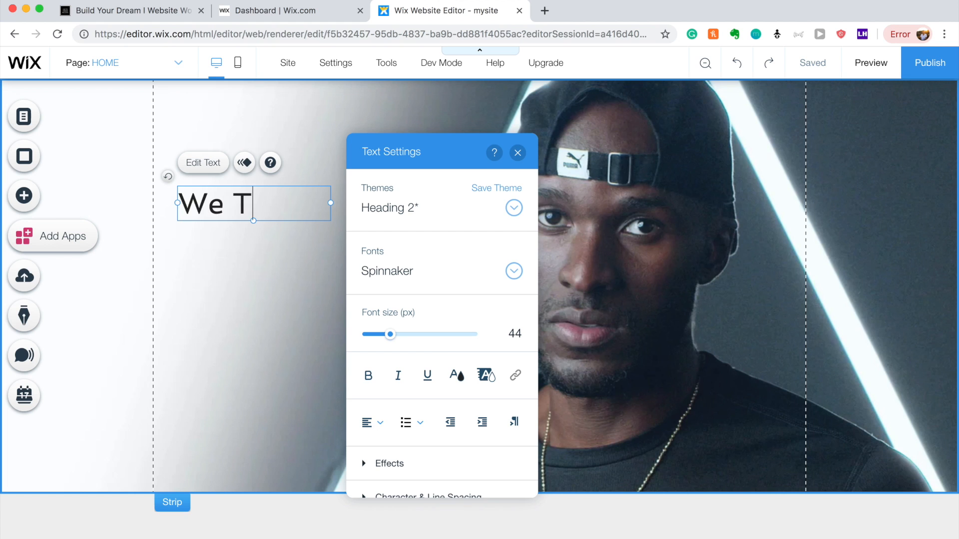
type("ell Authentic")
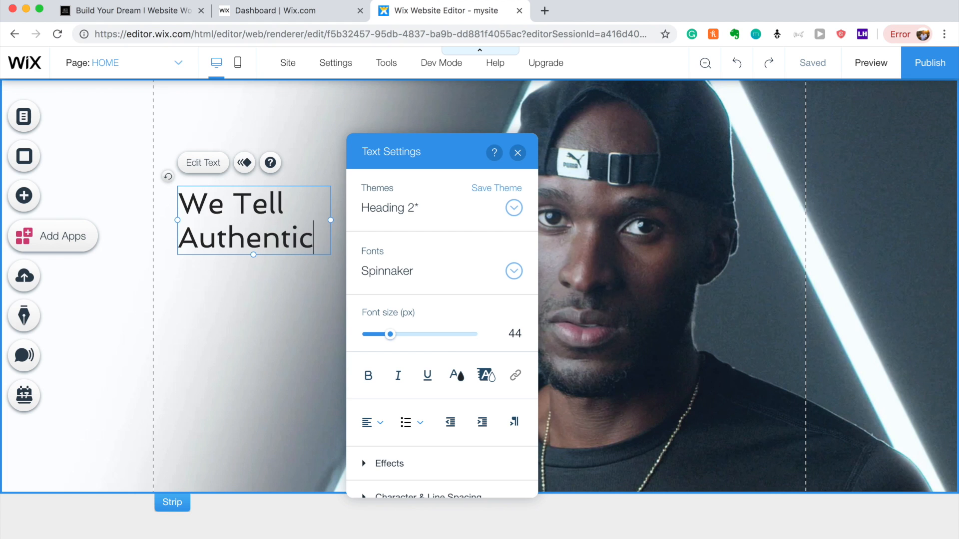
type(" Storie")
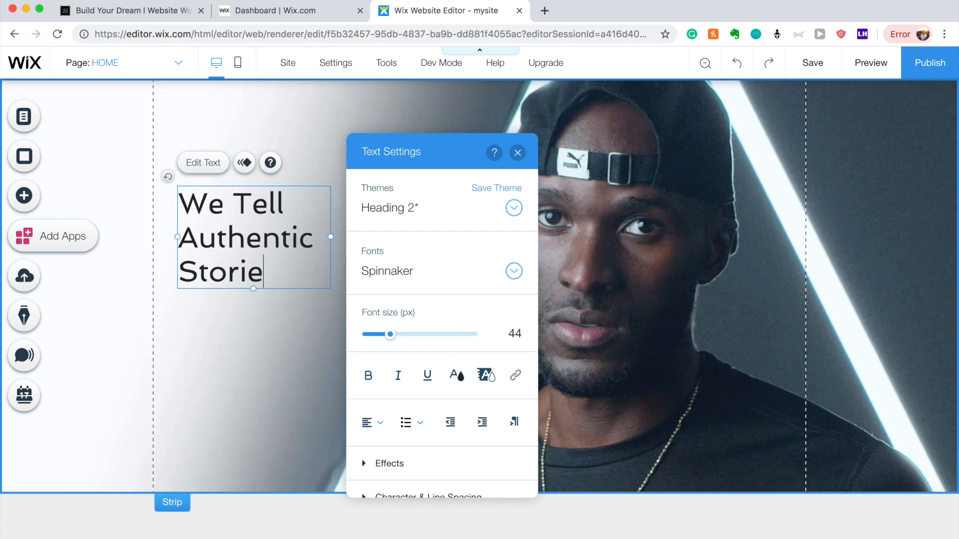
key("BackSpace")
type("es I")
key("BackSpace")
type("I")
key("BackSpace")
type("In Spro")
key("BackSpace")
key("BackSpace")
type("orts")
left_click(247, 434)
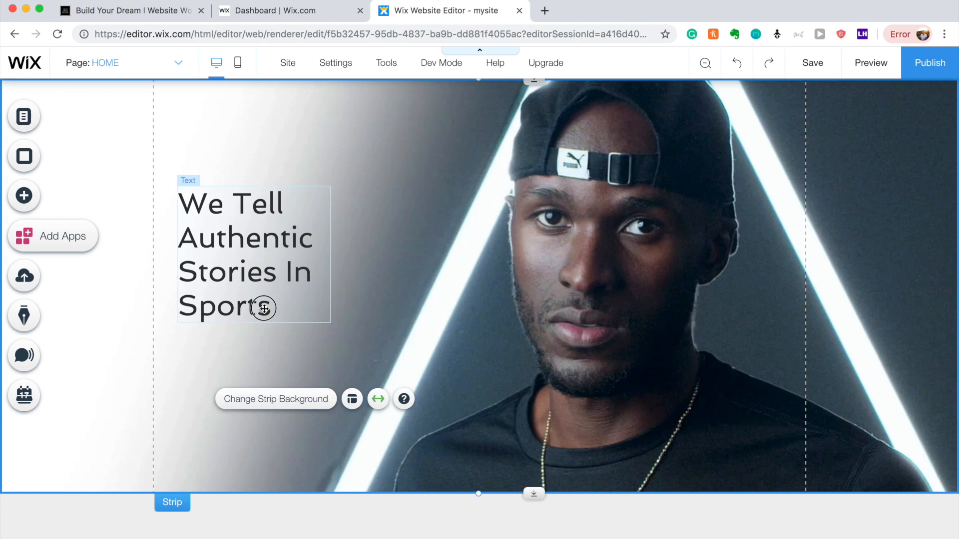
Widen the heading to two lines, shift it left, and place a copy directly below.
left_click(322, 268)
left_click_drag(331, 254, 443, 237)
left_click(354, 309)
left_click_drag(324, 235, 299, 236)
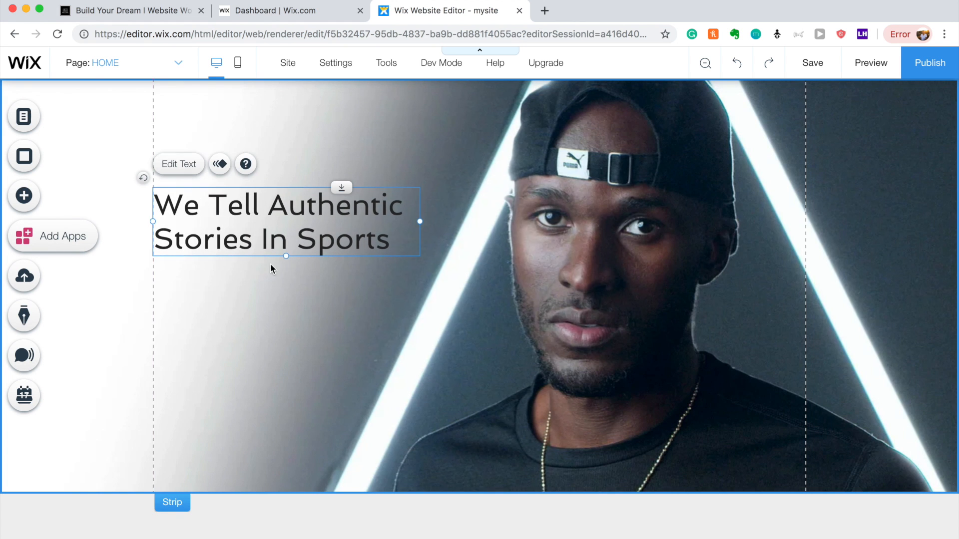
double_click(268, 248)
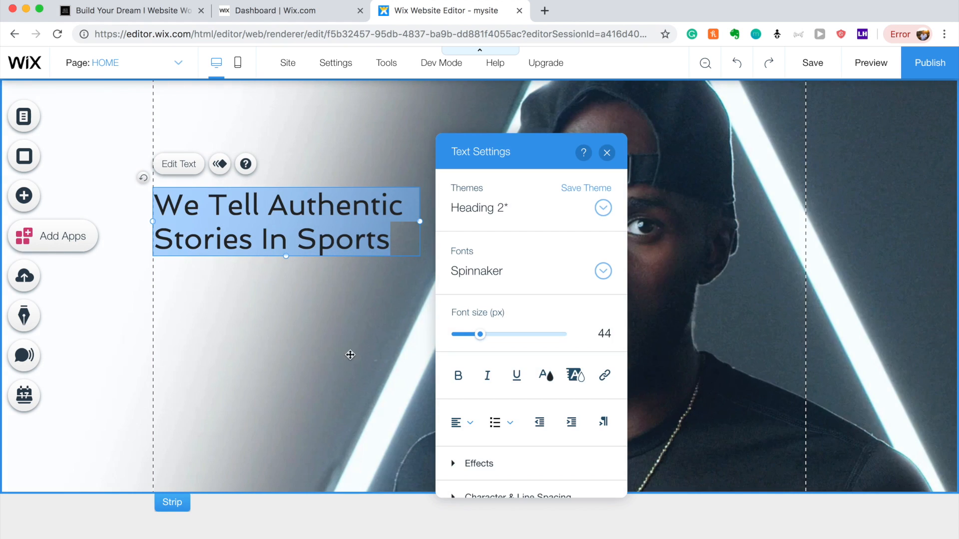
left_click(280, 298)
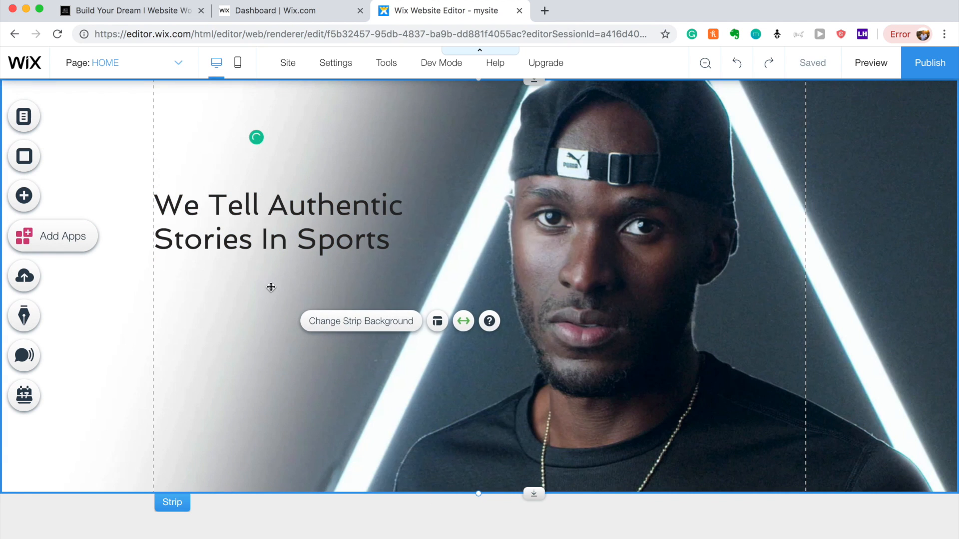
left_click(244, 242)
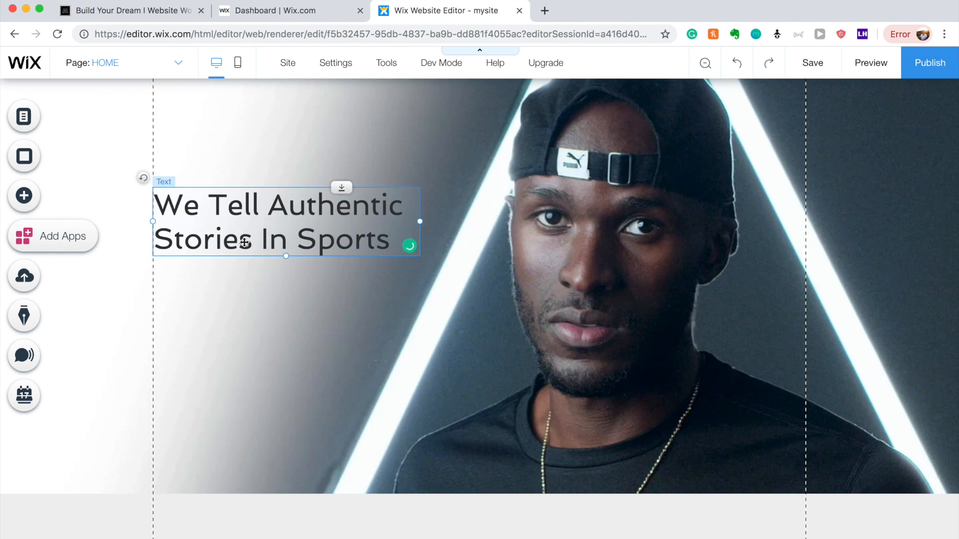
left_click_drag(244, 242, 242, 305)
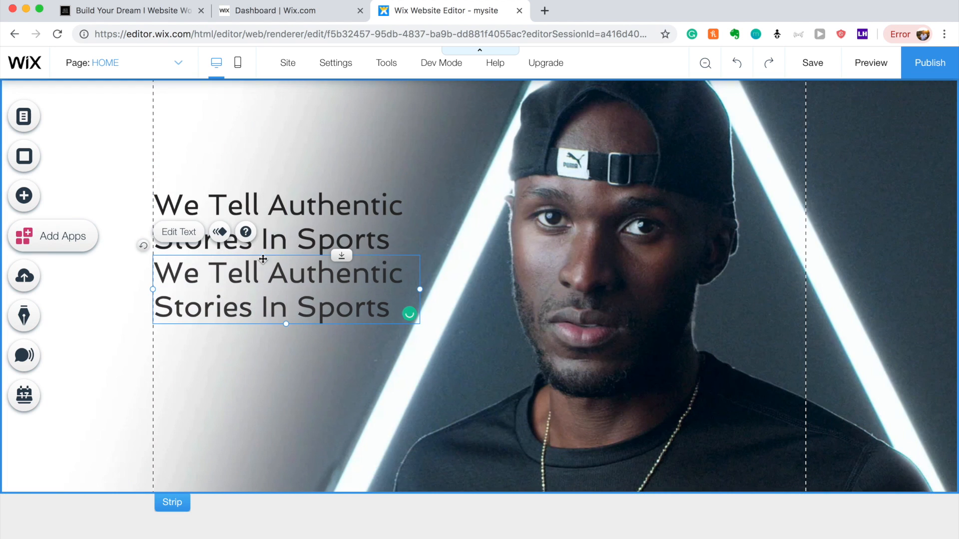
Replace the lower heading's text with 'Video Production for Genuine Brands'.
right_click(274, 226)
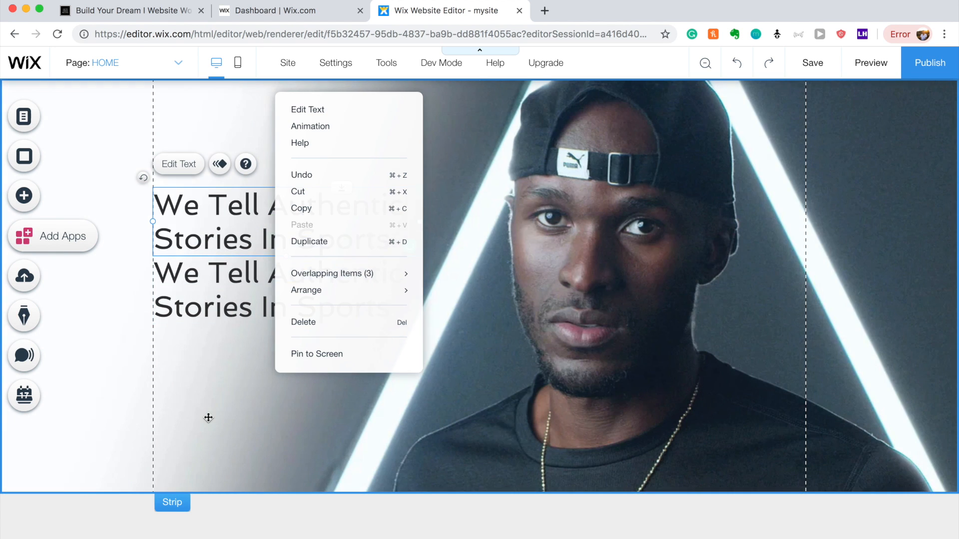
left_click(208, 418)
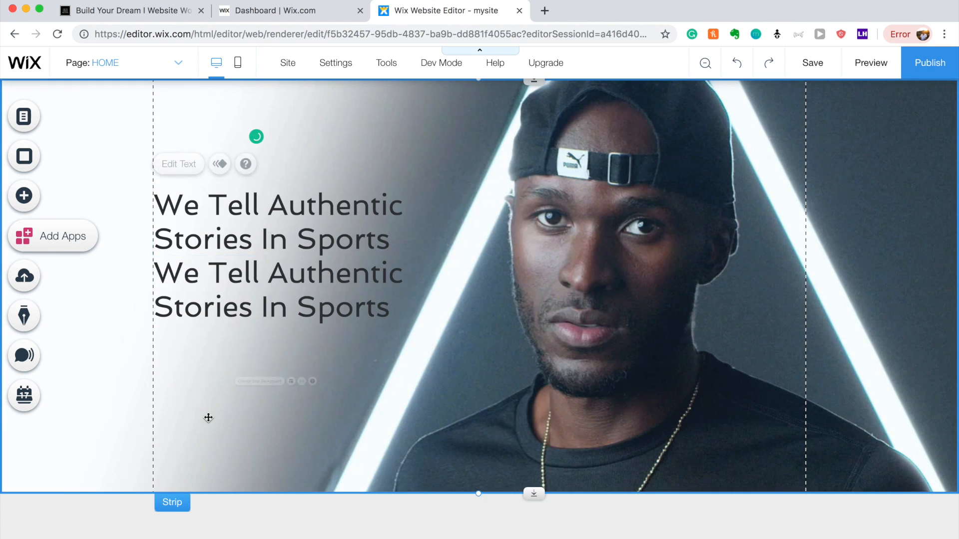
double_click(238, 295)
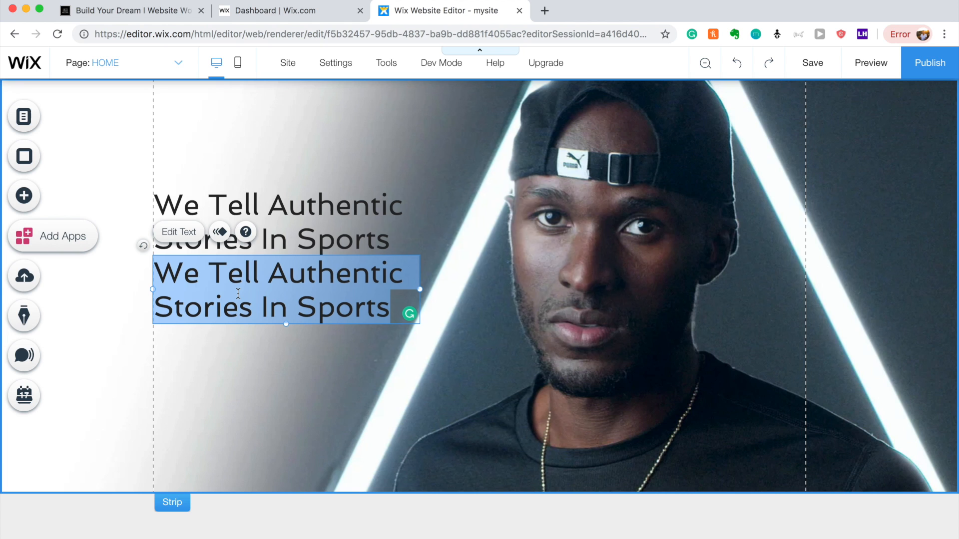
type("Video")
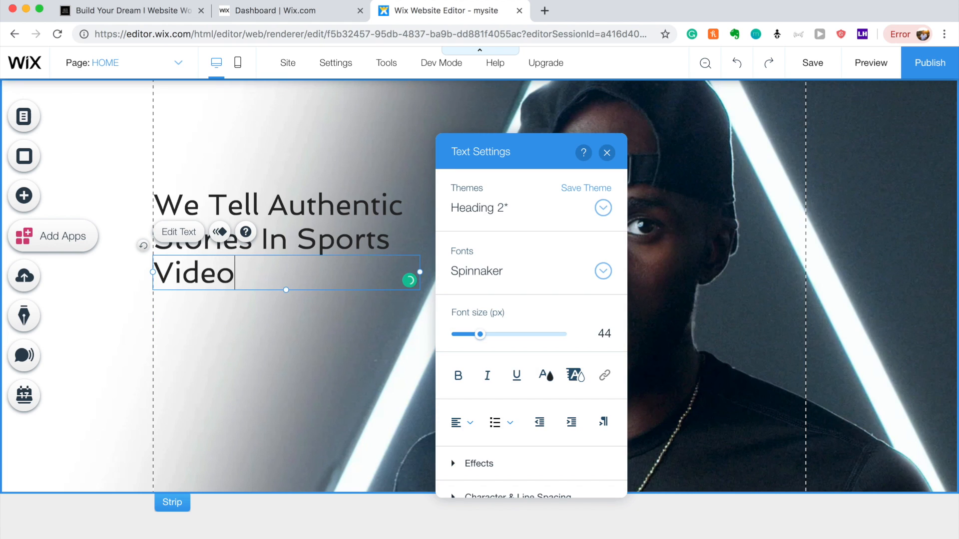
type(" Product")
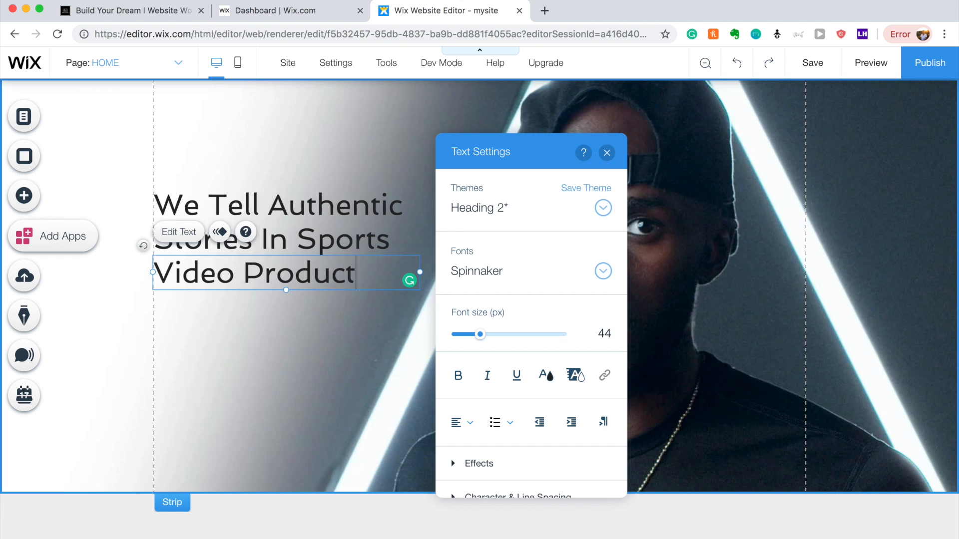
type("ion for Gebu")
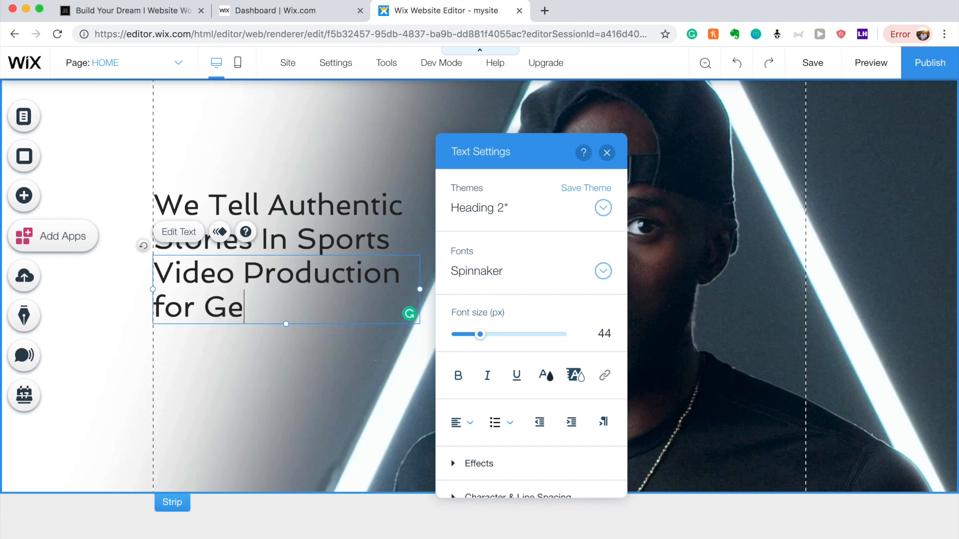
key("BackSpace")
key("BackSpace")
type("bu")
key("BackSpace")
key("BackSpace")
type("nuine Brands")
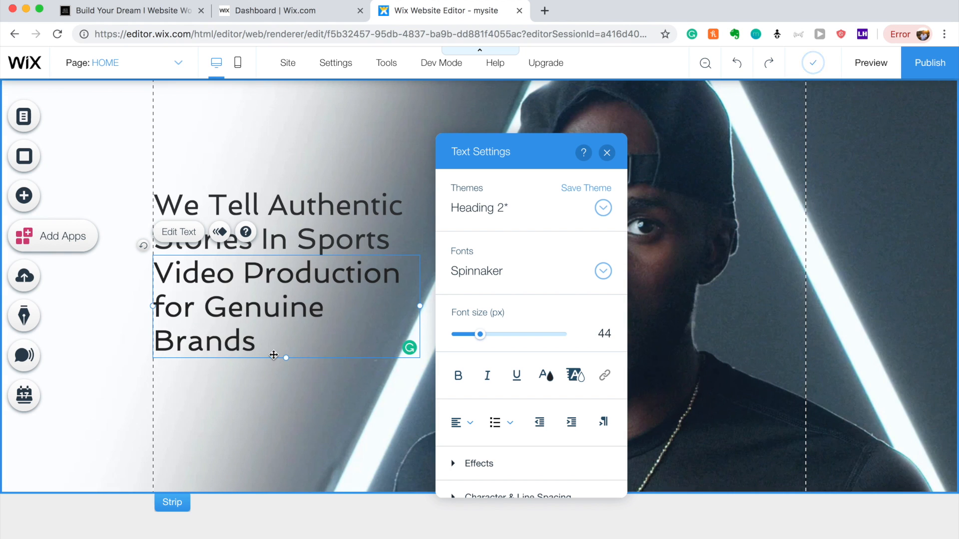
Make the subtitle italic with a font size of about 21 px.
left_click_drag(270, 339, 144, 274)
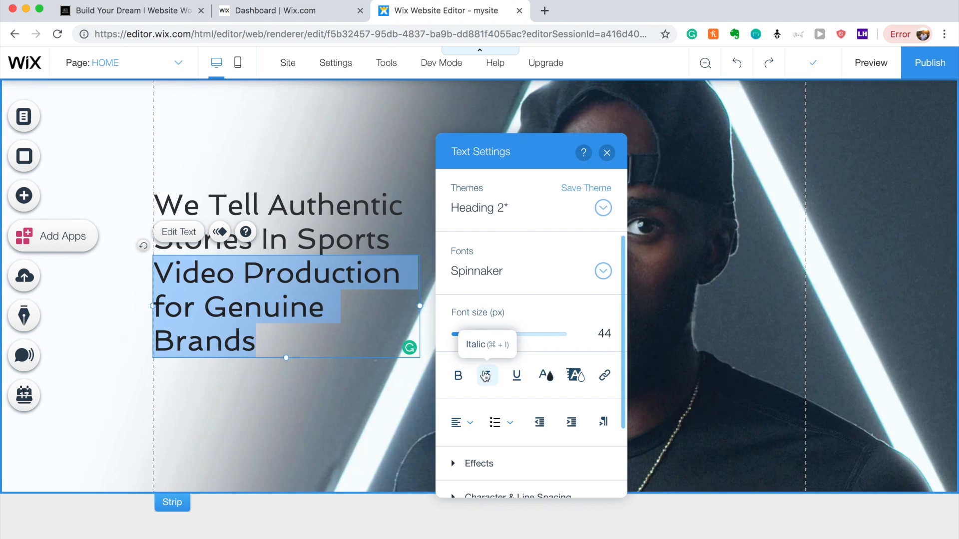
left_click(471, 335)
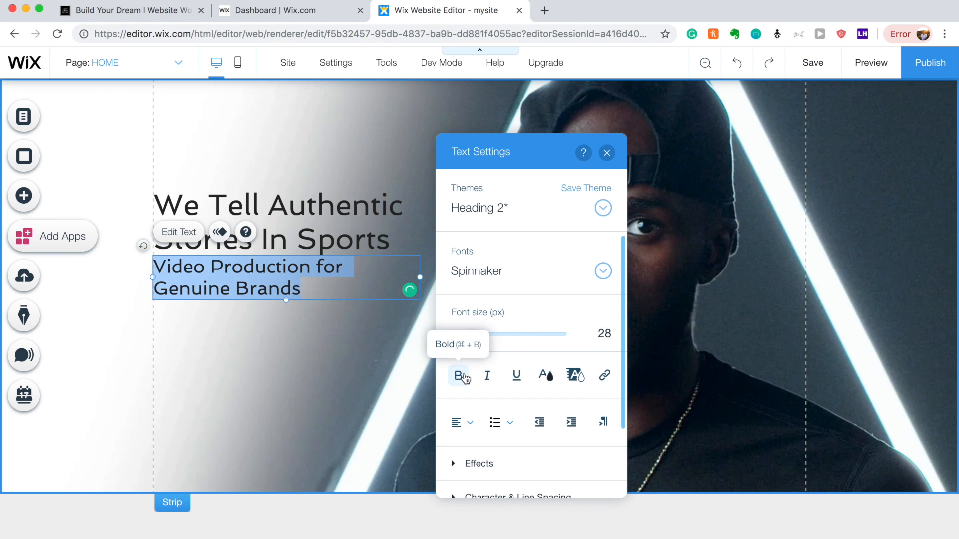
left_click(485, 376)
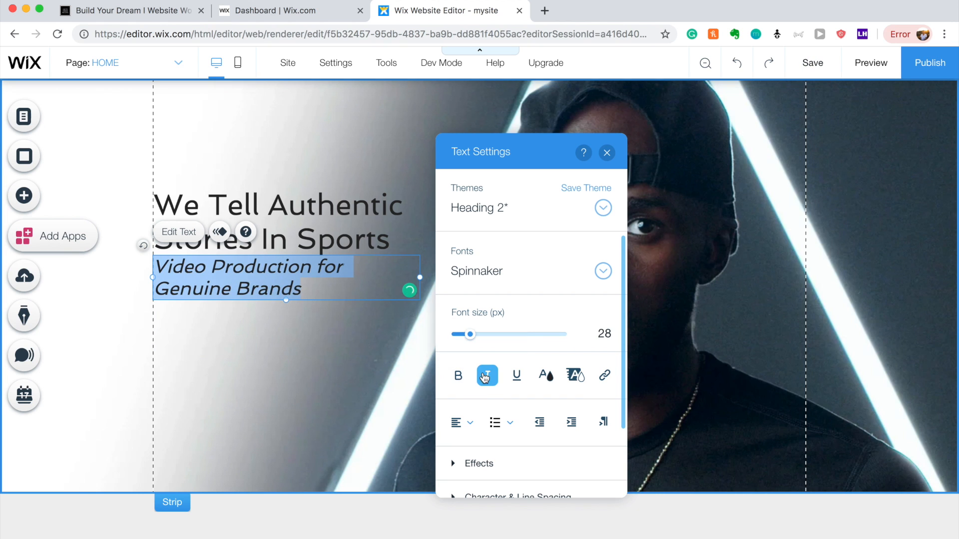
left_click(462, 335)
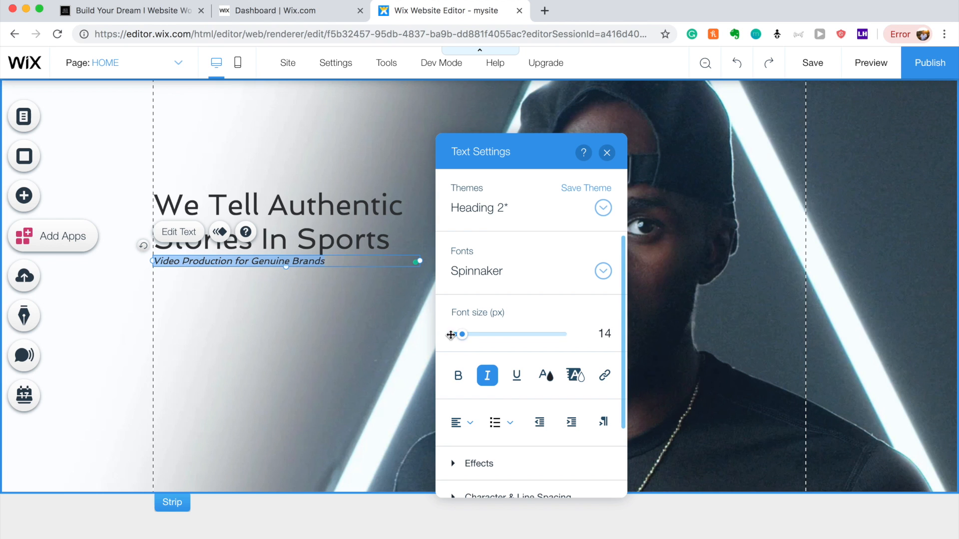
left_click(458, 335)
left_click_drag(458, 336, 467, 339)
left_click(357, 368)
Nudge the subtitle and main heading slightly lower.
left_click_drag(230, 269, 230, 277)
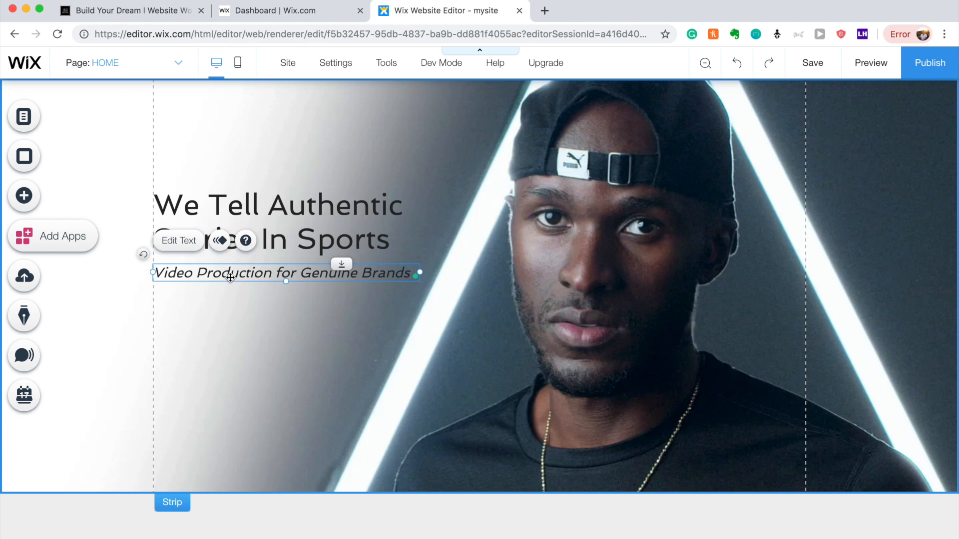
left_click(254, 216)
left_click_drag(255, 215, 255, 215)
left_click(254, 301)
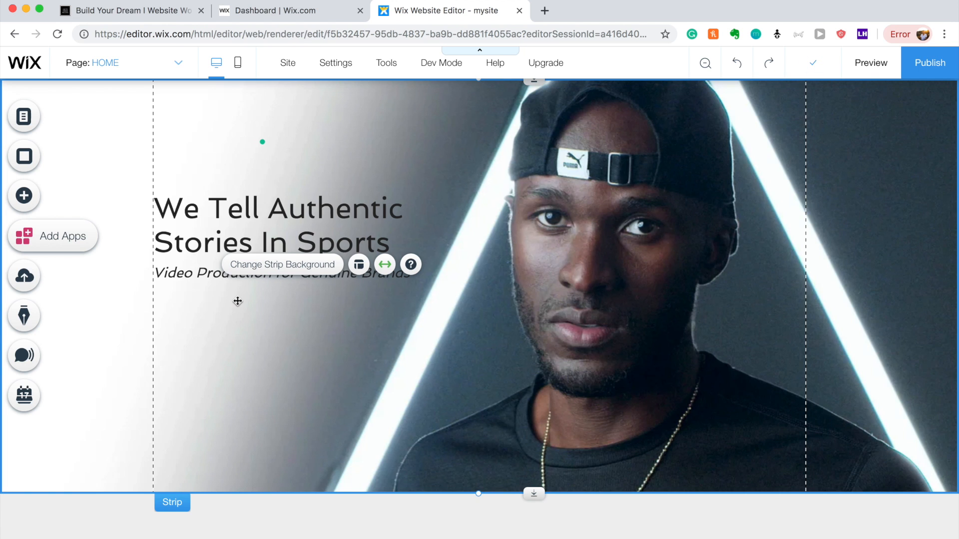
Add a teal button under the tagline, widen it to 166 px, and place a duplicate beside it.
left_click(22, 195)
scroll(256, 299, "down", 3)
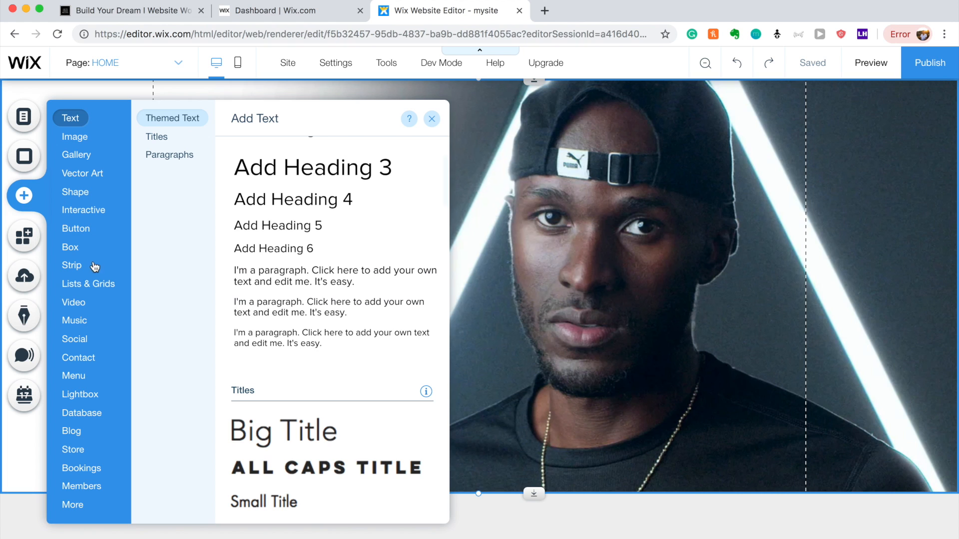
mouse_move(83, 232)
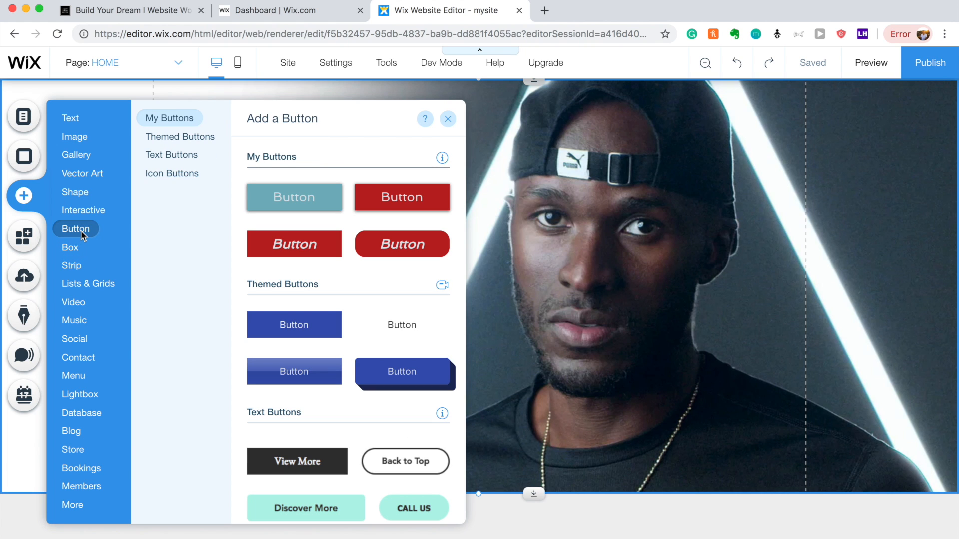
left_click(306, 209)
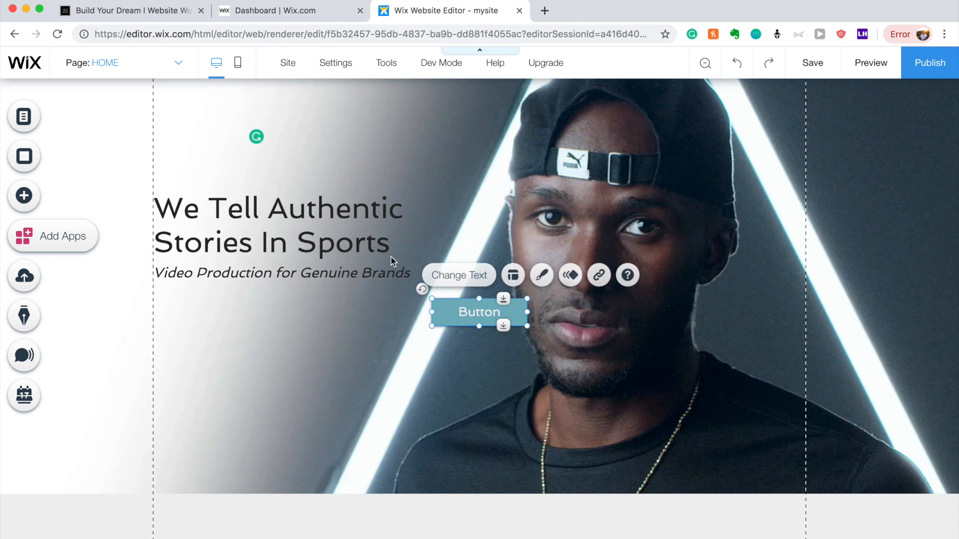
left_click_drag(464, 317, 188, 319)
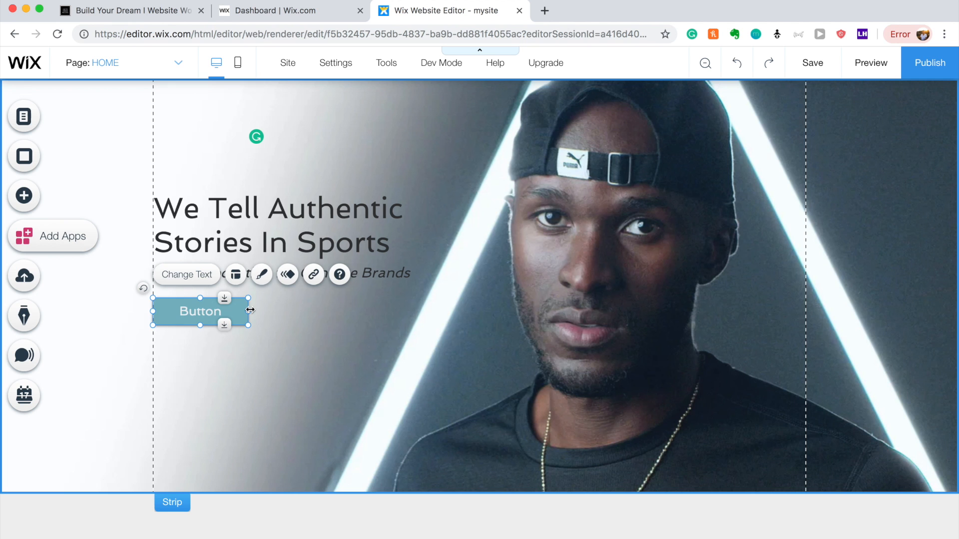
left_click_drag(249, 309, 266, 311)
key("super+d")
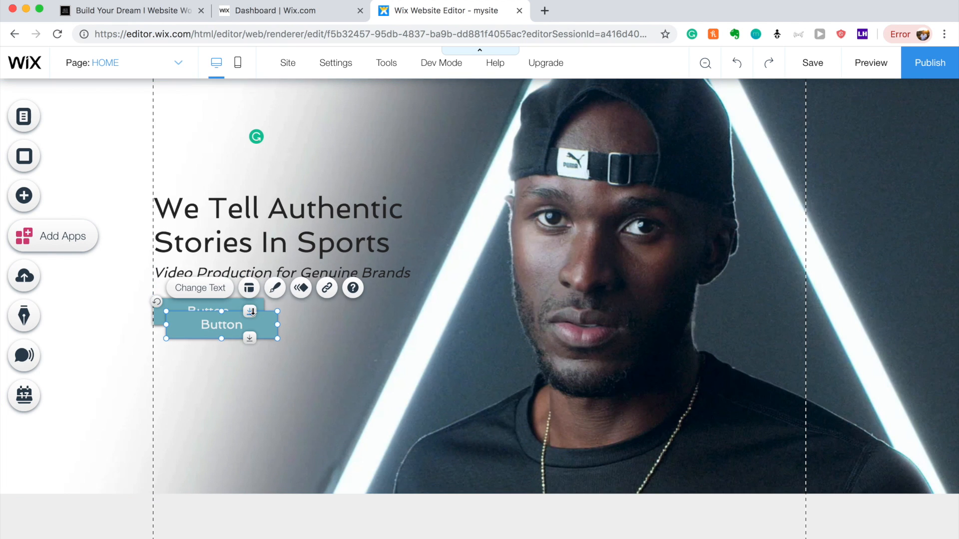
left_click_drag(257, 322, 369, 310)
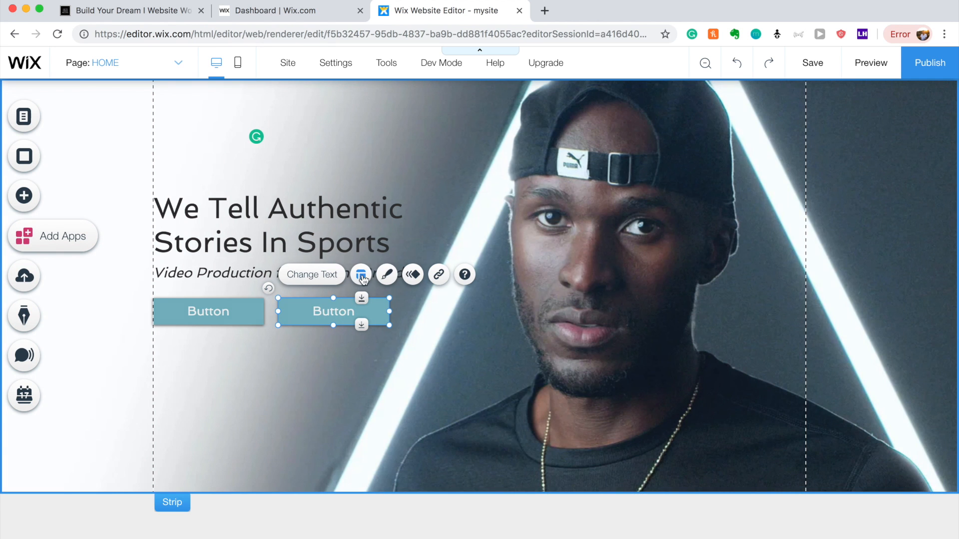
Make the second hero button's fill fully transparent (0% opacity).
left_click(388, 272)
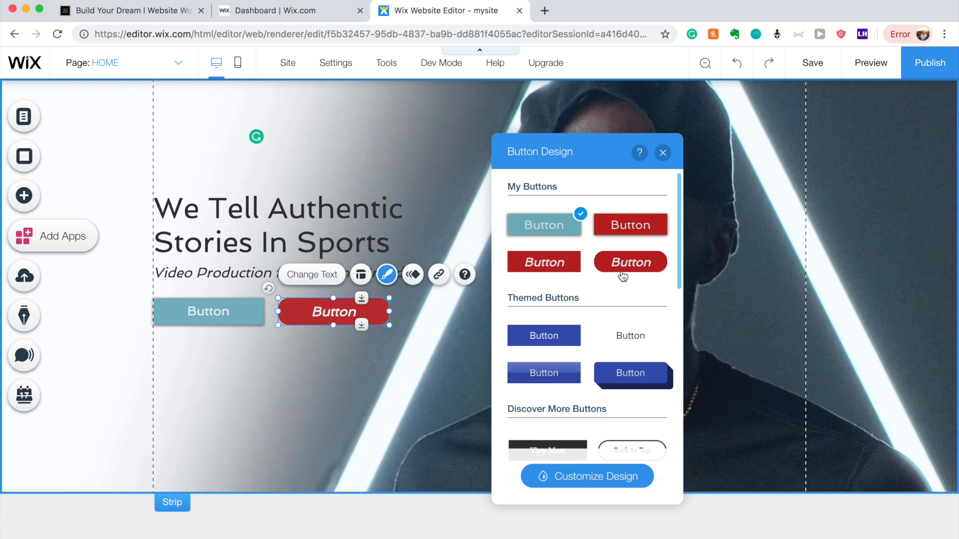
left_click(625, 481)
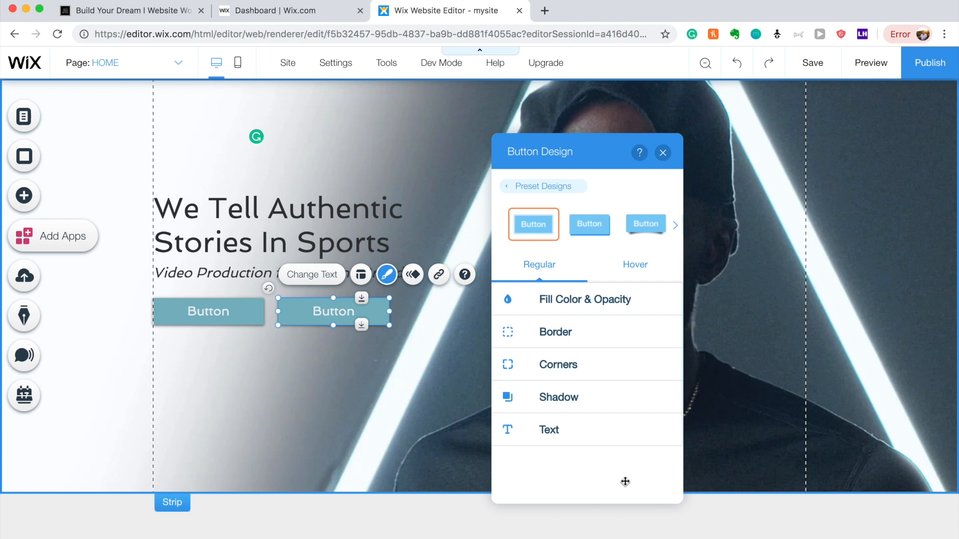
left_click(597, 309)
left_click_drag(592, 350, 534, 354)
Give the second hero button a 3 px teal (#78B2BE) border.
left_click(508, 331)
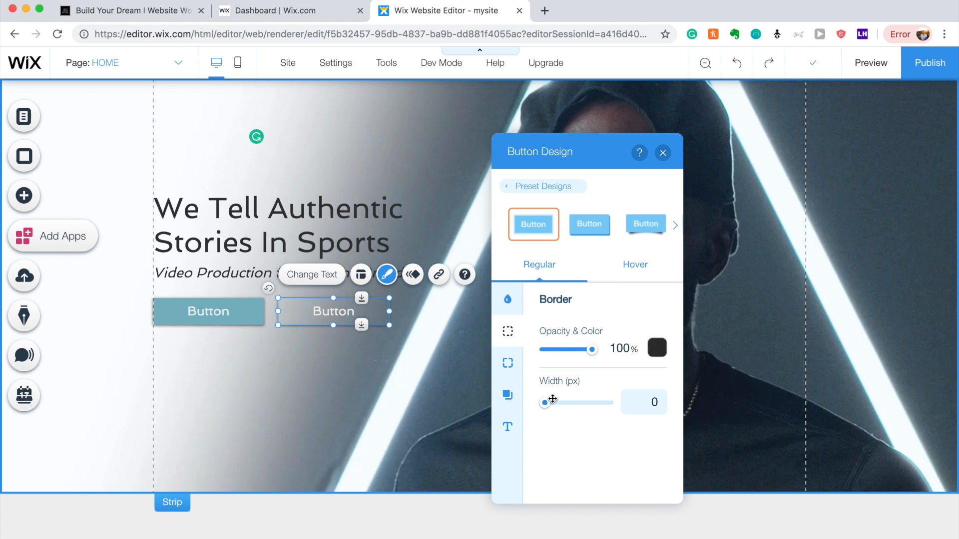
left_click_drag(547, 407, 551, 407)
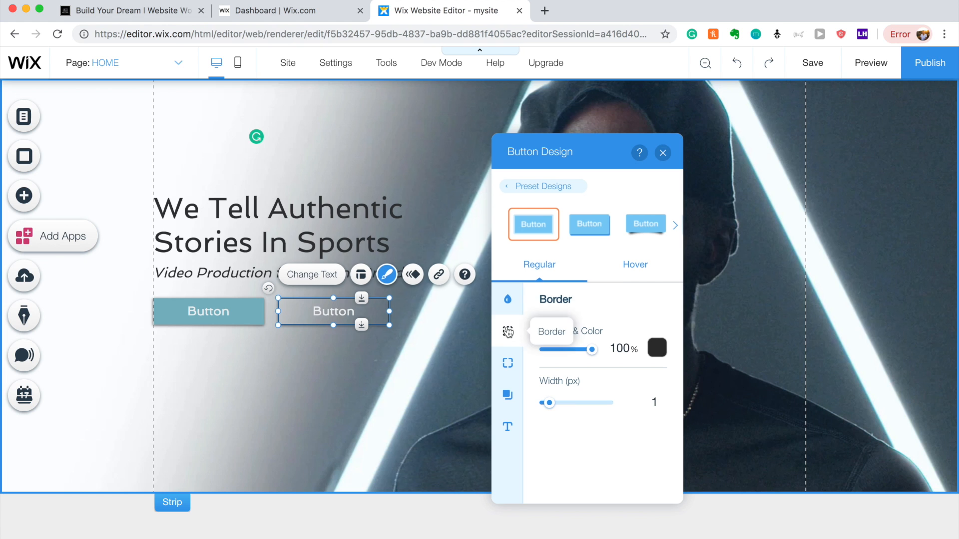
left_click_drag(549, 402, 557, 405)
left_click(657, 348)
left_click(610, 283)
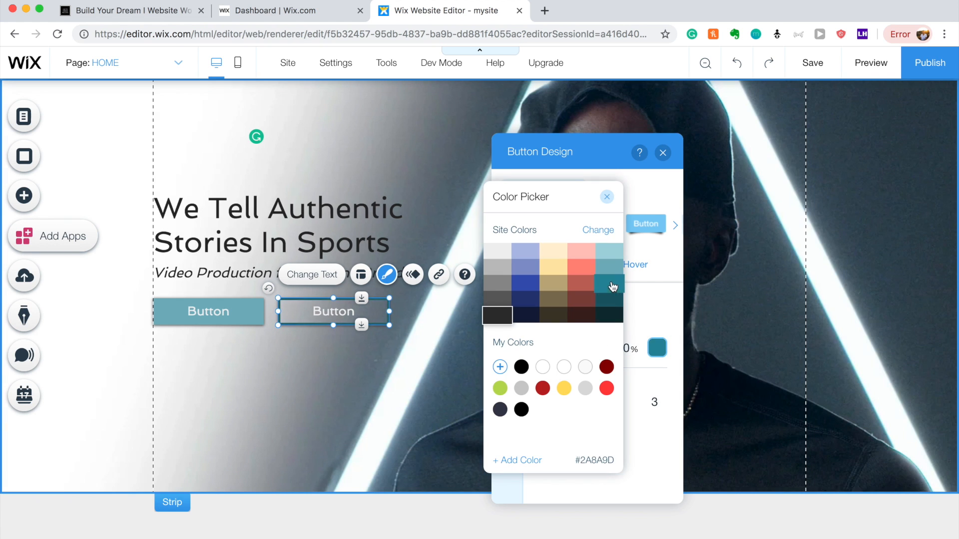
left_click(606, 388)
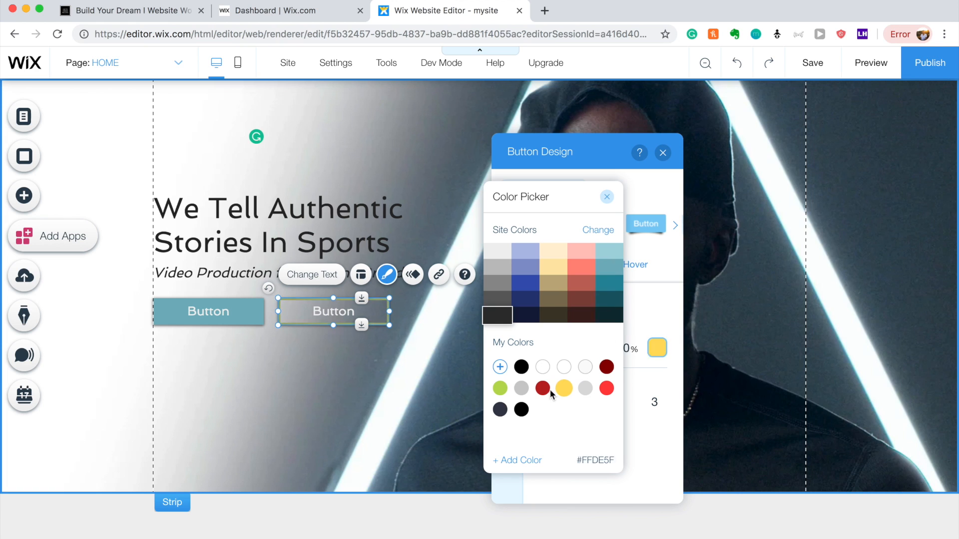
left_click(609, 266)
left_click(439, 356)
left_click(435, 363)
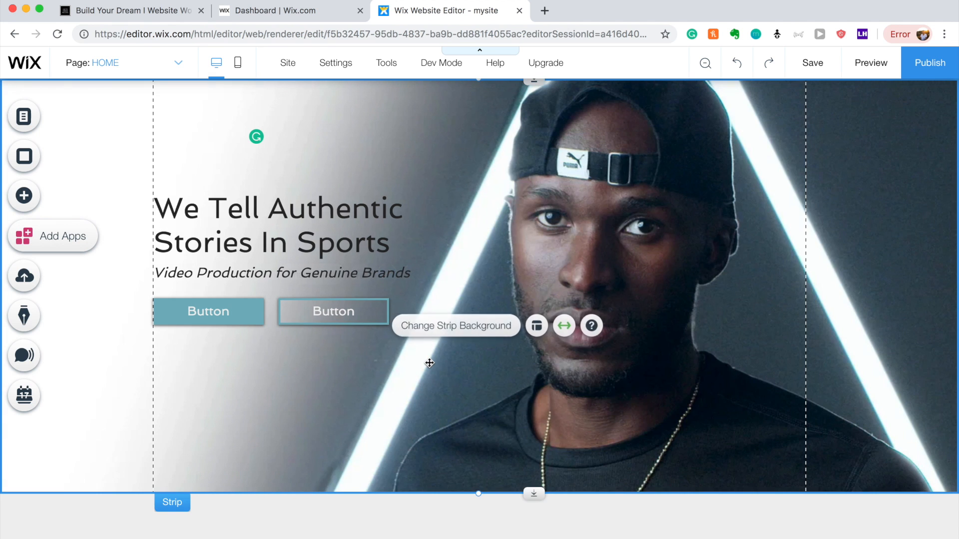
Relabel the left hero button 'Get a Quote'.
left_click(235, 319)
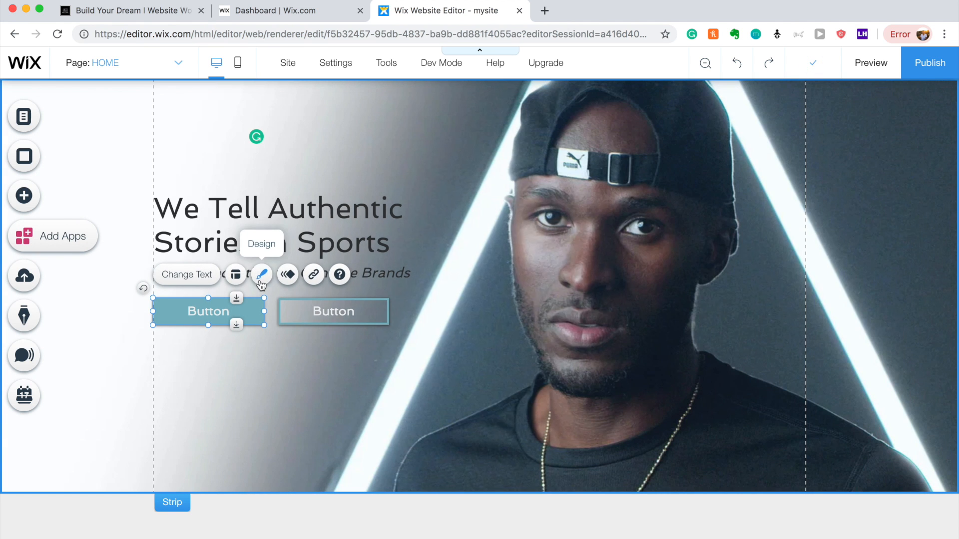
left_click(203, 274)
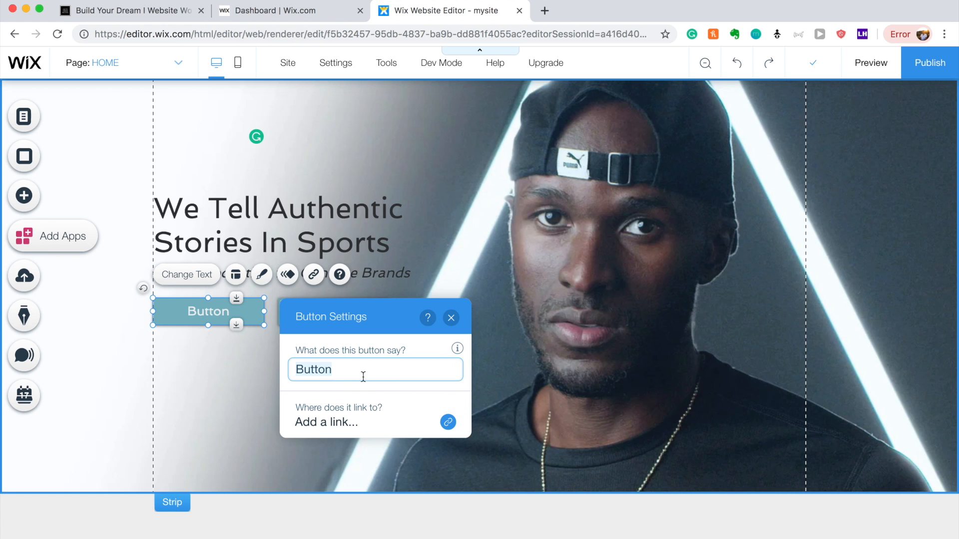
type("Get a ")
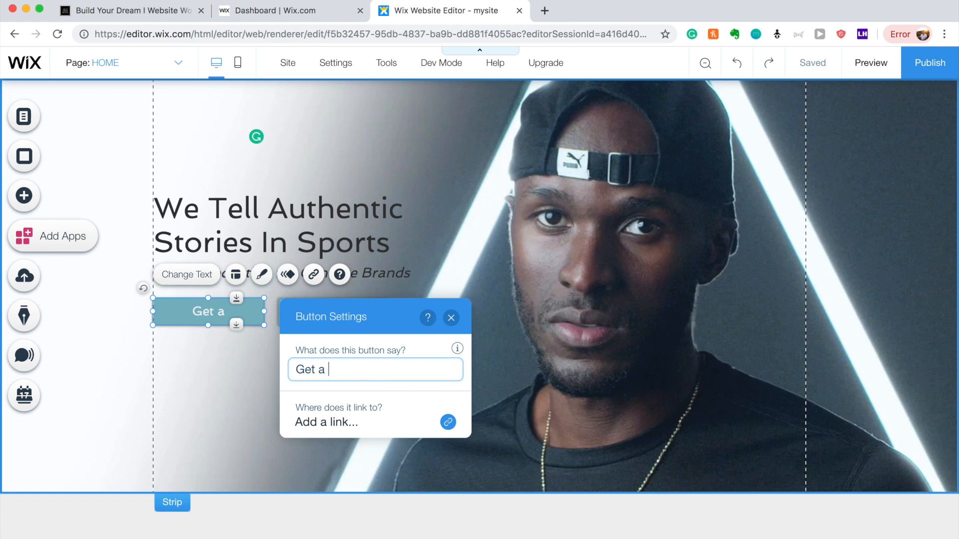
type("Quote")
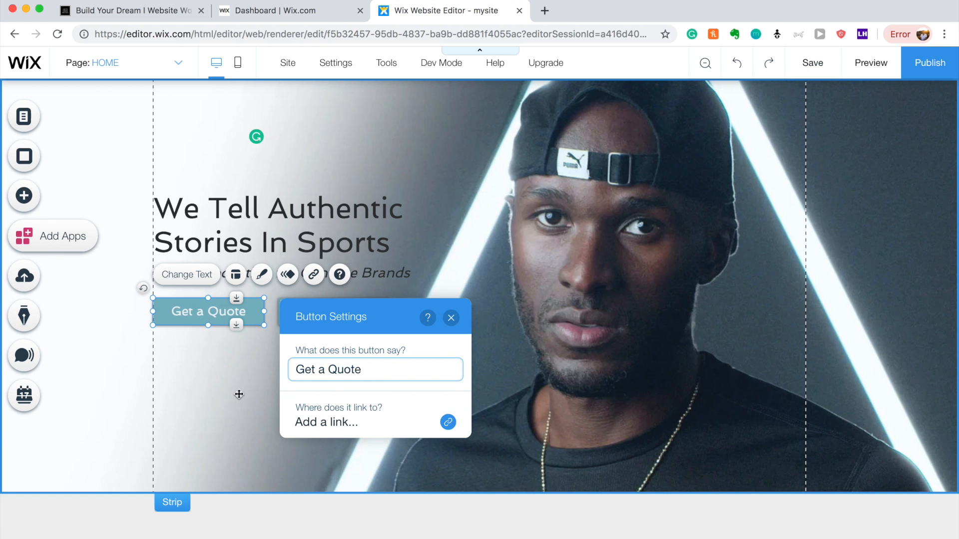
left_click(240, 394)
Relabel the second hero button 'Our Work'.
left_click(345, 318)
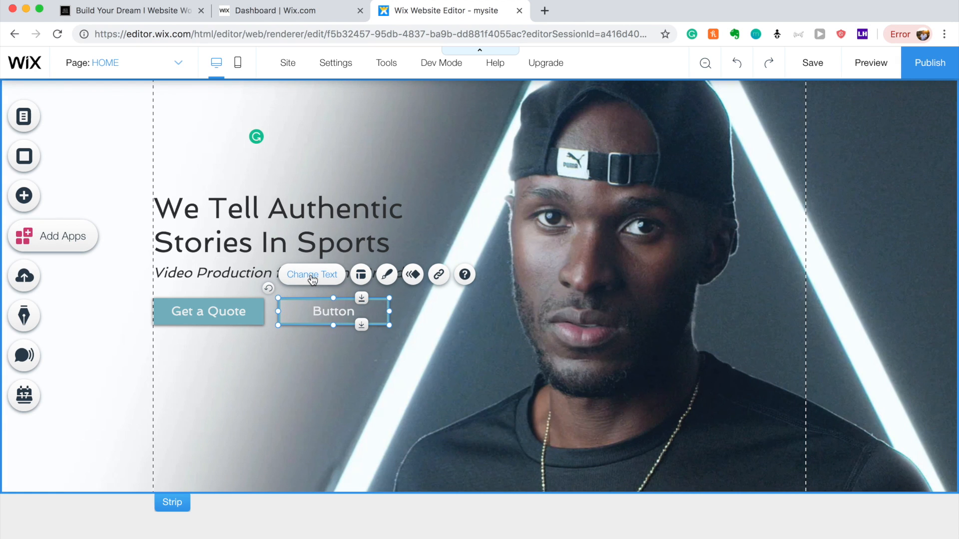
left_click(312, 276)
left_click(472, 378)
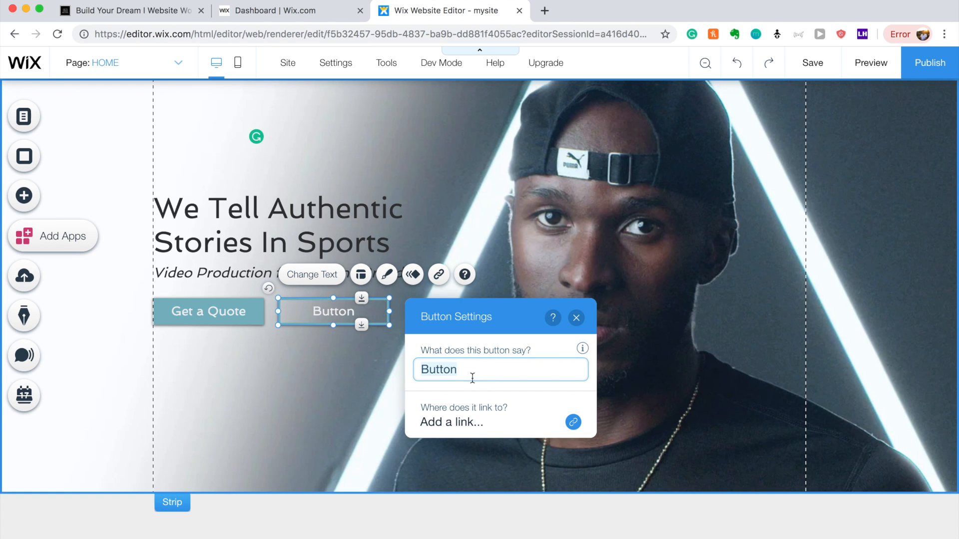
type("Our Work")
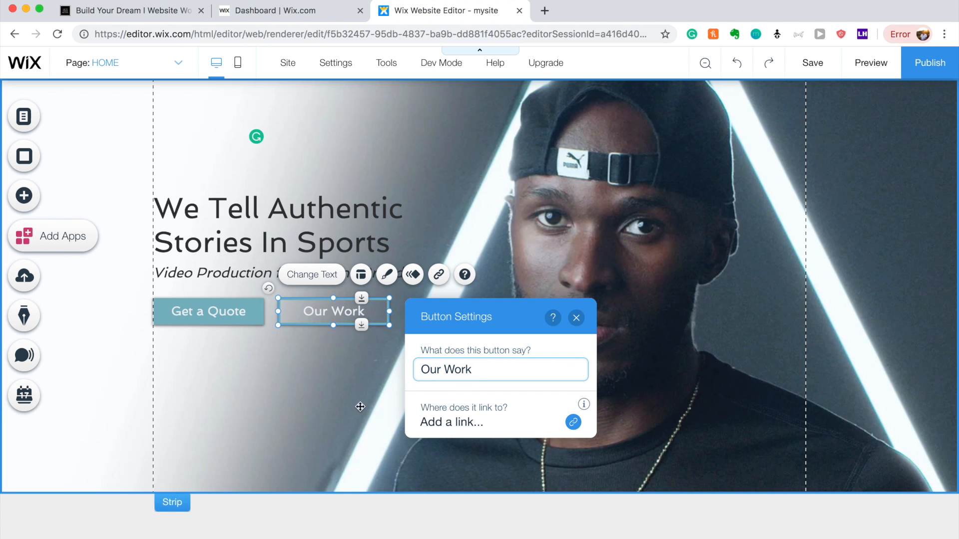
left_click(343, 406)
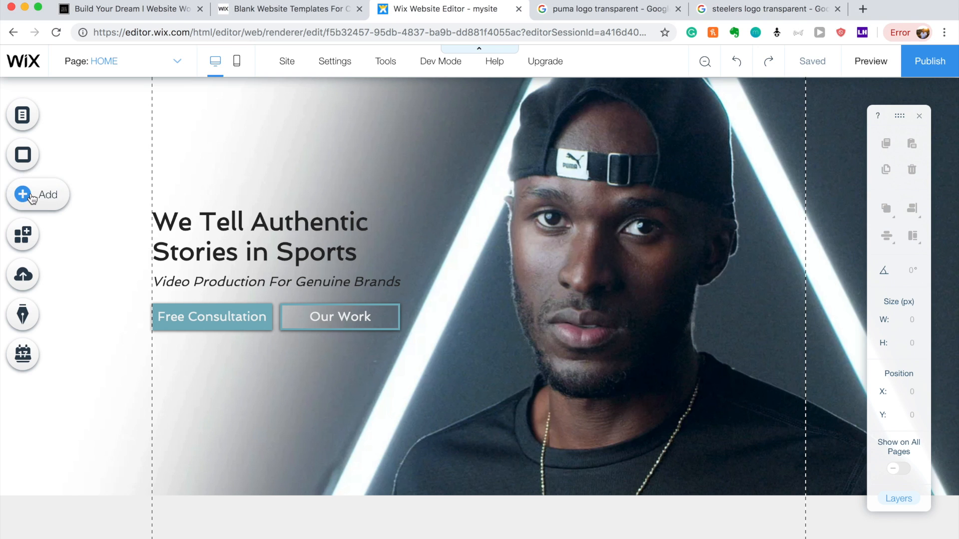
Add an empty white strip below the hero and shrink it into a thin band.
left_click(32, 199)
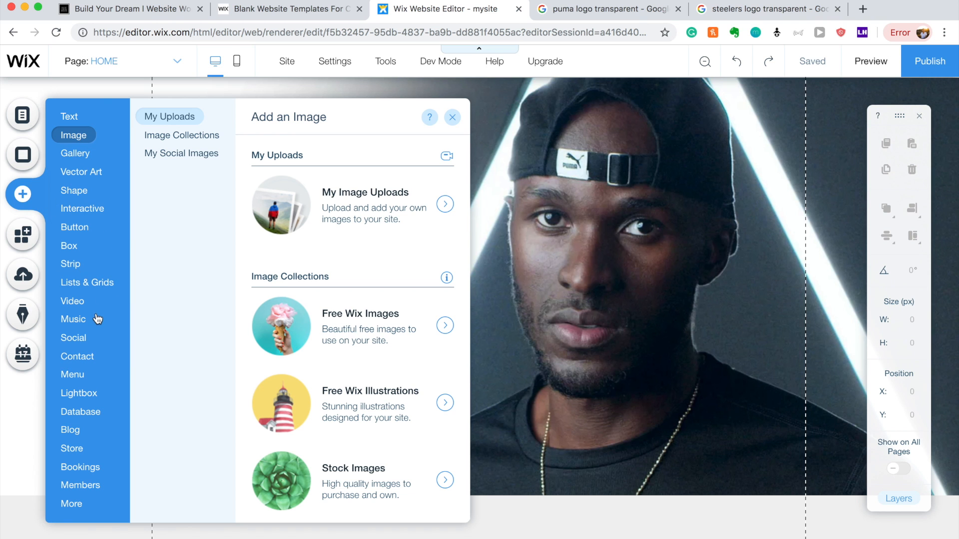
left_click(78, 264)
scroll(337, 297, "down", 5)
scroll(339, 297, "down", 20)
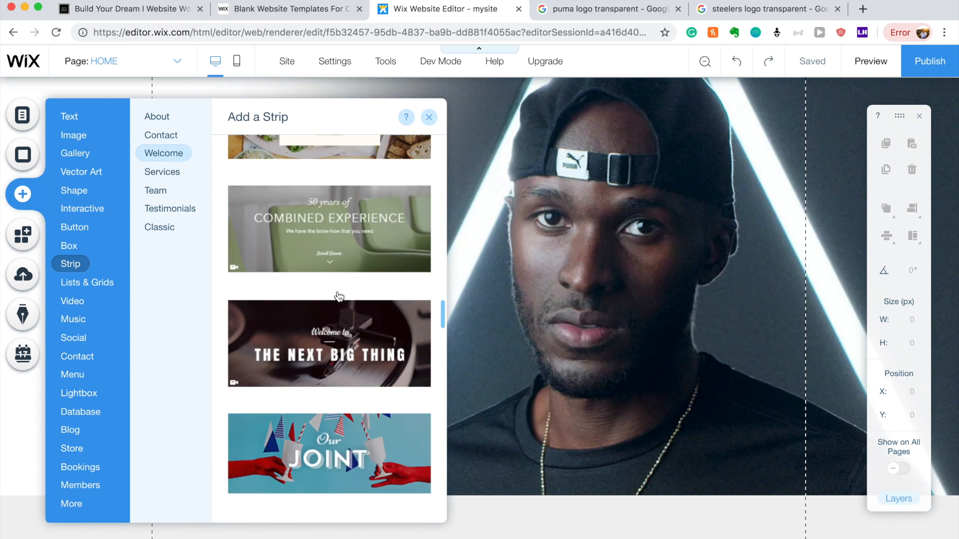
scroll(339, 297, "down", 10)
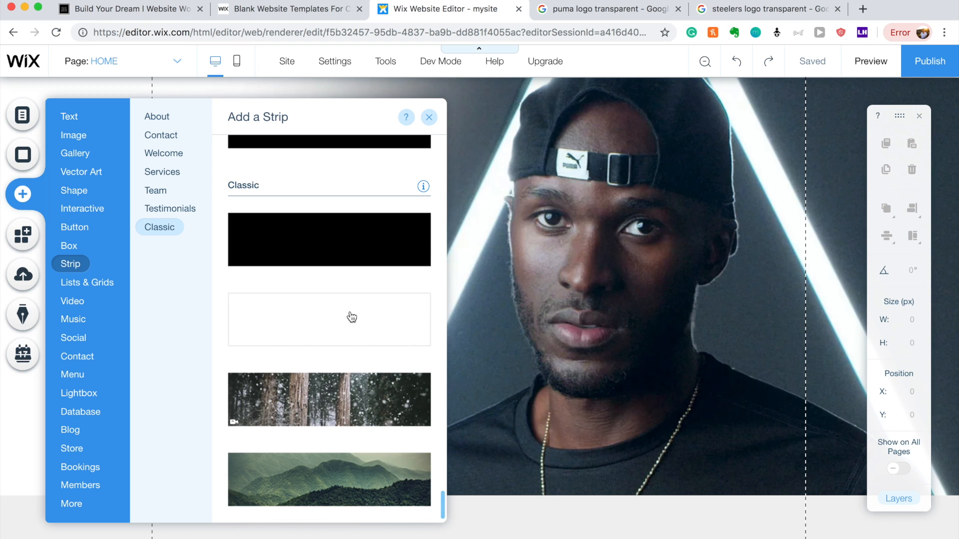
left_click(345, 313)
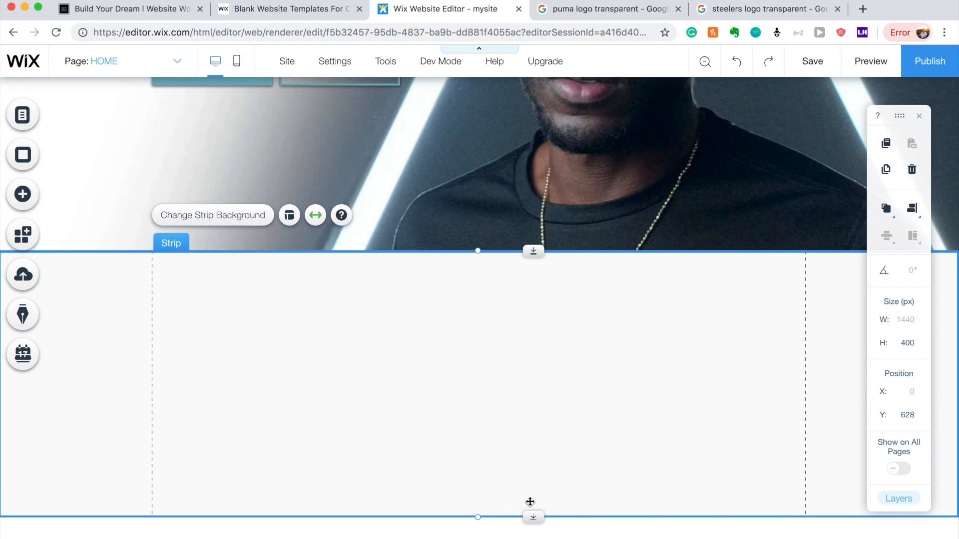
left_click_drag(479, 518, 482, 462)
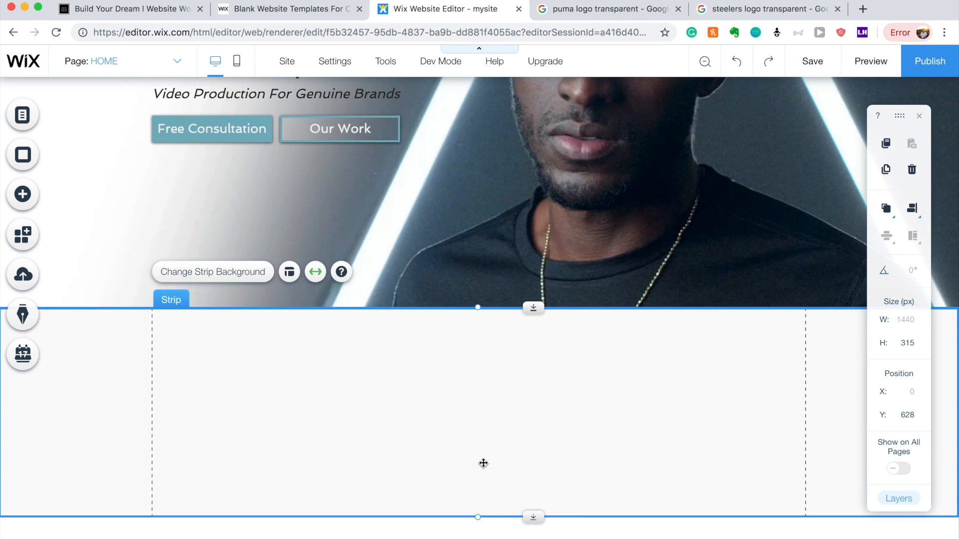
left_click_drag(479, 519, 484, 404)
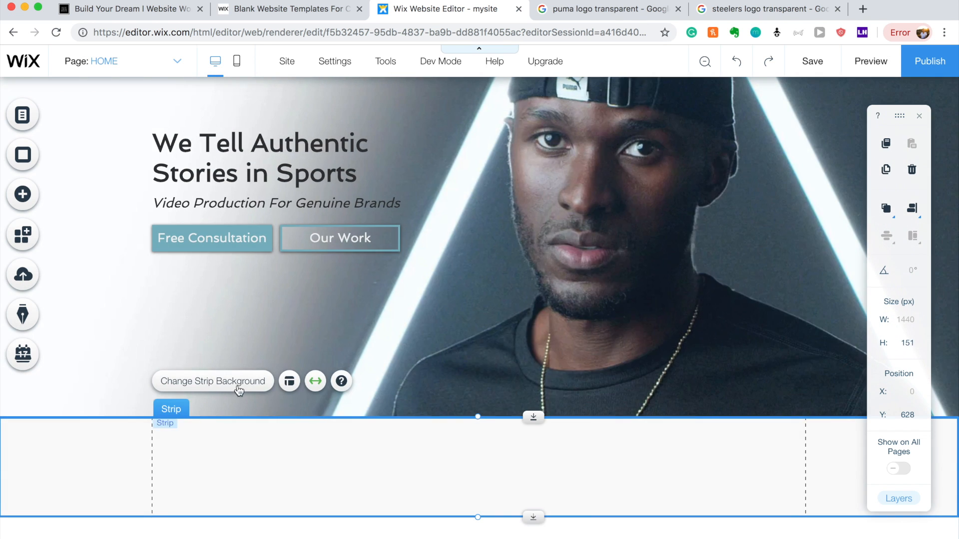
Add the Steelers logo from uploaded images, resized to about 141 px, at the strip's left.
left_click(28, 197)
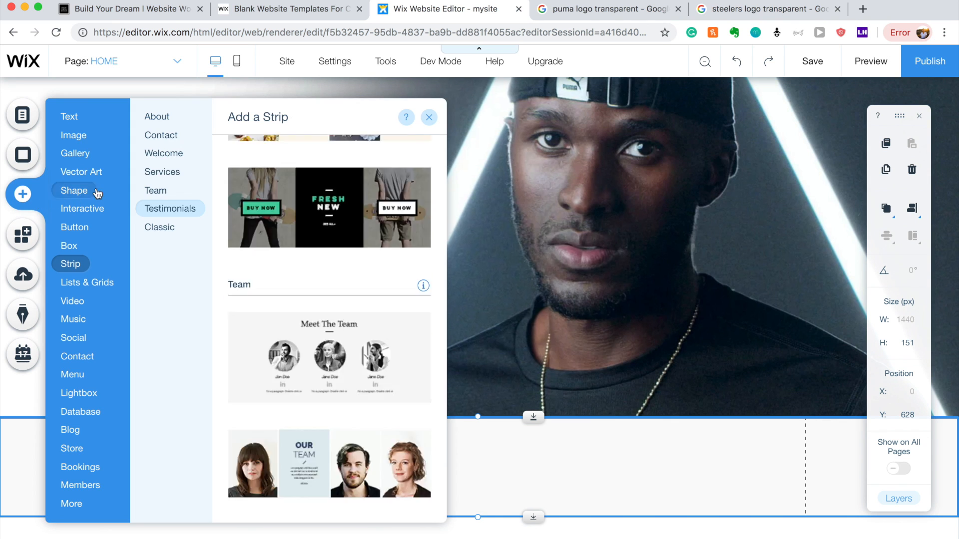
left_click(76, 135)
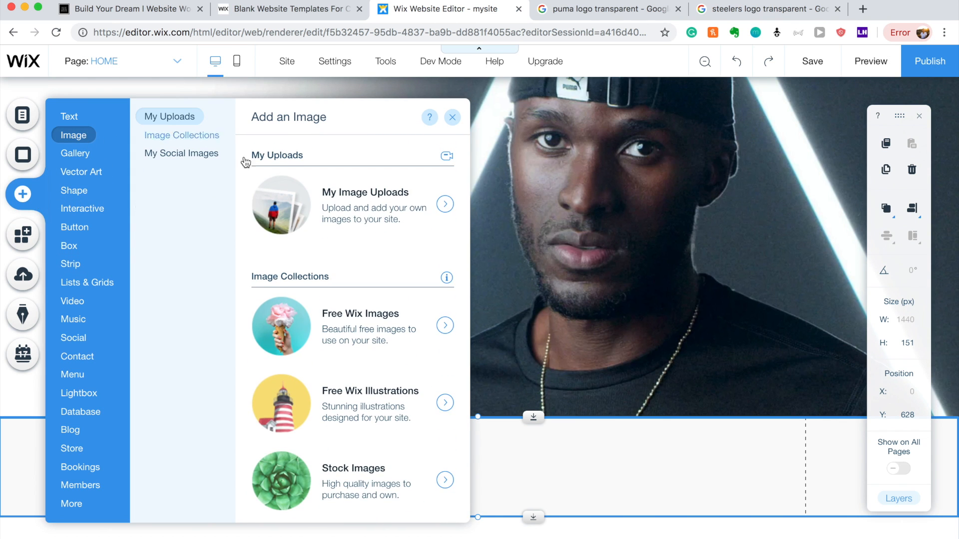
left_click(349, 209)
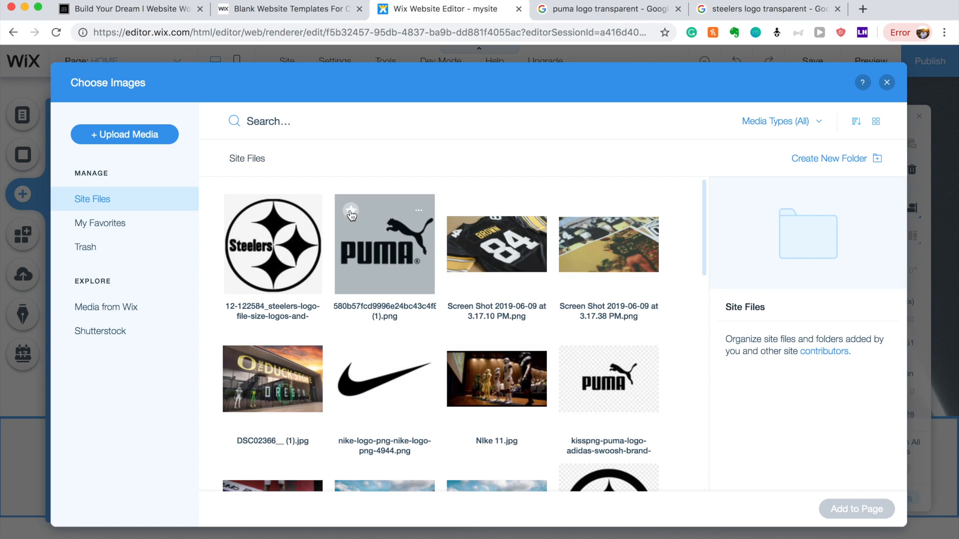
left_click(269, 264)
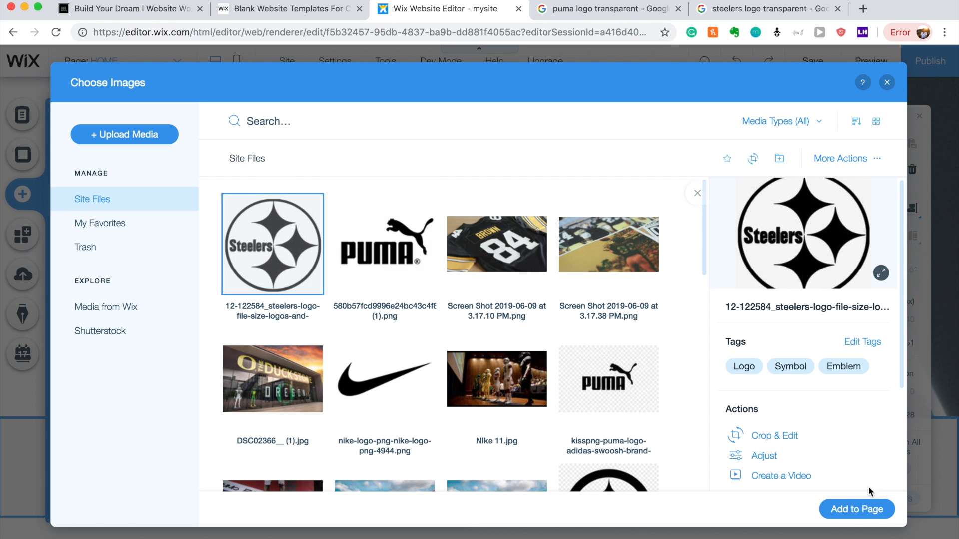
left_click(872, 510)
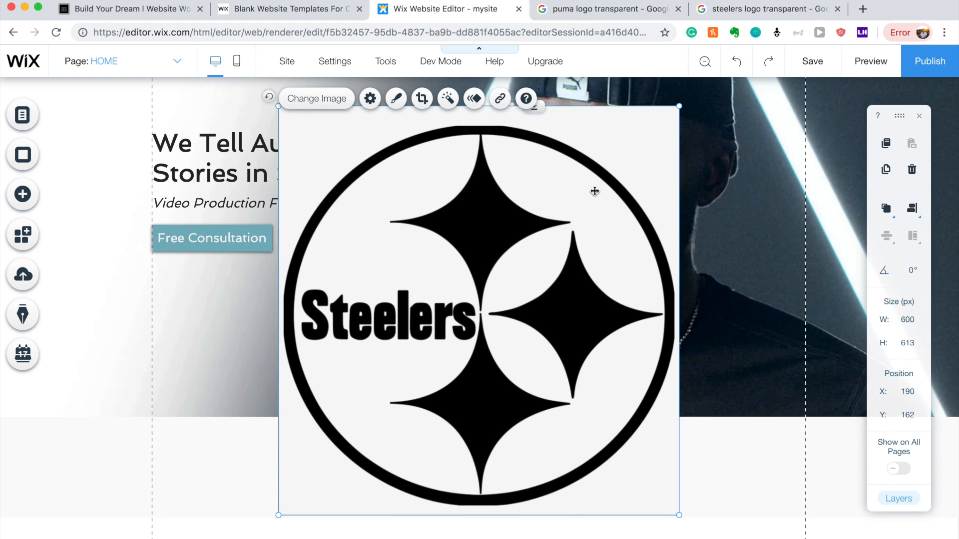
left_click_drag(679, 109, 410, 535)
left_click_drag(308, 488, 322, 506)
left_click_drag(273, 481, 255, 475)
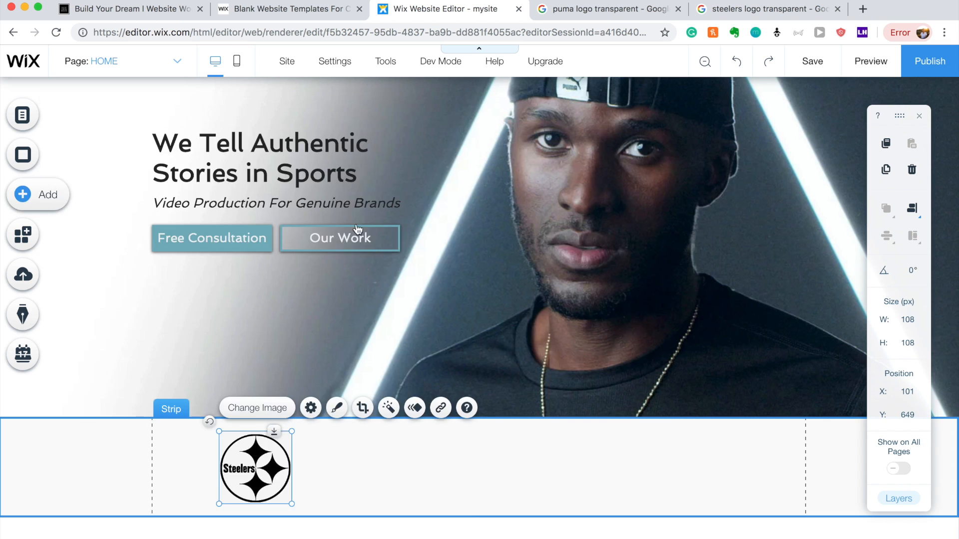
Add the Puma logo, resized to 163 × 129, to the right of the Steelers logo.
left_click(403, 228)
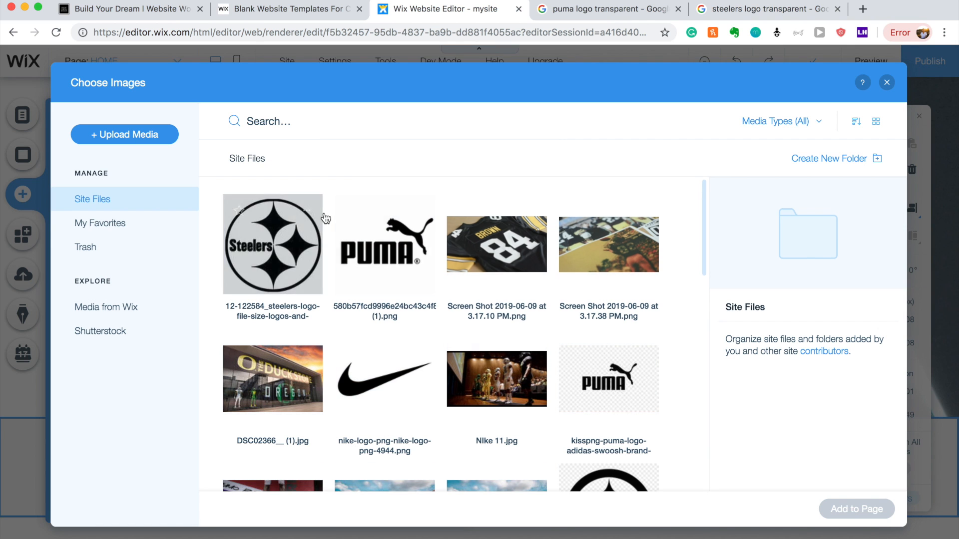
left_click(385, 240)
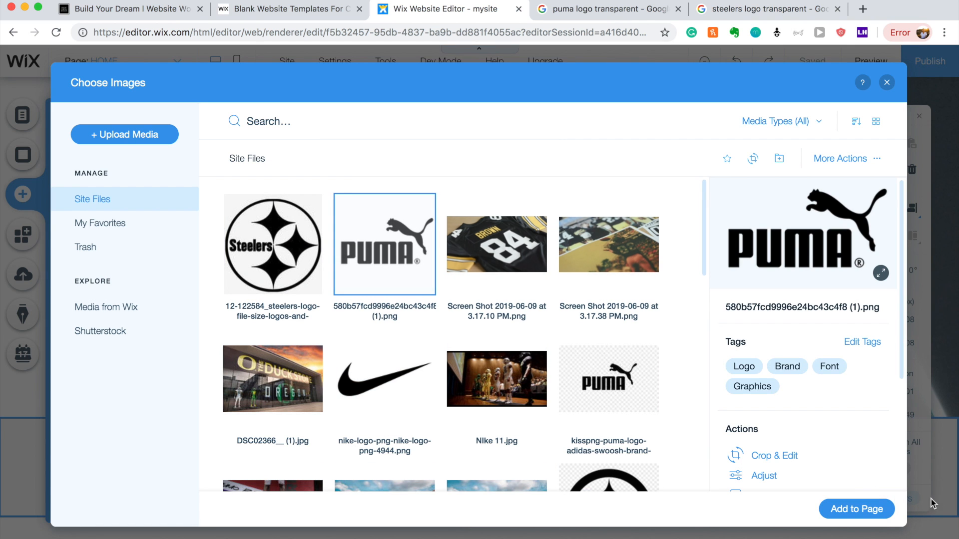
left_click(873, 509)
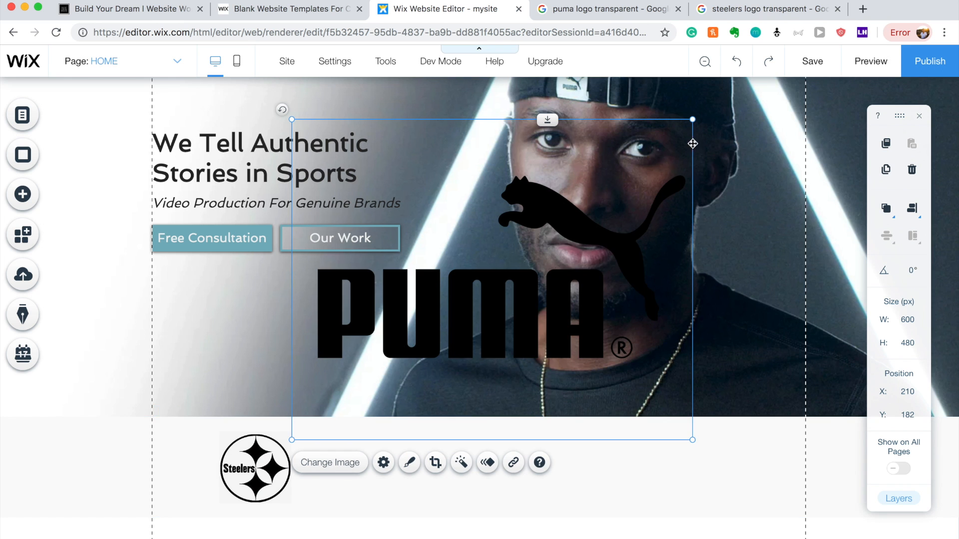
left_click_drag(692, 119, 474, 450)
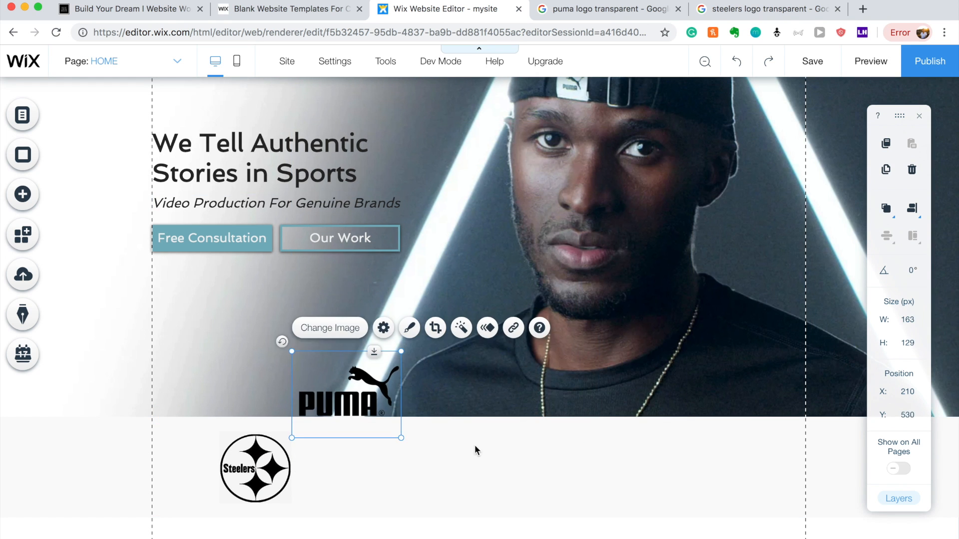
left_click_drag(363, 393, 703, 469)
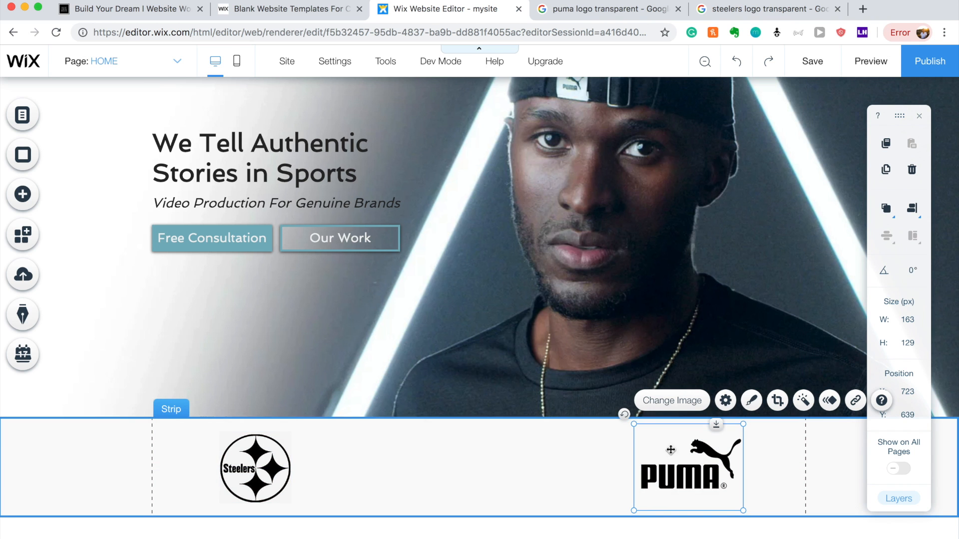
left_click(29, 190)
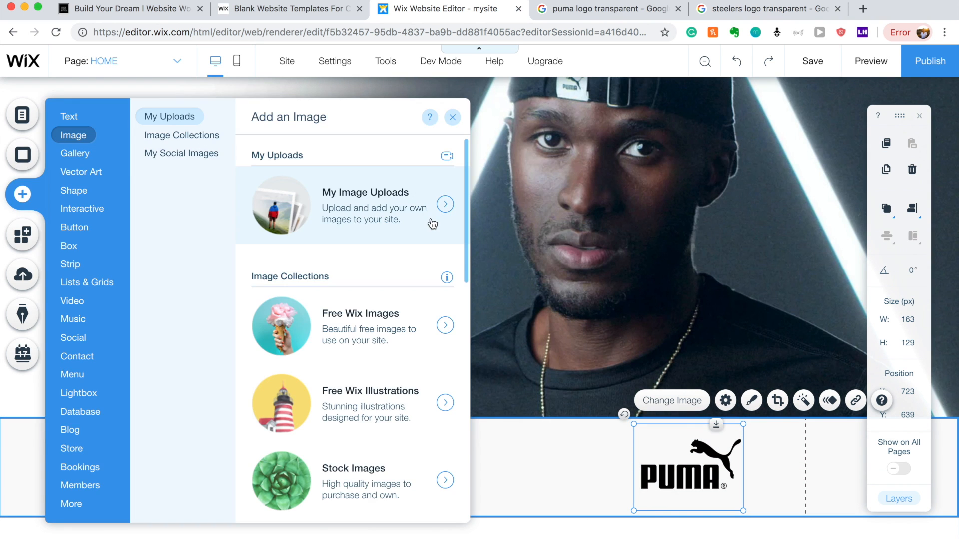
Add the Nike logo, shrunk to fit, between the Steelers and Puma logos.
left_click(422, 223)
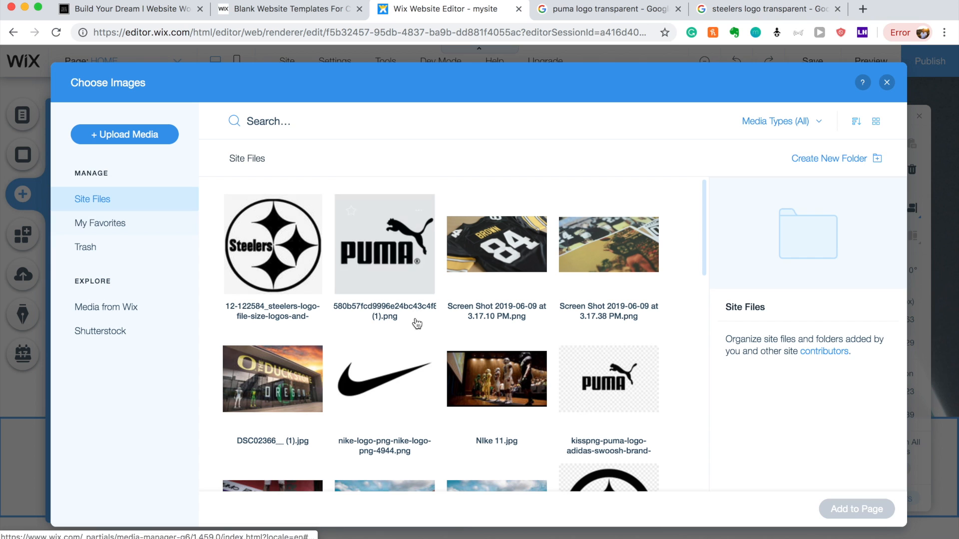
left_click(395, 420)
left_click(853, 510)
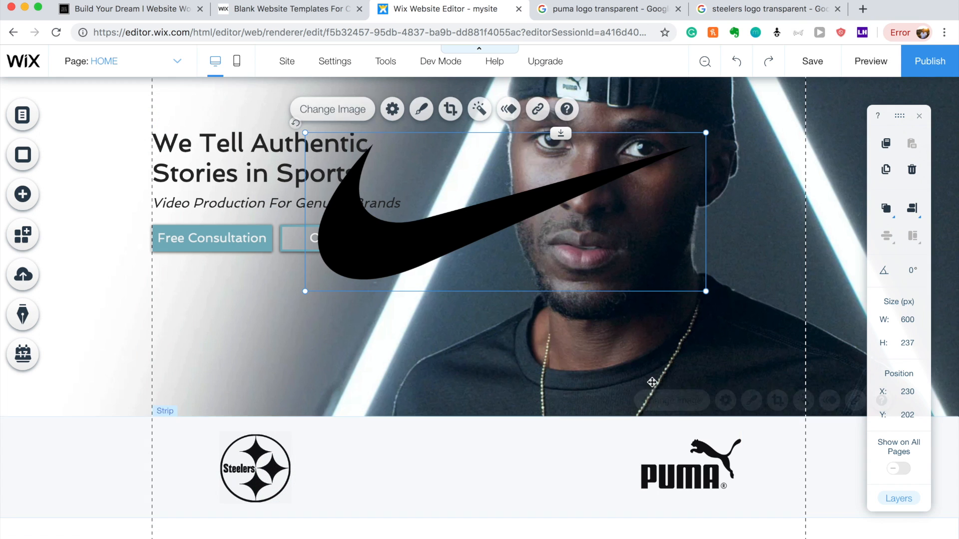
left_click_drag(706, 133, 555, 195)
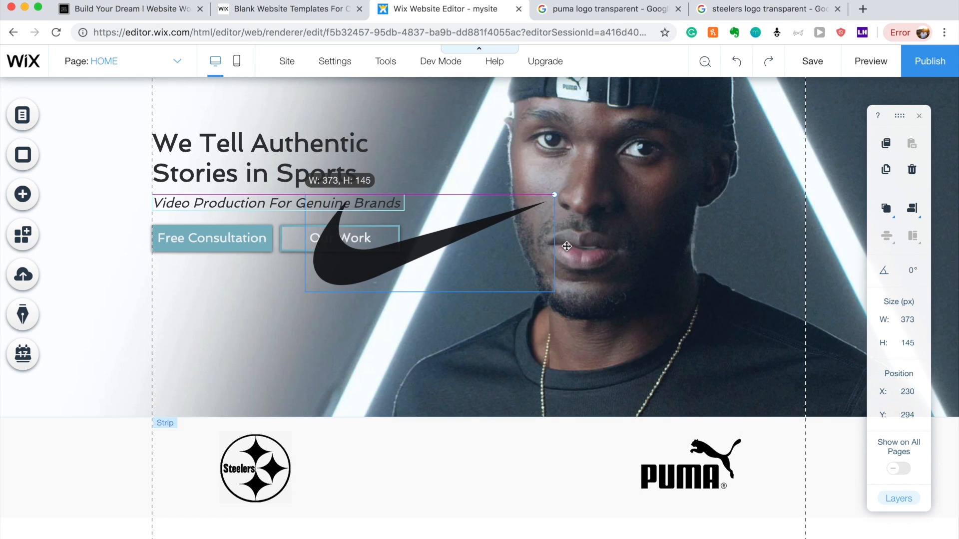
left_click_drag(456, 249, 474, 462)
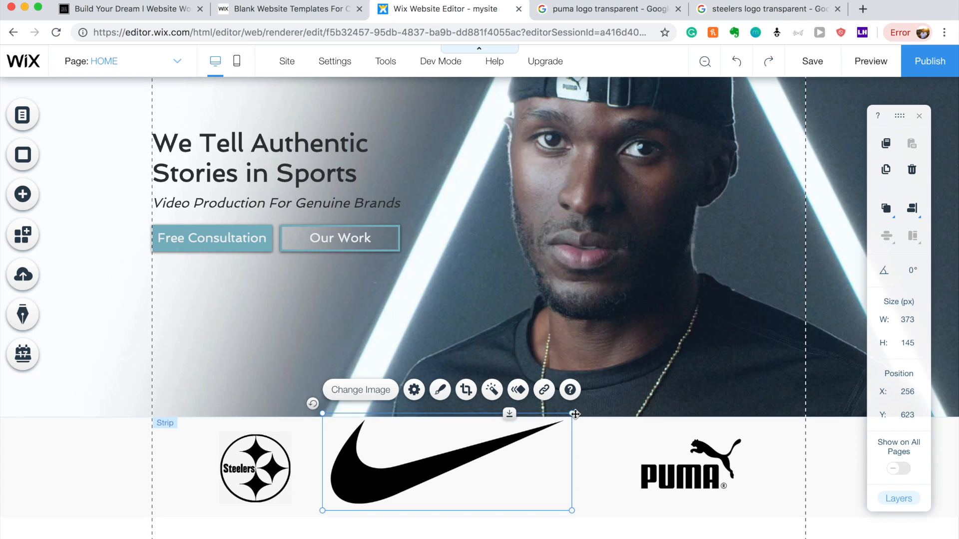
left_click_drag(574, 414, 475, 451)
left_click_drag(402, 481, 470, 488)
Nudge the Steelers and Puma logos slightly lower to line up the row.
left_click(287, 465)
left_click_drag(287, 466, 286, 479)
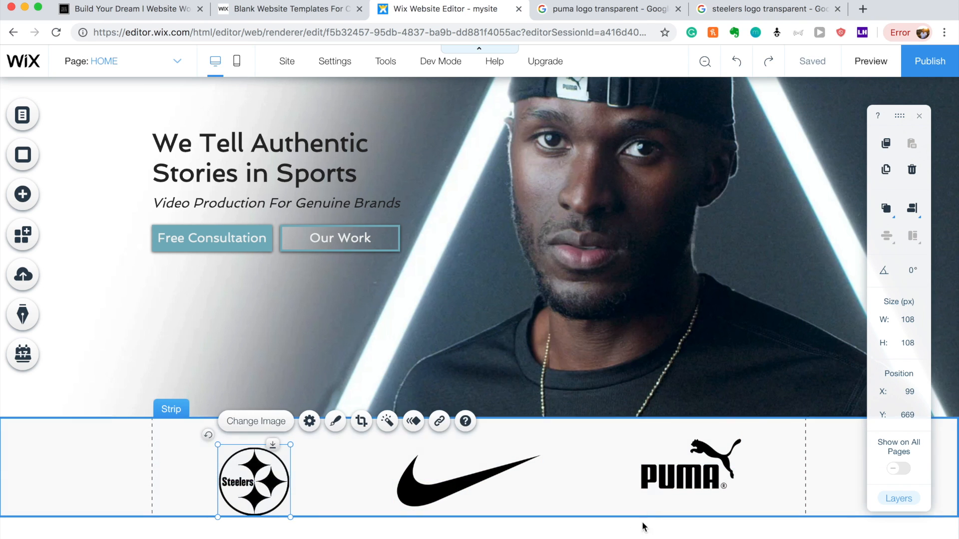
left_click_drag(660, 483, 660, 491)
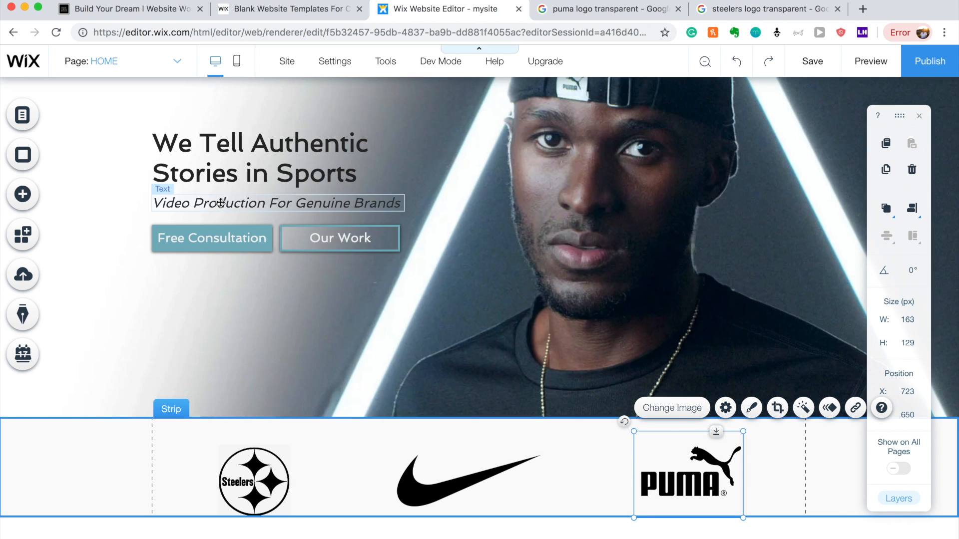
left_click(264, 168)
Place a copy of the hero heading in the logo strip above the logos.
left_click_drag(265, 169, 455, 439)
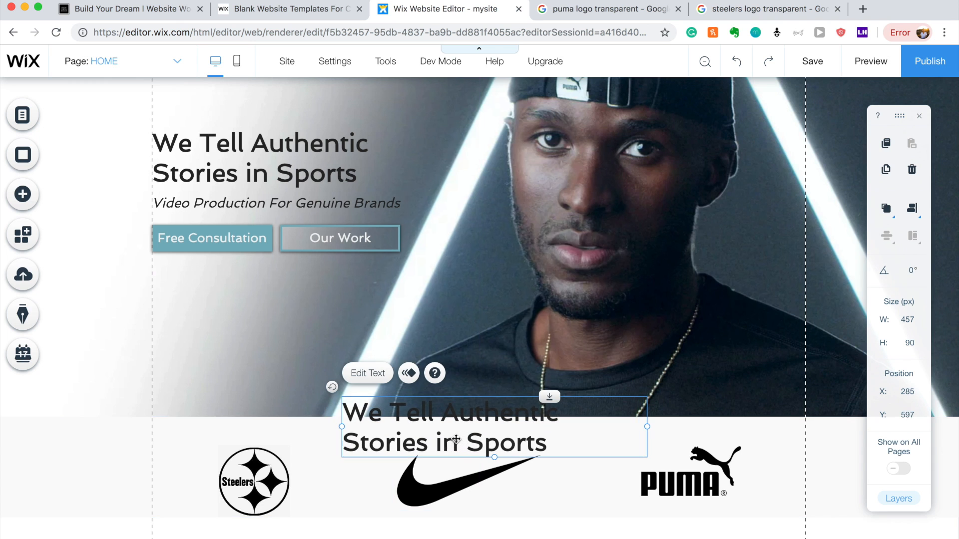
left_click(237, 141)
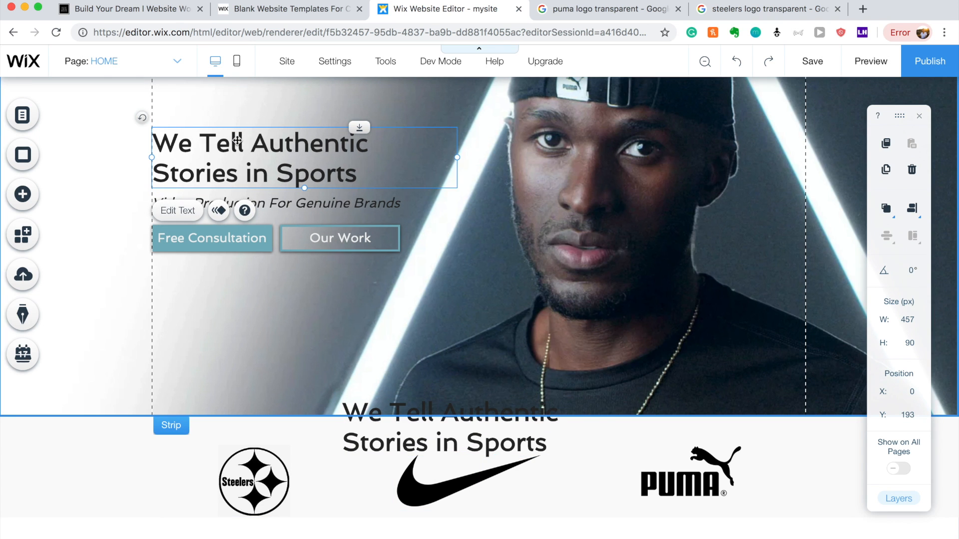
right_click(237, 140)
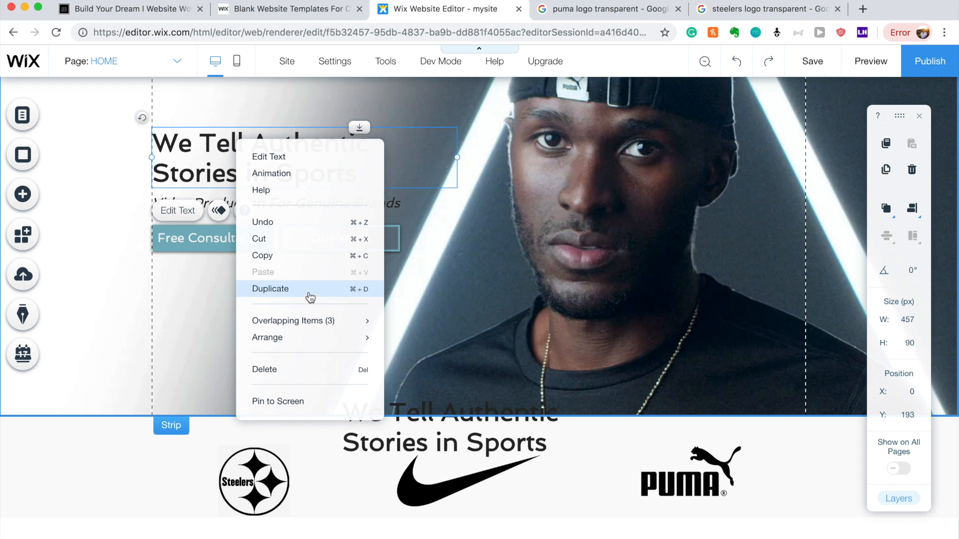
left_click(480, 242)
mouse_move(459, 449)
left_mouse_down()
mouse_move(453, 436)
mouse_move(457, 460)
left_mouse_up()
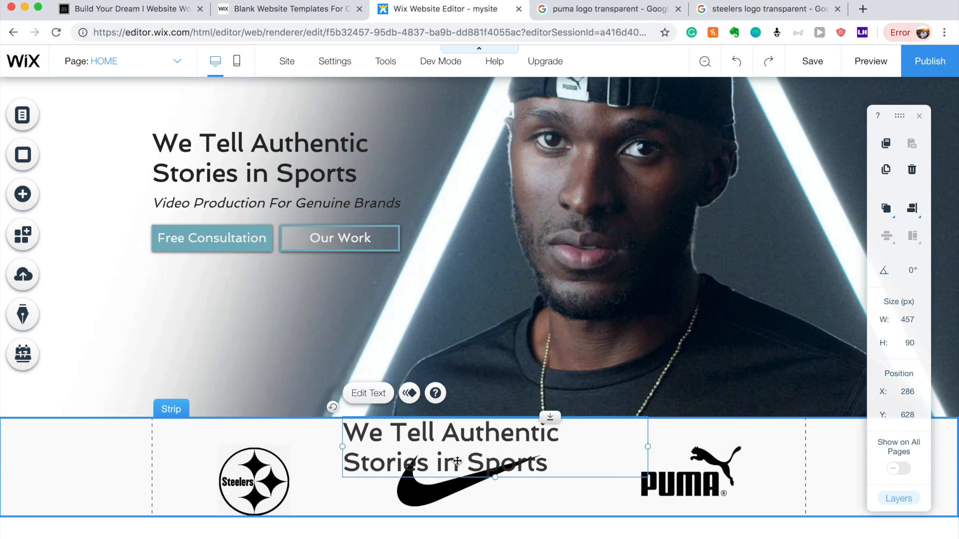
Change the copied heading's text to 'Our Clients'.
double_click(472, 438)
key("BackSpace")
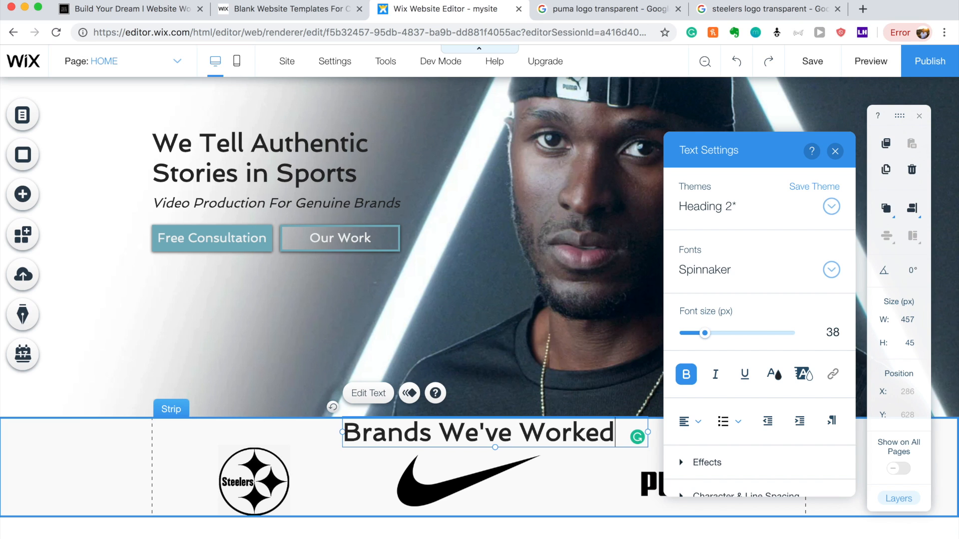
type("W")
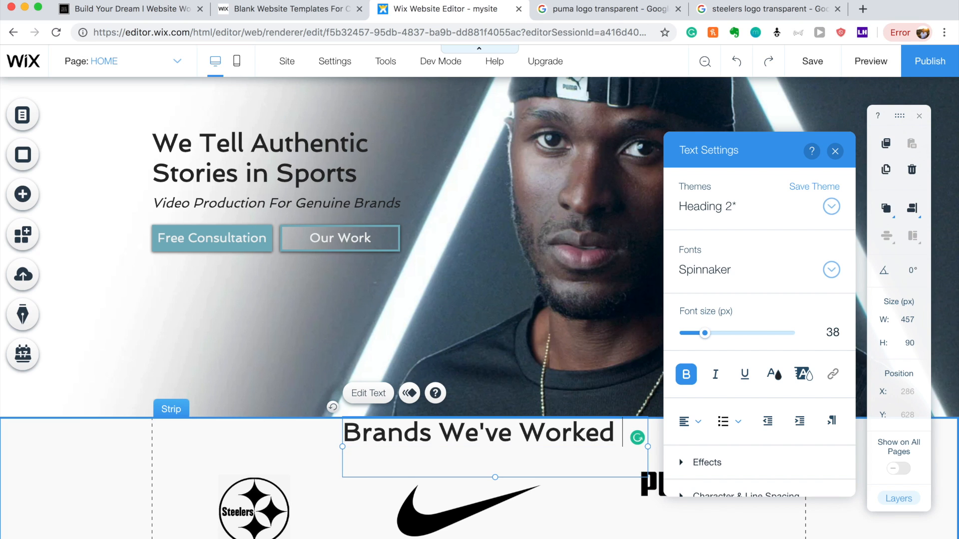
key("BackSpace")
key("BackSpace")
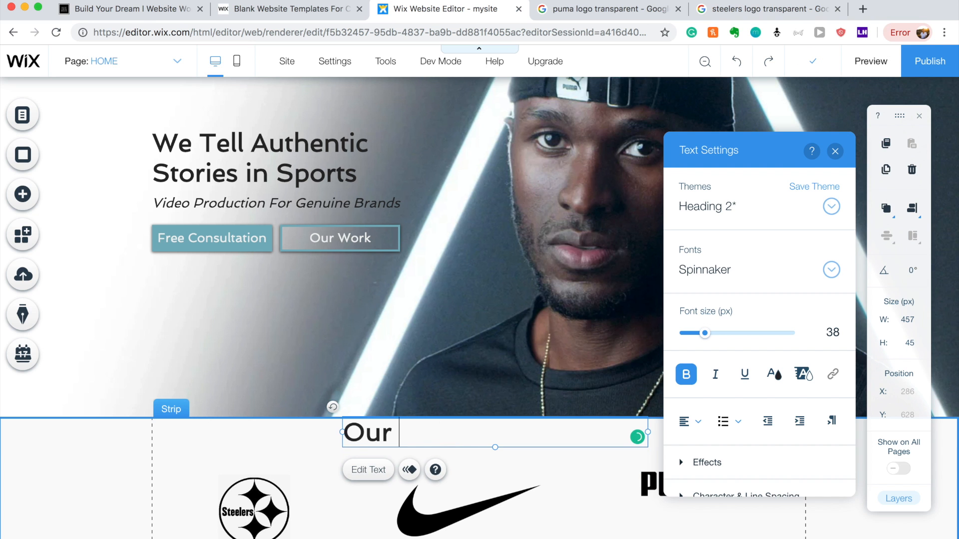
left_click(489, 356)
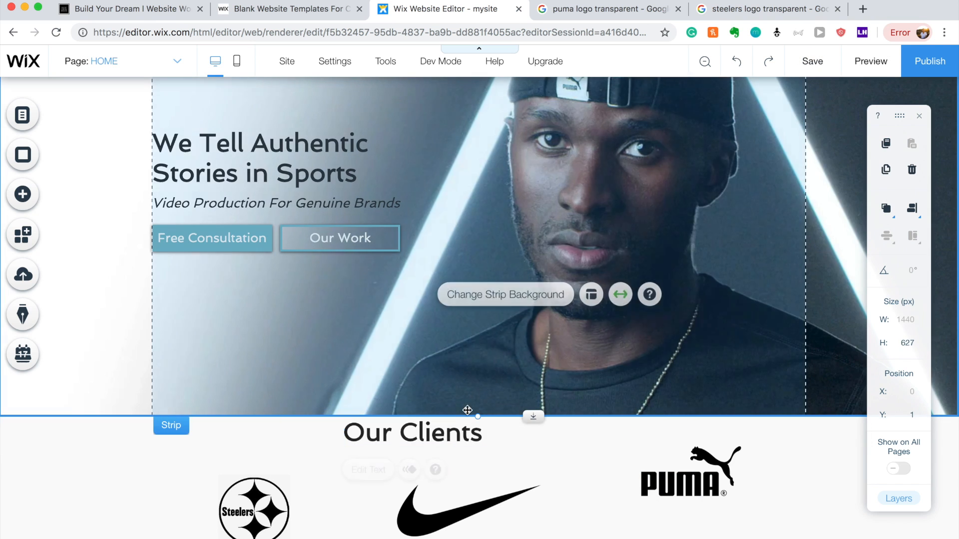
Centre-align the Our Clients heading and centre it in the strip.
left_click_drag(440, 435, 468, 435)
double_click(468, 435)
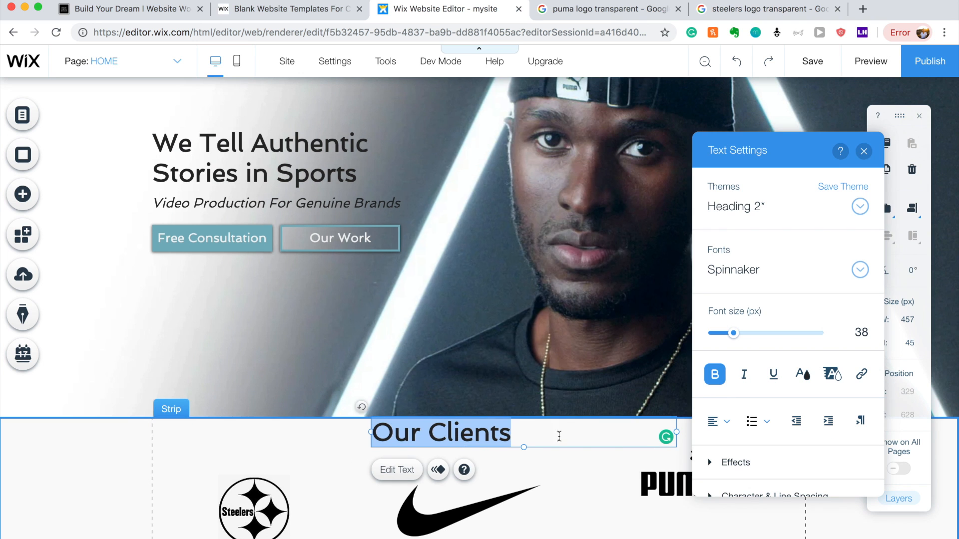
left_click(719, 420)
left_click(727, 442)
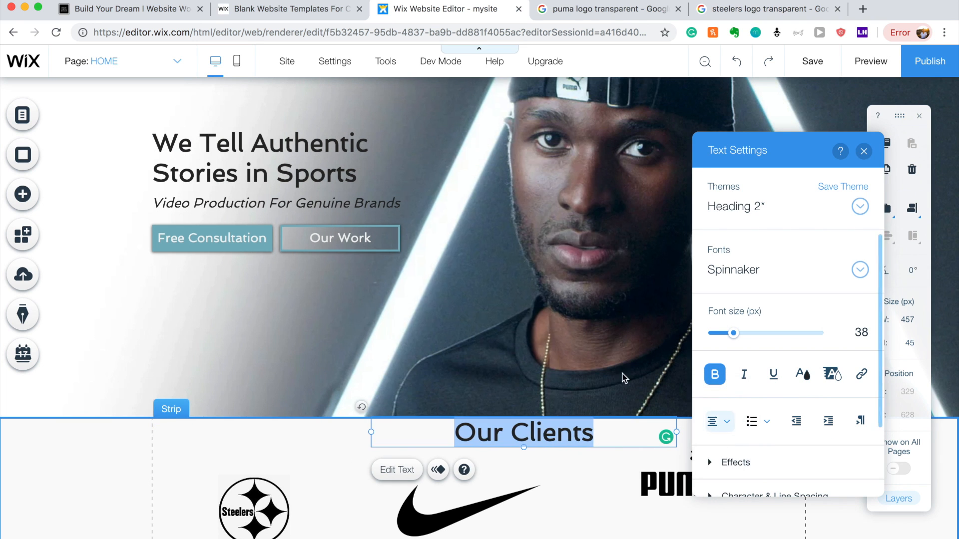
left_click(618, 378)
left_click_drag(549, 435, 485, 444)
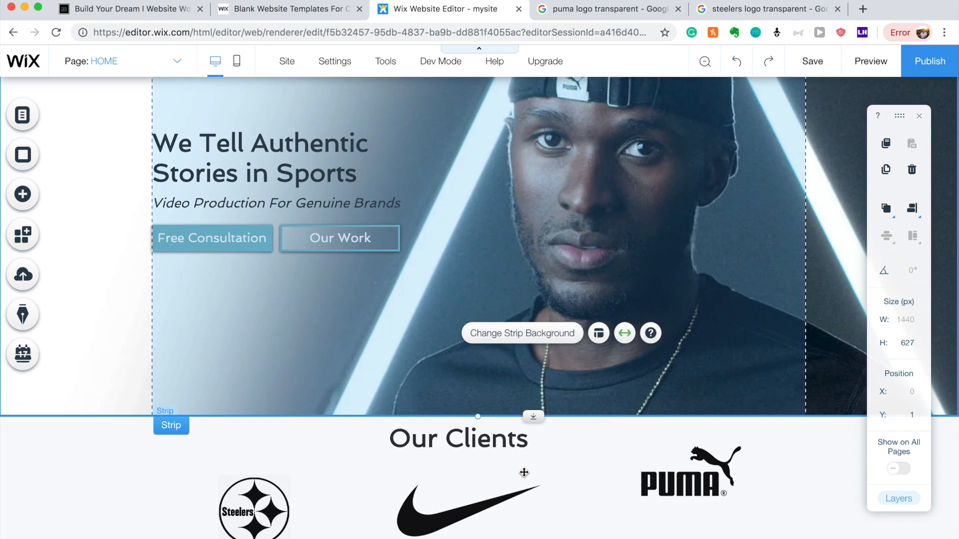
Move the Nike, Puma and Steelers logos into an even row.
scroll(484, 475, "down", 1)
left_click(492, 485)
left_click_drag(492, 485, 482, 470)
left_click(653, 478)
left_click_drag(687, 477, 687, 485)
left_click(266, 496)
left_click_drag(266, 496, 241, 481)
left_click(569, 520)
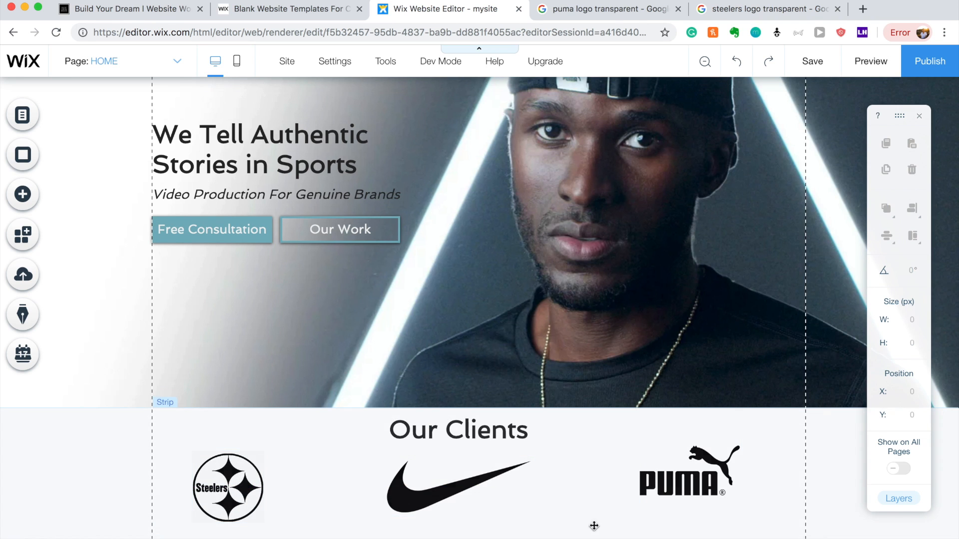
Shorten the clients strip to 171 px and shrink the Nike logo to 185 × 71.
scroll(578, 521, "down", 1)
left_click(544, 492)
left_click_drag(478, 517, 480, 498)
left_click(449, 479)
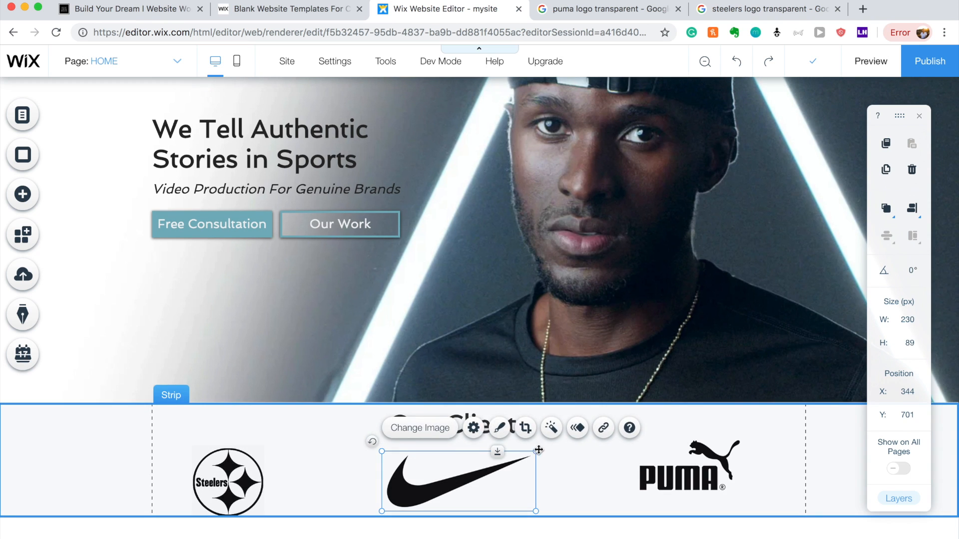
left_click_drag(536, 453, 505, 464)
left_click_drag(458, 492, 472, 481)
left_click_drag(230, 483, 230, 477)
left_click(563, 523)
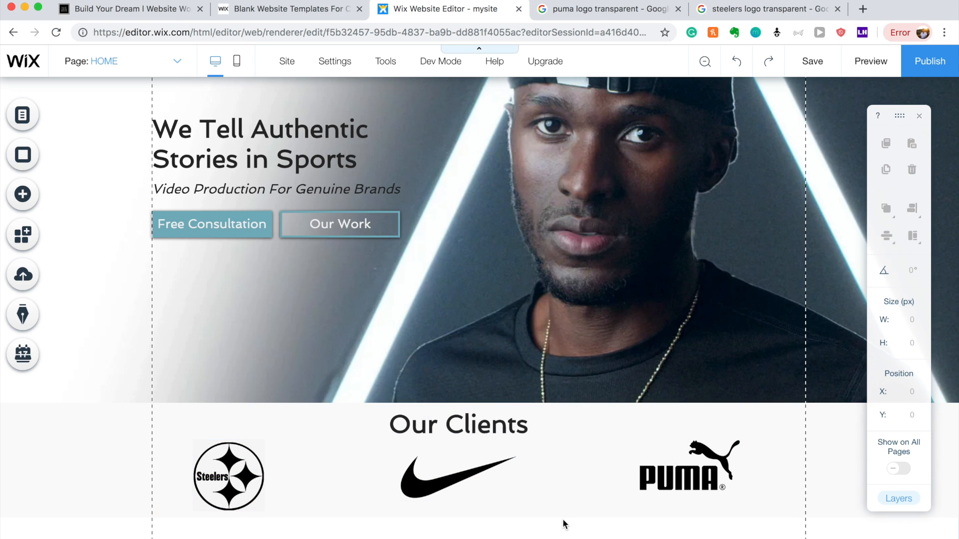
left_click(256, 424)
left_click(237, 364)
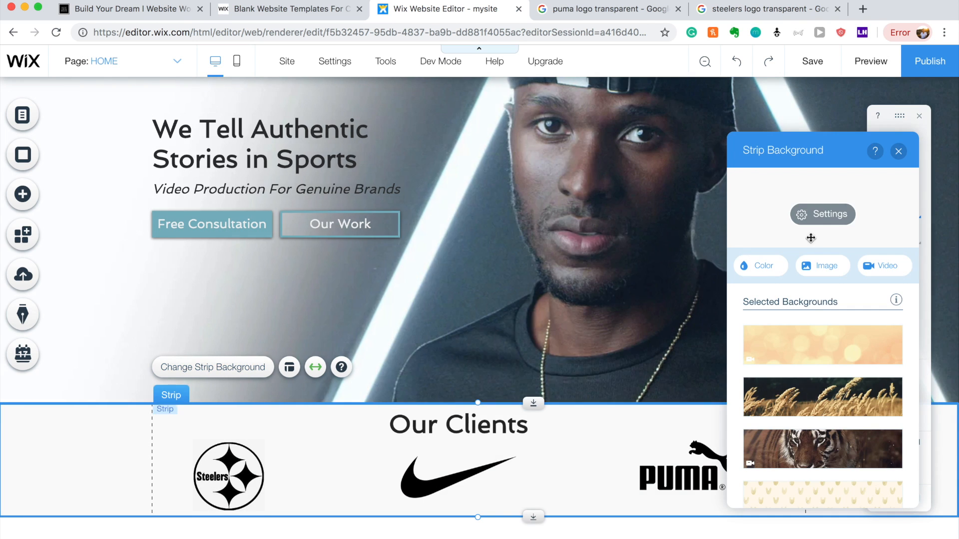
left_click(782, 264)
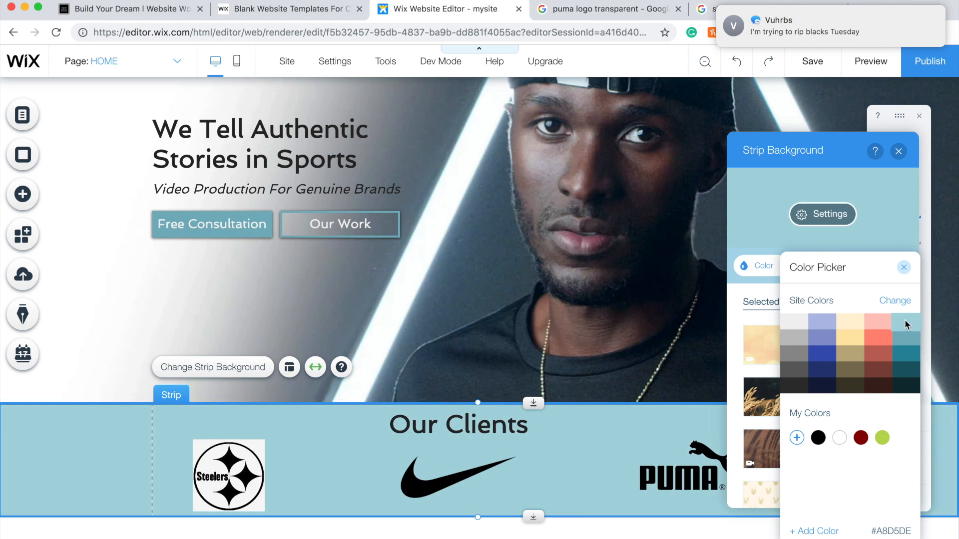
left_click(882, 326)
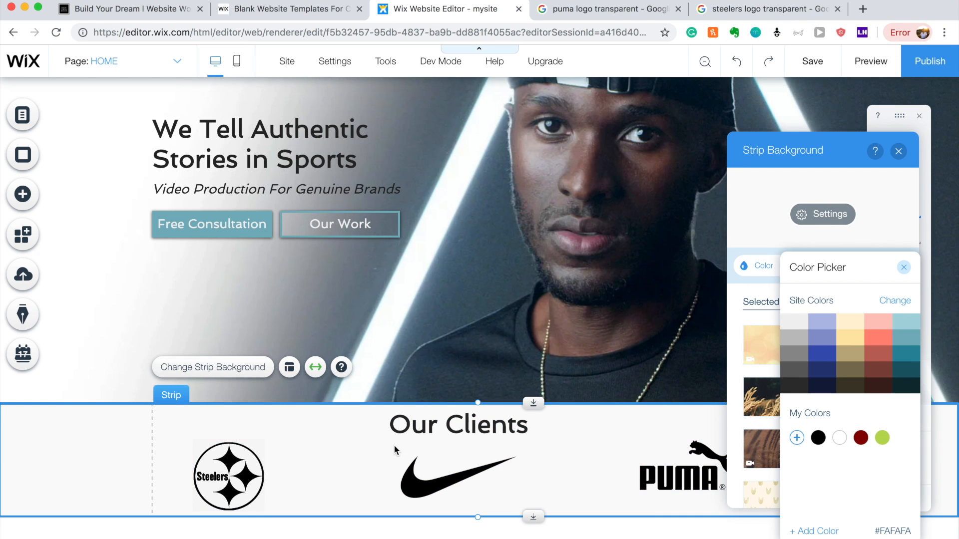
left_click(903, 268)
left_click(898, 151)
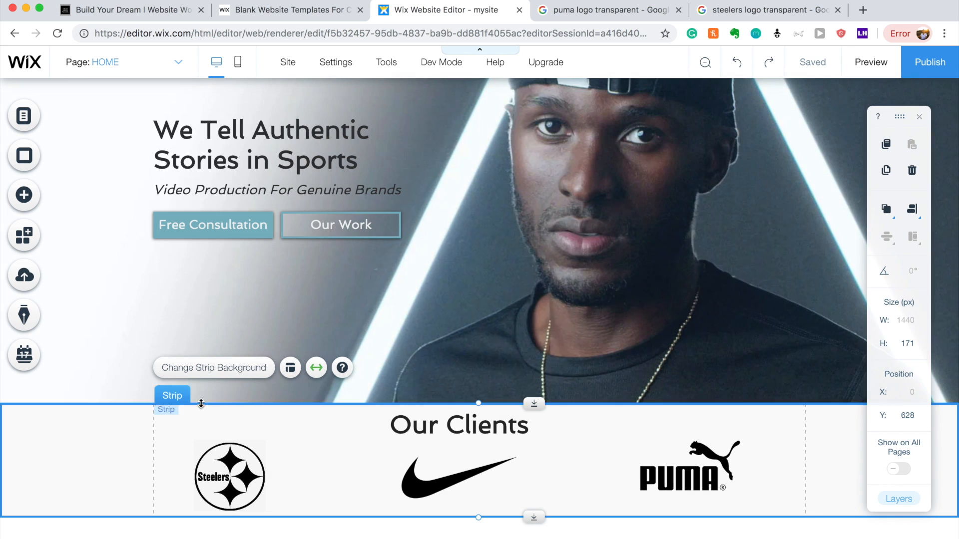
Drag the lower Our Clients strip's bottom edge down until it is 512 px tall.
left_click(103, 437)
left_click_drag(103, 437, 110, 468)
left_click_drag(537, 517, 536, 538)
scroll(542, 484, "down", 1)
scroll(538, 463, "down", 1)
left_click(535, 519)
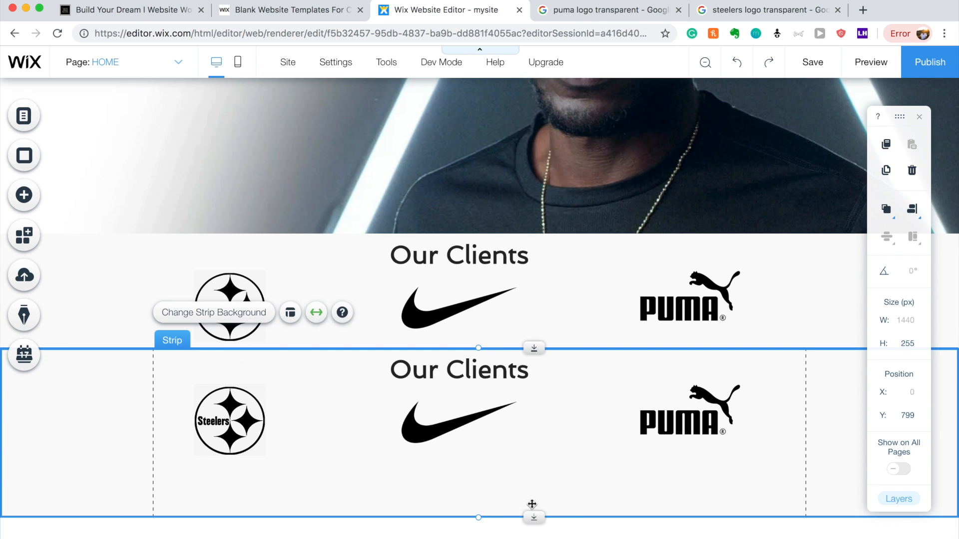
left_click_drag(531, 515, 536, 535)
scroll(535, 481, "down", 1)
scroll(535, 435, "down", 1)
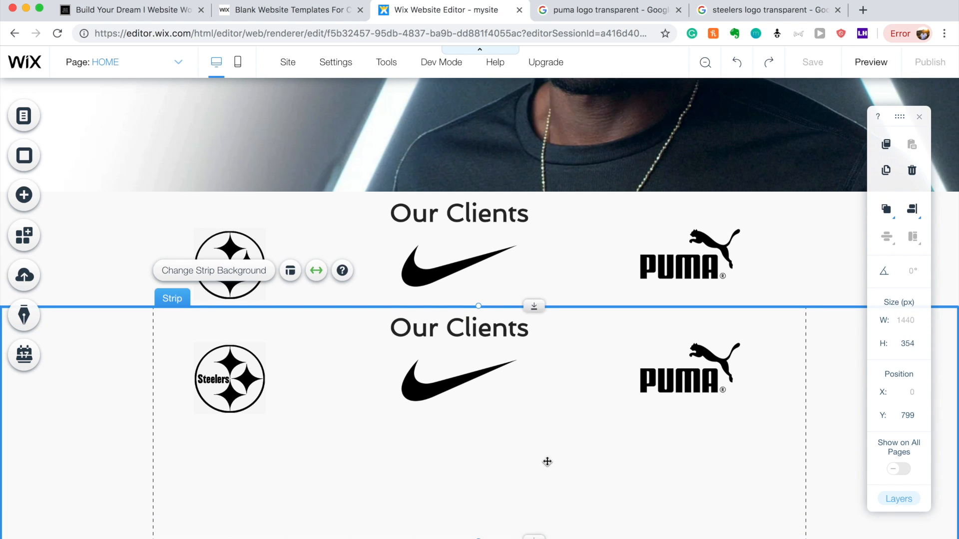
scroll(547, 463, "down", 1)
left_click_drag(537, 517, 534, 538)
scroll(539, 442, "down", 1)
scroll(534, 435, "down", 1)
scroll(531, 441, "down", 1)
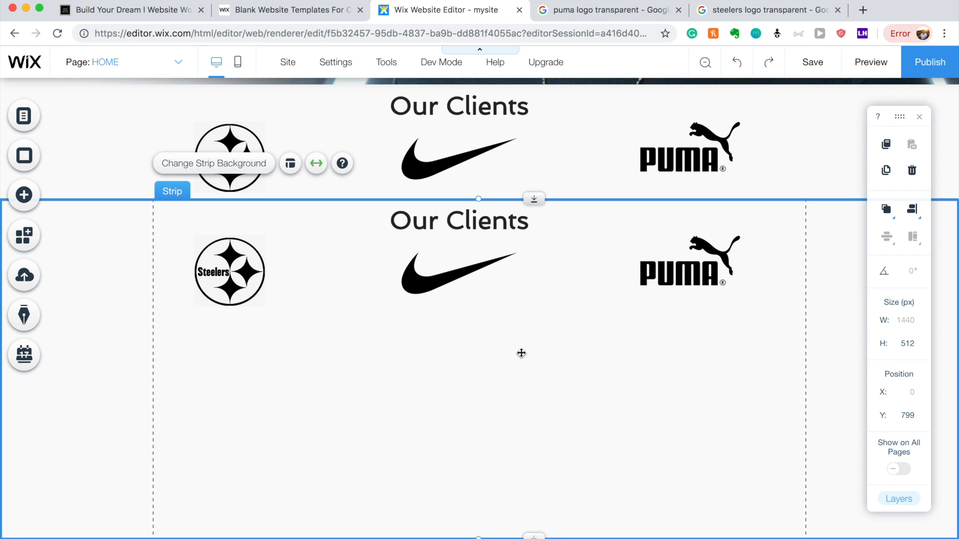
Delete the Nike, Steelers and Puma logos from the lower strip and lower its heading slightly.
left_click(437, 279)
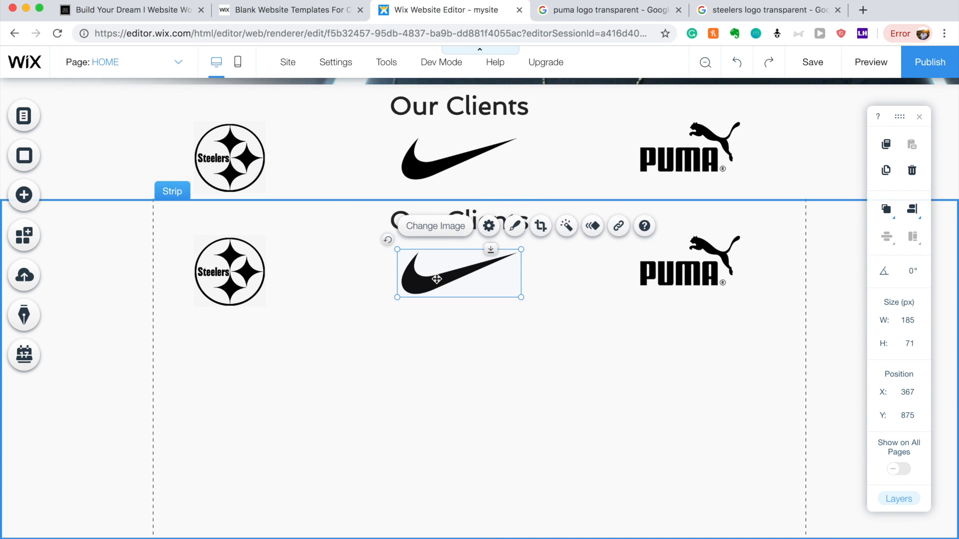
key("Delete")
left_click(229, 270)
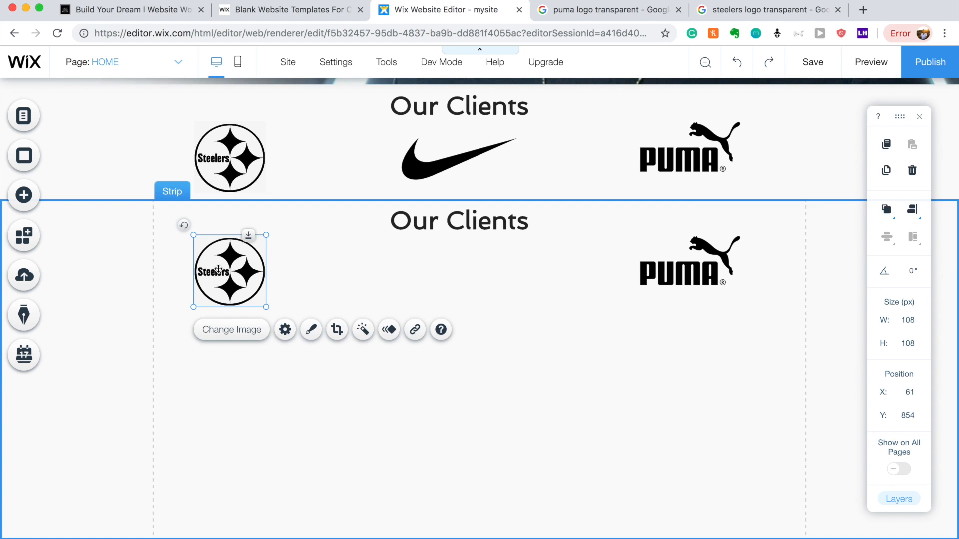
key("Delete")
left_click(708, 256)
key("Delete")
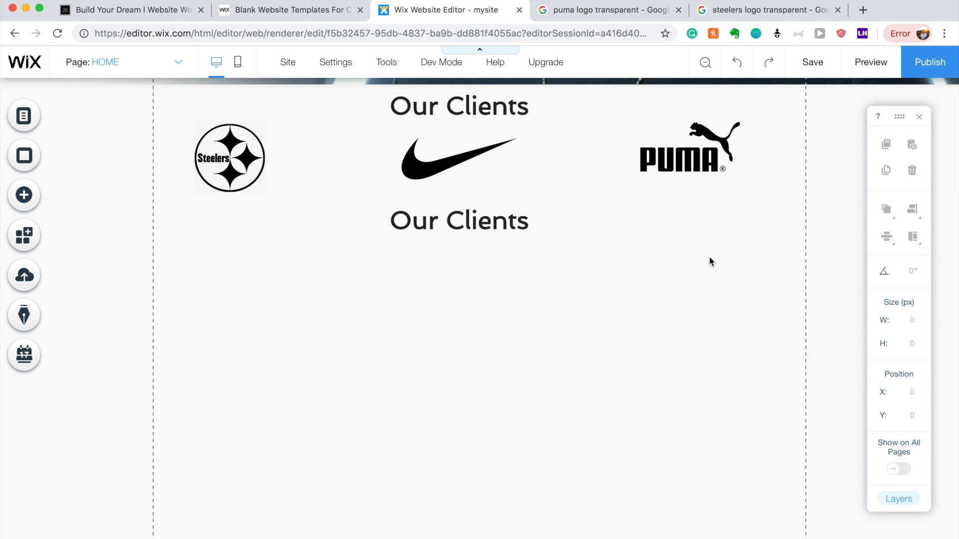
left_click_drag(450, 218, 450, 238)
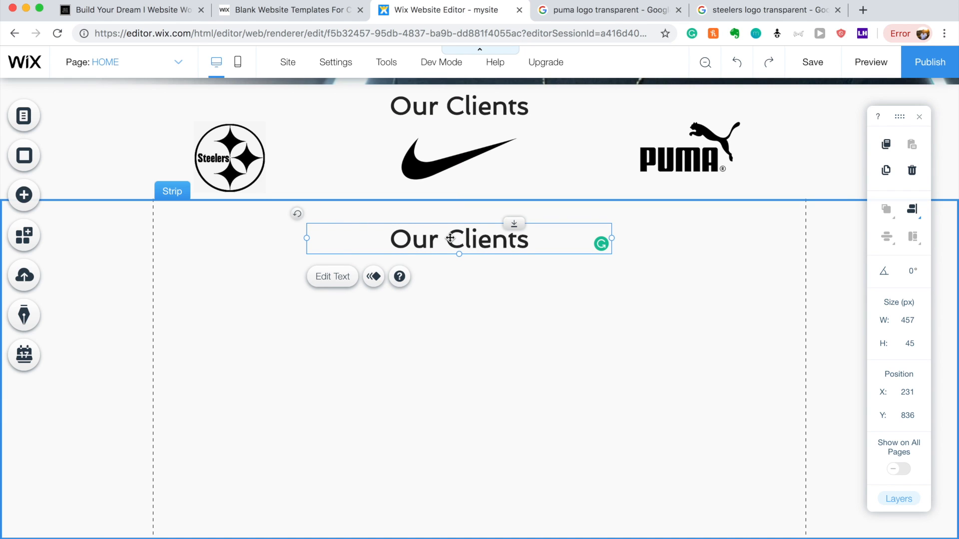
Save the site with Cmd+S.
key("super+s")
Retype the lower strip's Our Clients heading as 'We Solve'.
double_click(449, 238)
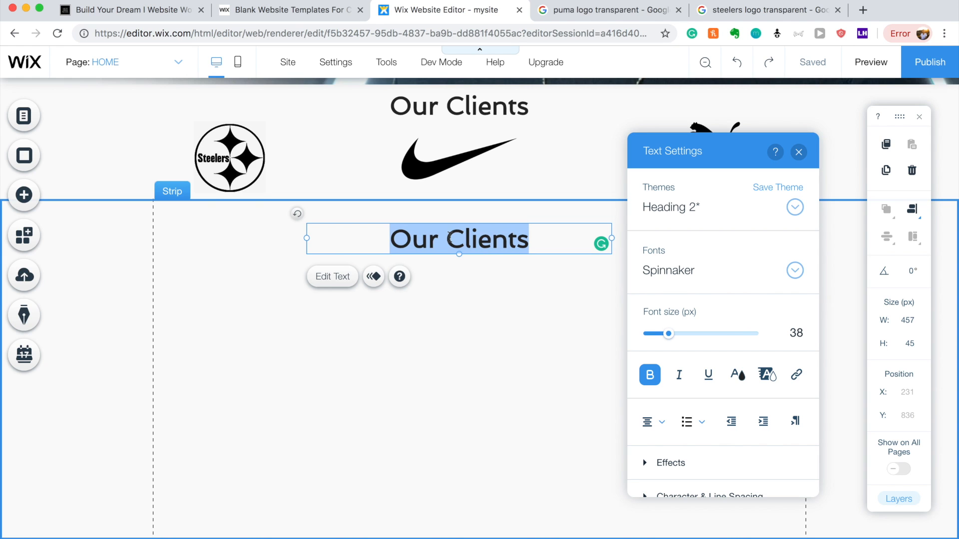
key("BackSpace")
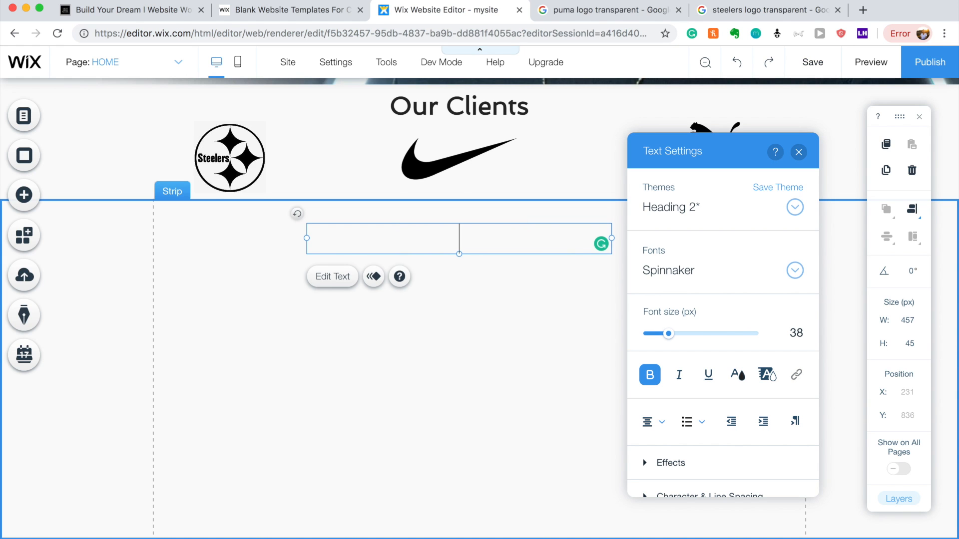
type("We Solve")
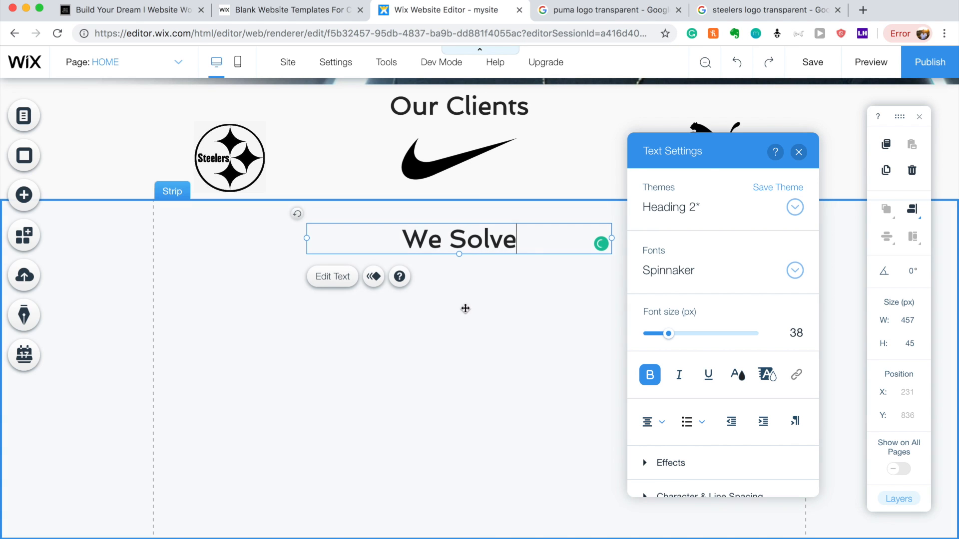
left_click(471, 323)
Reword the heading to read 'What Solve'.
left_click(475, 252)
left_click(474, 252)
type("What We")
key("BackSpace")
key("BackSpace")
key("BackSpace")
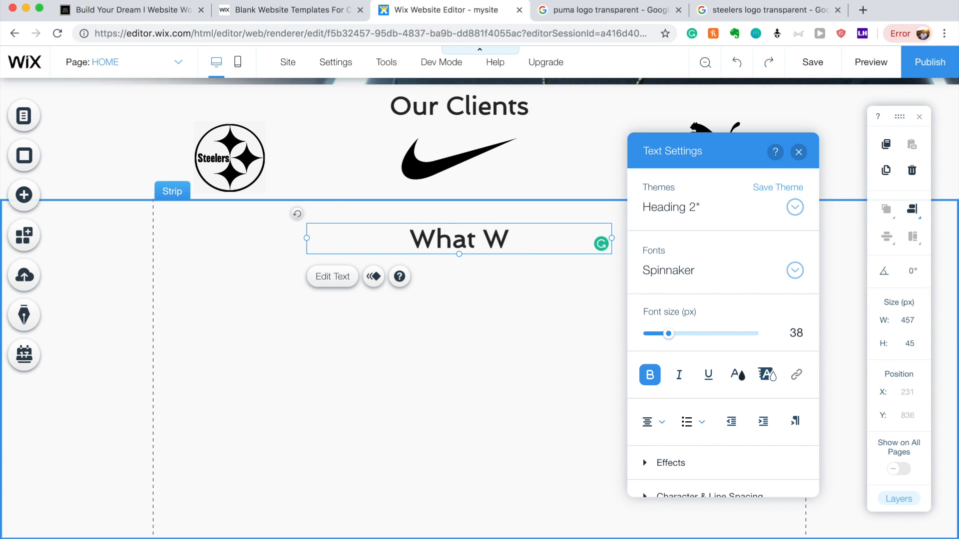
type("Solve")
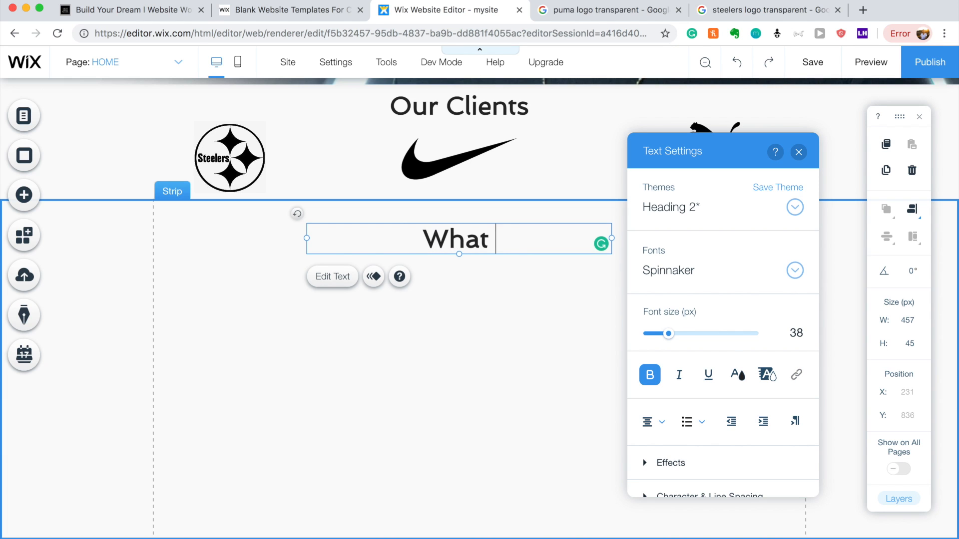
left_click(484, 331)
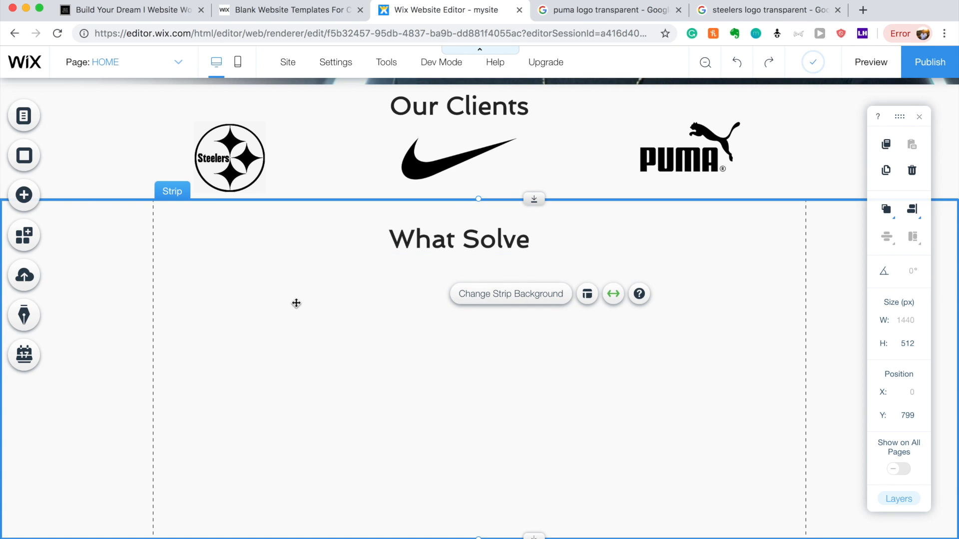
Place a copy of the What Solve heading below the original.
left_click(425, 246)
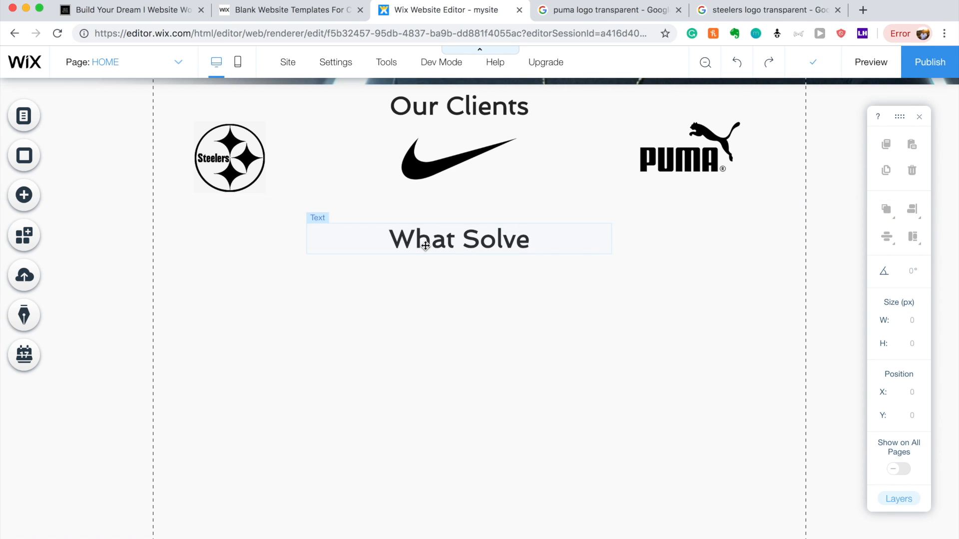
left_click_drag(426, 245, 423, 322)
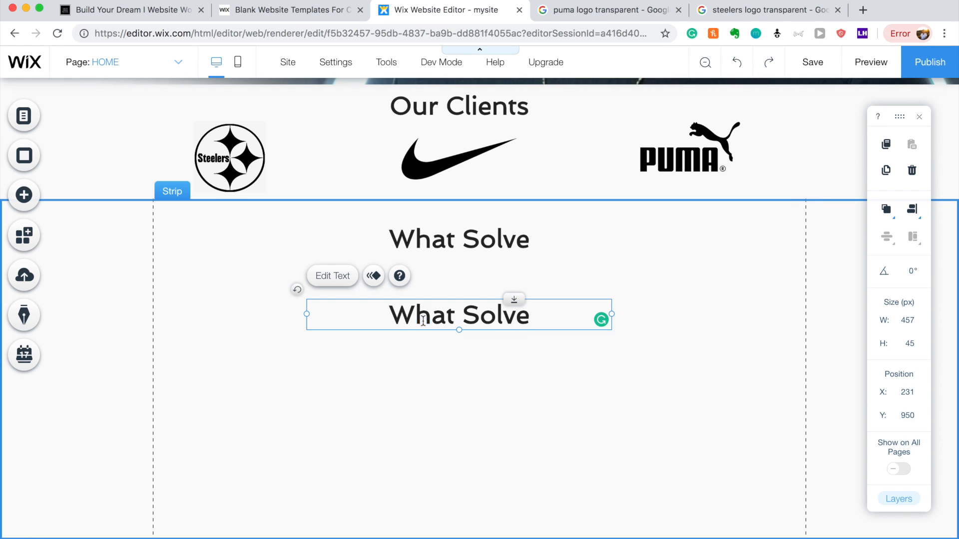
double_click(423, 321)
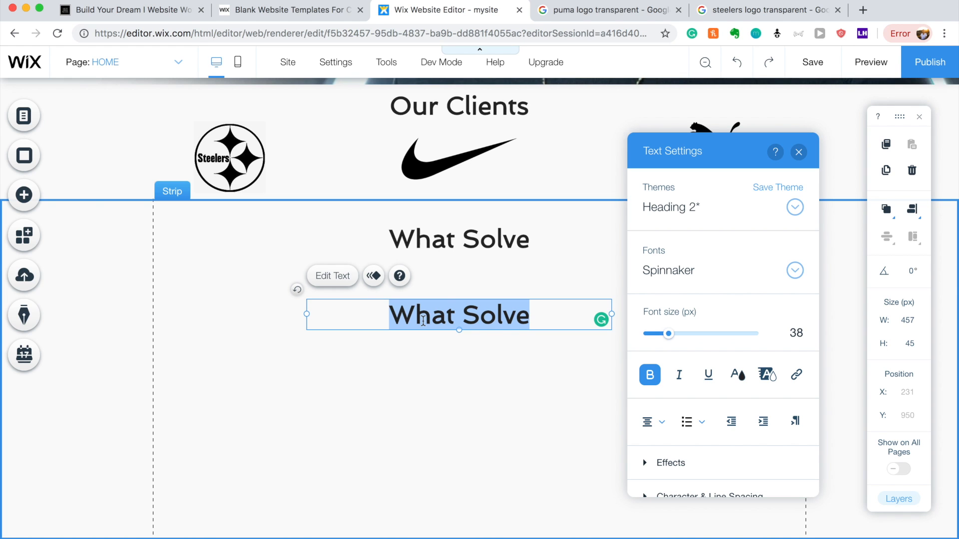
left_click(490, 262)
Change the upper heading's 'What' to 'We'.
left_click(475, 233)
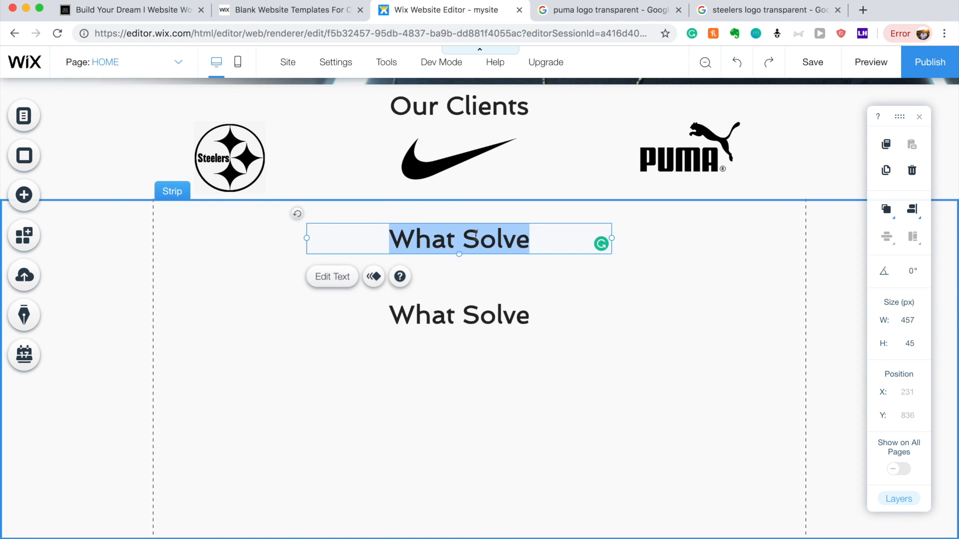
left_click(452, 238)
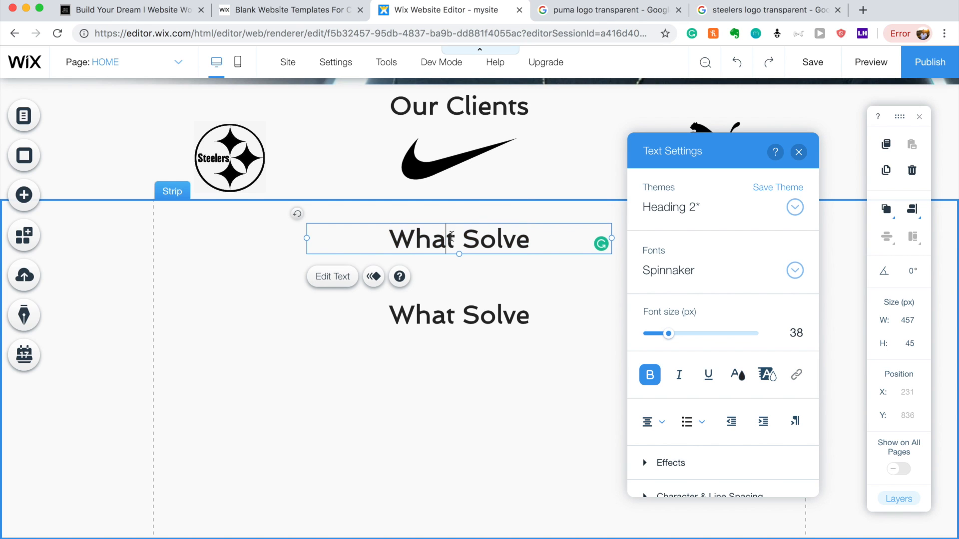
key("BackSpace")
key("BackSpace")
key("BackSpace")
type("e")
left_click(467, 276)
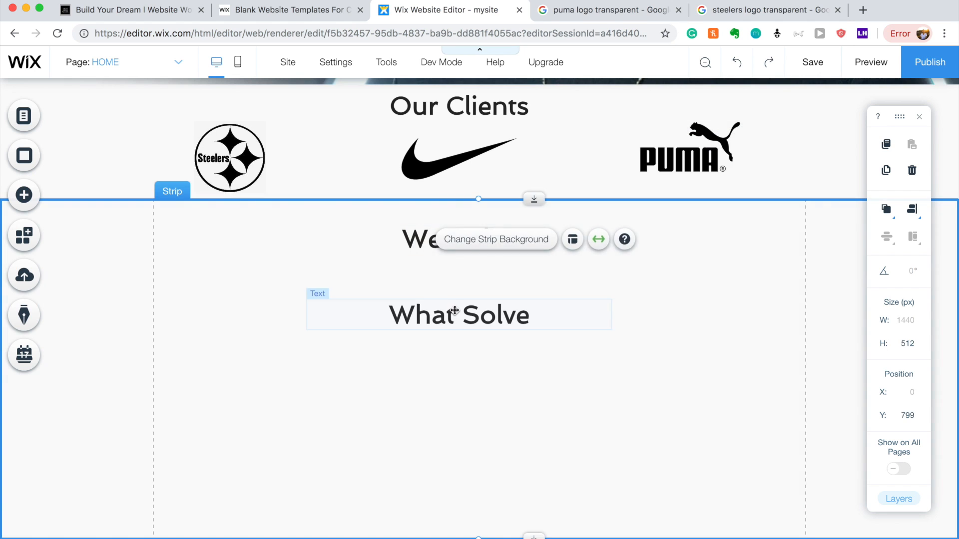
double_click(453, 308)
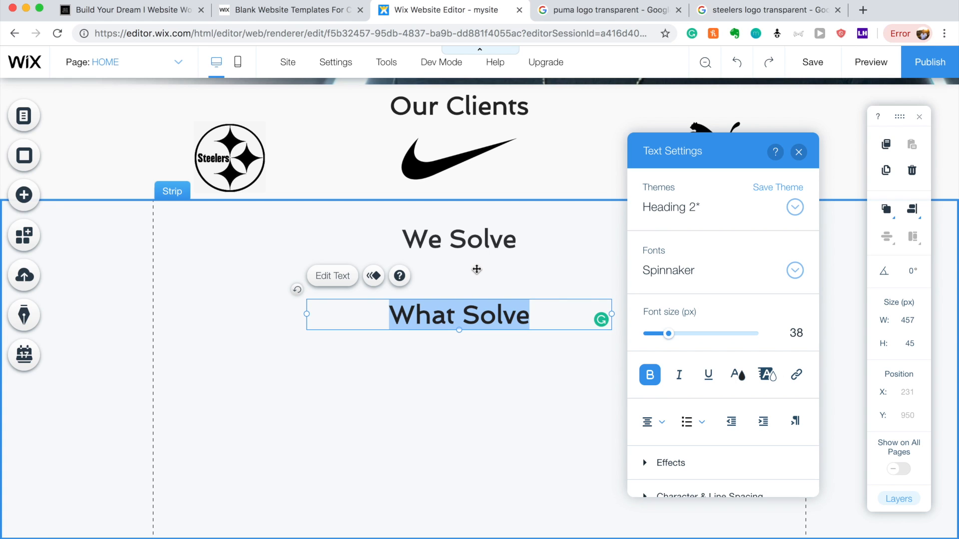
Type 'Does Your Brand Struggle to Connect with Your Audience.' into the lower text box.
type("Does Your Brand Stu")
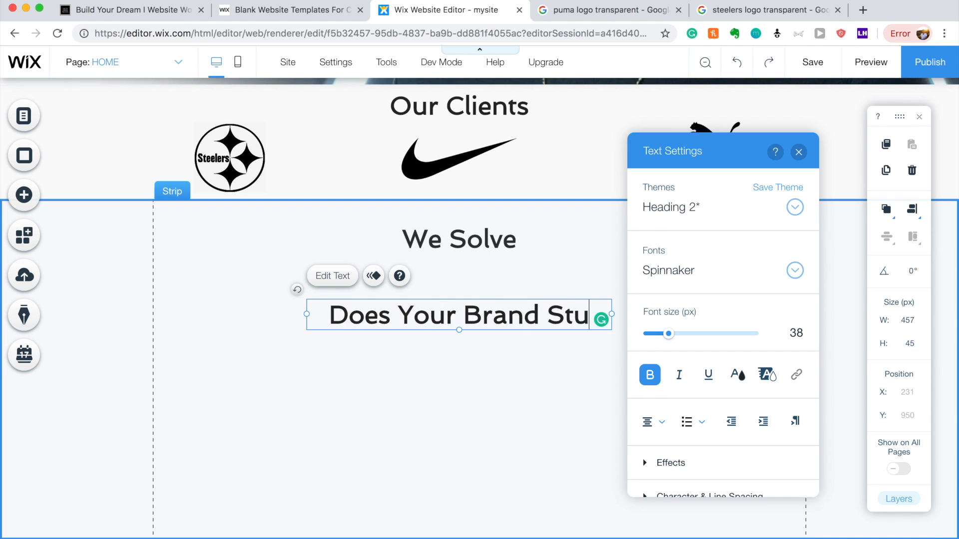
key("BackSpace")
type("rugg")
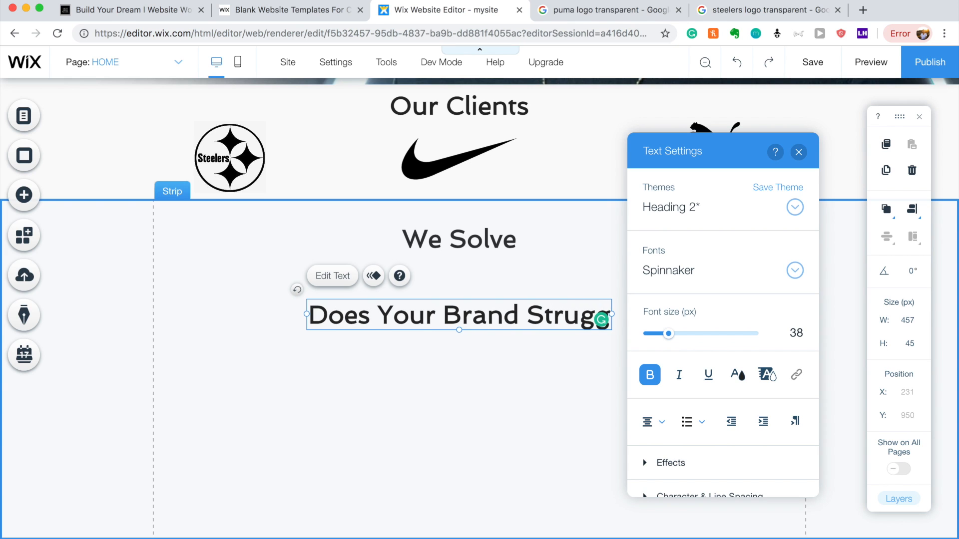
type("le to Connect ")
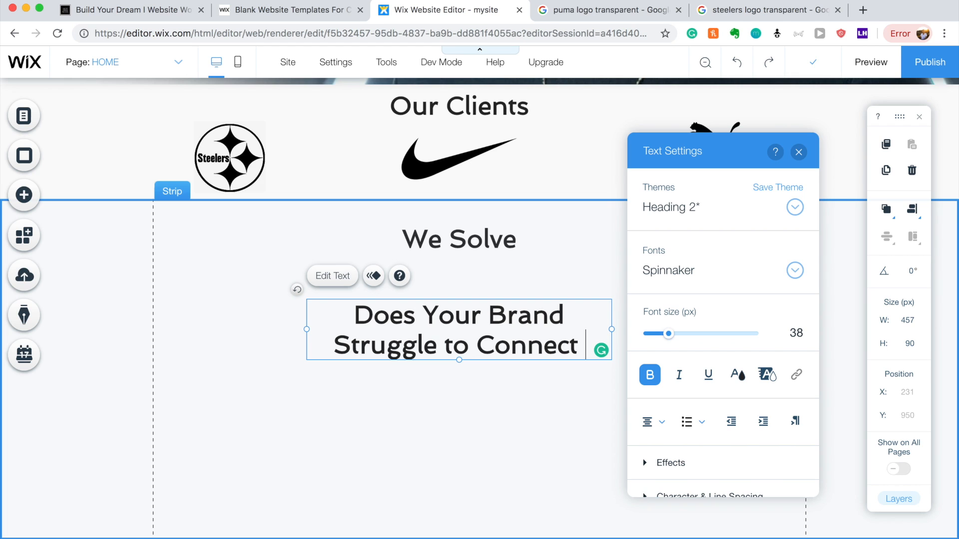
type("with Your Audience.")
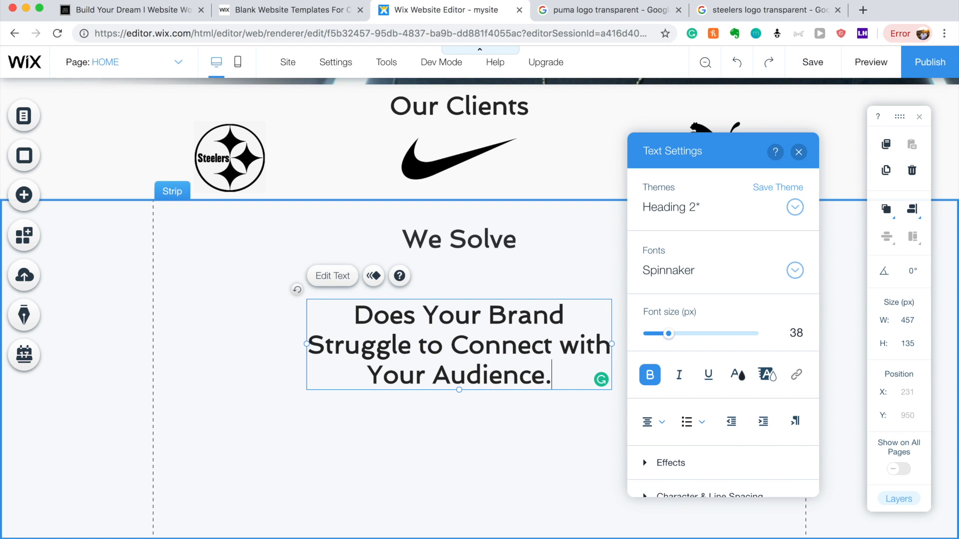
left_click(456, 465)
Make the question text non-bold at 23 px.
double_click(547, 367)
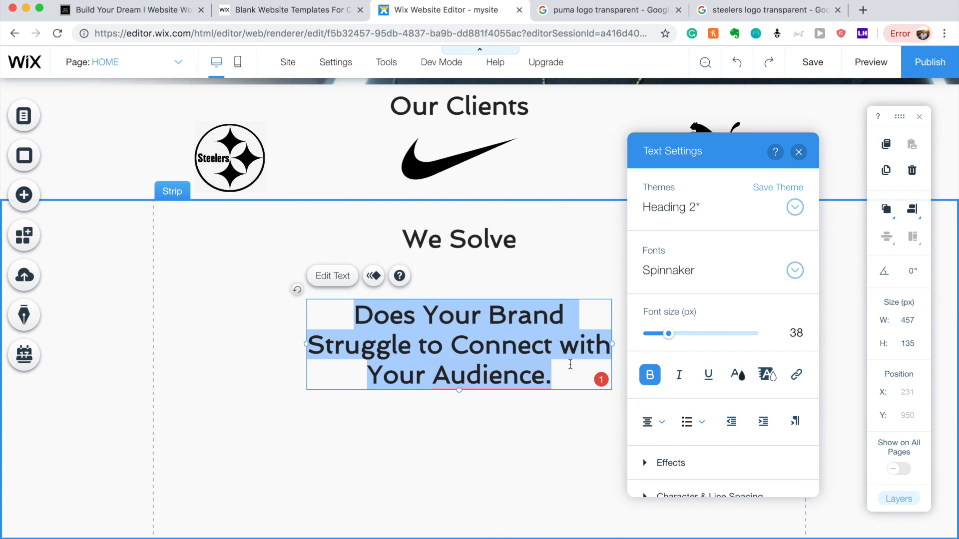
left_click(649, 375)
left_click_drag(668, 333, 660, 335)
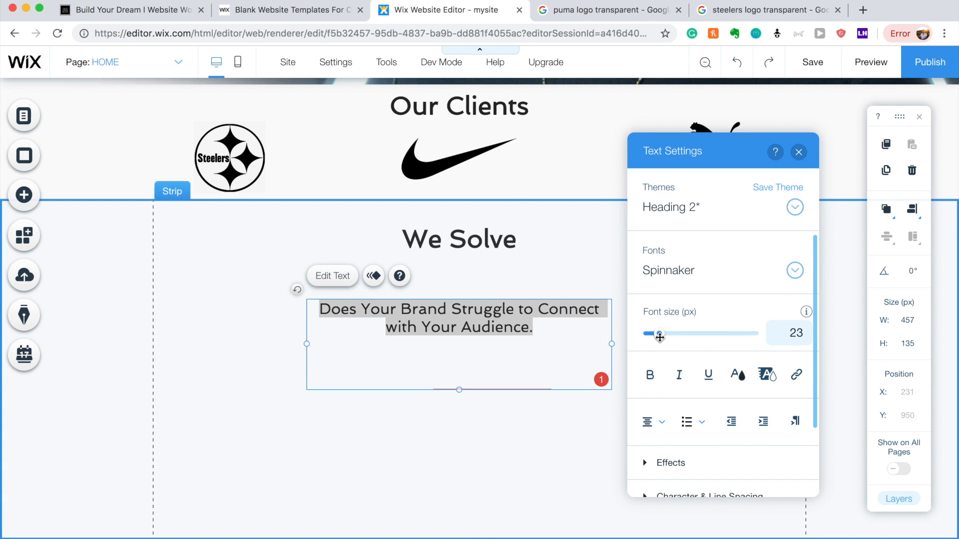
left_click(539, 363)
Left-align the question text and move its box slightly lower.
double_click(454, 318)
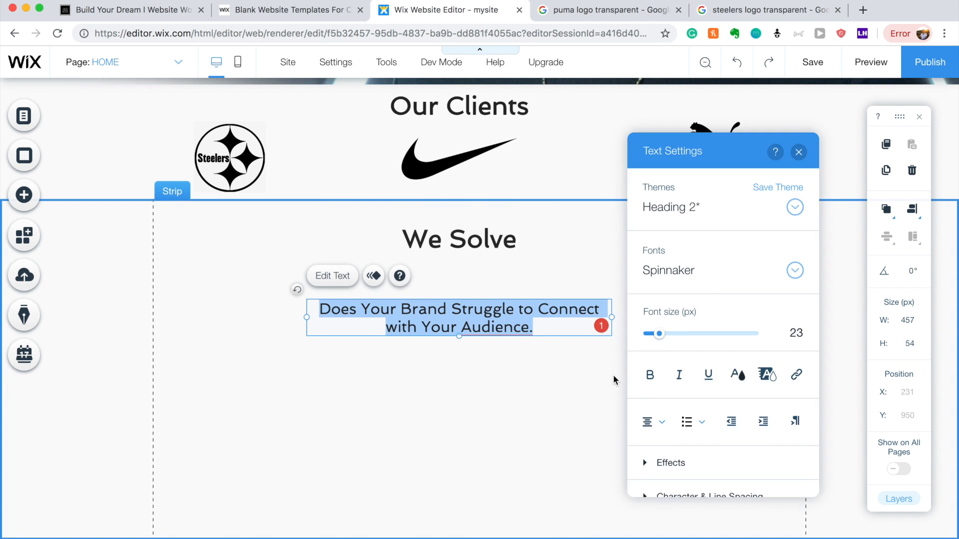
left_click(649, 421)
left_click(659, 408)
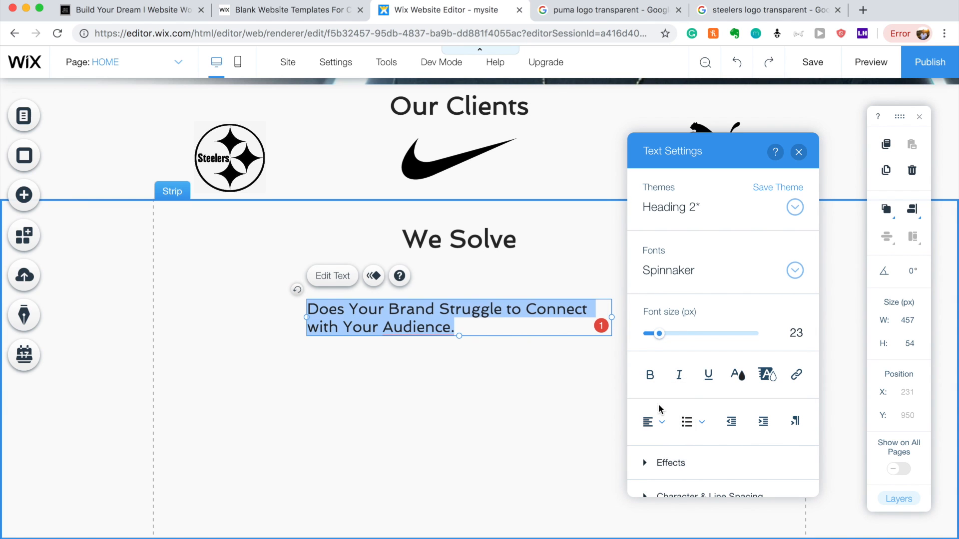
left_click(421, 340)
left_click_drag(418, 312, 420, 332)
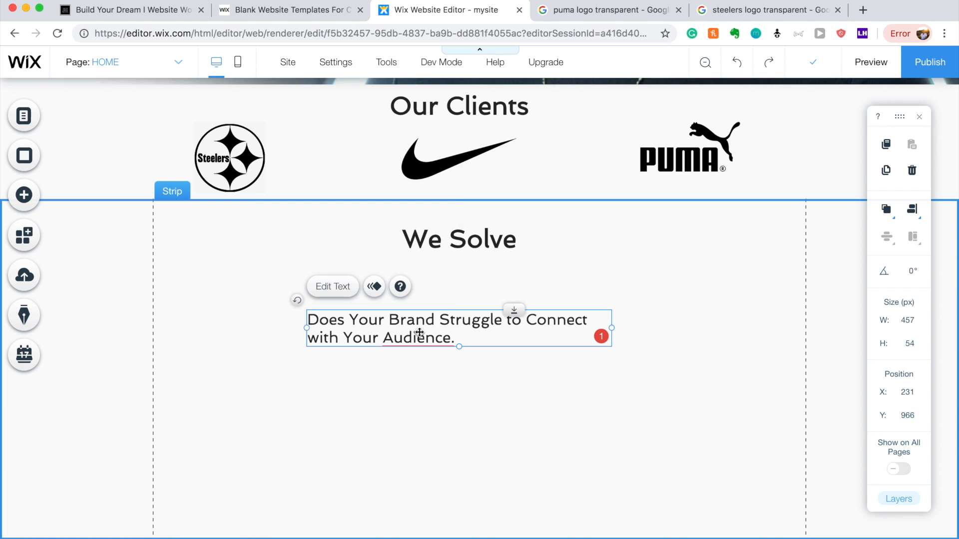
Accept the grammar fix turning the final period into a question mark, then duplicate the text box.
double_click(420, 332)
left_click(420, 338)
left_click(432, 375)
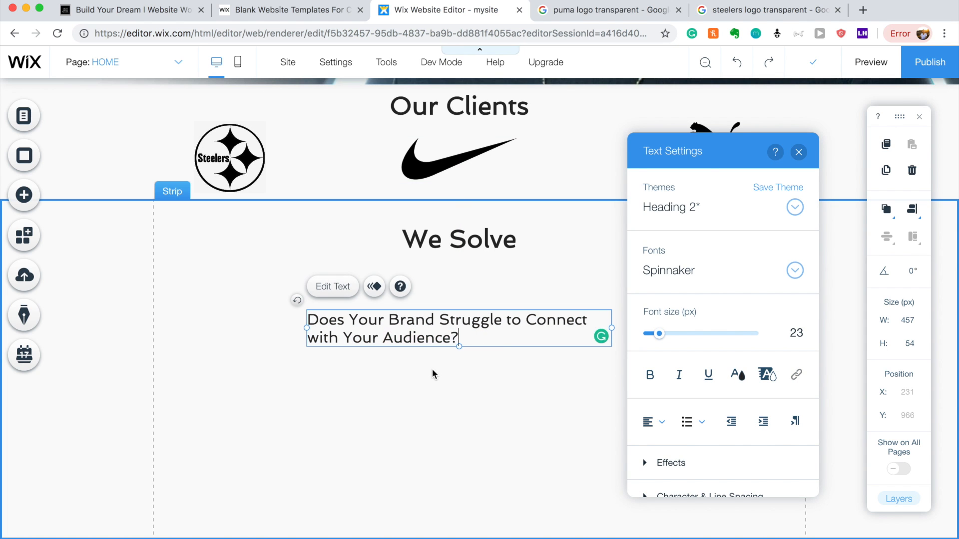
left_click(434, 374)
left_click(399, 335)
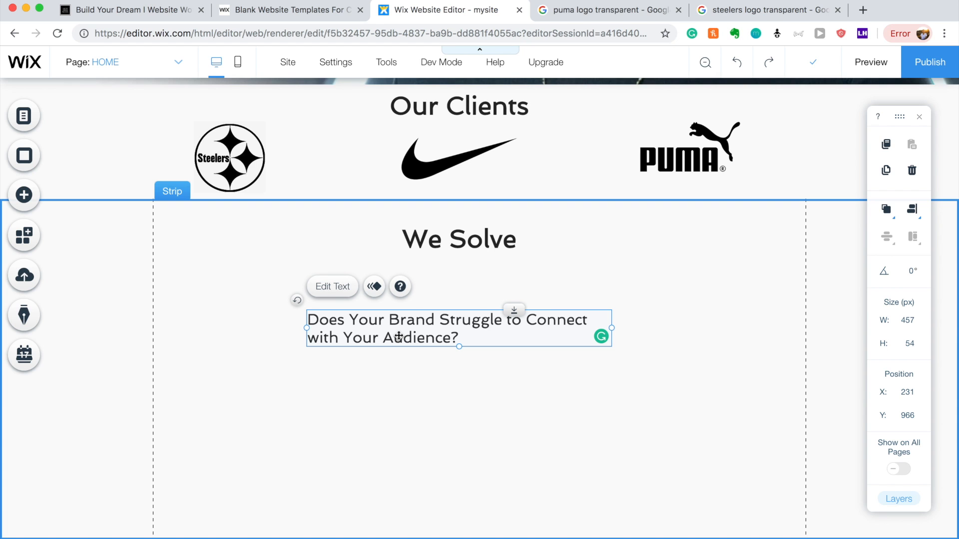
key("super+d")
Move the copy below the first question and reword it 'Is Your Brand Story Intertwined With the Culture?'.
left_click_drag(399, 342, 386, 396)
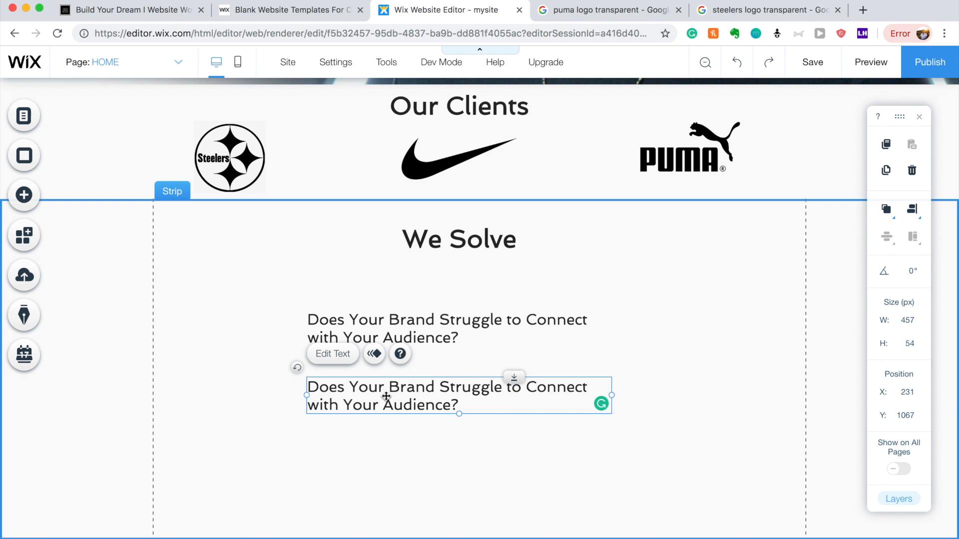
scroll(386, 396, "up", 8)
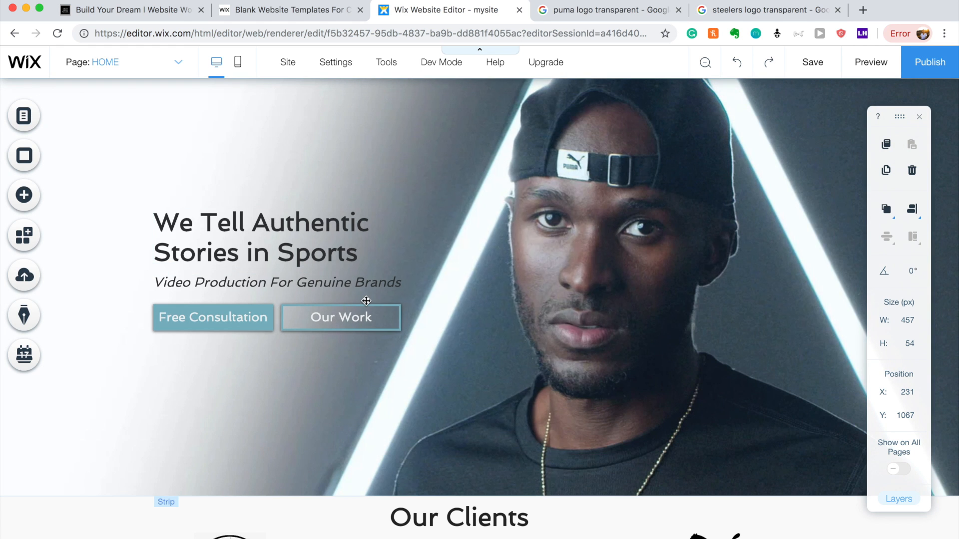
scroll(366, 300, "down", 8)
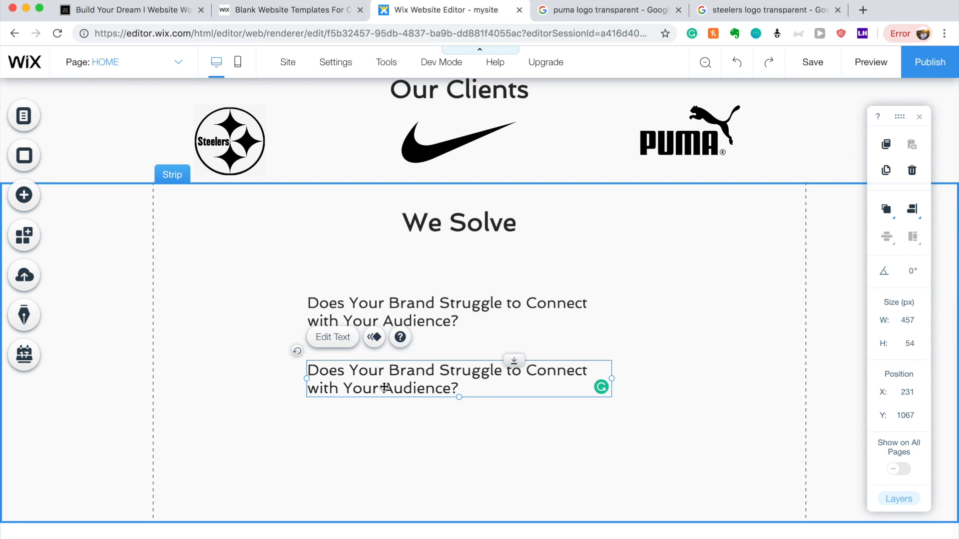
double_click(385, 388)
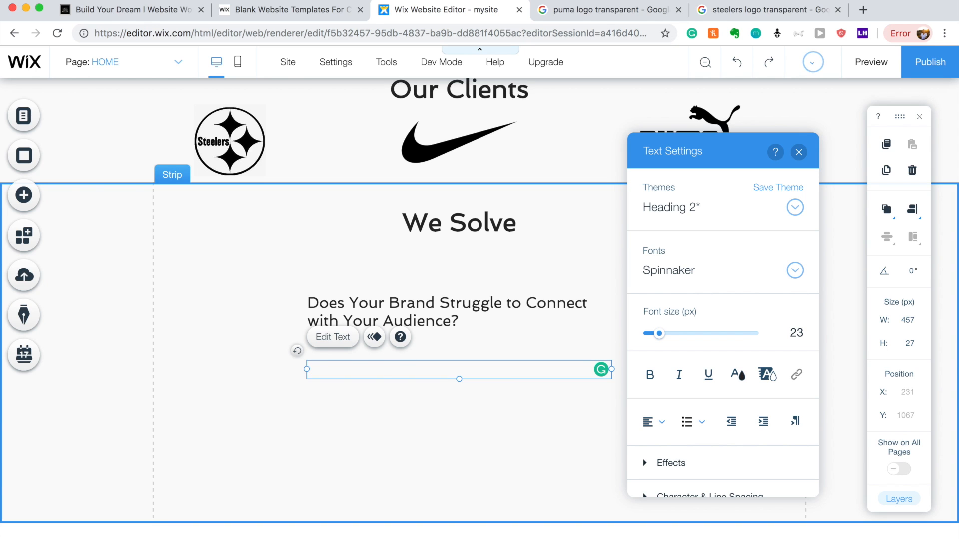
type("Is Y")
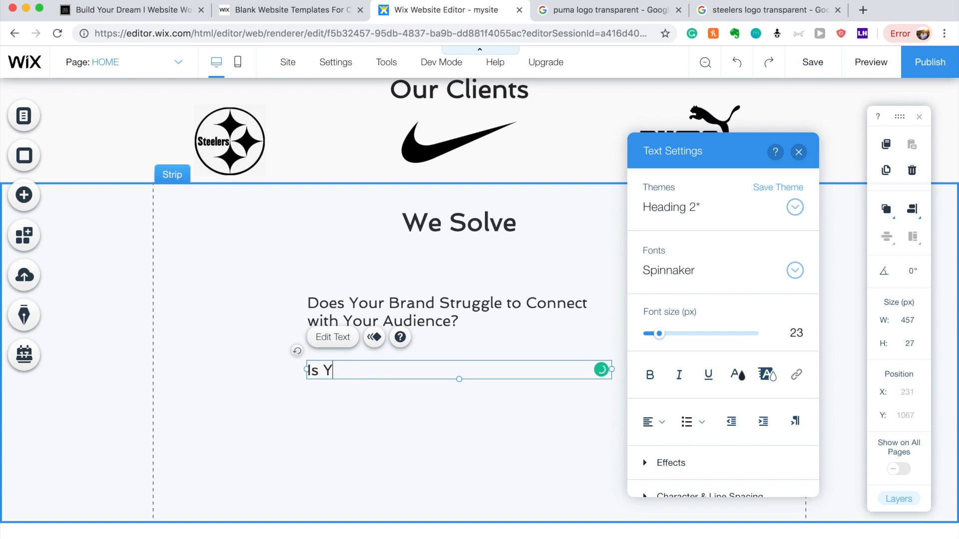
type("our Brand ")
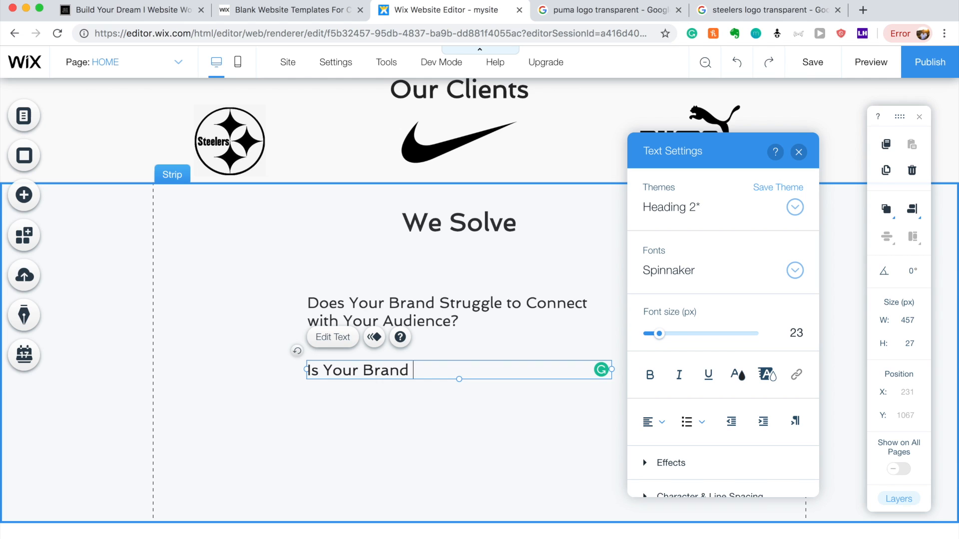
type("Story Inter")
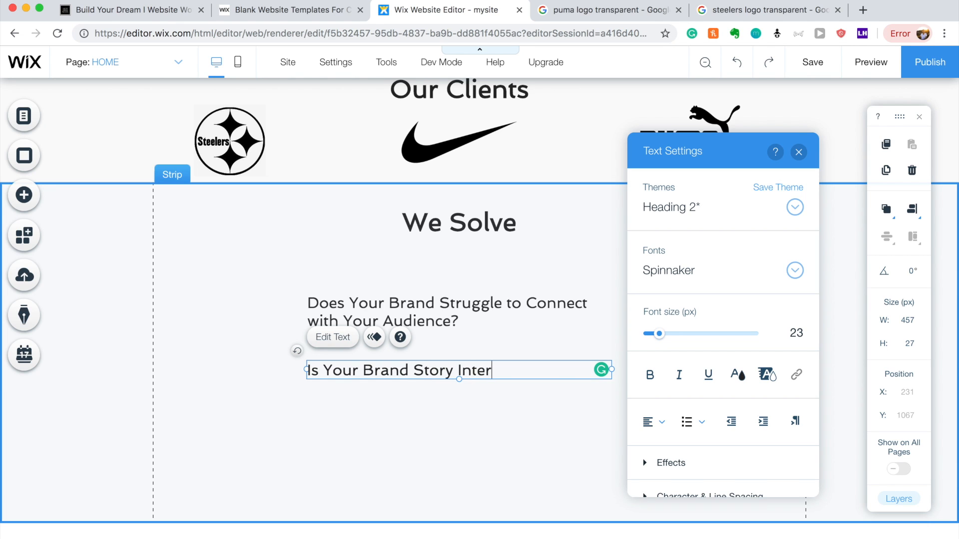
type("twined With the Culture")
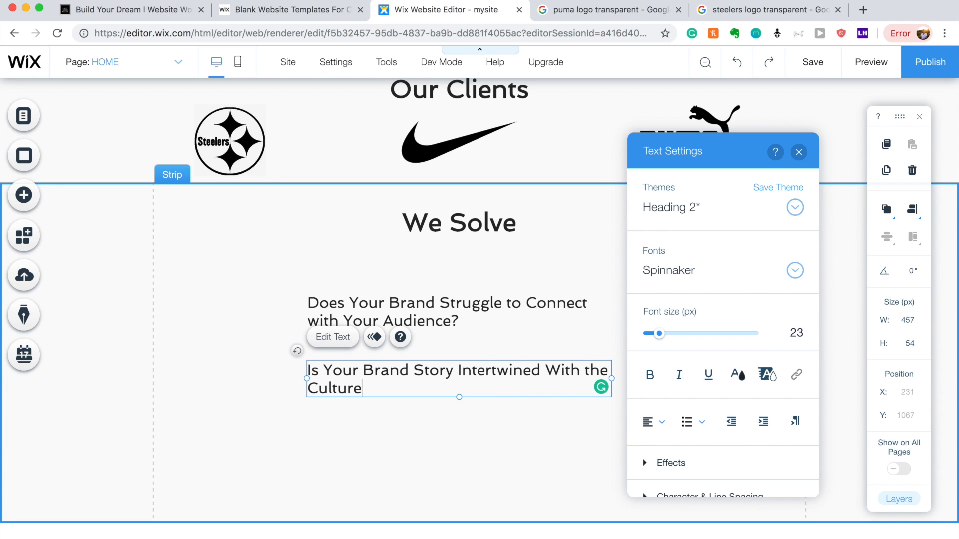
type("?")
left_click(368, 444)
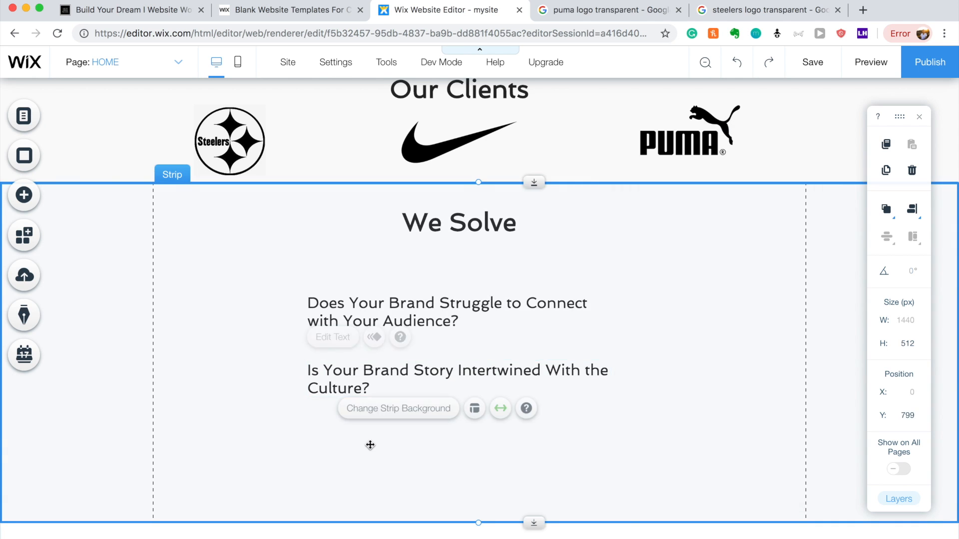
double_click(404, 375)
left_click(397, 393)
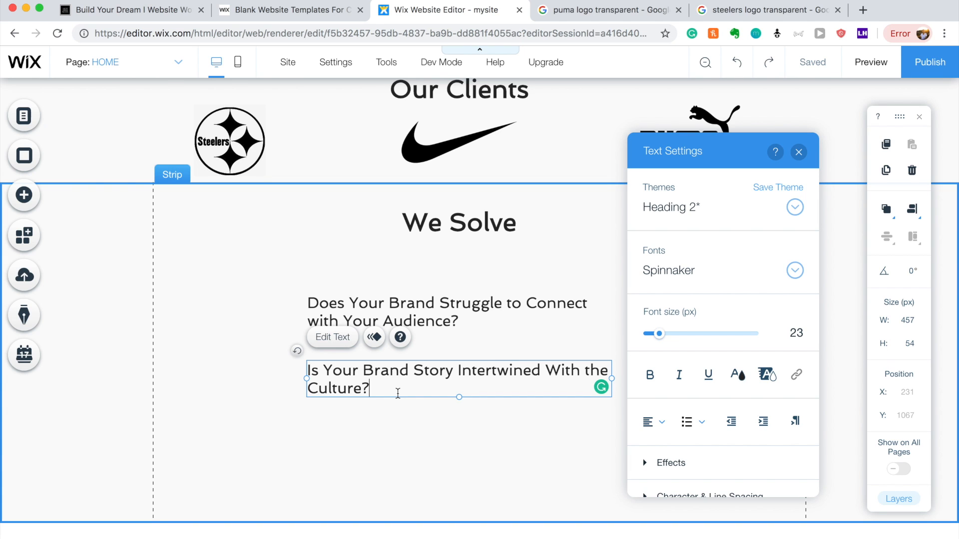
Copy the second question further down and reword it 'Do You Want to Grow Your Brand with Superfans?'.
left_click(398, 484)
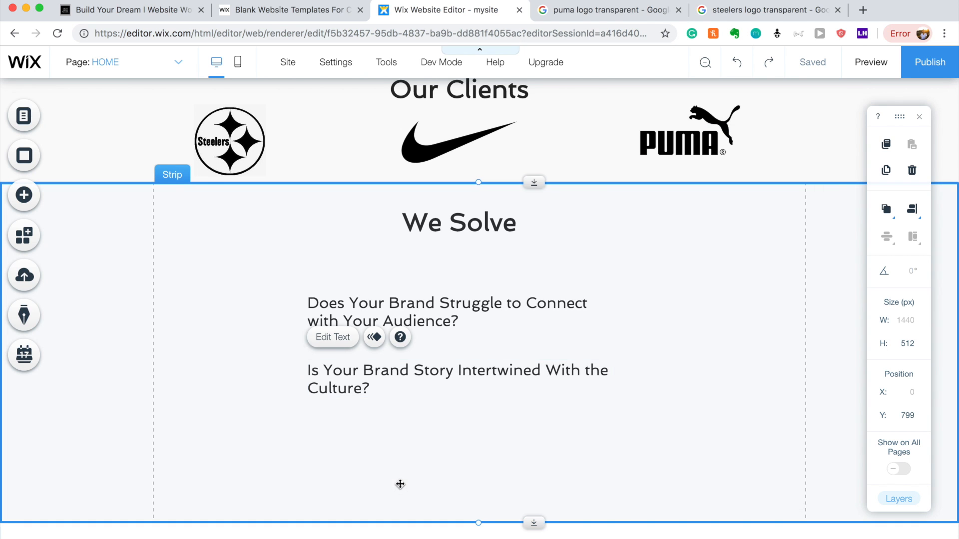
left_click(446, 379)
left_click_drag(443, 376, 443, 443)
left_click(495, 487)
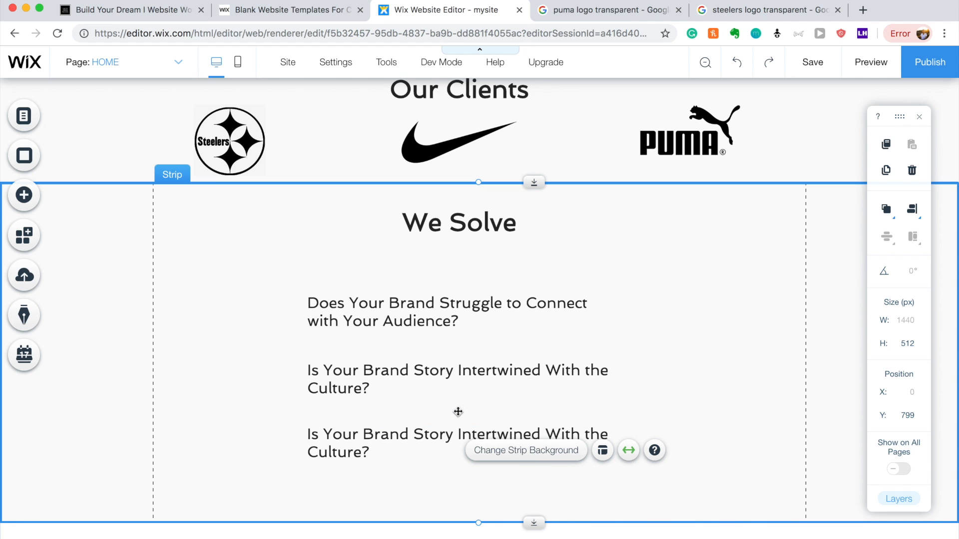
double_click(449, 439)
type("Do")
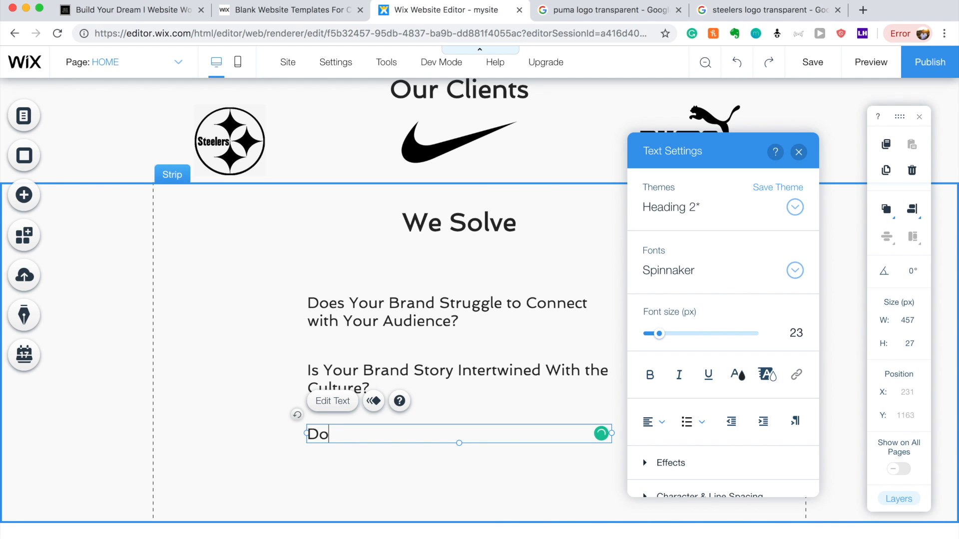
type(" you")
key("BackSpace")
key("BackSpace")
key("BackSpace")
type("You Want to ")
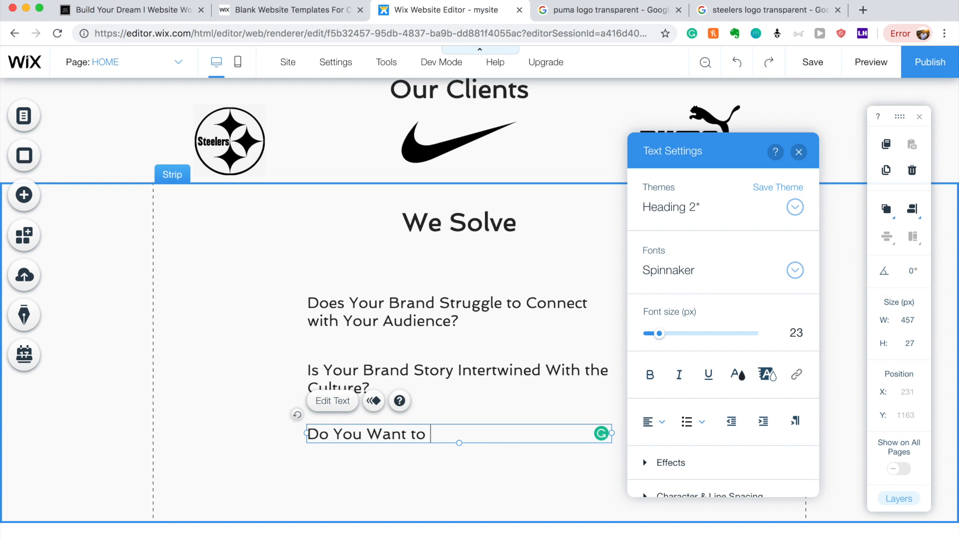
type("Grow Your Brand with")
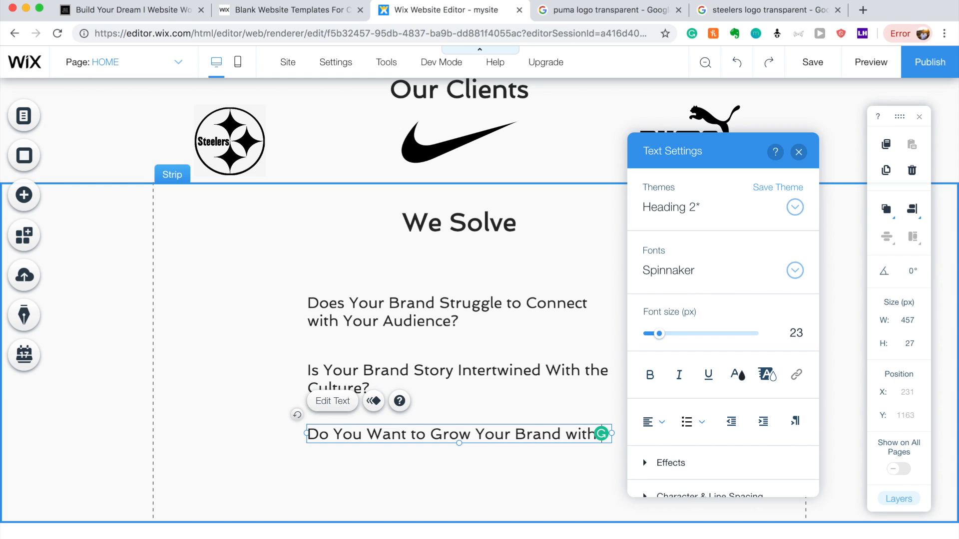
type(" Superfans")
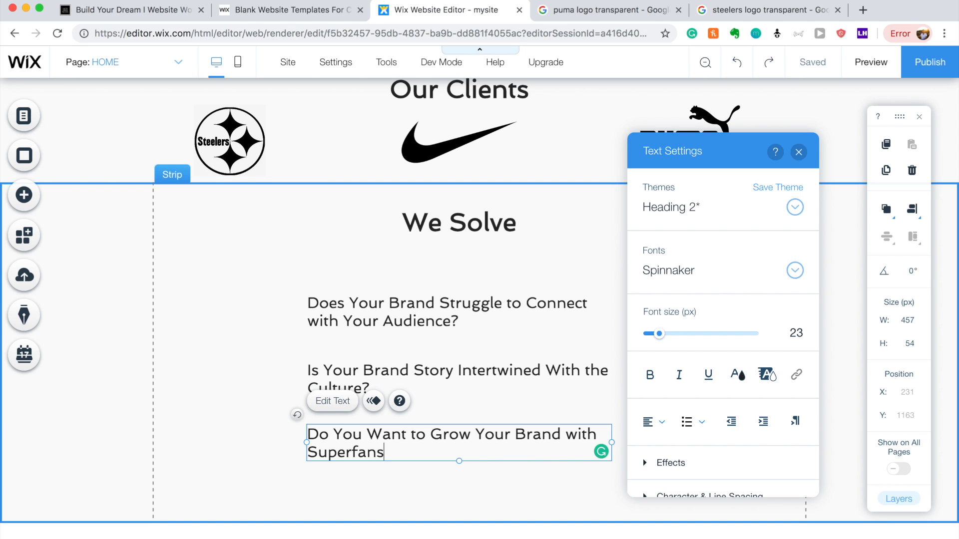
type("?")
left_click(463, 496)
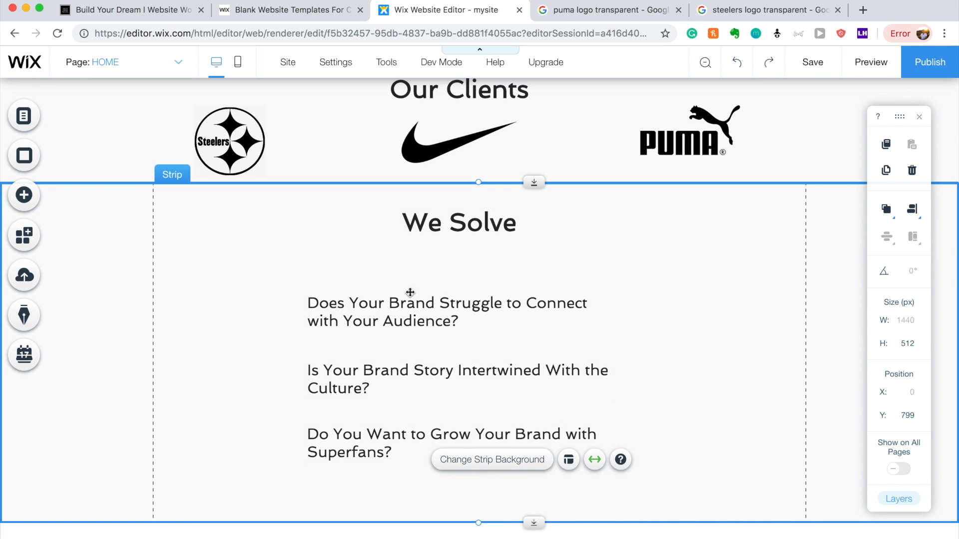
Open the full Vector Art library from the Add elements panel.
left_click(11, 202)
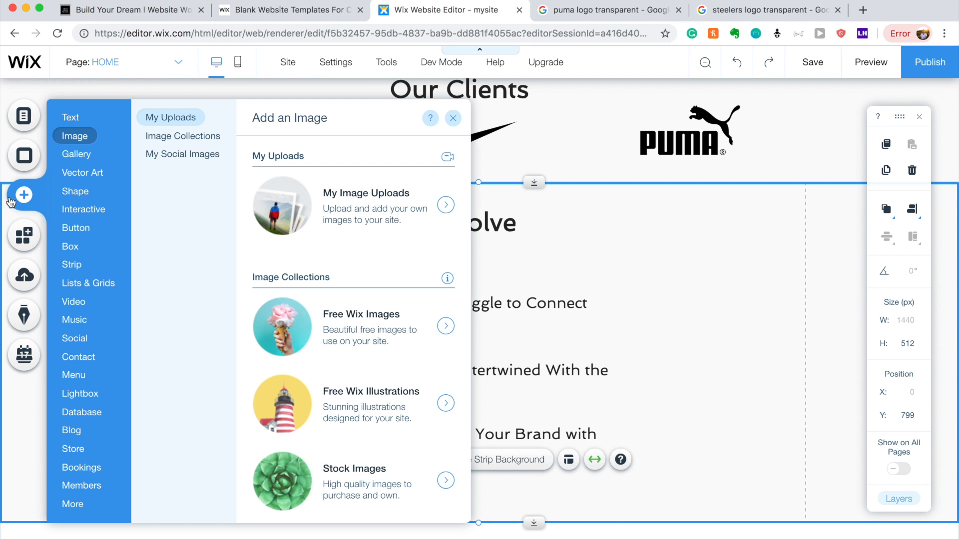
left_click(85, 207)
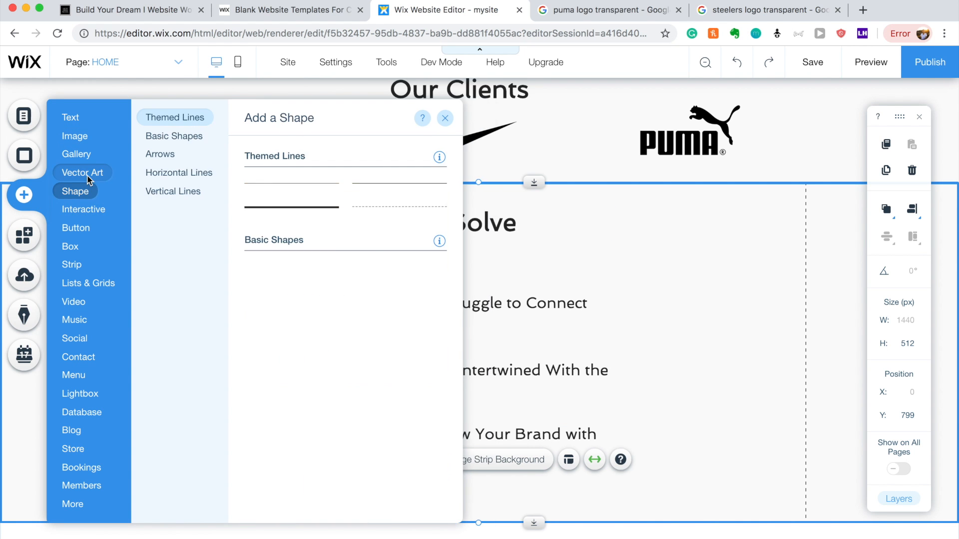
mouse_move(86, 176)
scroll(349, 200, "down", 15)
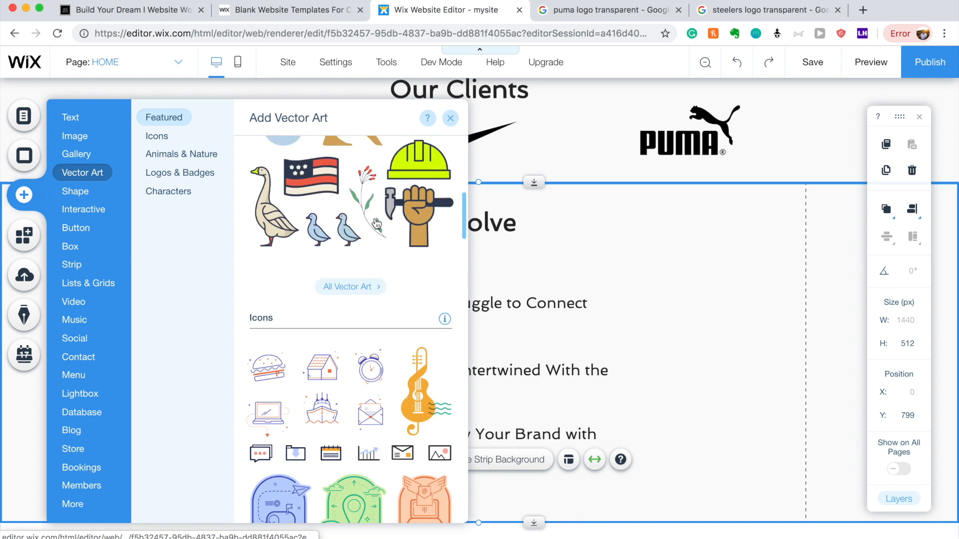
scroll(375, 217, "down", 10)
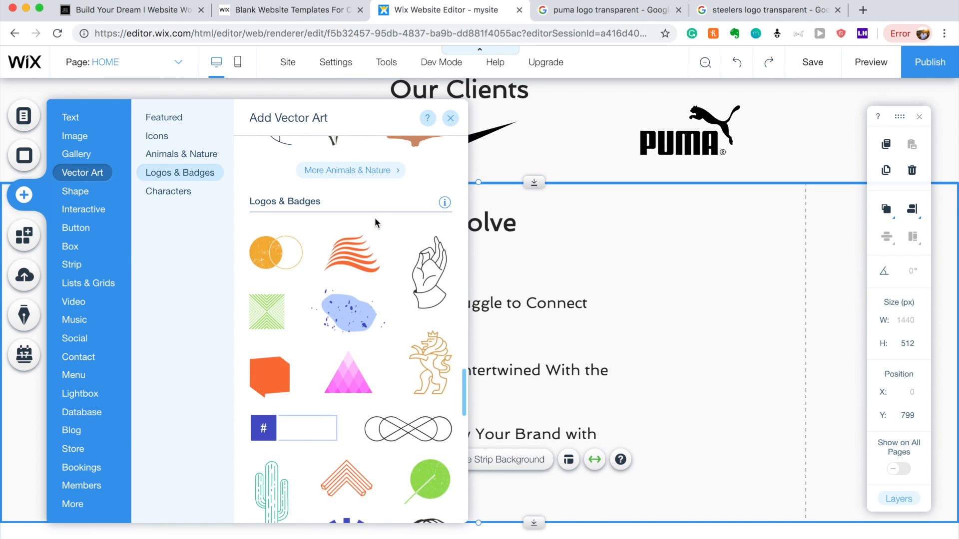
left_click(364, 299)
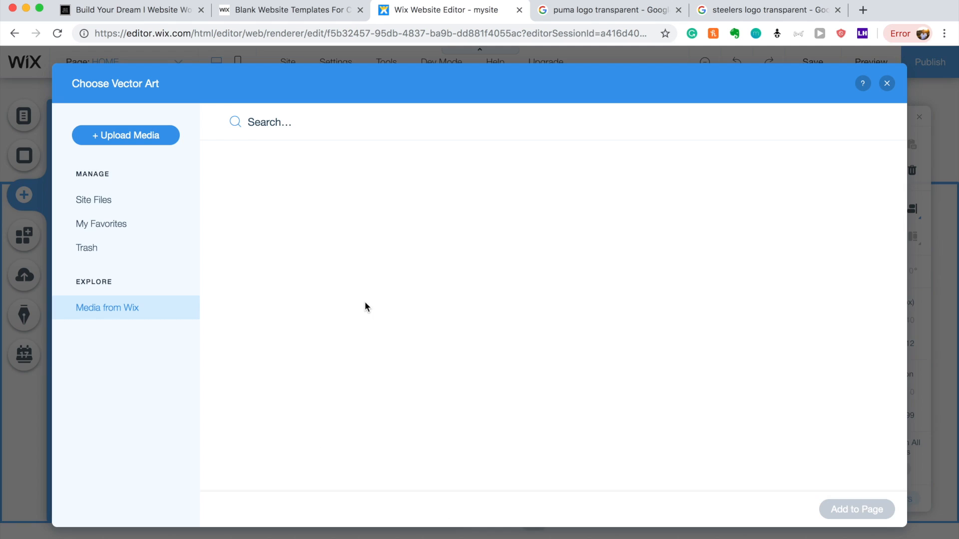
Search everywhere for 'check' and add the Check Mark graphic to the page.
left_click(311, 125)
type("check")
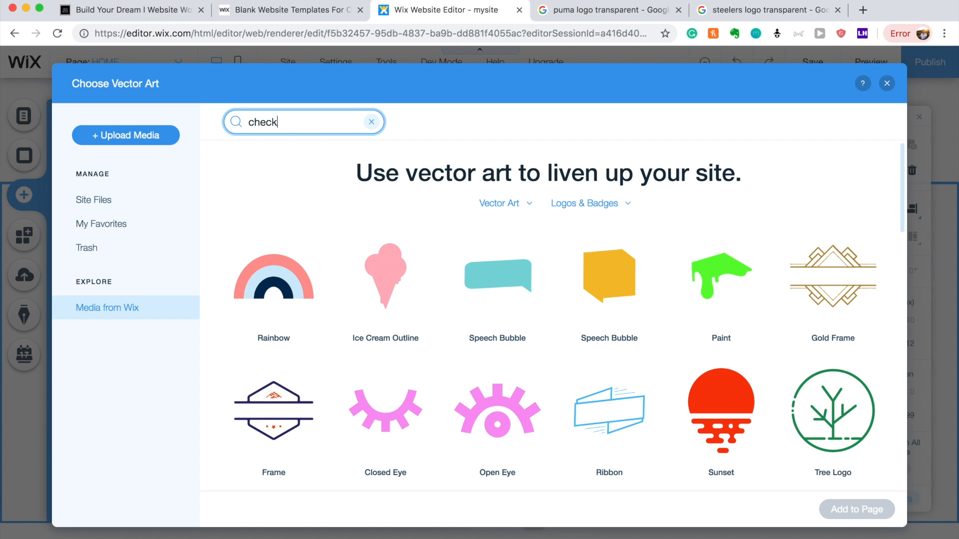
key("Return")
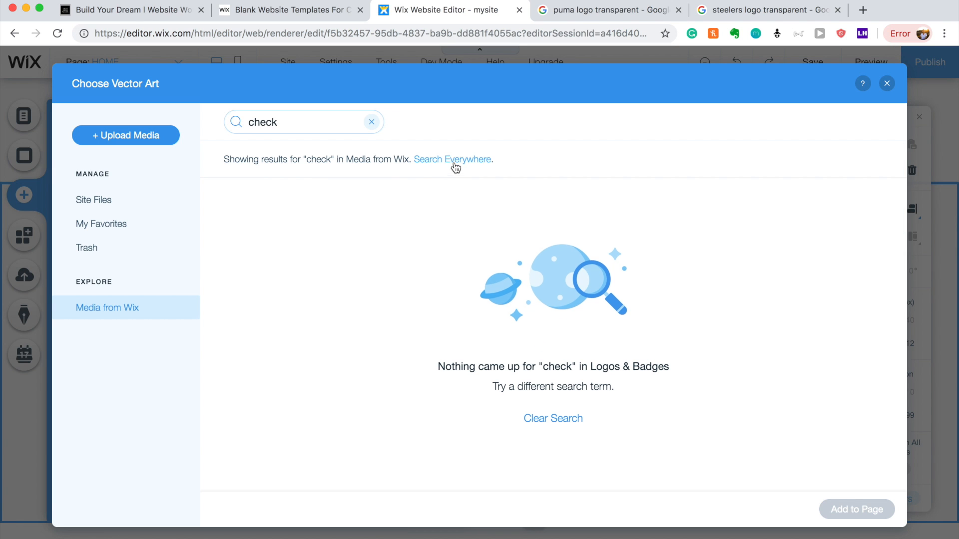
left_click(442, 163)
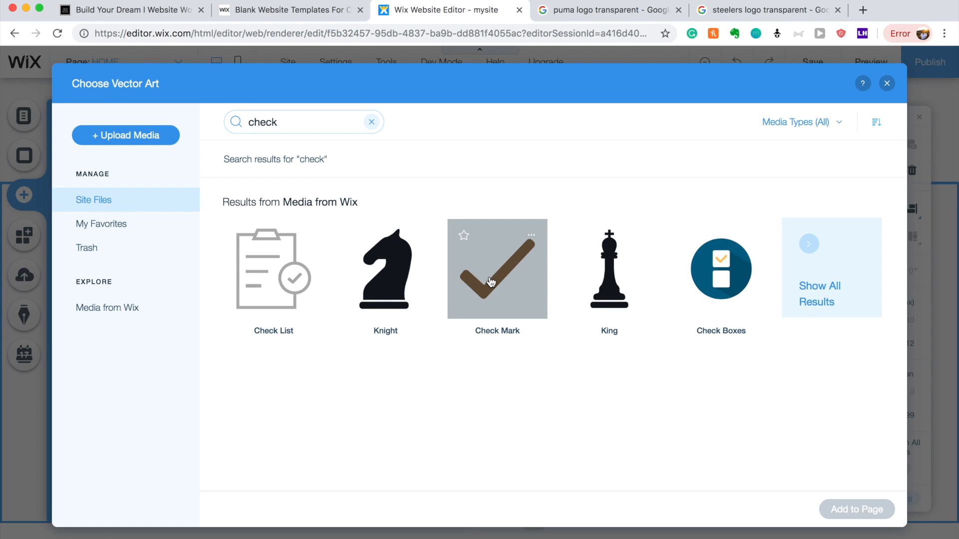
left_click(829, 297)
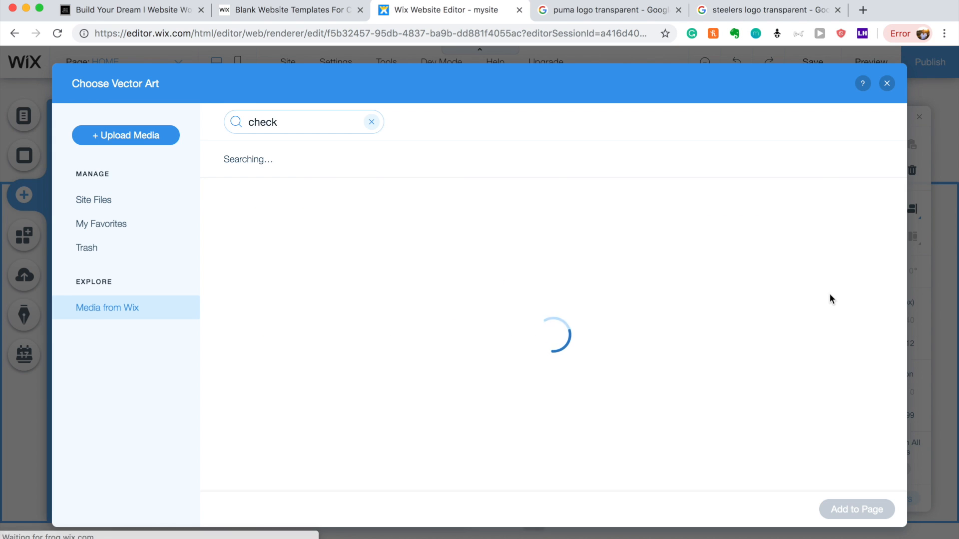
scroll(521, 303, "down", 2)
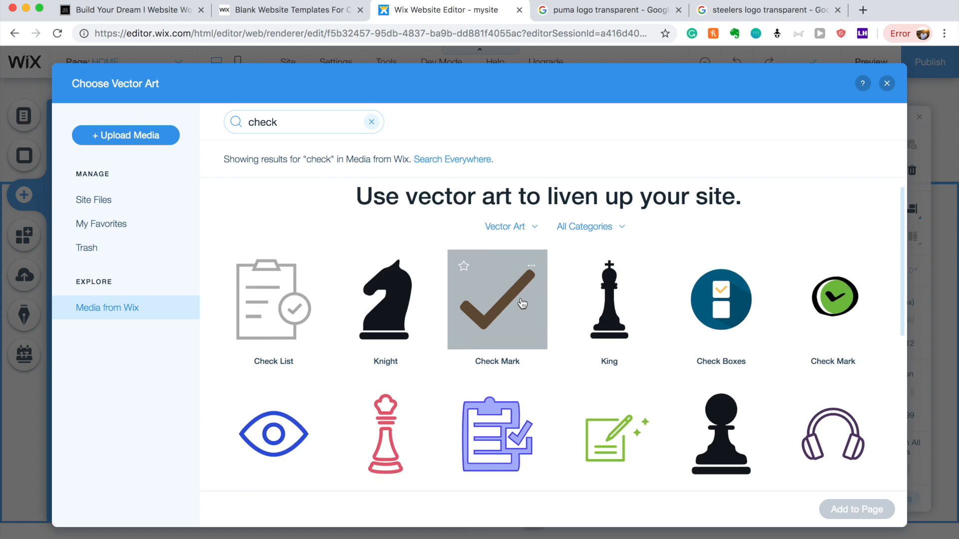
scroll(522, 304, "down", 5)
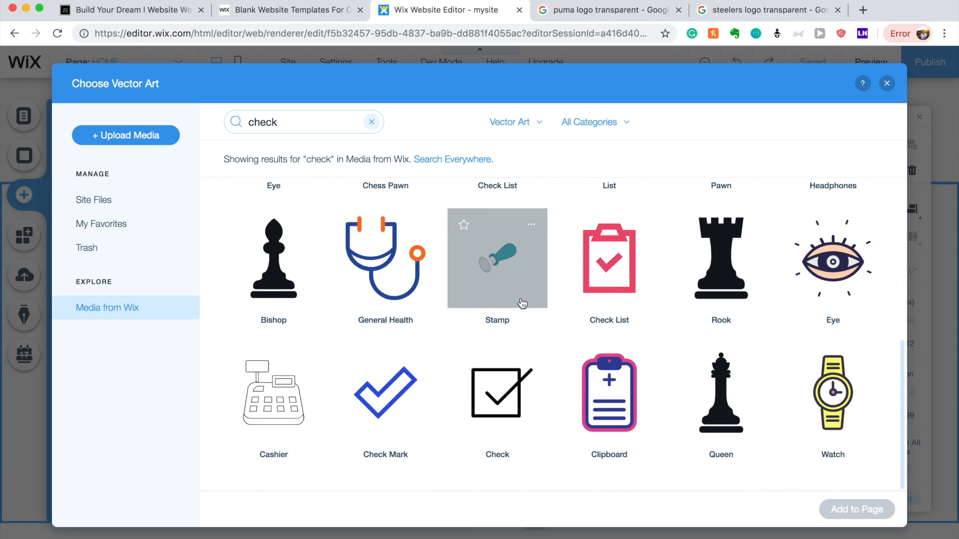
scroll(492, 349, "up", 6)
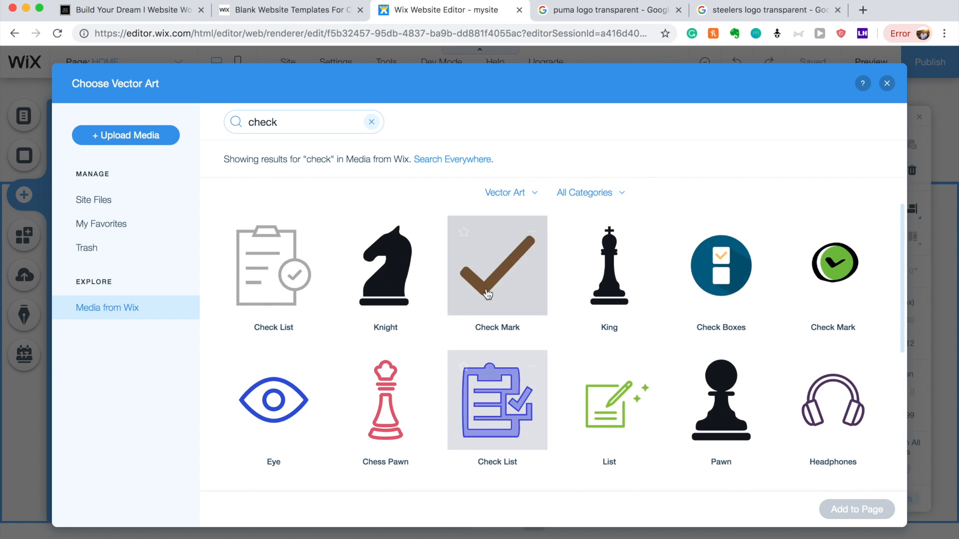
left_click(488, 294)
left_click(849, 509)
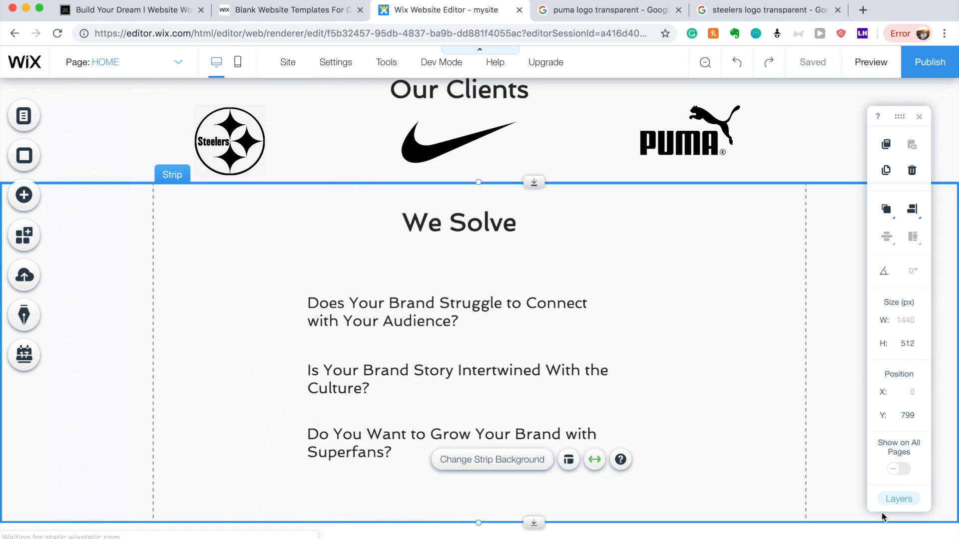
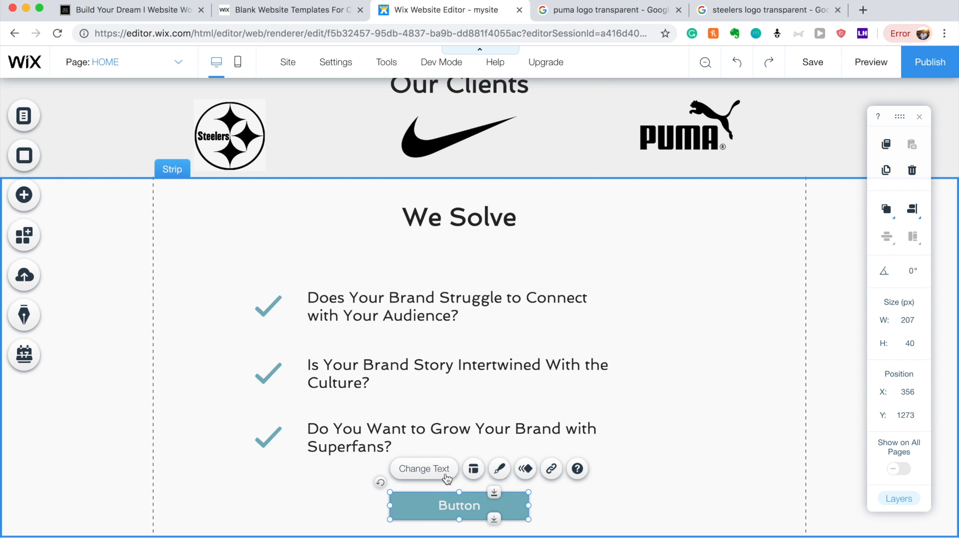
Change the label of the button under the We Solve checklist to 'Schedule a Call'.
left_click(424, 469)
type("Schedule a Call")
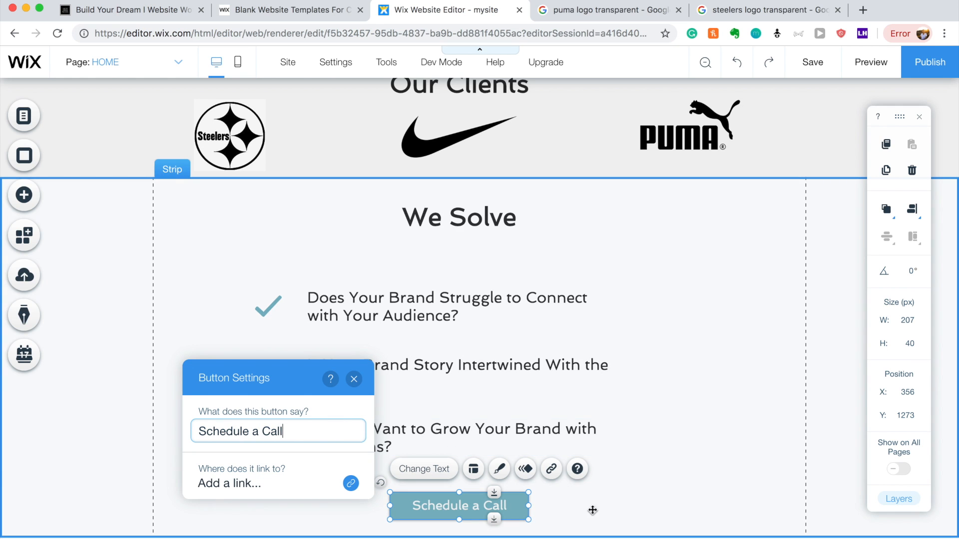
left_click(596, 508)
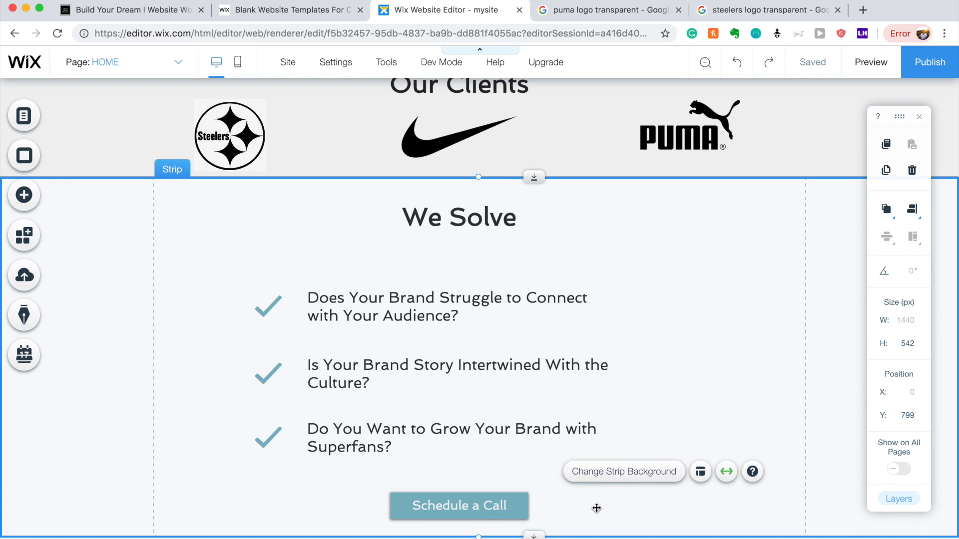
left_click(716, 279)
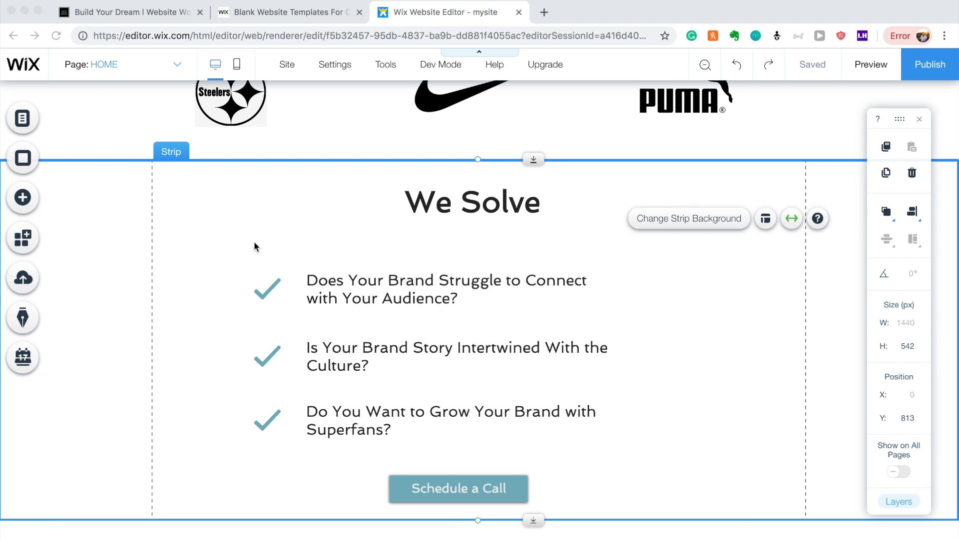
Duplicate the We Solve strip, place the copy below the original, and adjust its heading.
scroll(254, 247, "up", 2)
scroll(253, 247, "down", 1)
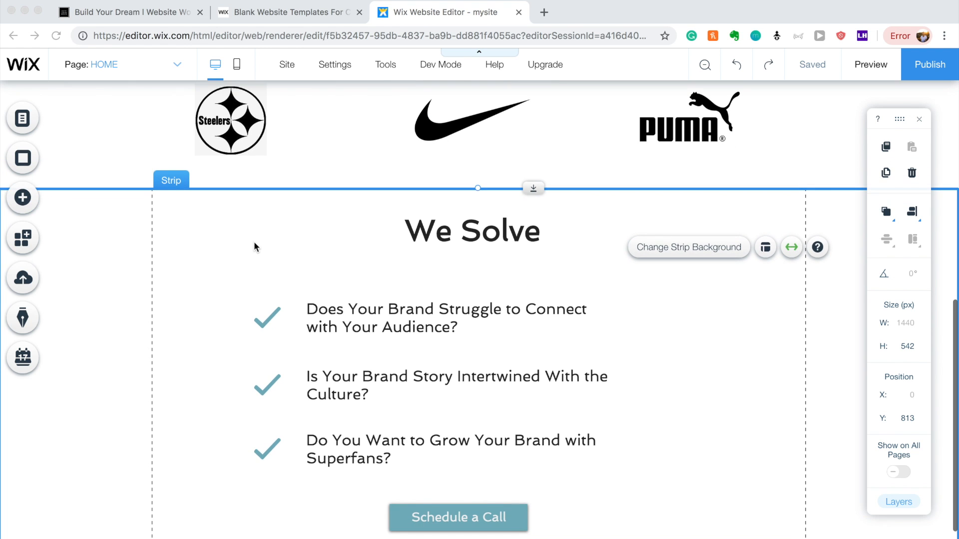
scroll(254, 241, "down", 1)
left_click(118, 241)
right_click(118, 240)
left_click(103, 246)
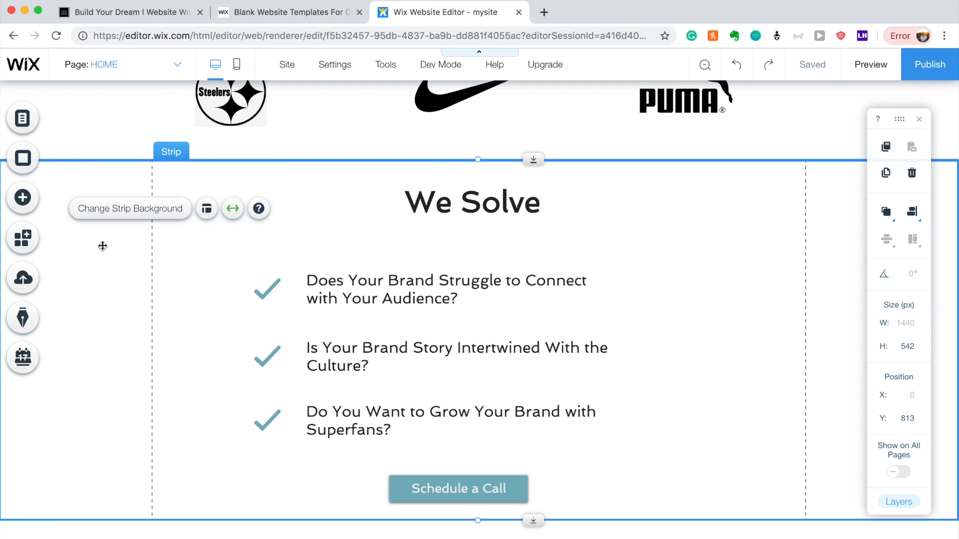
left_click_drag(306, 190, 302, 456)
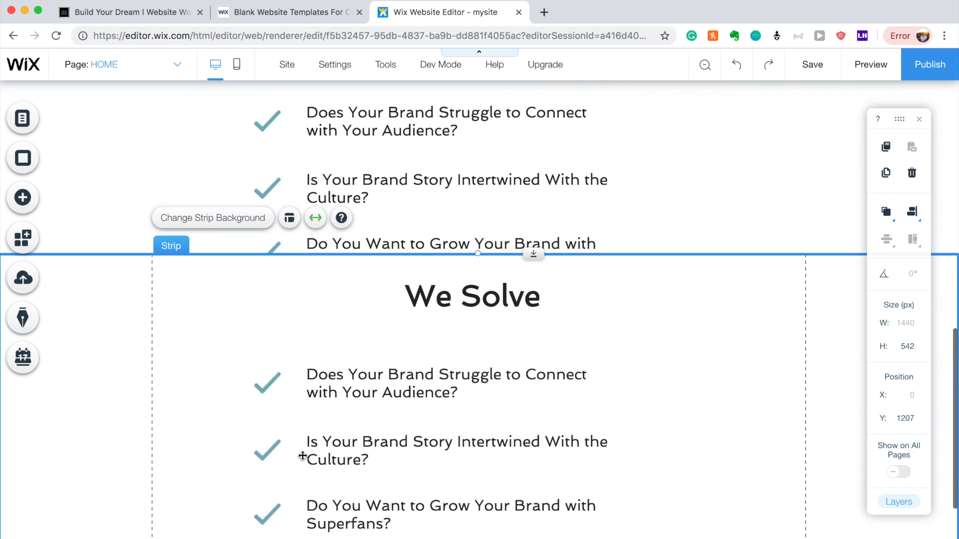
key("XF86AudioLowerVolume")
key("XF86AudioMute")
left_click_drag(102, 198, 128, 292)
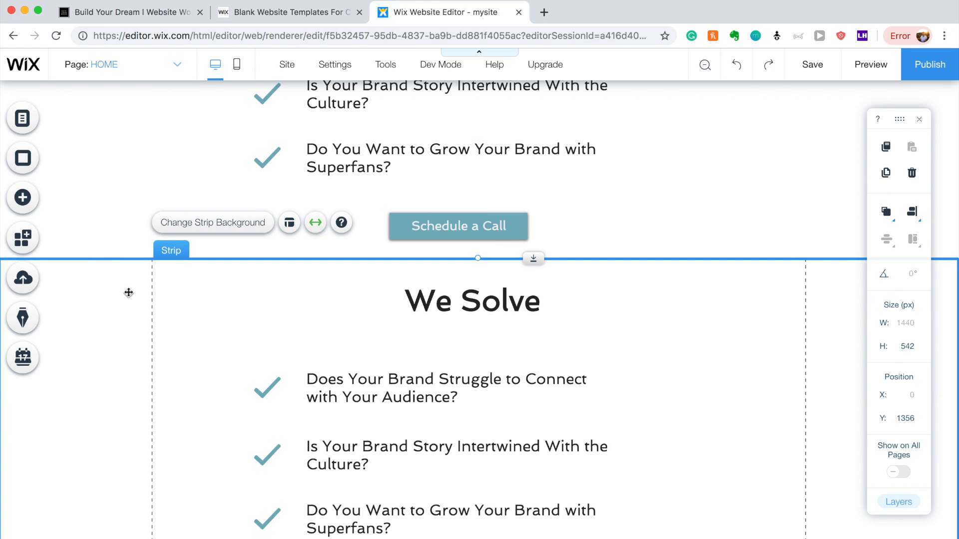
left_click_drag(493, 299, 479, 314)
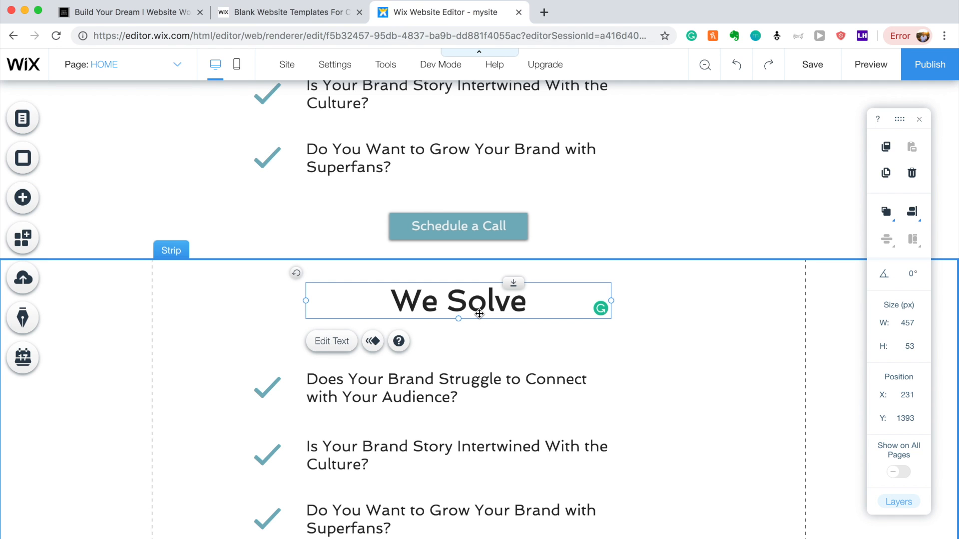
scroll(478, 313, "down", 3)
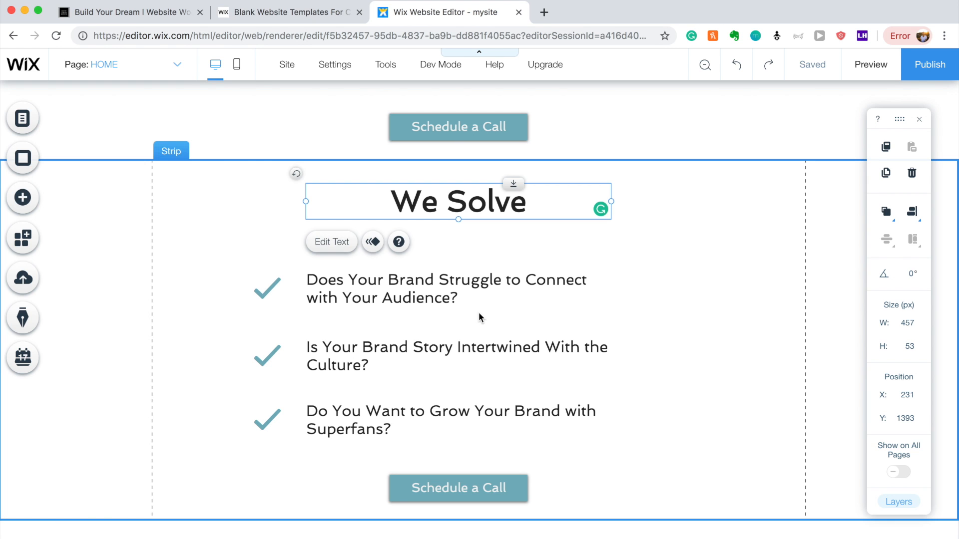
Retitle the copied strip's heading 'Our Plan'.
scroll(482, 305, "up", 2)
double_click(455, 281)
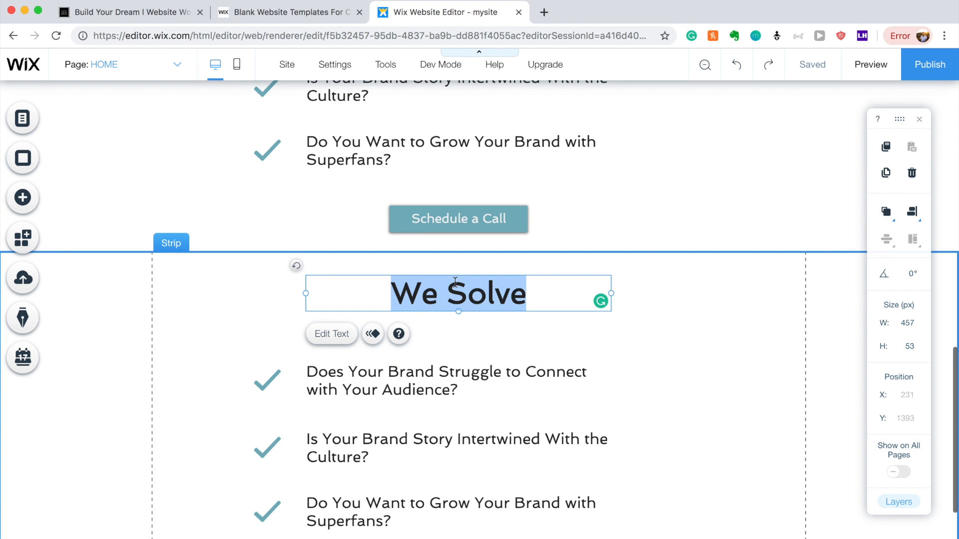
key("BackSpace")
type("Our Plan")
left_click(239, 310)
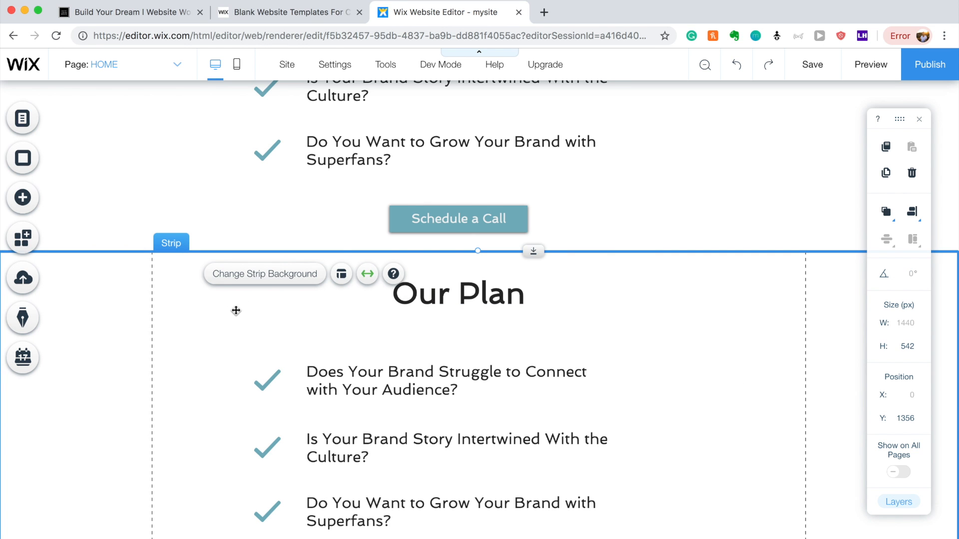
Give the copied strip a solid teal background colour.
scroll(338, 241, "up", 10)
scroll(338, 241, "down", 10)
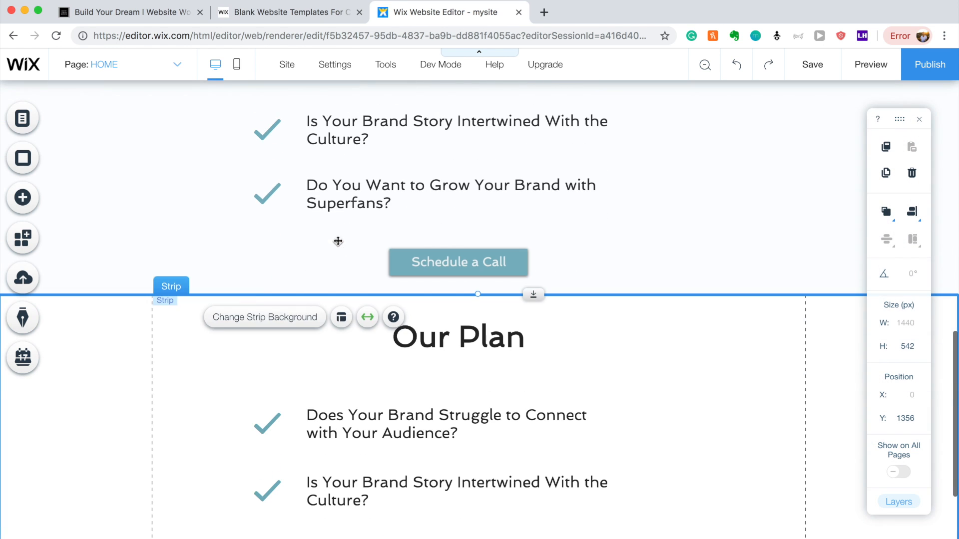
left_click(253, 315)
left_click(771, 276)
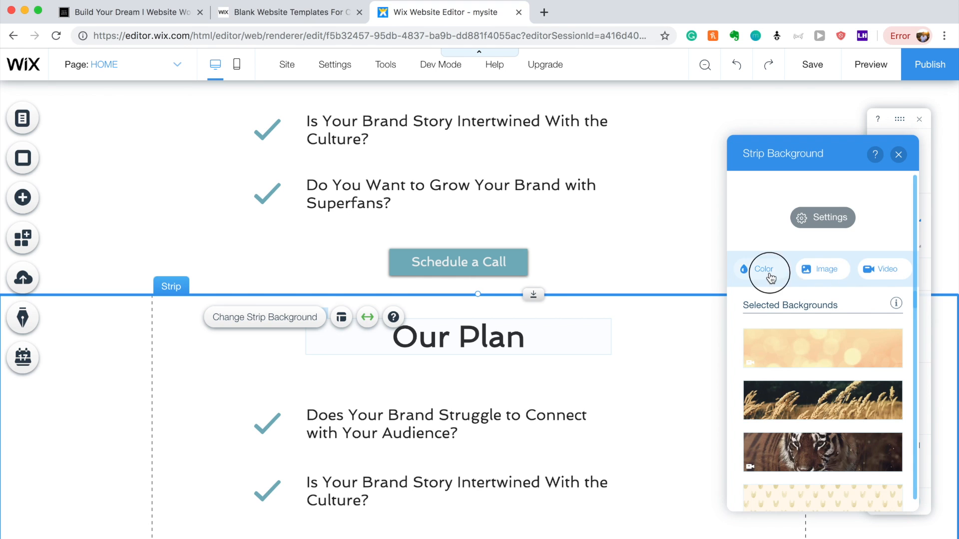
left_click(891, 348)
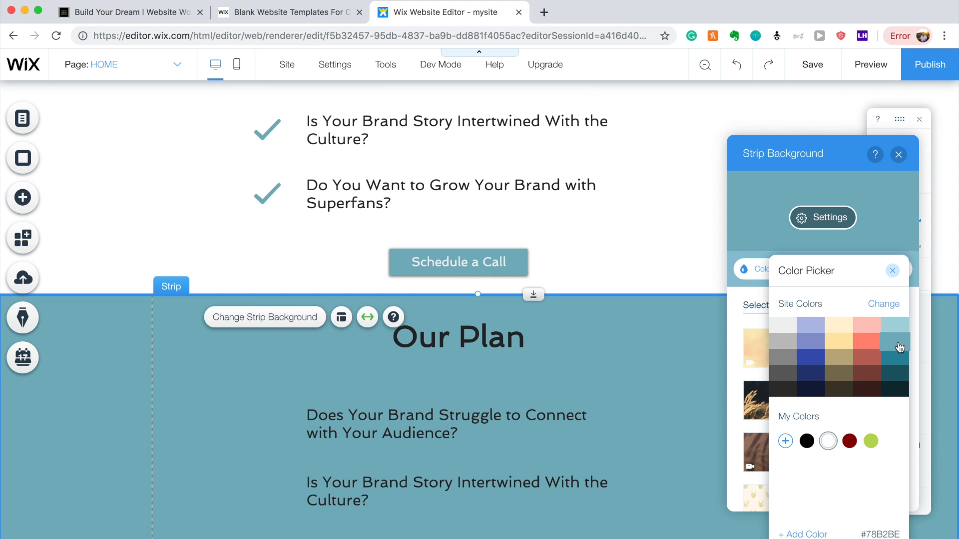
left_click(847, 342)
left_click(895, 342)
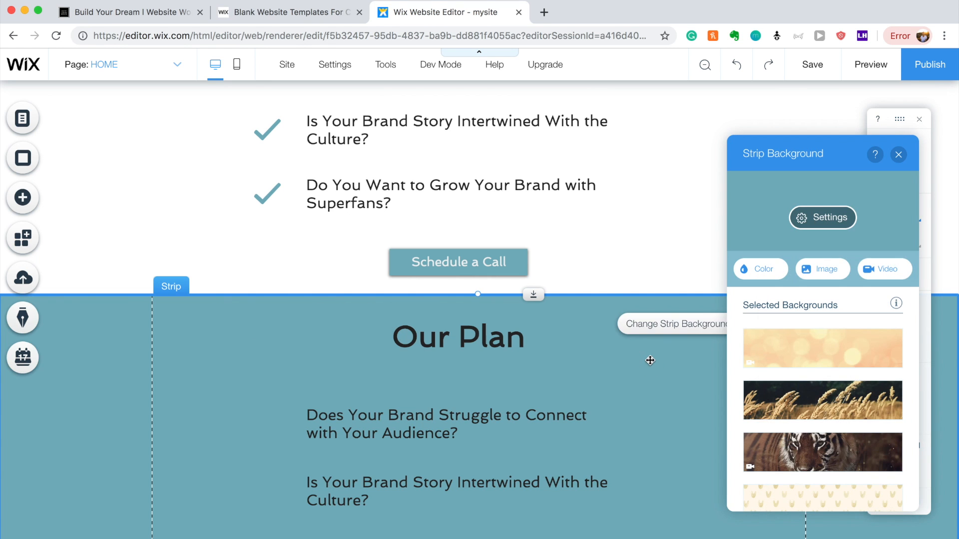
left_click(897, 155)
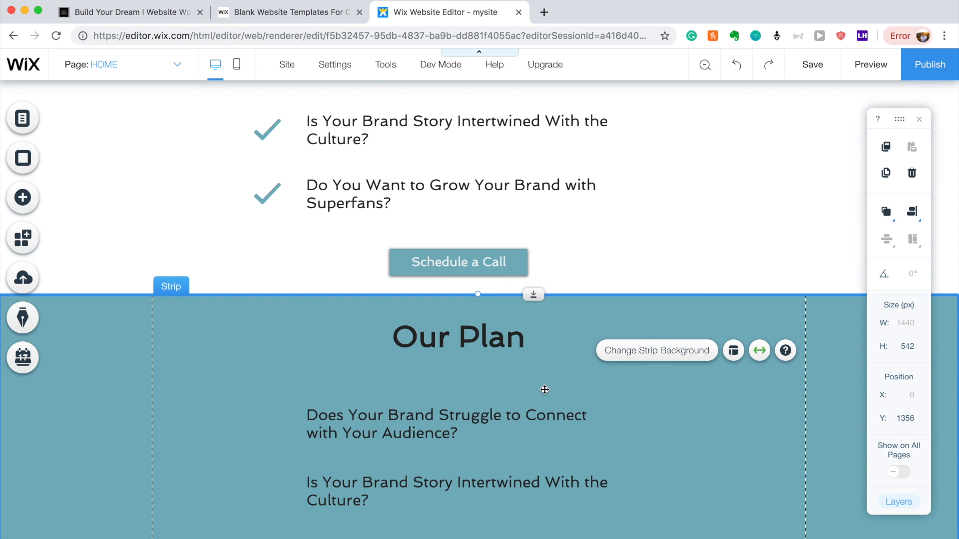
Make the Our Plan heading text white.
double_click(516, 344)
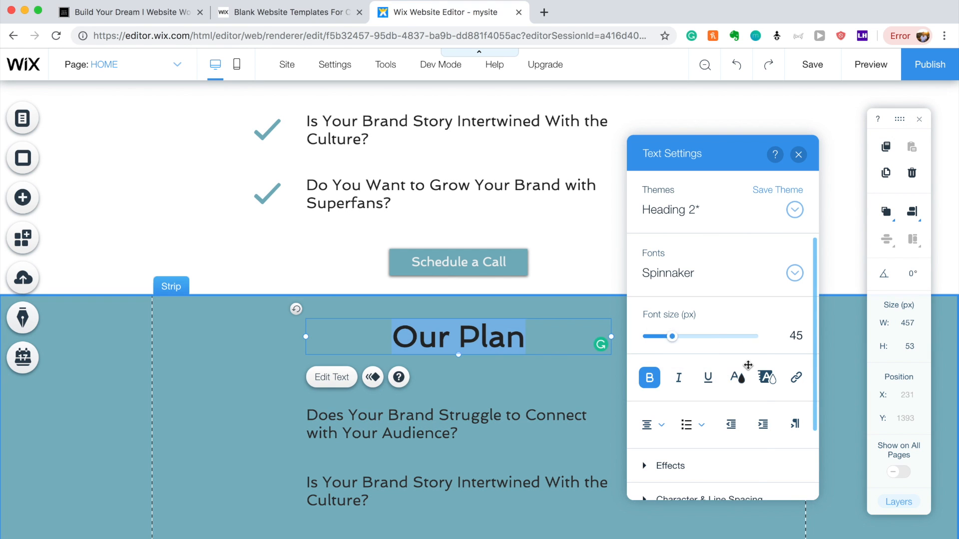
left_click(737, 377)
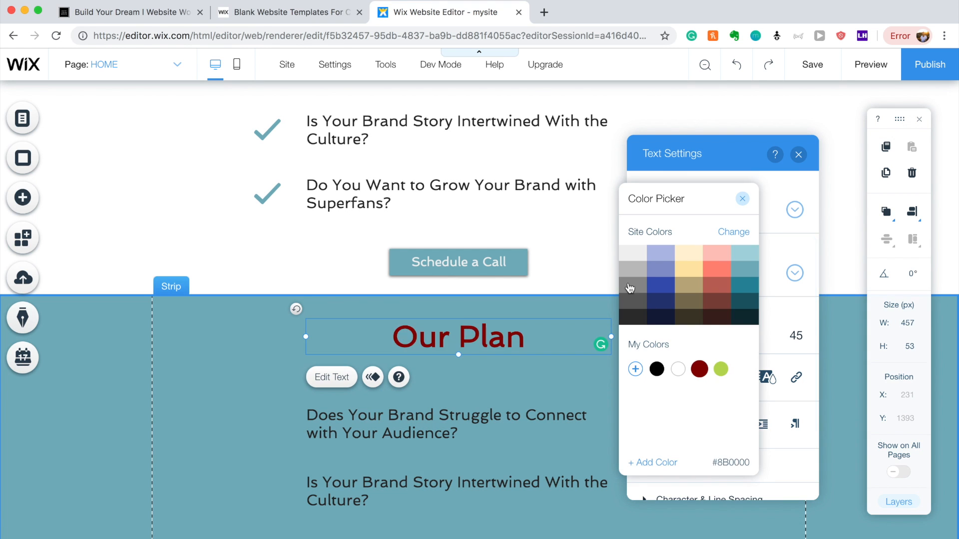
left_click(678, 369)
Delete the three question text boxes from the Our Plan strip.
scroll(502, 373, "down", 3)
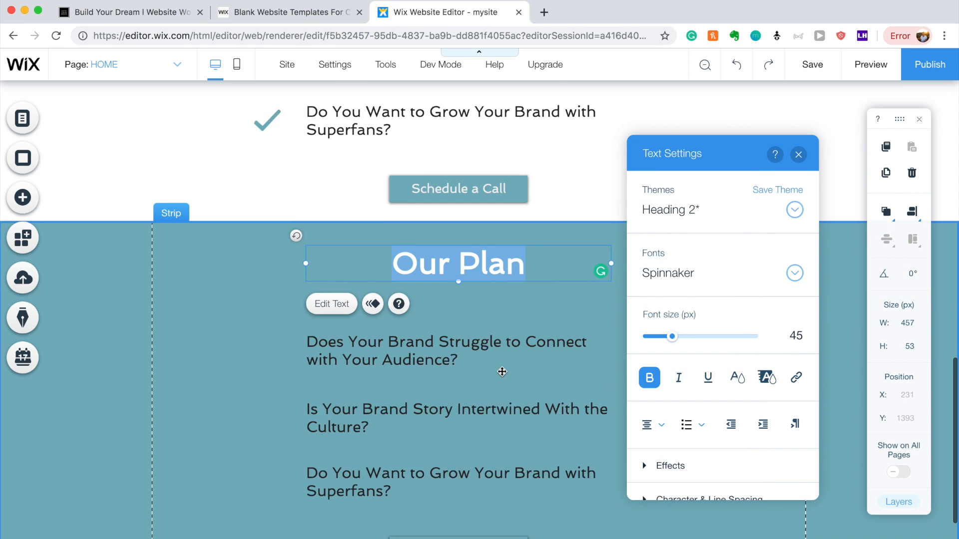
left_click(522, 368)
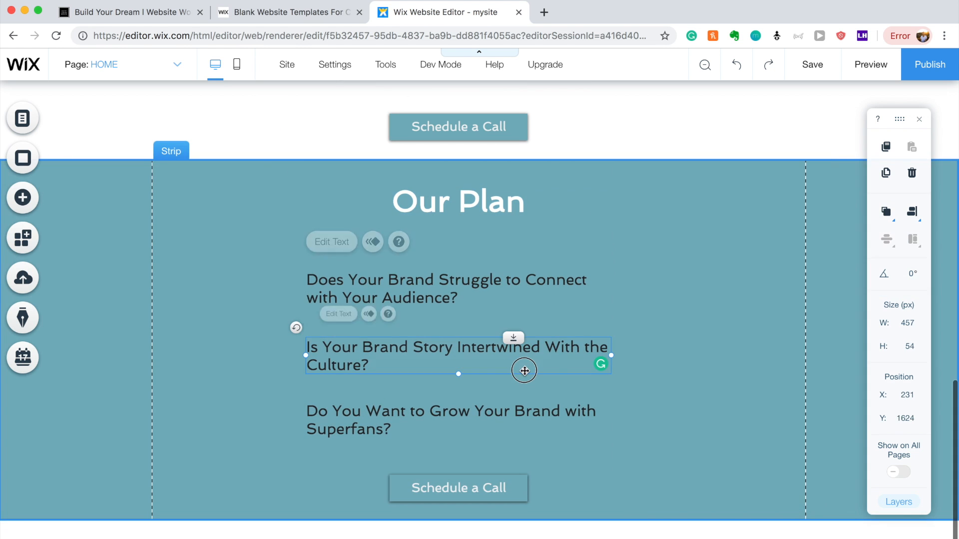
left_click(417, 287)
key("Delete")
left_click(418, 329)
key("Delete")
left_click(418, 412)
key("Delete")
left_click(23, 202)
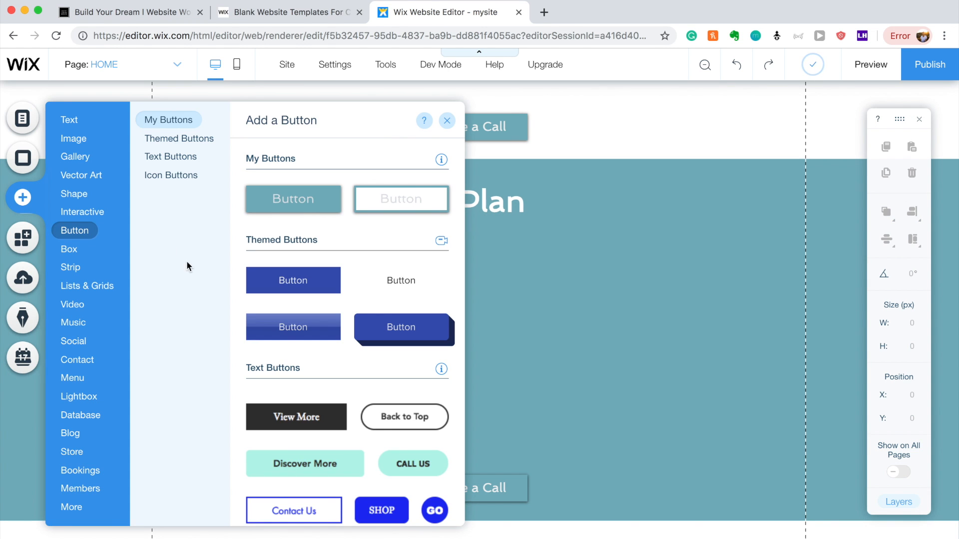
Add the Round shape from the full basic shapes library to the Our Plan strip.
left_click(74, 197)
left_click(74, 176)
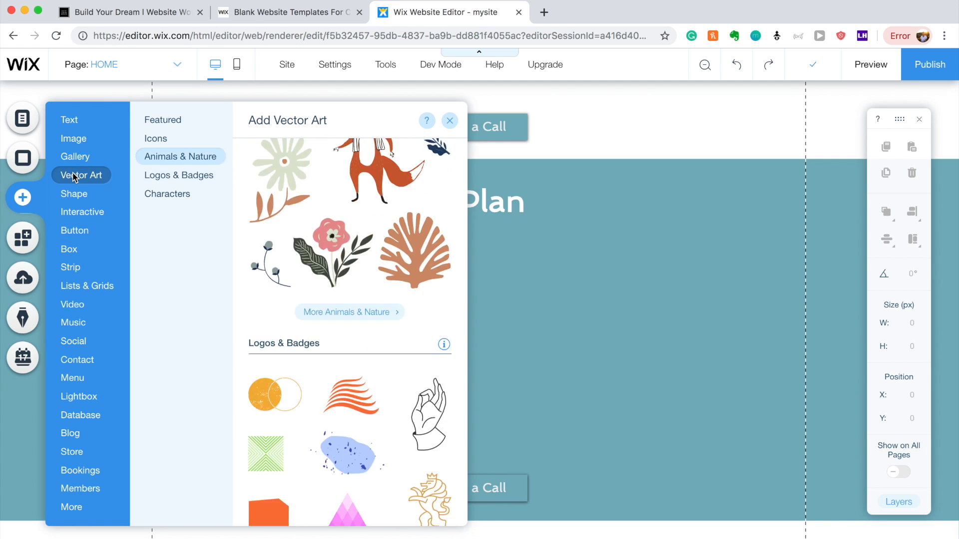
left_click(73, 194)
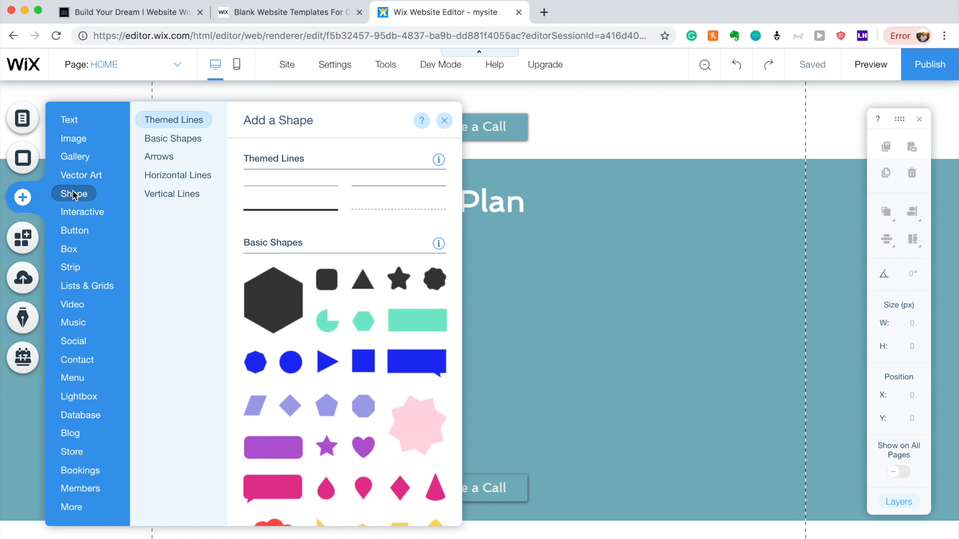
scroll(317, 280, "down", 5)
scroll(341, 281, "up", 4)
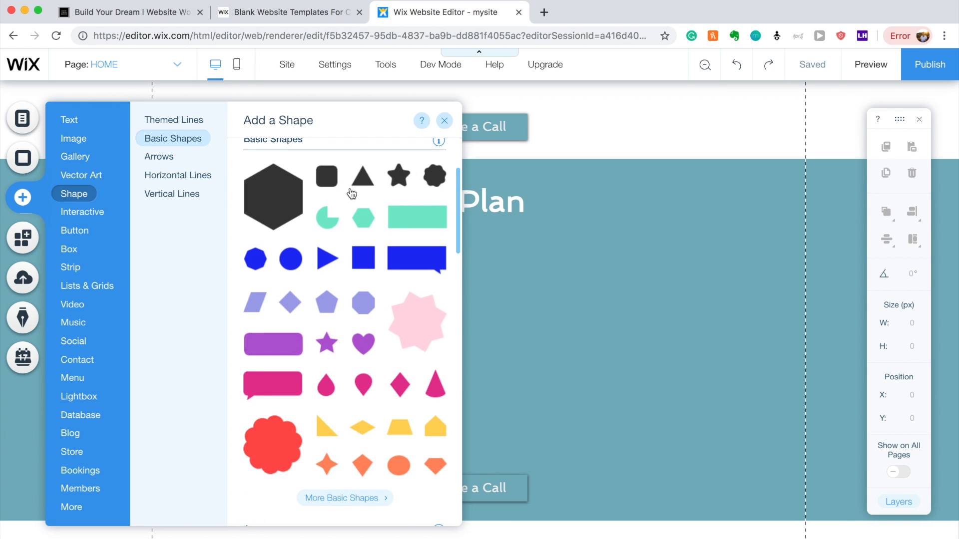
left_click(332, 504)
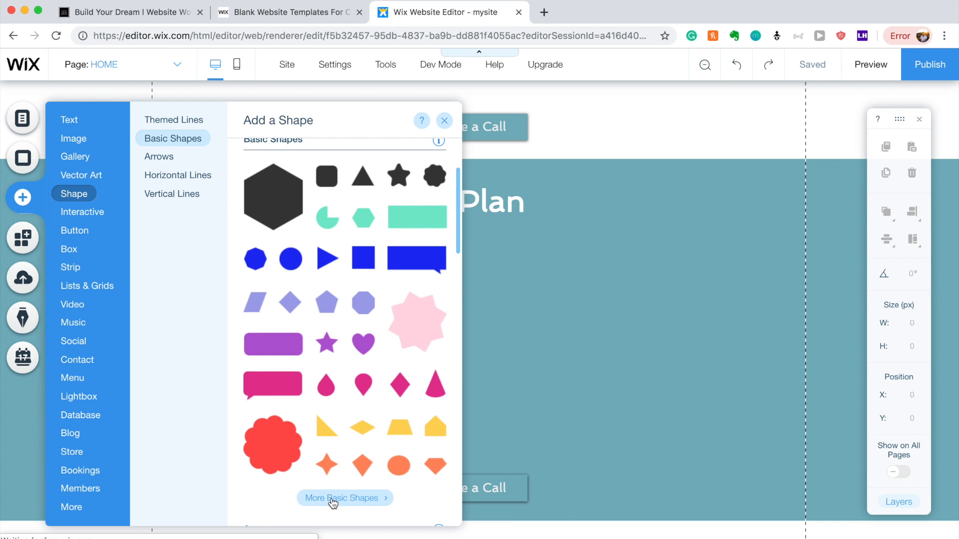
left_click(273, 279)
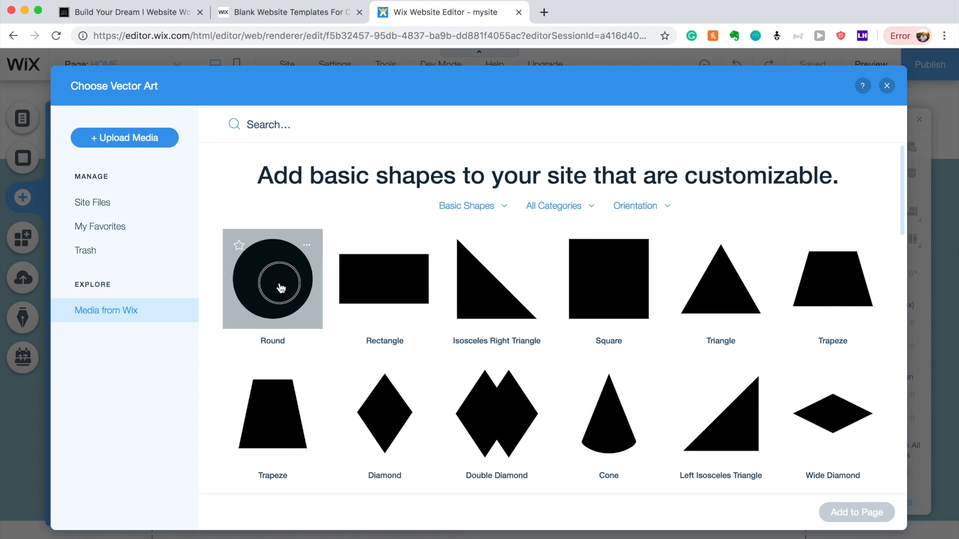
left_click(838, 514)
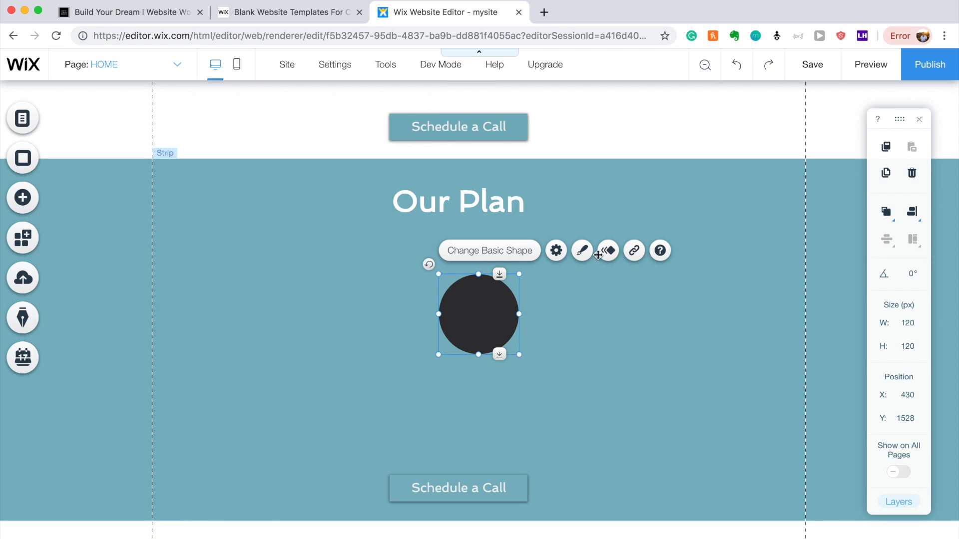
Enlarge the circle to about 207 px, move it left, and delete three stray graphics.
left_click_drag(483, 315, 251, 334)
left_click_drag(290, 372, 349, 430)
left_click_drag(278, 336, 475, 301)
left_click(272, 287)
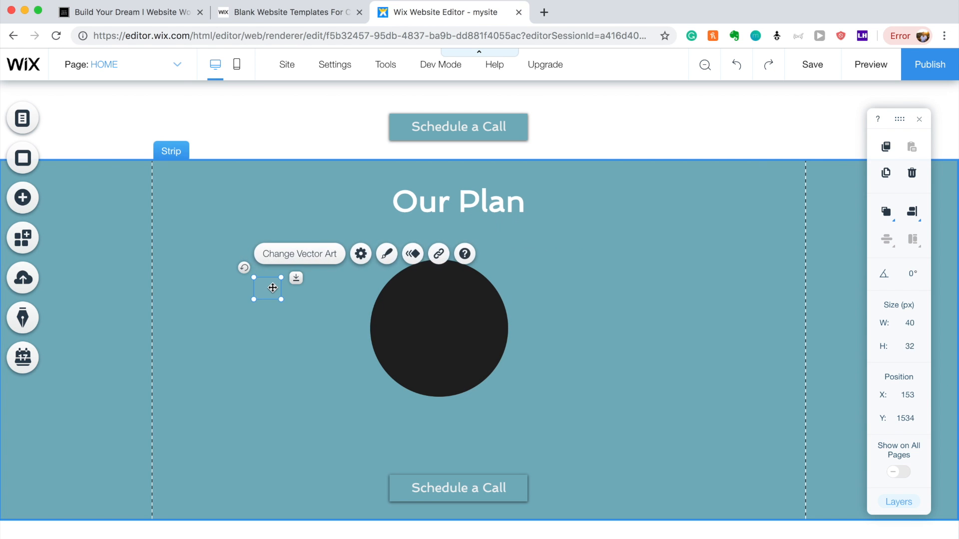
key("Delete")
scroll(270, 293, "up", 3)
scroll(270, 292, "down", 2)
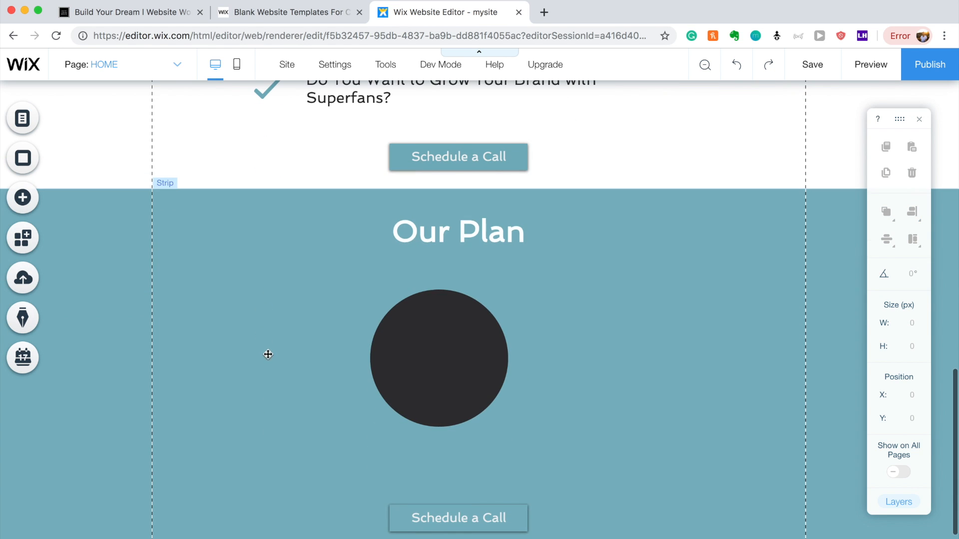
left_click(266, 395)
key("Delete")
left_click(265, 449)
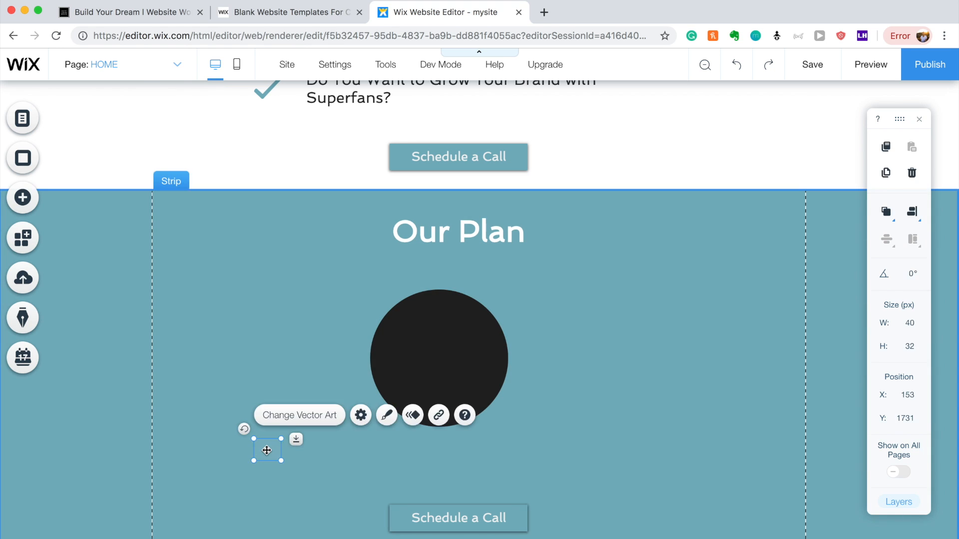
key("Delete")
left_click_drag(424, 358, 244, 358)
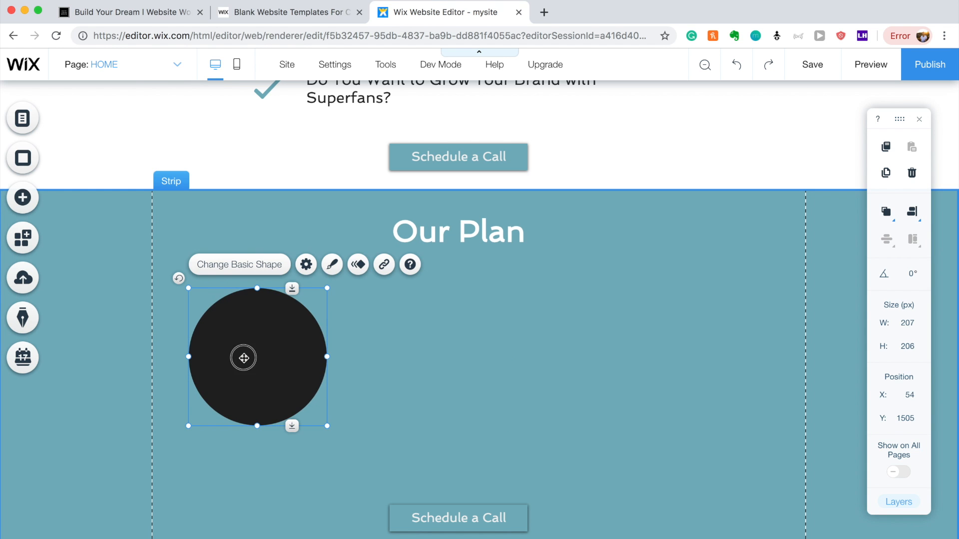
Turn on the circle's border and set its fill opacity to 0%.
left_click(332, 265)
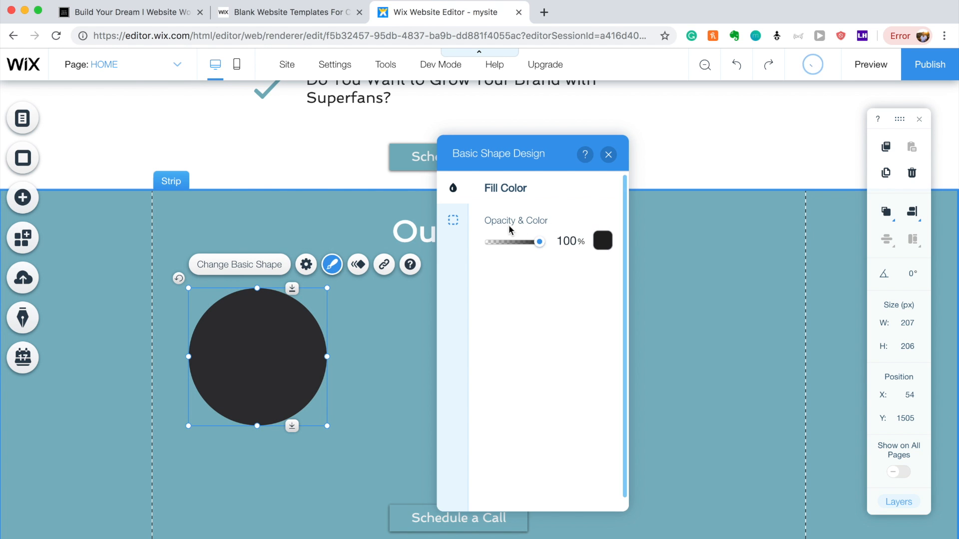
left_click(453, 220)
left_click(453, 188)
left_click(453, 220)
left_click(596, 228)
left_click(455, 197)
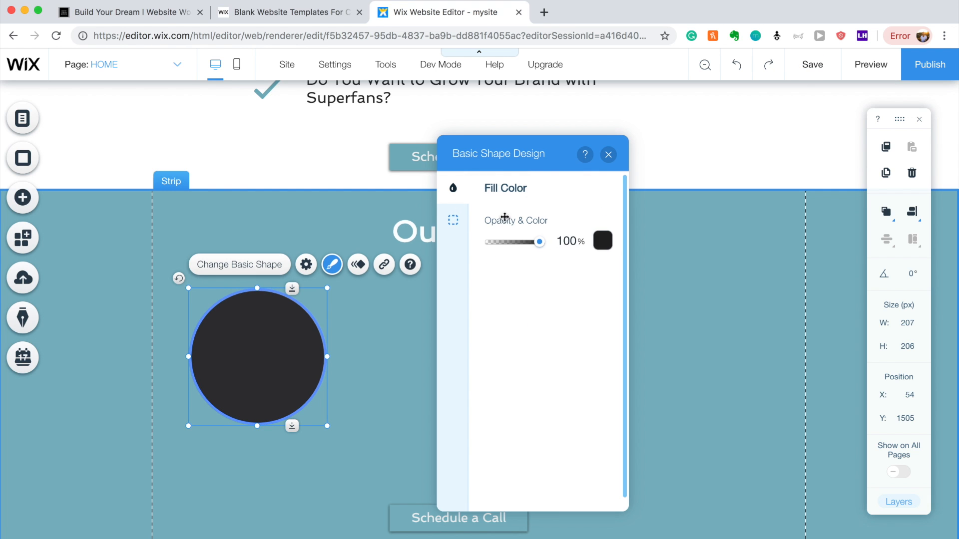
left_click_drag(484, 245, 480, 243)
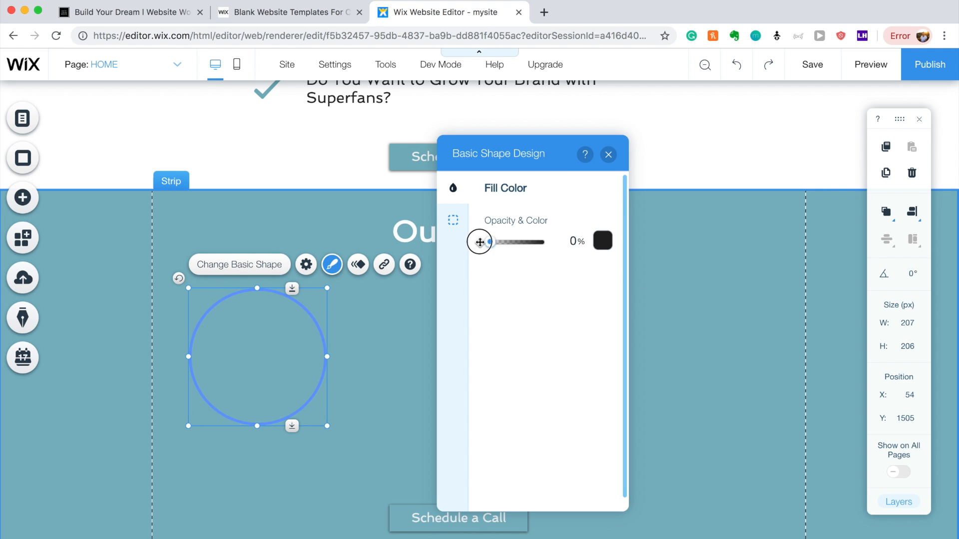
Make the circle's border colour white.
left_click(454, 220)
left_click(603, 289)
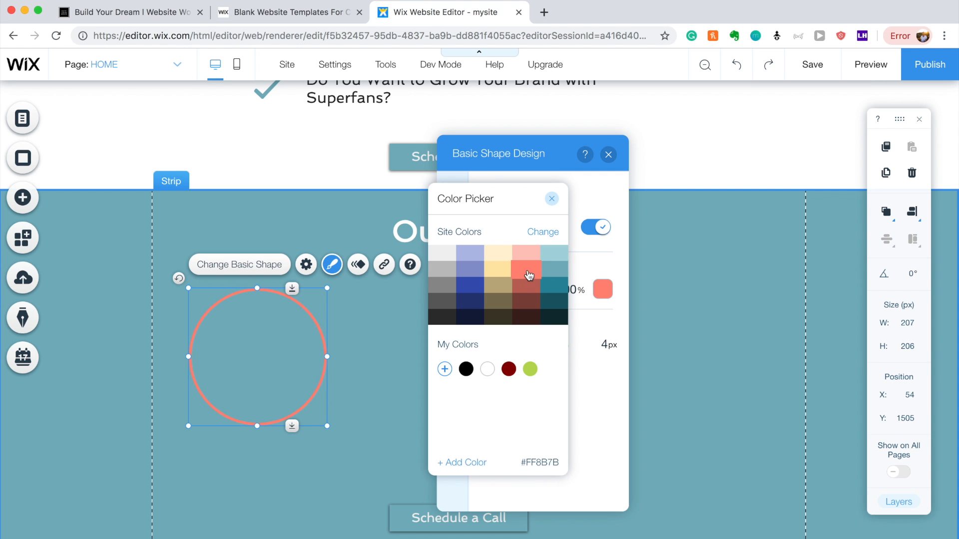
left_click(442, 254)
left_click(487, 369)
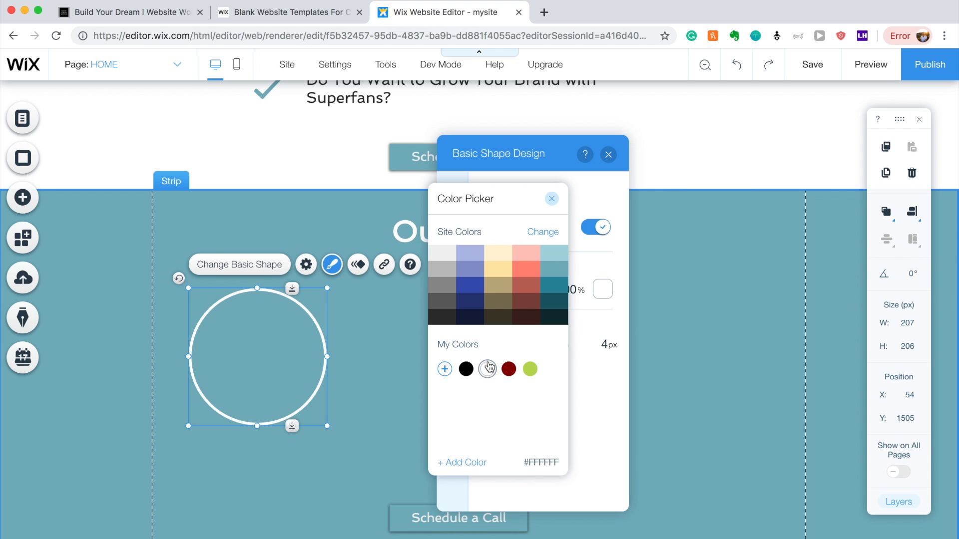
left_click(407, 404)
left_click(406, 405)
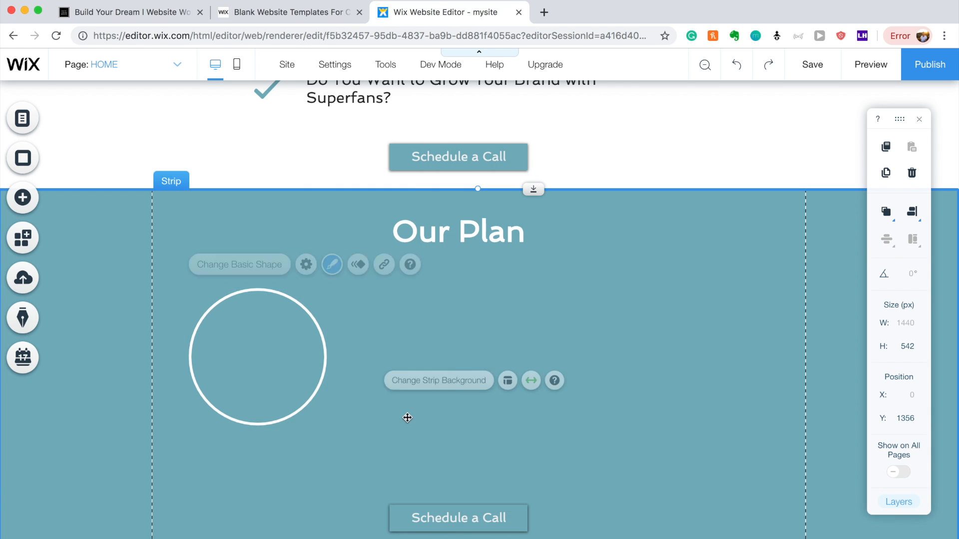
Move the Our Plan text copy into the ring and reword it 'Interview'.
left_click_drag(287, 333, 301, 350)
left_click(442, 233)
left_click_drag(442, 232, 309, 356)
double_click(287, 361)
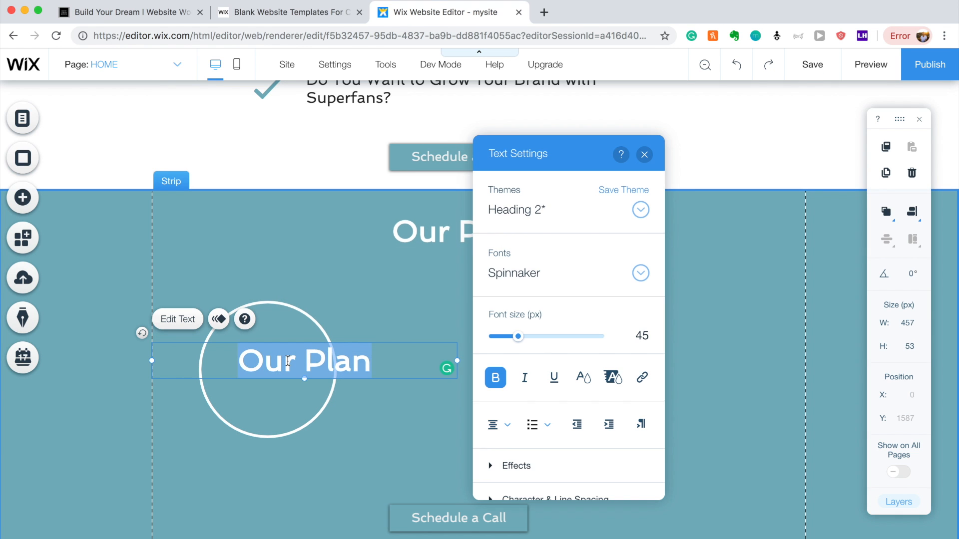
type("Inter")
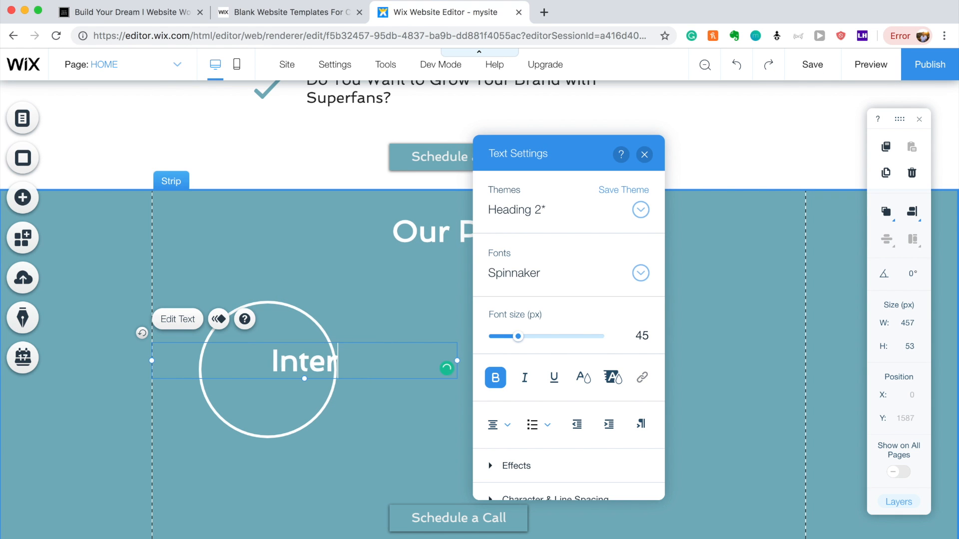
type("view")
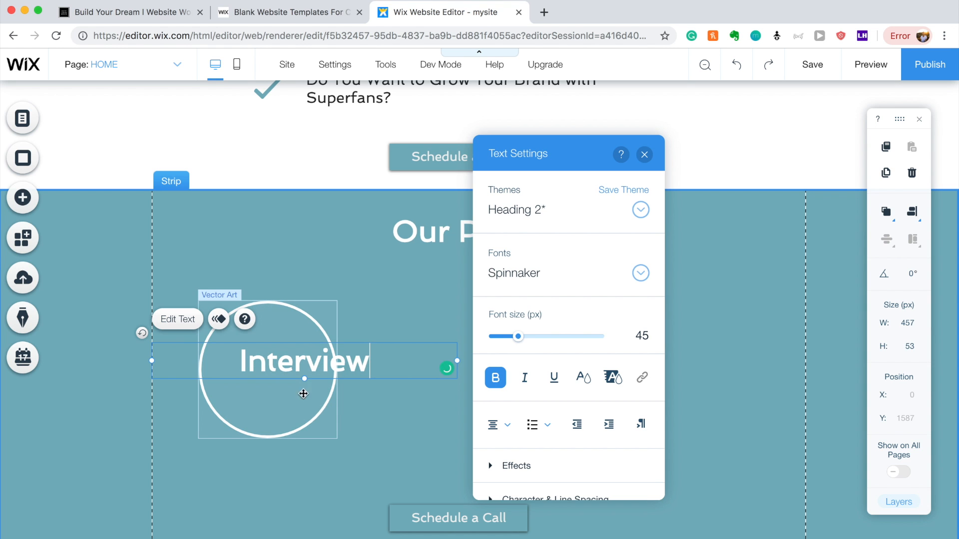
left_click(306, 392)
left_click_drag(315, 360, 268, 364)
left_click(417, 417)
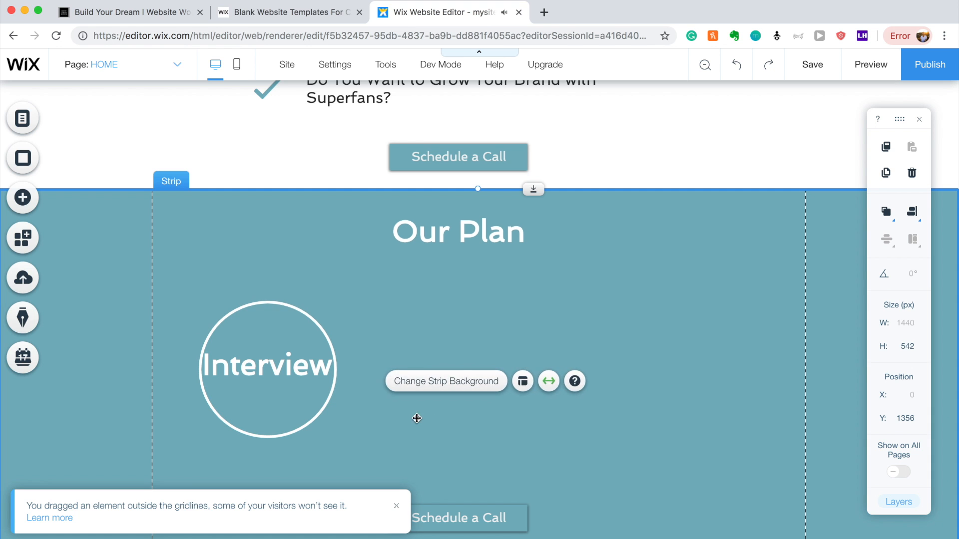
Enlarge the Interview ring slightly and place a duplicate ring to its right.
left_click(333, 326)
left_click_drag(338, 300, 321, 319)
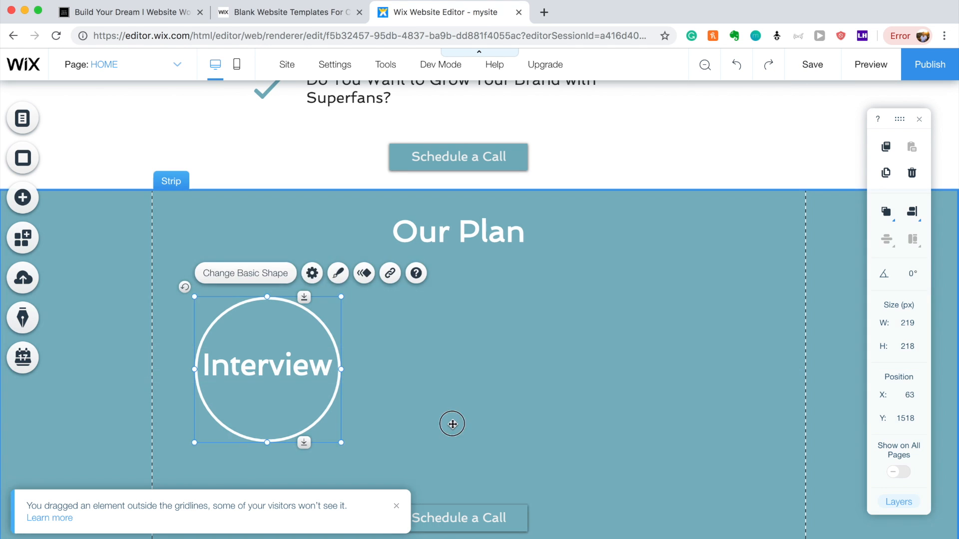
left_click(450, 422)
left_click(273, 334)
key("super+d")
left_click_drag(273, 334, 447, 323)
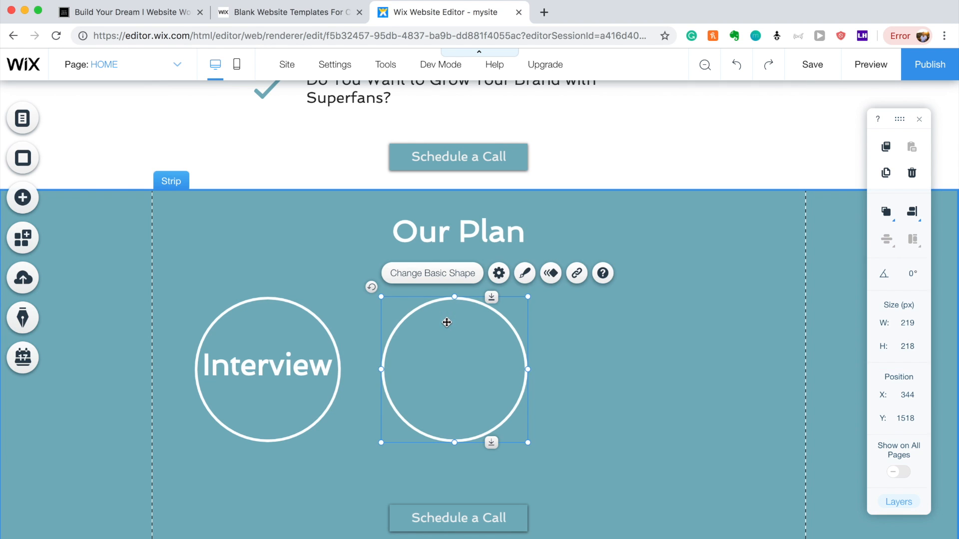
Copy the Interview label onto the second ring and reword it 'Create'.
left_click(285, 363)
key("super+d")
left_click_drag(279, 375, 450, 358)
double_click(450, 358)
type("Create")
left_click(497, 328)
Duplicate the second ring as a third ring and copy the Create label into it.
key("super+d")
left_click_drag(496, 325, 669, 317)
left_click(665, 238)
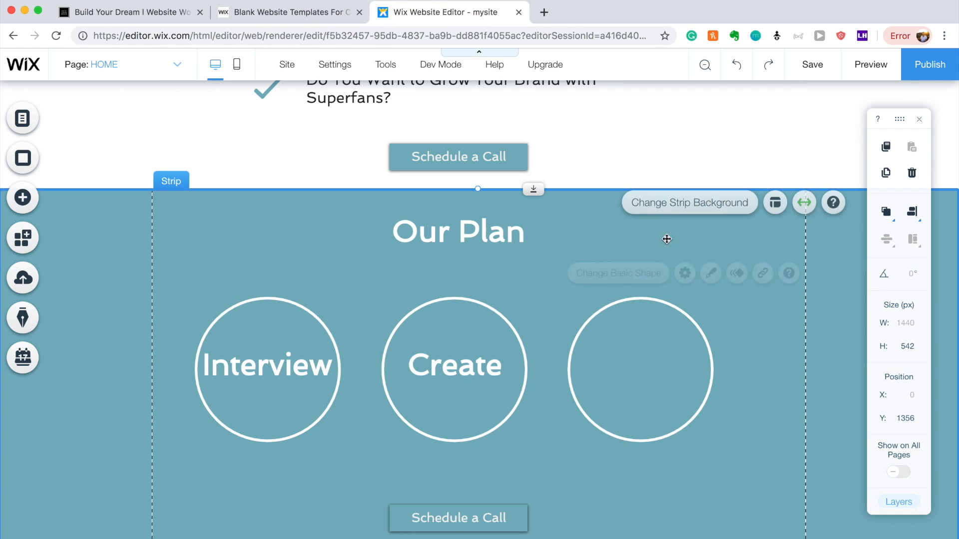
left_click(440, 363)
key("super+d")
left_click_drag(451, 379, 620, 365)
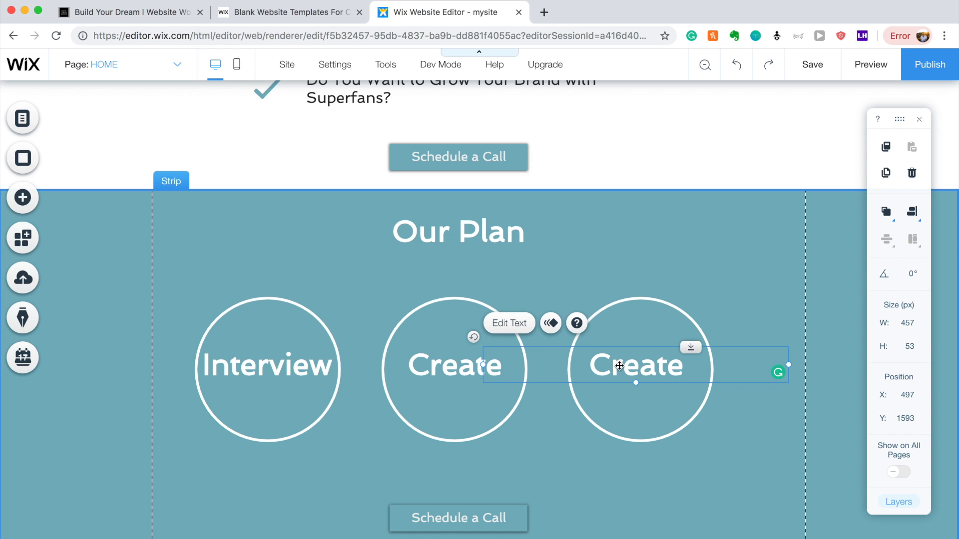
double_click(625, 367)
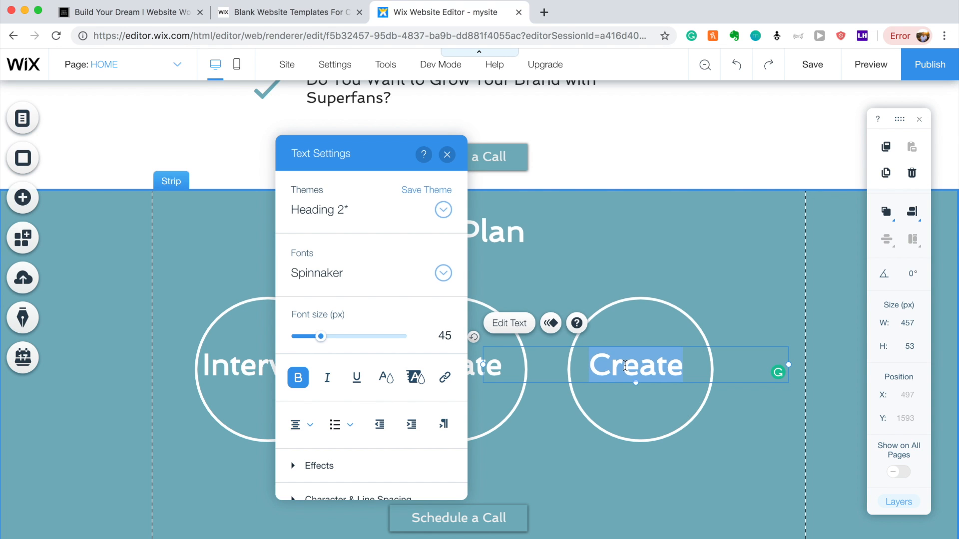
Relabel the third ring 'Distribute', correcting the 'Distrubute' typo.
key("BackSpace")
type("Dis")
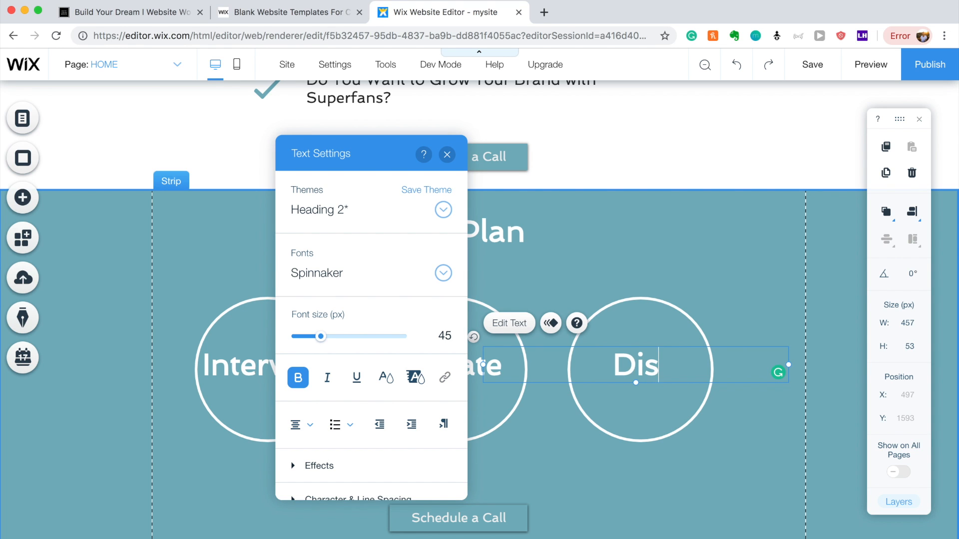
type("trubute")
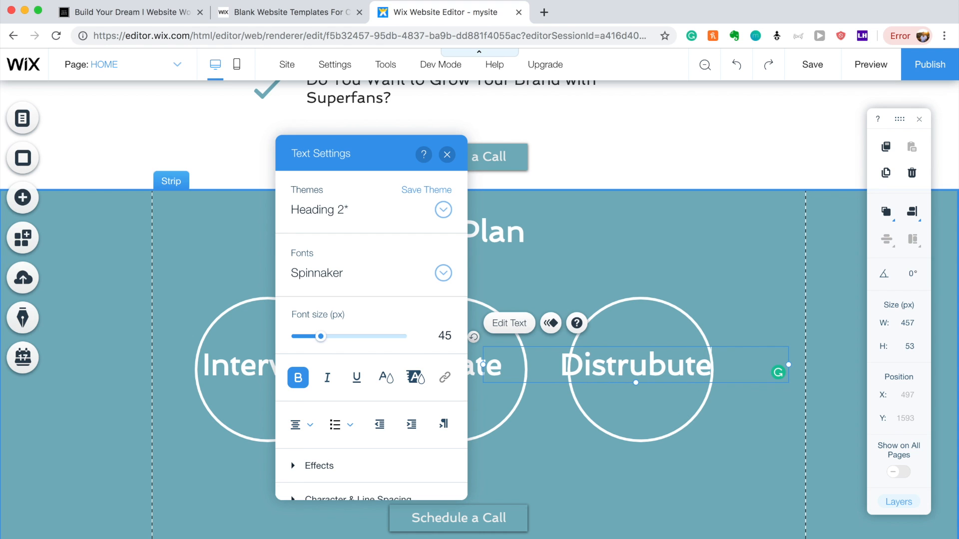
left_click(744, 438)
left_click(639, 369)
double_click(642, 371)
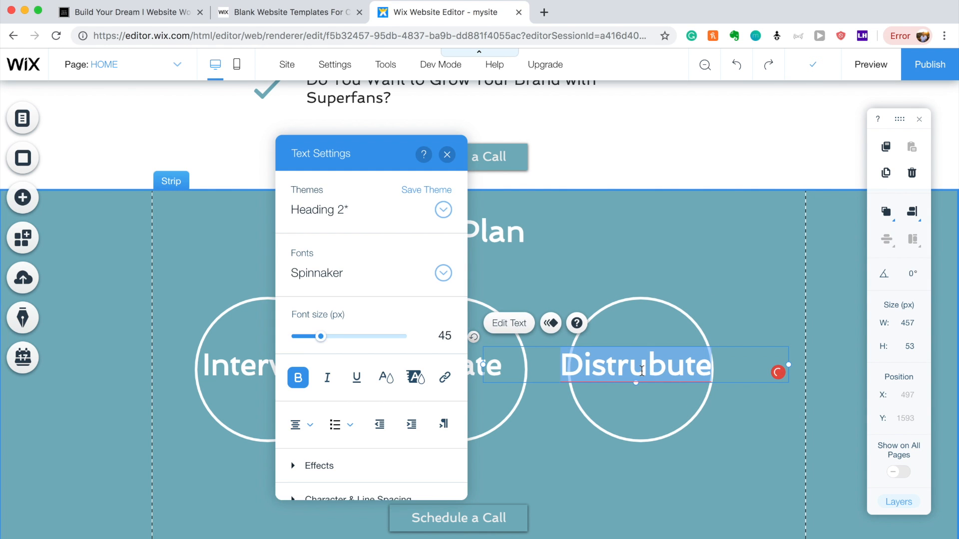
type("Distribute")
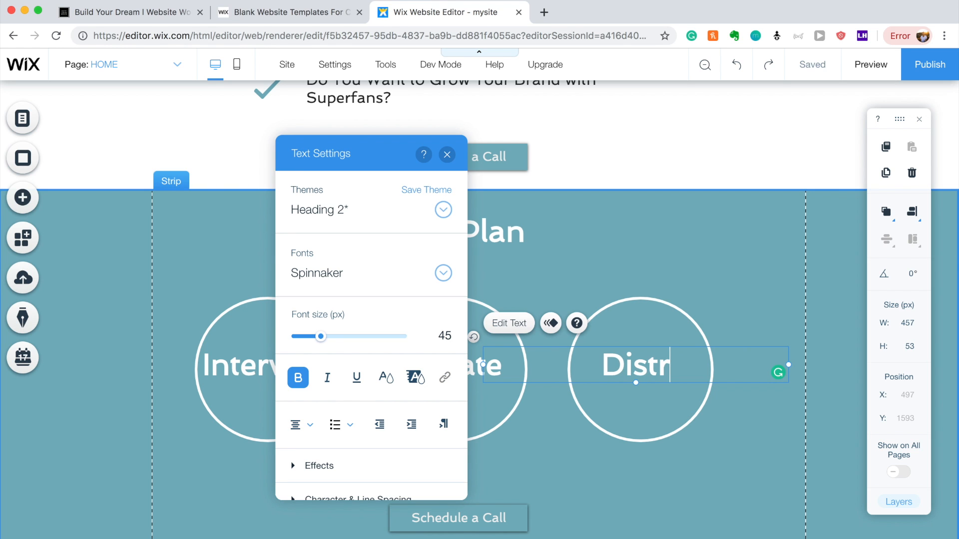
left_click(730, 258)
Reposition the Distribute label and shrink its font to about 42 px.
left_click(639, 372)
left_click_drag(644, 372, 653, 376)
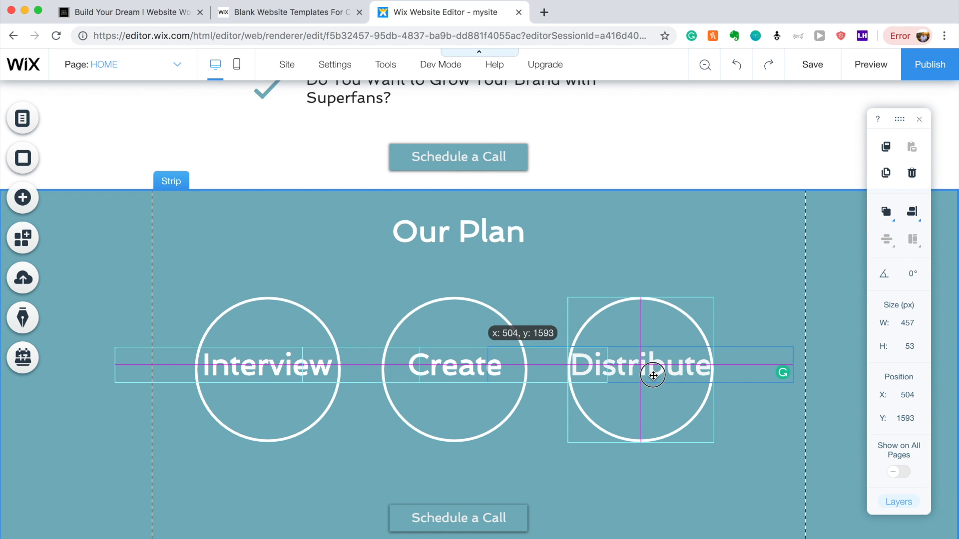
left_click(749, 418)
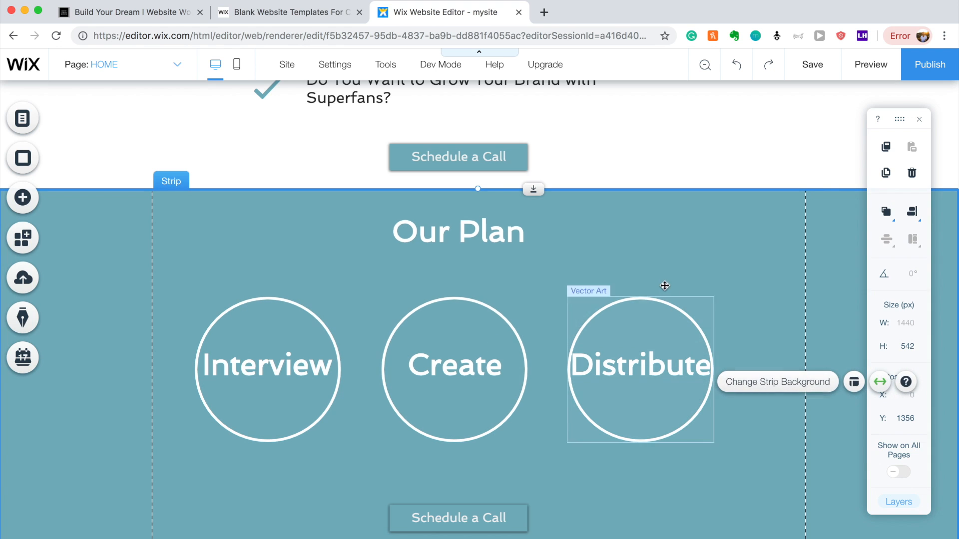
left_click(659, 365)
left_click_drag(658, 365, 649, 367)
left_click(754, 300)
double_click(649, 367)
left_click_drag(326, 337, 323, 338)
left_click(759, 252)
Line up the Distribute and Create labels at the same height in their rings.
left_click(642, 366)
left_click_drag(642, 366, 648, 369)
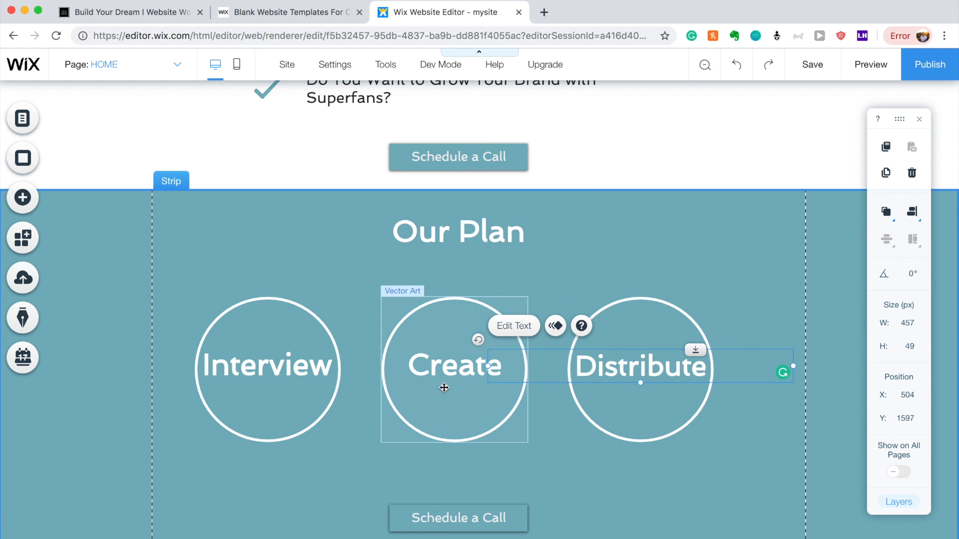
left_click(443, 368)
left_click_drag(443, 368, 446, 376)
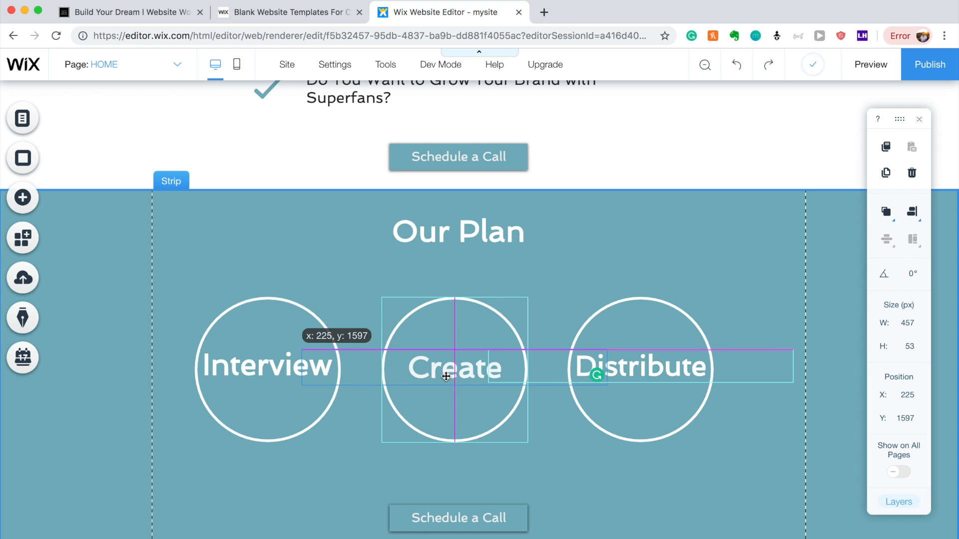
Set the Create label to 42 px and centre it in its ring.
double_click(446, 372)
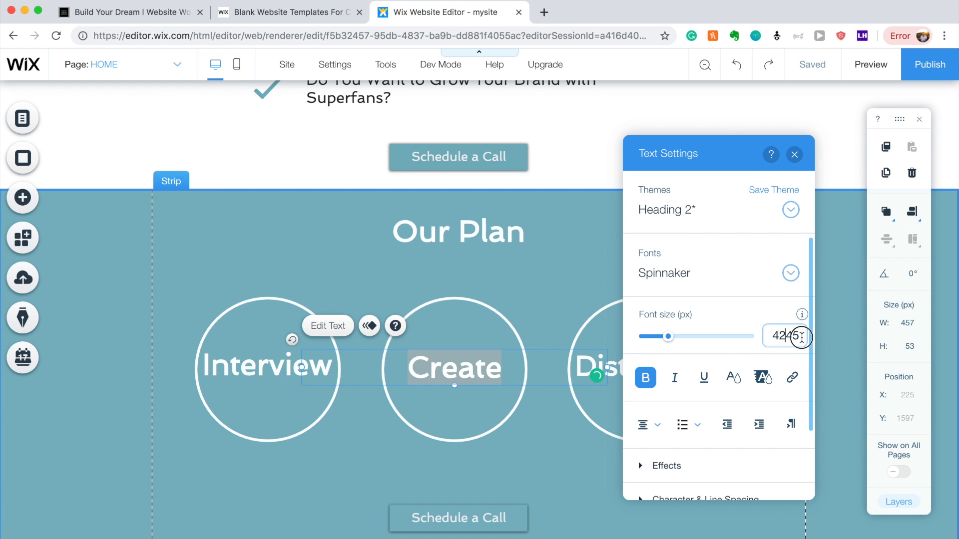
key("BackSpace")
key("BackSpace")
key("Return")
left_click(606, 247)
left_click_drag(410, 371, 411, 371)
Set the Interview label's font size to 42 px.
double_click(278, 373)
left_click(610, 335)
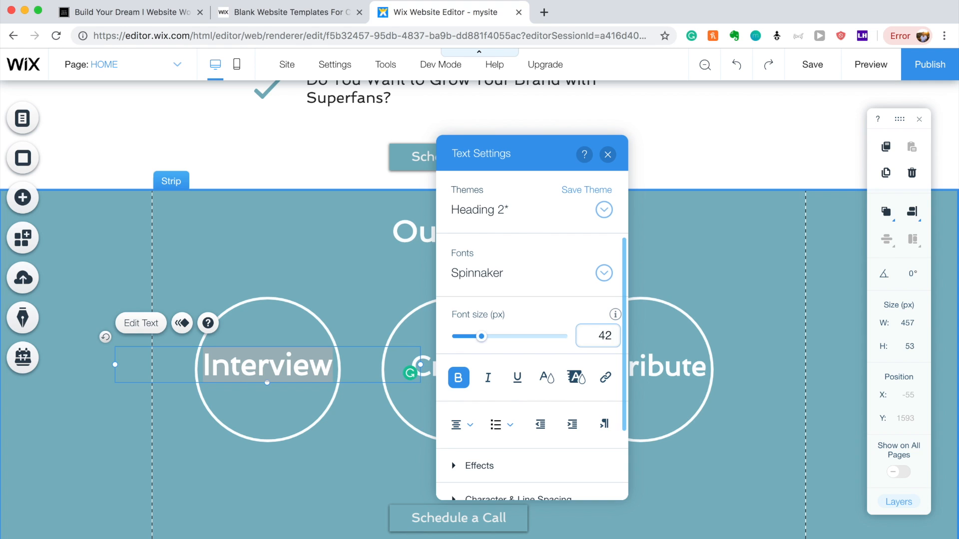
key("Return")
left_click(763, 252)
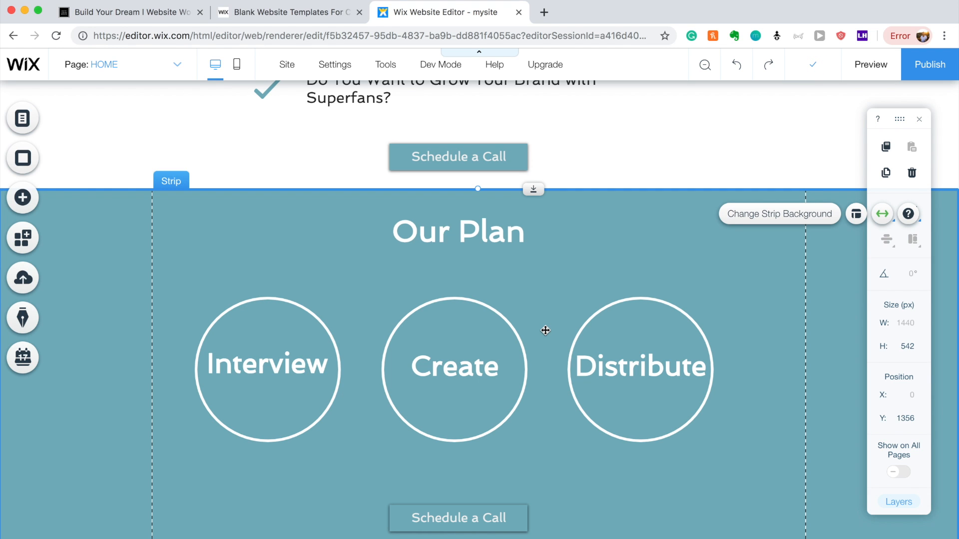
Select the Interview label and preview several preset text colours on it.
scroll(704, 434, "down", 1)
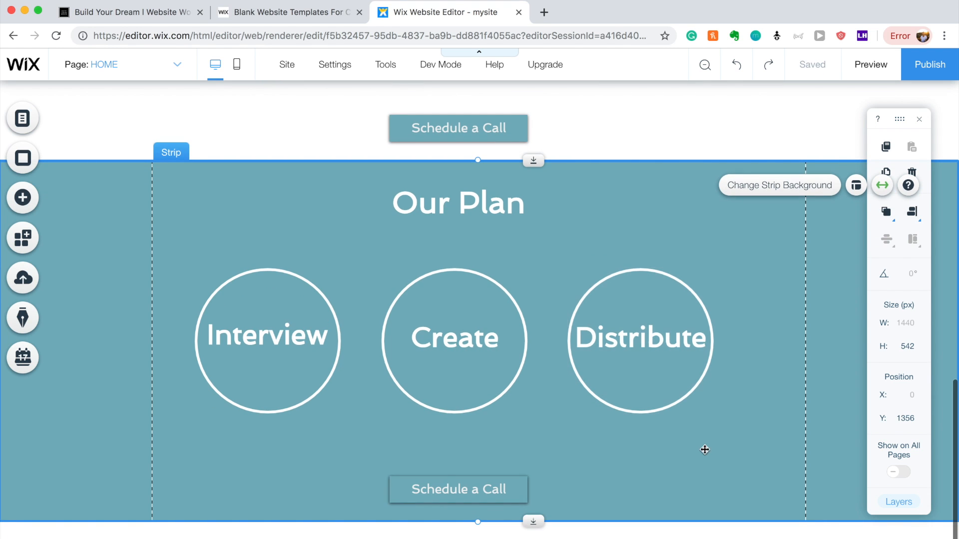
left_click(252, 350)
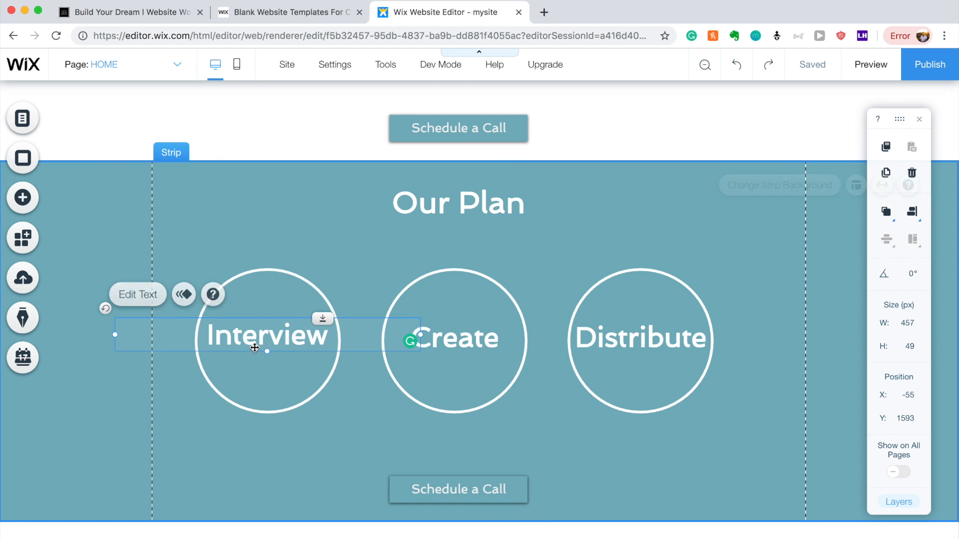
left_click(142, 302)
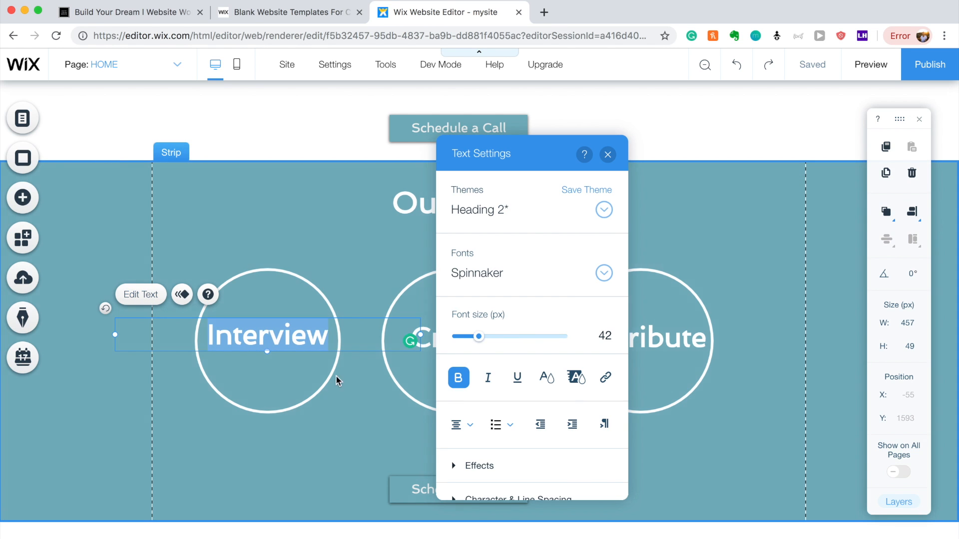
left_click(547, 376)
left_click(524, 317)
left_click(497, 272)
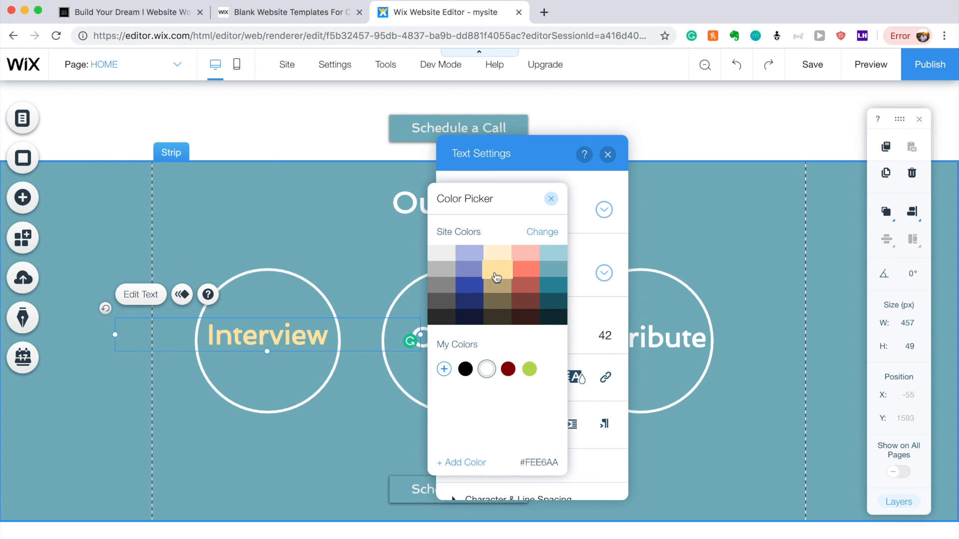
left_click(532, 276)
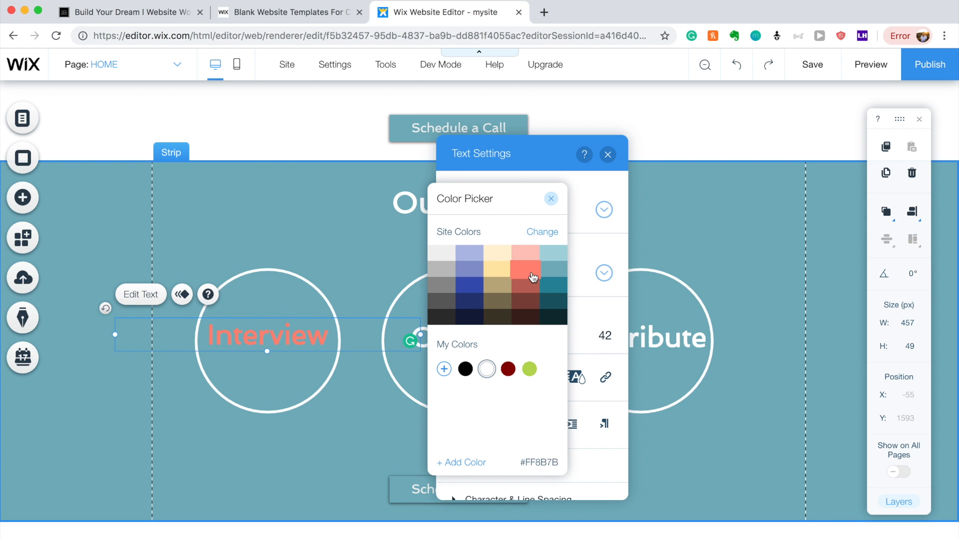
left_click(527, 289)
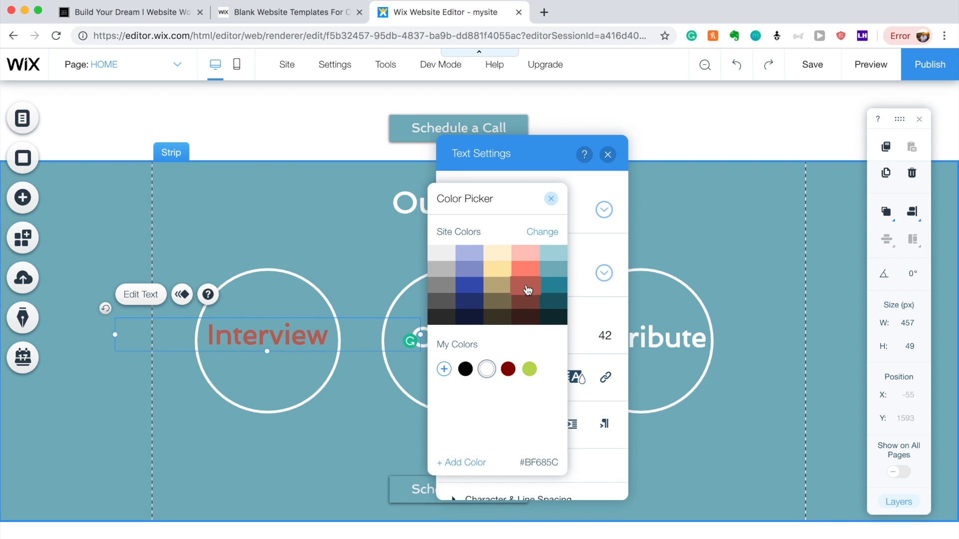
left_click(528, 257)
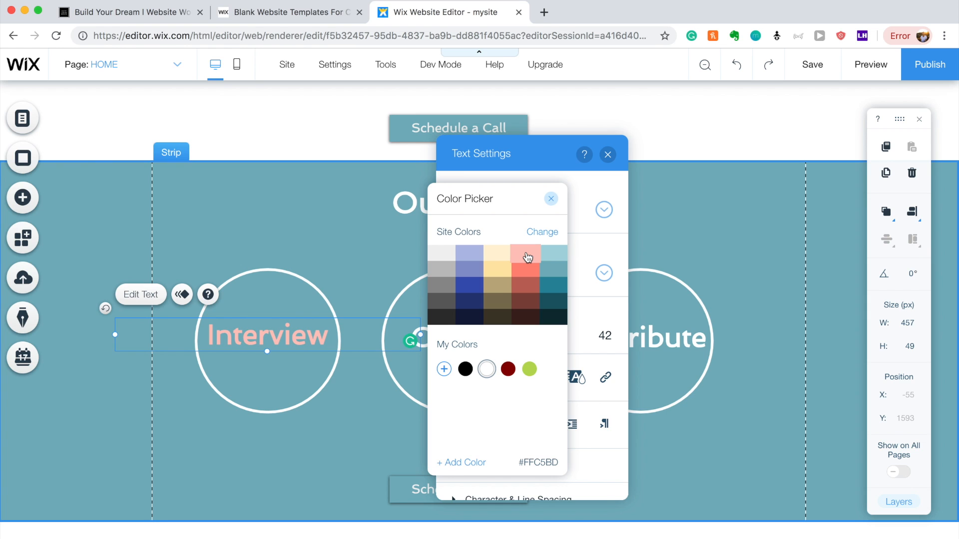
left_click(506, 258)
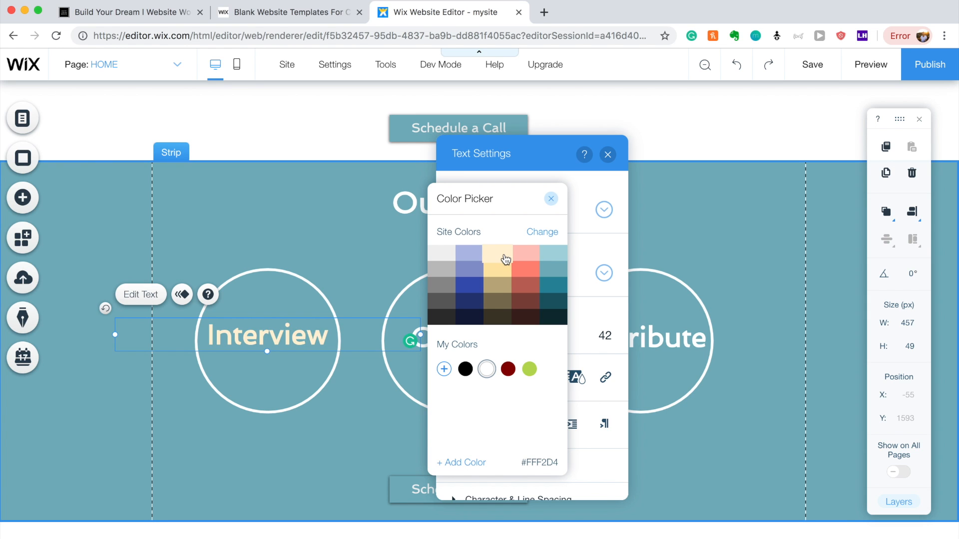
Mix a custom dark red (#BA2323), save it under My Colors, and apply it to Interview.
left_click(444, 369)
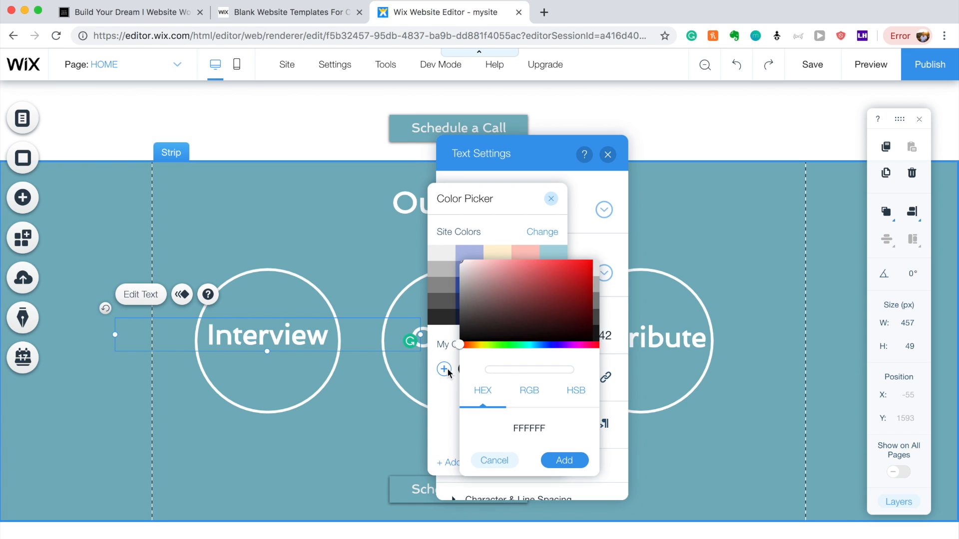
mouse_move(537, 317)
left_mouse_down()
mouse_move(574, 300)
mouse_move(597, 304)
mouse_move(588, 272)
mouse_move(571, 272)
mouse_move(562, 291)
mouse_move(564, 277)
left_mouse_up()
left_click_drag(533, 350, 475, 356)
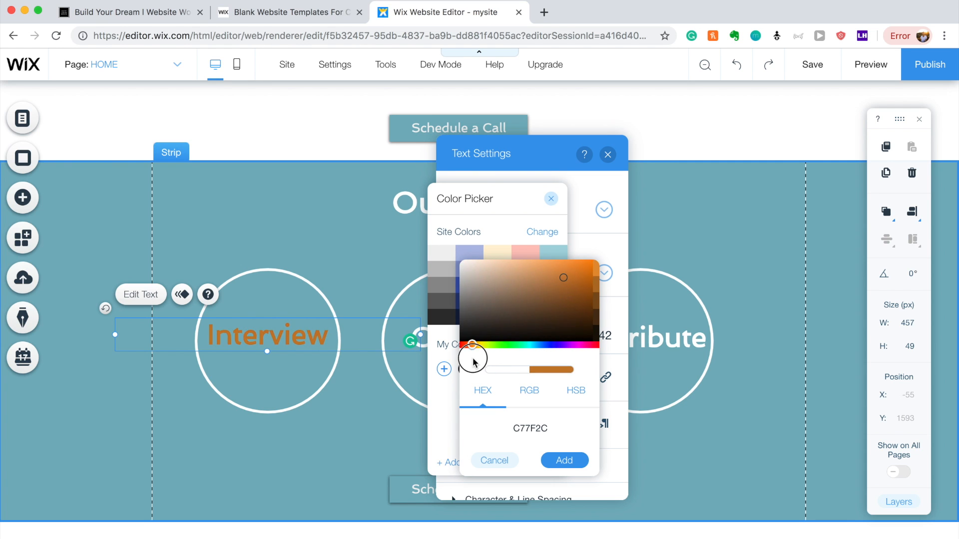
left_click(575, 302)
mouse_move(575, 302)
left_mouse_down()
mouse_move(567, 280)
mouse_move(581, 266)
left_mouse_up()
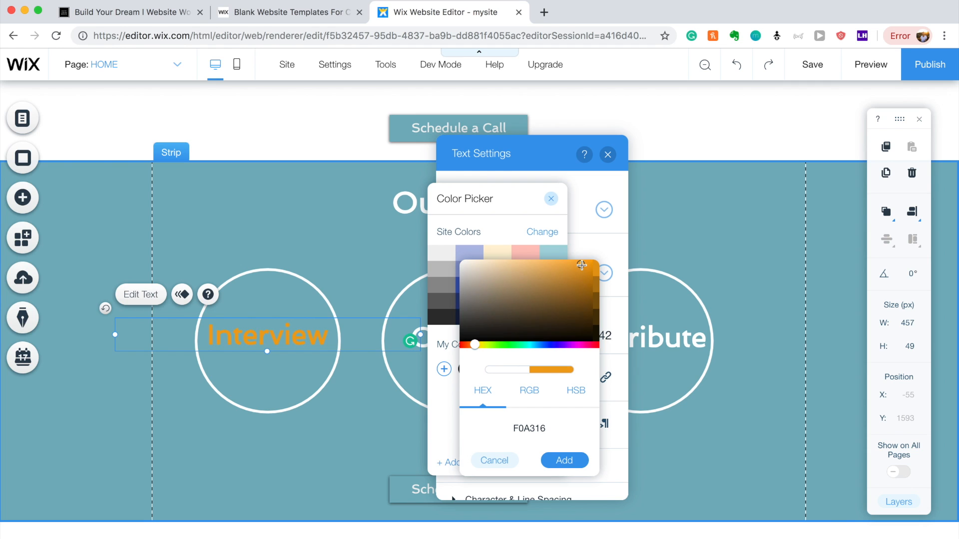
left_click_drag(479, 351, 458, 344)
mouse_move(579, 269)
left_mouse_down()
mouse_move(561, 272)
mouse_move(571, 273)
left_mouse_up()
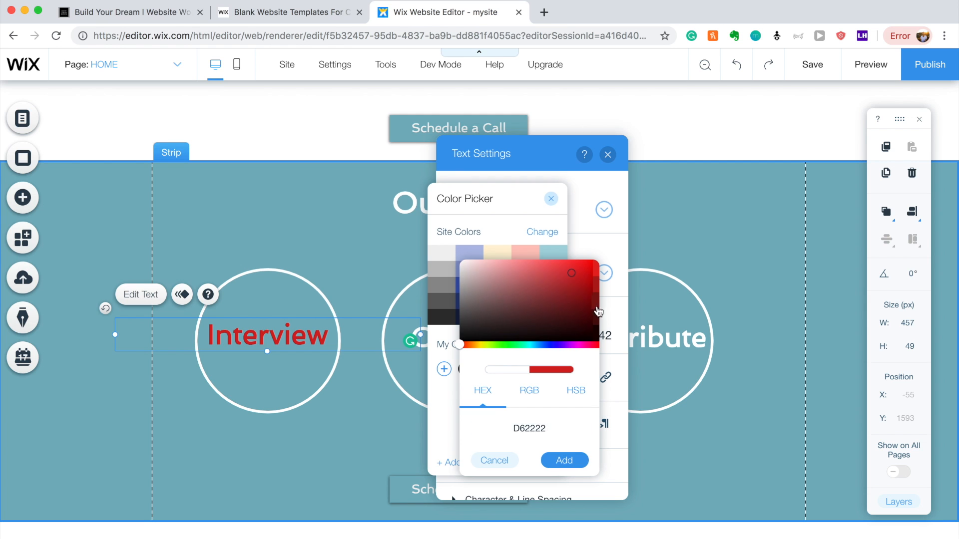
left_click(564, 460)
left_click(460, 296)
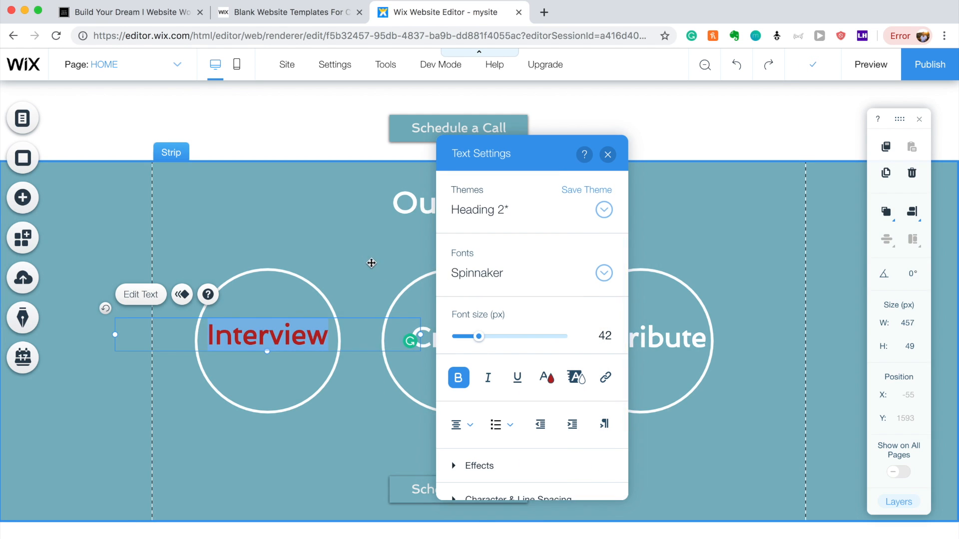
left_click(462, 344)
Colour the Create label with the saved dark red.
left_click(460, 343)
double_click(460, 343)
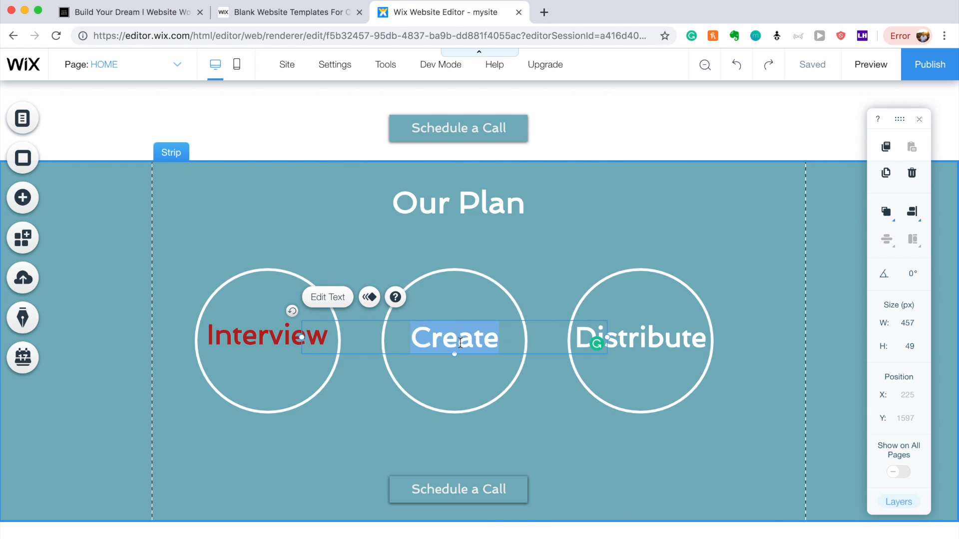
left_click(733, 377)
left_click(695, 370)
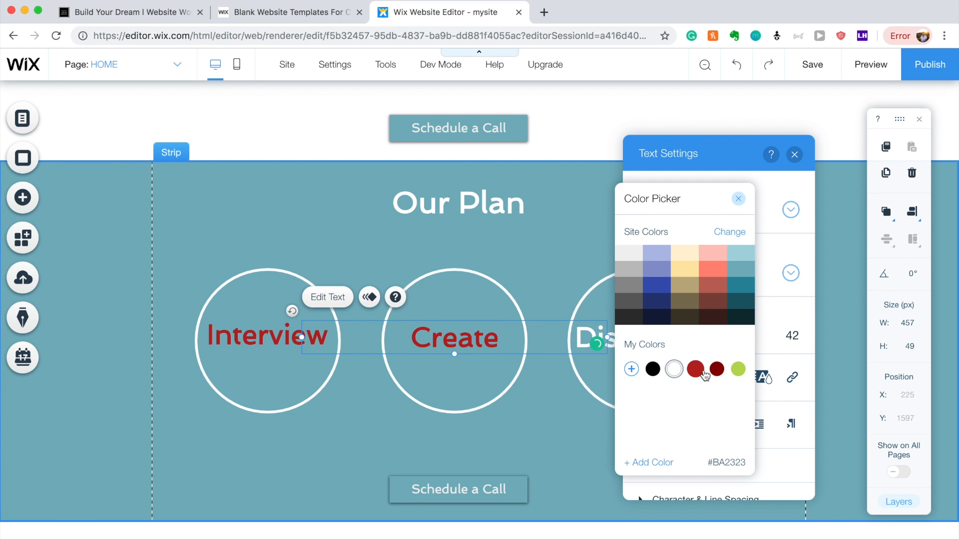
left_click(738, 199)
left_click(794, 154)
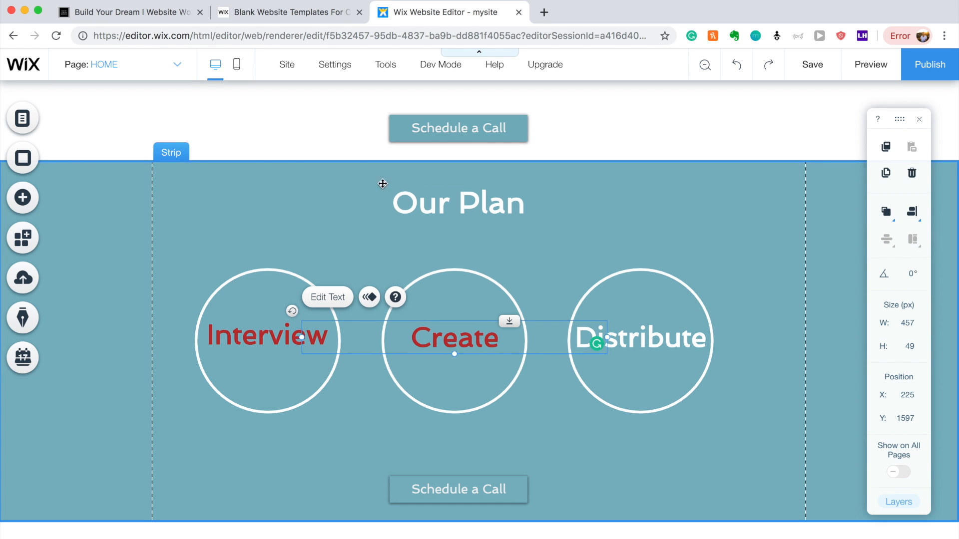
Colour the Distribute label with the same saved dark red.
left_click(641, 349)
double_click(654, 348)
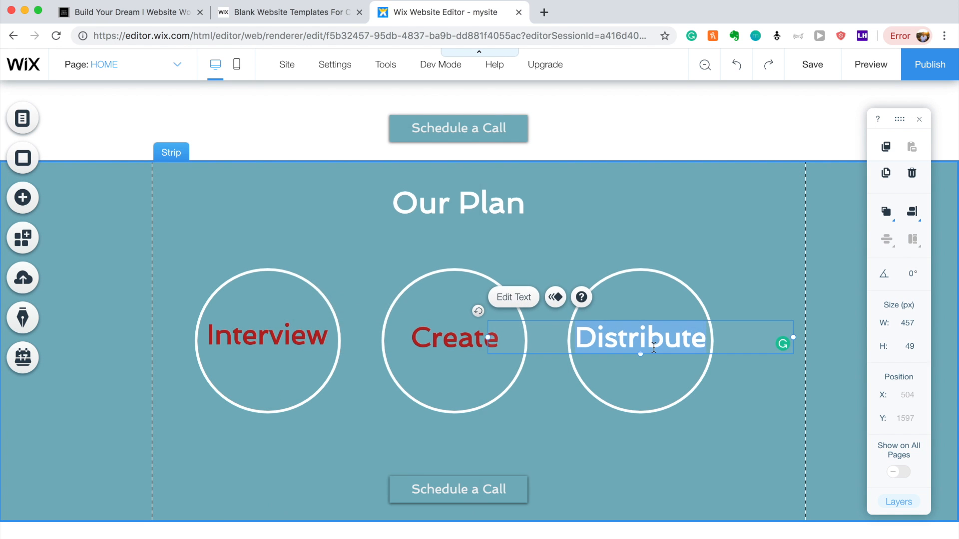
left_click(387, 378)
left_click(359, 277)
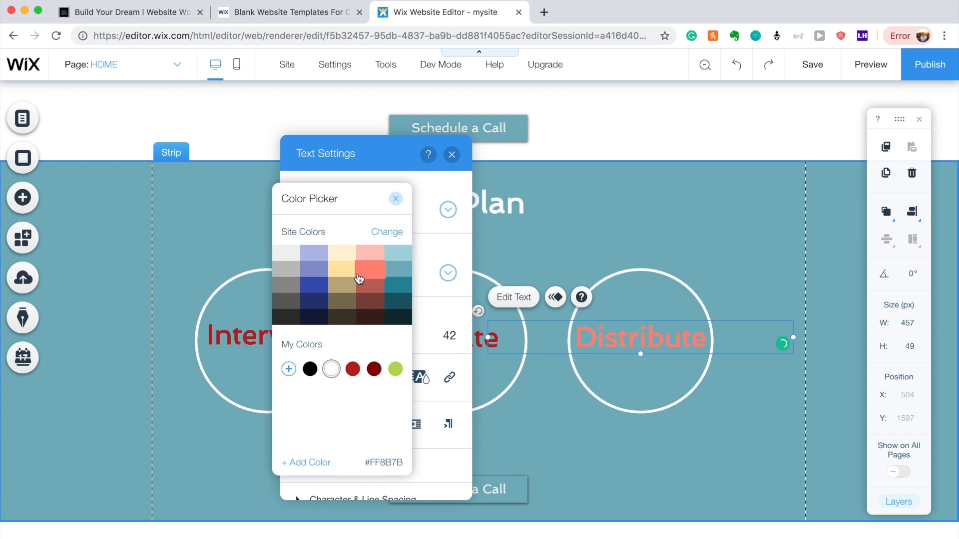
left_click(374, 370)
left_click(358, 371)
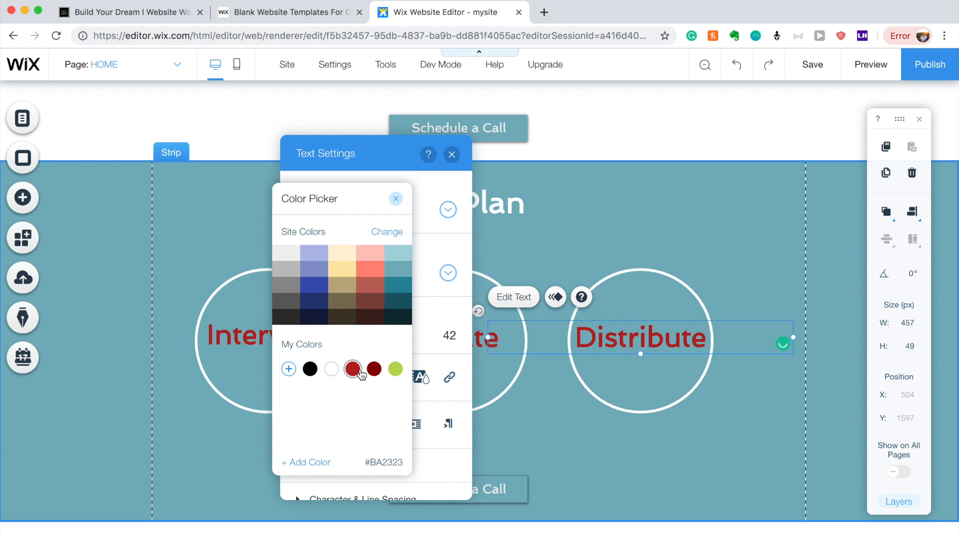
left_click(687, 179)
left_click(539, 398)
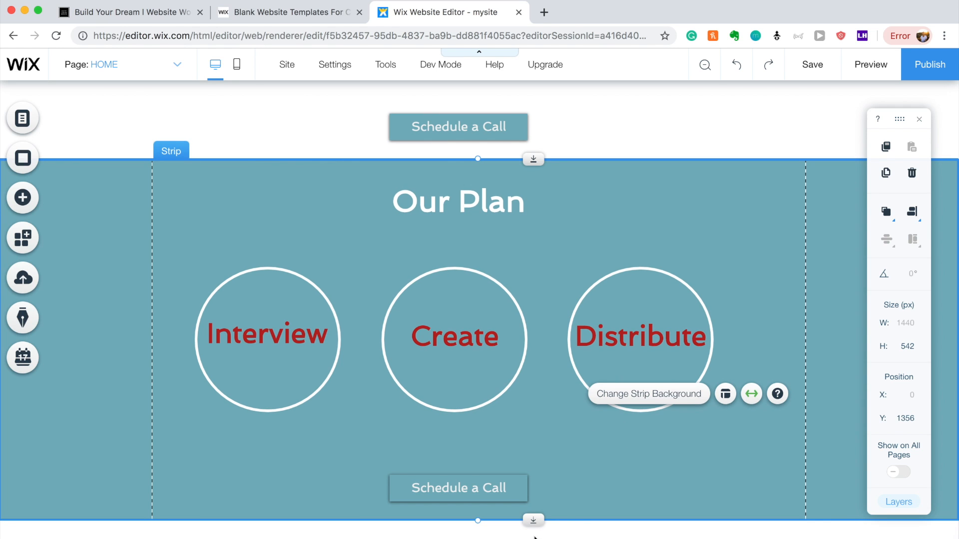
Extend the Our Plan strip downward and move the lower Schedule a Call button down.
left_click_drag(534, 522, 534, 534)
scroll(561, 467, "down", 1)
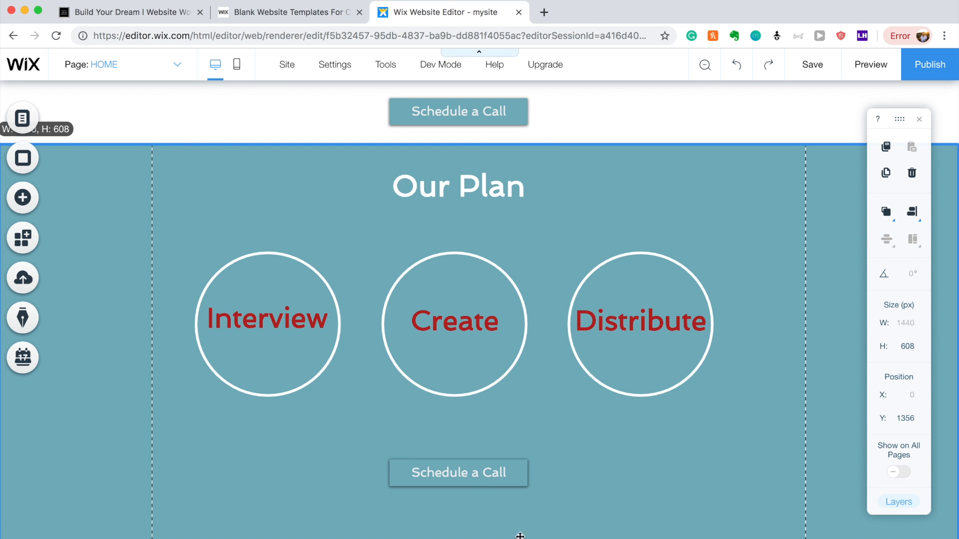
left_click_drag(477, 489, 475, 522)
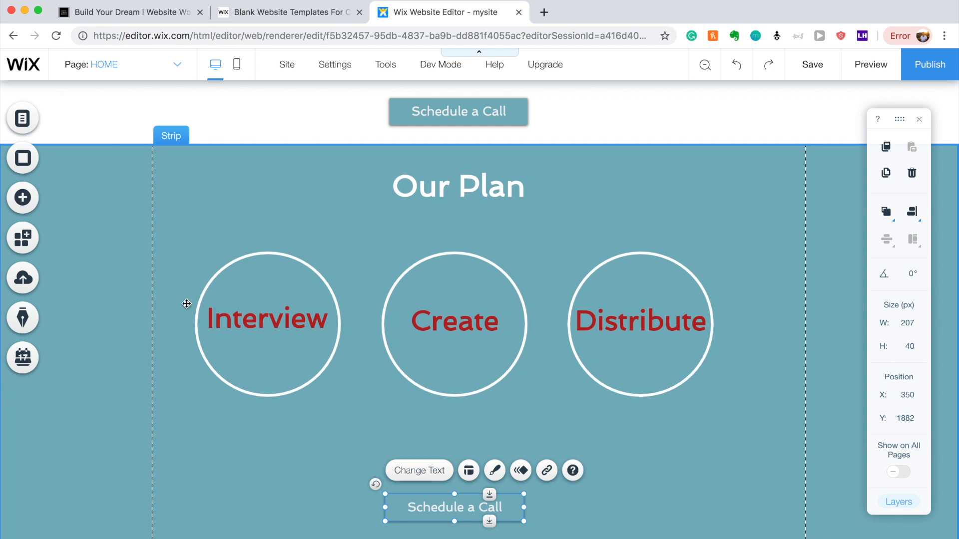
Move the Interview circle and label left, and the Distribute circle and label right.
left_click(233, 322)
left_click(257, 291, "shift")
mouse_move(257, 291)
left_mouse_down()
mouse_move(229, 291)
mouse_move(248, 274)
left_mouse_up()
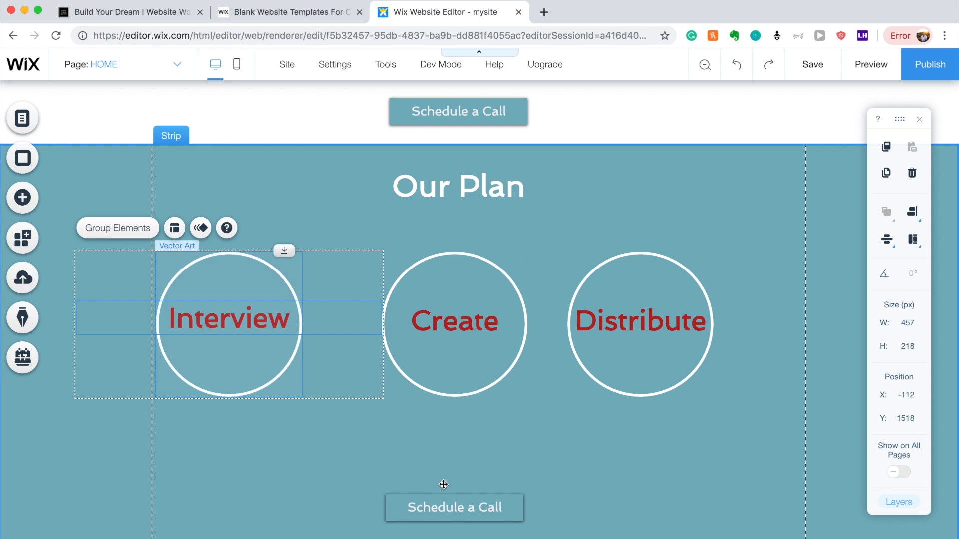
left_click(452, 507)
left_click(628, 342)
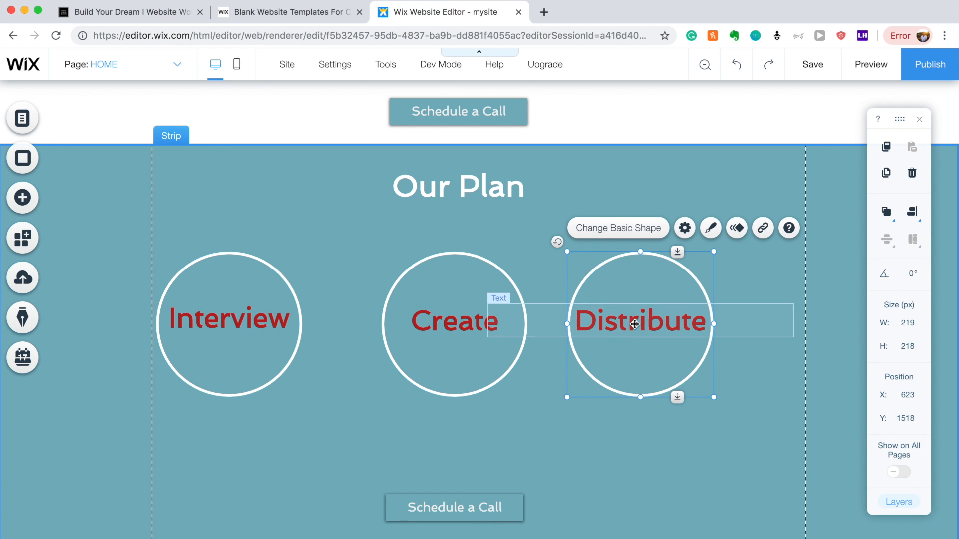
left_click(631, 322, "shift")
left_click_drag(666, 266, 738, 265)
left_click(636, 433)
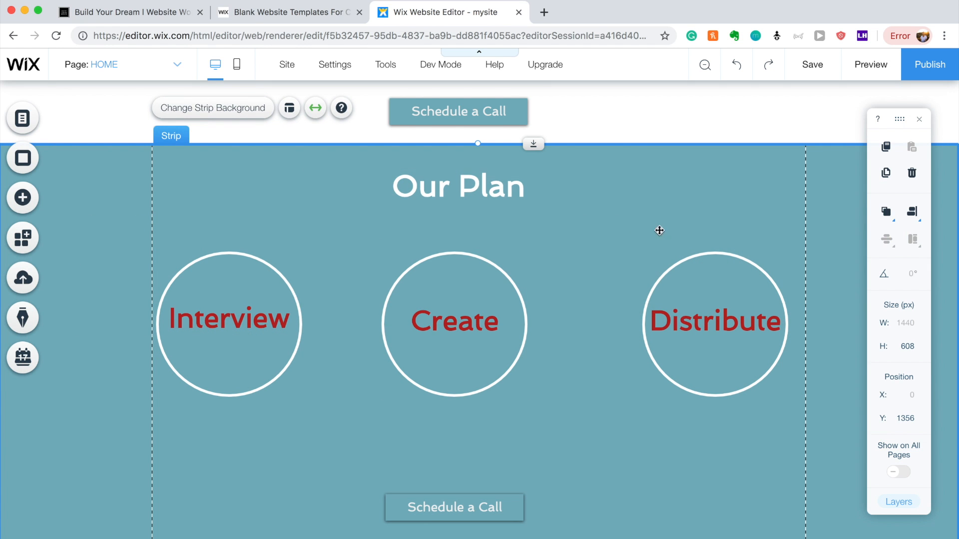
left_click(26, 195)
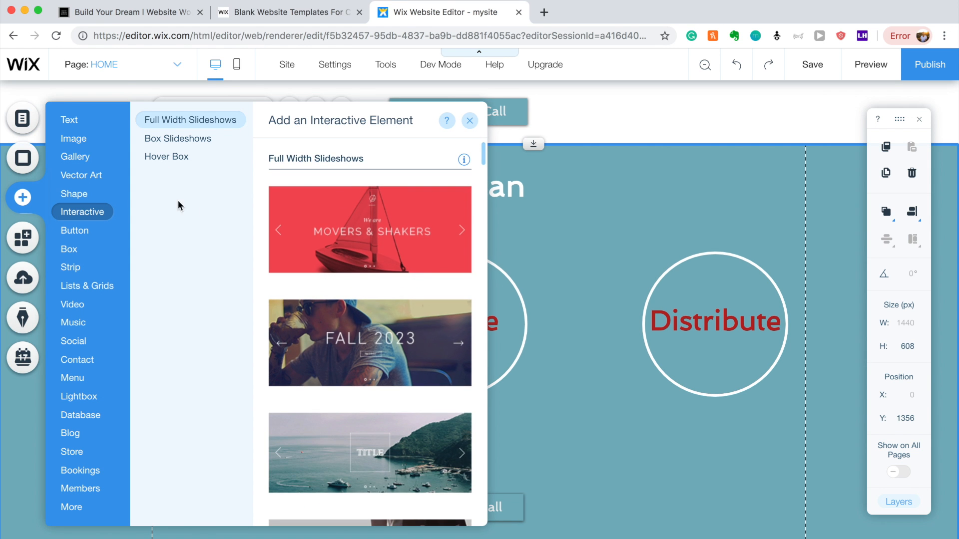
Add an outlined arrow, point it right between Interview and Create, and fill it white.
mouse_move(81, 194)
scroll(389, 193, "down", 5)
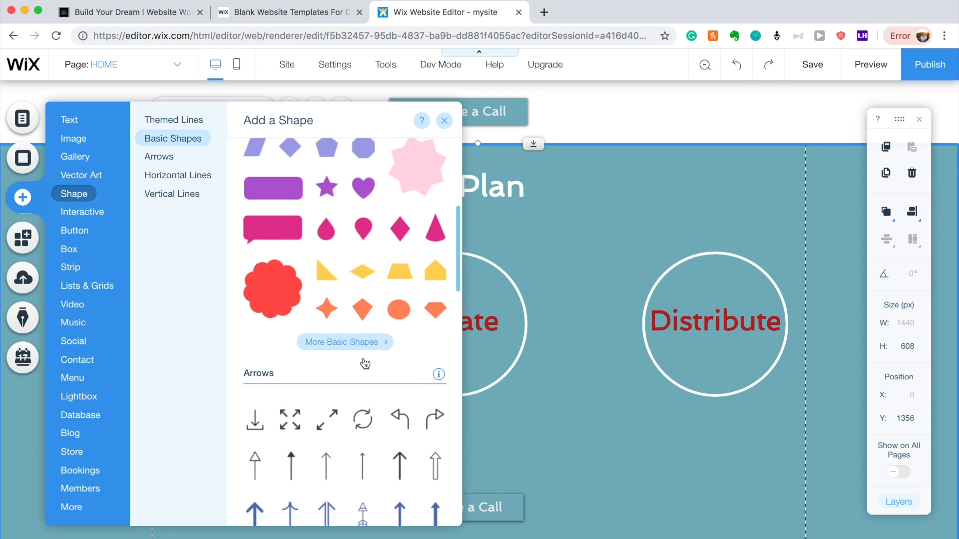
left_click(255, 396)
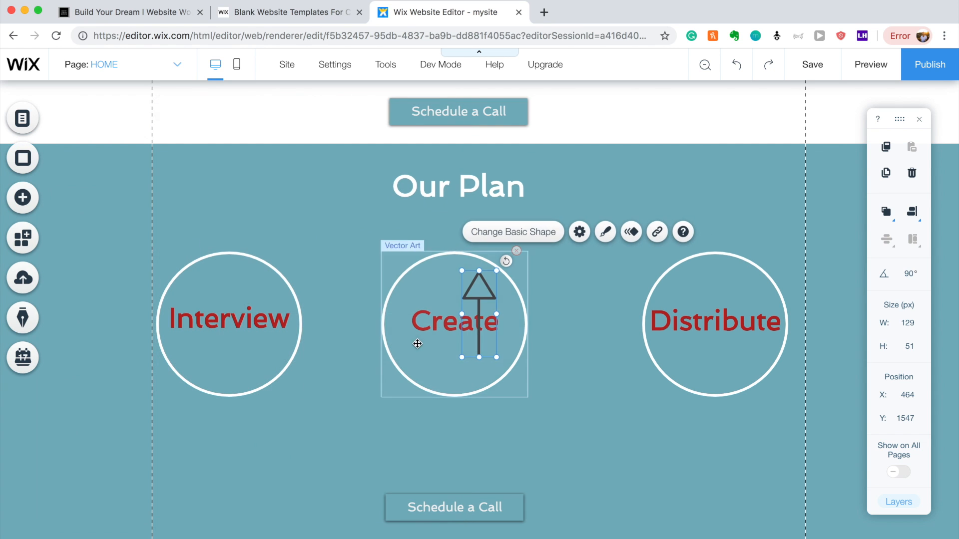
left_click_drag(507, 261, 519, 359)
left_click_drag(504, 314, 347, 322)
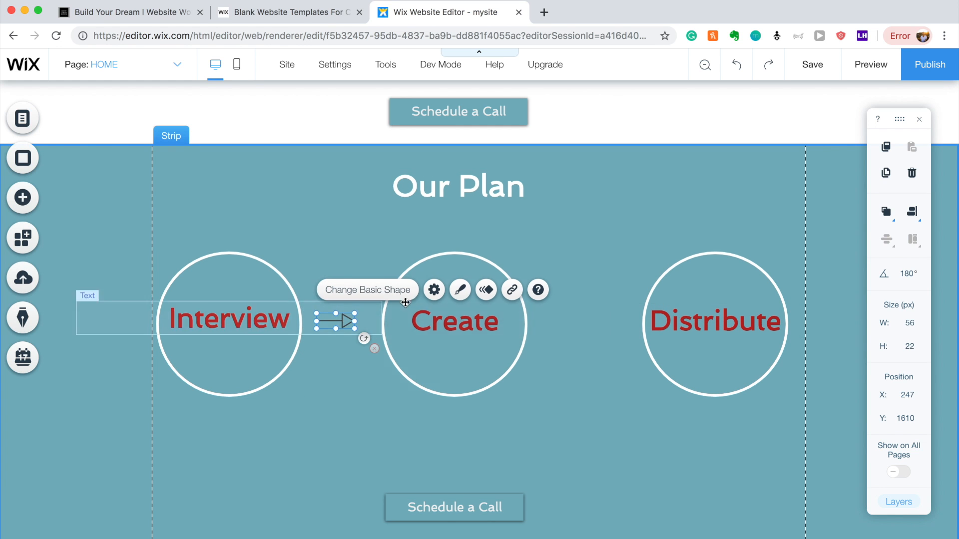
left_click(460, 290)
left_click(275, 240)
left_click(142, 286)
left_click(160, 369)
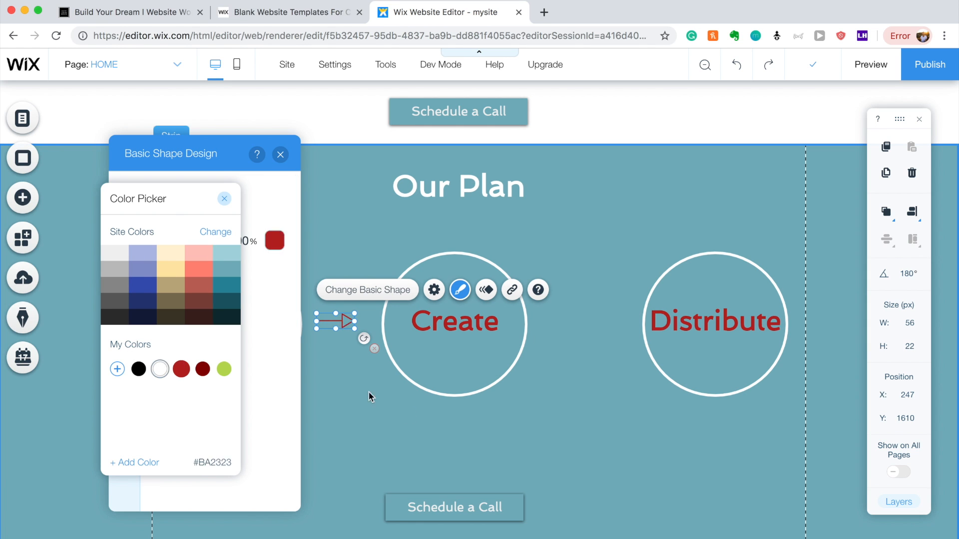
left_click(422, 424)
left_click(329, 337)
Duplicate the white arrow and place the copy between Create and Distribute.
left_click(332, 325)
key("super+d")
left_click_drag(339, 336, 582, 326)
left_click(604, 446)
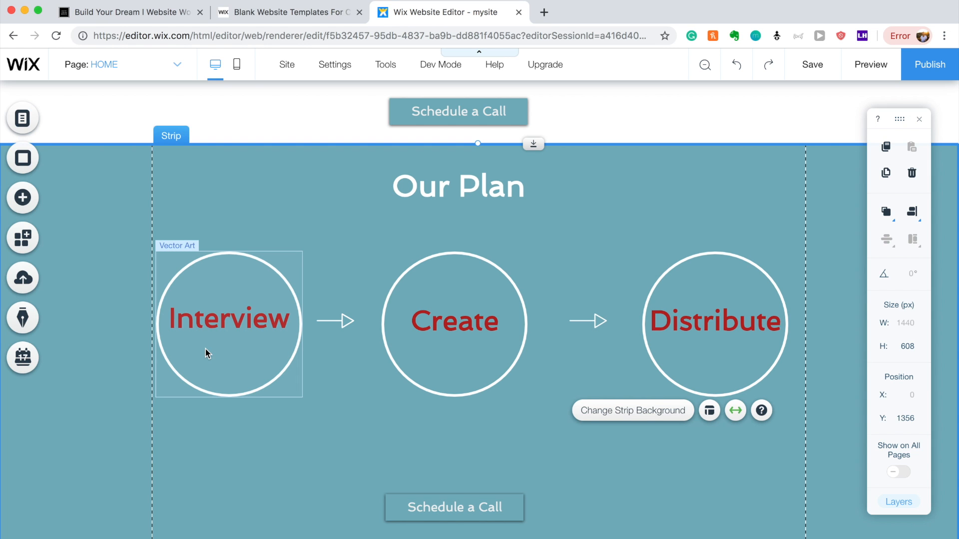
Move the Our Plan text box below the Interview circle and shrink it to 31 px.
left_click(436, 193)
left_click_drag(436, 192, 196, 434)
double_click(196, 434)
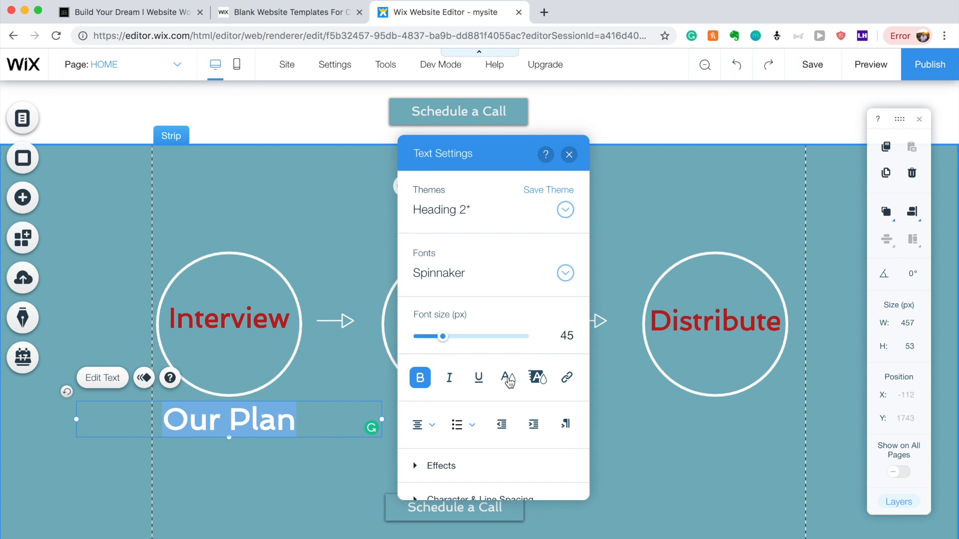
left_click_drag(445, 336, 435, 341)
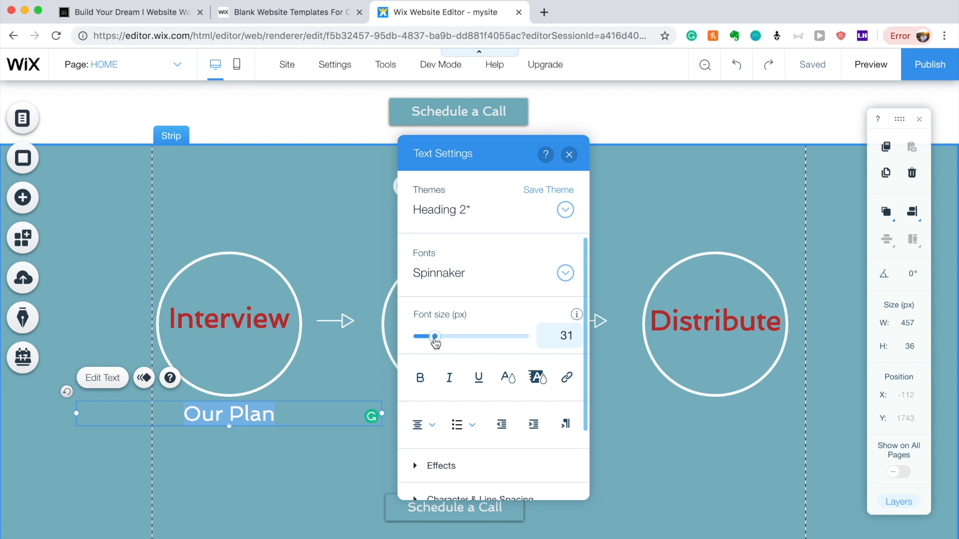
Type 'Find and Tailor the Perfect Story to Support Your Brand' and narrow it to four lines.
type("Find ")
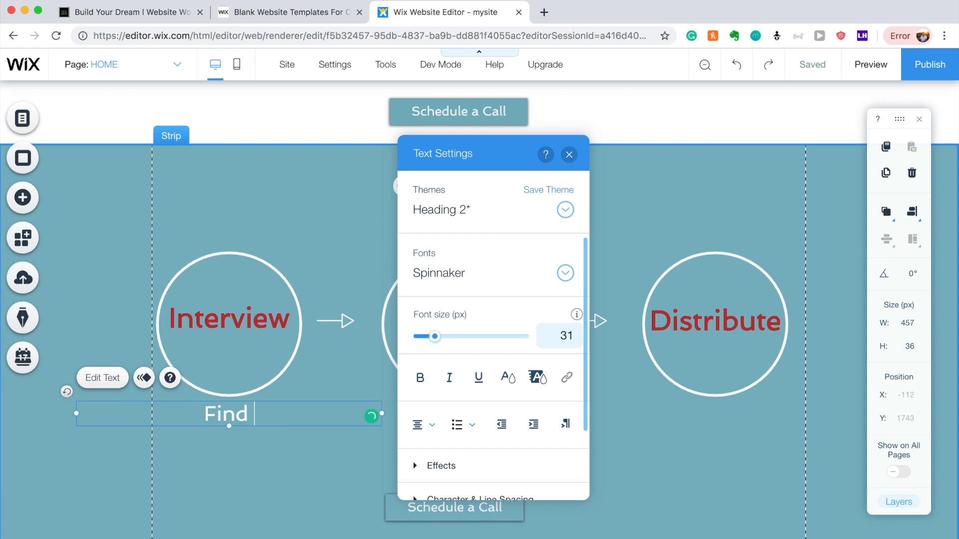
type("and Ta")
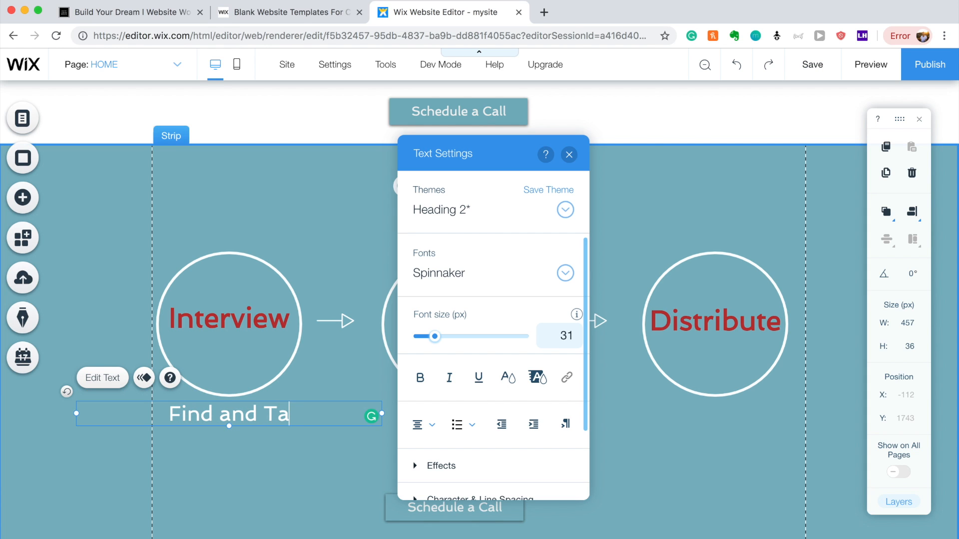
type("ilor the ")
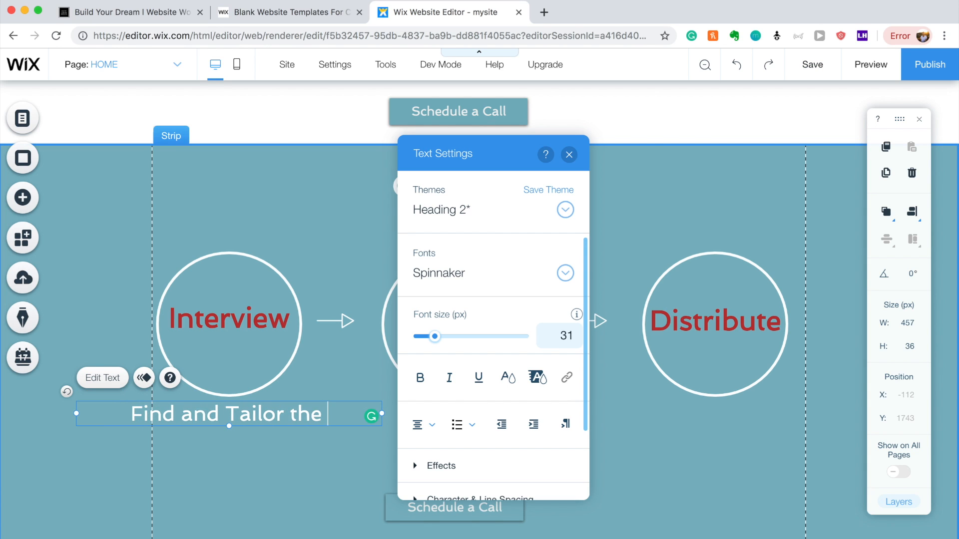
type("story to r")
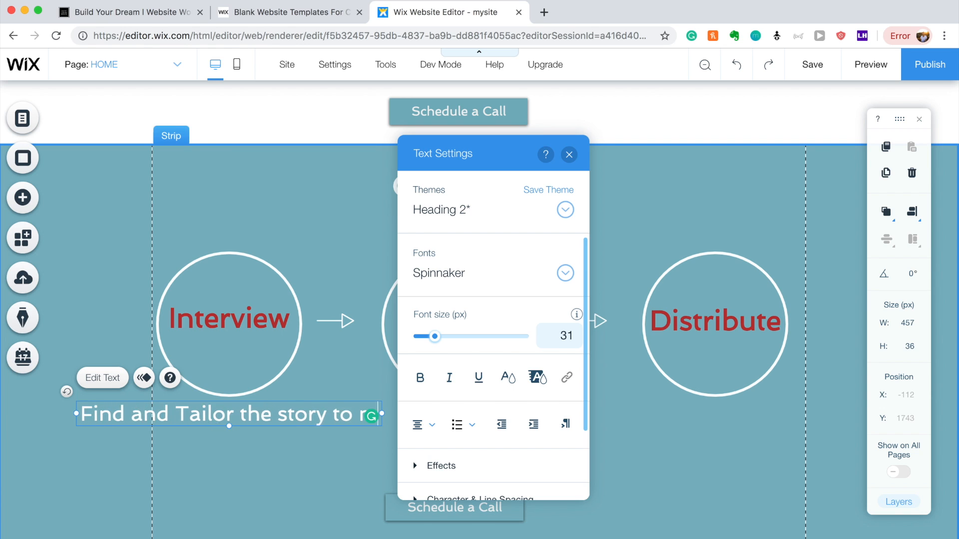
key("BackSpace")
key("BackSpace")
key("BackSpace")
key("BackSpace")
key("BackSpace")
key("BackSpace")
key("BackSpace")
key("BackSpace")
key("BackSpace")
key("BackSpace")
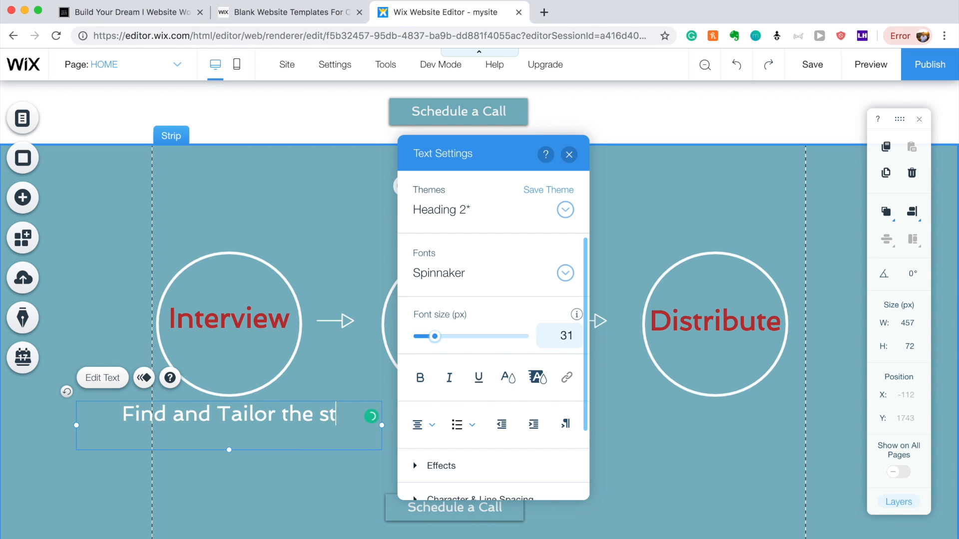
type("Perf")
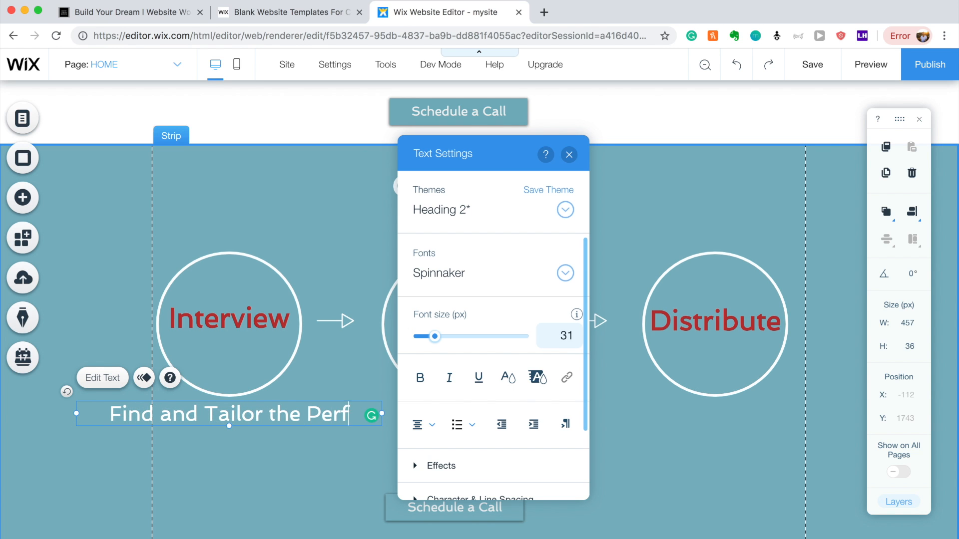
type("ect Story ")
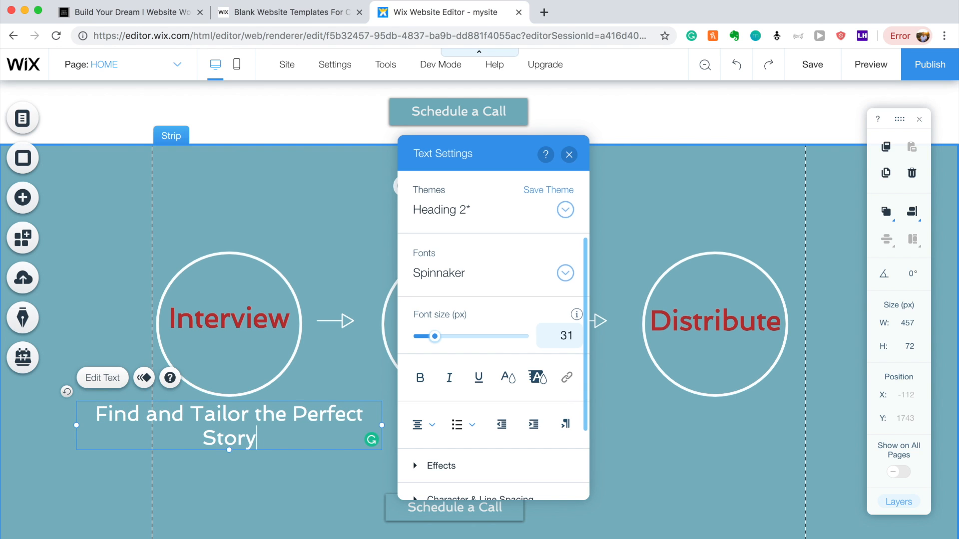
type("T")
key("BackSpace")
type("to ")
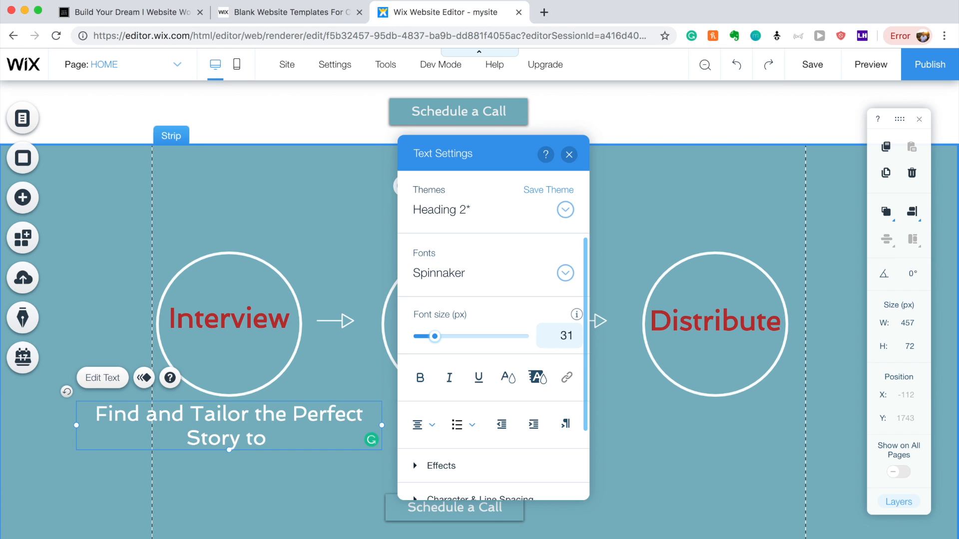
type("Support ")
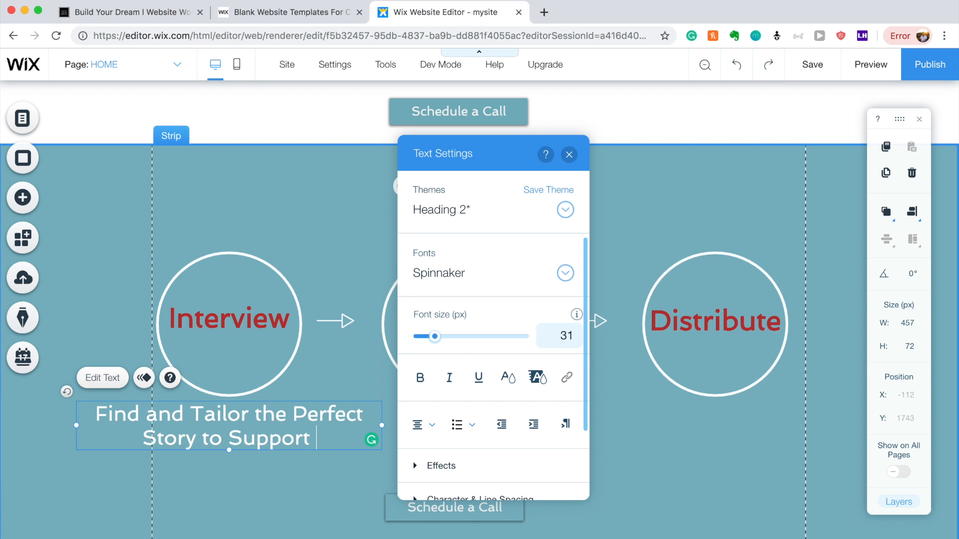
type("Your Brand")
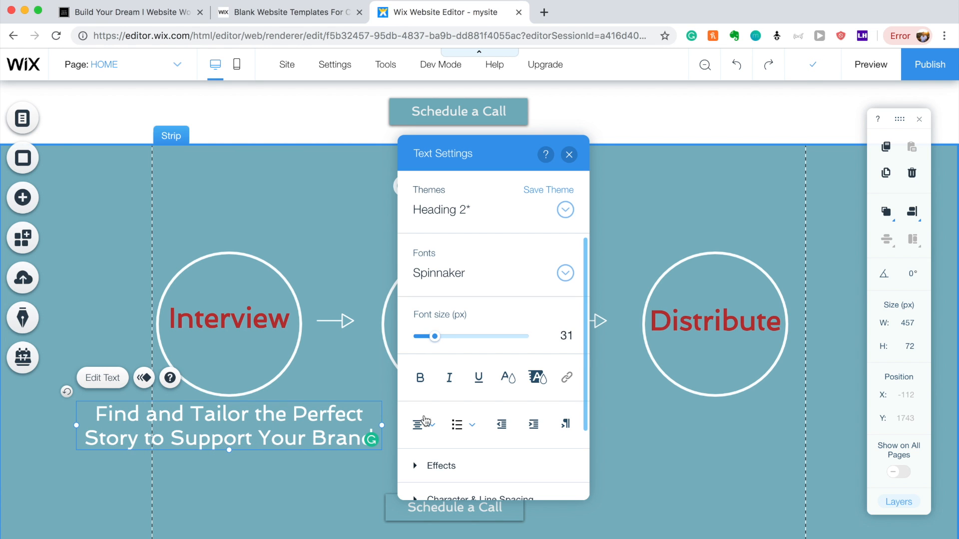
left_click(359, 509)
left_click(358, 418)
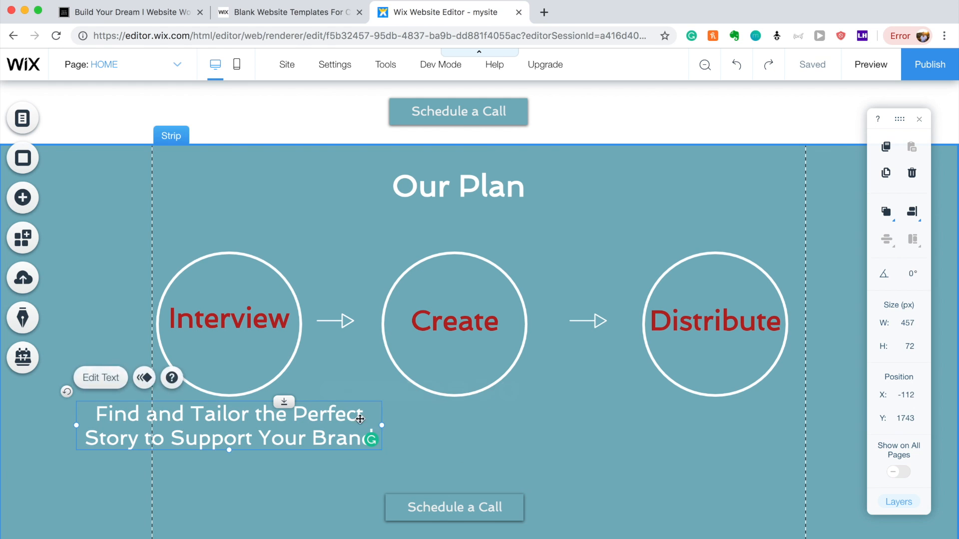
left_click_drag(381, 426, 264, 433)
double_click(264, 432)
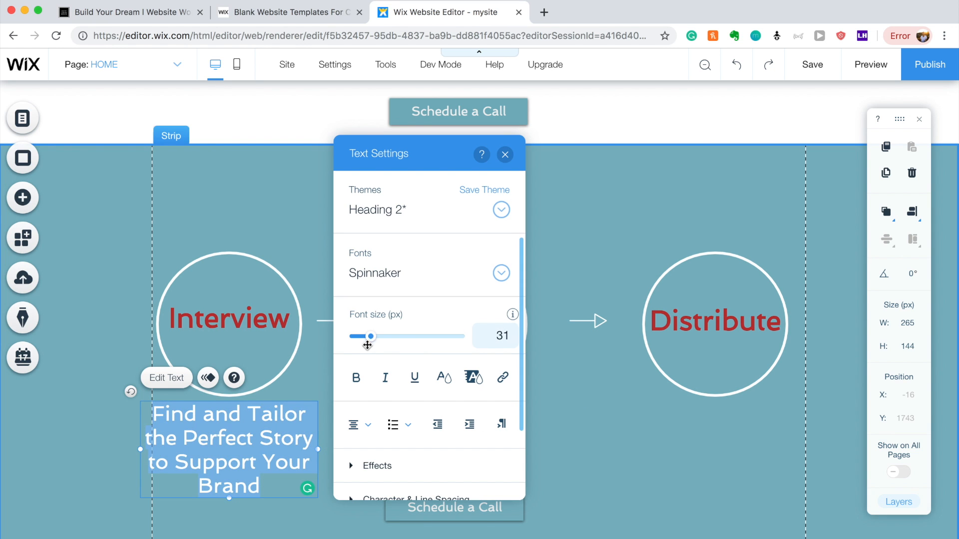
Reduce the Interview caption to 20 px, lower it slightly and narrow its box.
left_click_drag(365, 340, 359, 341)
left_click(278, 474)
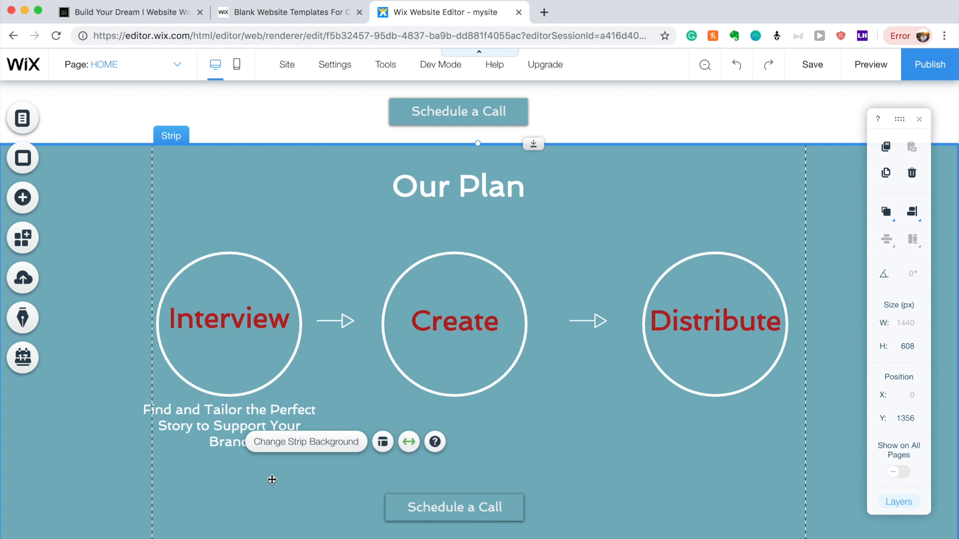
left_click_drag(232, 442, 229, 448)
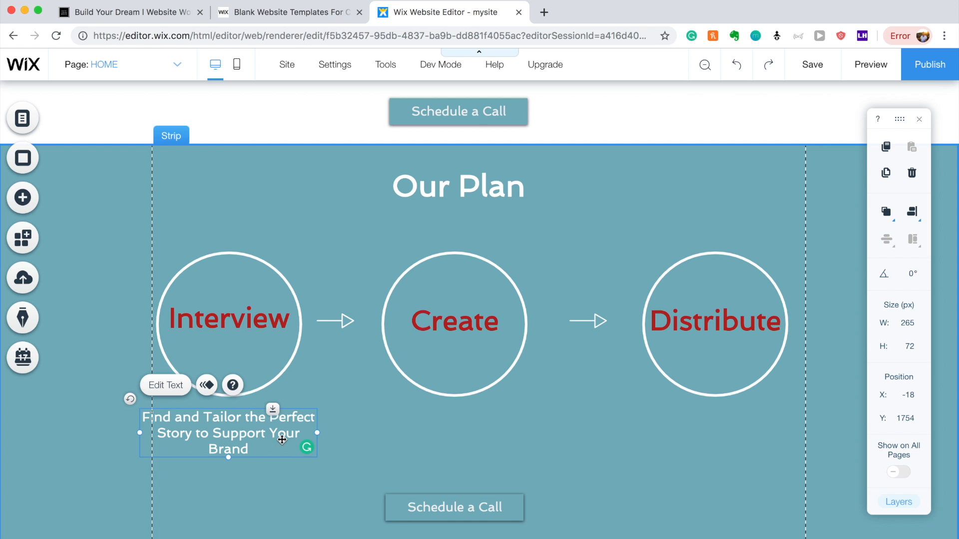
left_click_drag(313, 431, 303, 432)
left_click(250, 481)
Nudge the caption slightly right and place a copy beneath the Create circle.
left_click(219, 420)
left_click_drag(219, 419, 223, 419)
left_click(222, 502)
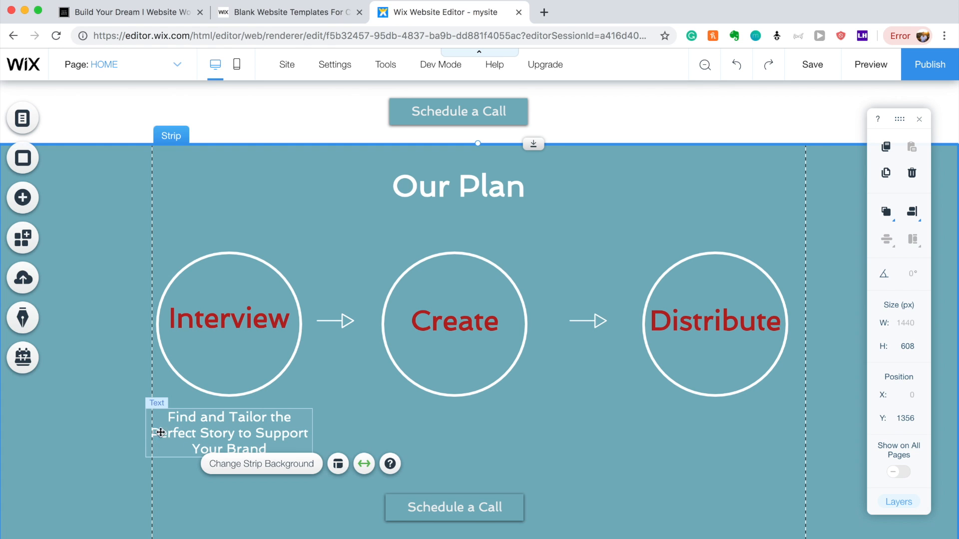
left_click(231, 431)
left_click_drag(231, 430, 457, 437)
Replace the copied caption's text with 'Create Beautiful Imagery to Tell The Story'.
double_click(457, 437)
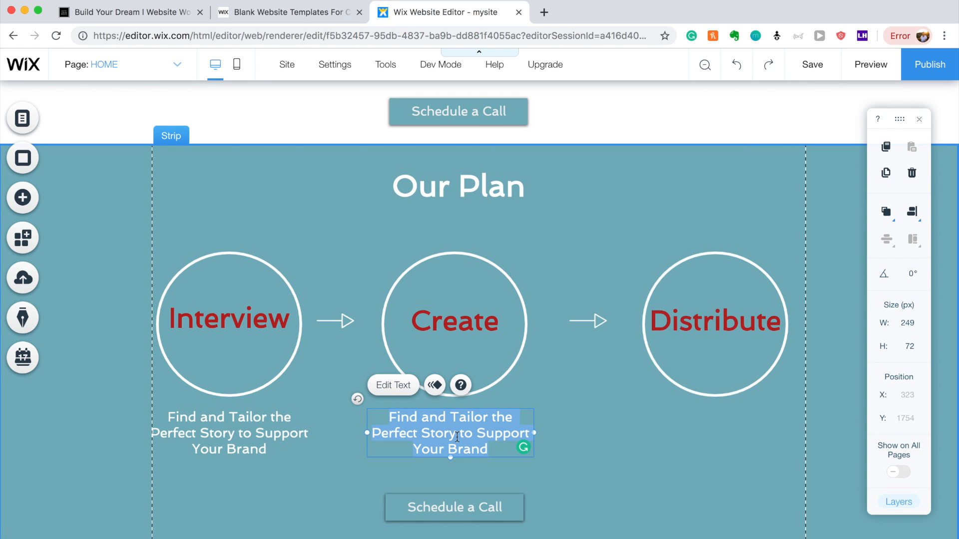
type("Create ")
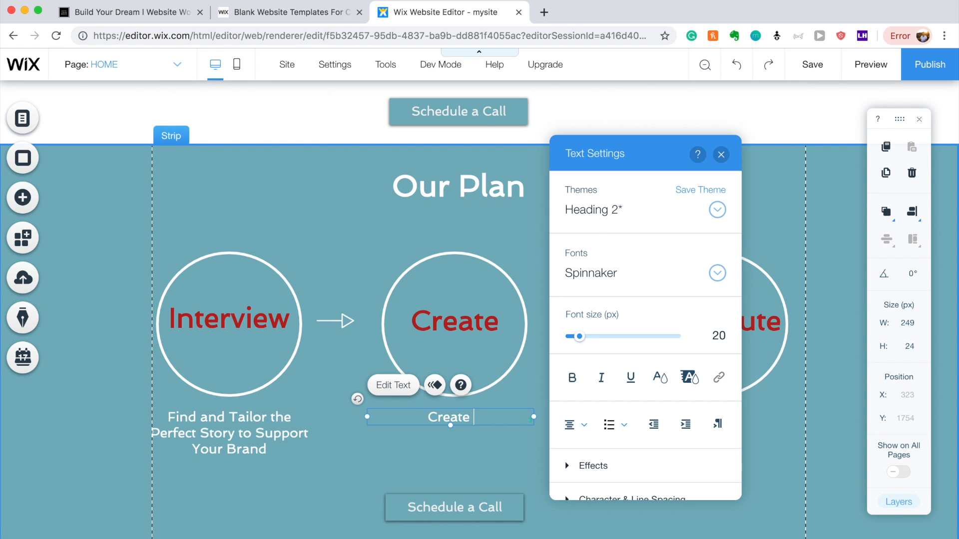
type("Beautiful ")
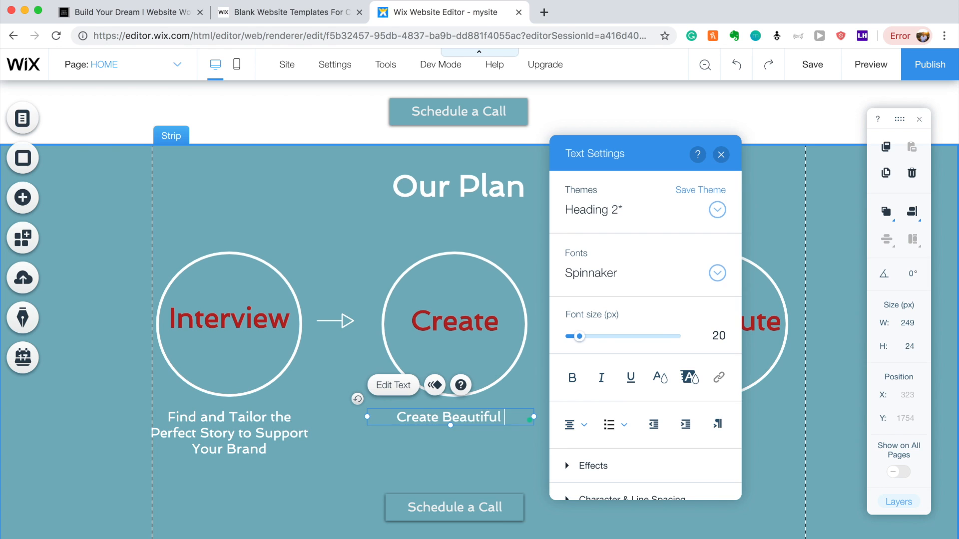
type("Imagery")
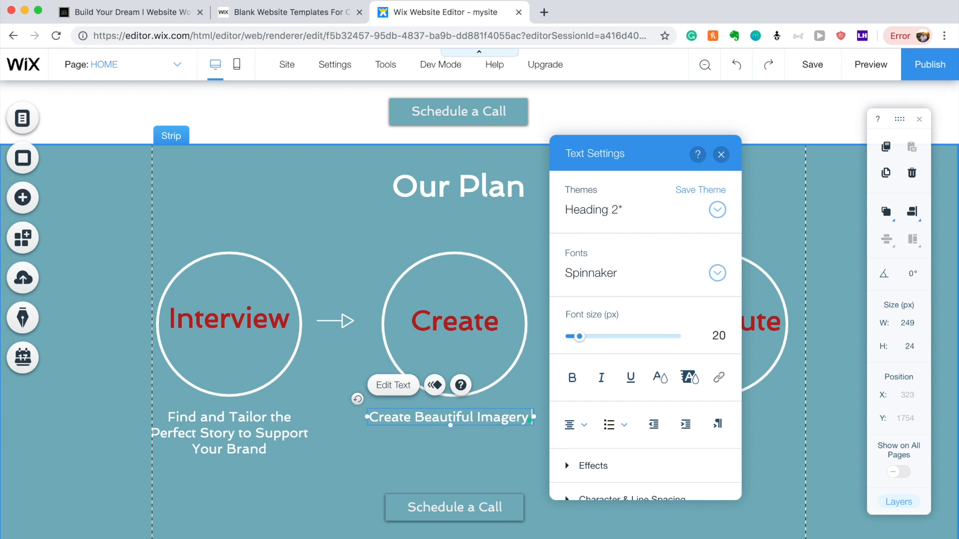
type(" to")
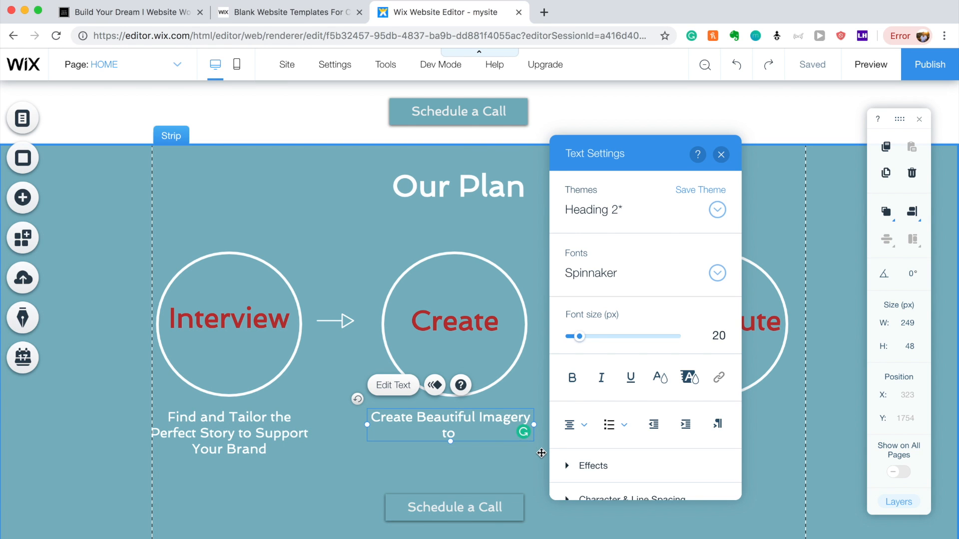
type("Com")
key("BackSpace")
key("BackSpace")
key("BackSpace")
type("Tell The ")
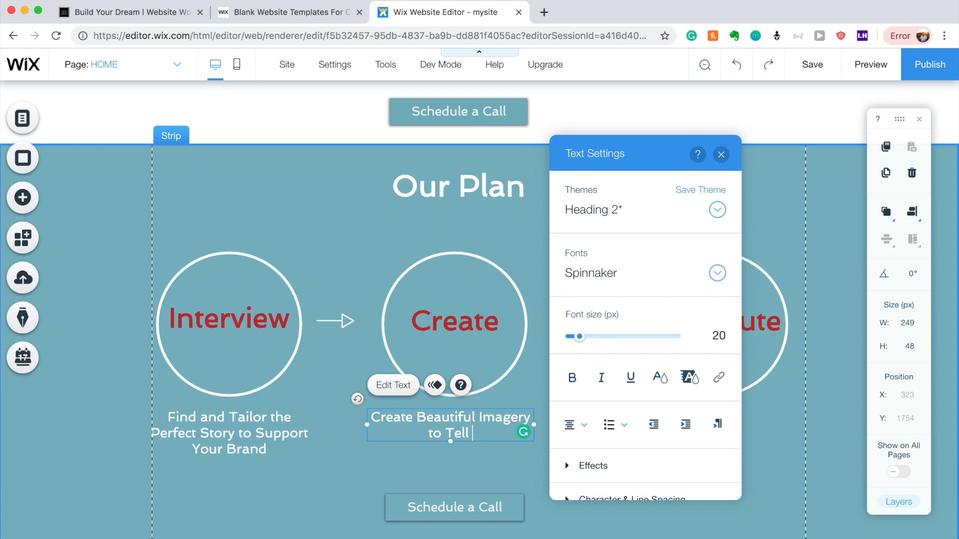
type("Story")
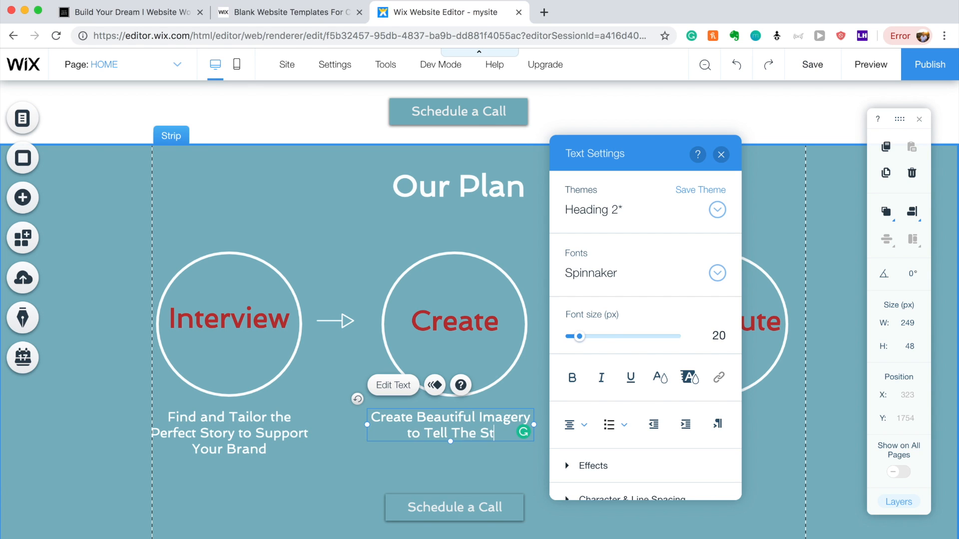
Lowercase 'the' in the caption and place a copy beneath the Distribute circle.
left_click(450, 431)
key("BackSpace")
type("t")
left_click(488, 452)
left_click(479, 427)
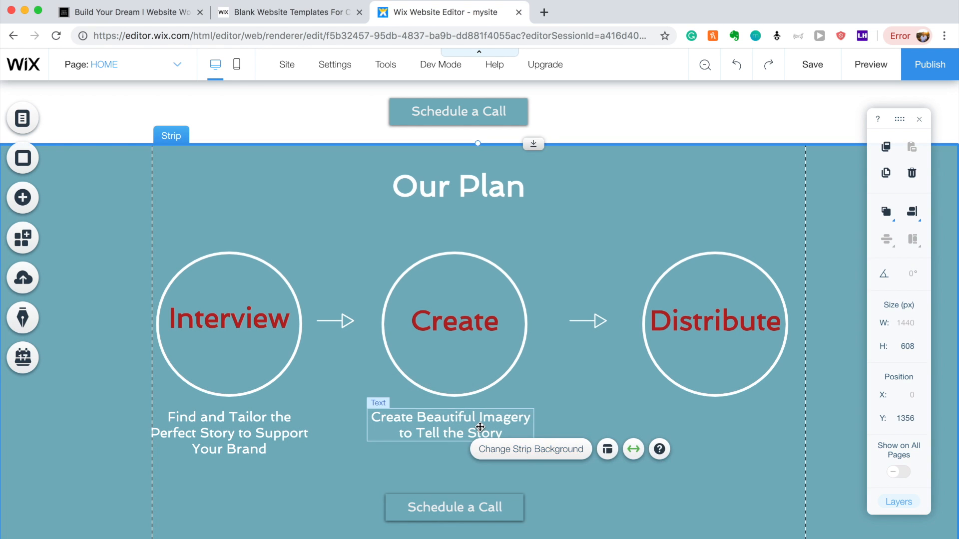
left_click_drag(465, 416, 727, 426)
Replace the Distribute caption's text with 'Get Your Story Infront of Your Target Audience'.
double_click(727, 425)
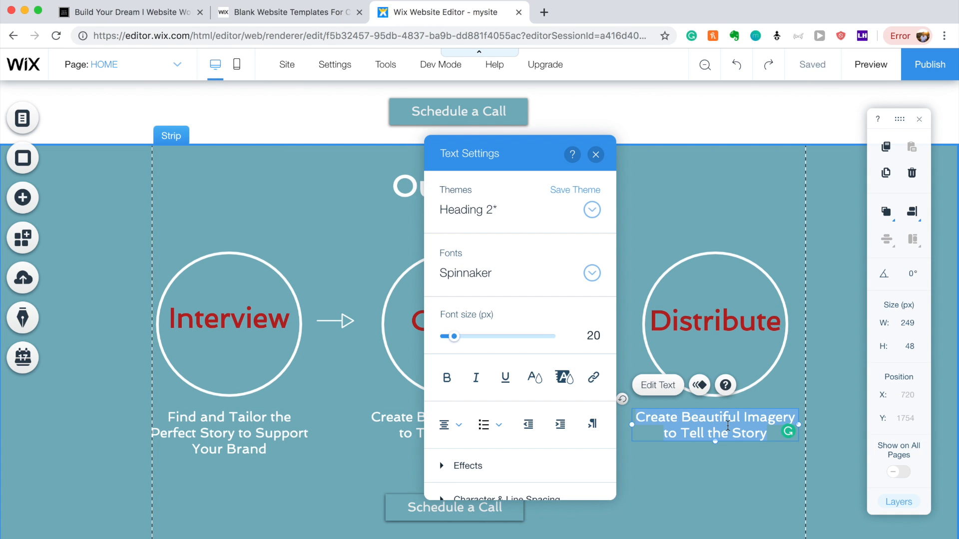
type("Get")
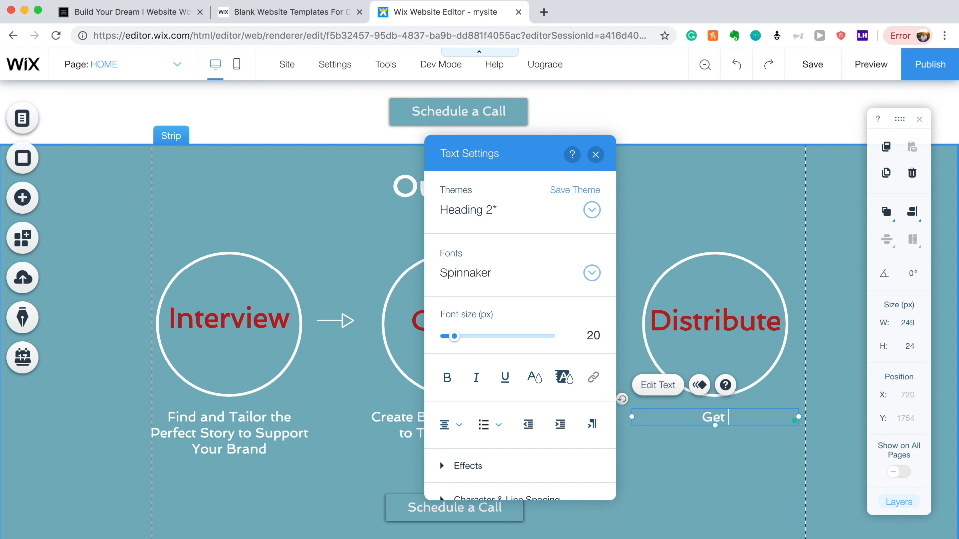
type(" Your Story Infront")
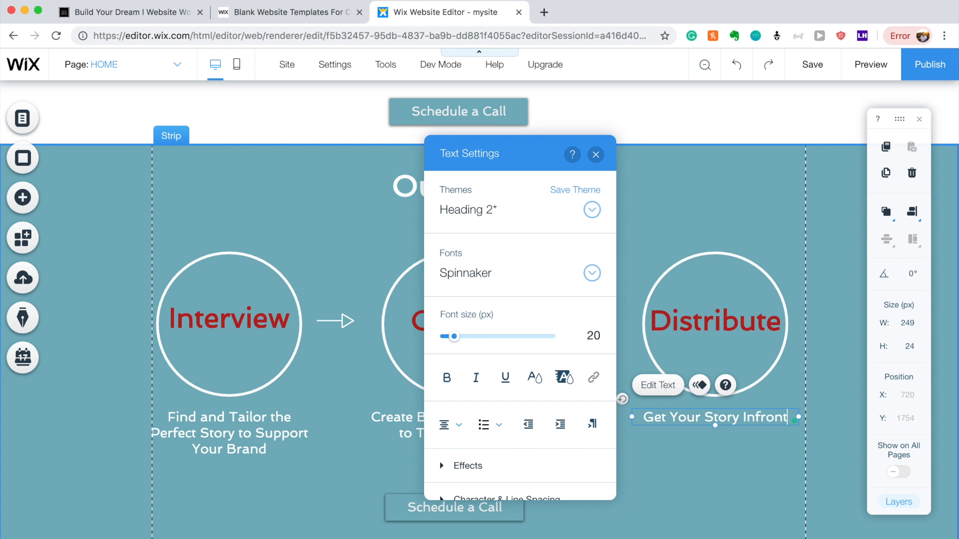
type(" of")
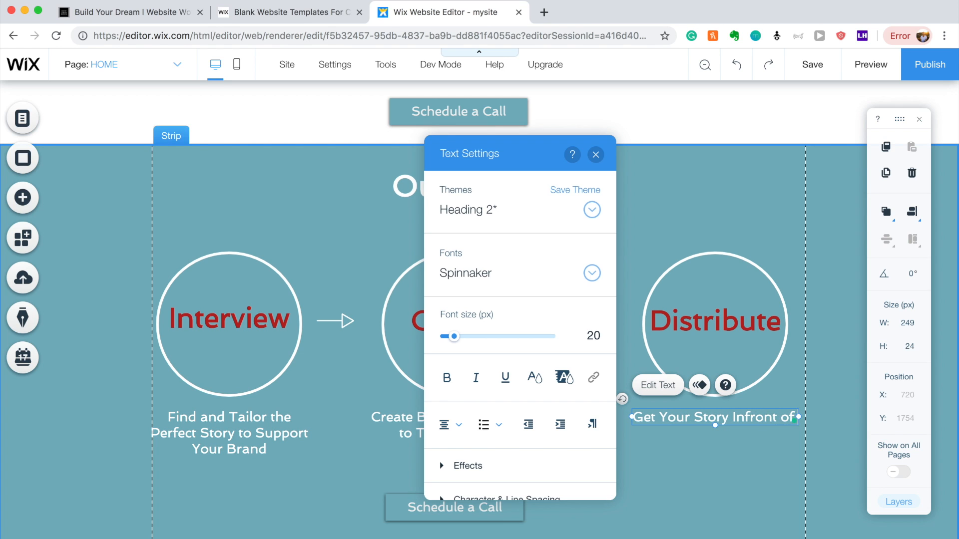
type(" Your Target Audience")
left_click(738, 478)
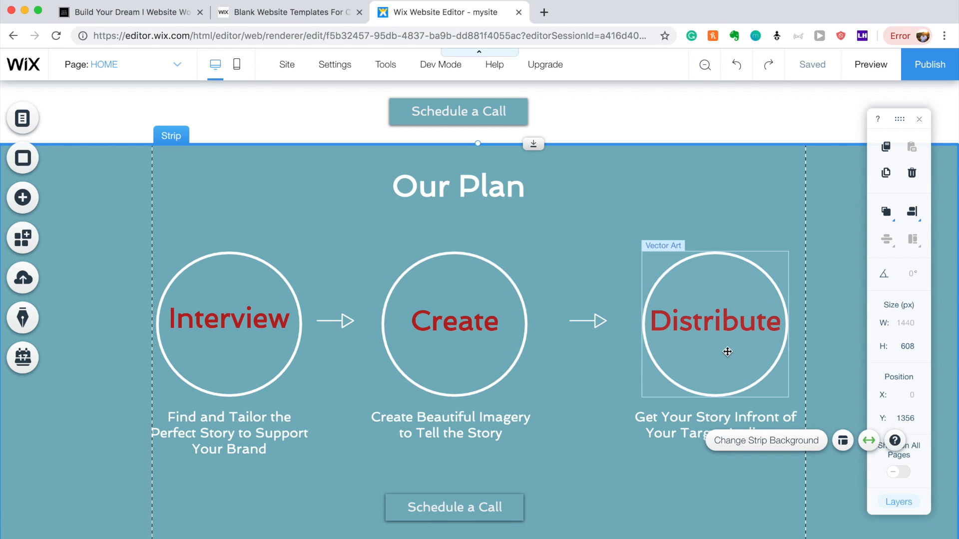
left_click(633, 519)
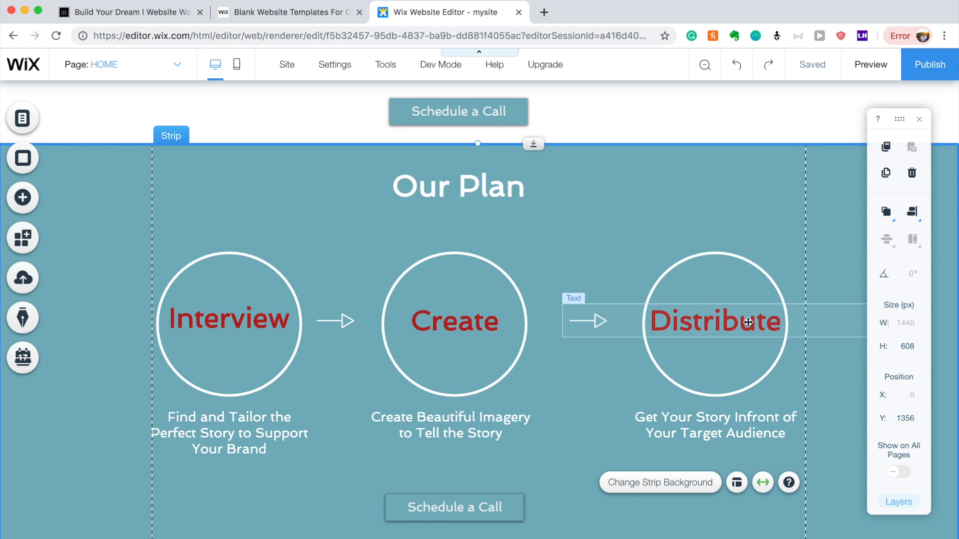
Shift the Distribute word, circle and caption right, and nudge the Create circle and word right.
left_click_drag(741, 325, 749, 325)
left_click(719, 262)
left_click_drag(725, 261, 735, 261)
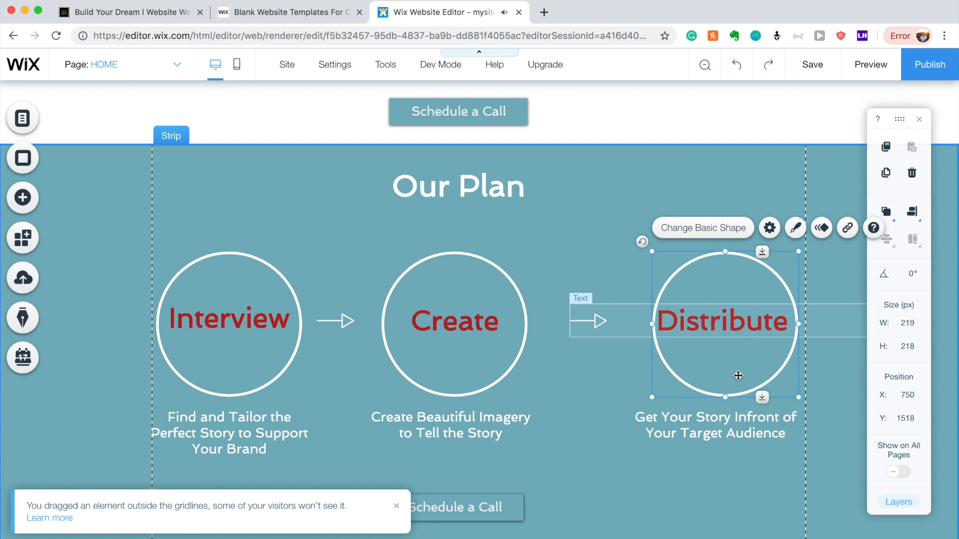
left_click_drag(726, 428, 731, 428)
left_click(599, 385)
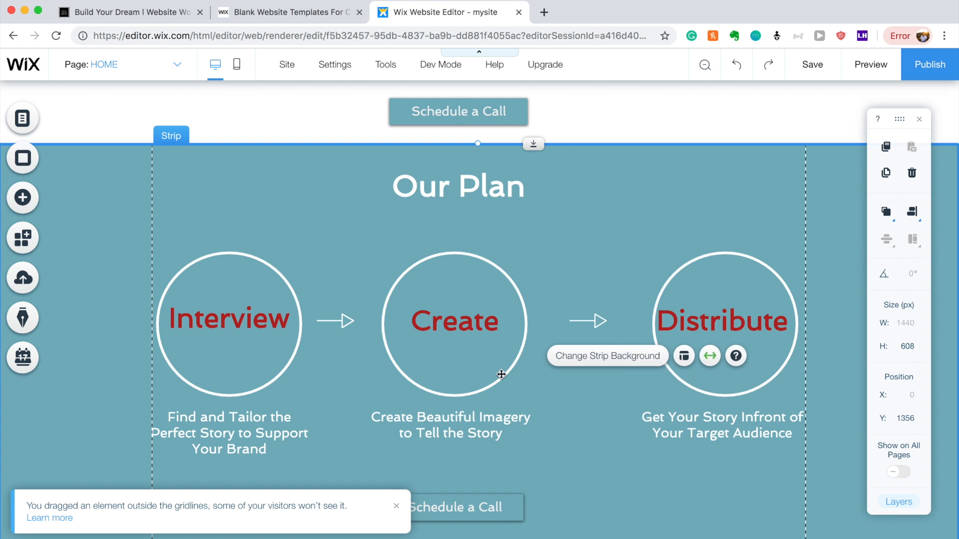
left_click(457, 349)
left_click_drag(458, 349, 462, 320)
left_click_drag(477, 435, 488, 435)
left_click(648, 526)
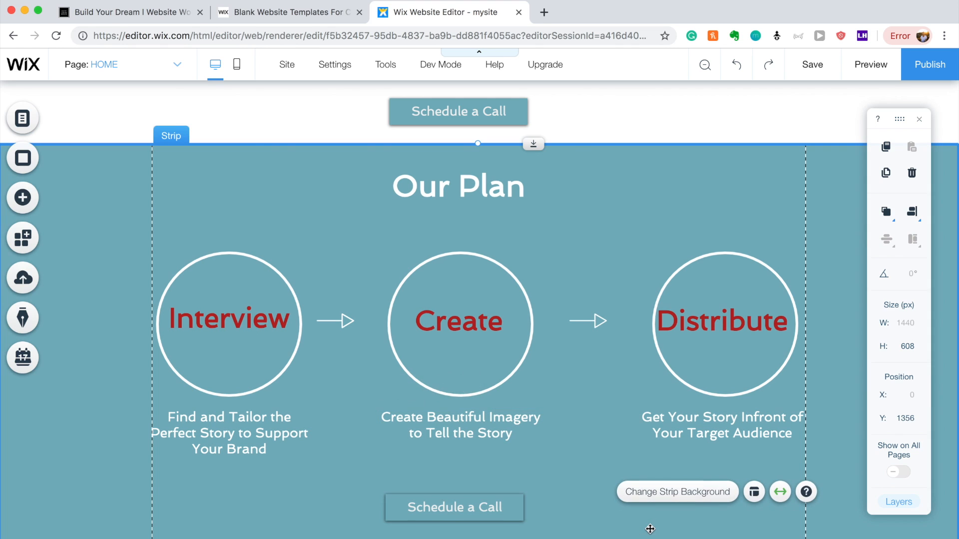
Nudge the arrows, centre circle and Create Beautiful Imagery caption into line.
scroll(607, 419, "down", 1)
left_click_drag(475, 482, 484, 484)
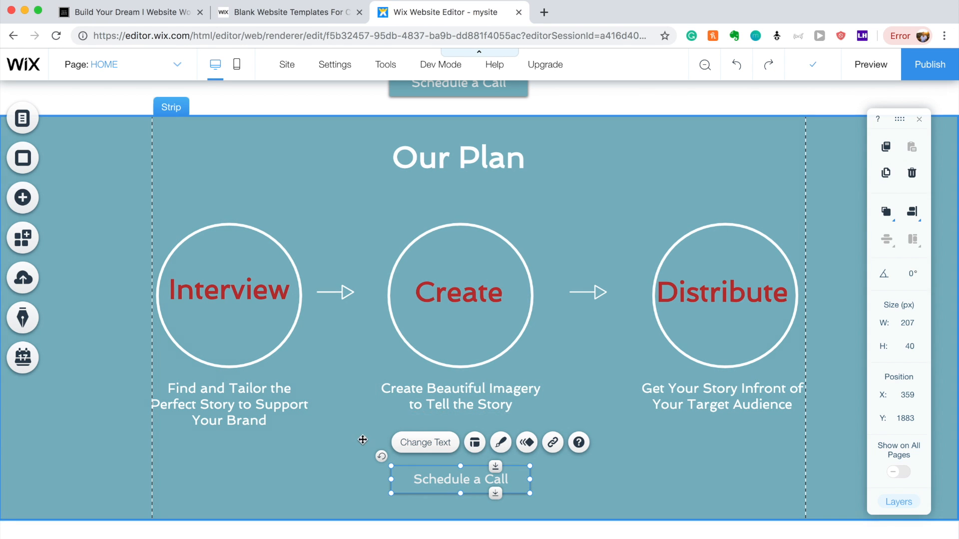
left_click_drag(480, 296, 487, 296)
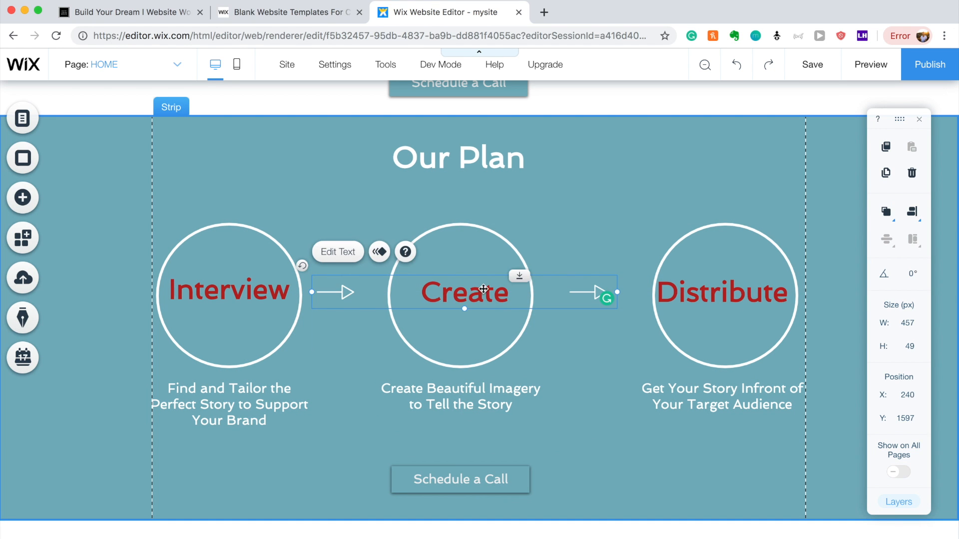
left_click_drag(464, 253, 476, 253)
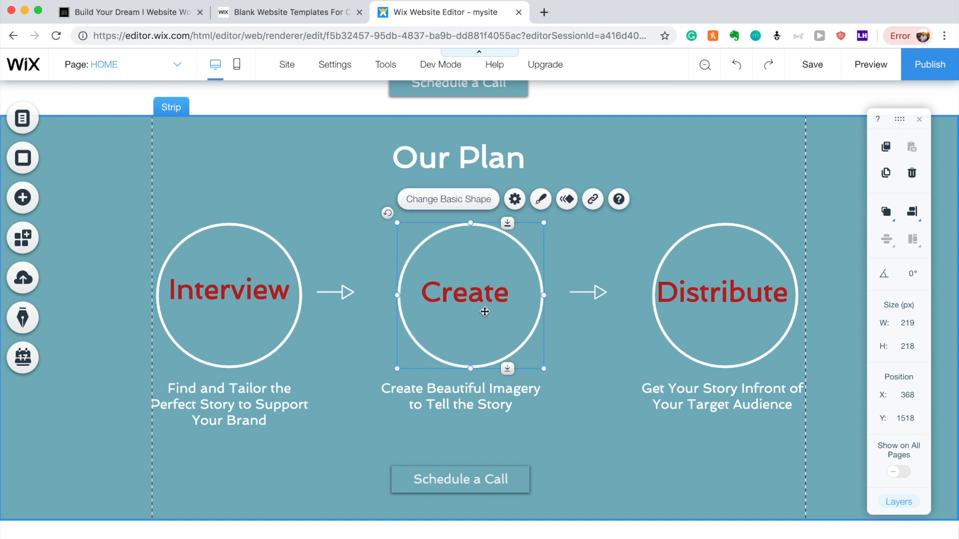
left_click(487, 406)
left_click_drag(488, 406, 492, 406)
left_click(632, 485)
left_click_drag(579, 297, 575, 298)
left_click(625, 417)
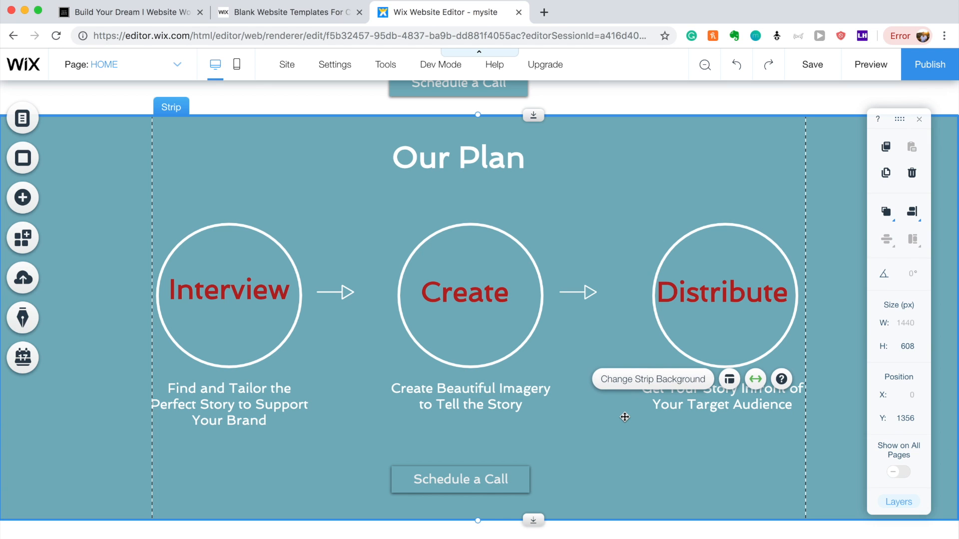
Move the Distribute circle, text and caption slightly left; centre the Schedule a Call button and Our Plan heading.
left_click_drag(678, 326, 664, 327)
left_click_drag(693, 298, 688, 296)
left_click_drag(717, 403, 709, 404)
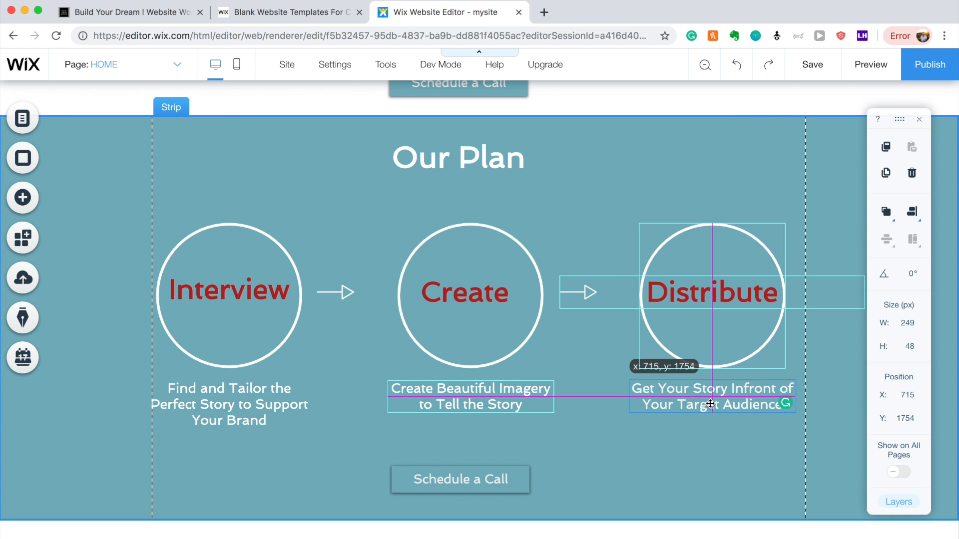
left_click(727, 486)
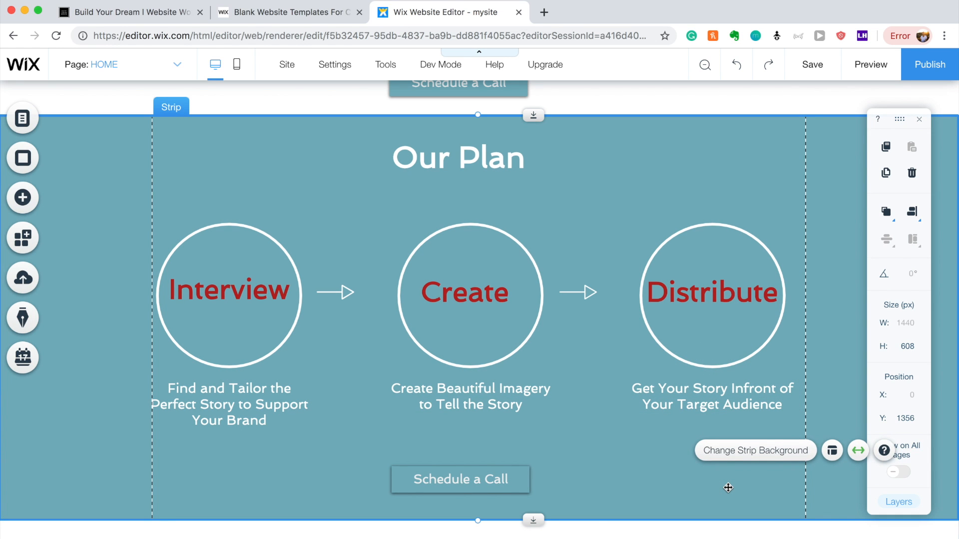
left_click_drag(460, 488, 480, 487)
left_click_drag(478, 157, 484, 157)
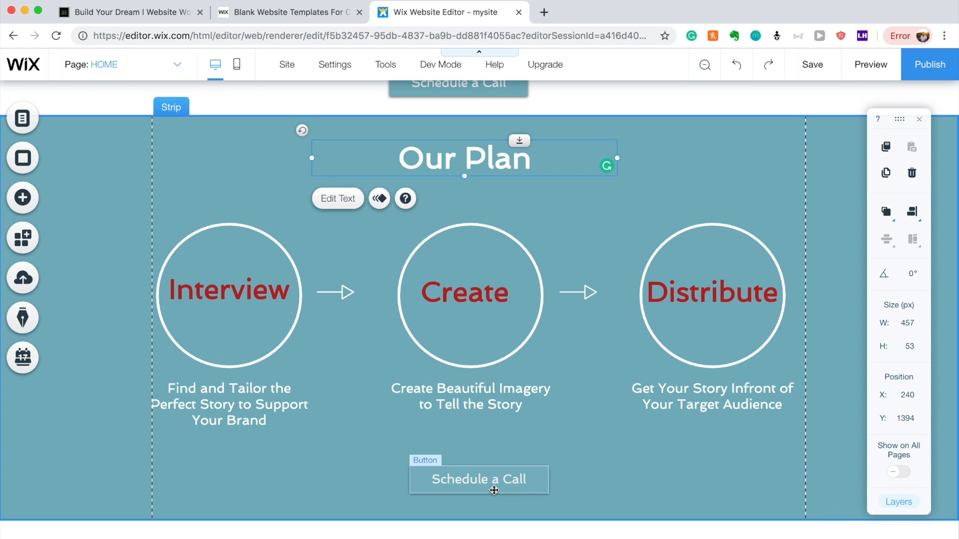
double_click(493, 490)
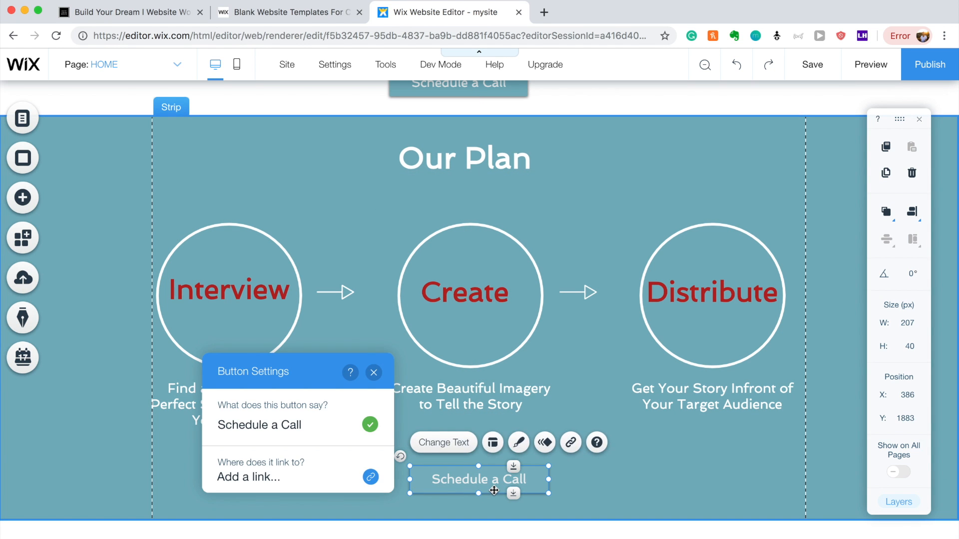
Fill the Schedule a Call button with the red swatch from My Colors.
left_click(519, 442)
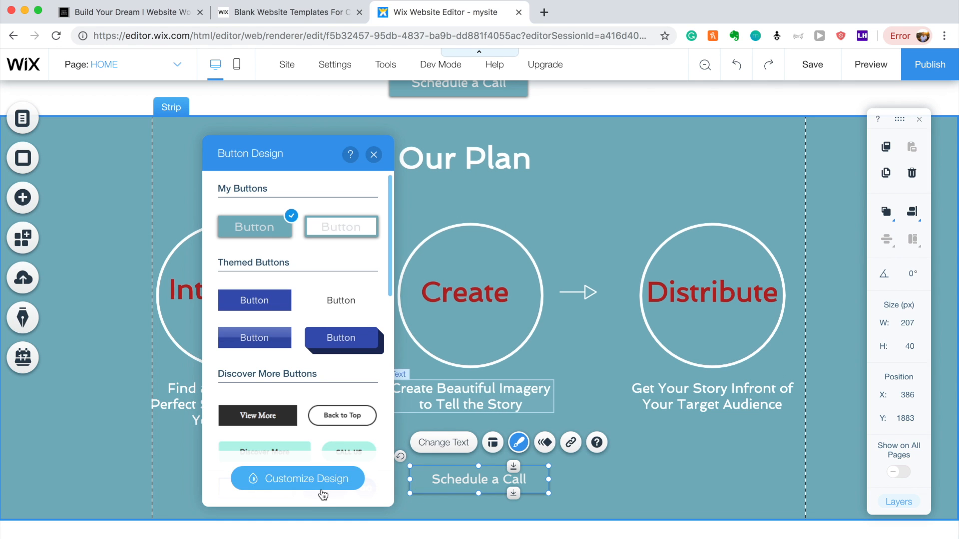
left_click(322, 492)
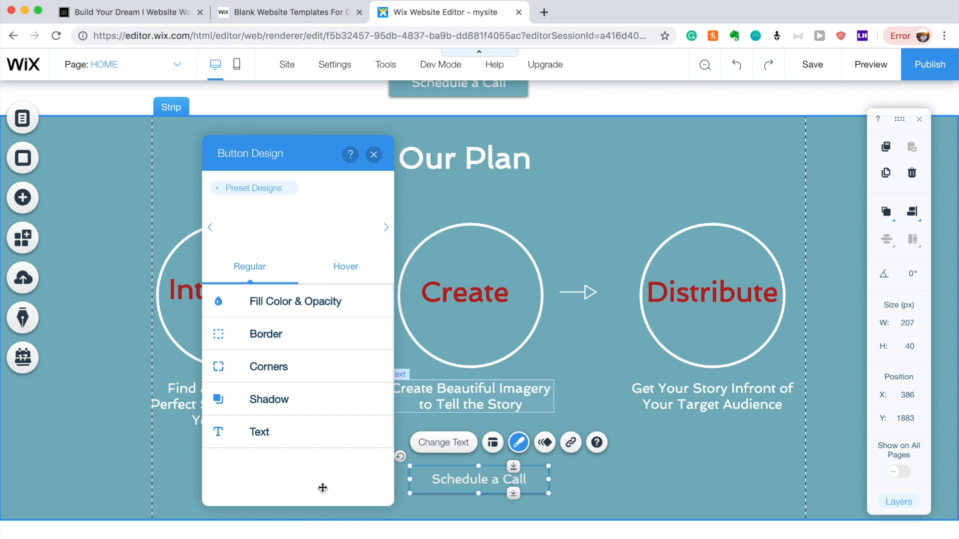
left_click(323, 317)
left_click(369, 349)
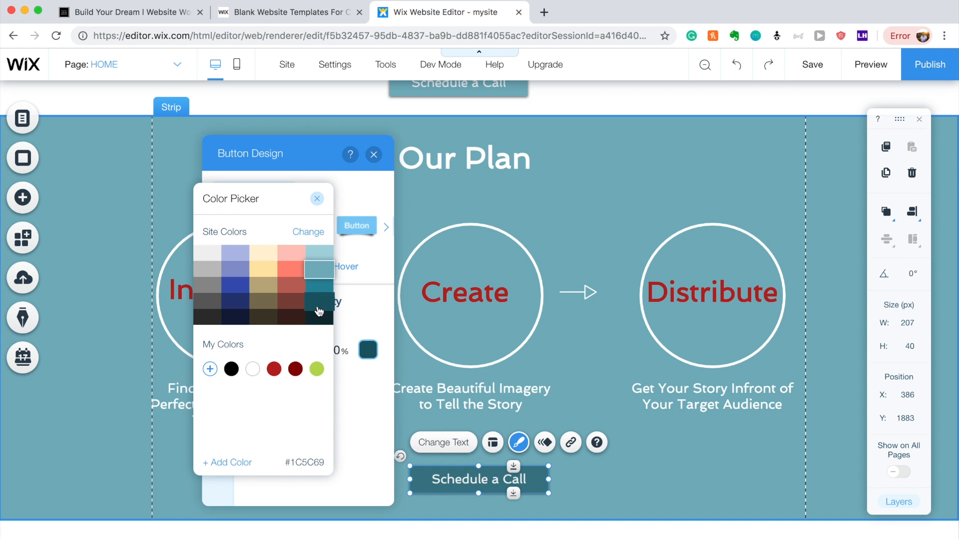
left_click(278, 373)
left_click(623, 394)
left_click(623, 394)
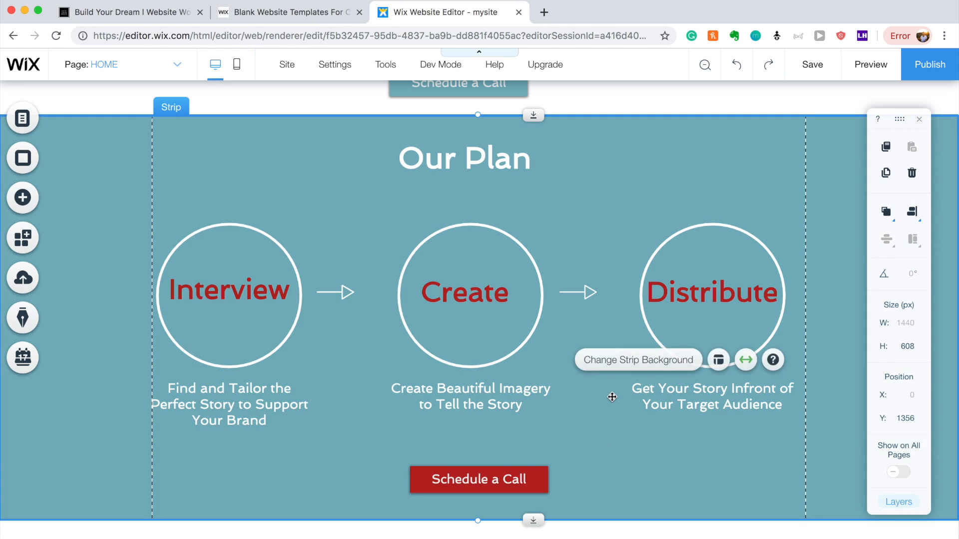
Nudge the red button slightly left and recheck its design options.
left_click_drag(521, 486, 516, 487)
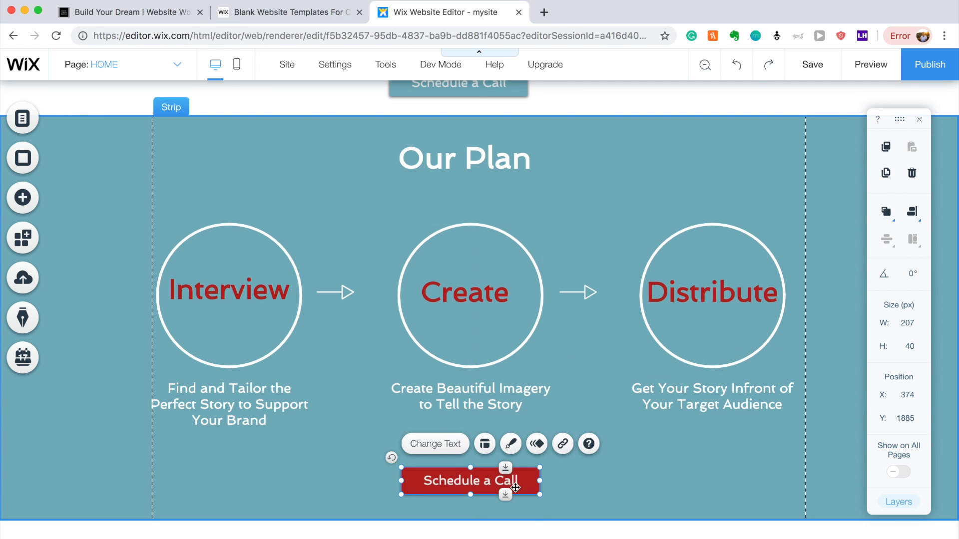
left_click(510, 444)
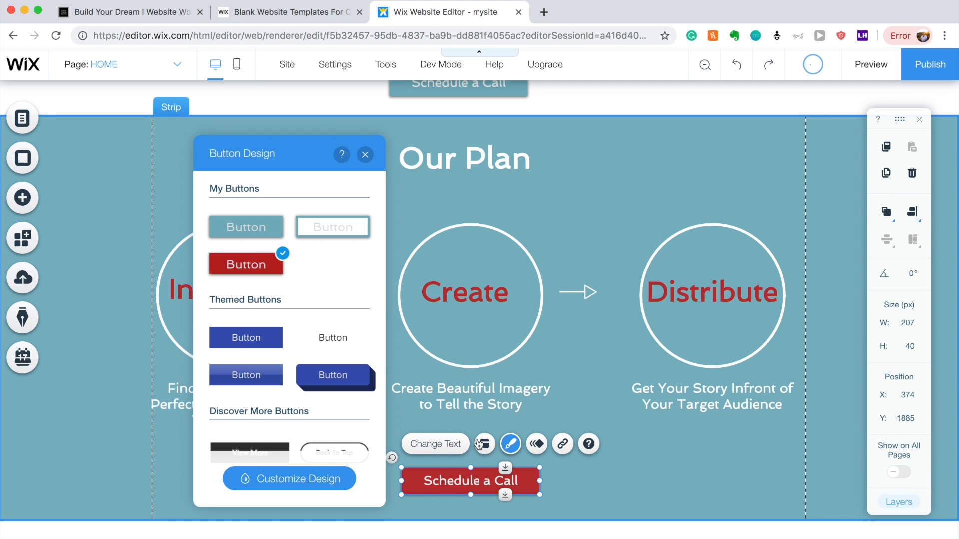
left_click(294, 478)
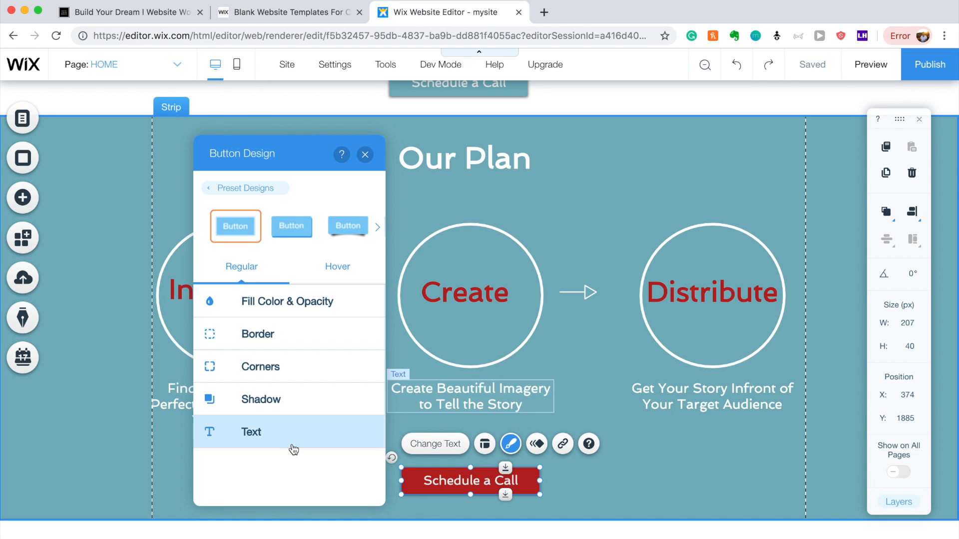
left_click(653, 483)
left_click(483, 486)
Change the red button's label in the Our Plan strip to 'Start Today'.
double_click(484, 487)
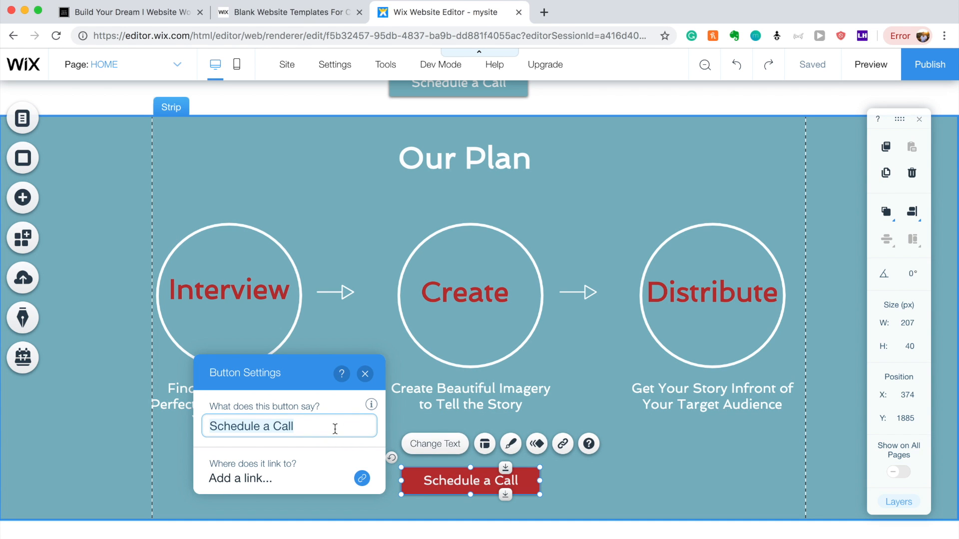
type("Start Today")
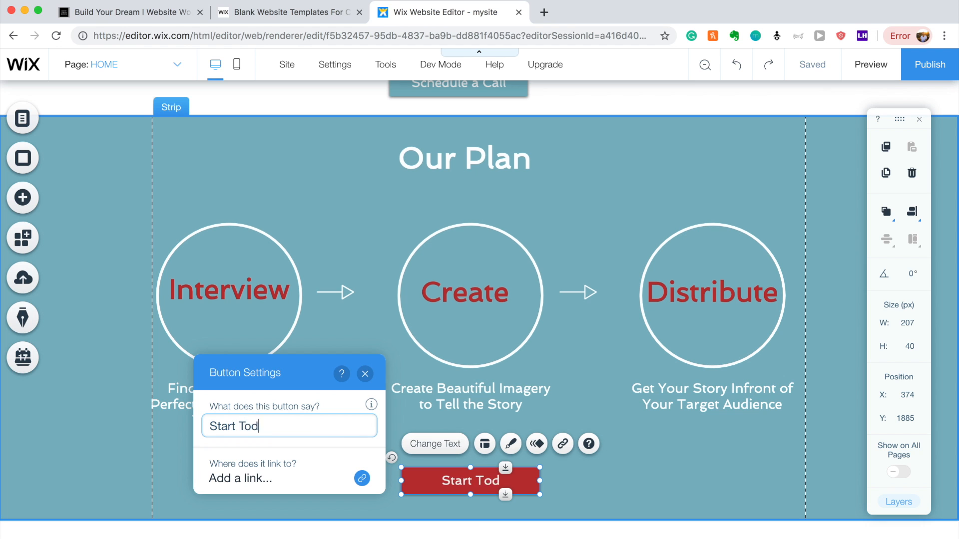
left_click(644, 483)
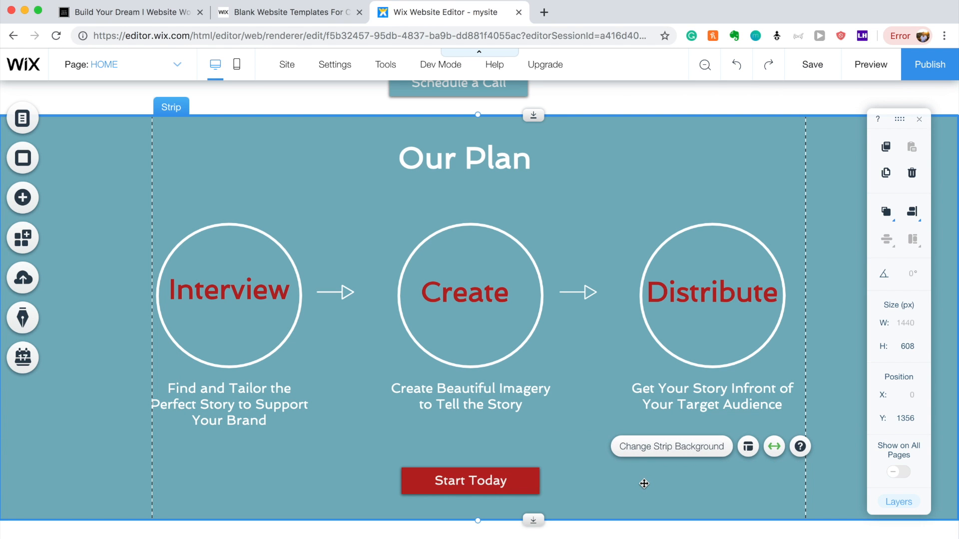
Scroll up and down the page to review the finished Our Plan strip.
scroll(475, 349, "up", 2)
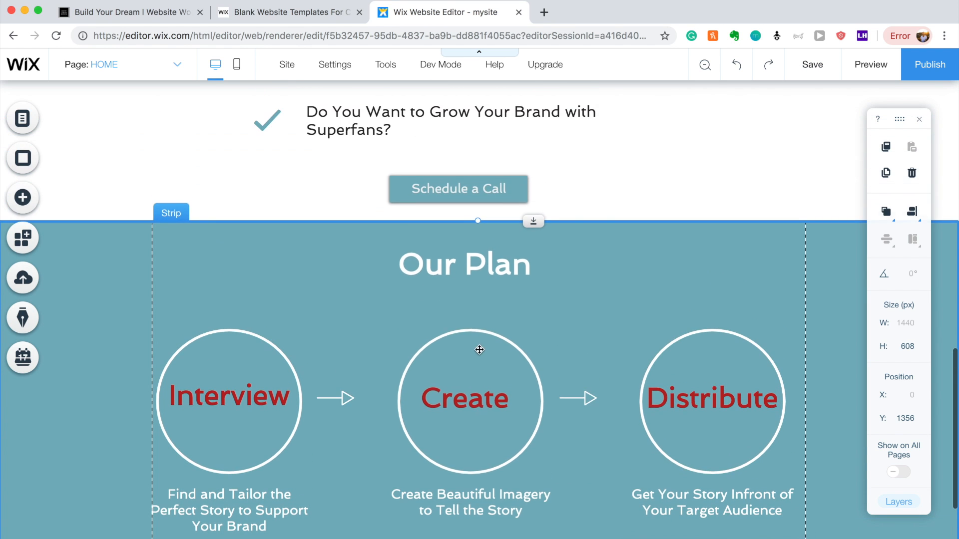
scroll(492, 188, "up", 8)
scroll(492, 187, "up", 5)
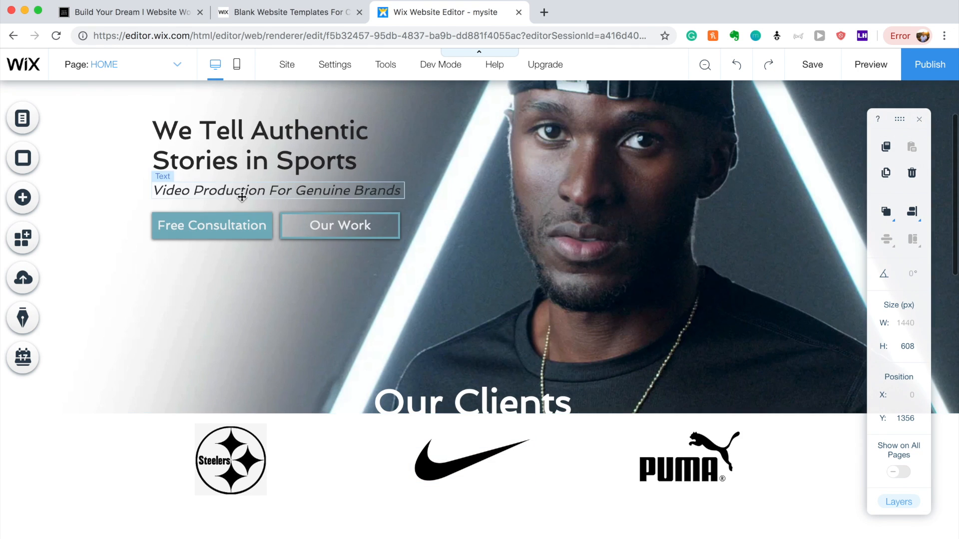
scroll(349, 229, "down", 5)
scroll(384, 234, "down", 10)
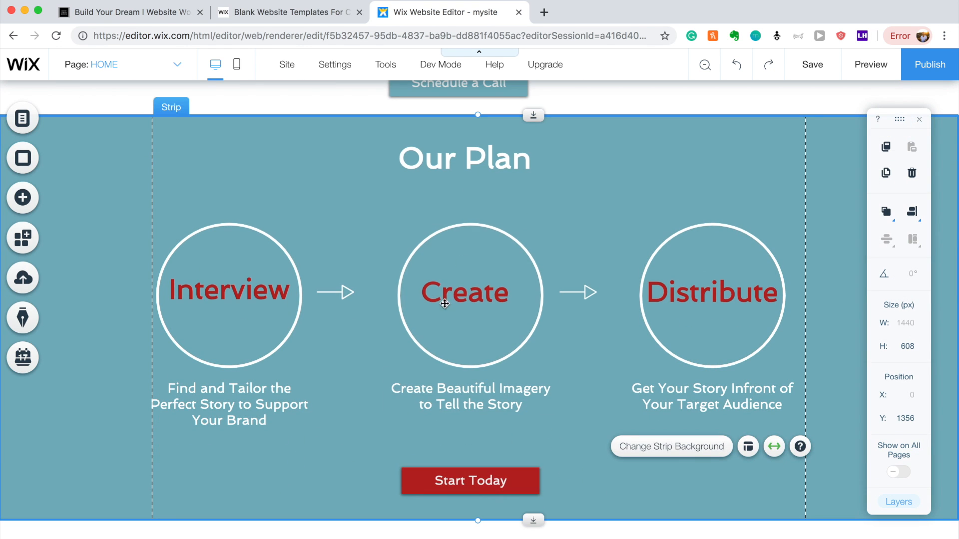
scroll(492, 162, "up", 1)
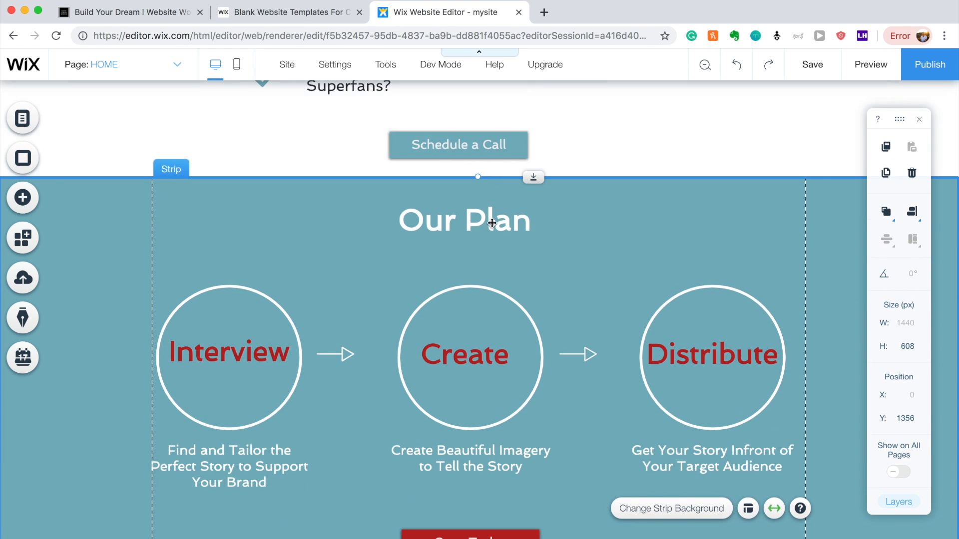
scroll(492, 225, "up", 1)
scroll(491, 225, "up", 1)
left_click_drag(490, 209, 504, 215)
left_click(642, 284)
scroll(643, 288, "down", 3)
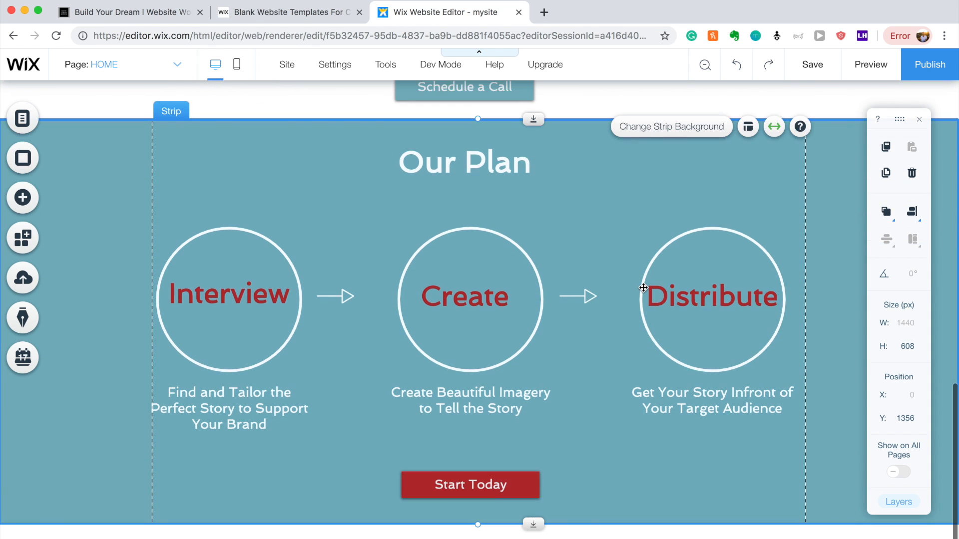
scroll(643, 288, "up", 1)
scroll(643, 288, "up", 10)
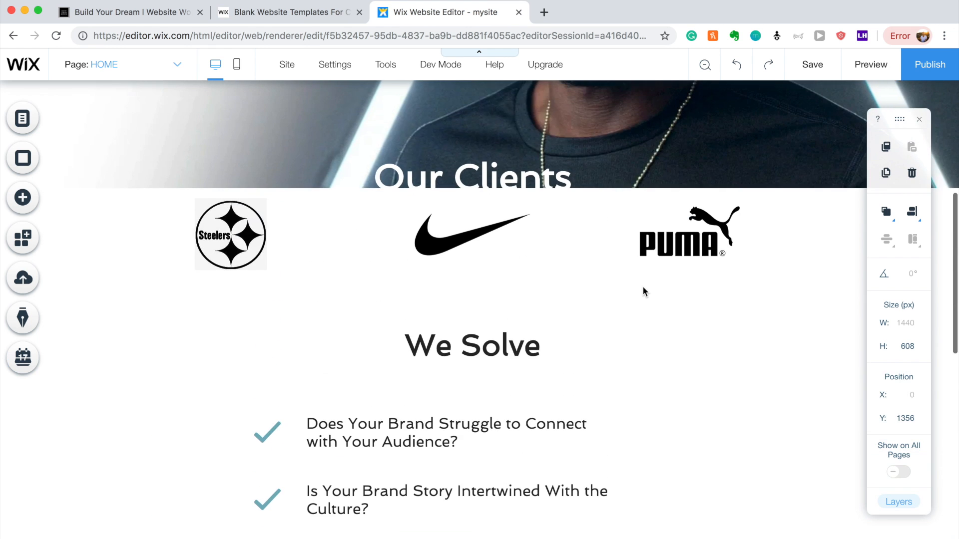
scroll(643, 288, "down", 4)
scroll(568, 323, "up", 10)
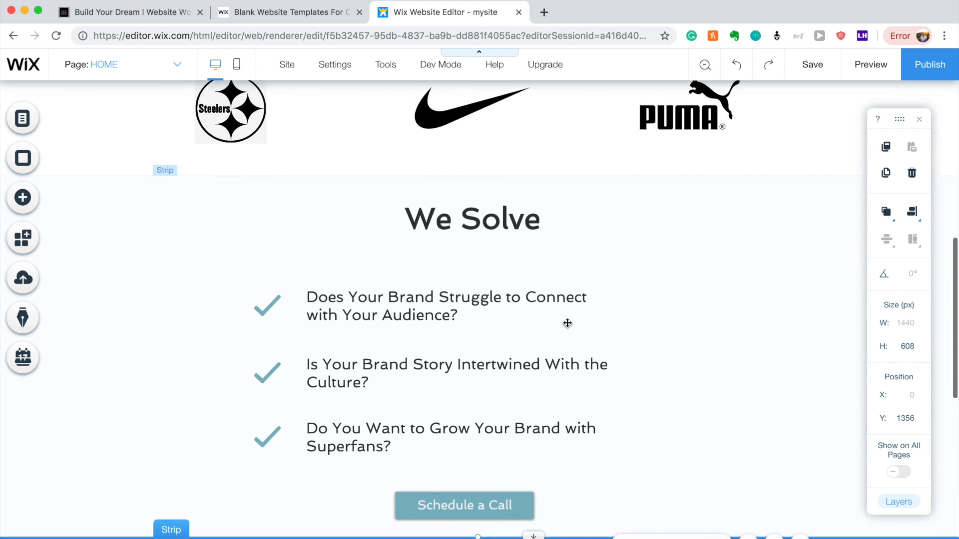
scroll(567, 323, "down", 14)
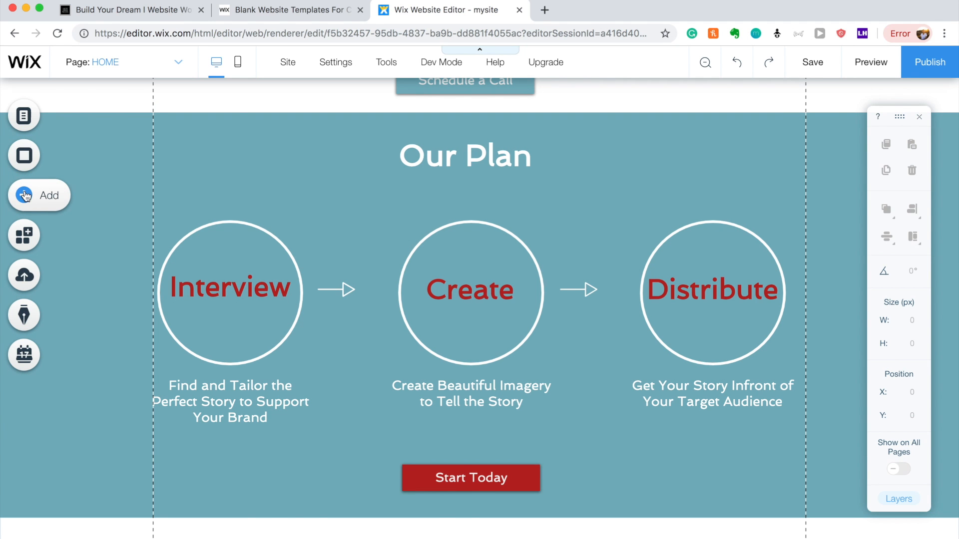
Add a new classic strip below the Our Plan section.
left_click(59, 201)
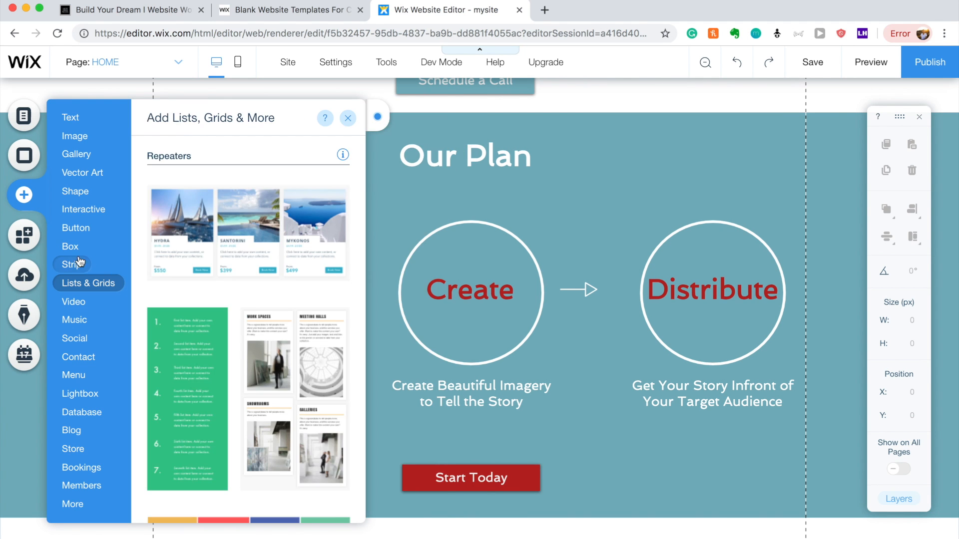
mouse_move(75, 264)
scroll(362, 241, "down", 10)
left_click(177, 225)
left_click(332, 229)
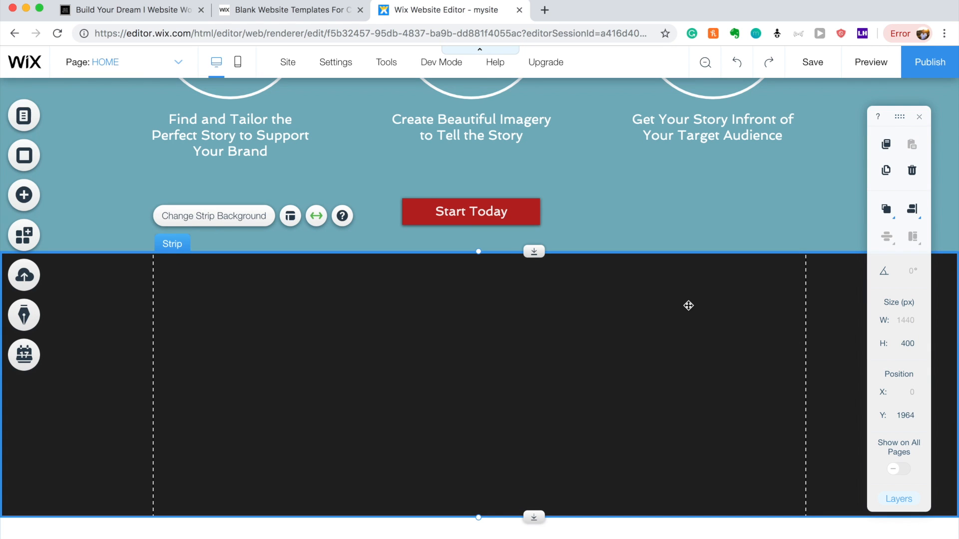
Make the new strip's background white and shorten it to 332 px tall.
left_click(252, 224)
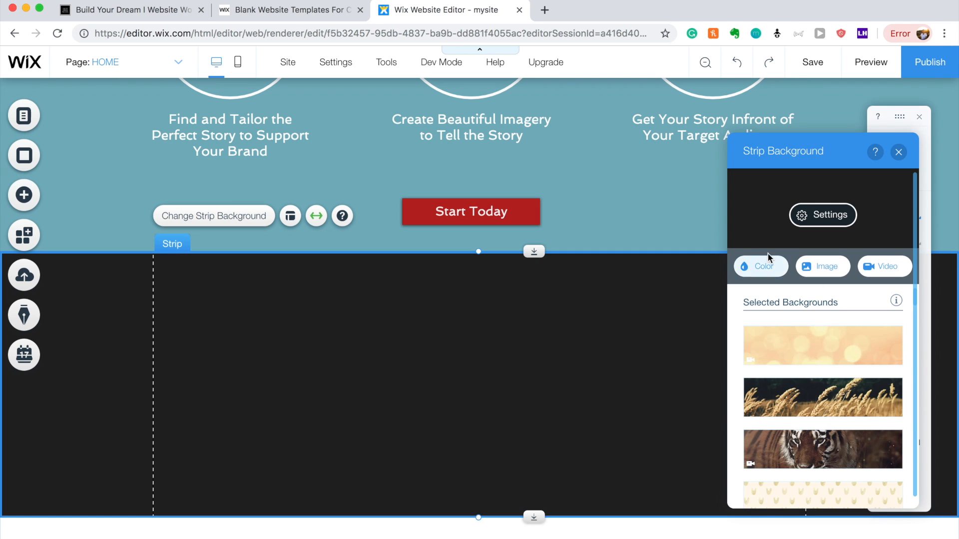
left_click(747, 265)
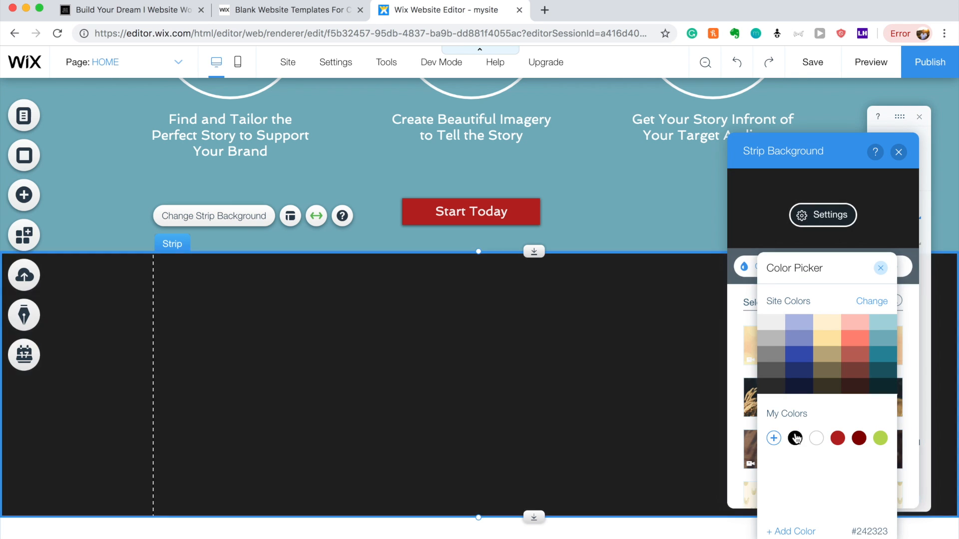
left_click(813, 440)
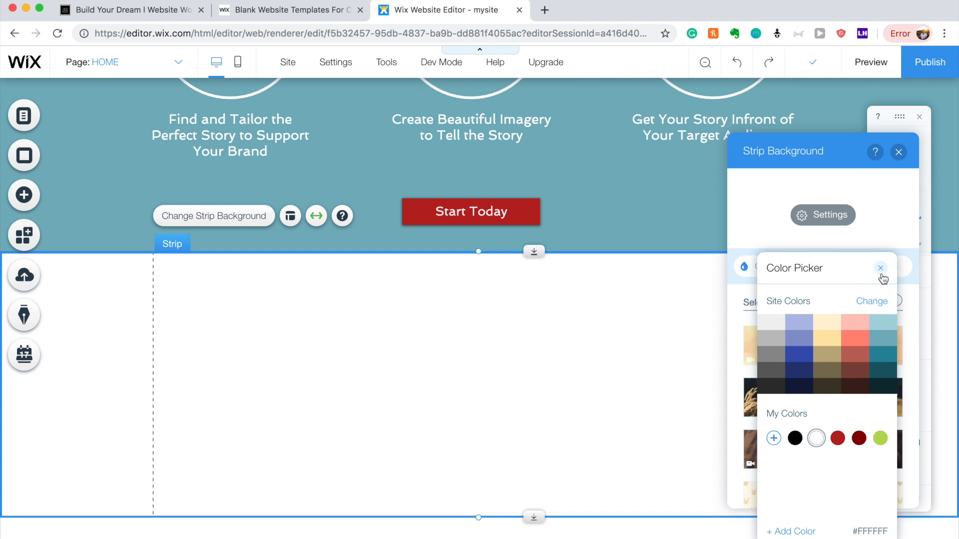
left_click(881, 270)
left_click(899, 152)
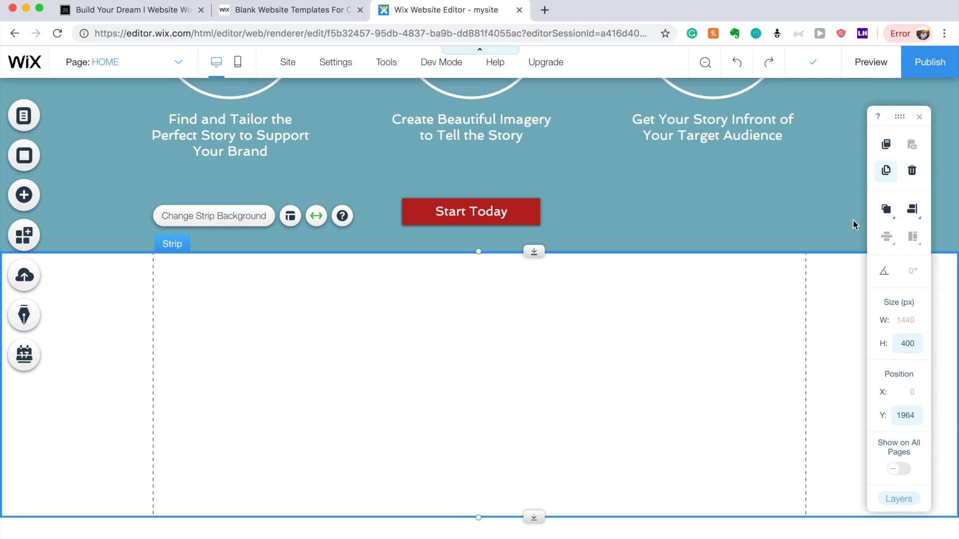
left_click_drag(476, 519, 477, 479)
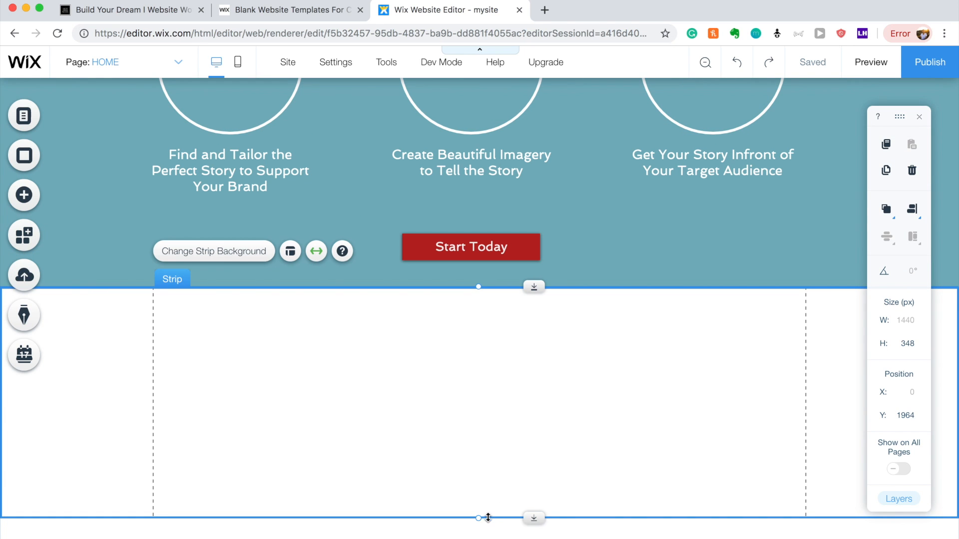
left_click_drag(482, 517, 482, 505)
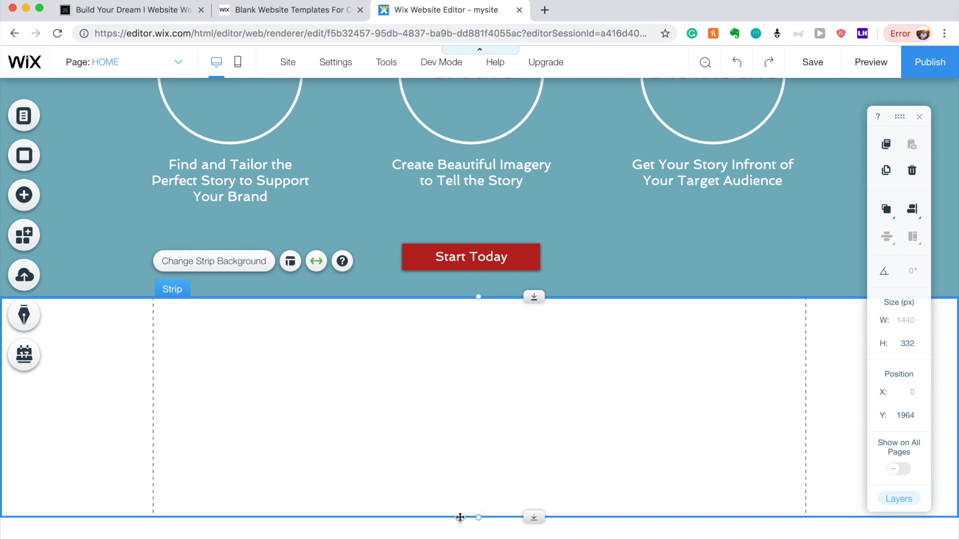
Open the full vector art library from the Add elements panel.
left_click(26, 203)
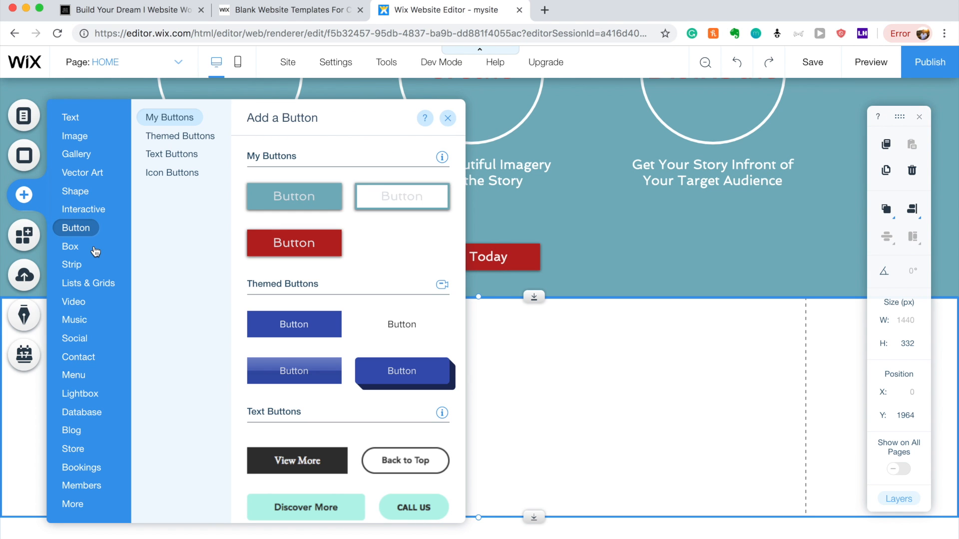
mouse_move(87, 207)
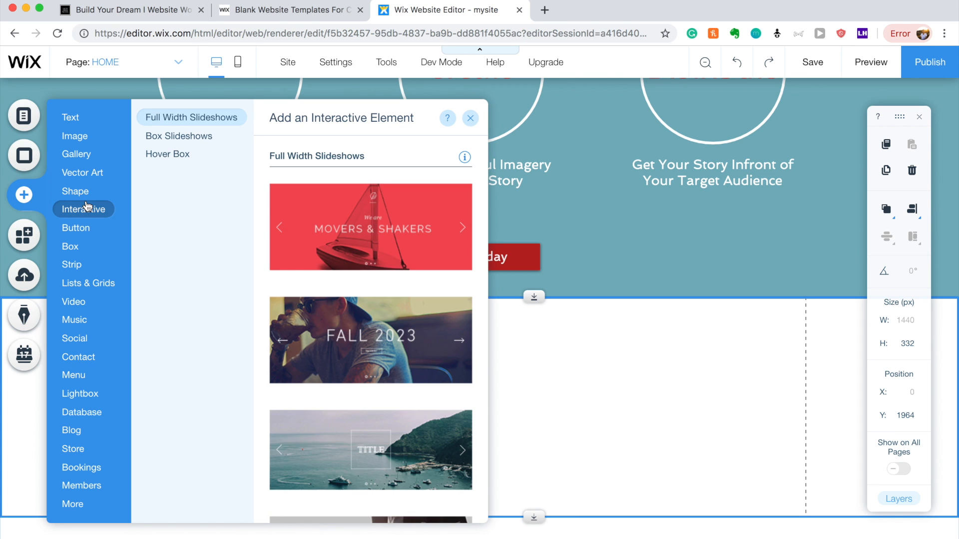
mouse_move(82, 265)
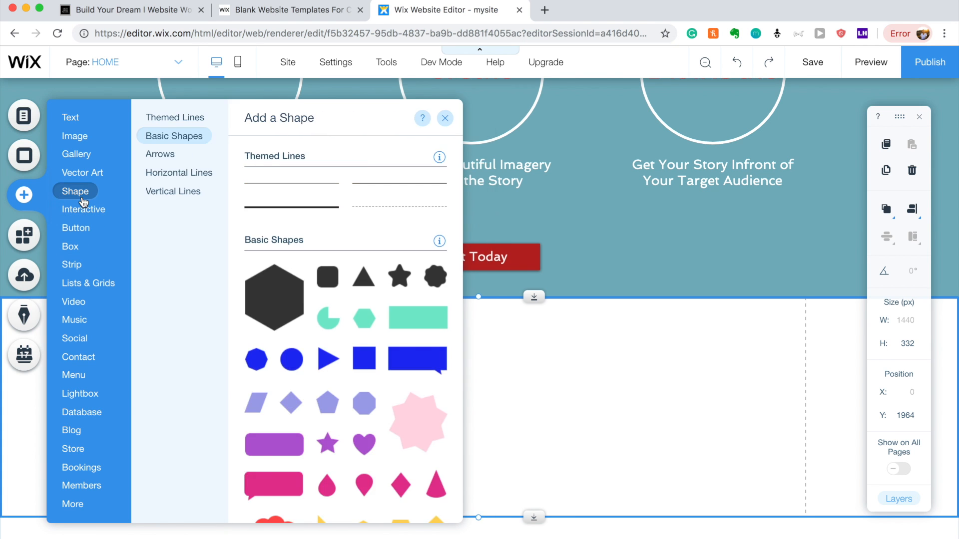
scroll(355, 274, "down", 15)
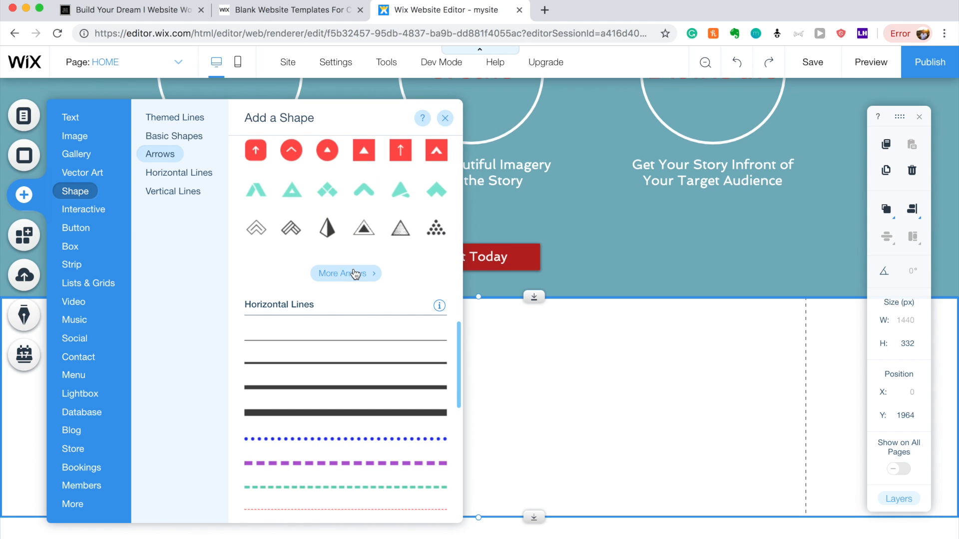
left_click(355, 274)
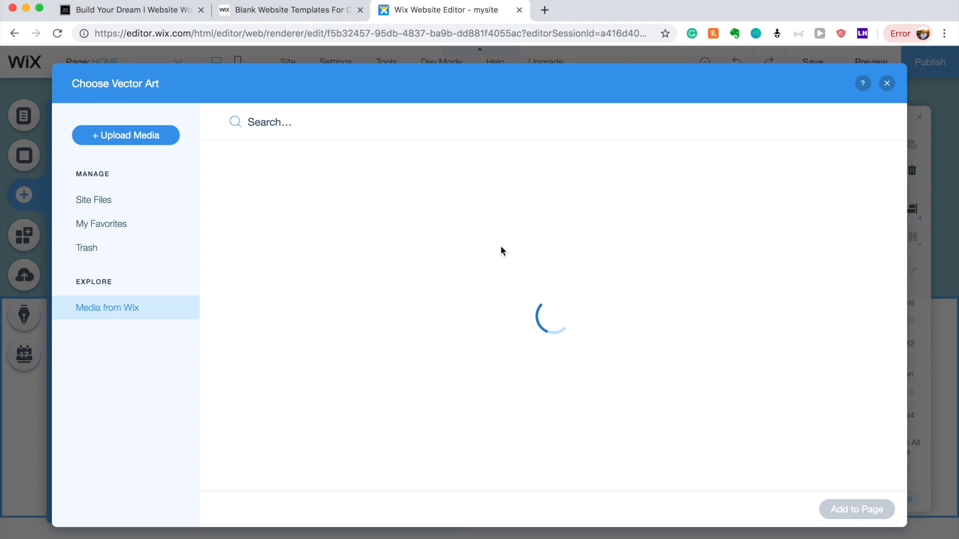
Search all media for 'lap' and add the second laptop graphic to the page.
left_click(406, 131)
left_click(301, 122)
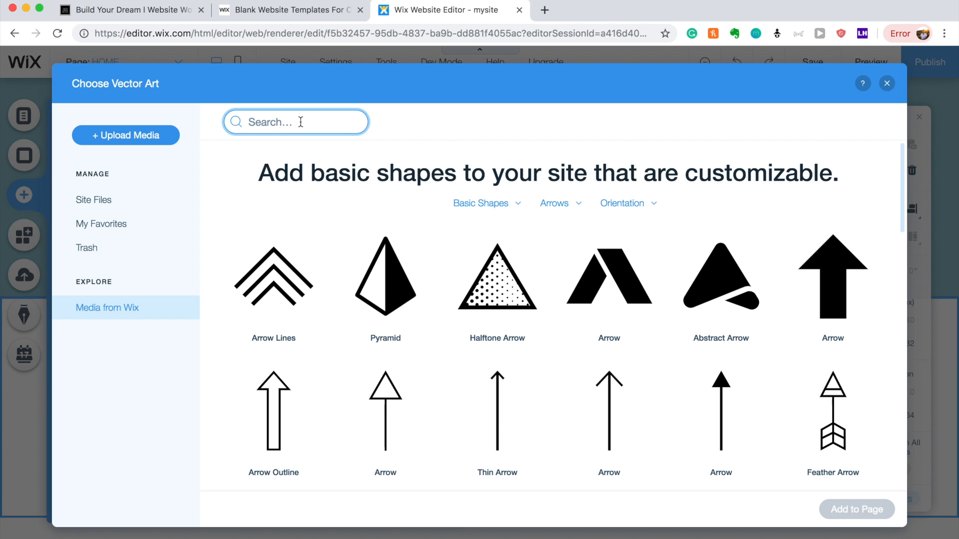
type("laptop")
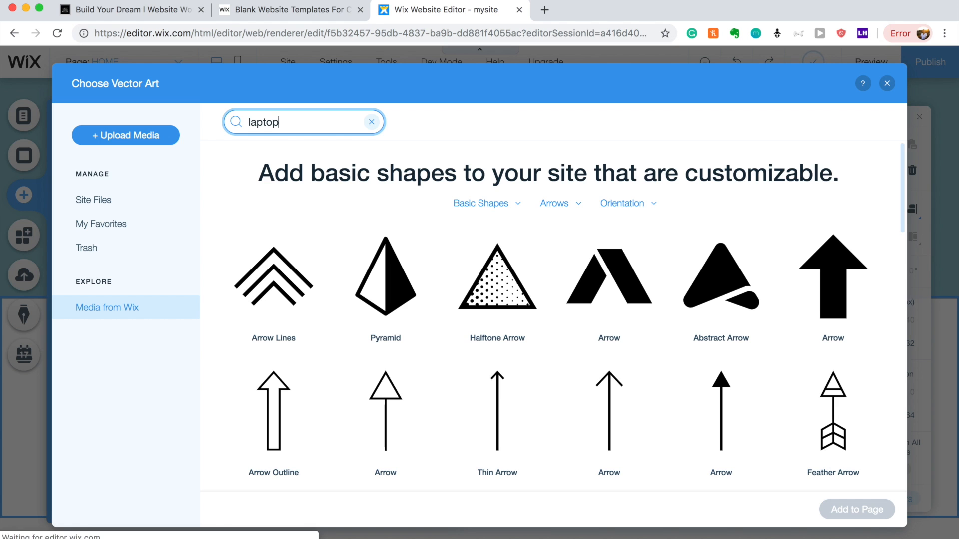
key("Return")
left_click(445, 158)
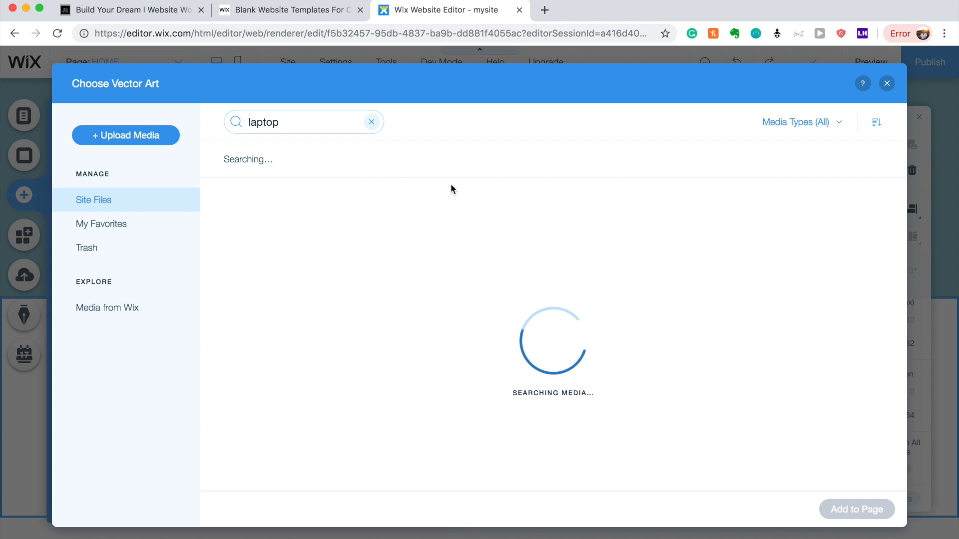
left_click(368, 269)
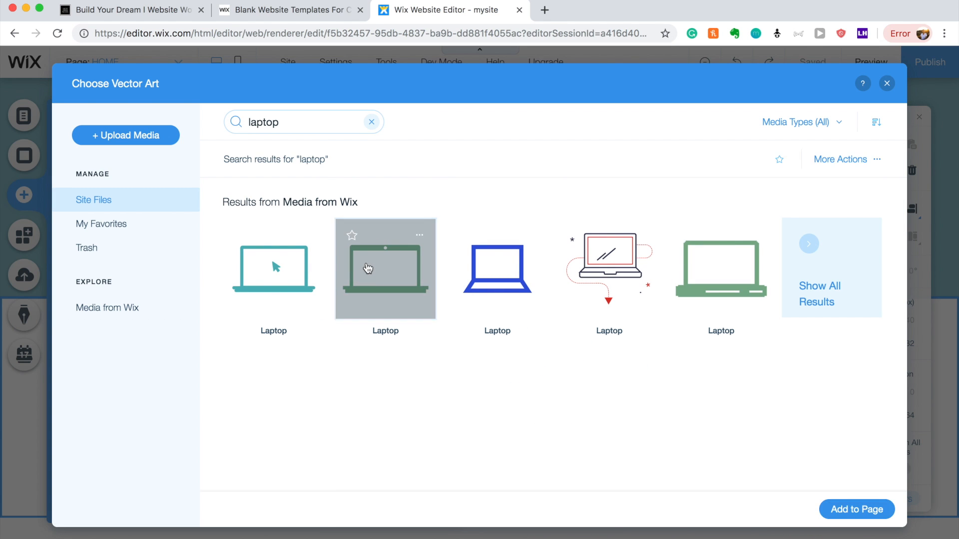
left_click(839, 505)
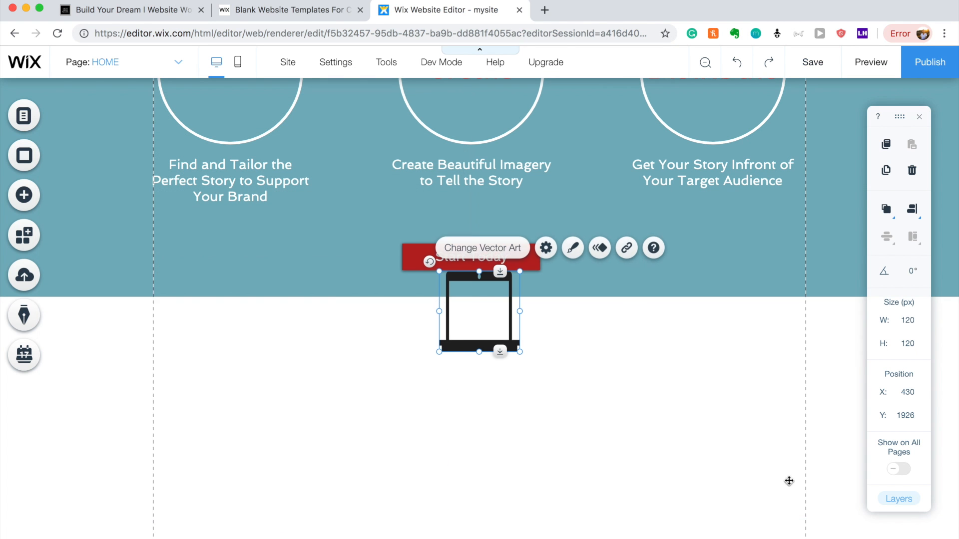
Move the laptop to the right side of the white strip and resize it to 420 × 234 px.
left_click_drag(488, 316, 725, 407)
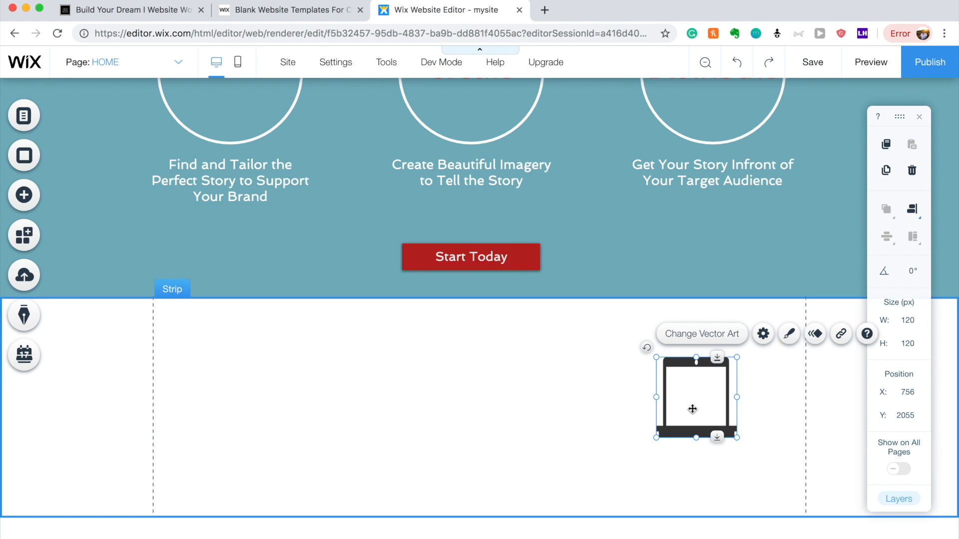
left_click_drag(656, 437, 696, 401)
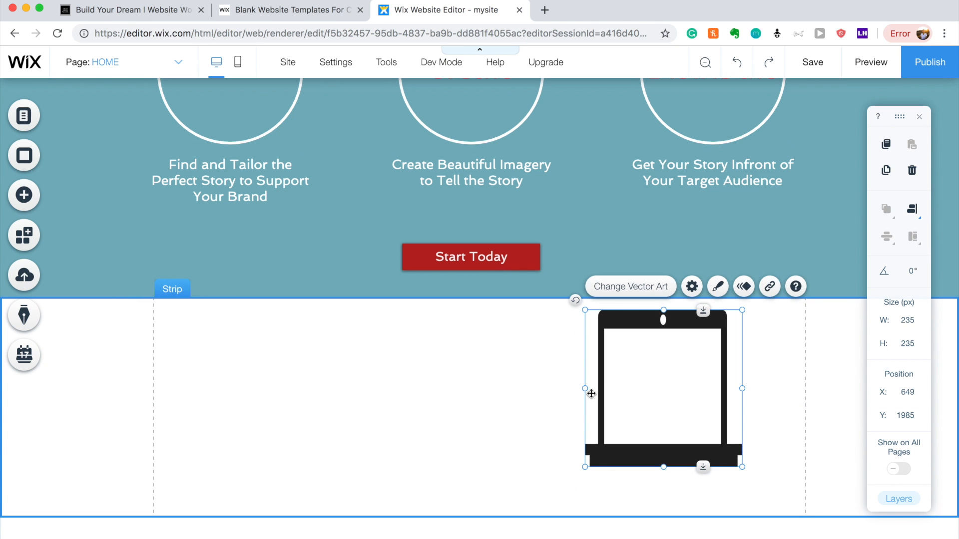
left_click_drag(569, 388, 428, 406)
left_click_drag(610, 406, 635, 419)
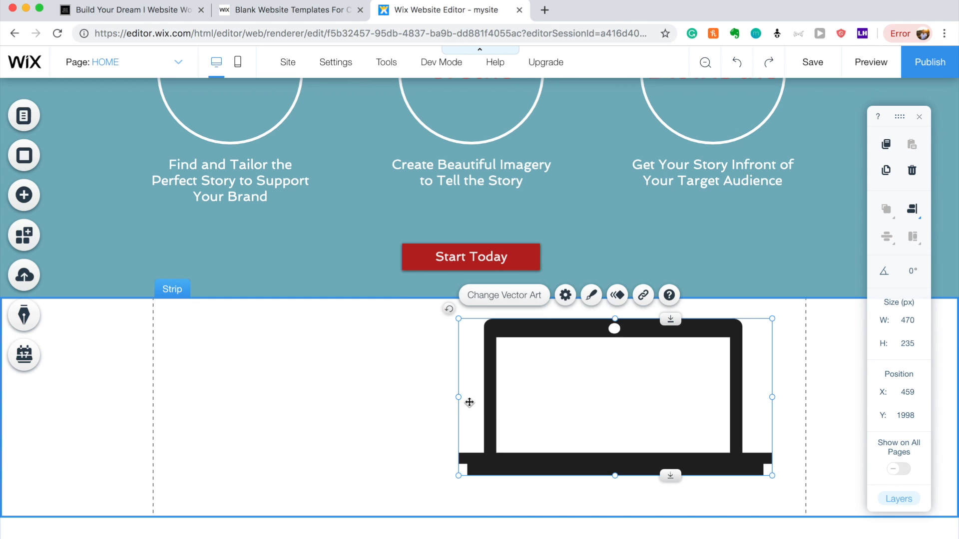
left_click_drag(459, 398, 492, 398)
mouse_move(491, 319)
left_mouse_down()
mouse_move(520, 336)
mouse_move(486, 325)
left_mouse_up()
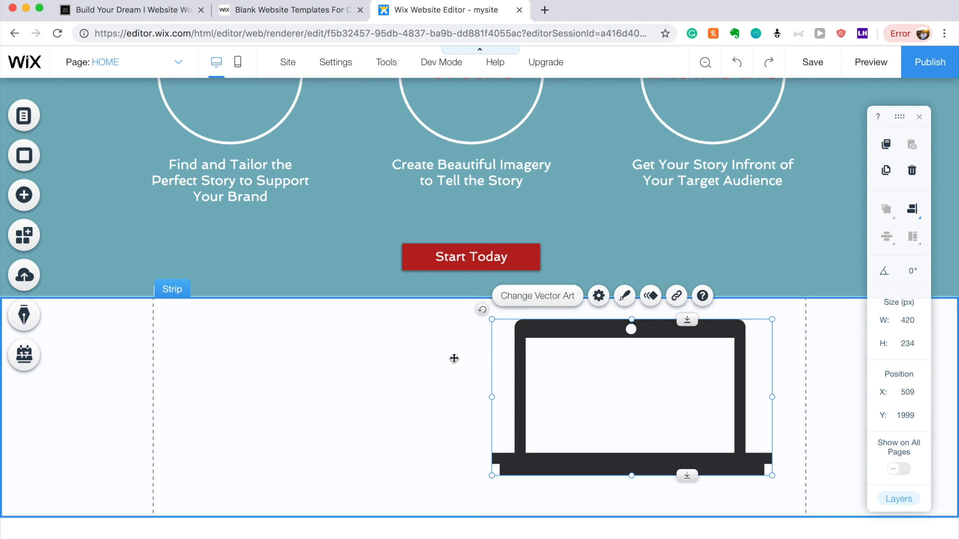
left_click_drag(659, 400, 671, 408)
Fill the laptop graphic solid black.
left_click(639, 314)
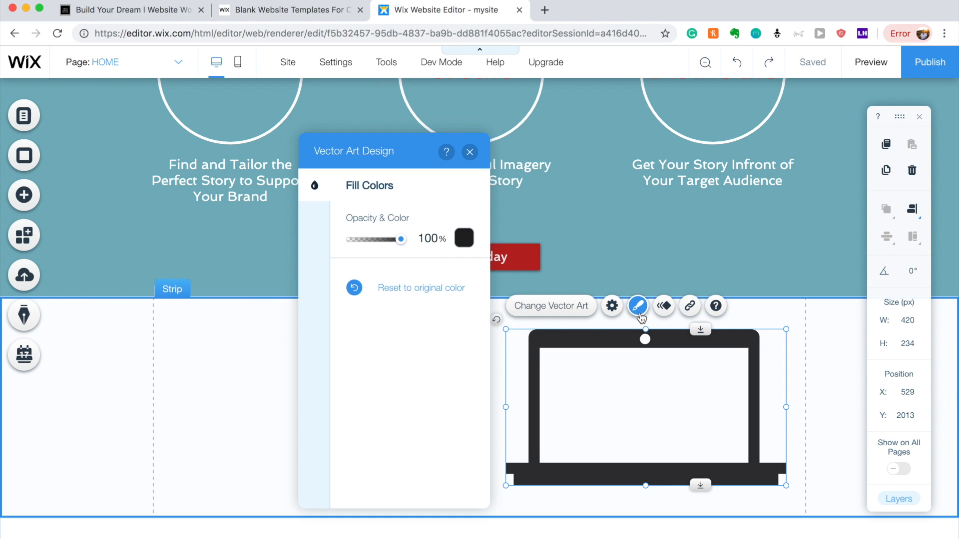
left_click(464, 238)
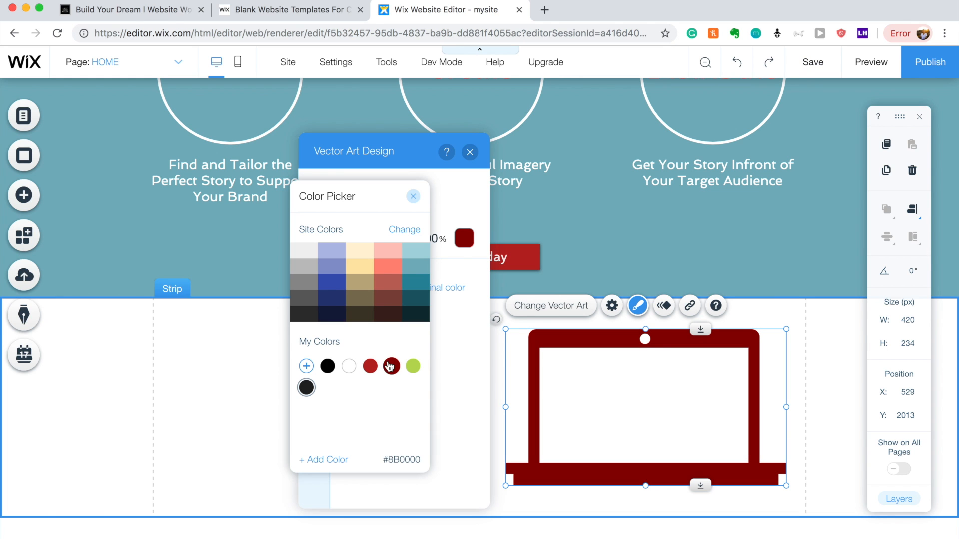
left_click(332, 364)
left_click(65, 385)
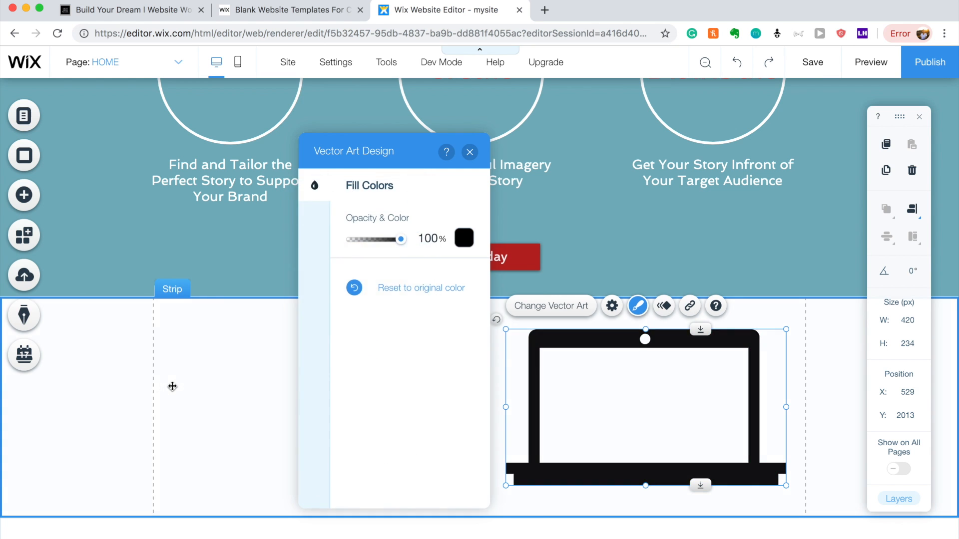
left_click(171, 385)
left_click(238, 181)
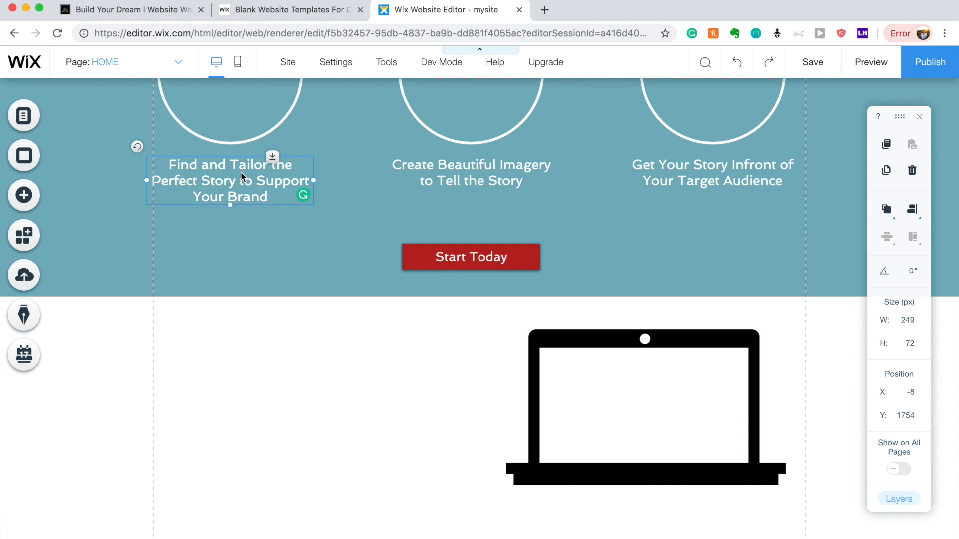
Copy the Find and Tailor heading into the white strip and make it bold teal.
left_click_drag(239, 181, 261, 352)
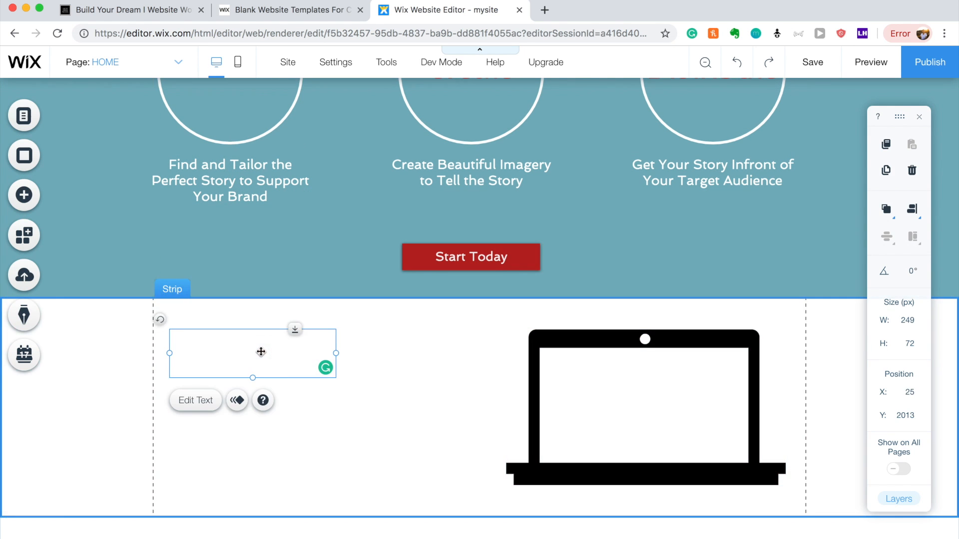
double_click(261, 352)
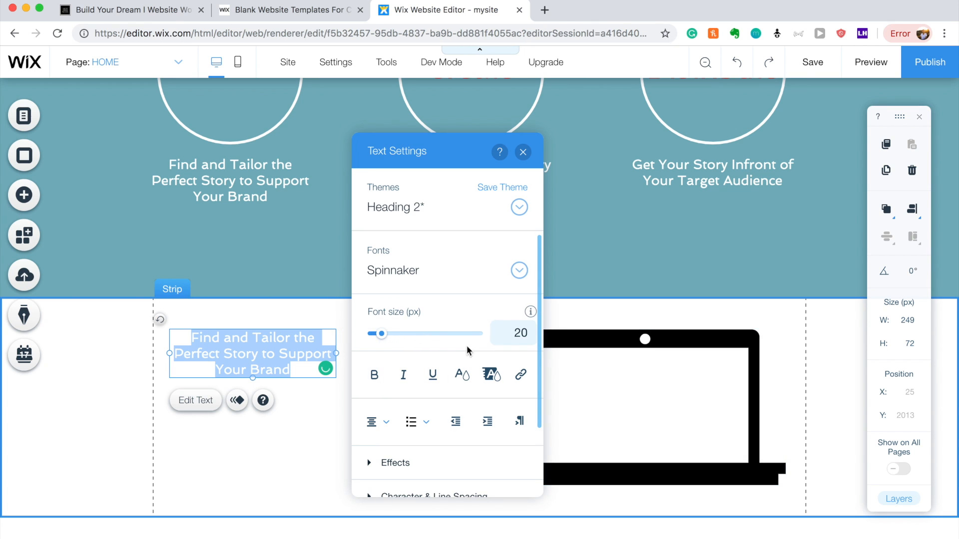
left_click(461, 373)
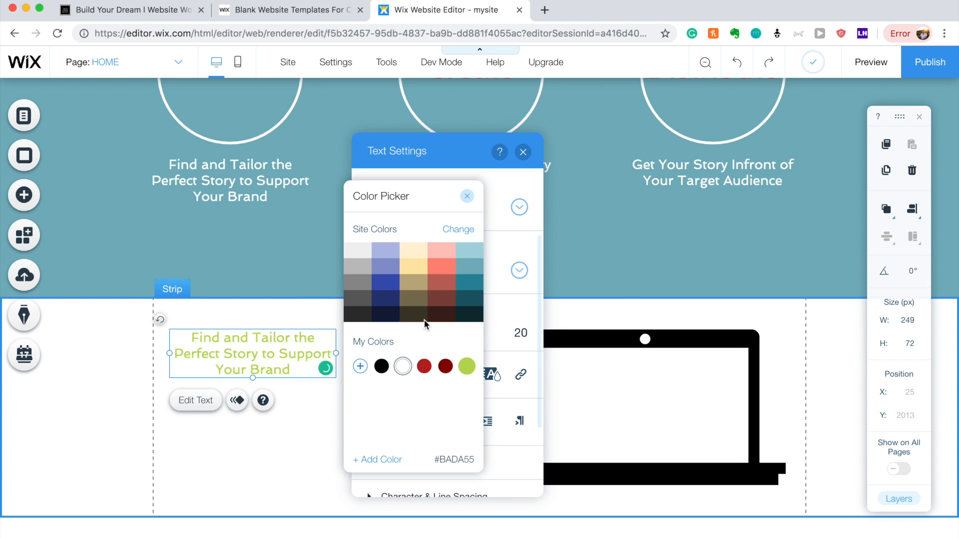
left_click(468, 267)
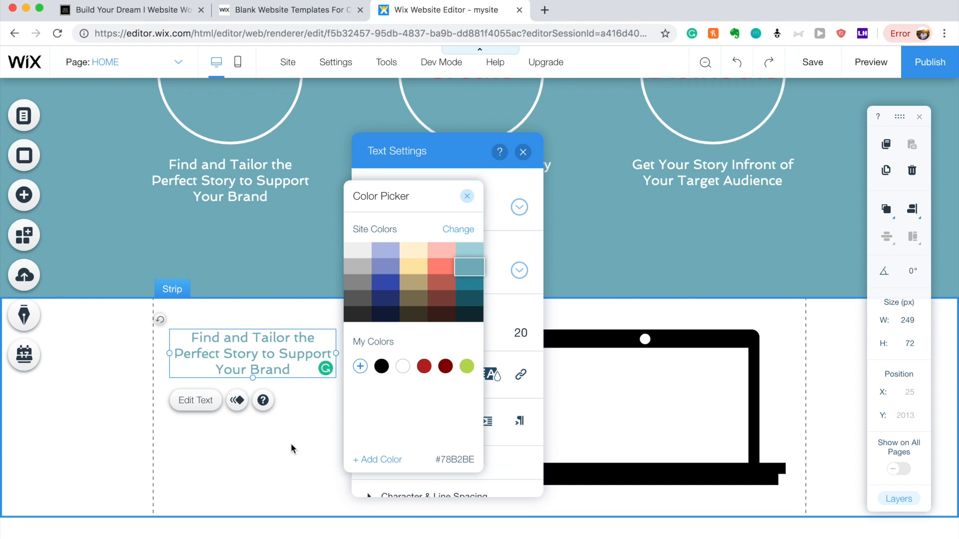
left_click(374, 374)
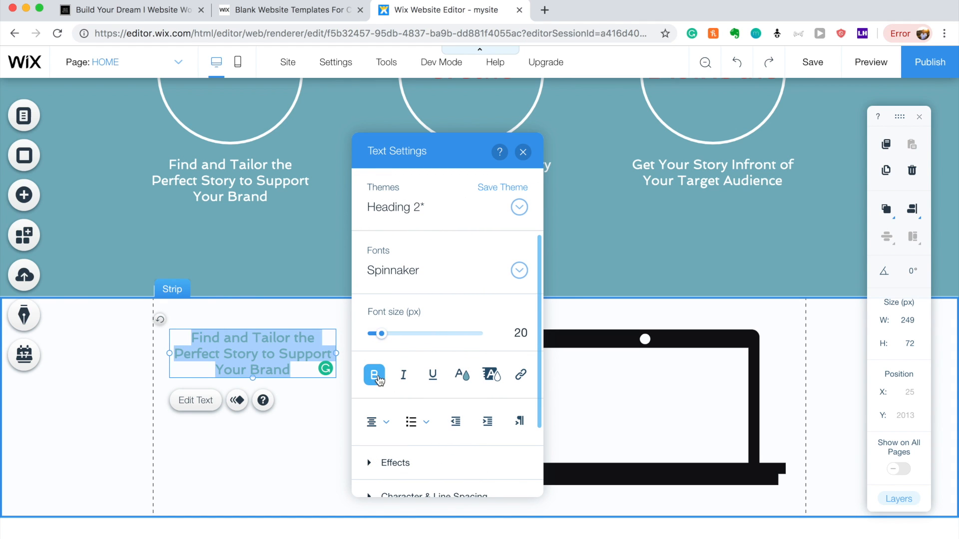
Retype the copied heading as 'Learn How to Craft a Perfect Story in 5 Minutes'.
double_click(287, 363)
double_click(265, 354)
left_click_drag(192, 337, 291, 370)
type("G")
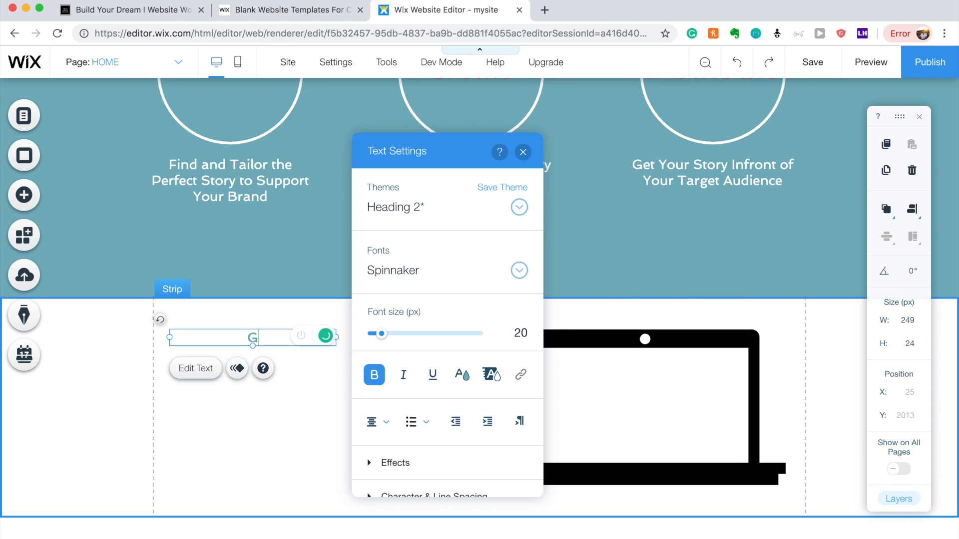
type("et Access")
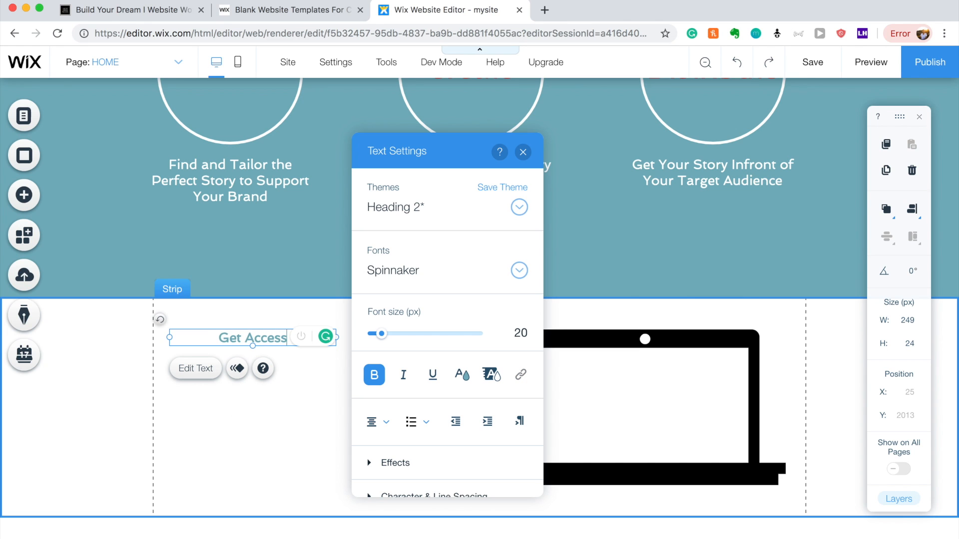
type(" to C")
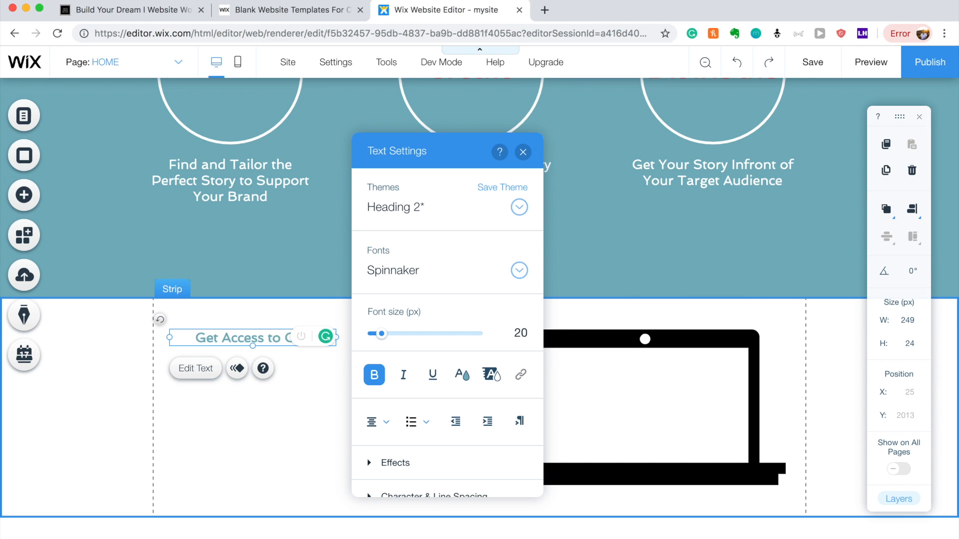
type("ourO")
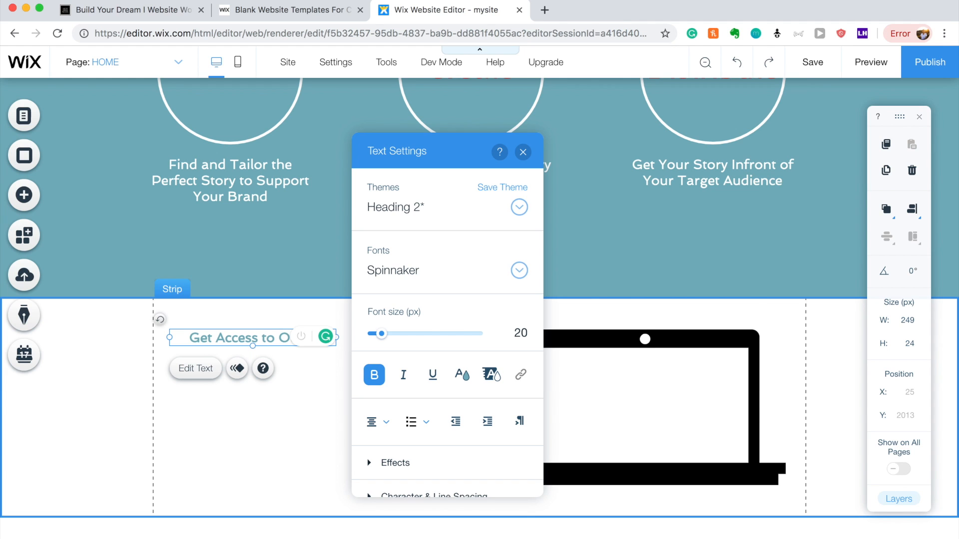
type("nlMinute")
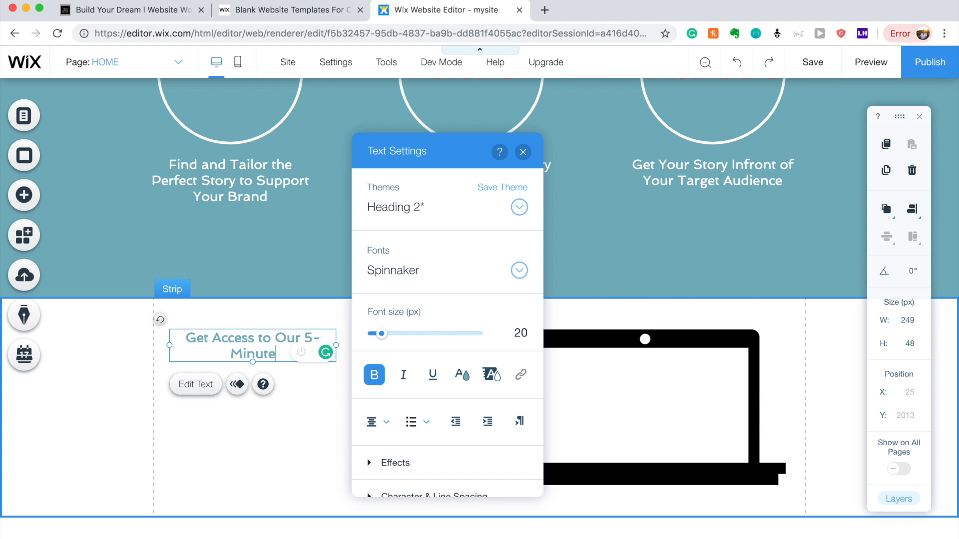
type(" Video")
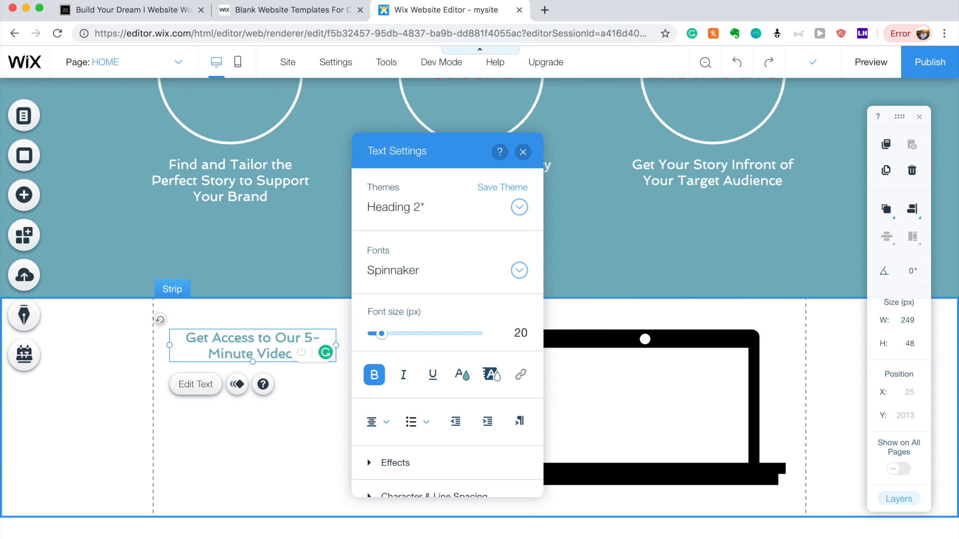
type(" Cn")
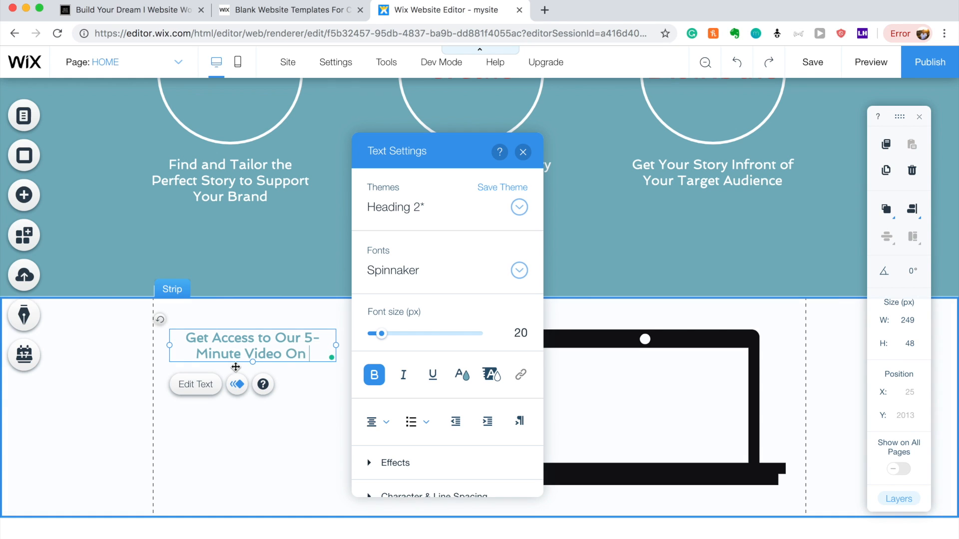
triple_click(234, 353)
type("Lear")
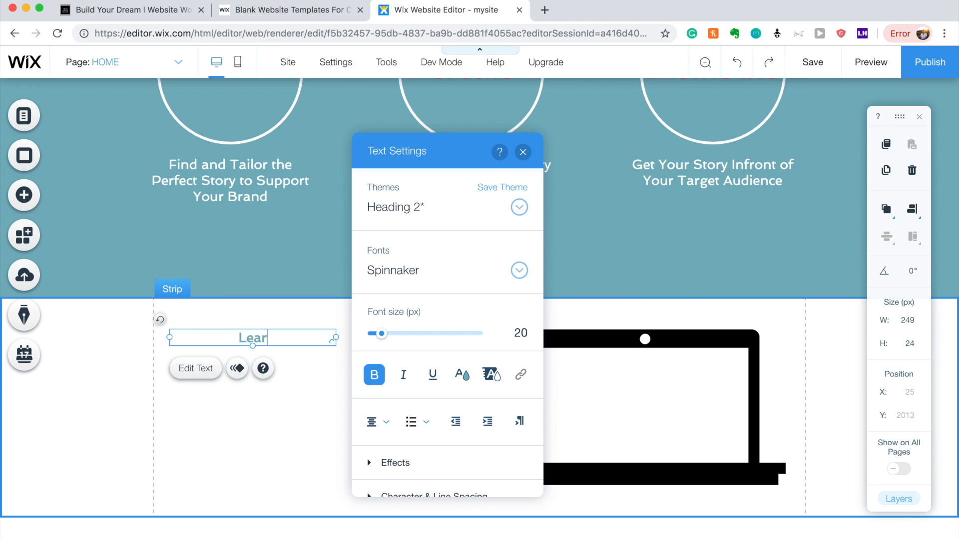
key("BackSpace")
type("rn How to Cr")
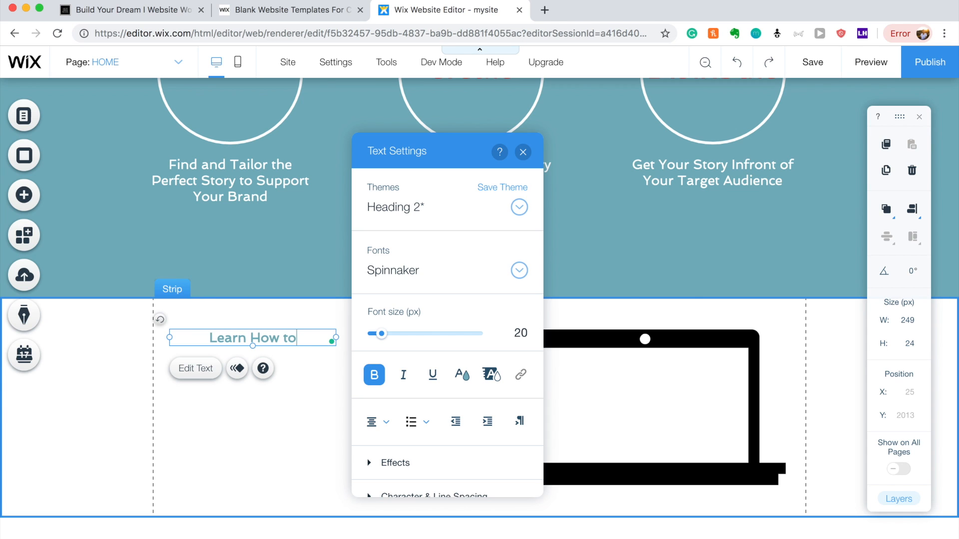
type("ft a P")
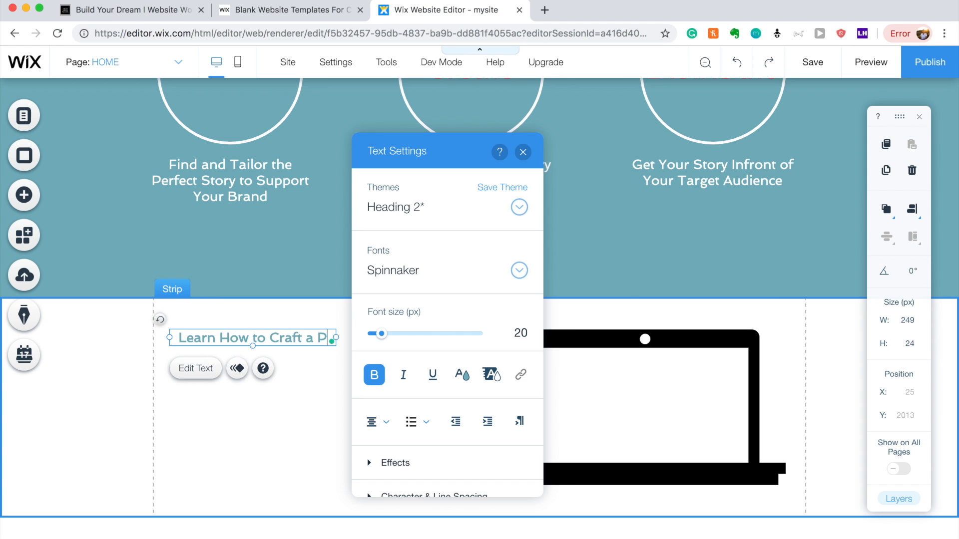
key("BackSpace")
type("Perfec")
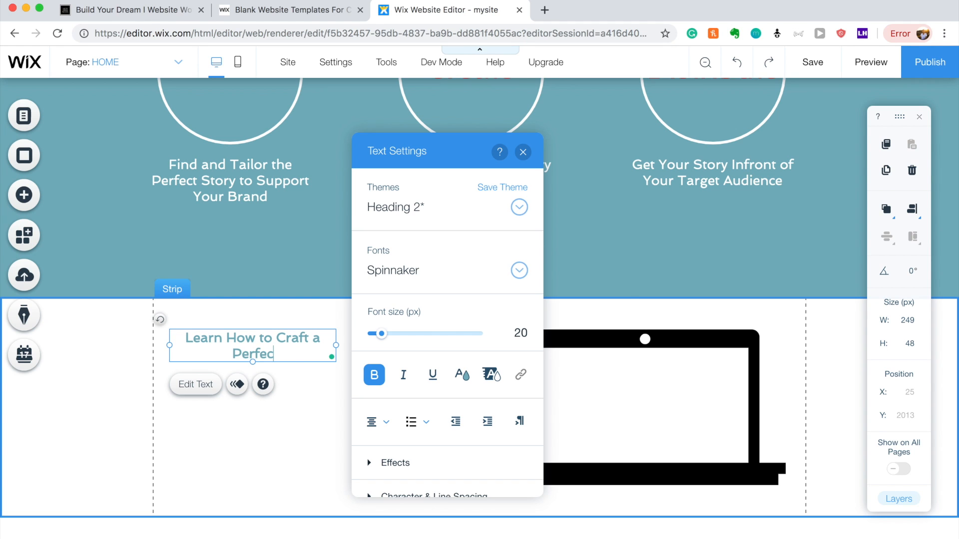
type("t Story in 5 Minutes")
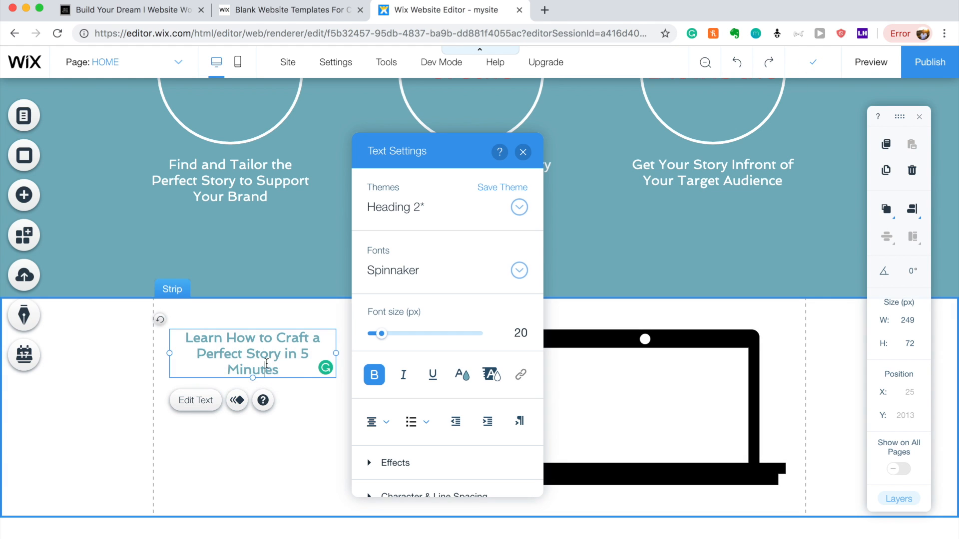
Set the heading's font size to 27 px and nudge it slightly right.
triple_click(266, 364)
left_click_drag(383, 337, 385, 336)
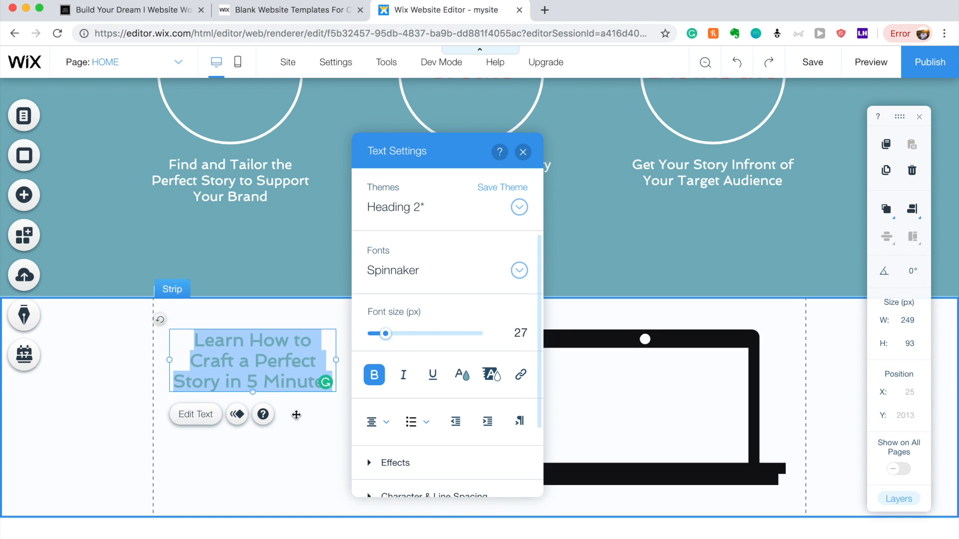
left_click(322, 446)
left_click_drag(273, 359, 283, 360)
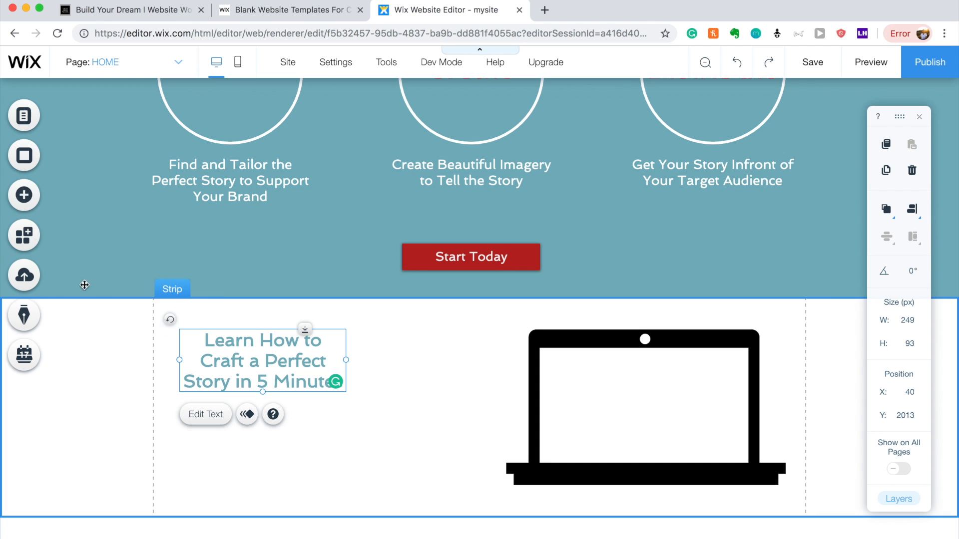
left_click(12, 201)
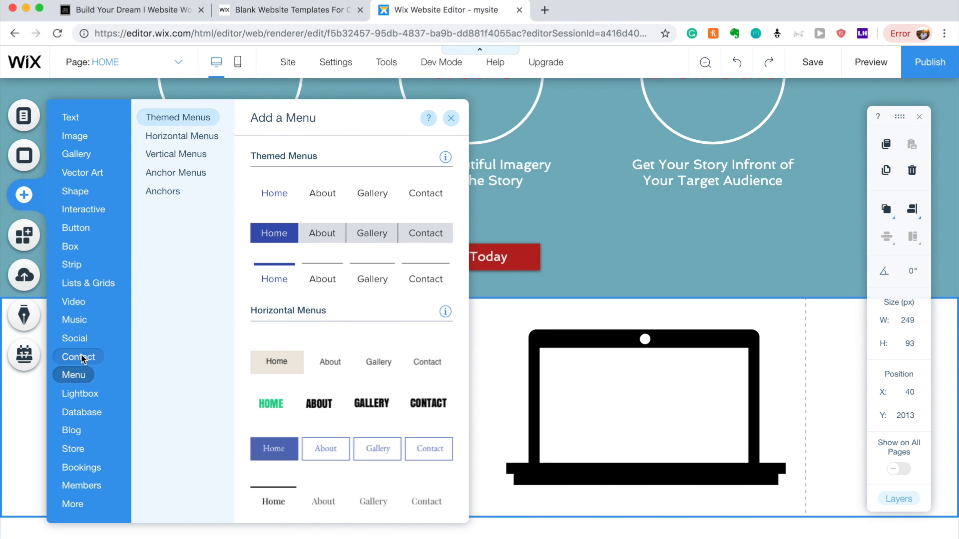
Add the yellow contact form below the heading, put Submit beside Email, and narrow it.
mouse_move(129, 366)
left_click(339, 466)
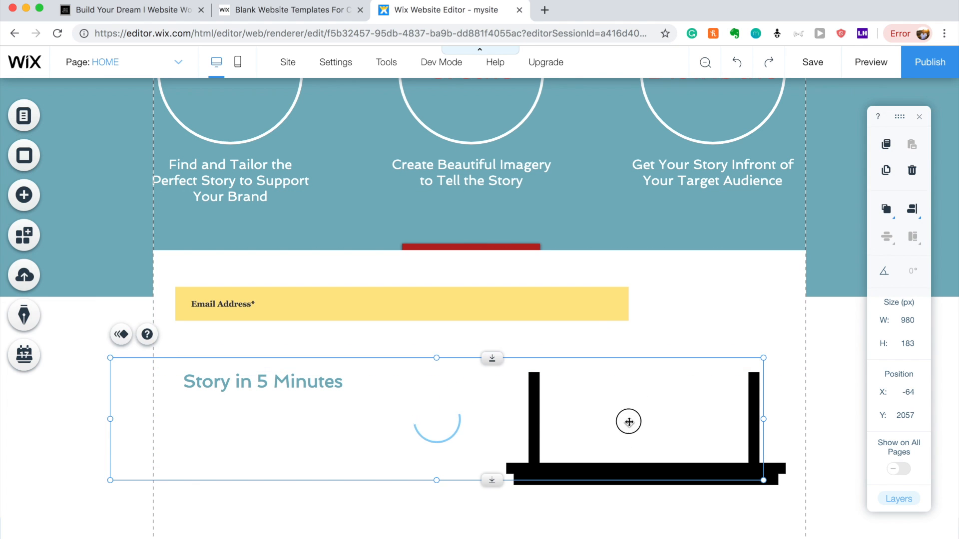
left_click_drag(602, 291, 278, 488)
left_click(572, 478)
left_click_drag(610, 478, 305, 480)
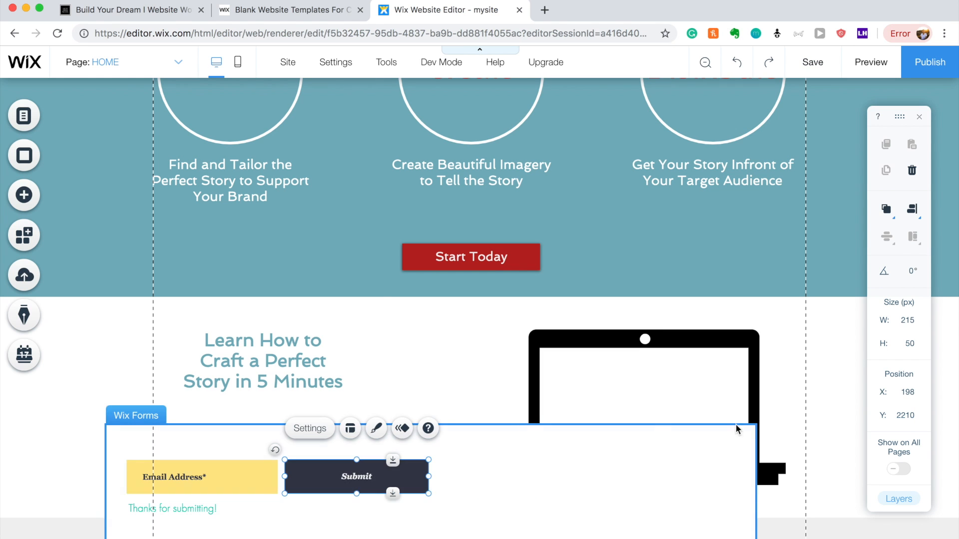
left_click(749, 464)
left_click_drag(757, 482, 582, 478)
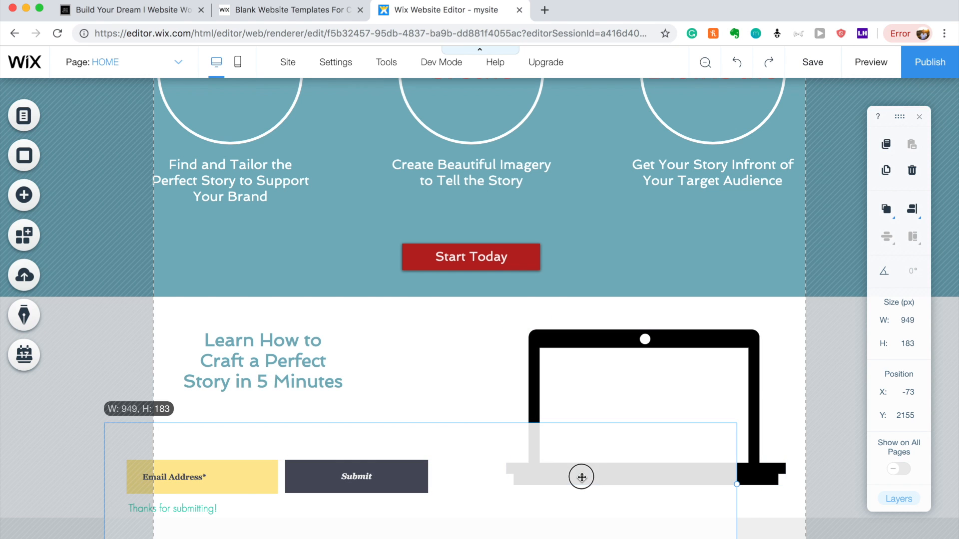
left_click_drag(510, 468, 510, 468)
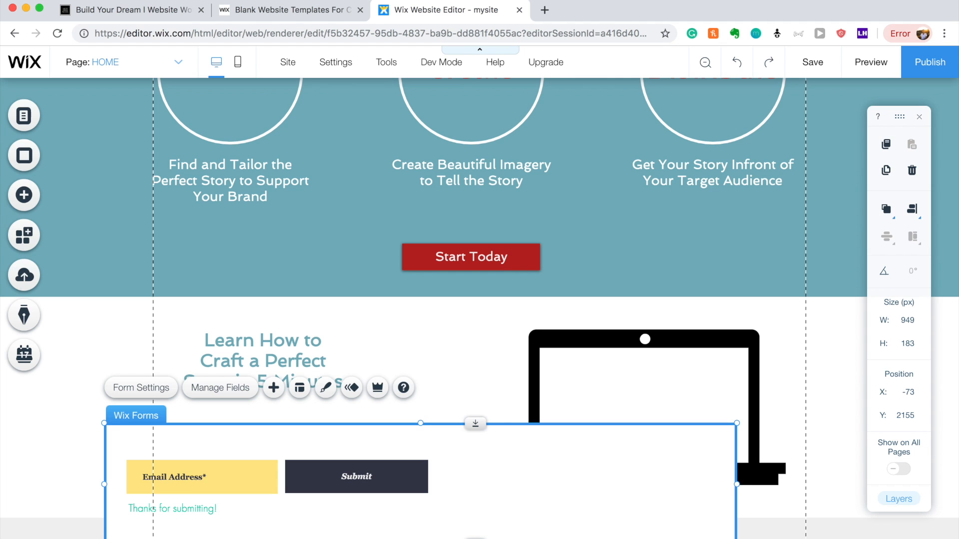
Narrow the 'Thanks for submitting!' message and shrink the form to fit beside the laptop.
left_click(220, 512)
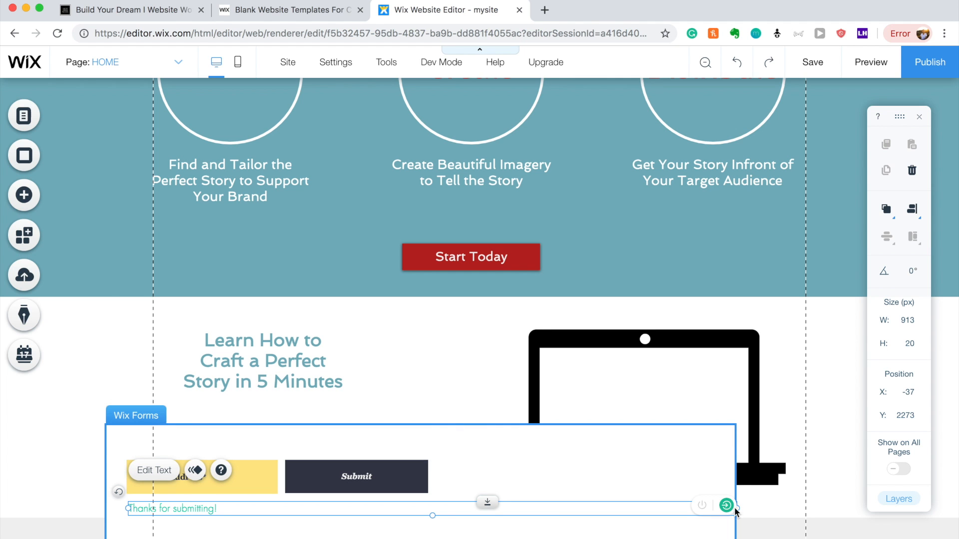
left_click_drag(636, 509, 629, 511)
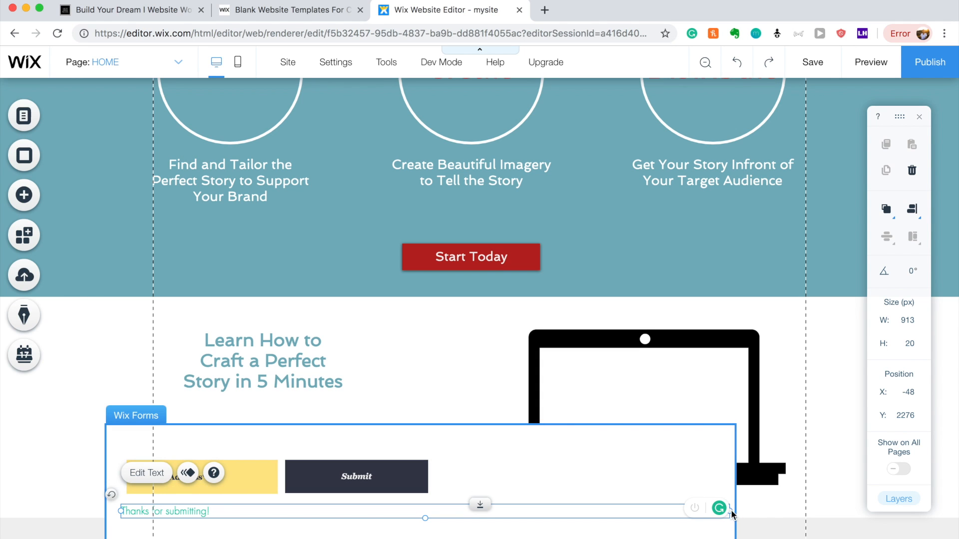
left_click(696, 510)
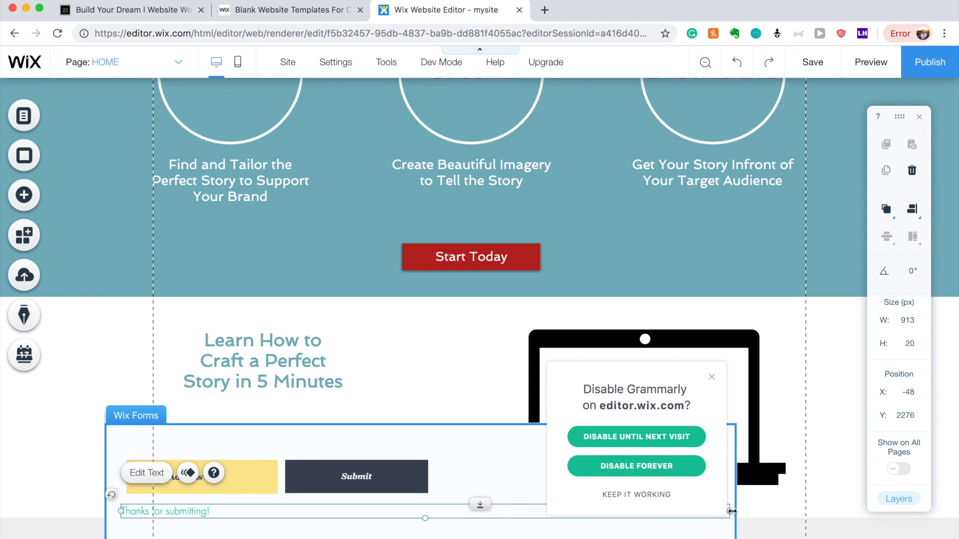
left_click_drag(649, 511, 494, 507)
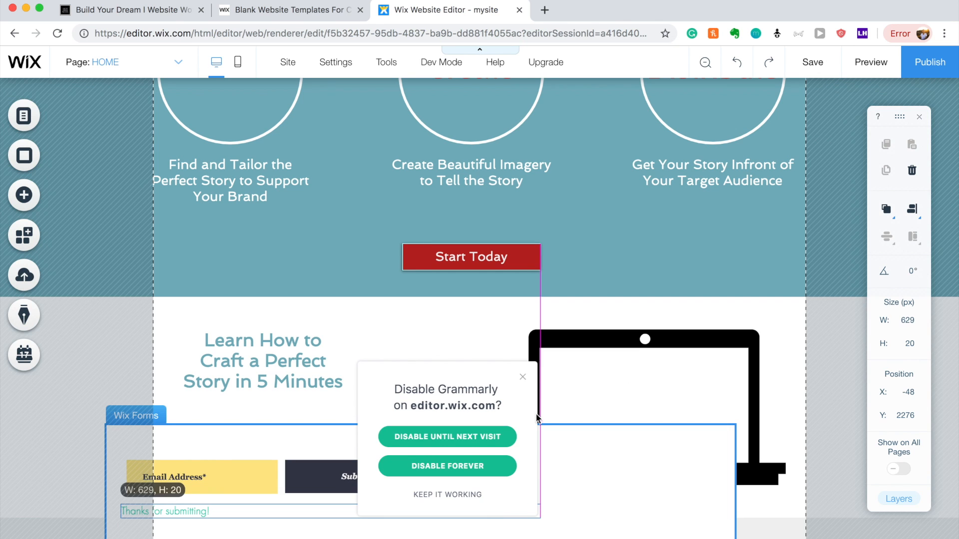
left_click(522, 377)
left_click_drag(541, 512, 436, 515)
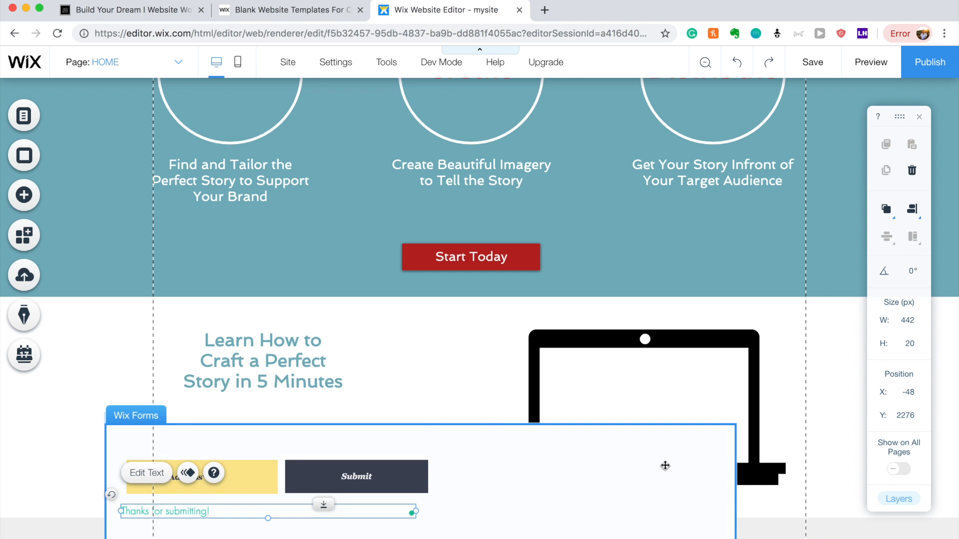
left_click(664, 465)
left_click_drag(734, 485, 456, 469)
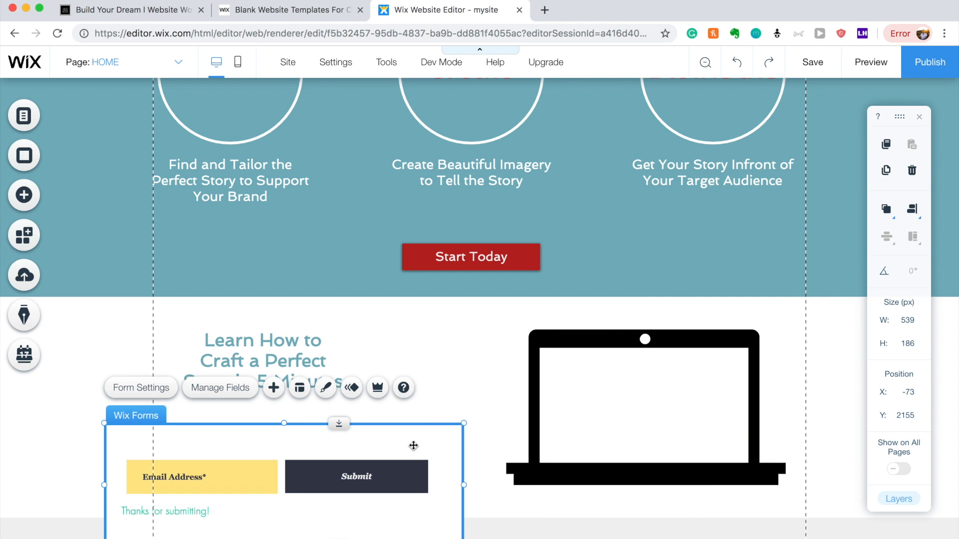
Give the form's input fields a light teal fill at 66% opacity.
left_click(327, 388)
left_click(566, 475)
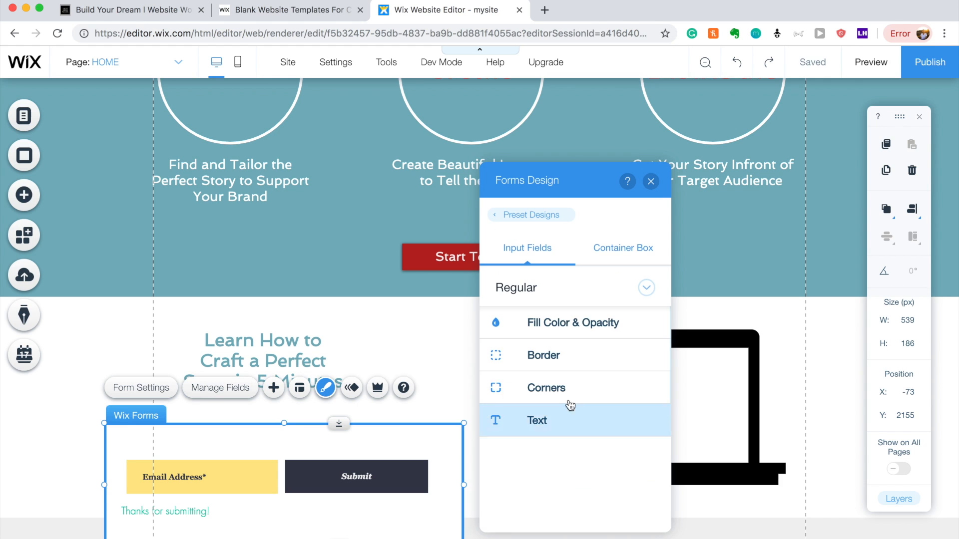
left_click(573, 331)
left_click(537, 374)
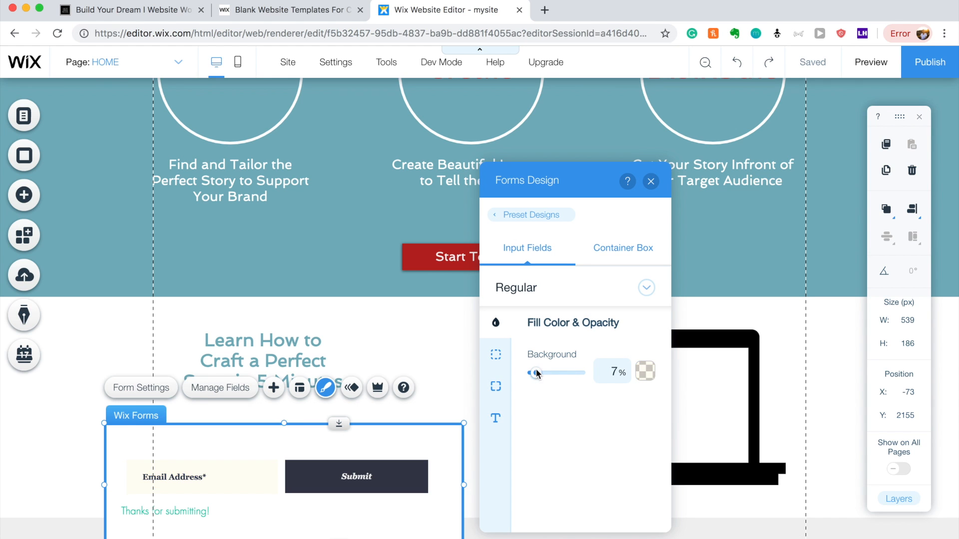
left_click_drag(546, 374, 564, 373)
left_click(645, 371)
left_click(595, 300)
left_click(595, 299)
left_click(663, 429)
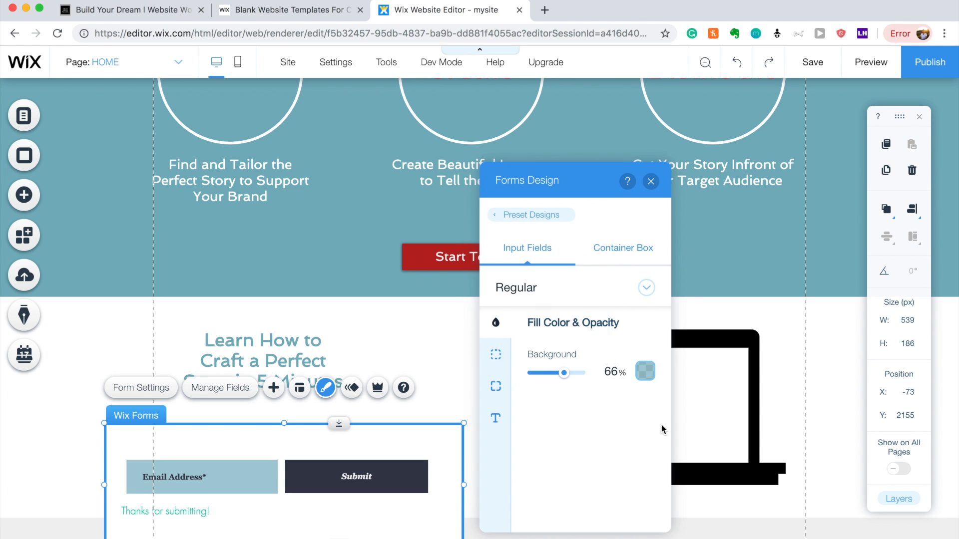
Make the form's container box fully transparent and move the form up under the heading.
left_click(618, 250)
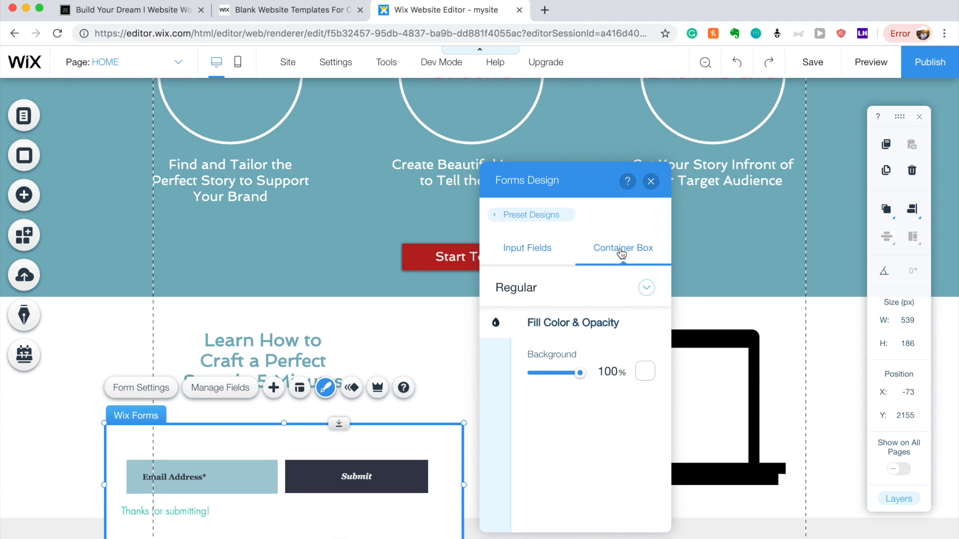
left_click(645, 371)
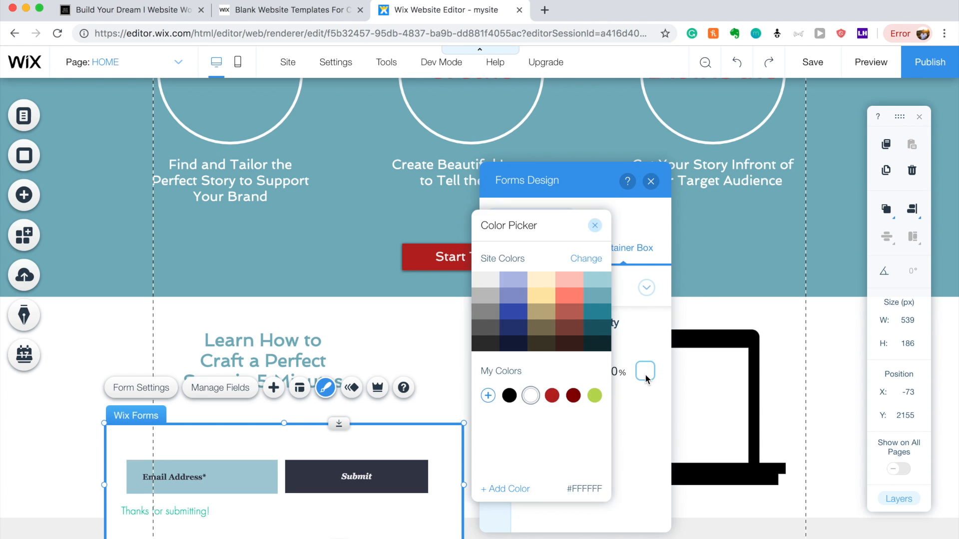
left_click(656, 408)
left_click_drag(564, 380, 527, 379)
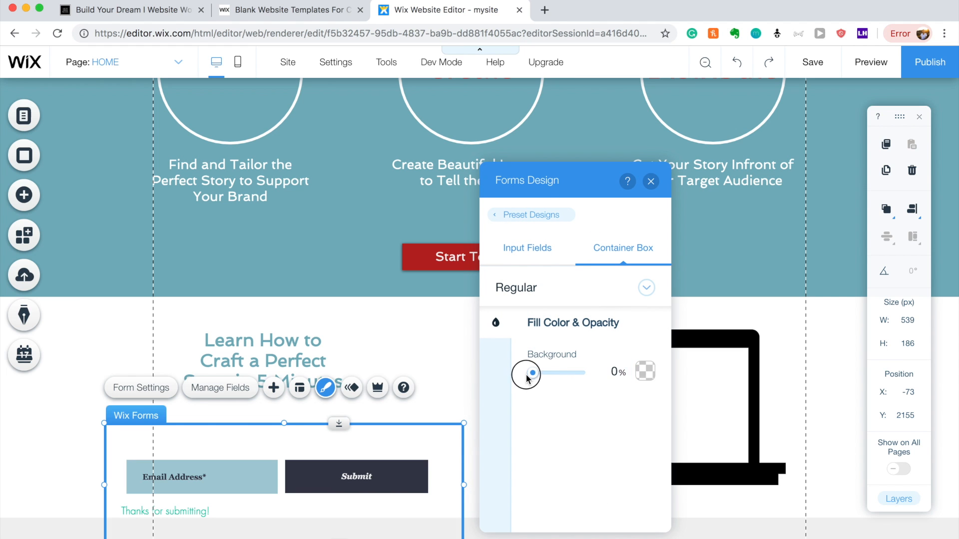
left_click(421, 373)
left_click_drag(371, 439, 420, 401)
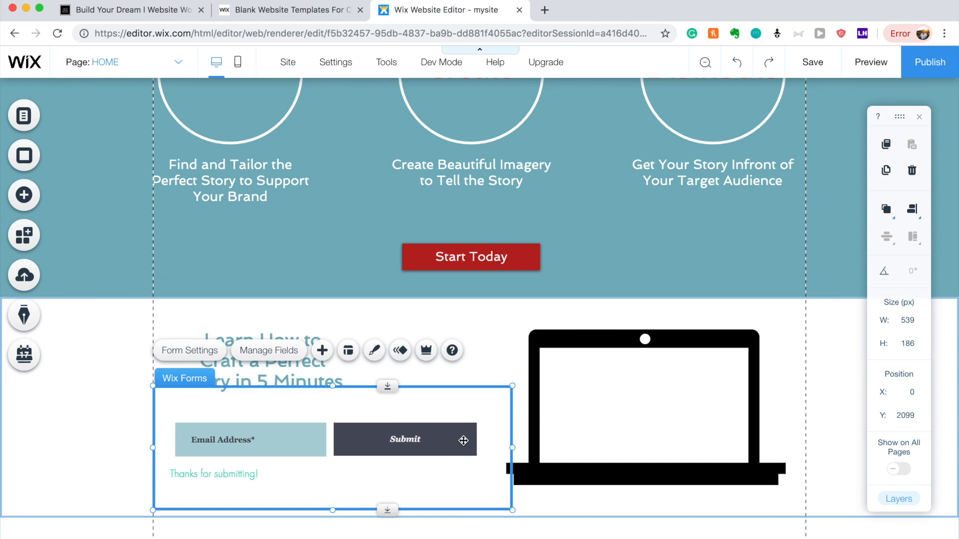
Resize the Submit button to 159 × 40 px and the email field to 40 px tall.
left_click(464, 439)
left_click_drag(476, 424, 427, 437)
left_click(314, 433)
mouse_move(325, 424)
left_mouse_down()
mouse_move(307, 429)
mouse_move(326, 438)
mouse_move(327, 429)
left_mouse_up()
Place a copy of the 'Learn How to' heading just below it.
left_click(332, 435)
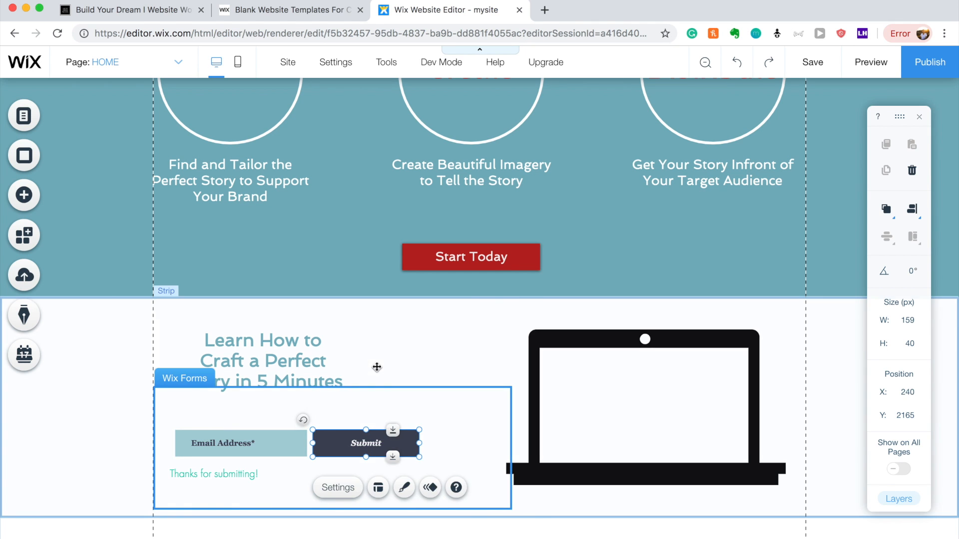
left_click(377, 368)
left_click(288, 367)
left_click_drag(288, 367, 275, 411)
Rewrite the copied heading's text to read 'Access Now'.
double_click(274, 411)
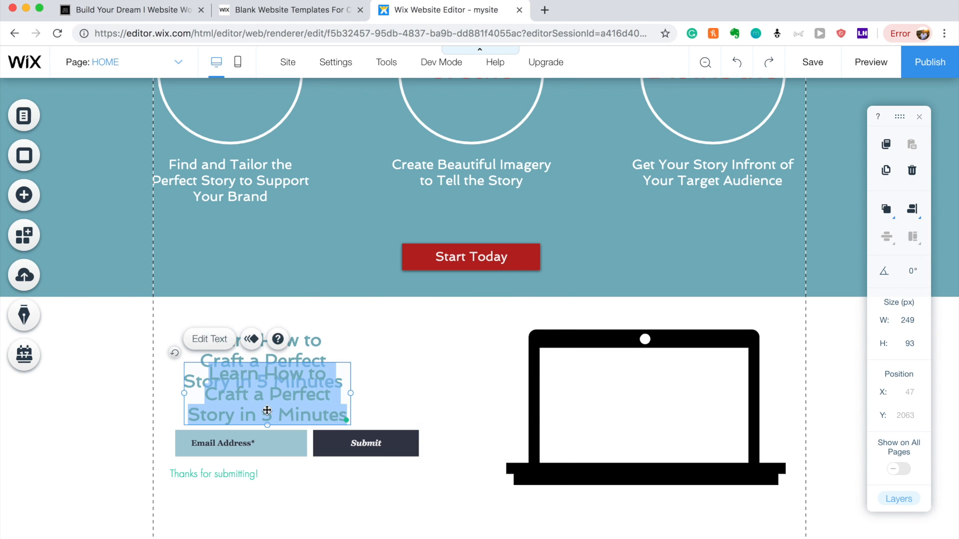
type("Get Acce")
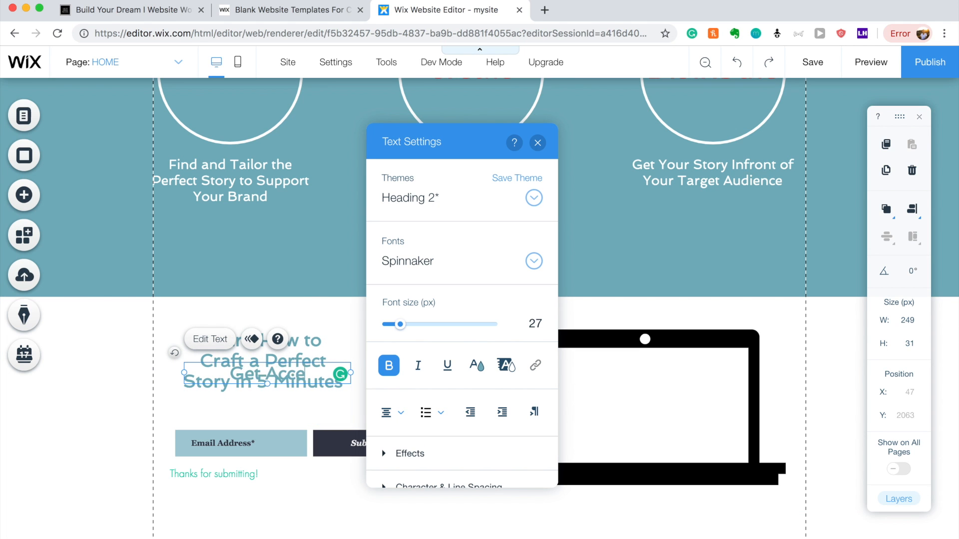
type("ss")
left_click(266, 409)
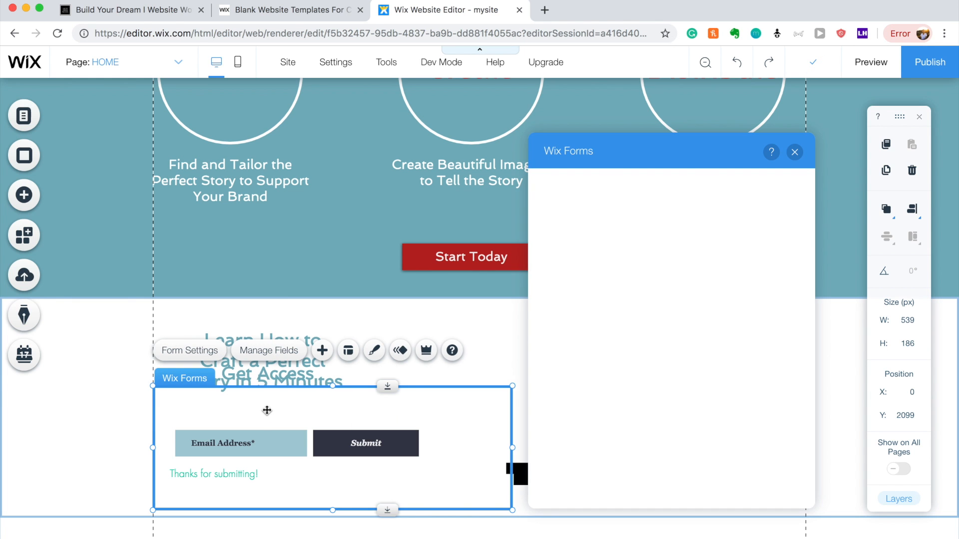
left_click(273, 377)
double_click(273, 377)
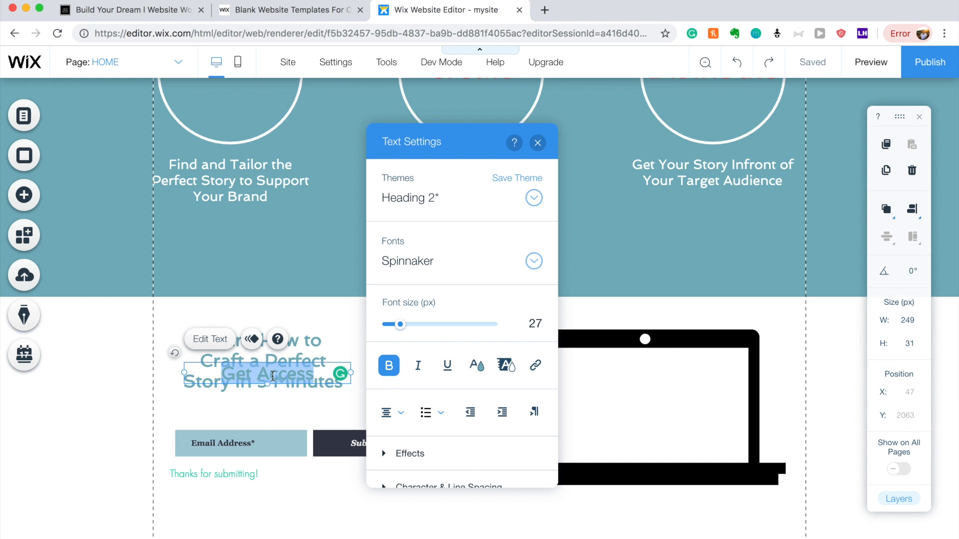
type("Acc")
key("BackSpace")
key("BackSpace")
key("BackSpace")
type("w")
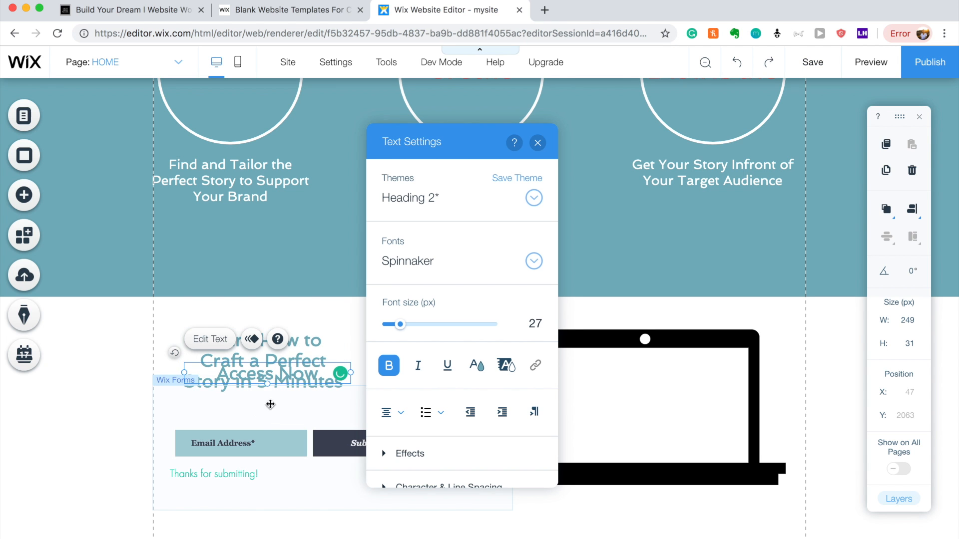
left_click(270, 402)
Move the Access Now text onto the form above the email field and make it unbolded black.
left_click(279, 379)
left_click_drag(280, 380, 270, 404)
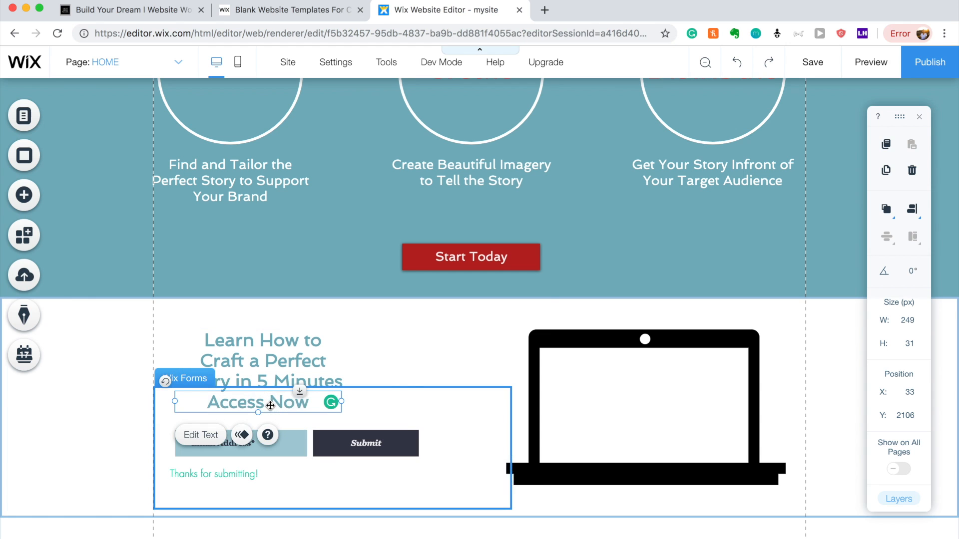
double_click(271, 403)
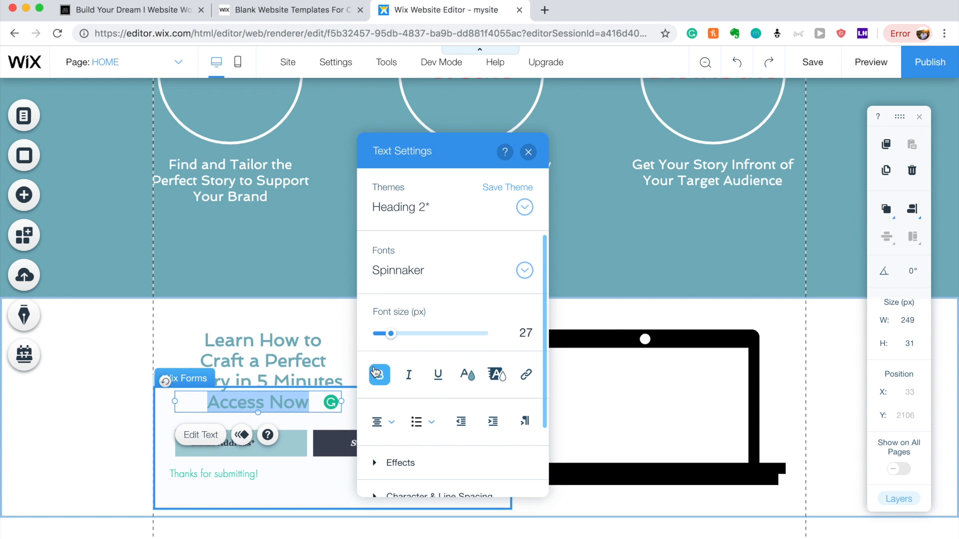
left_click(380, 376)
left_click(467, 374)
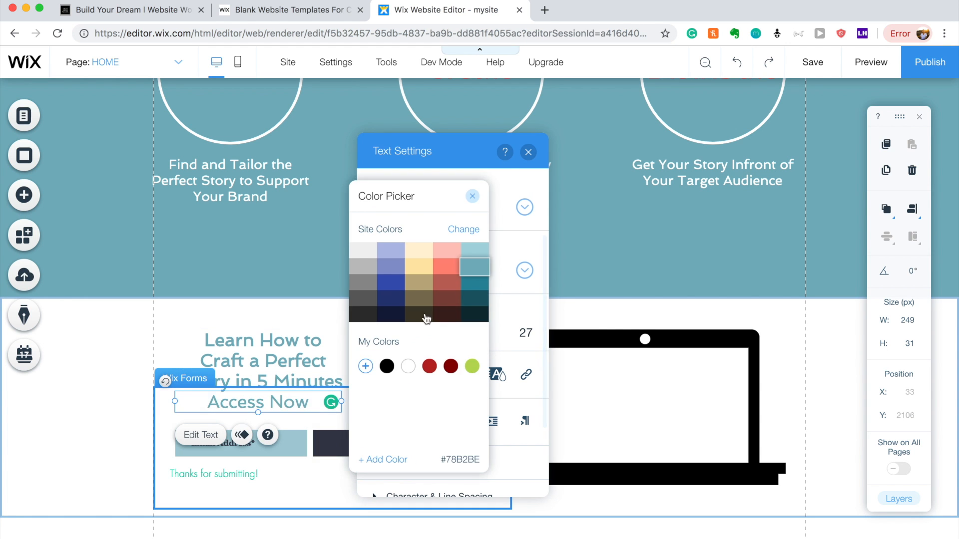
left_click(387, 366)
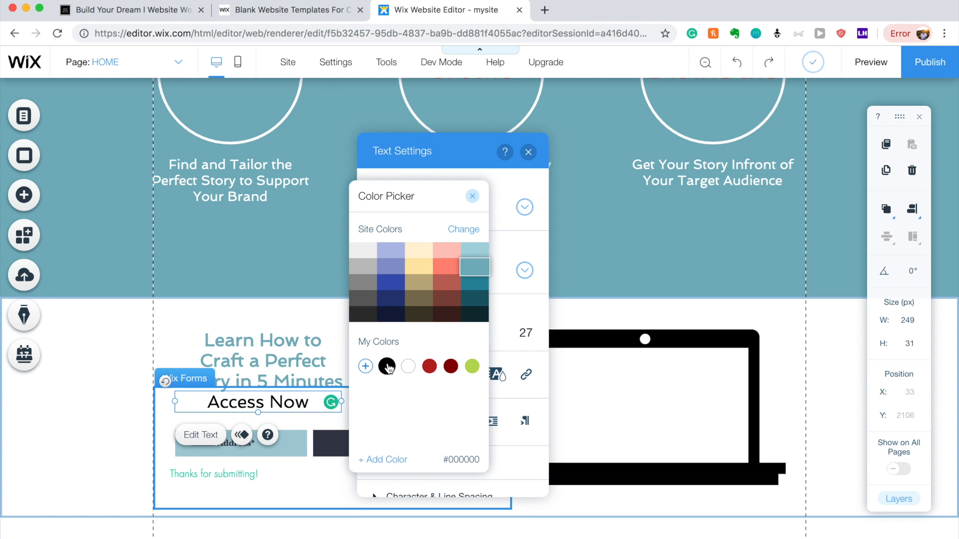
left_click(273, 323)
left_click(272, 322)
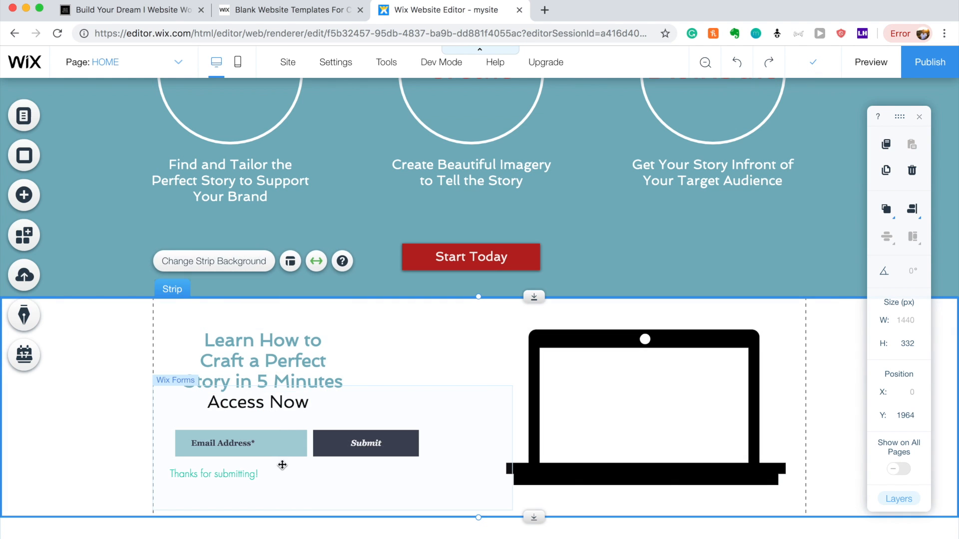
Adjust the signup form's vertical position beneath the Access Now heading.
left_click(276, 448)
left_click_drag(275, 445, 276, 435)
left_click_drag(278, 400, 274, 410)
left_click(452, 355)
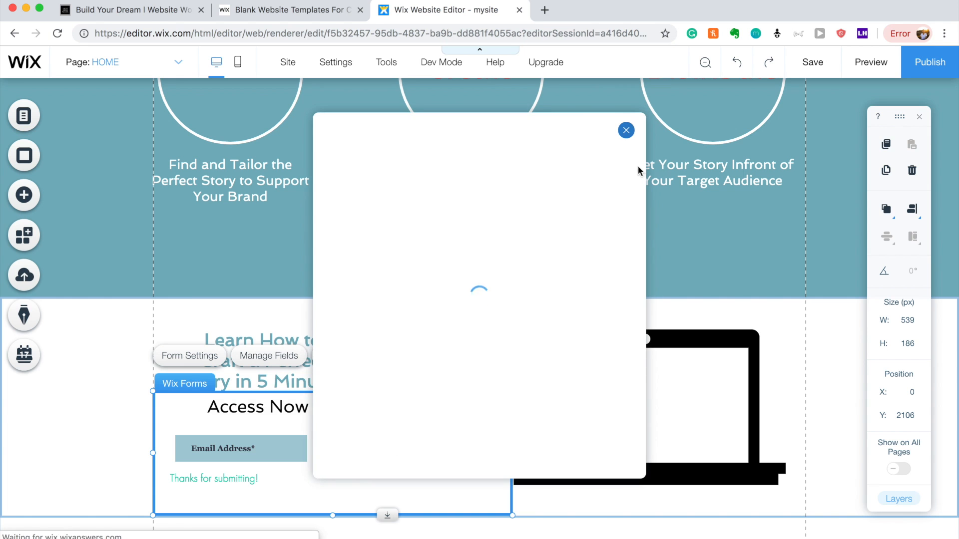
left_click(626, 130)
left_click(402, 425)
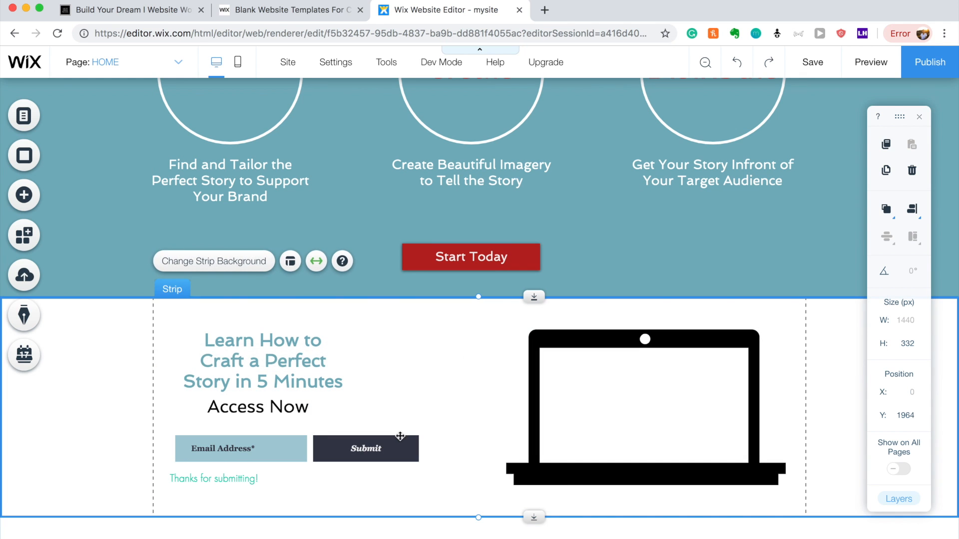
left_click(391, 449)
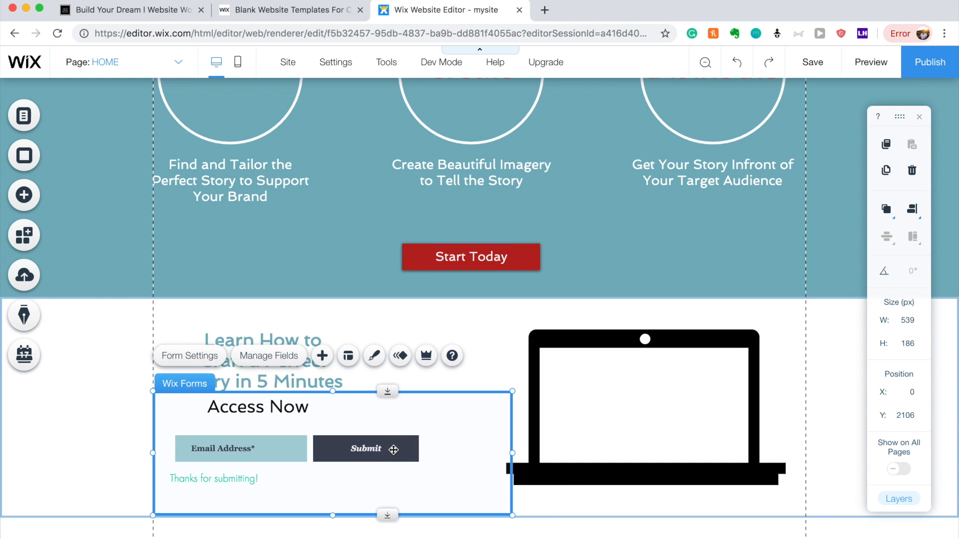
Shorten the signup form and the white strip to remove the empty space below.
left_click_drag(334, 514, 334, 492)
left_click(335, 512)
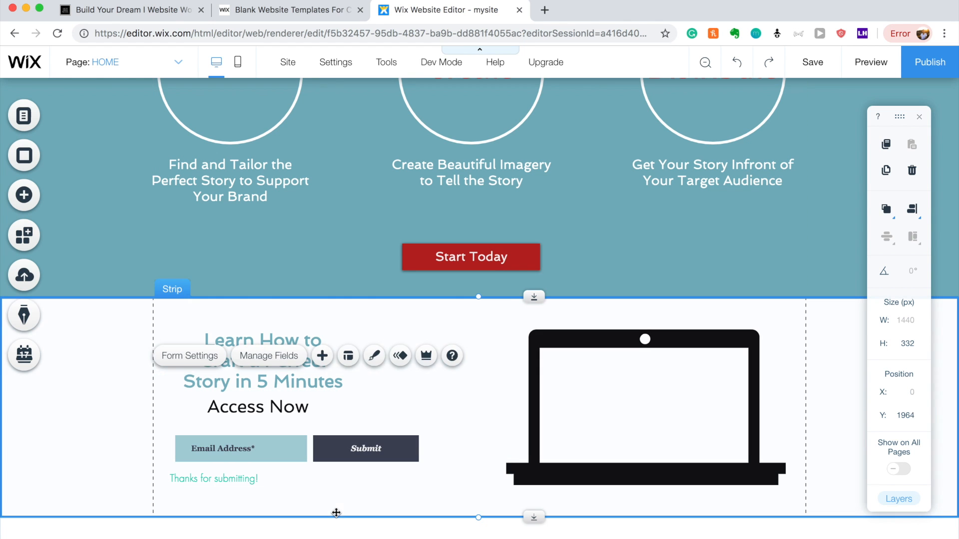
left_click_drag(525, 517, 524, 497)
Change the Submit button's fill colour to red.
left_click(380, 476)
left_click(396, 471)
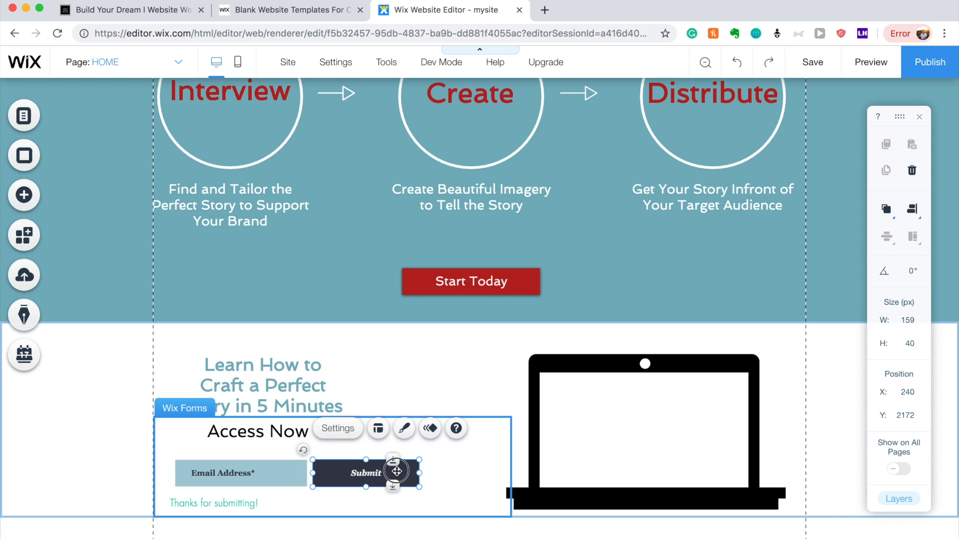
left_click(405, 429)
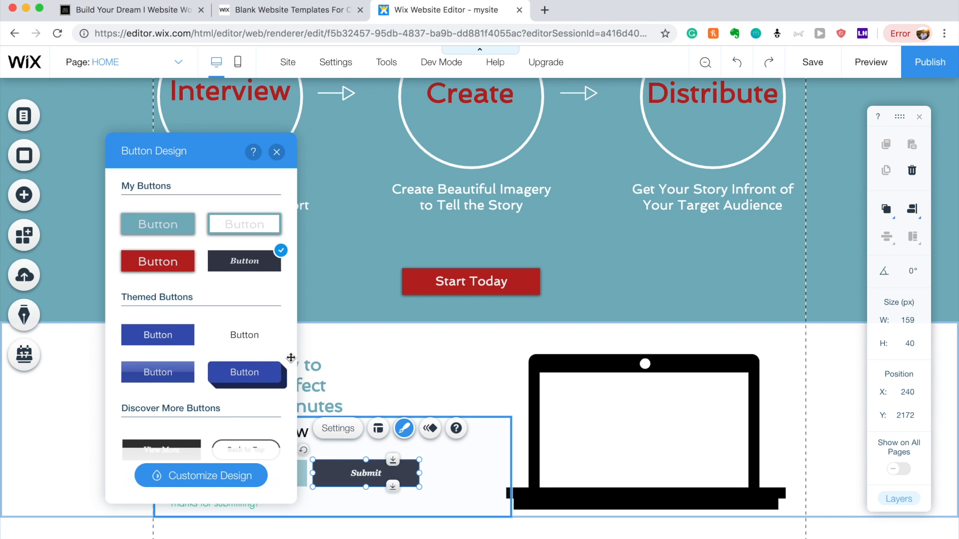
left_click(195, 476)
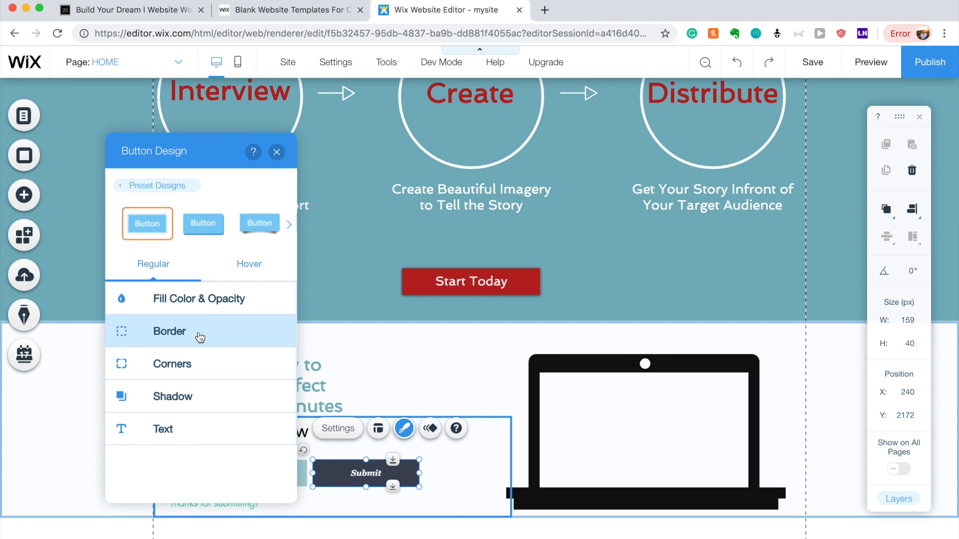
left_click(207, 302)
left_click(271, 347)
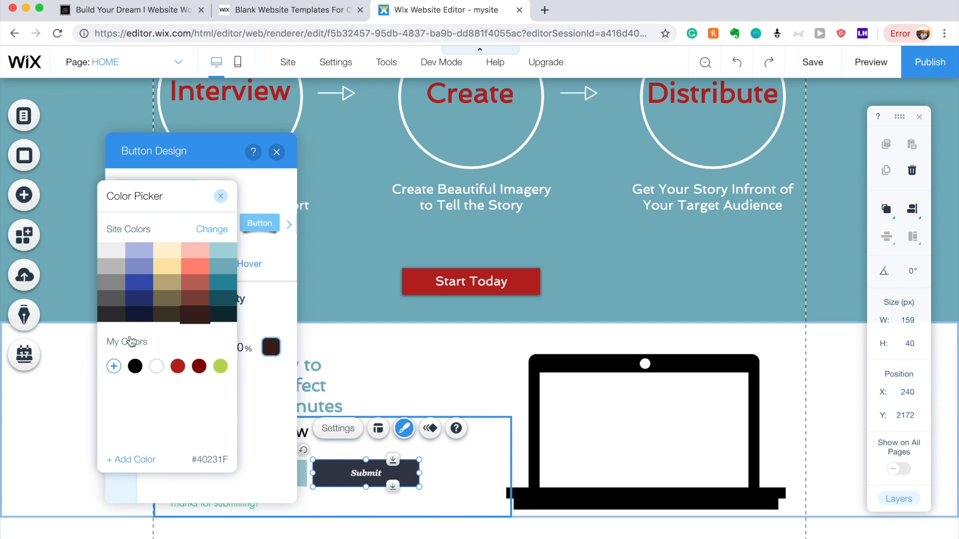
left_click(134, 366)
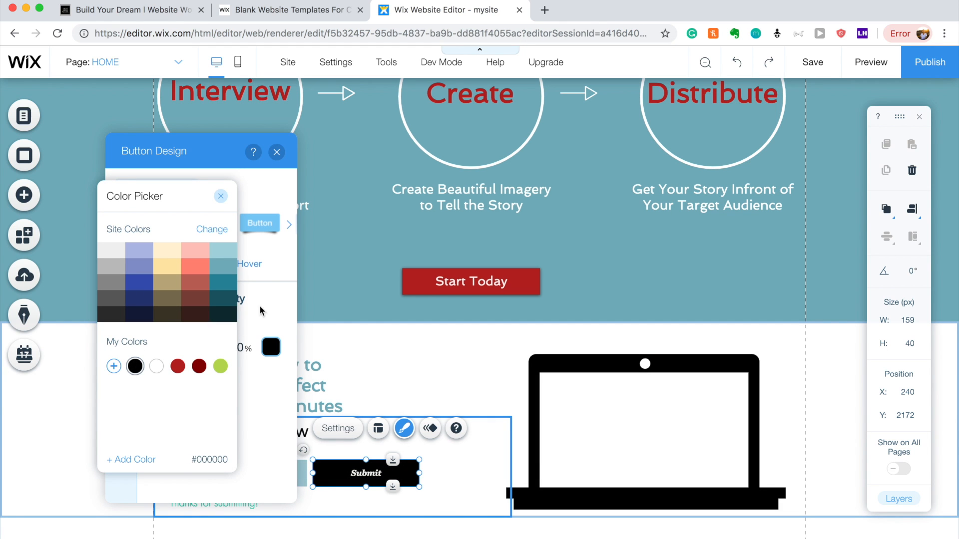
left_click(198, 366)
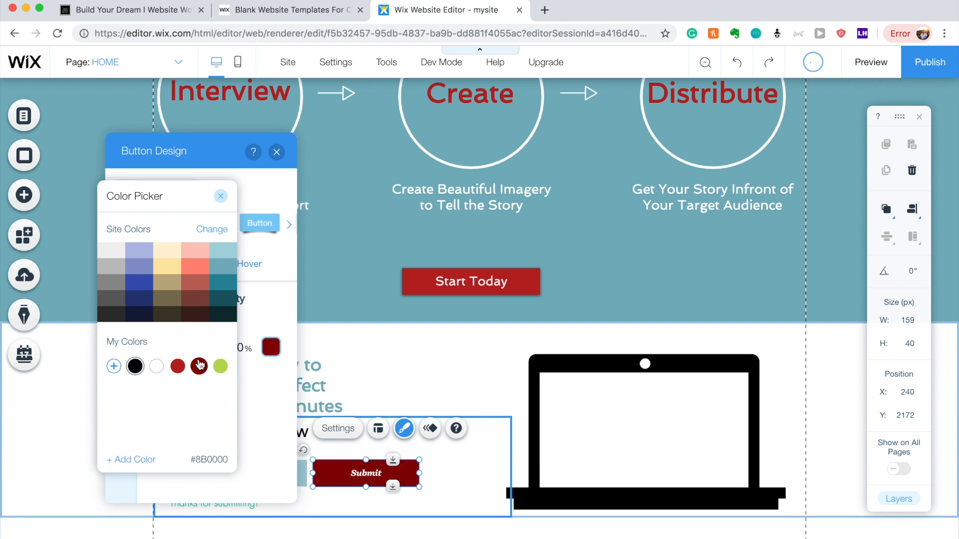
left_click(177, 366)
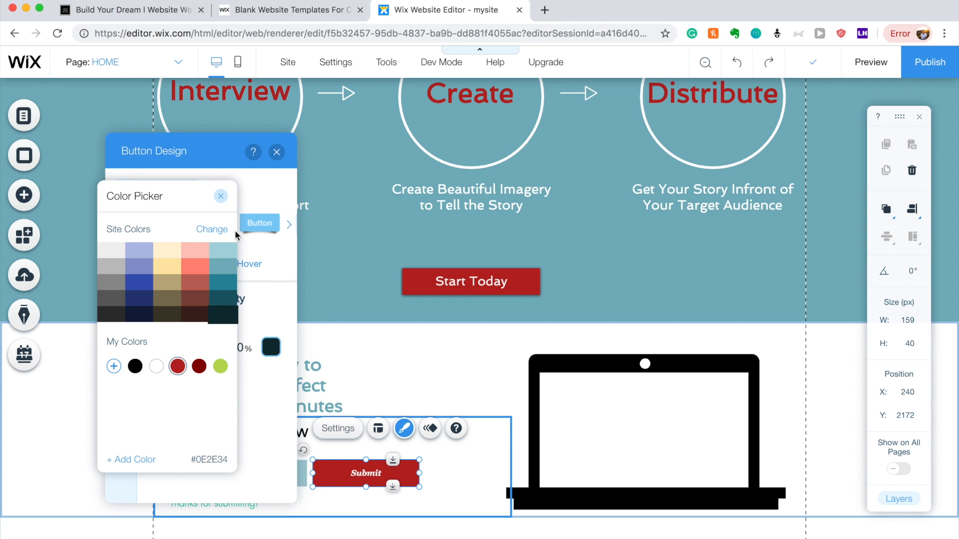
left_click(221, 196)
Set the Submit button text to Spinnaker at 29 px.
left_click(122, 425)
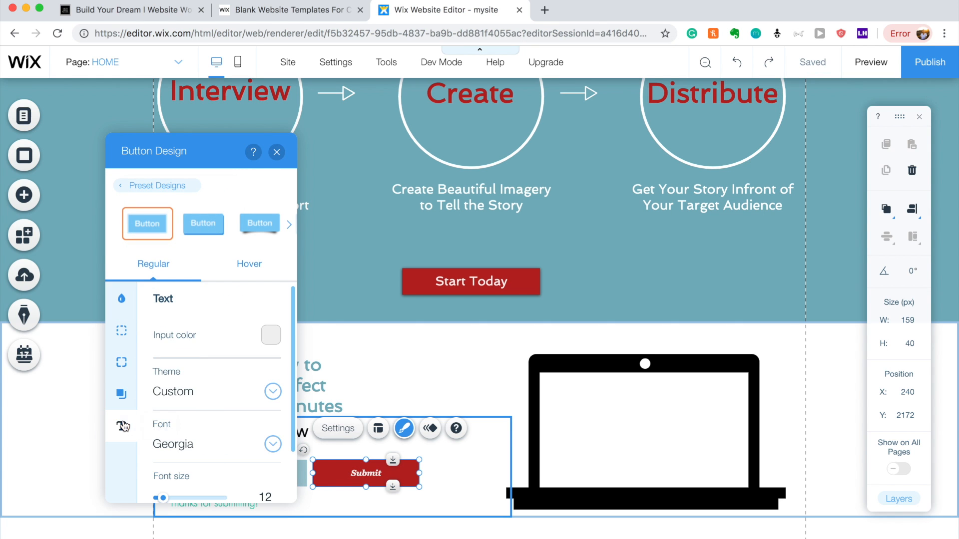
scroll(209, 394, "down", 2)
left_click(225, 384)
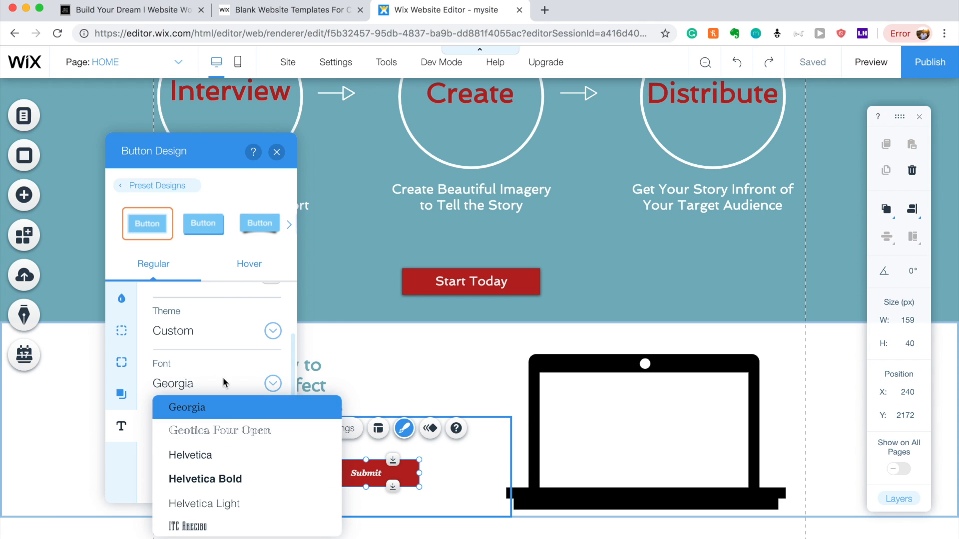
scroll(229, 439, "down", 5)
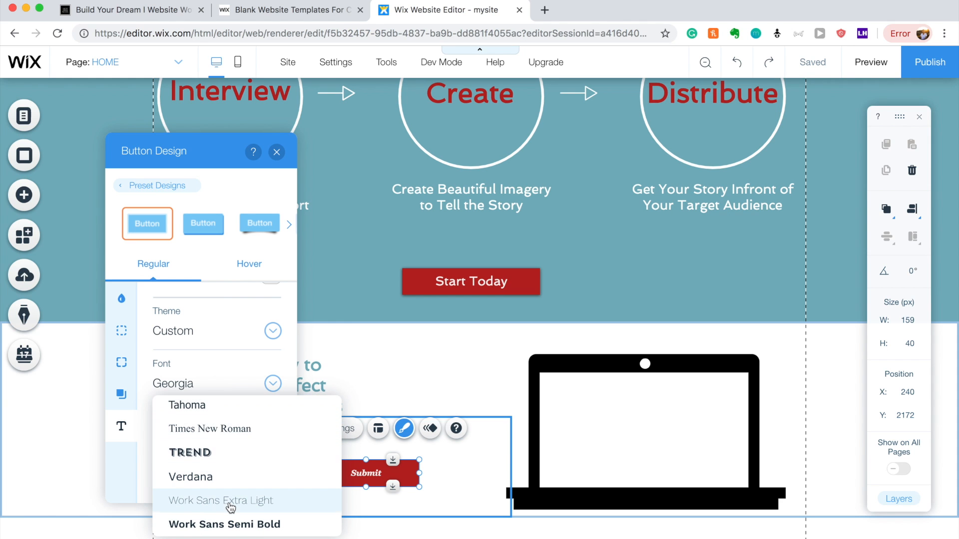
scroll(231, 508, "up", 4)
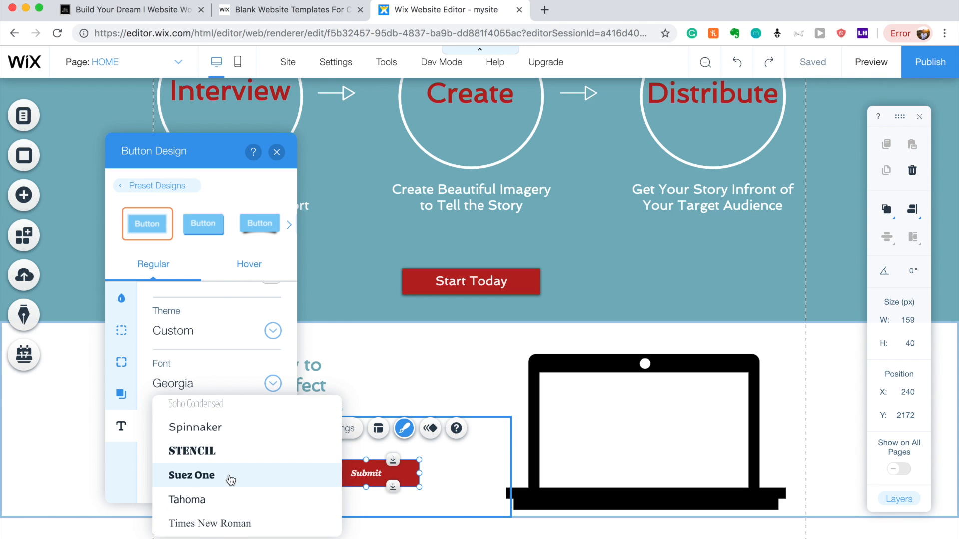
left_click(228, 447)
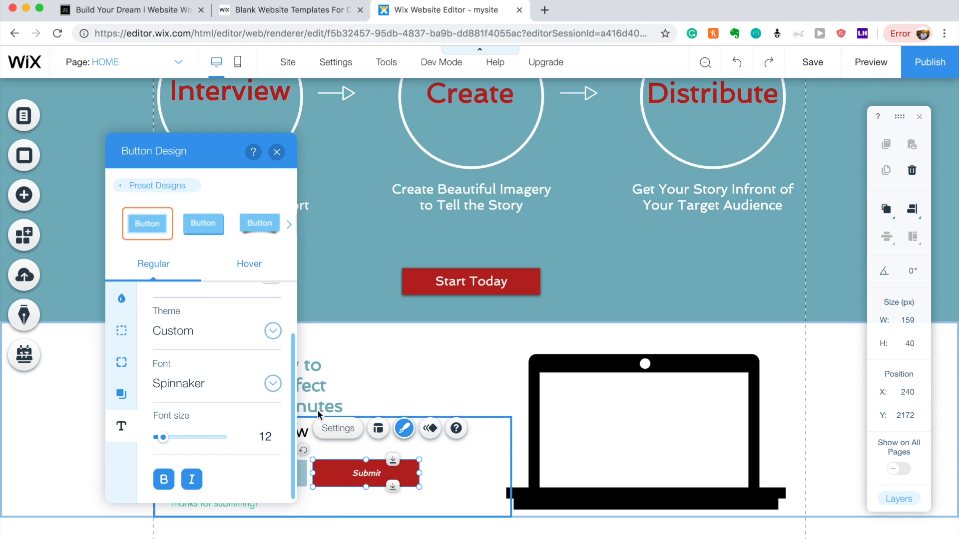
left_click_drag(168, 444, 169, 444)
left_click(409, 376)
left_click(240, 475)
left_click(272, 427)
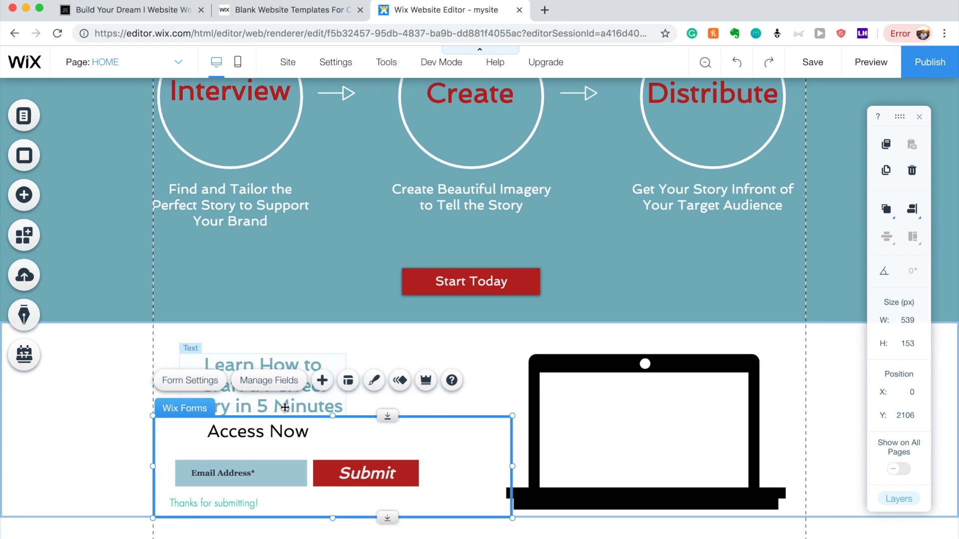
Set the form's field title font to Spinnaker and enlarge it.
left_click(374, 382)
left_click(605, 468)
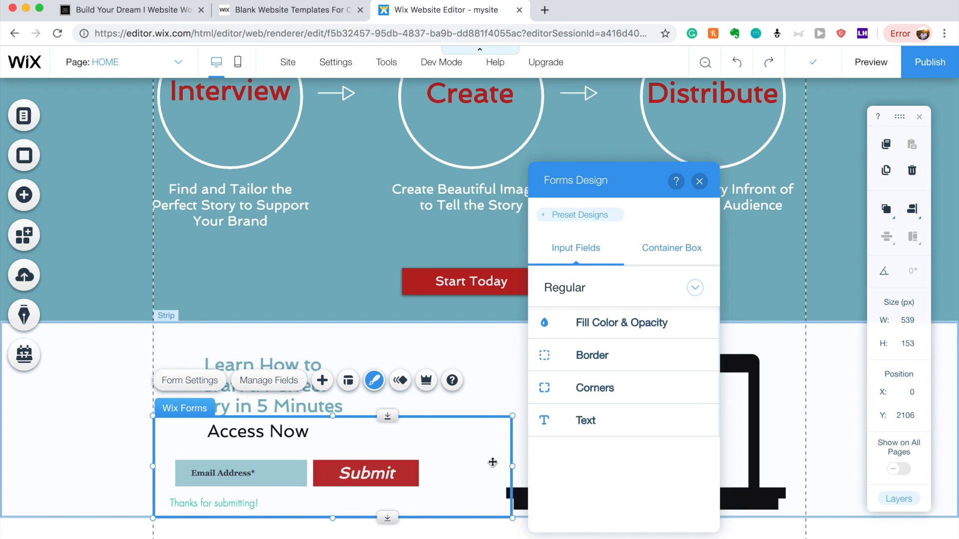
left_click(599, 416)
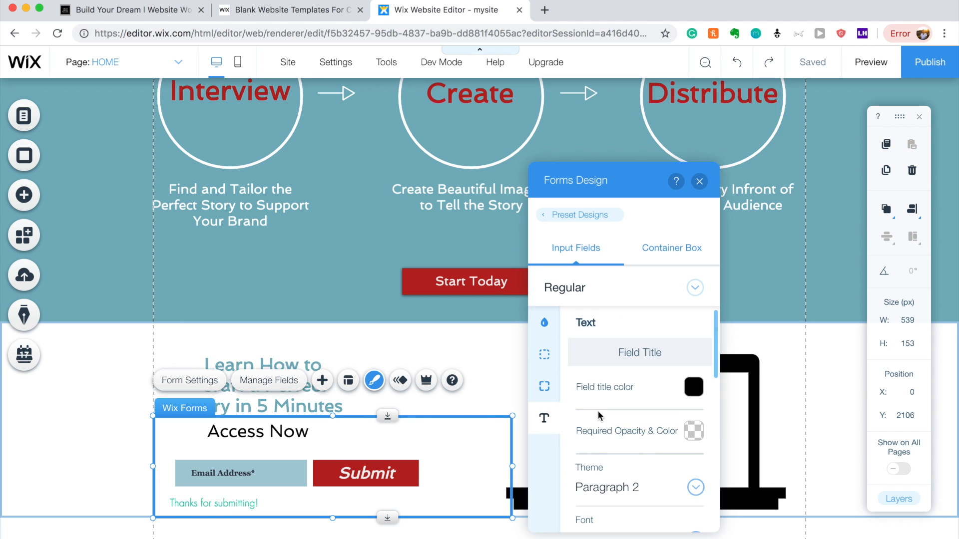
scroll(622, 396, "down", 4)
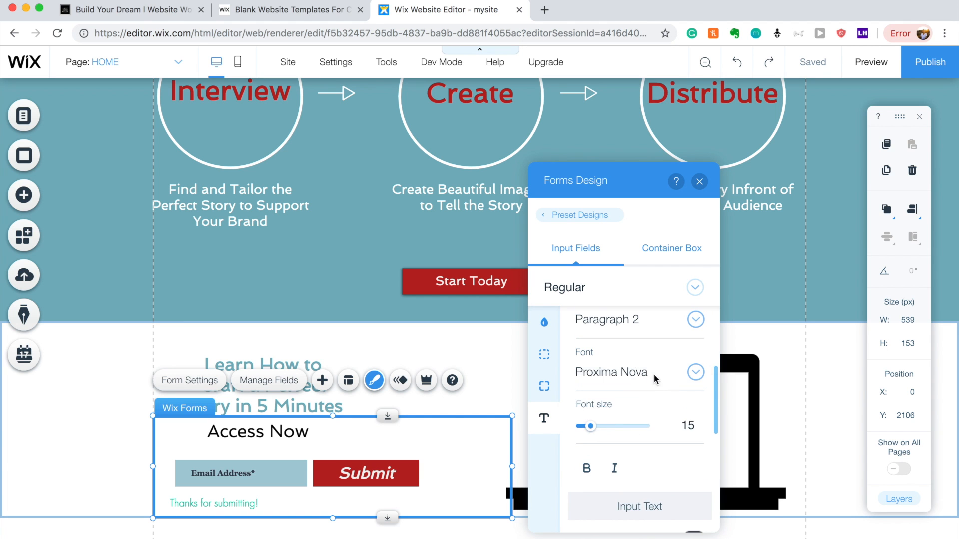
left_click(655, 380)
scroll(654, 466, "down", 6)
scroll(653, 469, "up", 5)
scroll(653, 469, "down", 3)
left_click(652, 468)
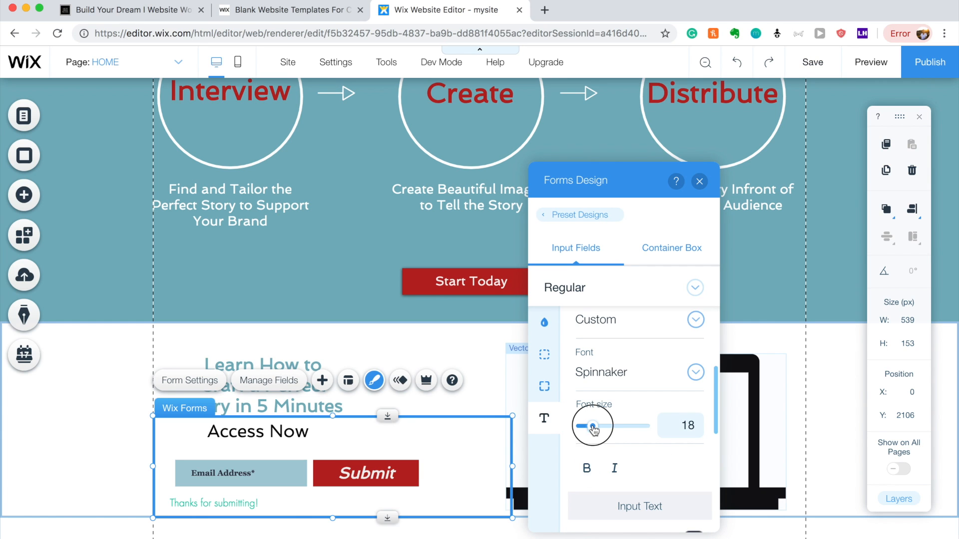
left_click_drag(596, 430, 592, 430)
Set the form's input text font to Spinnaker at size 17.
scroll(593, 427, "down", 5)
left_click(614, 415)
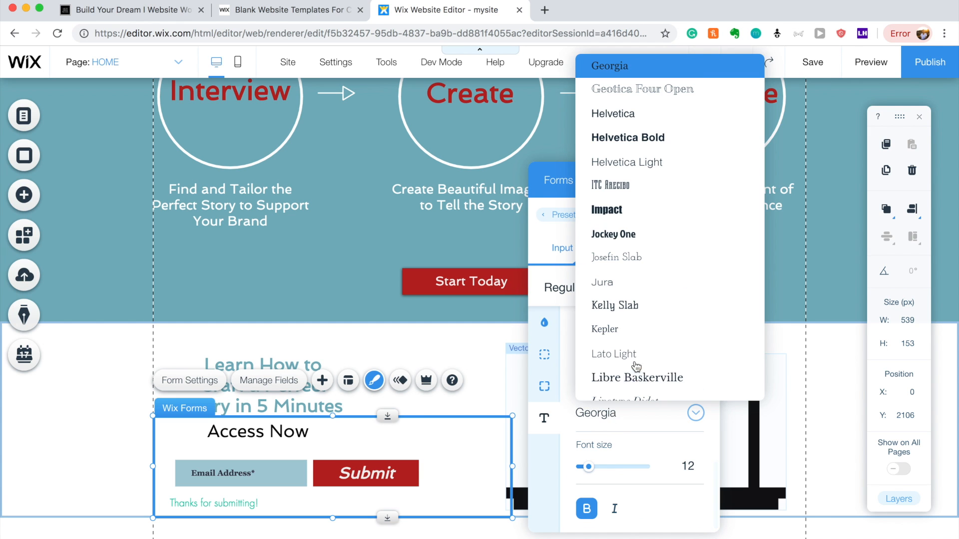
scroll(637, 361, "down", 15)
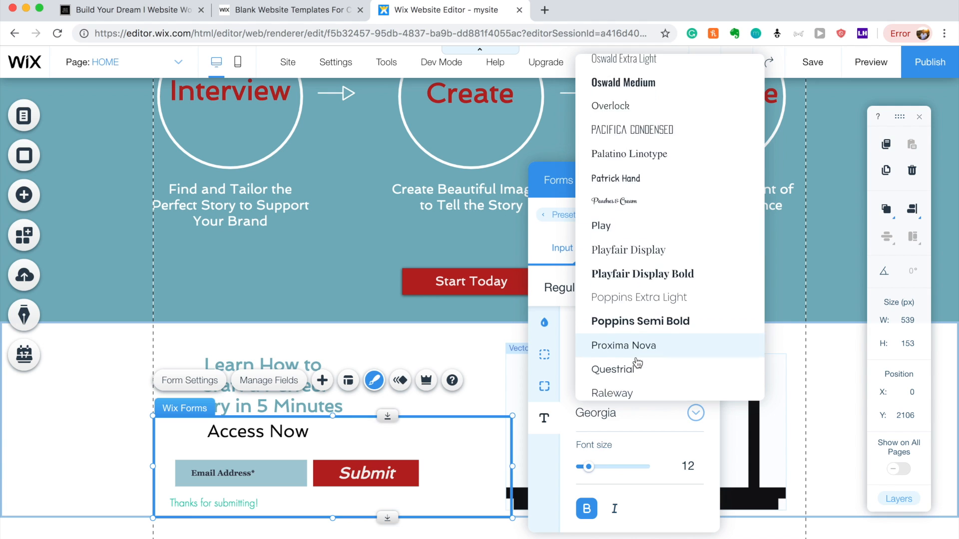
scroll(638, 361, "down", 4)
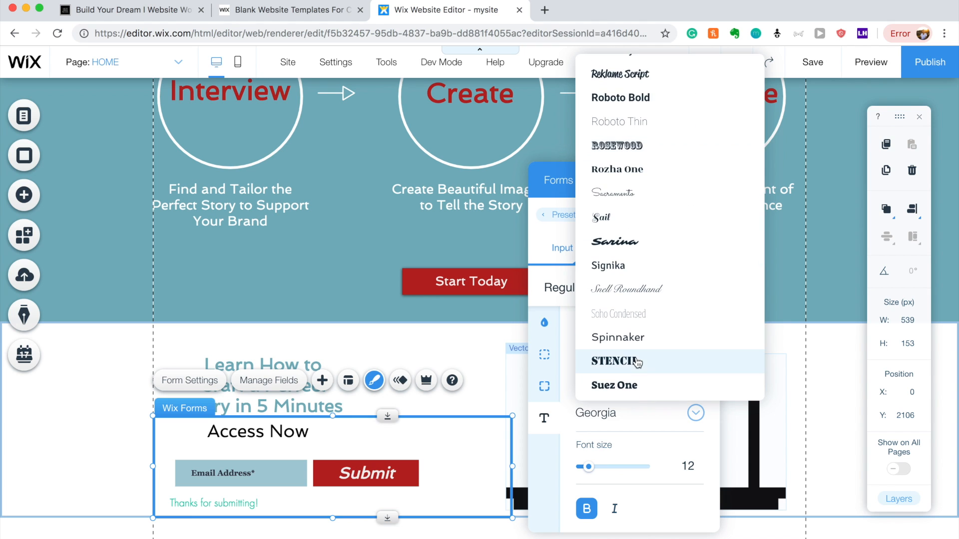
left_click(642, 331)
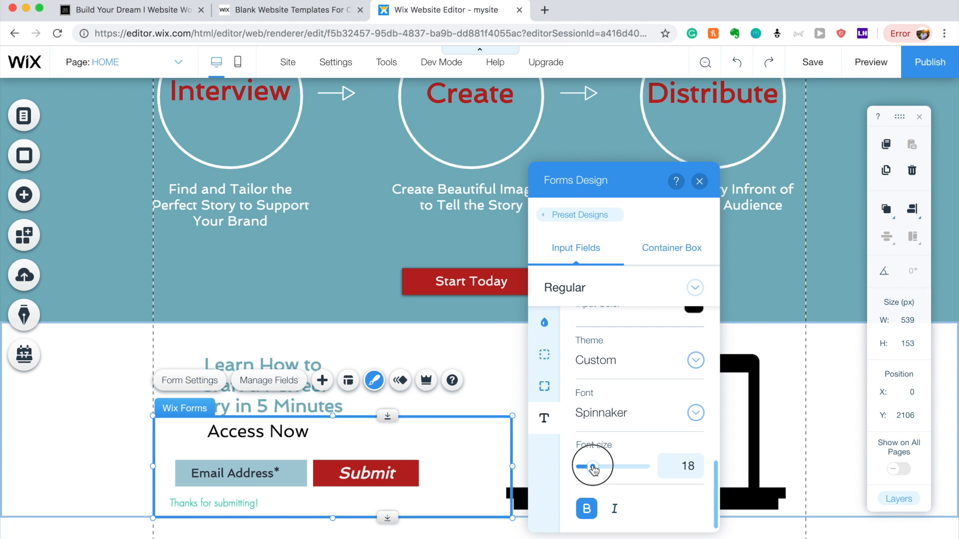
left_click_drag(594, 467, 590, 468)
Raise the laptop icon slightly, then place cfp_198.jpg from My Image Uploads on the page.
left_click(405, 346)
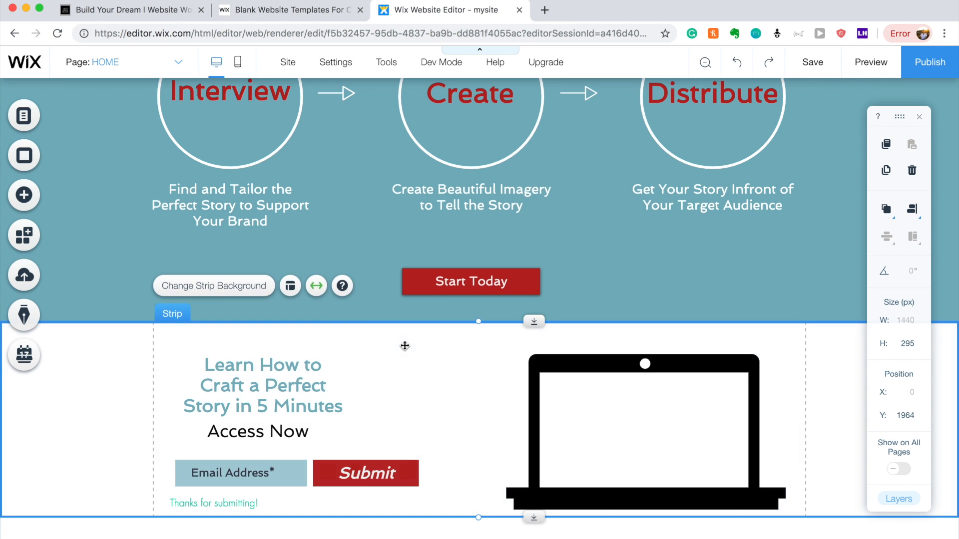
left_click_drag(602, 402, 602, 393)
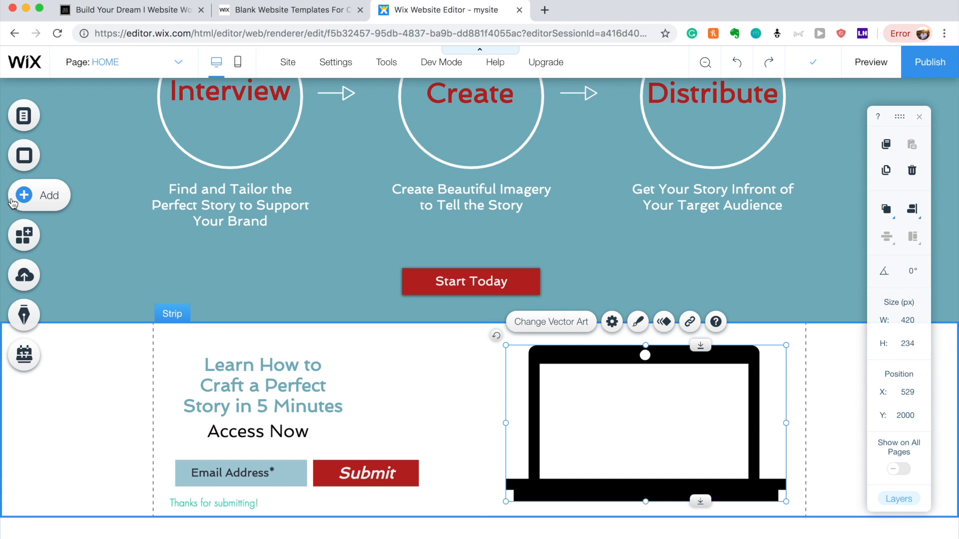
left_click(12, 200)
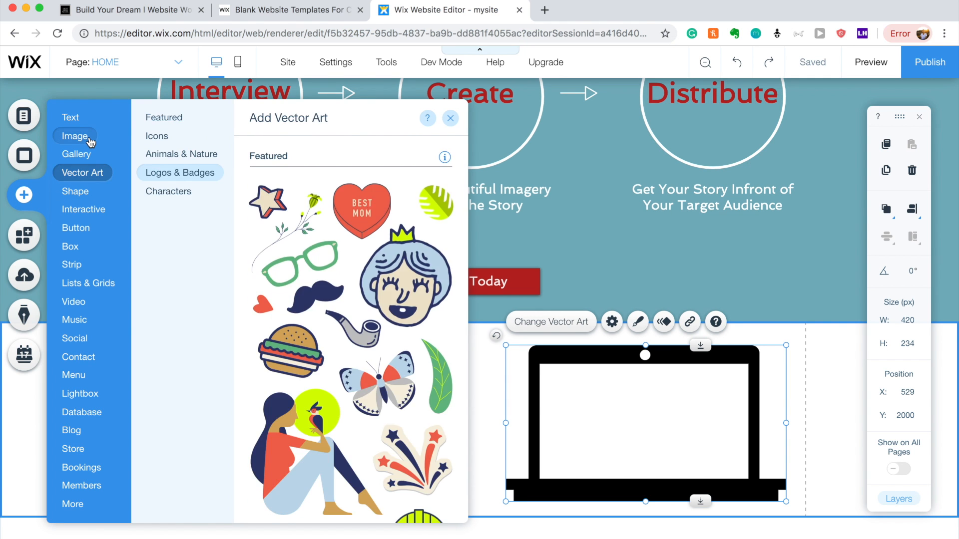
mouse_move(90, 142)
left_click(316, 208)
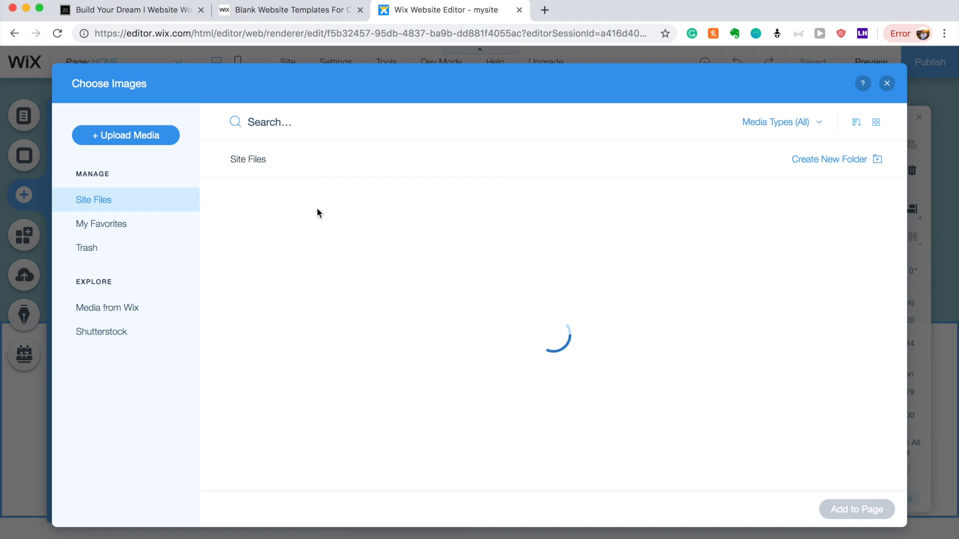
mouse_move(318, 214)
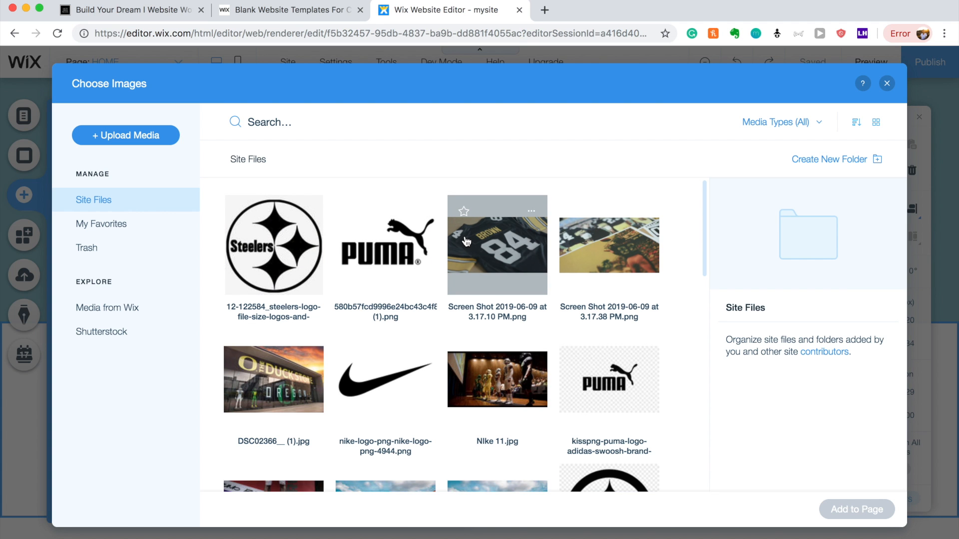
scroll(497, 373, "down", 5)
scroll(496, 374, "down", 7)
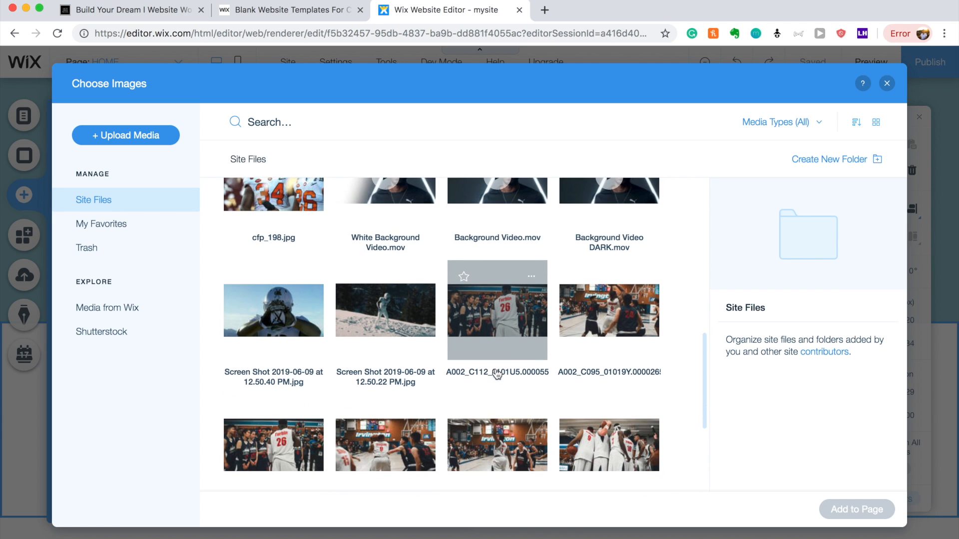
scroll(499, 380, "down", 3)
scroll(510, 401, "down", 2)
scroll(509, 401, "up", 7)
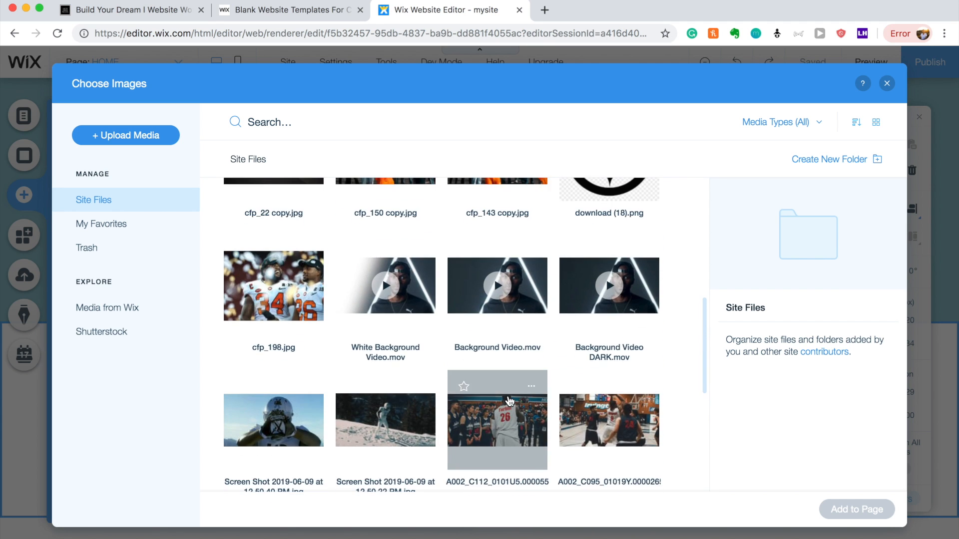
scroll(510, 400, "up", 2)
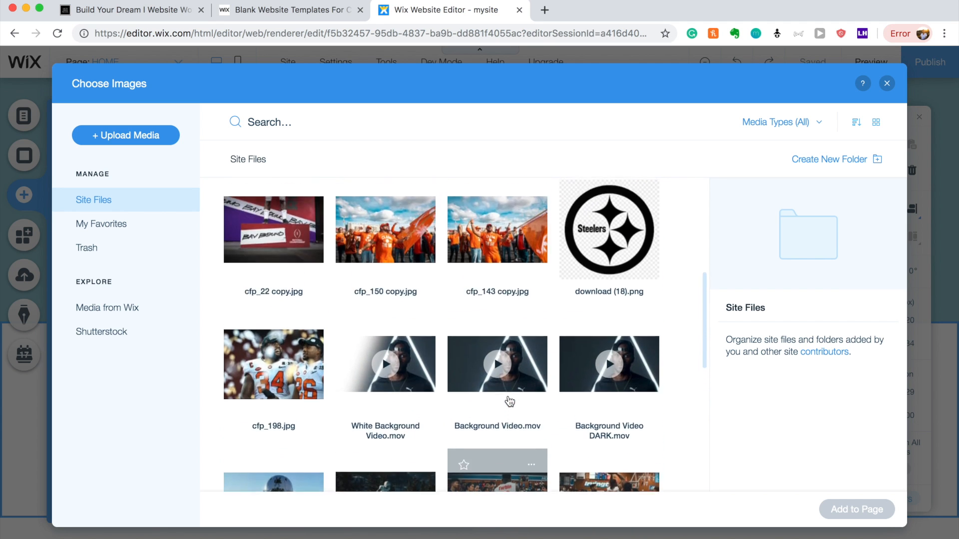
left_click(286, 368)
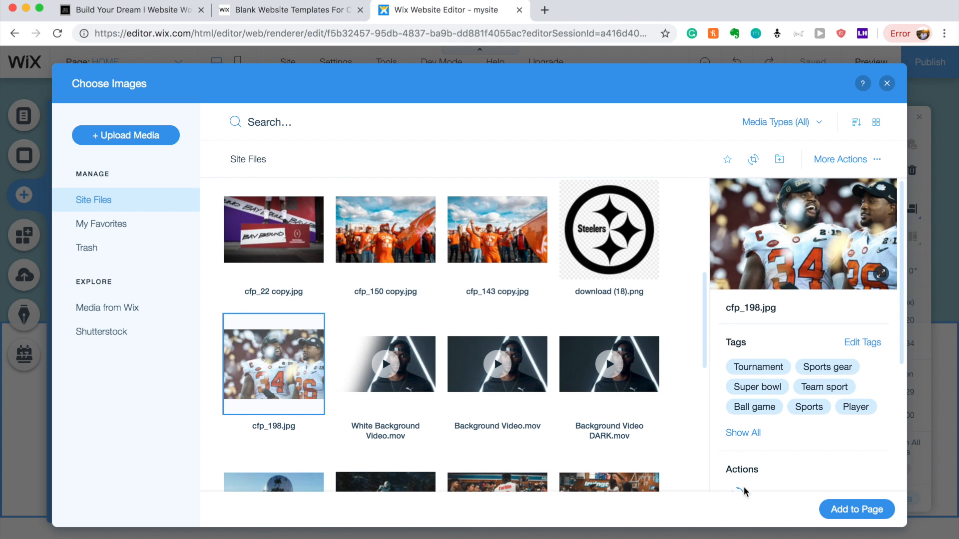
left_click(840, 502)
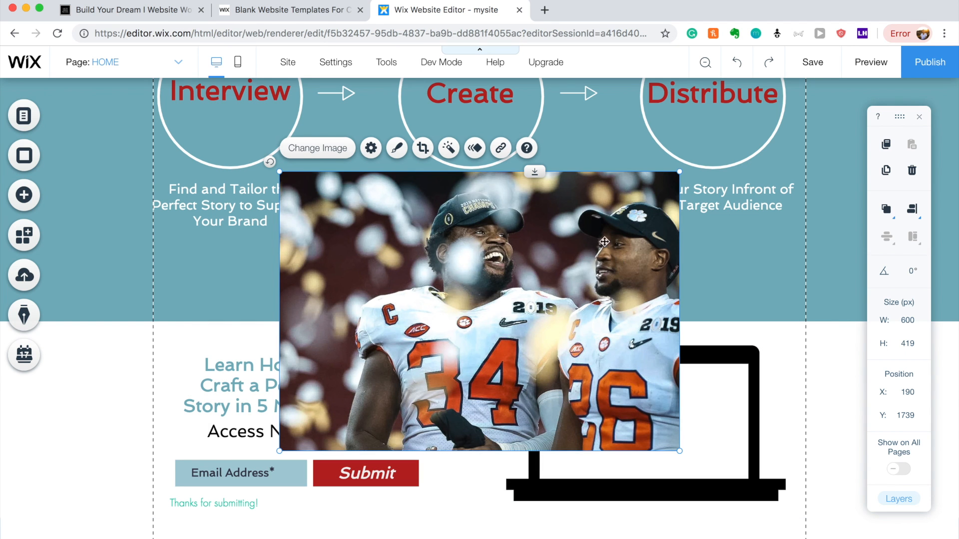
Shrink the football photo and move it over the laptop in the white strip.
left_click_drag(679, 171, 525, 303)
left_click_drag(450, 353, 719, 378)
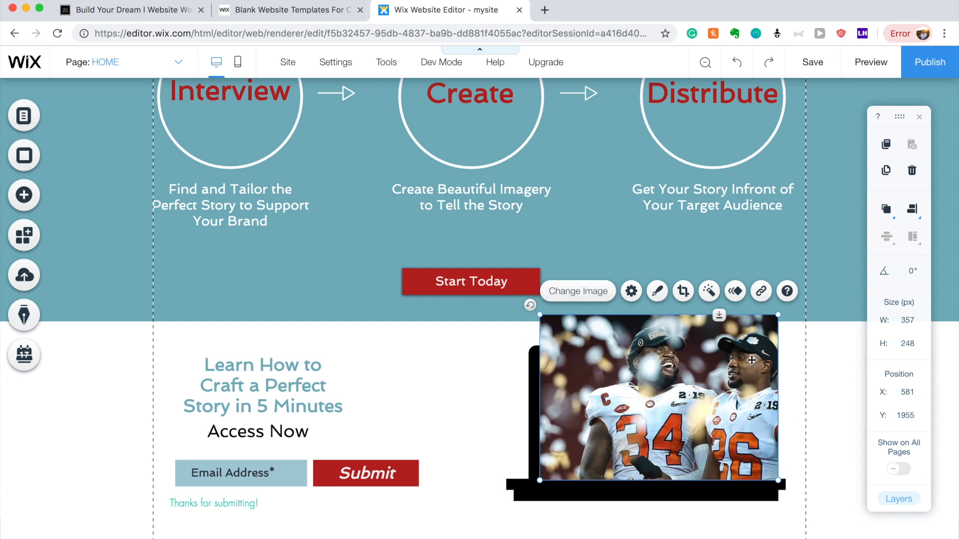
left_click_drag(778, 315, 748, 356)
Crop off the photo's top, size it to 320 × 175, and reframe to show the players' heads.
left_click(683, 322)
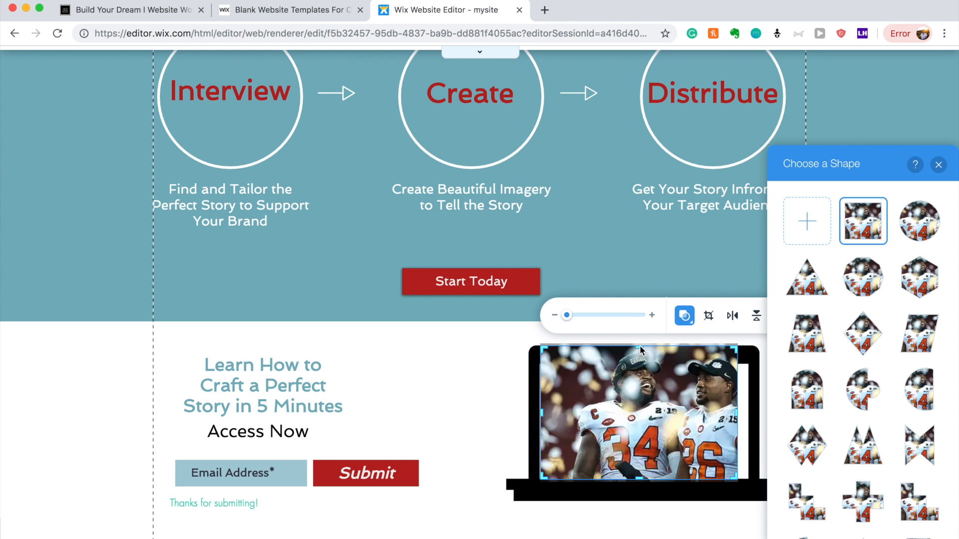
left_click(640, 353)
left_click_drag(639, 348, 640, 375)
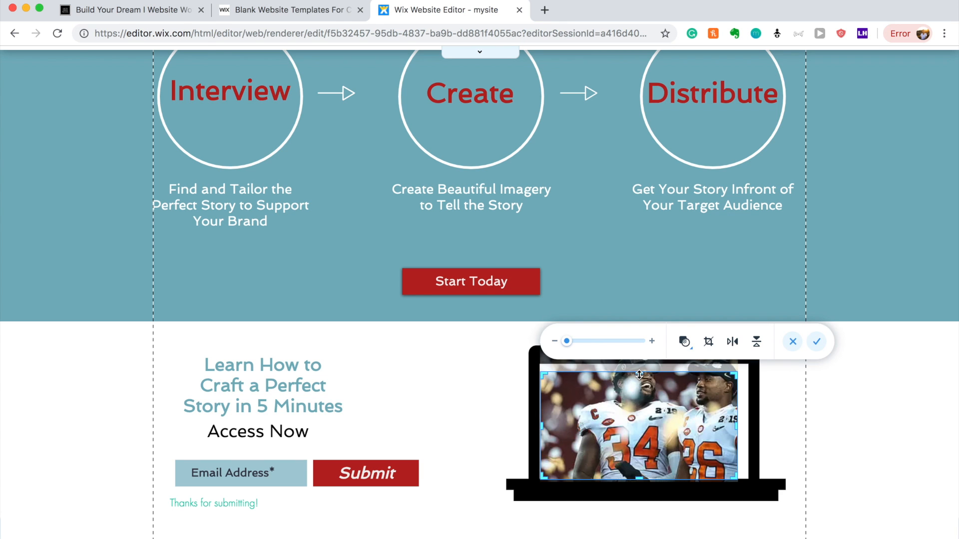
left_click(817, 341)
left_click_drag(738, 400, 754, 393)
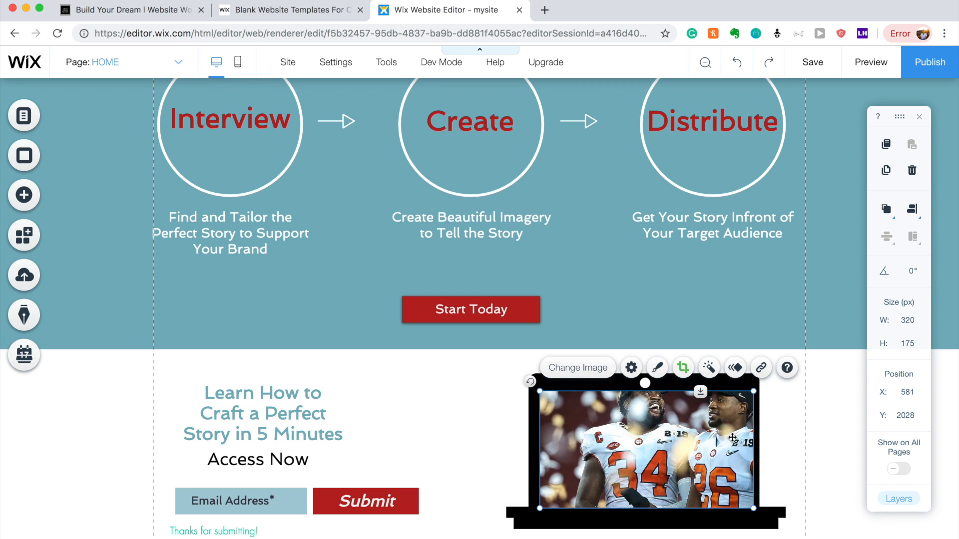
left_click_drag(732, 438, 732, 433)
double_click(665, 405)
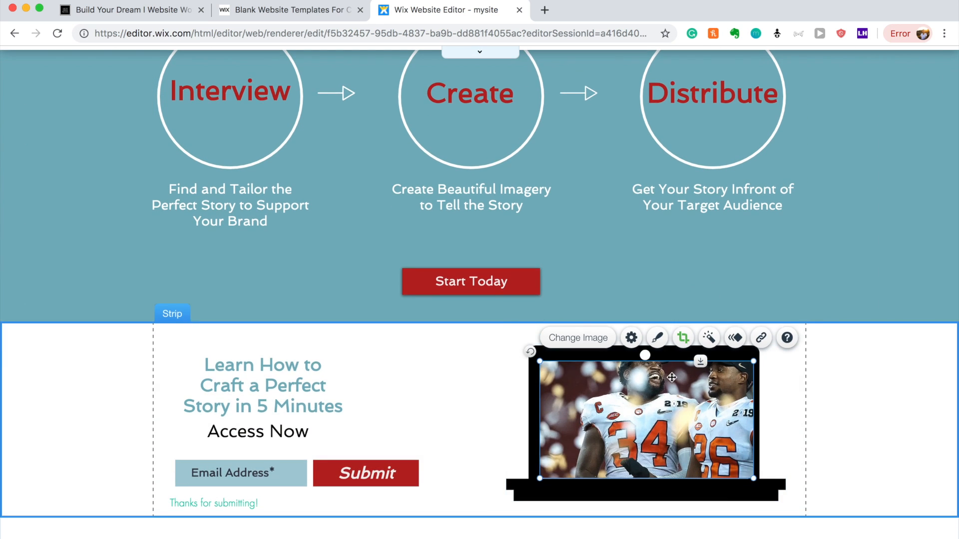
left_click_drag(666, 377, 666, 401)
key("Return")
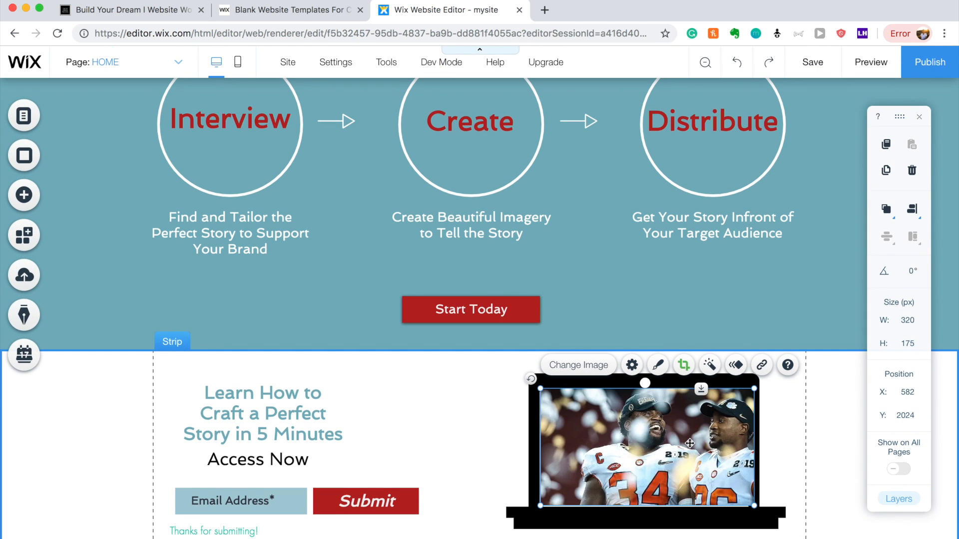
Send the photo one layer backward and centre it in the laptop screen.
right_click(690, 443)
mouse_move(735, 396)
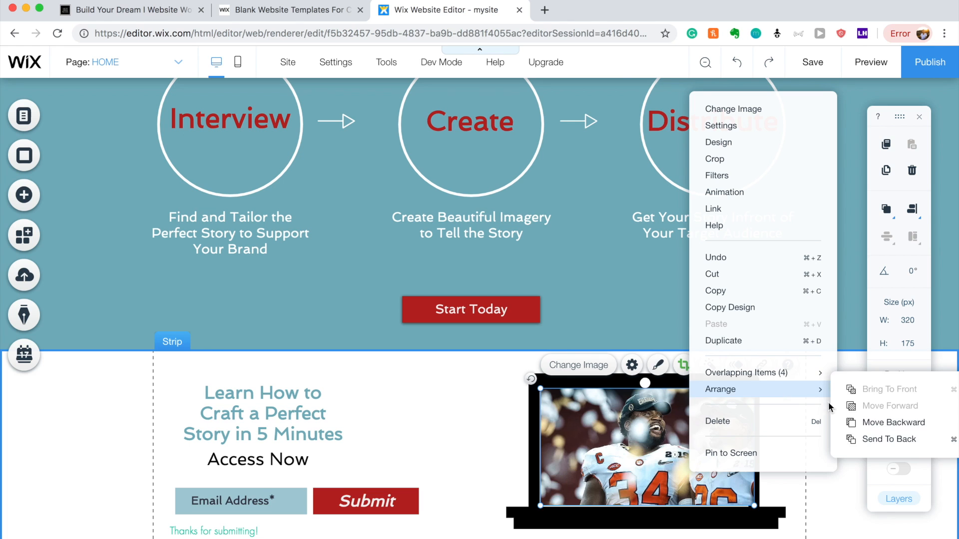
left_click(872, 425)
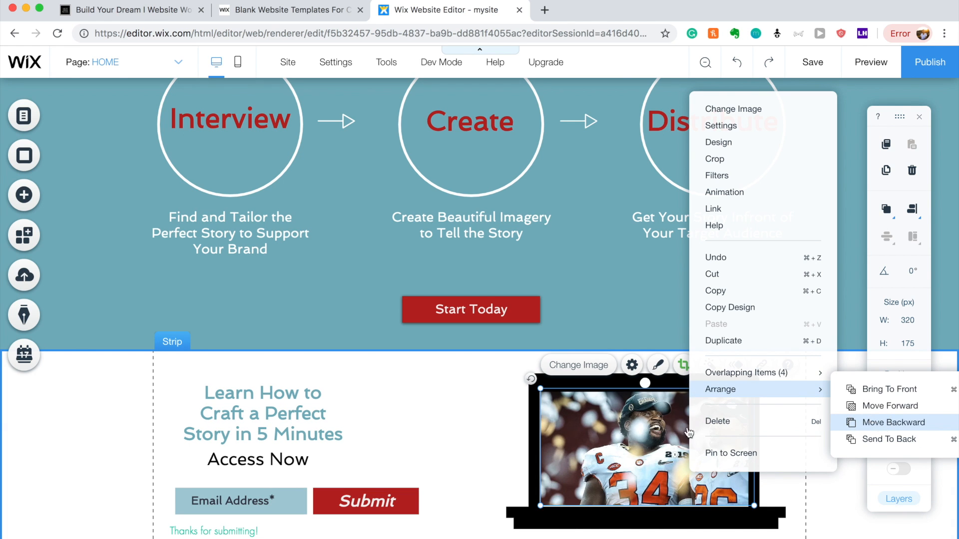
left_click(466, 385)
left_click(653, 420)
left_click_drag(653, 421, 653, 425)
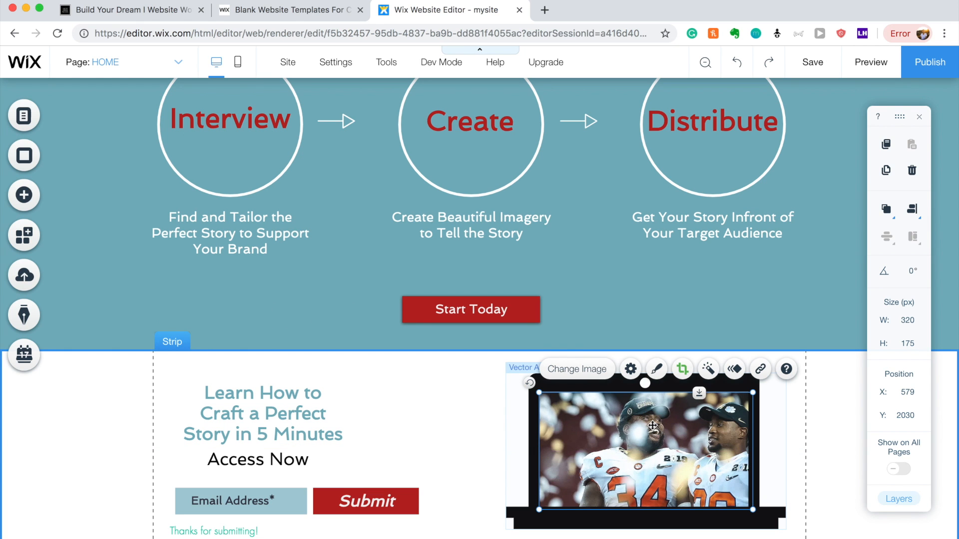
Apply the Kennedy filter to the football photo after trying Gotham and 3D.
left_click(708, 369)
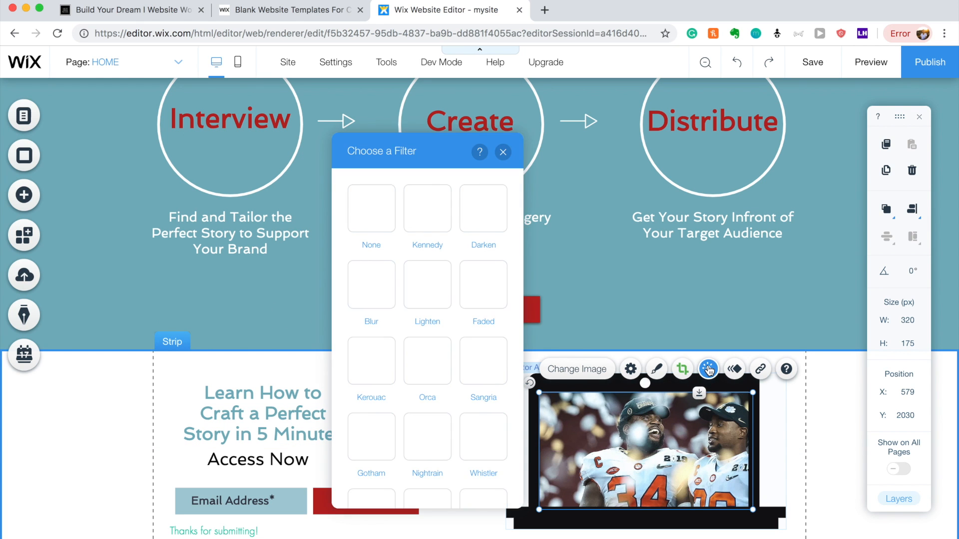
left_click(427, 223)
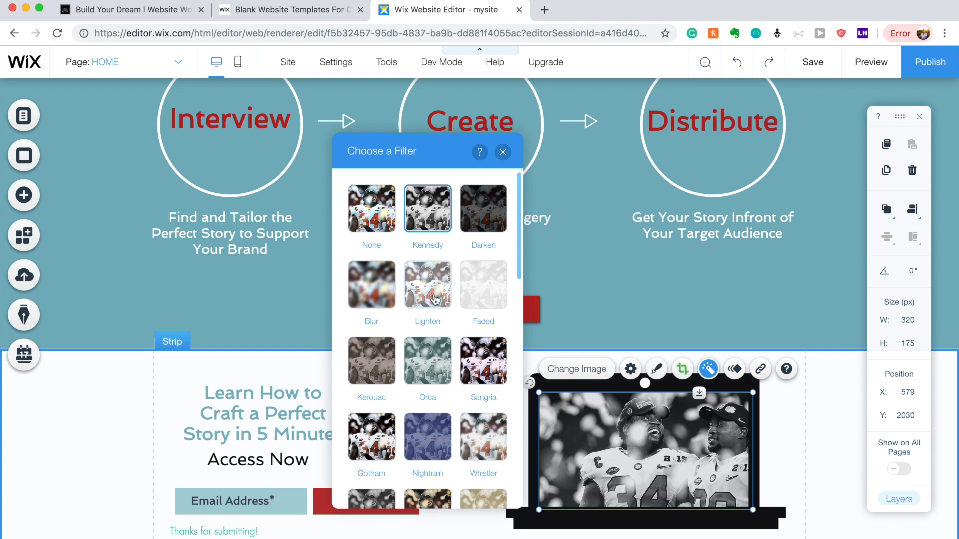
scroll(420, 325, "down", 2)
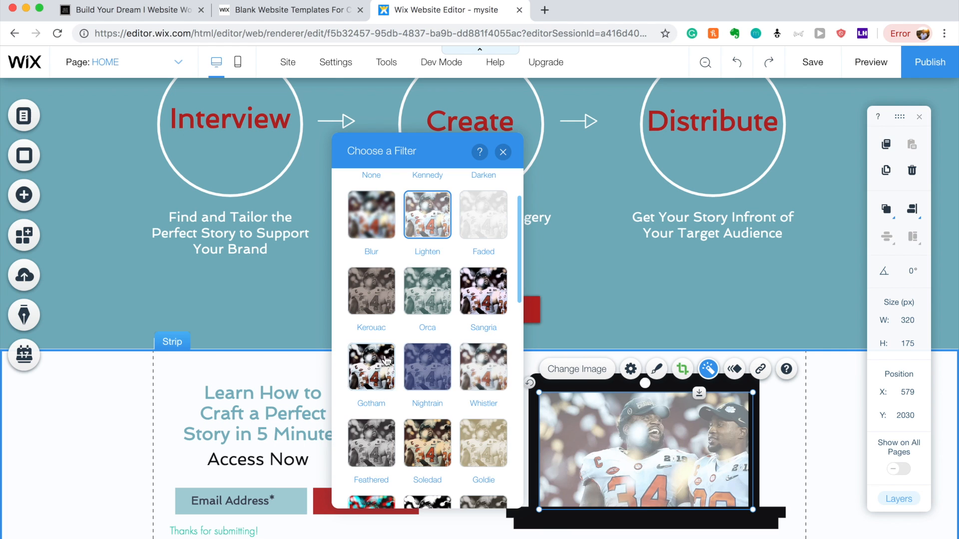
left_click(384, 359)
scroll(384, 358, "down", 3)
left_click(377, 411)
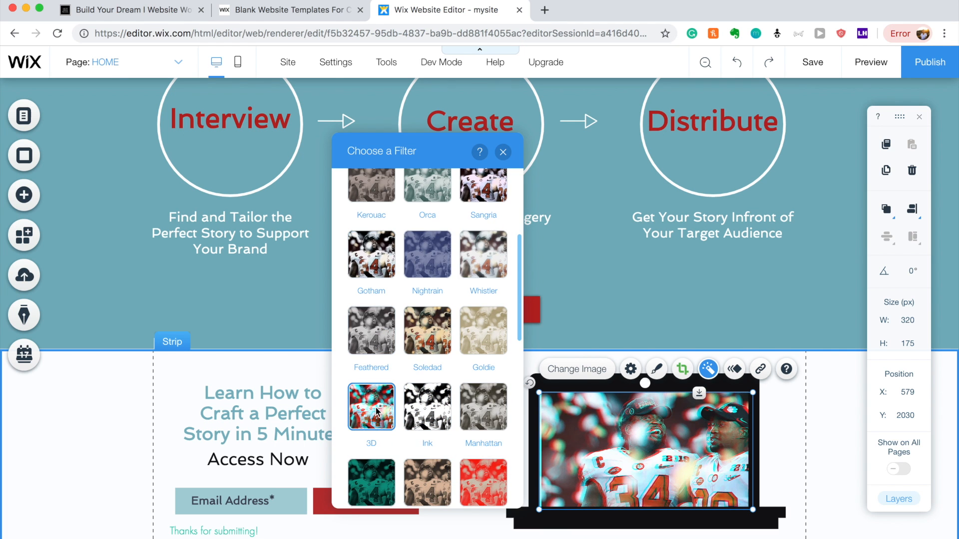
scroll(375, 410, "down", 2)
scroll(474, 341, "up", 5)
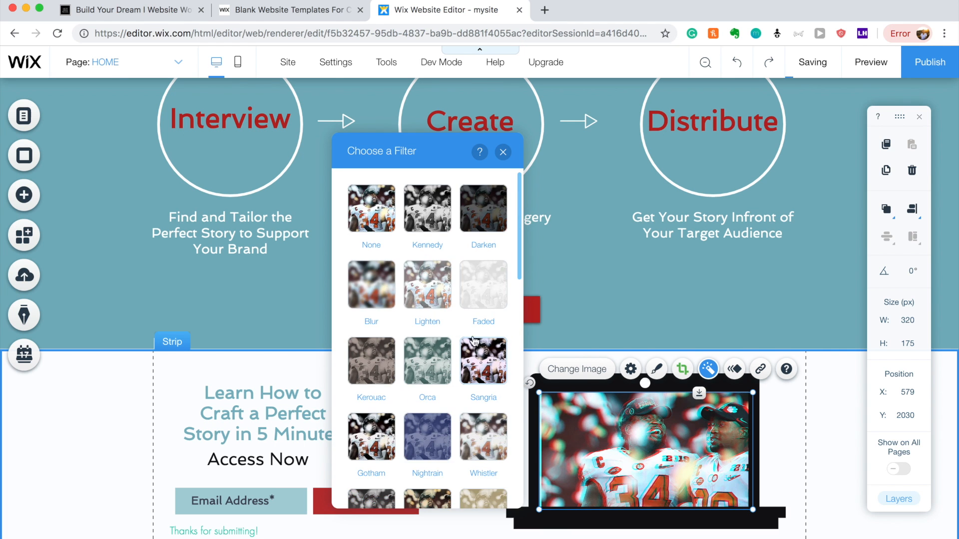
left_click(427, 208)
left_click(808, 414)
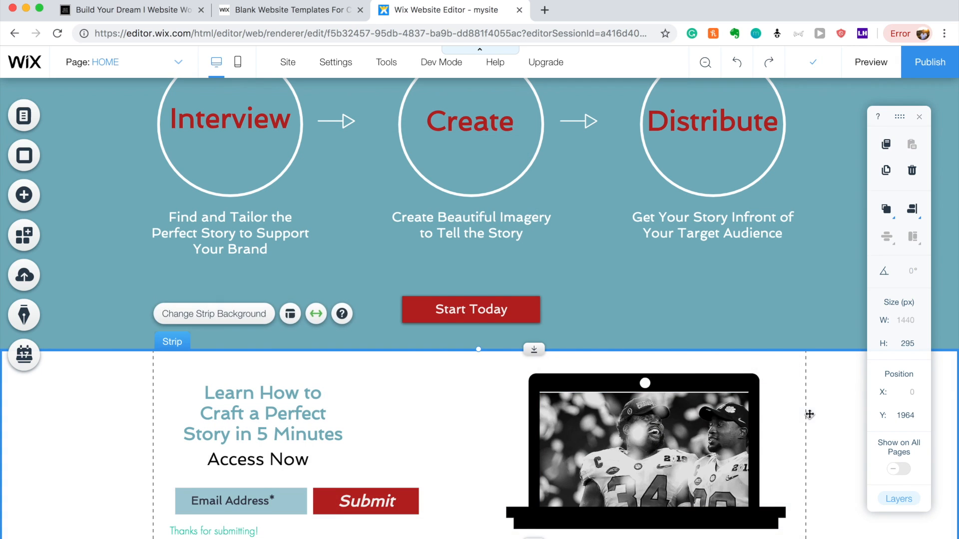
scroll(779, 405, "down", 1)
left_click(750, 396)
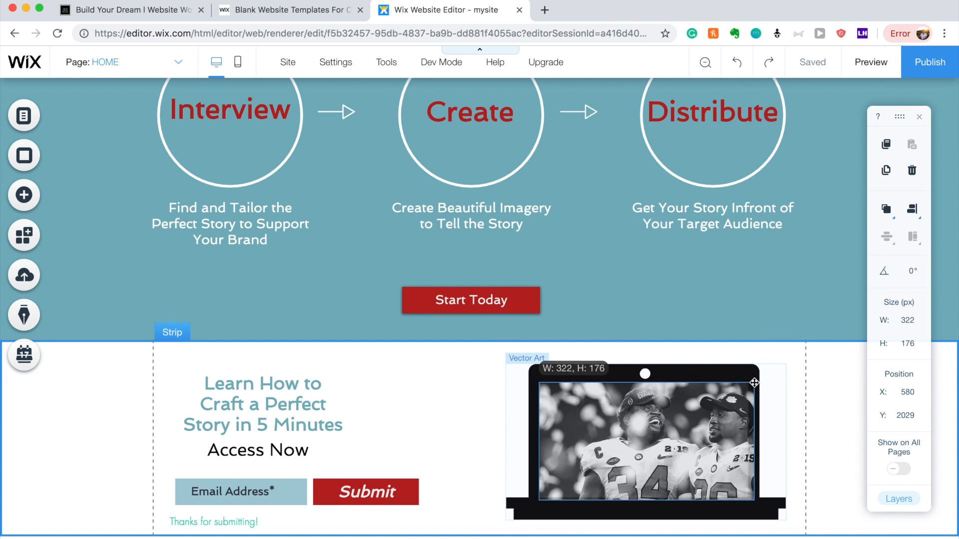
left_click(808, 396)
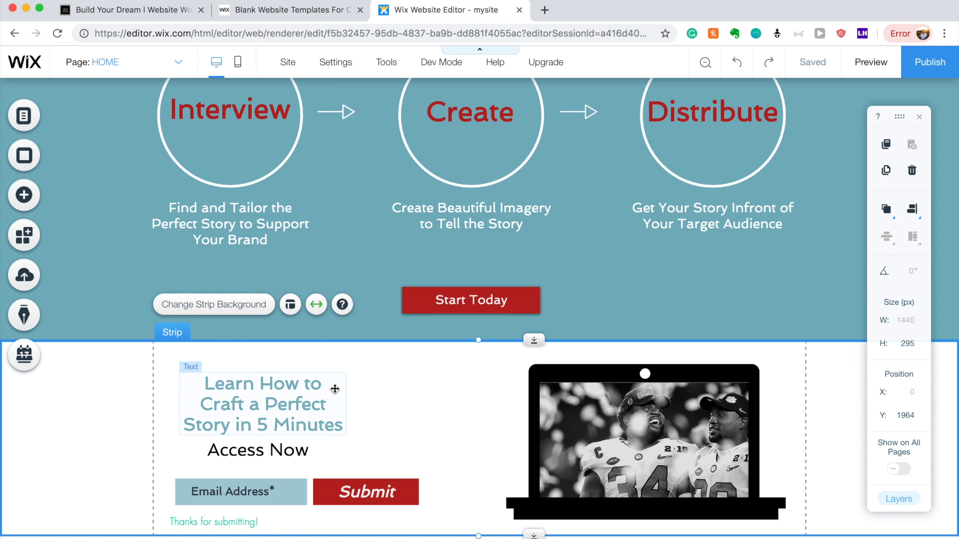
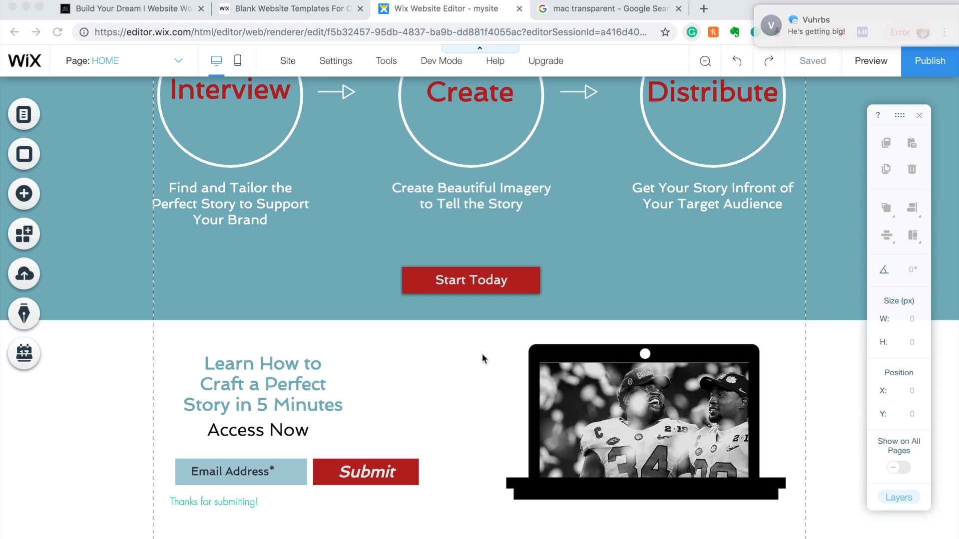
Duplicate the sign-up strip and place the copy below the original.
left_click(104, 347)
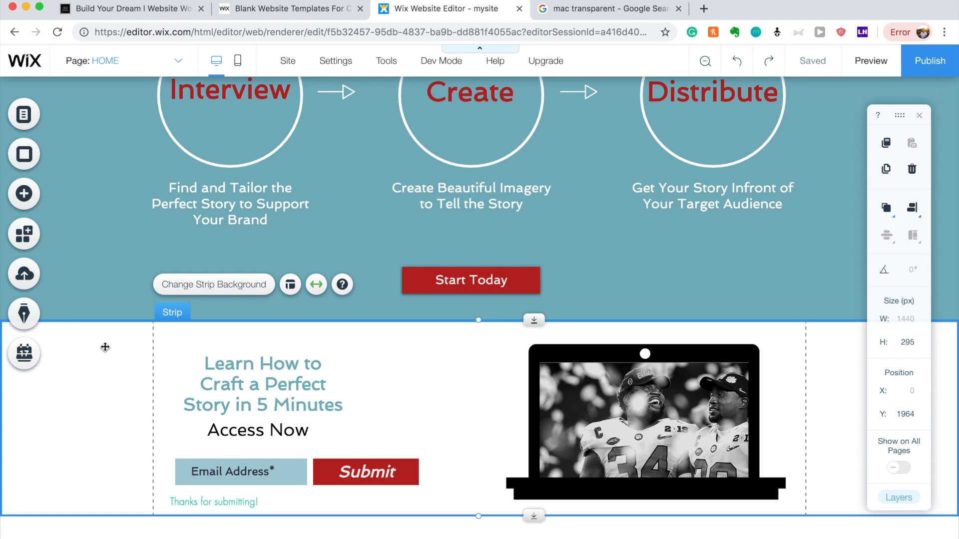
left_click_drag(104, 345, 107, 454)
scroll(107, 419, "down", 3)
scroll(106, 454, "down", 3)
left_click_drag(424, 343, 426, 341)
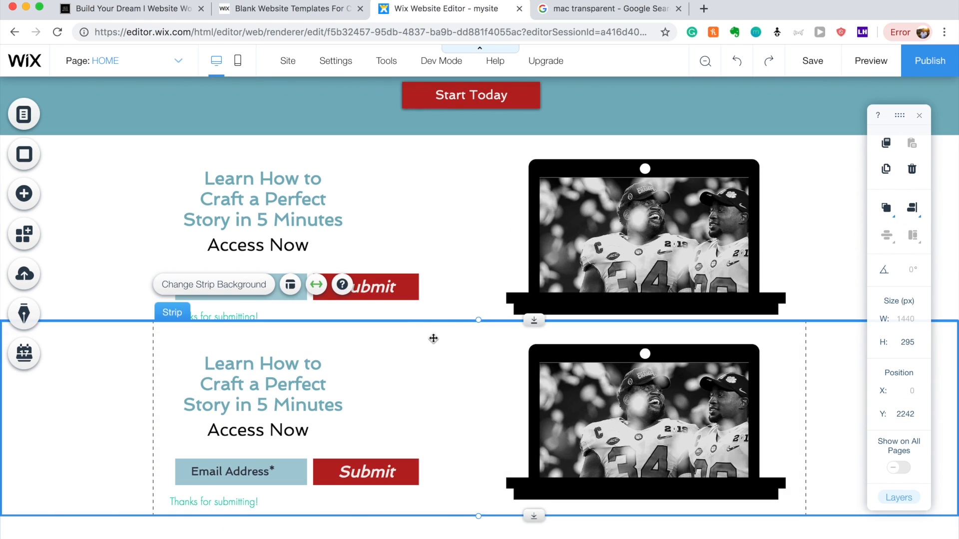
Delete the laptop photo, laptop frame and subscribe form from the copy, centring its heading.
left_click(613, 379)
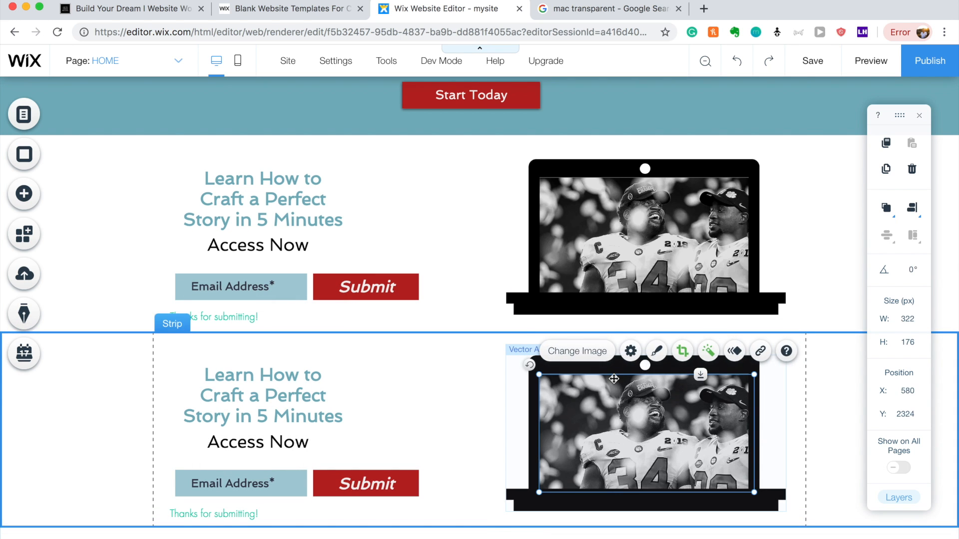
key("Delete")
left_click(618, 381)
key("Delete")
left_click_drag(257, 410, 465, 398)
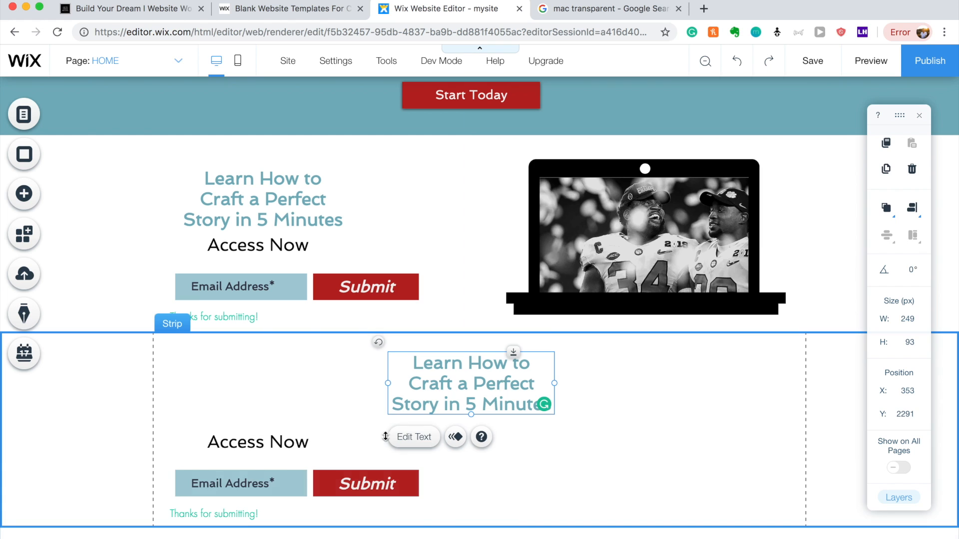
left_click(364, 477)
key("Delete")
scroll(264, 473, "down", 1)
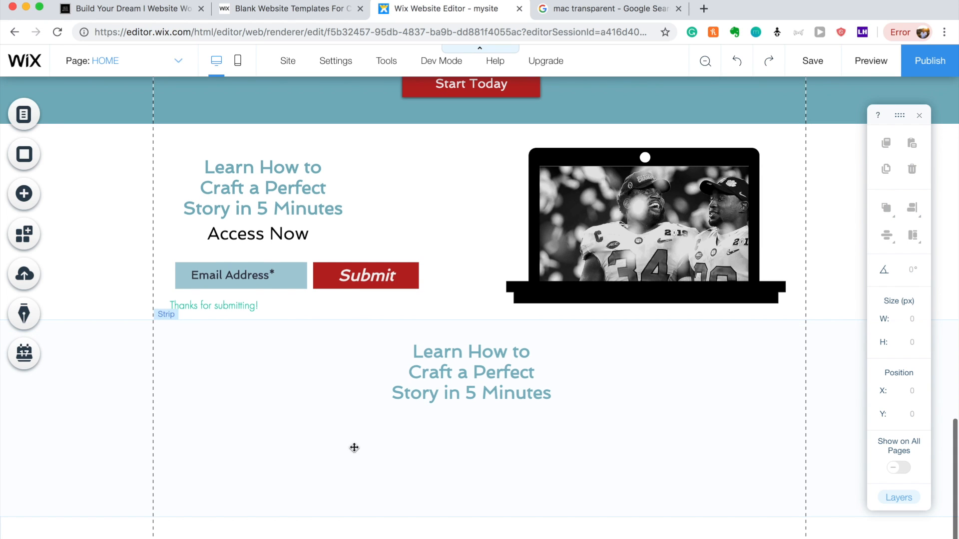
left_click(403, 447)
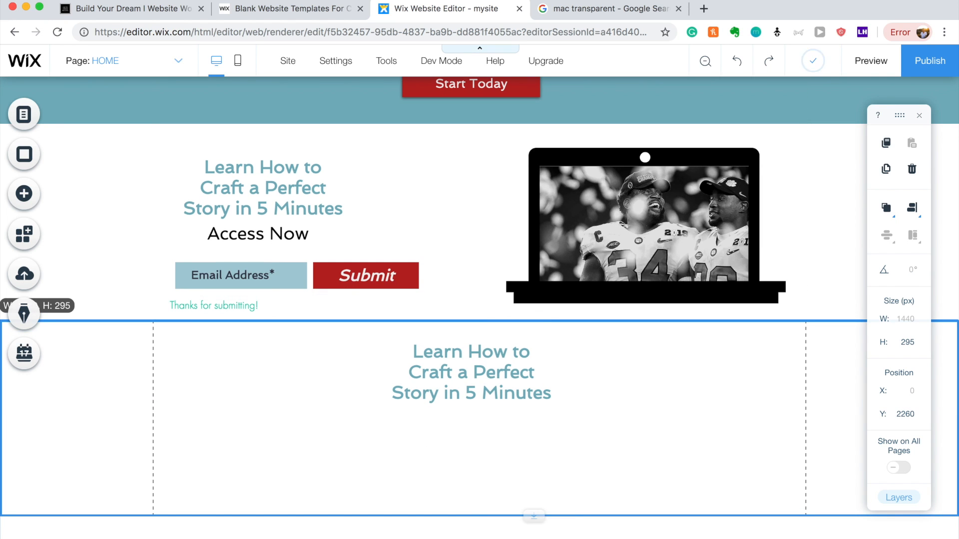
Drag the copied strip's bottom edge down to make it taller.
left_click_drag(536, 512, 533, 536)
scroll(546, 501, "down", 1)
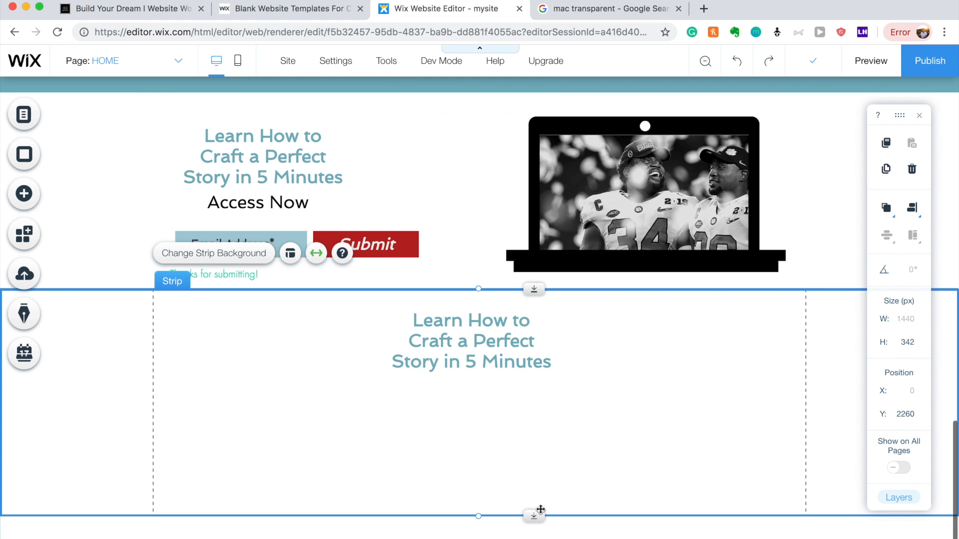
mouse_move(535, 517)
left_mouse_down()
mouse_move(531, 538)
mouse_move(543, 533)
left_mouse_up()
scroll(551, 492, "down", 1)
scroll(559, 463, "down", 1)
Retitle the copied heading 'Our Work' and set its font size to 45 px.
double_click(458, 255)
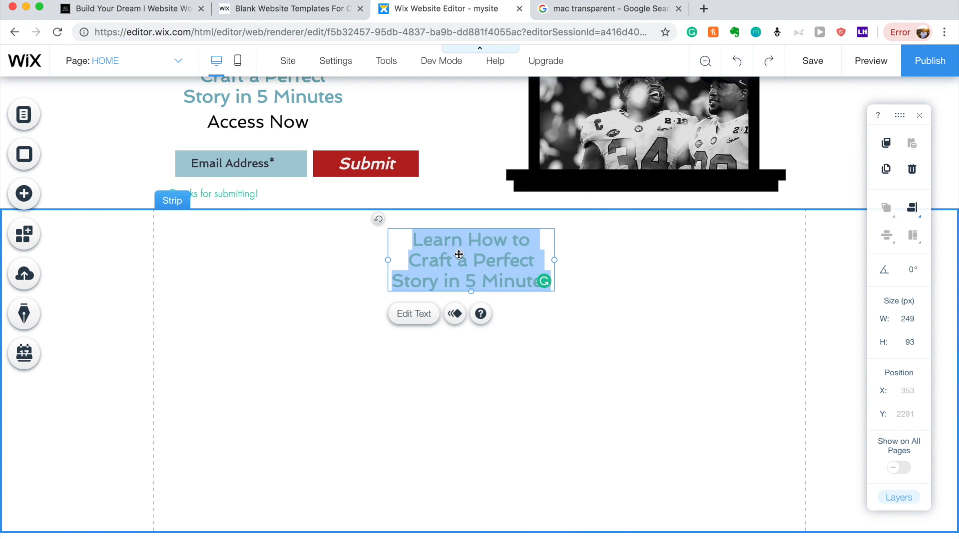
type("Our Work")
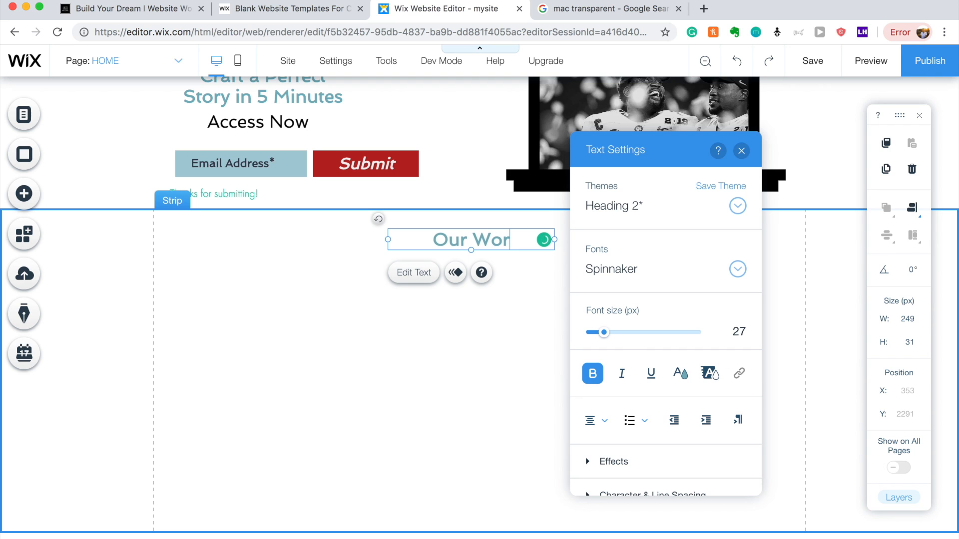
left_click(616, 334)
left_click_drag(616, 334, 633, 335)
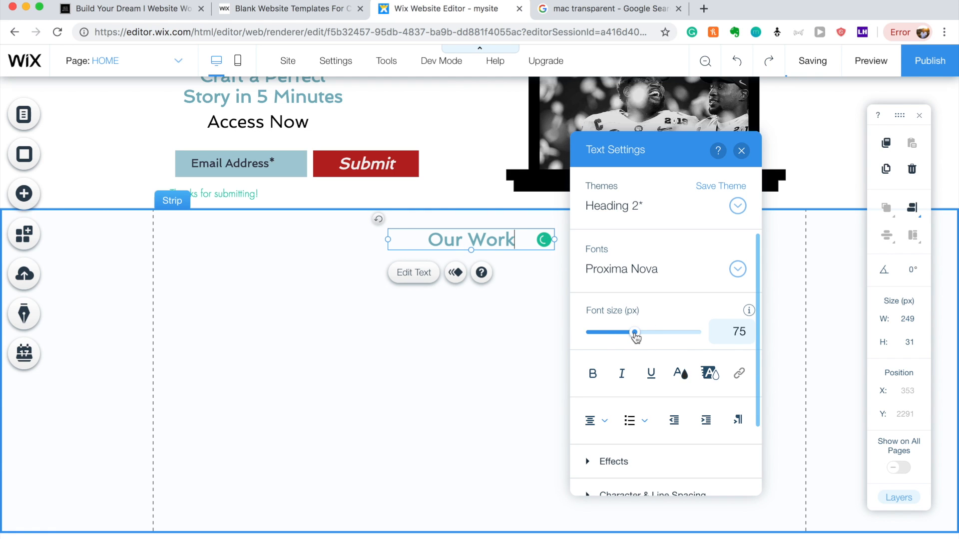
double_click(492, 242)
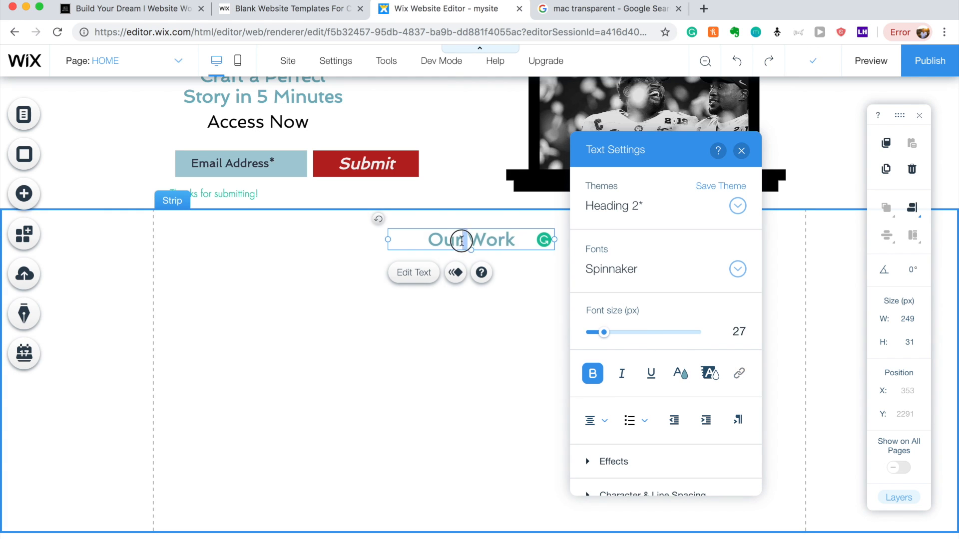
key("ctrl+a")
left_click(613, 332)
left_click_drag(615, 334, 618, 334)
left_click(741, 333)
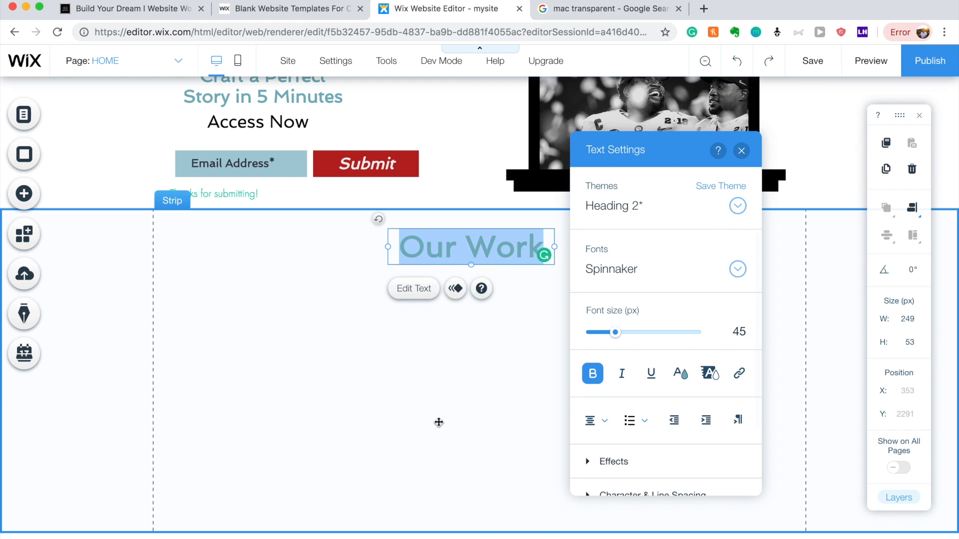
left_click(248, 406)
Add the computer monitor image from My Image Uploads and move it to the strip's left side.
left_click(17, 194)
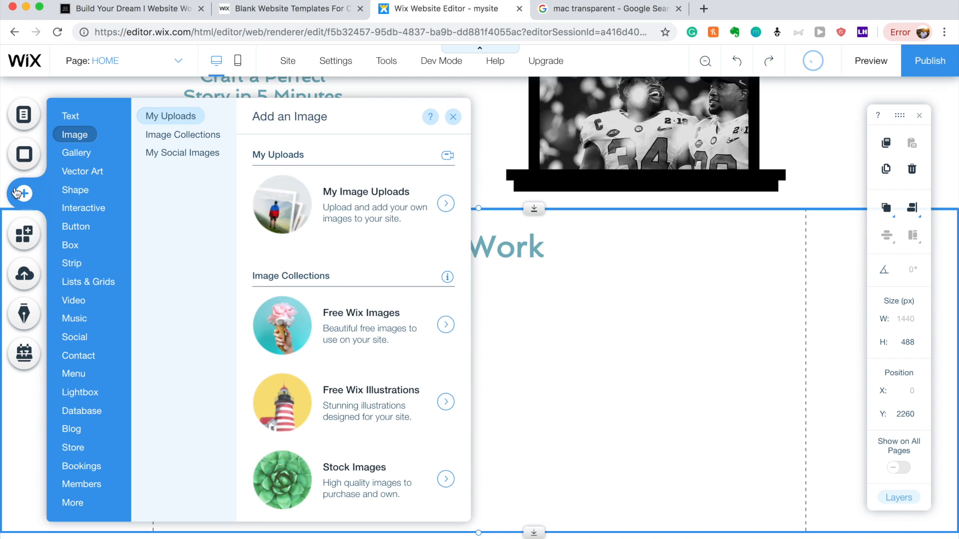
left_click(332, 195)
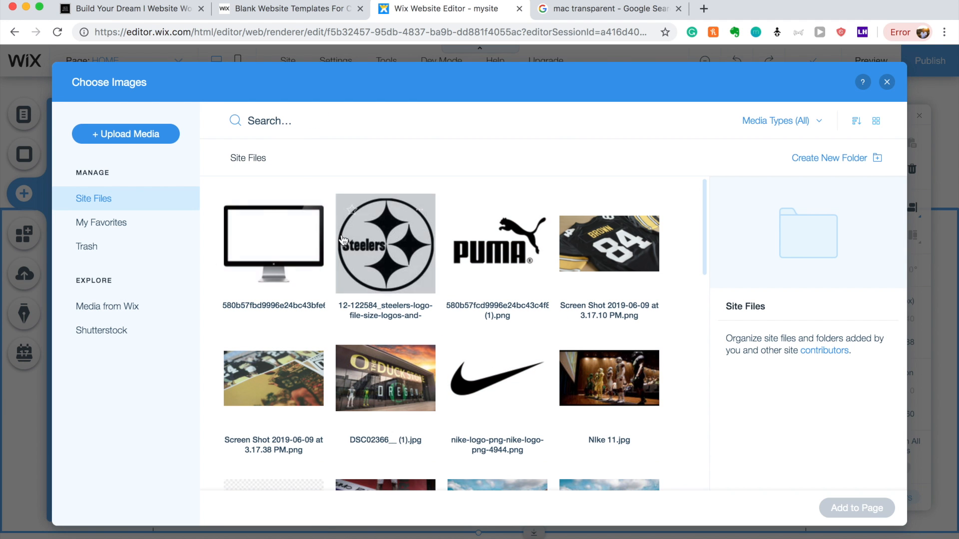
left_click(300, 220)
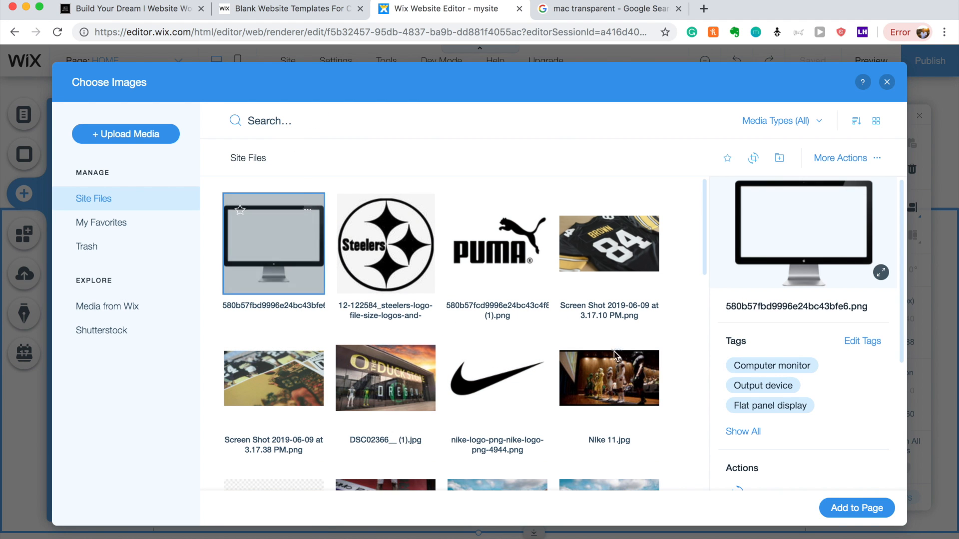
left_click(855, 508)
left_click_drag(405, 372, 259, 418)
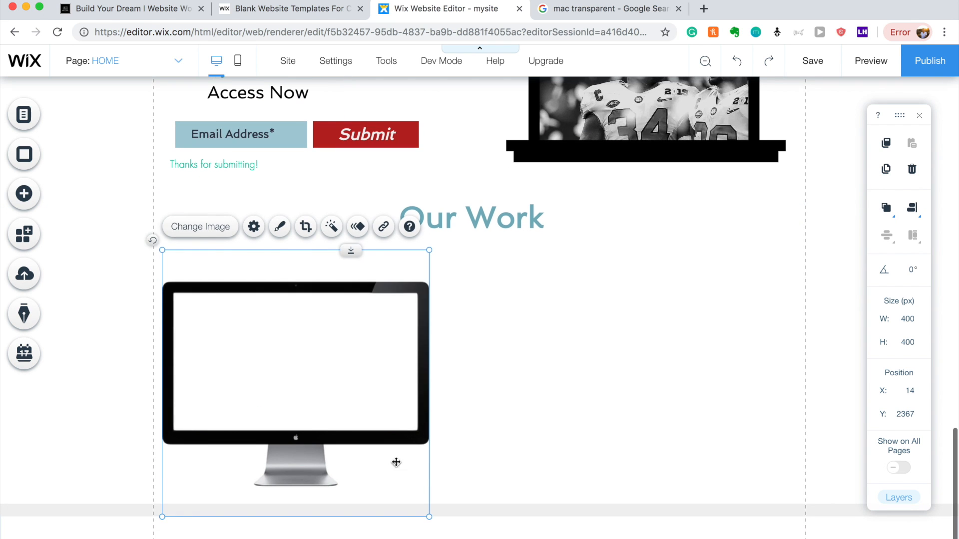
left_click_drag(387, 447, 391, 504)
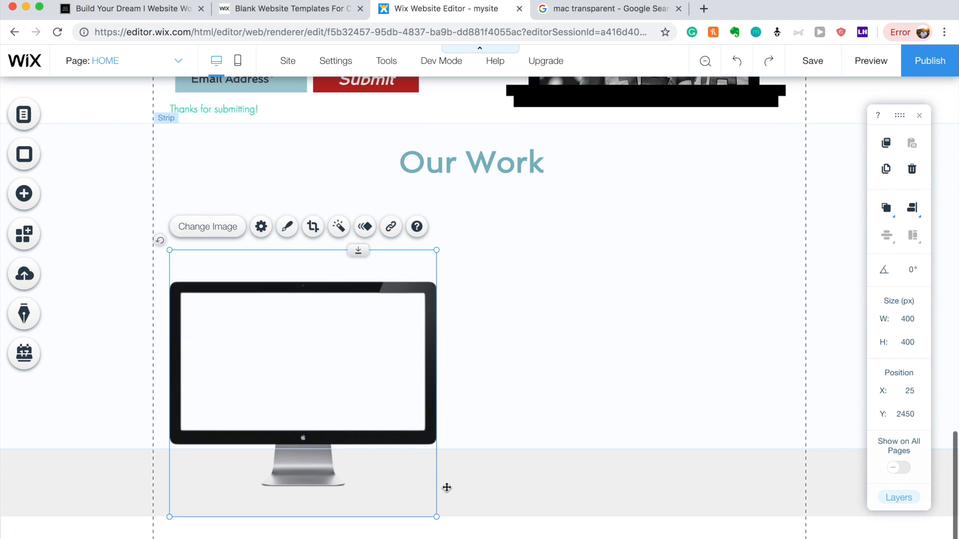
left_click(436, 512)
Deepen the strip and enlarge the monitor image to 450 × 449 px, repositioning it.
left_click(556, 412)
left_click_drag(533, 447, 537, 538)
scroll(533, 439, "down", 1)
left_click(302, 293)
left_click_drag(302, 293, 302, 276)
left_click_drag(436, 477, 489, 491)
mouse_move(390, 362)
left_mouse_down()
mouse_move(389, 343)
mouse_move(386, 374)
left_mouse_up()
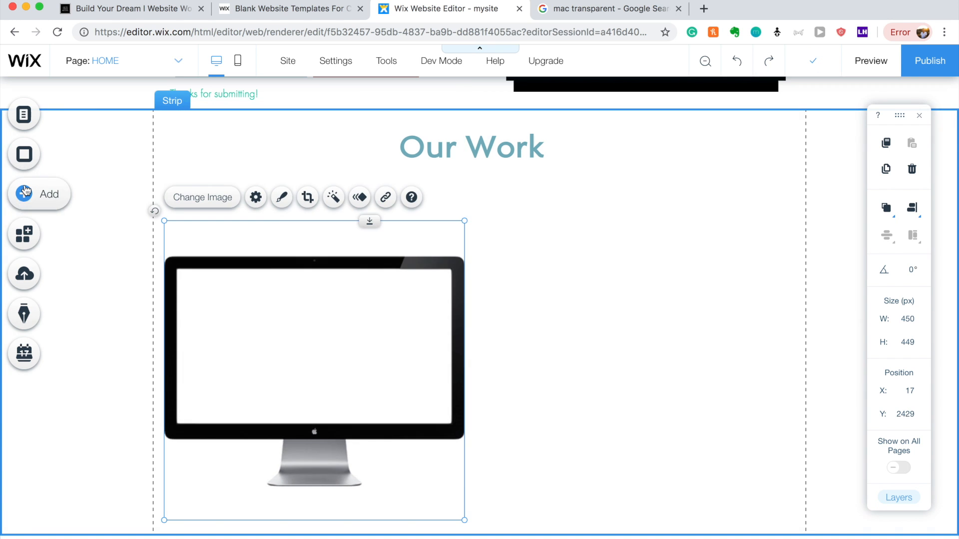
Add a Vimeo video player and fit it onto the monitor's screen at 414 × 234 px.
left_click(25, 192)
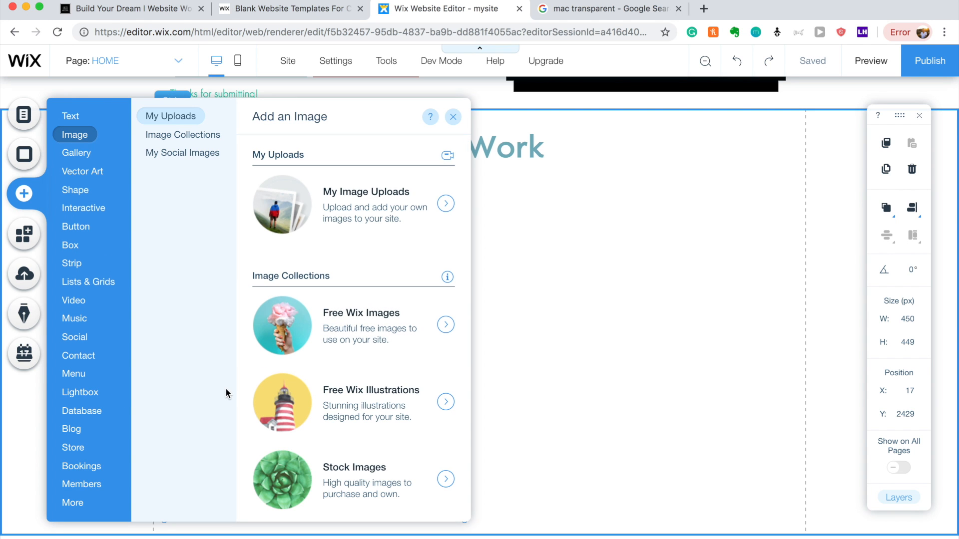
left_click(77, 298)
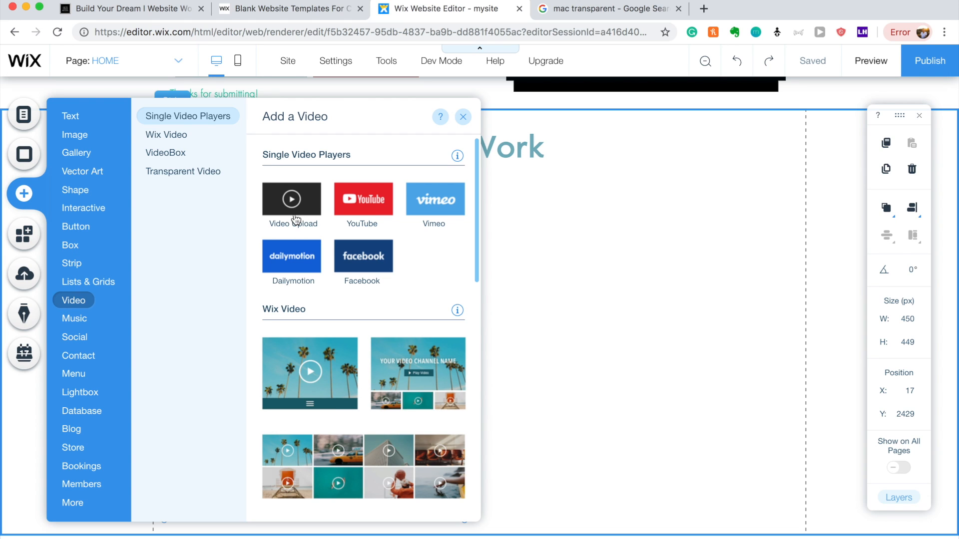
left_click(446, 205)
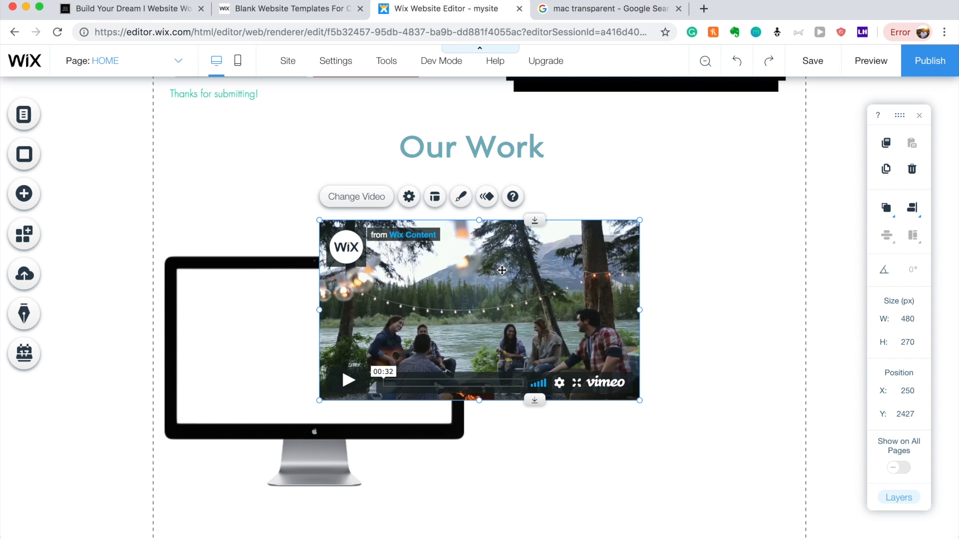
left_click_drag(502, 271, 357, 295)
left_click_drag(493, 246, 452, 272)
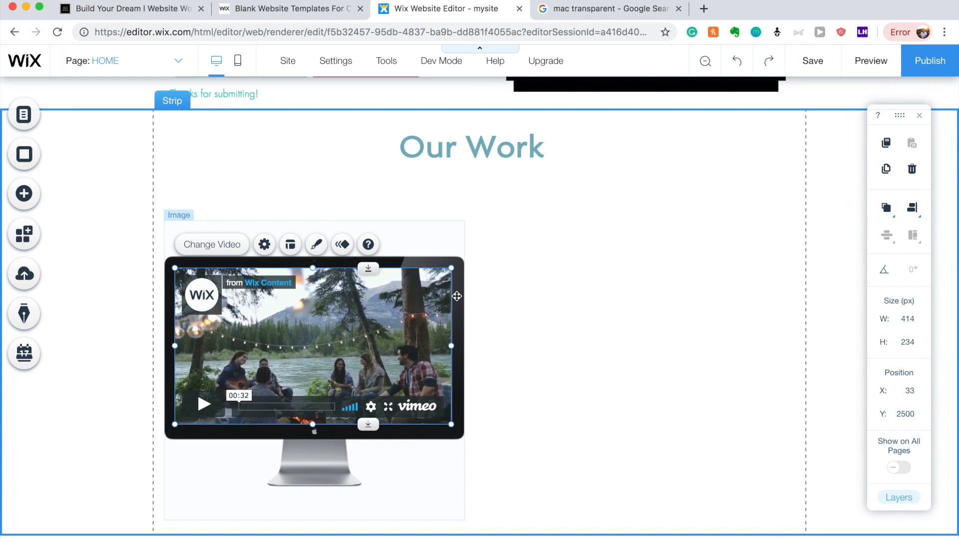
left_click_drag(425, 309, 429, 310)
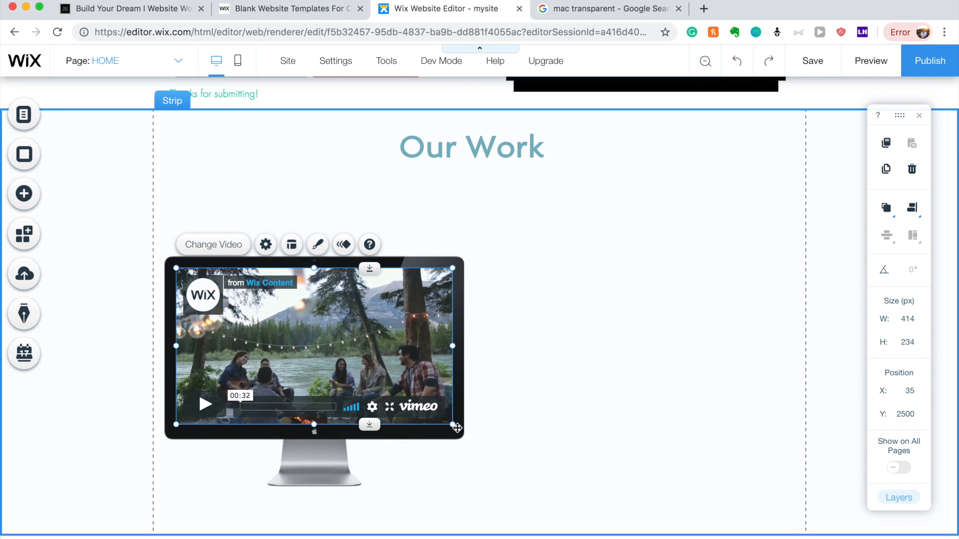
left_click(564, 421)
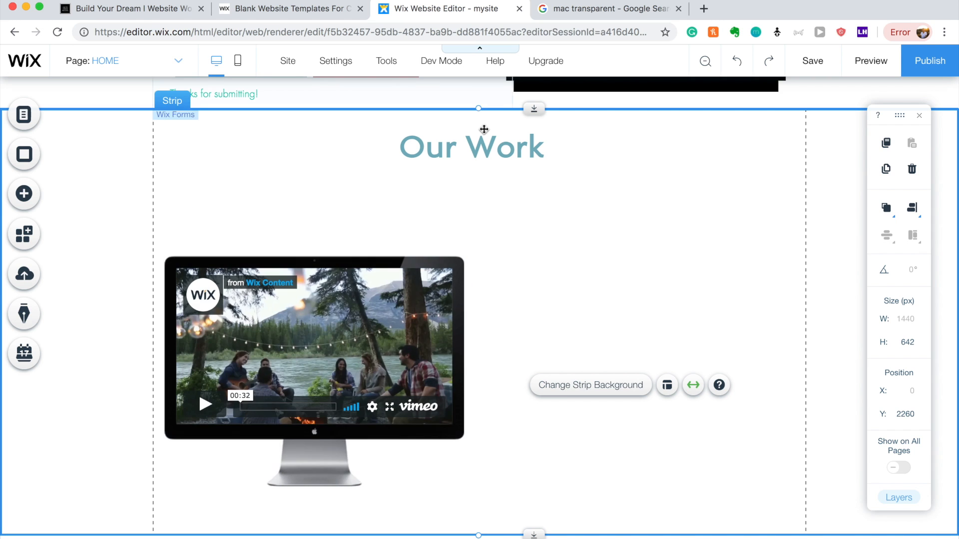
Copy the Our Work title right of the monitor and swap in a 'fifty sixth media' Vimeo clip.
left_click(462, 155)
left_click_drag(462, 156, 664, 286)
left_click(235, 279)
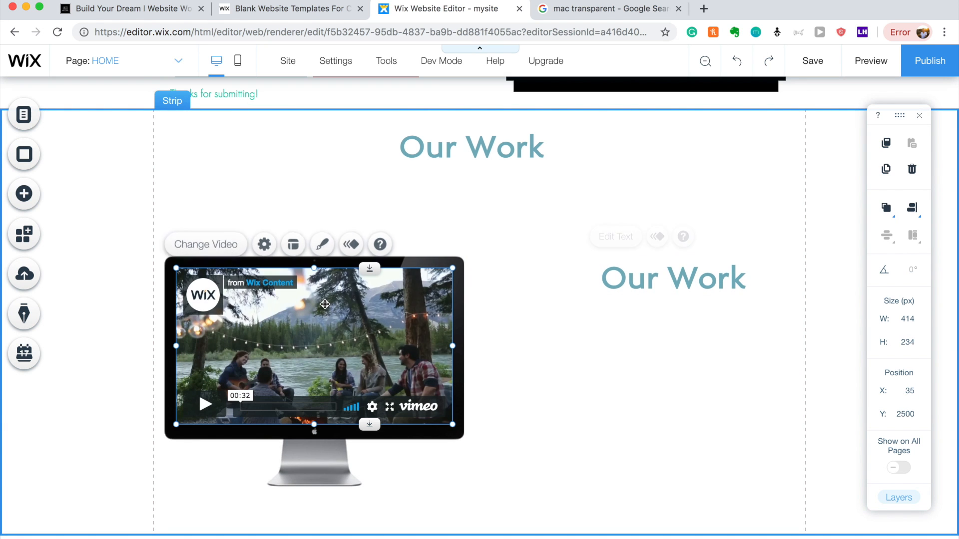
left_click(266, 244)
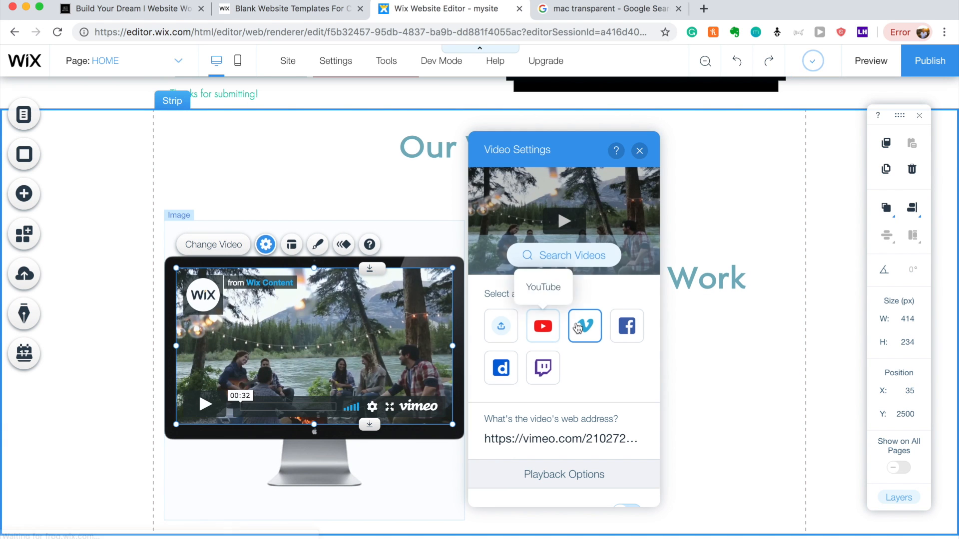
left_click(578, 267)
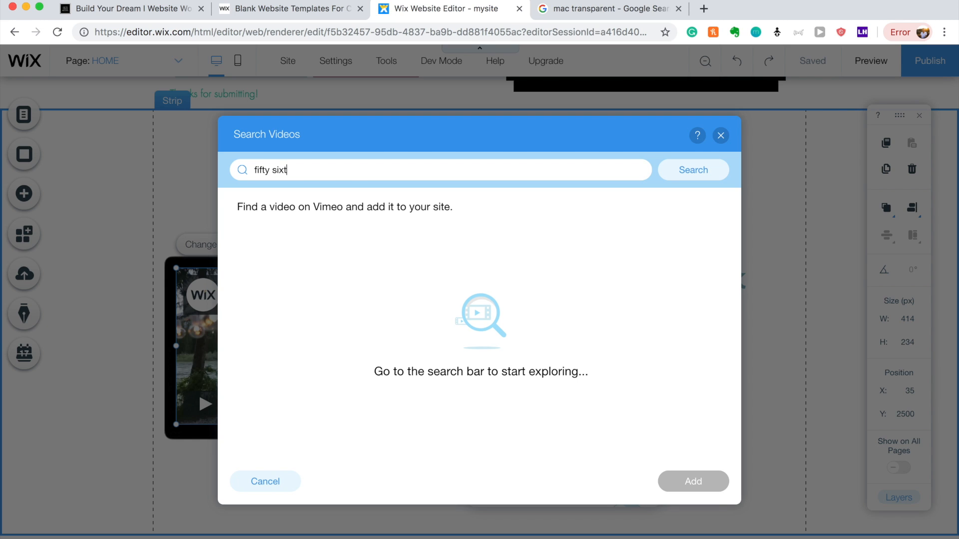
key("Return")
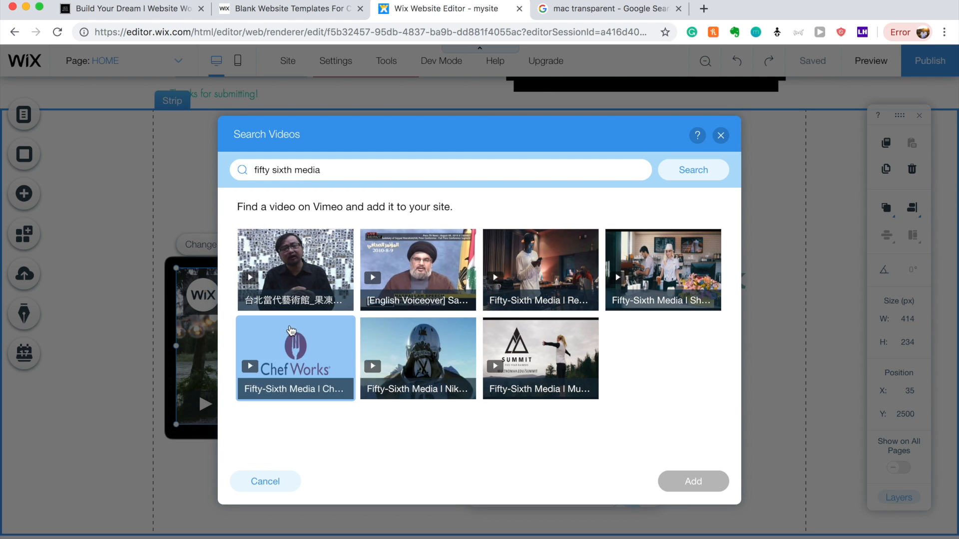
left_click(446, 341)
left_click(712, 484)
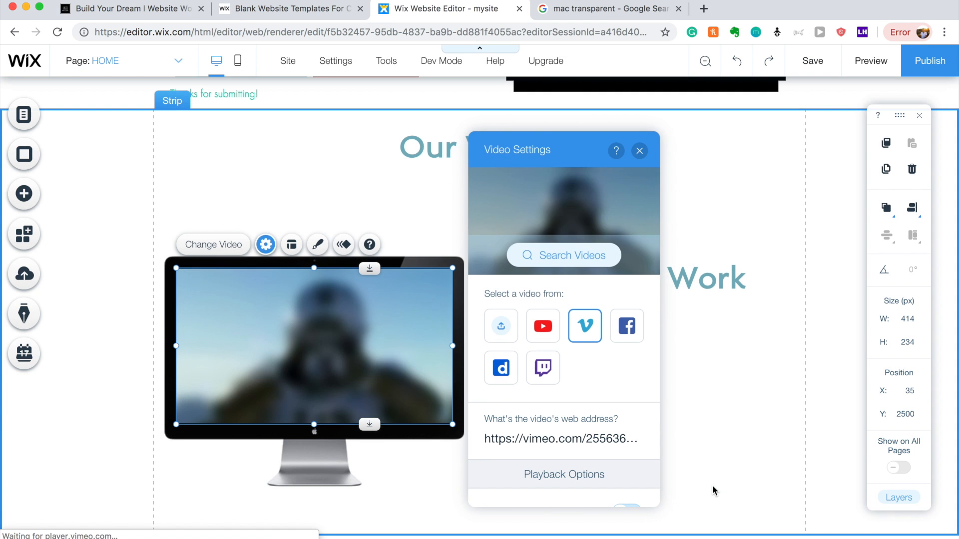
left_click(392, 196)
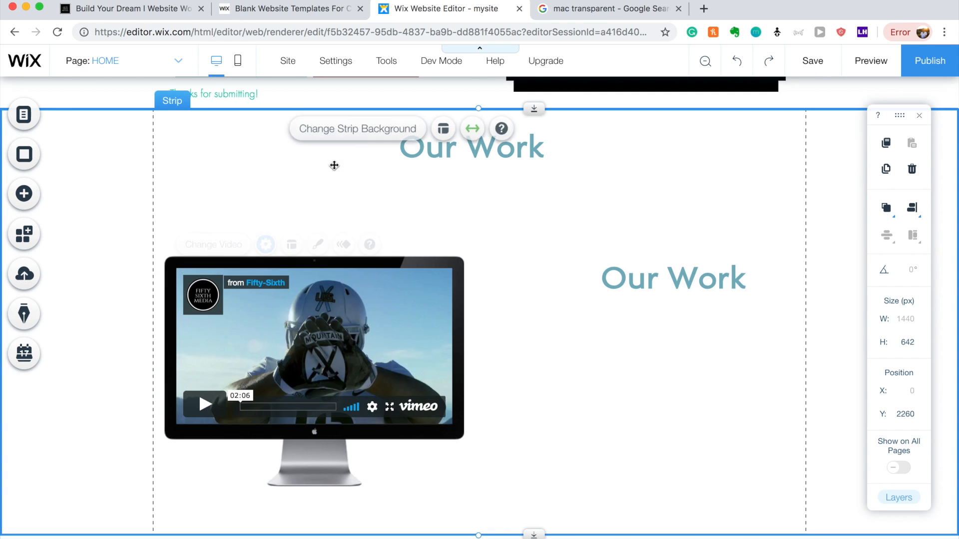
Change the right-hand title to 'Nike', leaving it non-italic.
double_click(686, 288)
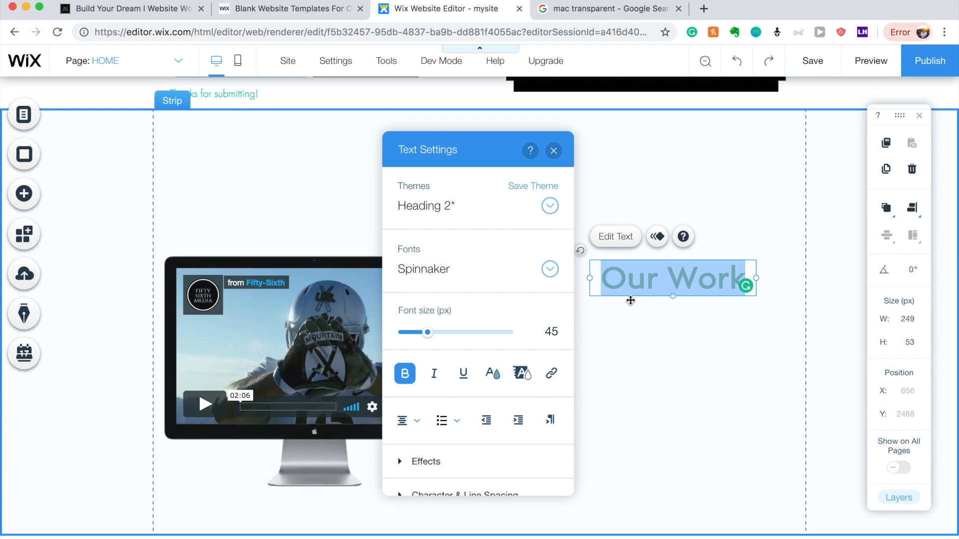
type("Nike")
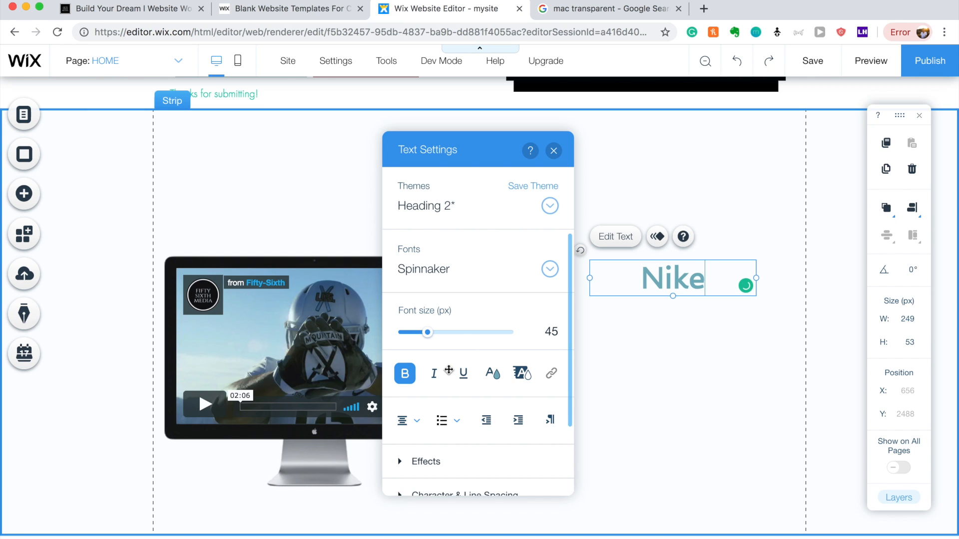
key("super+i")
left_click(434, 373)
left_click(639, 344)
Duplicate the Nike heading below itself and shrink the copy to 20 px.
left_click(686, 285)
left_click_drag(680, 283, 670, 316)
double_click(669, 320)
left_click_drag(413, 331, 405, 333)
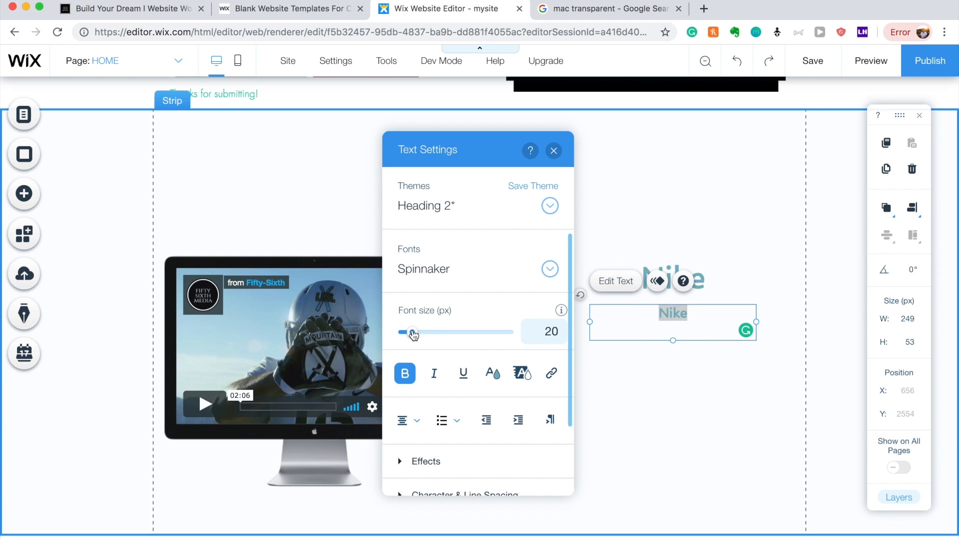
left_click(661, 394)
left_click(689, 312)
Write 'We worked with Nike to develop their narrative for College Football Team…' and make the strip 755 px tall.
double_click(689, 312)
type("We wor")
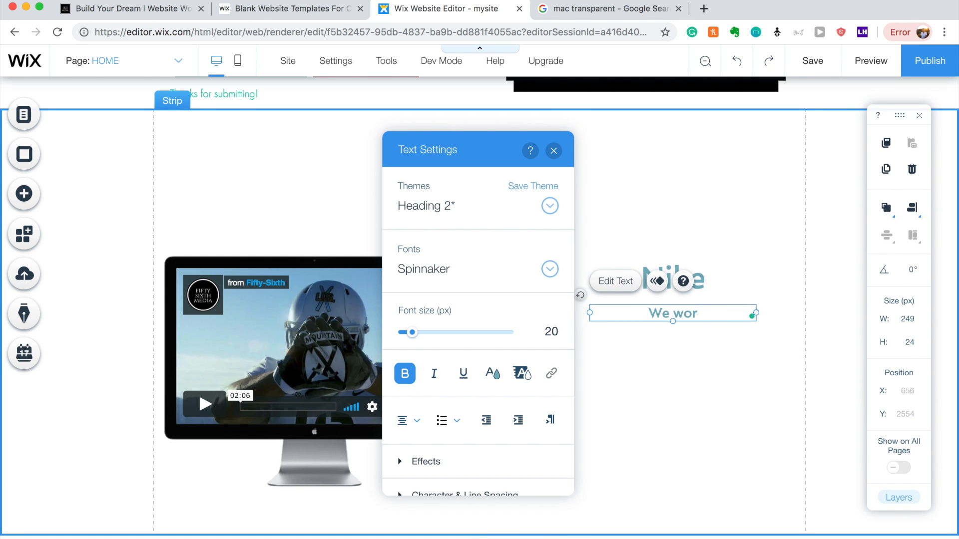
type("ked with nike")
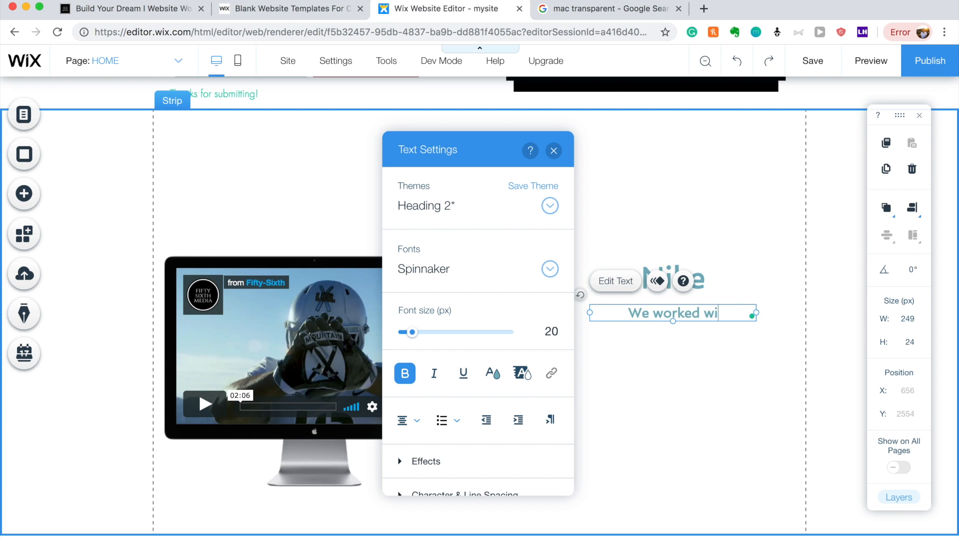
key("BackSpace")
key("BackSpace")
key("BackSpace")
key("BackSpace")
key("BackSpace")
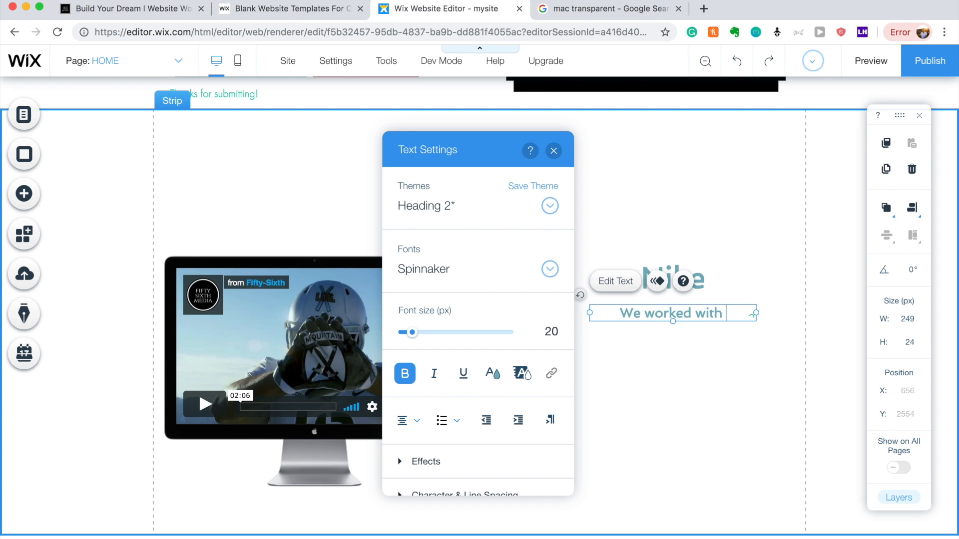
type("Nike to dev")
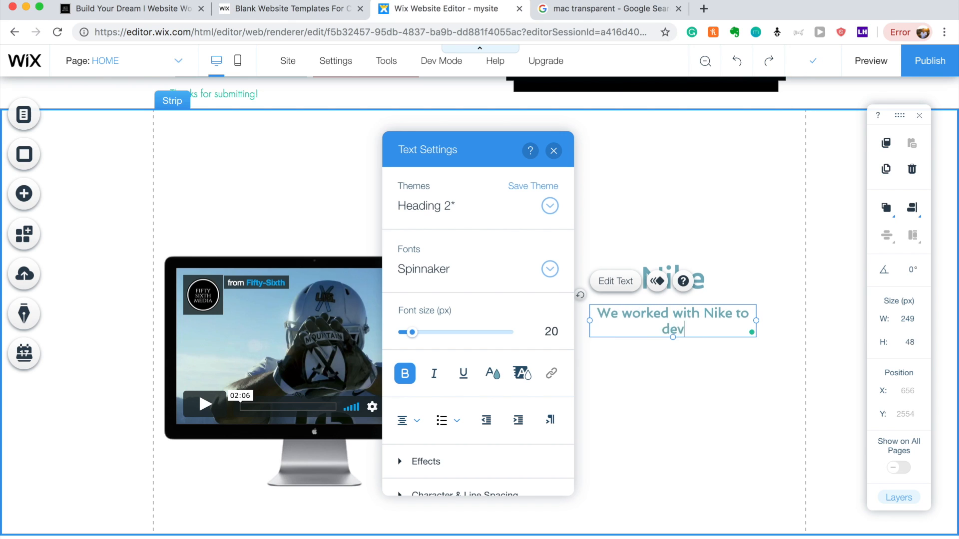
type("elop their")
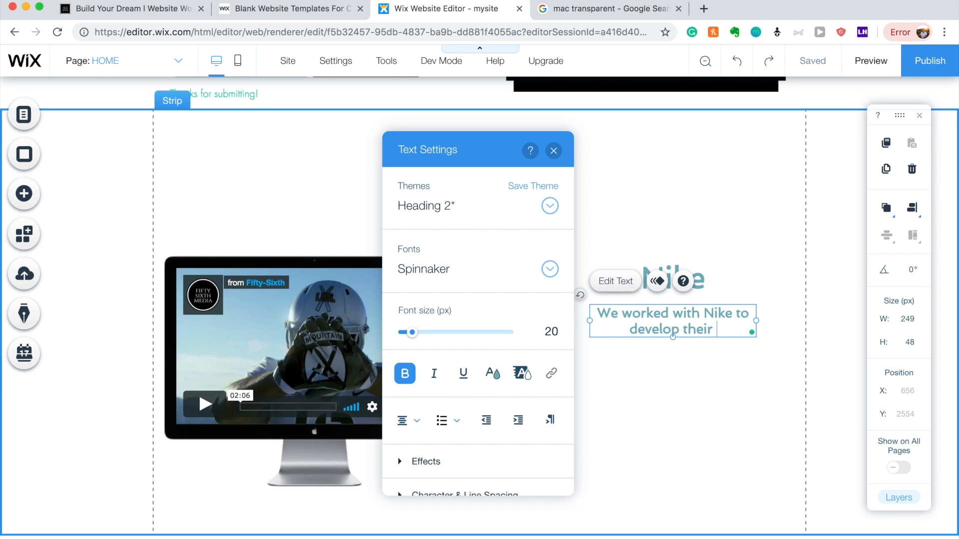
type(" narrative for ")
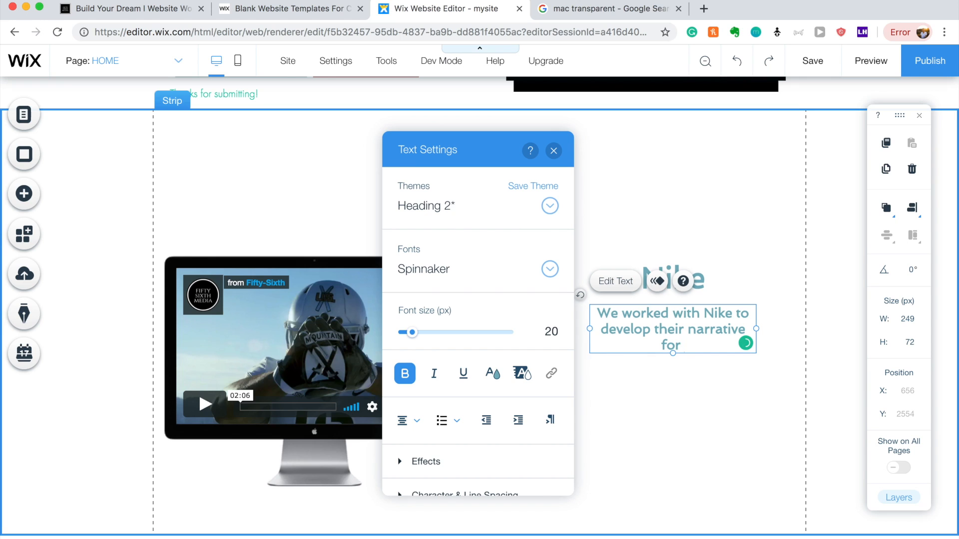
type("College Foot")
type("ab")
key("BackSpace")
key("BackSpace")
type("ball Team ")
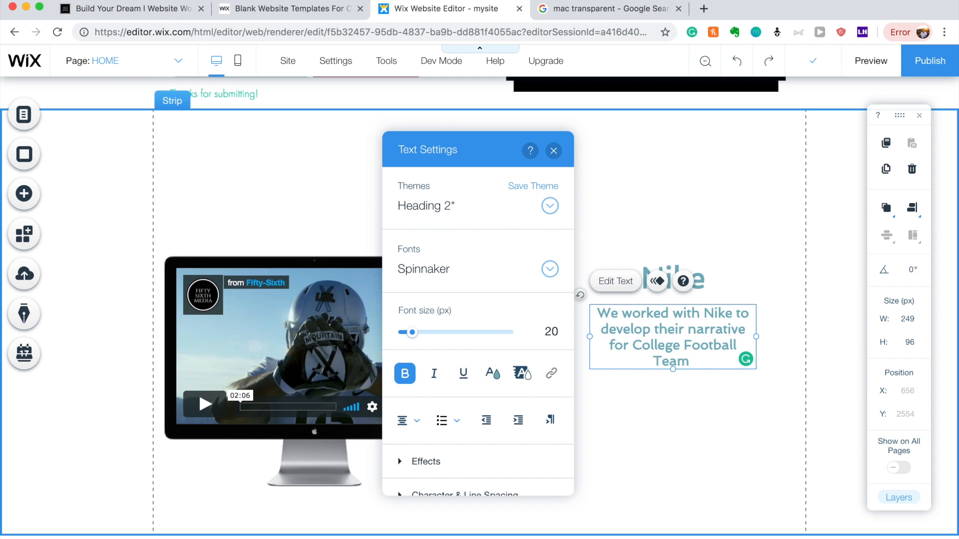
type("etc etce..")
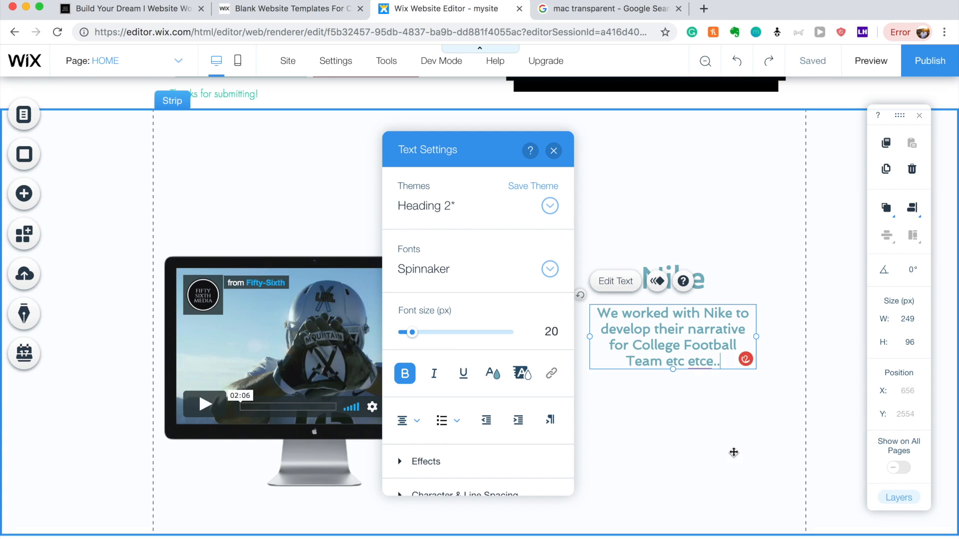
left_click(745, 437)
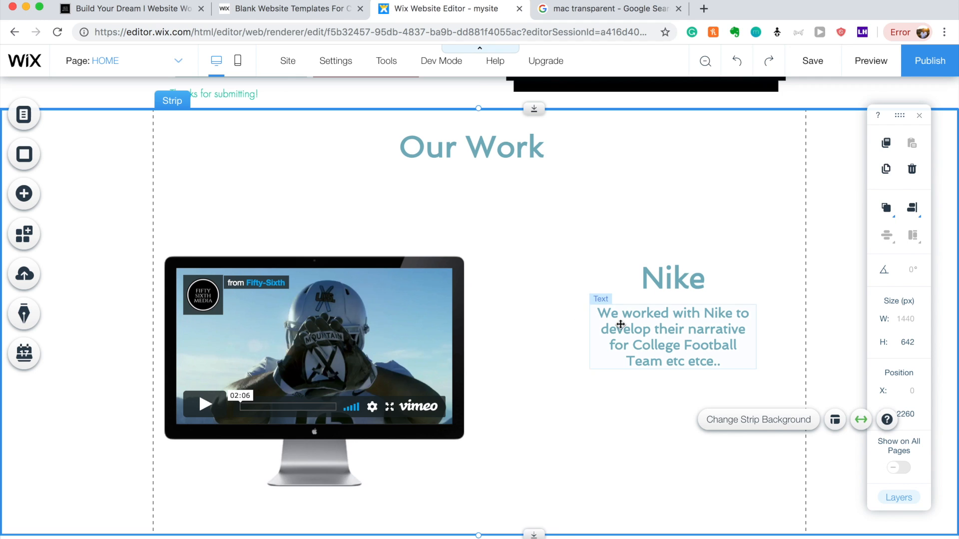
scroll(600, 336, "down", 1)
left_click_drag(540, 516, 536, 538)
scroll(558, 411, "down", 1)
Lengthen the strip and move the monitor image down to the lower right.
scroll(548, 465, "down", 1)
left_click_drag(478, 515, 478, 538)
scroll(543, 406, "down", 1)
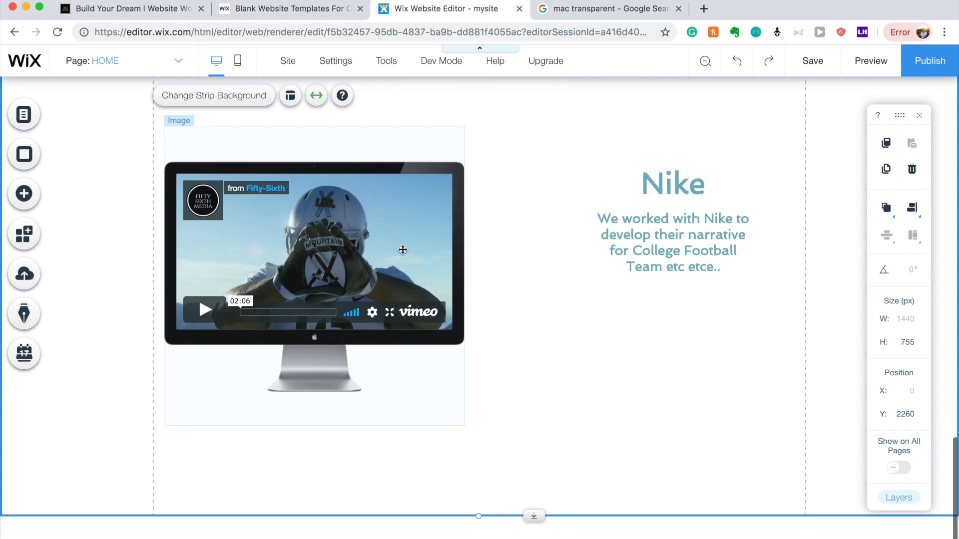
left_click(385, 235)
left_click(437, 169)
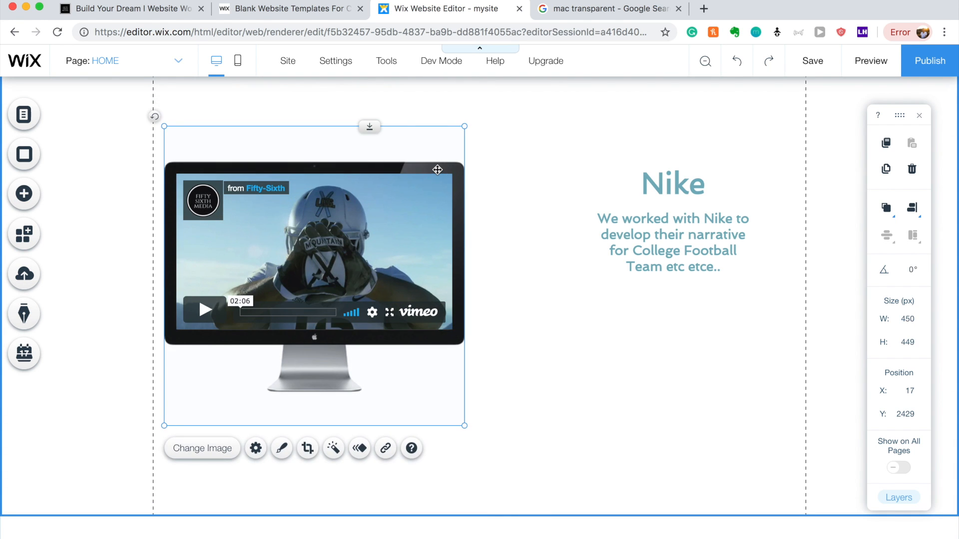
left_click_drag(428, 205, 778, 438)
Extend the strip's bottom edge further to fit the lower monitor.
scroll(427, 339, "down", 5)
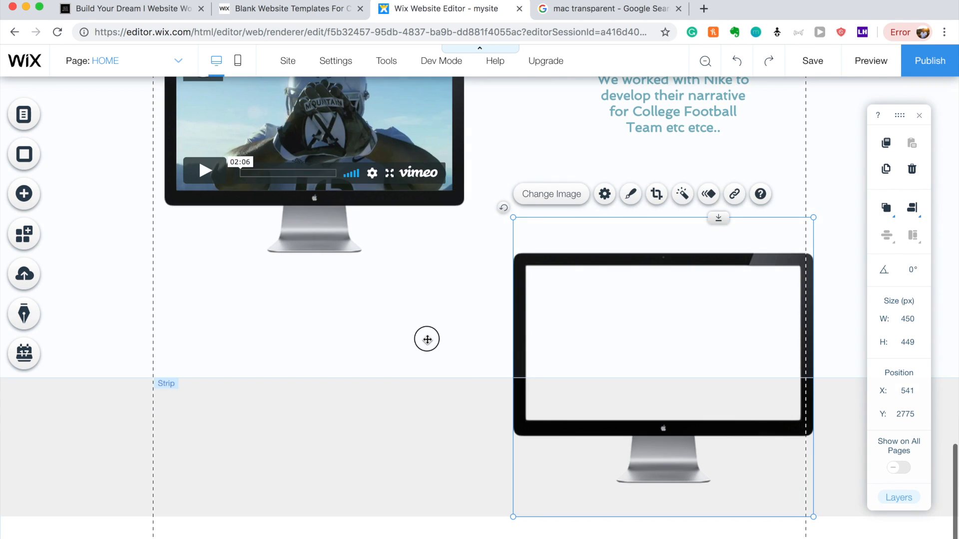
left_click(427, 340)
left_click_drag(535, 379, 542, 537)
scroll(541, 535, "down", 3)
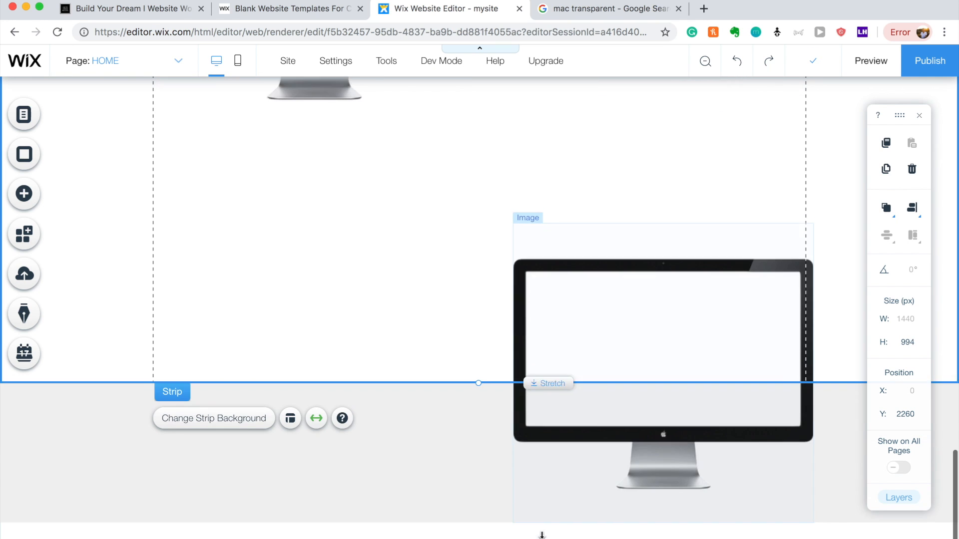
left_click_drag(533, 378, 533, 516)
scroll(534, 517, "down", 3)
left_click_drag(535, 381, 530, 457)
Raise the lower monitor into the strip and place the Fifty-Sixth Media video on its screen.
left_click_drag(571, 375, 559, 186)
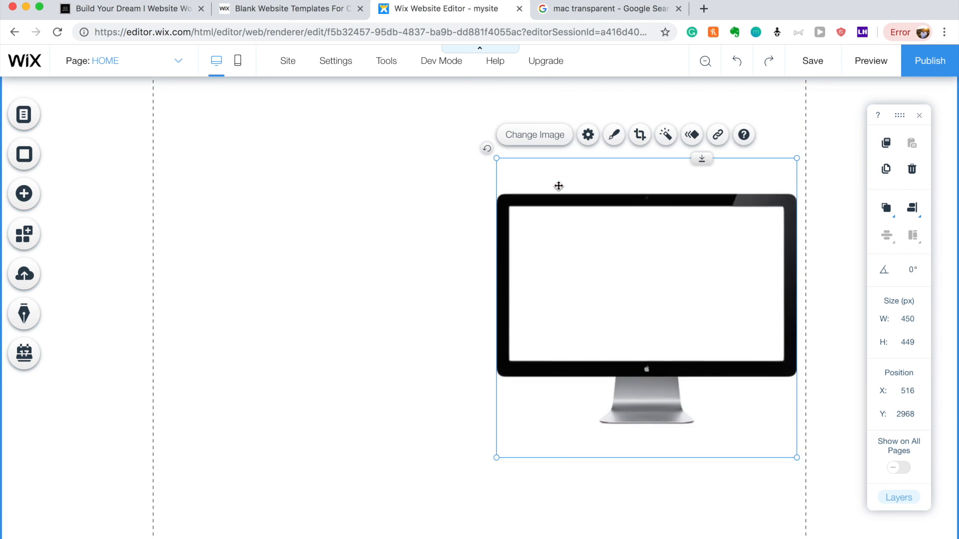
scroll(578, 368, "up", 3)
mouse_move(578, 367)
left_mouse_down()
mouse_move(585, 347)
mouse_move(580, 353)
left_mouse_up()
left_click(358, 114)
left_click_drag(358, 115, 689, 455)
left_click(693, 256)
Select the Nike heading and paragraph together and duplicate them.
scroll(693, 249, "up", 3)
left_click(674, 122)
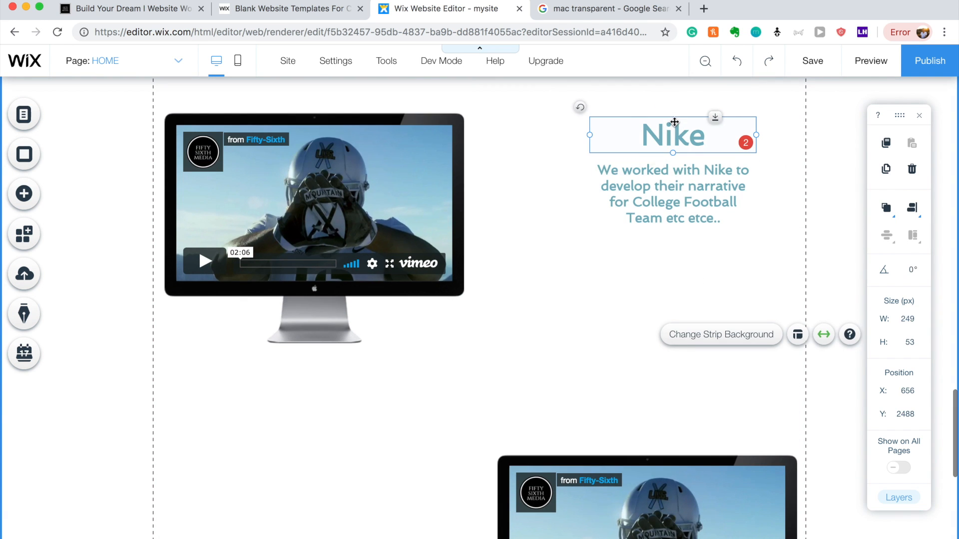
left_click(678, 180)
left_click(712, 295)
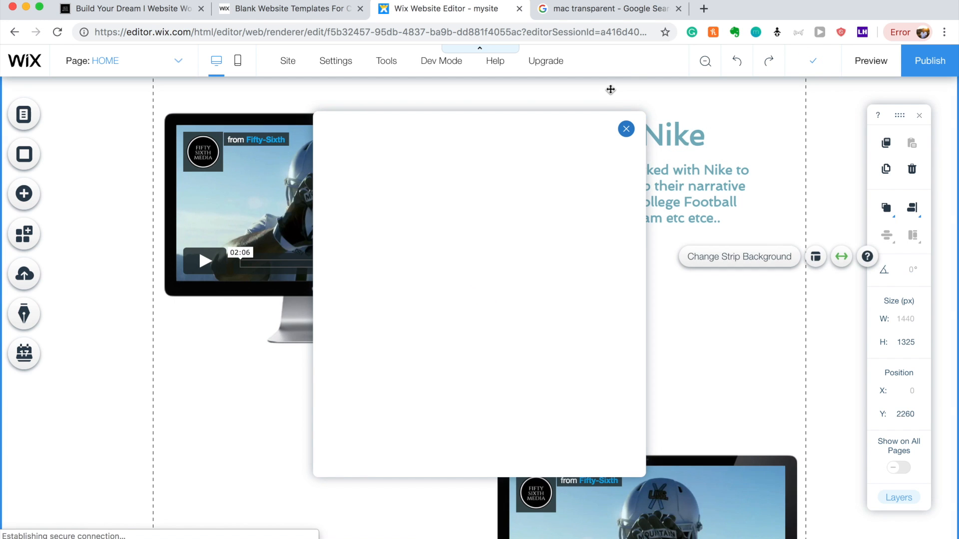
left_click(669, 138)
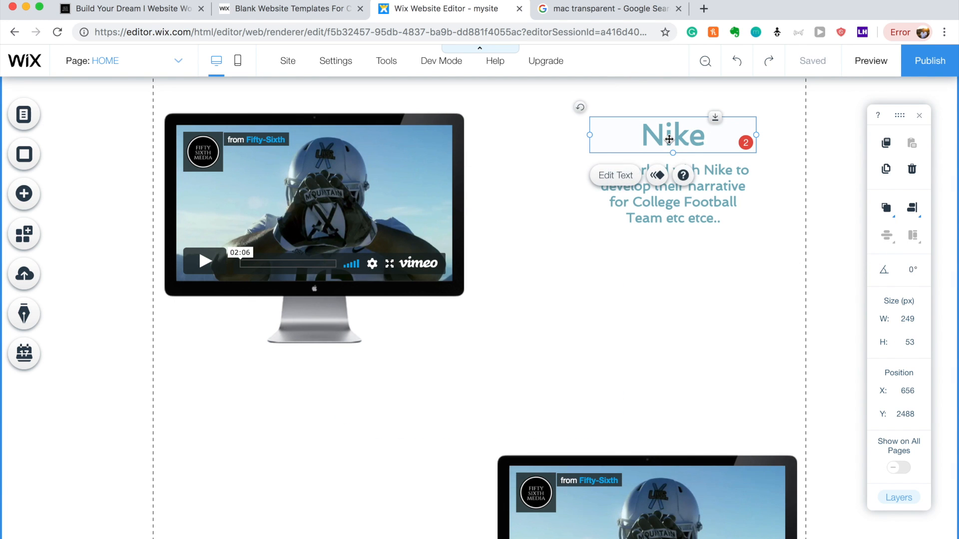
left_click(690, 206, "shift")
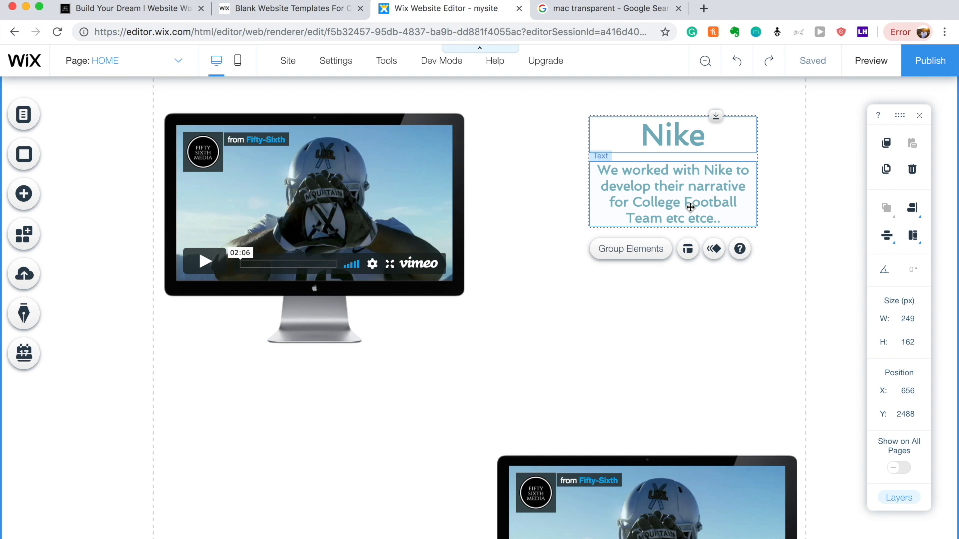
key("super+d")
Place the duplicated heading and paragraph to the left of the lower monitor.
left_click_drag(690, 207, 235, 467)
scroll(235, 300, "down", 4)
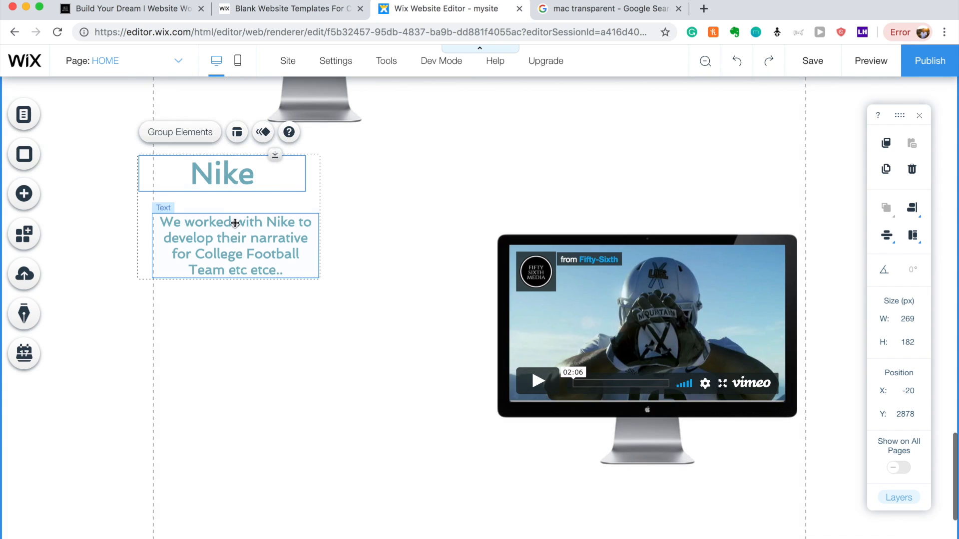
left_click_drag(235, 255, 259, 328)
left_click(379, 450)
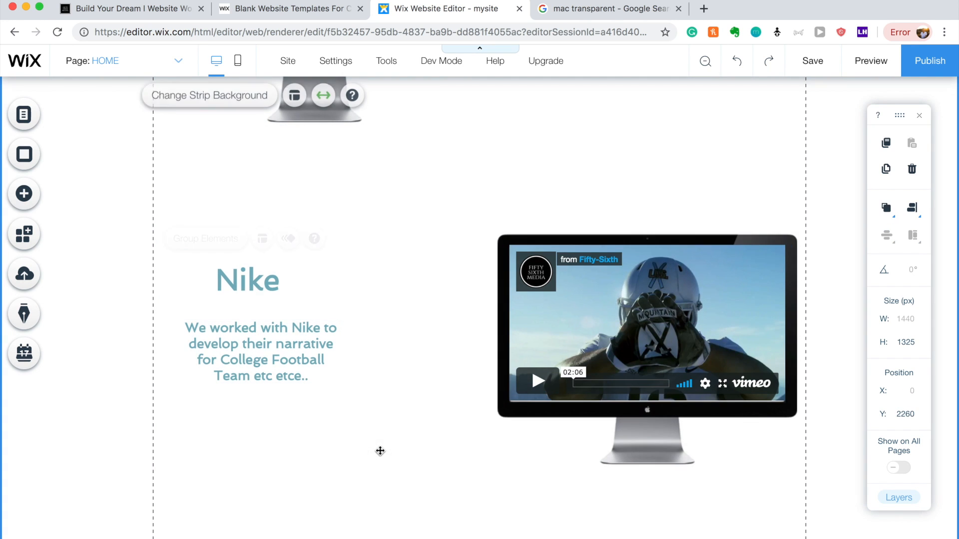
left_click(255, 278)
left_click_drag(255, 278, 265, 277)
Retitle the copy 'Puma' and reword its paragraph to 'We Helped Puma Tell Their Authentic Story'.
double_click(265, 278)
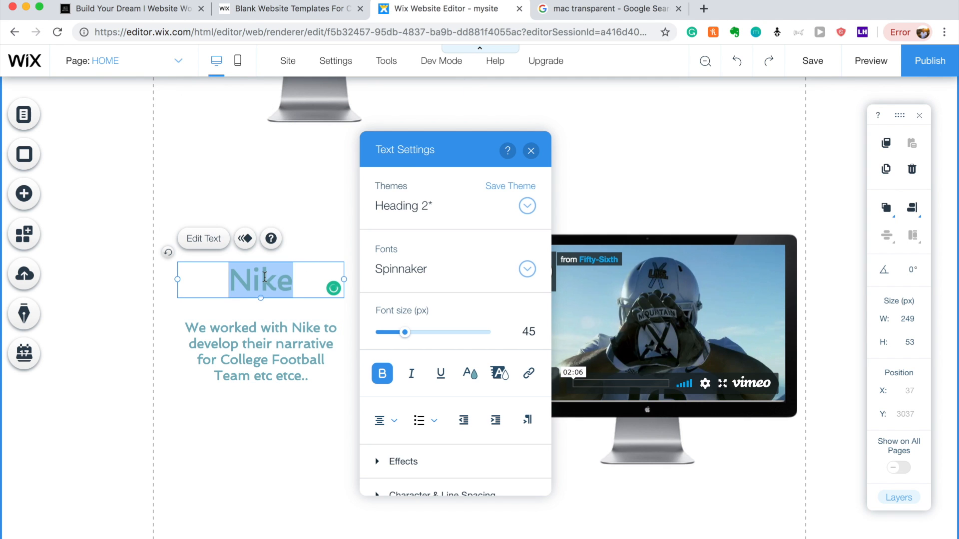
type("Puma")
left_click(250, 332)
double_click(250, 331)
type("we")
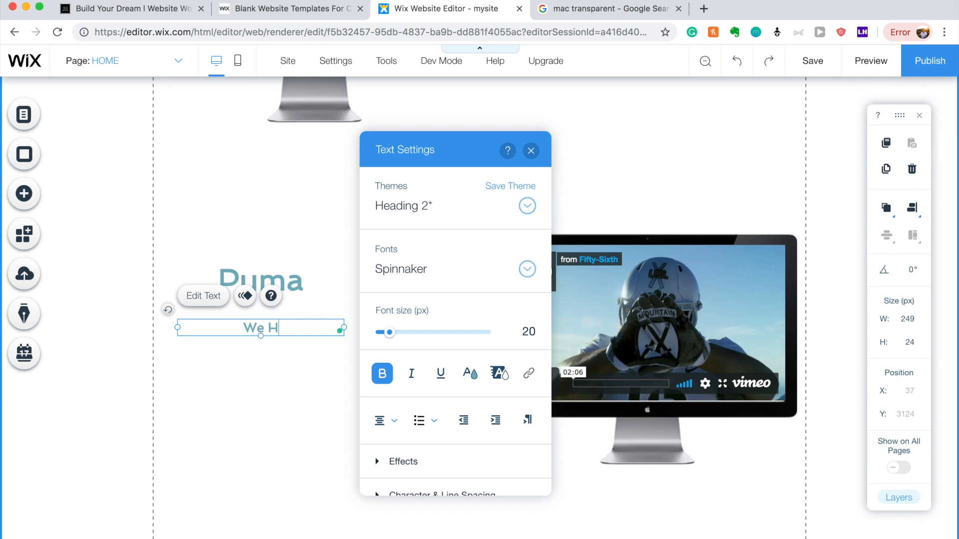
type(" Helped puma")
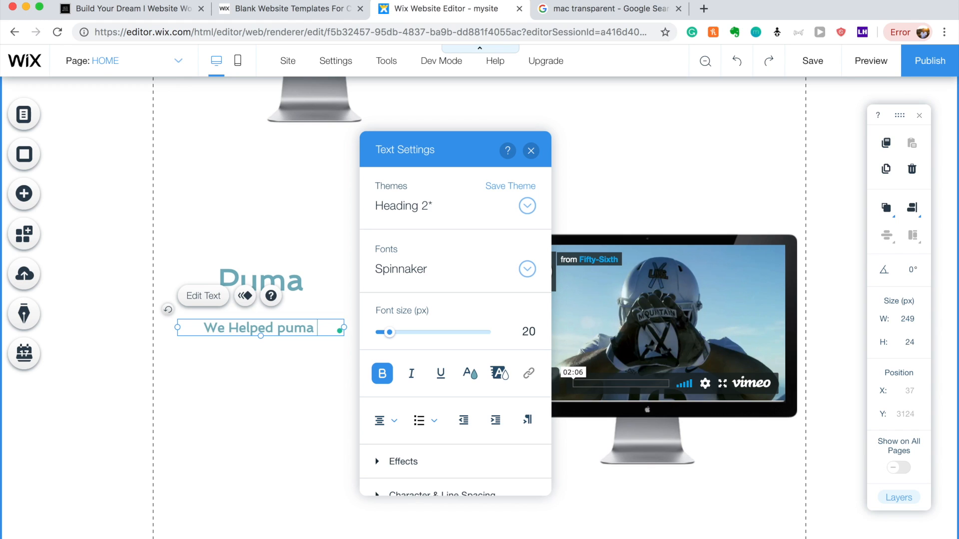
key("BackSpace")
key("BackSpace")
key("BackSpace")
key("BackSpace")
type("Pu")
key("BackSpace")
type("uma")
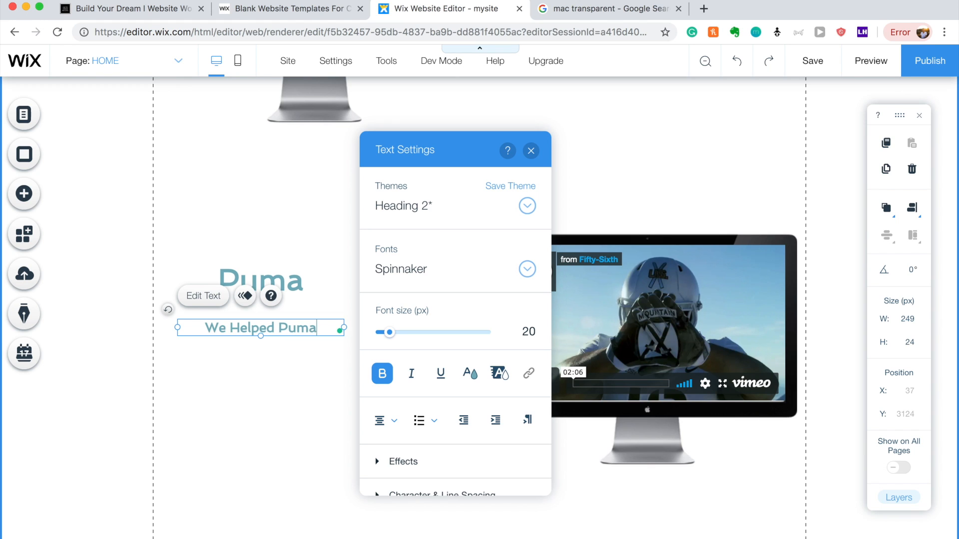
type(" Tell their a")
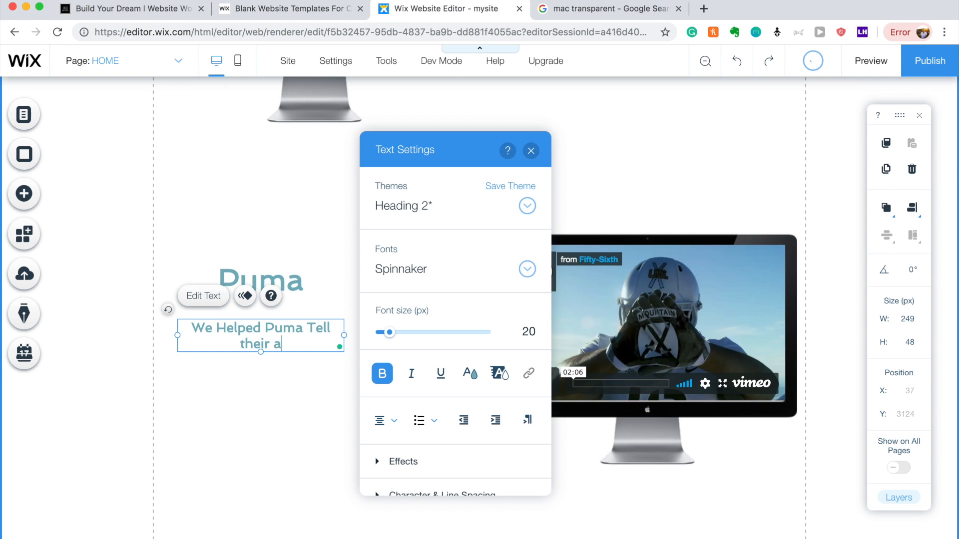
key("BackSpace")
key("BackSpace")
key("BackSpace")
key("BackSpace")
key("BackSpace")
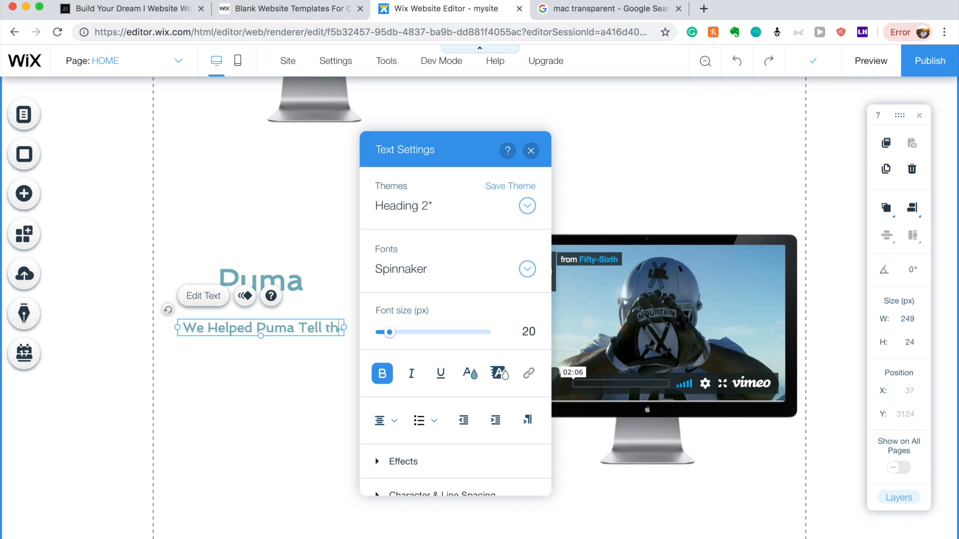
type("The")
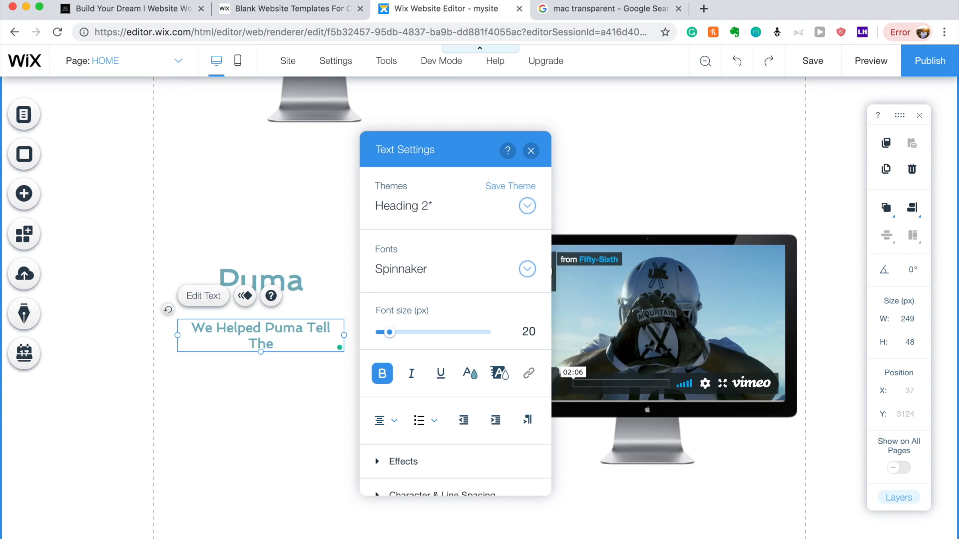
type("re Authentic Story")
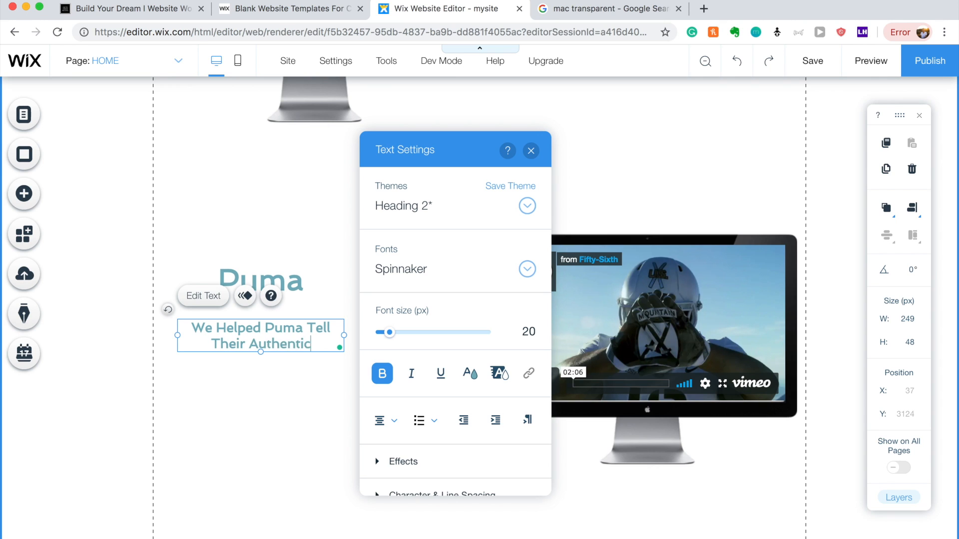
left_click(218, 451)
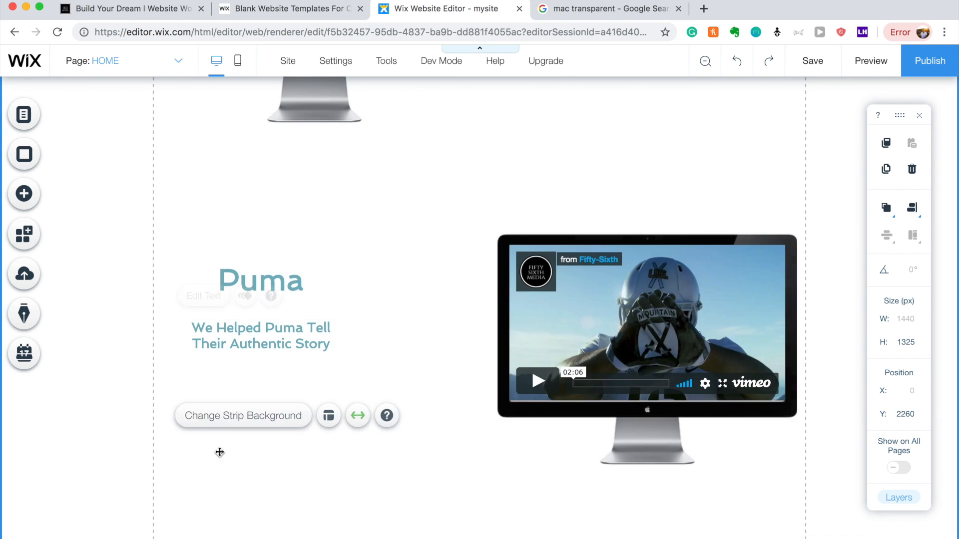
Stretch the Puma strip taller by dragging its bottom edge down.
scroll(429, 335, "up", 4)
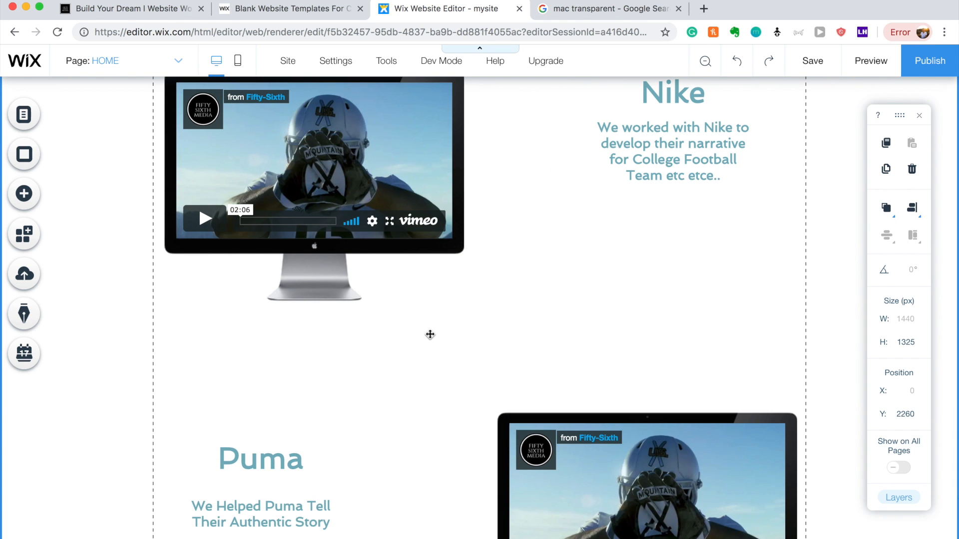
scroll(430, 334, "down", 3)
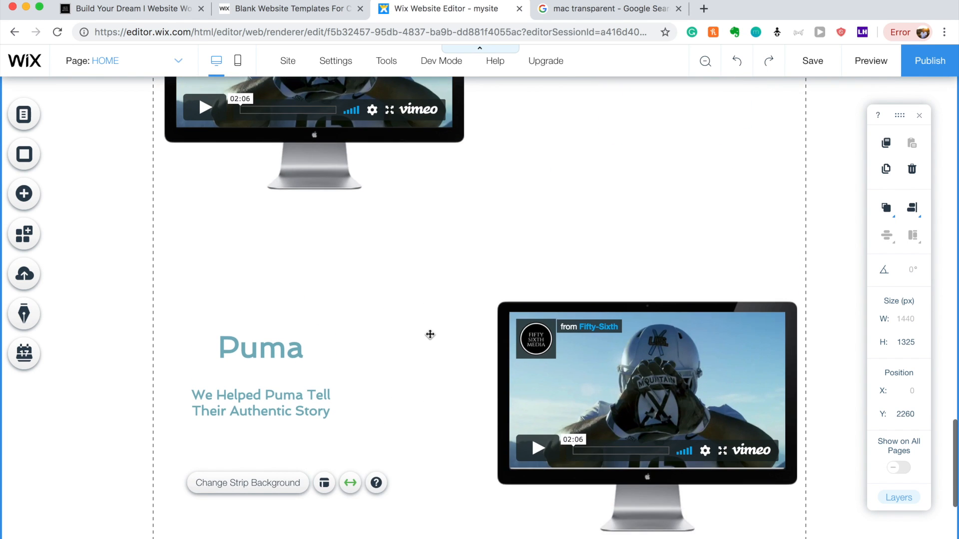
scroll(469, 325, "down", 1)
scroll(578, 316, "down", 2)
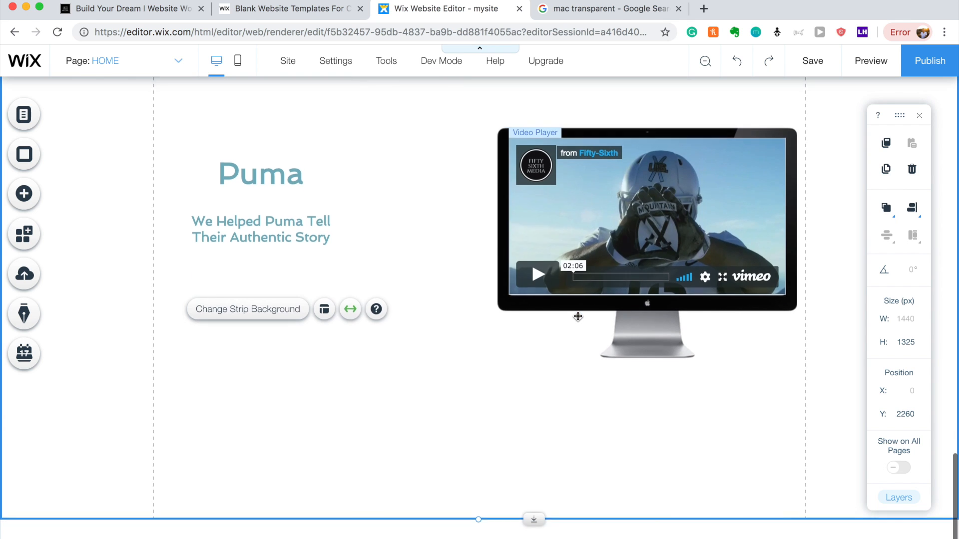
left_click_drag(534, 516, 535, 535)
scroll(572, 382, "down", 1)
scroll(560, 439, "down", 1)
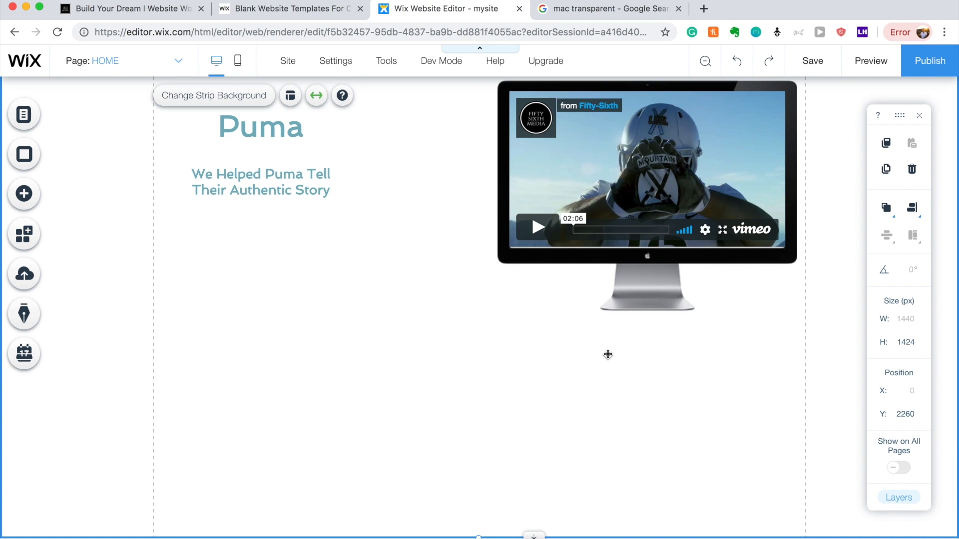
Move the empty monitor frame from behind the Puma video to the strip's lower left.
left_click(534, 240)
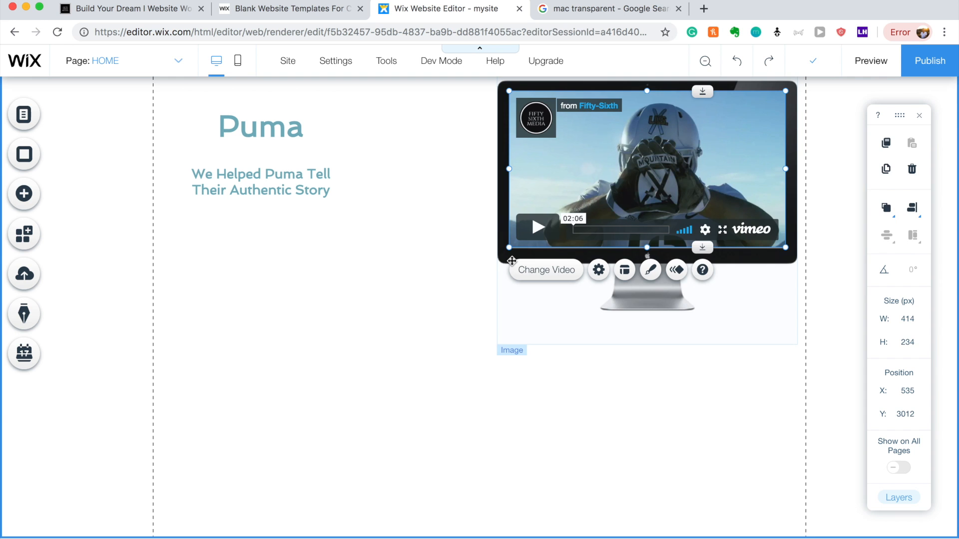
left_click_drag(511, 261, 186, 508)
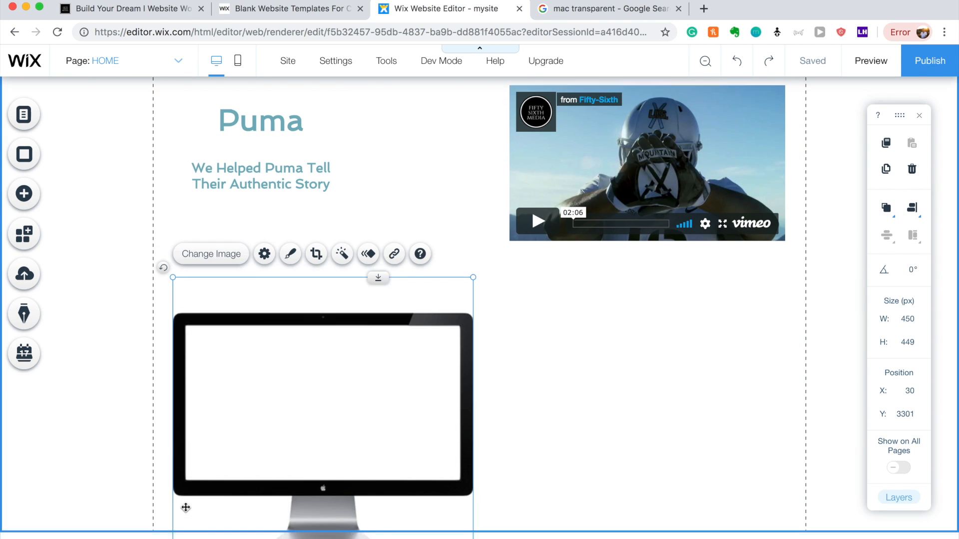
left_click_drag(327, 345, 319, 409)
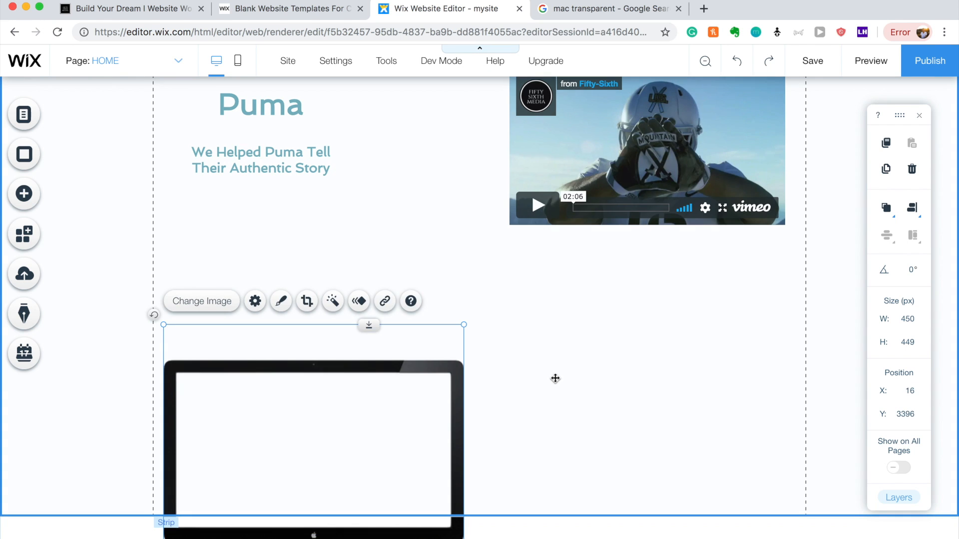
Extend the Puma strip further down.
left_click(540, 449)
left_click_drag(539, 516, 538, 537)
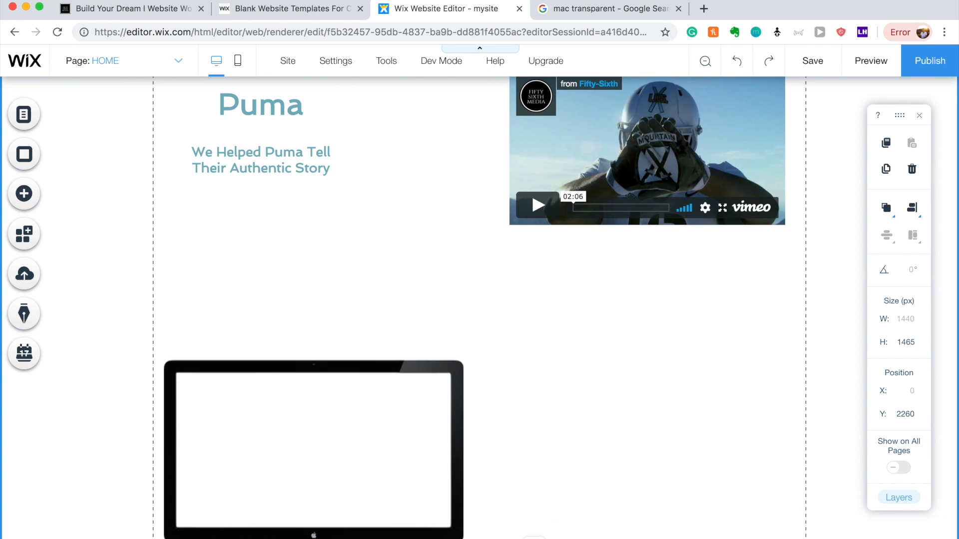
scroll(563, 454, "down", 1)
left_click_drag(532, 519, 533, 534)
scroll(570, 444, "down", 1)
scroll(570, 443, "up", 10)
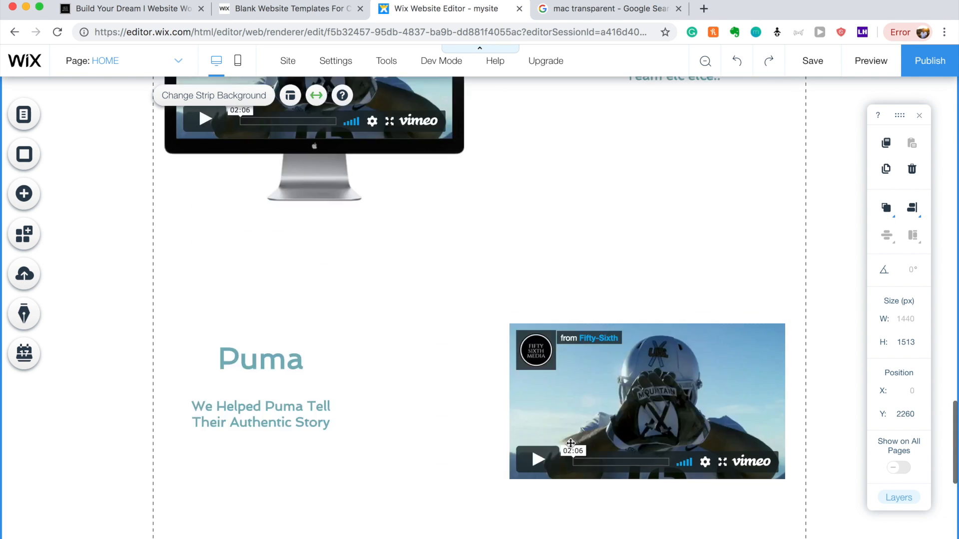
scroll(570, 443, "down", 10)
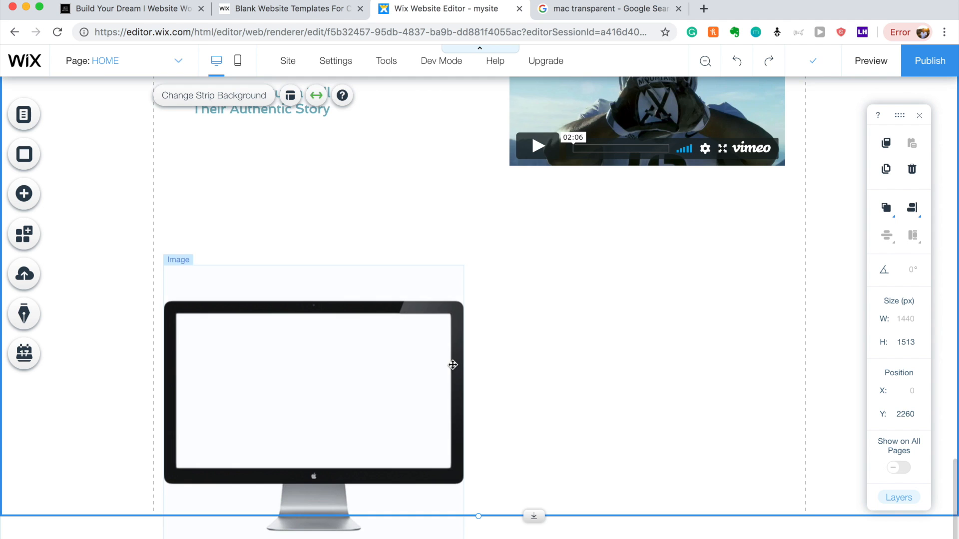
Put a monitor frame back behind the Puma video and realign it.
left_click(452, 365)
left_click_drag(423, 366, 746, 110)
scroll(745, 160, "up", 4)
left_click_drag(699, 308, 675, 299)
left_click(721, 506)
left_click(674, 306)
left_click(674, 474)
Stretch the Puma strip further until it is 1660 px tall.
scroll(674, 474, "down", 2)
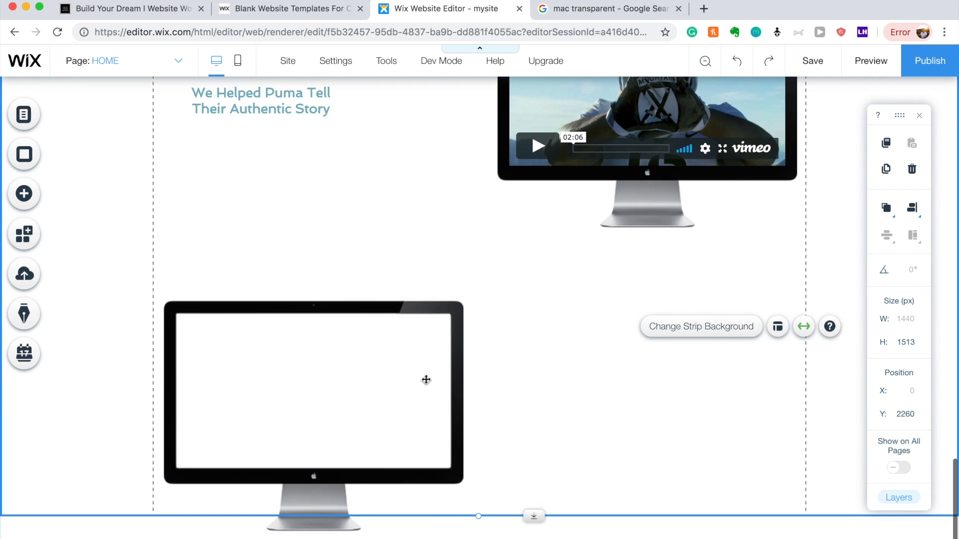
left_click_drag(534, 530, 532, 538)
scroll(575, 487, "down", 1)
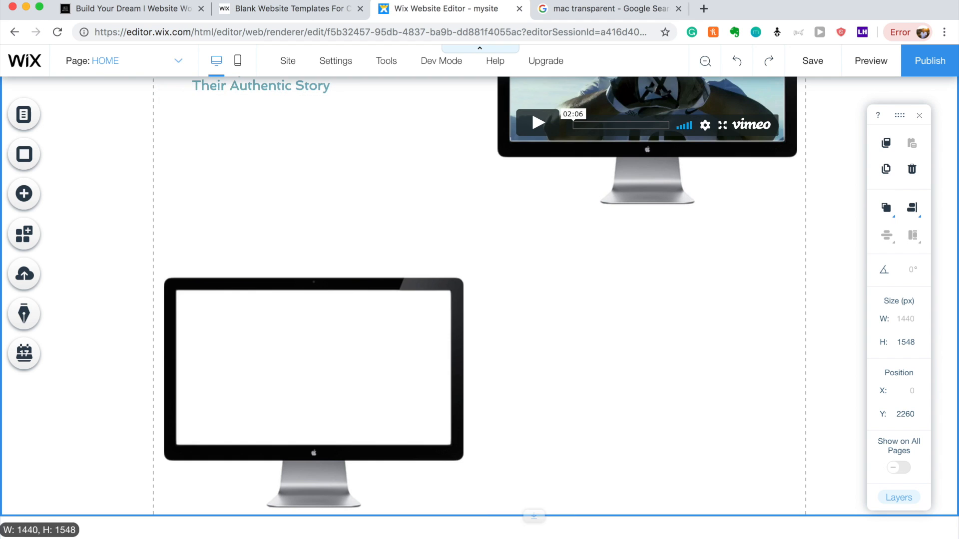
left_click(549, 450)
left_click_drag(530, 518, 533, 538)
scroll(549, 490, "down", 1)
scroll(564, 465, "down", 1)
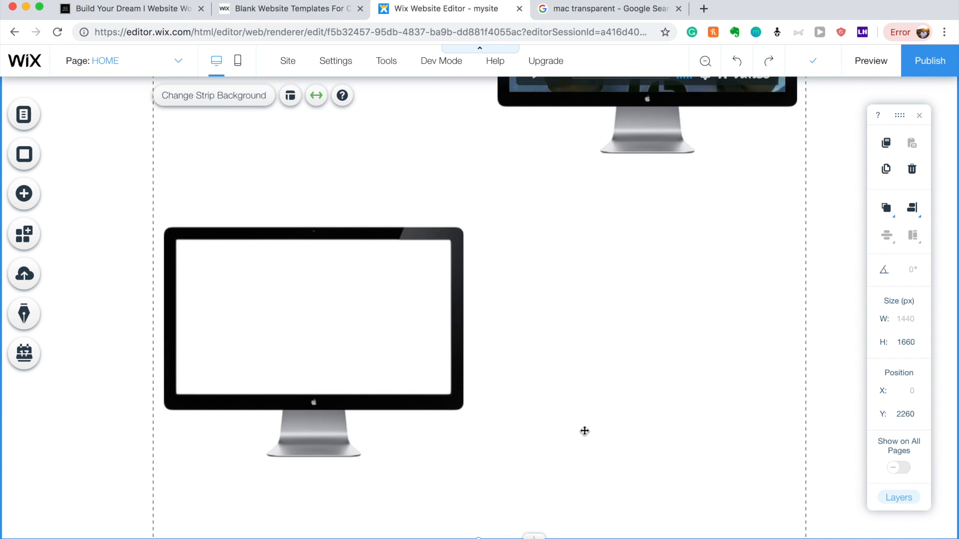
scroll(595, 324, "up", 5)
Place a copy of the Puma video into the lower monitor at 414 × 234 px.
left_click(609, 217)
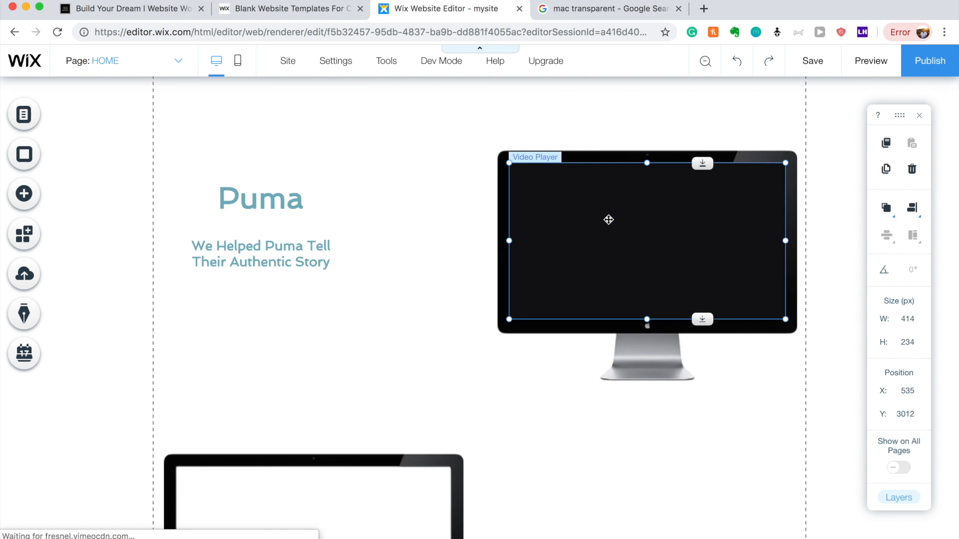
left_click_drag(576, 327, 272, 497)
scroll(275, 493, "down", 5)
left_click_drag(313, 291, 314, 317)
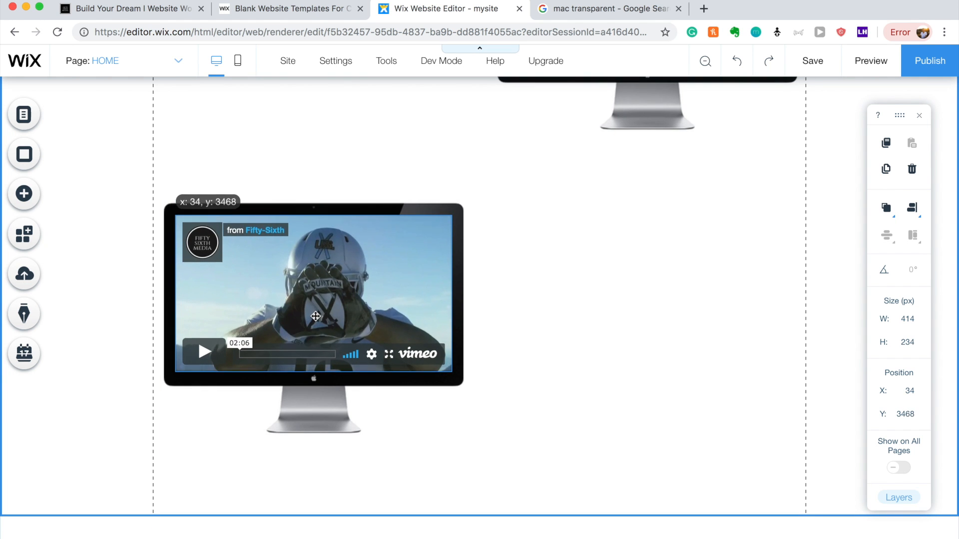
left_click(619, 340)
Move the Puma heading and subtitle together beside the lower video.
scroll(549, 326, "up", 5)
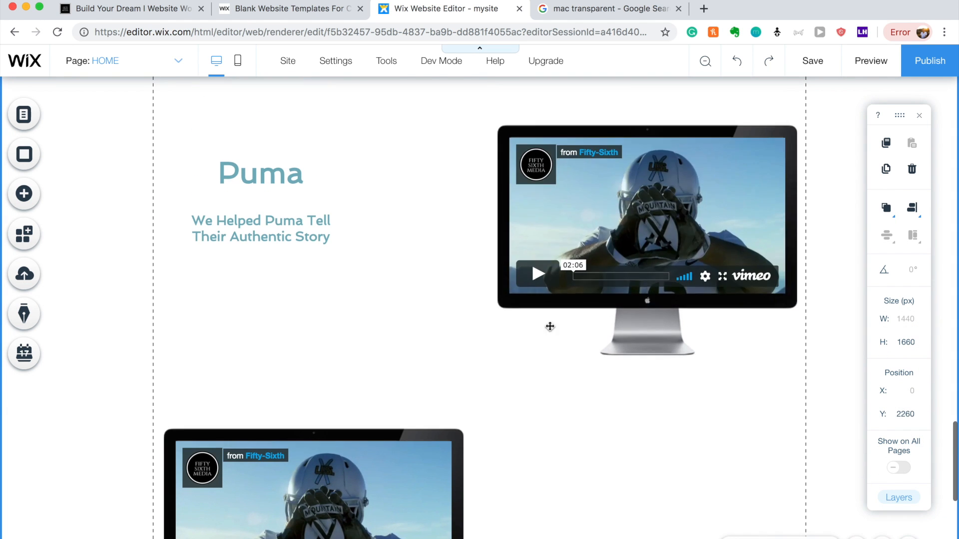
left_click(276, 219)
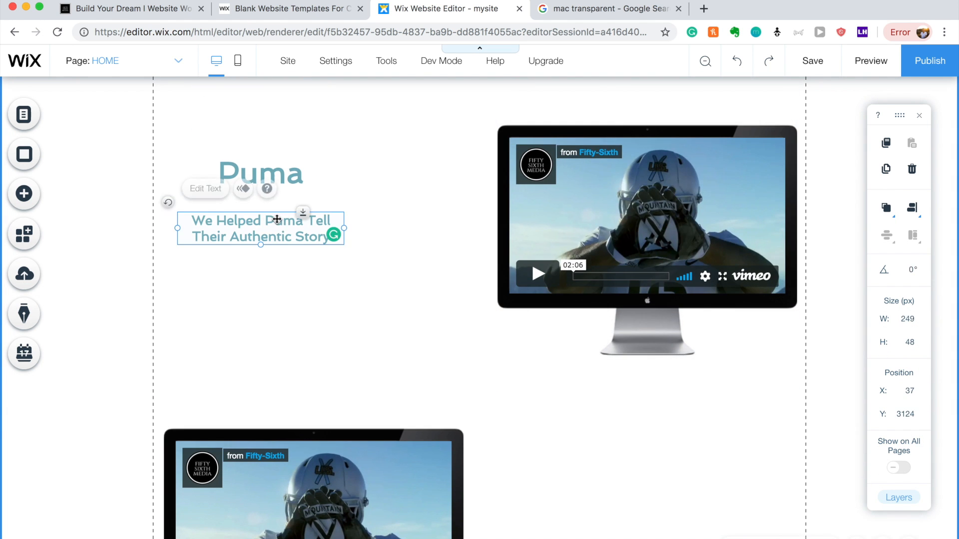
left_click(285, 175, "shift")
left_click_drag(284, 175, 285, 180)
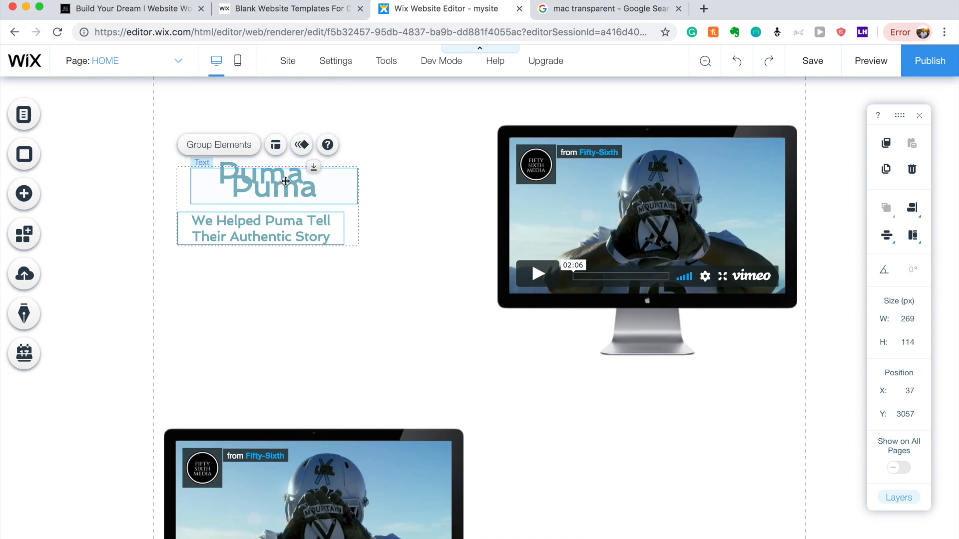
left_click_drag(298, 229, 697, 505)
scroll(697, 505, "down", 3)
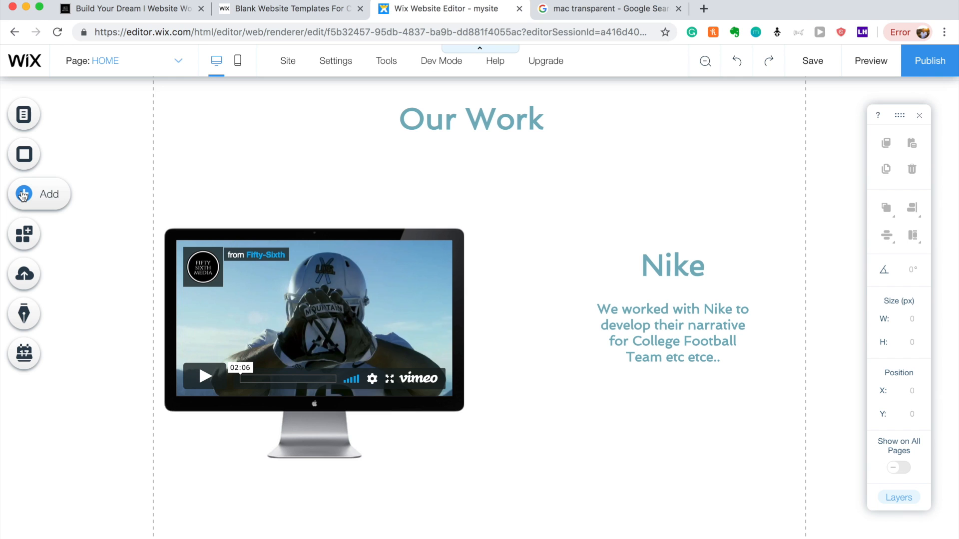
Add a thick themed line and position it under the Nike heading as a 132 px divider.
left_click(23, 195)
left_click(78, 208)
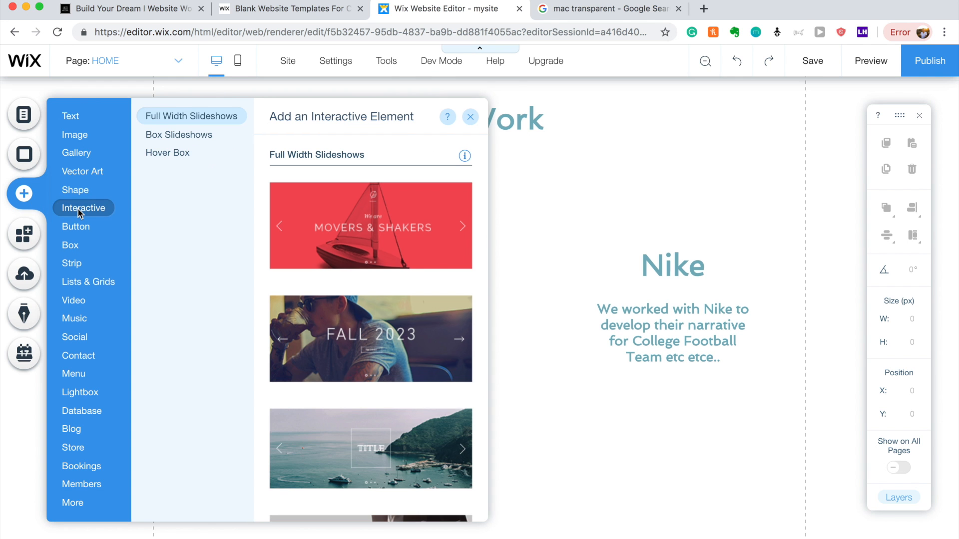
left_click(75, 190)
mouse_move(71, 247)
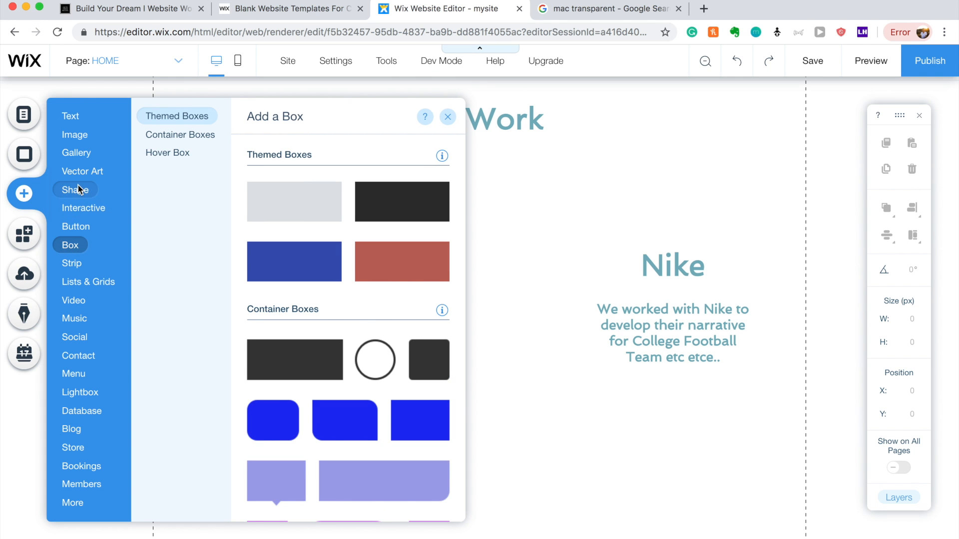
mouse_move(80, 208)
mouse_move(79, 185)
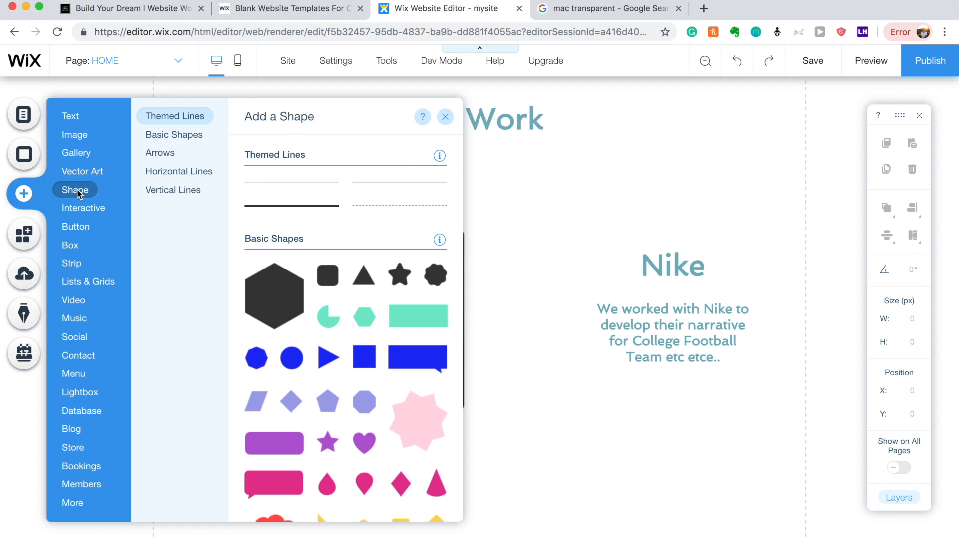
left_click(294, 206)
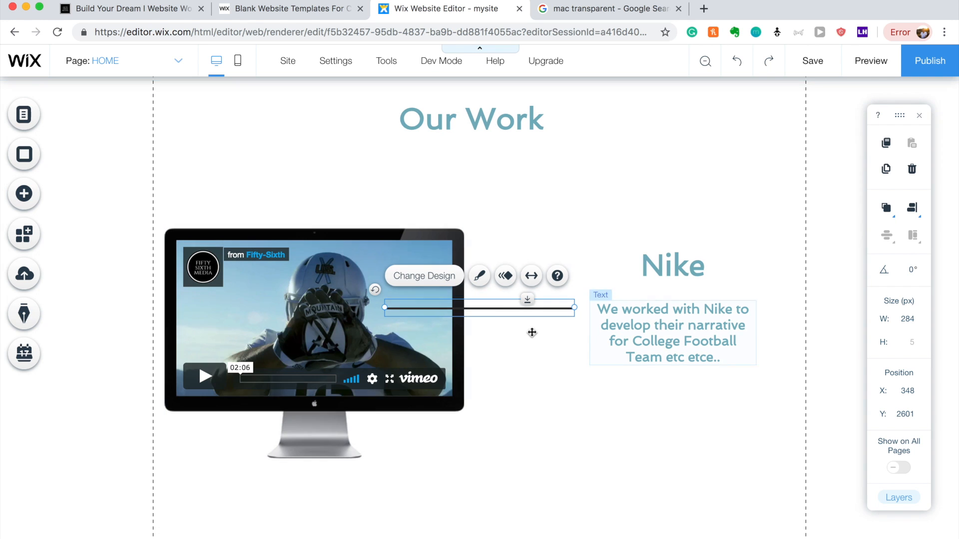
left_click_drag(502, 312, 680, 291)
Make the Nike description text black.
double_click(676, 341)
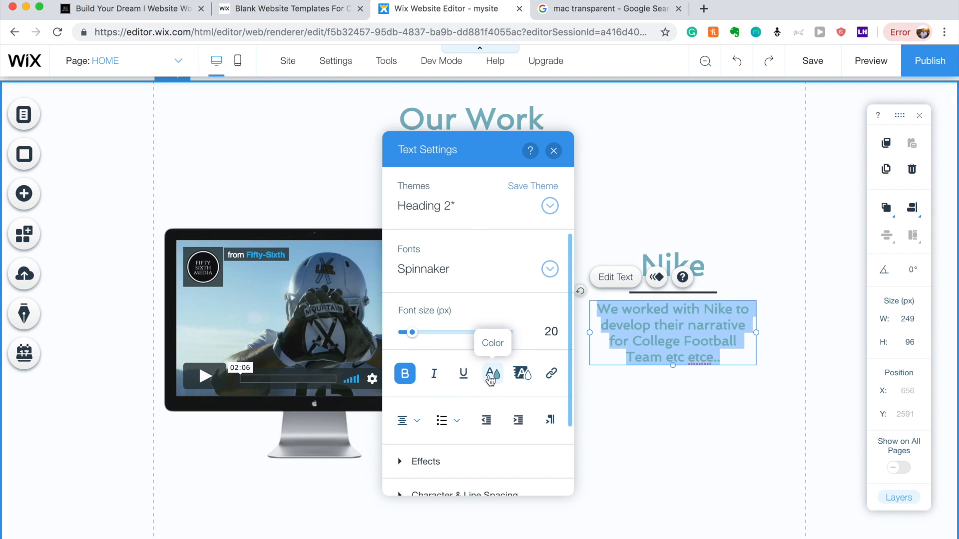
left_click(490, 373)
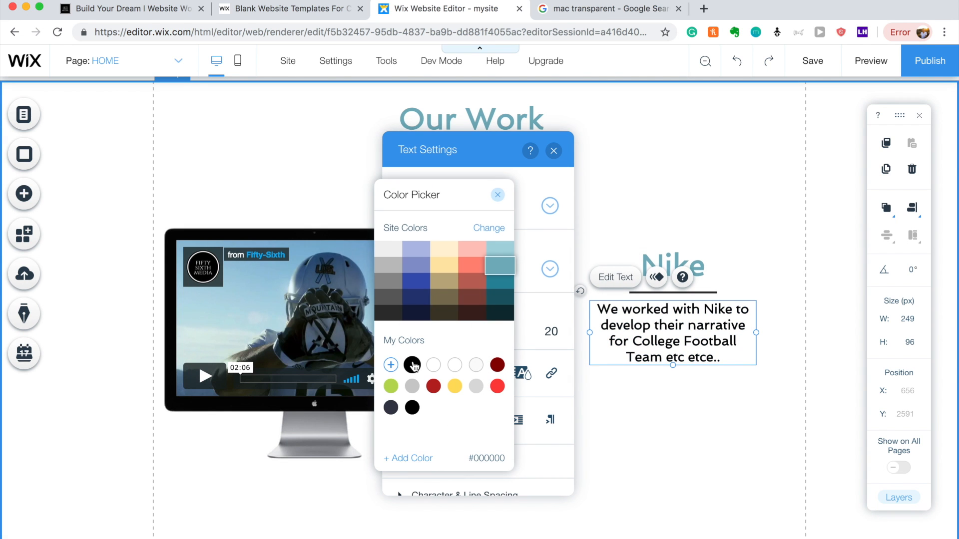
left_click(772, 407)
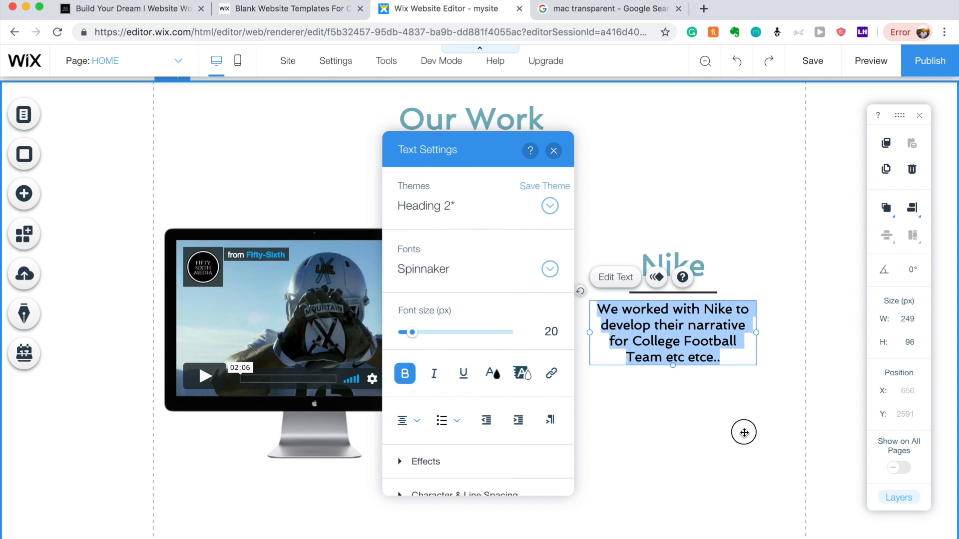
left_click(744, 433)
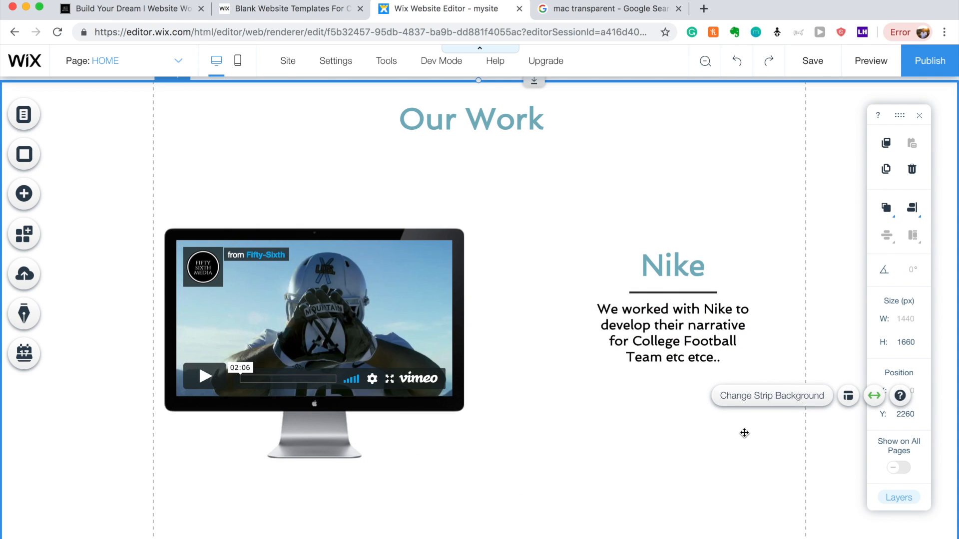
Duplicate the Nike divider line and place the copy between Puma and its subtitle.
left_click(696, 297)
key("ctrl+d")
left_click_drag(689, 305, 240, 446)
left_click(254, 458)
Make the upper Puma subtitle text black.
double_click(269, 484)
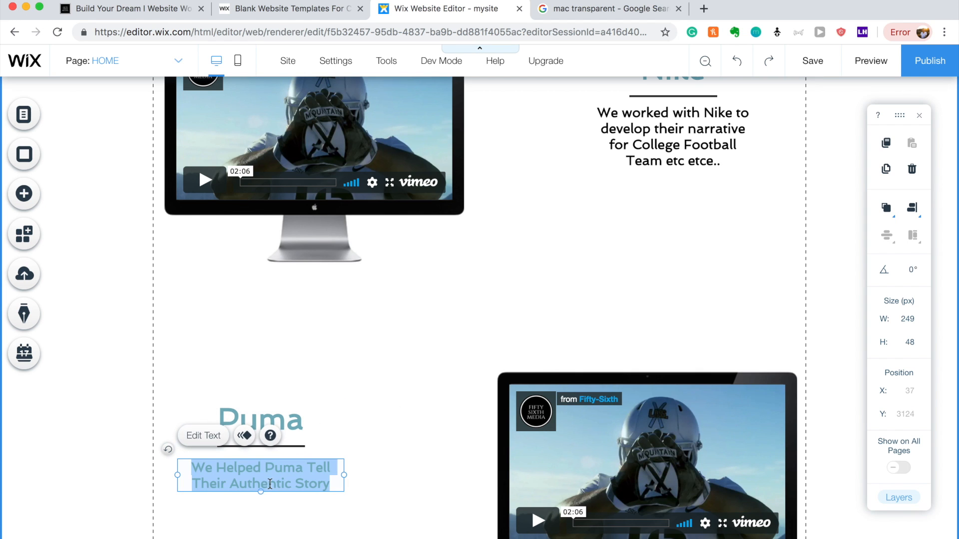
left_click(471, 372)
left_click(389, 365)
left_click(277, 364)
left_click(277, 362)
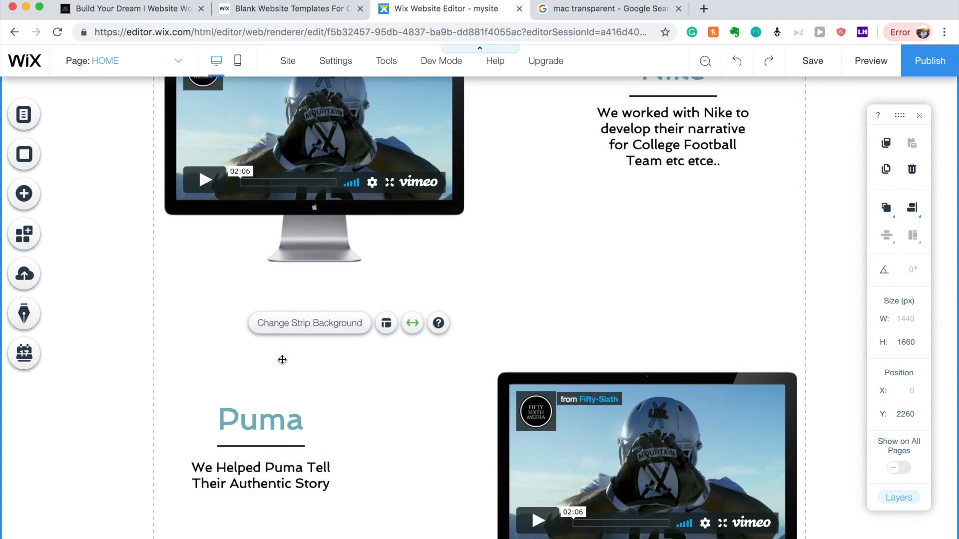
Place a divider line under the second Puma heading.
scroll(280, 319, "down", 5)
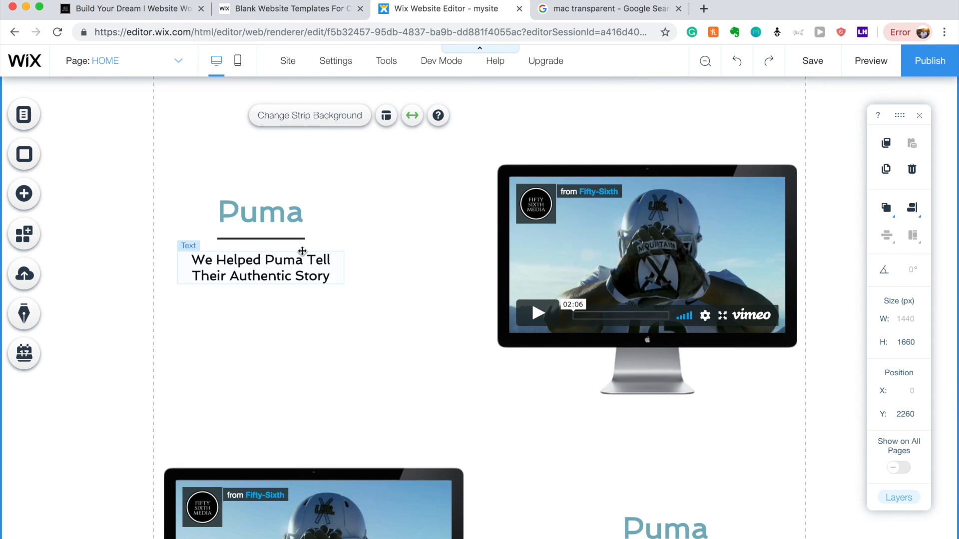
left_click(289, 239)
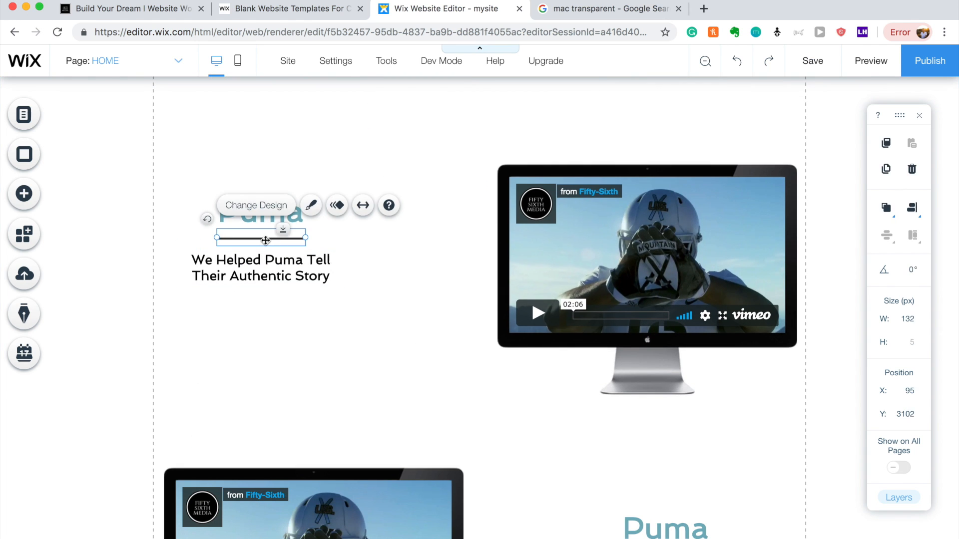
left_click_drag(321, 279, 299, 259)
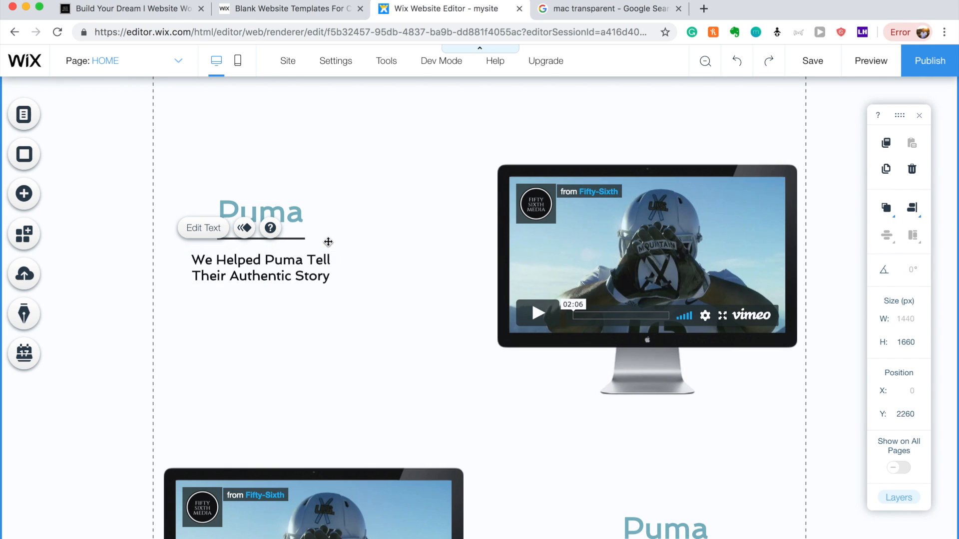
left_click_drag(292, 239, 679, 488)
scroll(634, 310, "down", 5)
left_click_drag(638, 226, 667, 330)
left_click(674, 462)
scroll(674, 463, "up", 5)
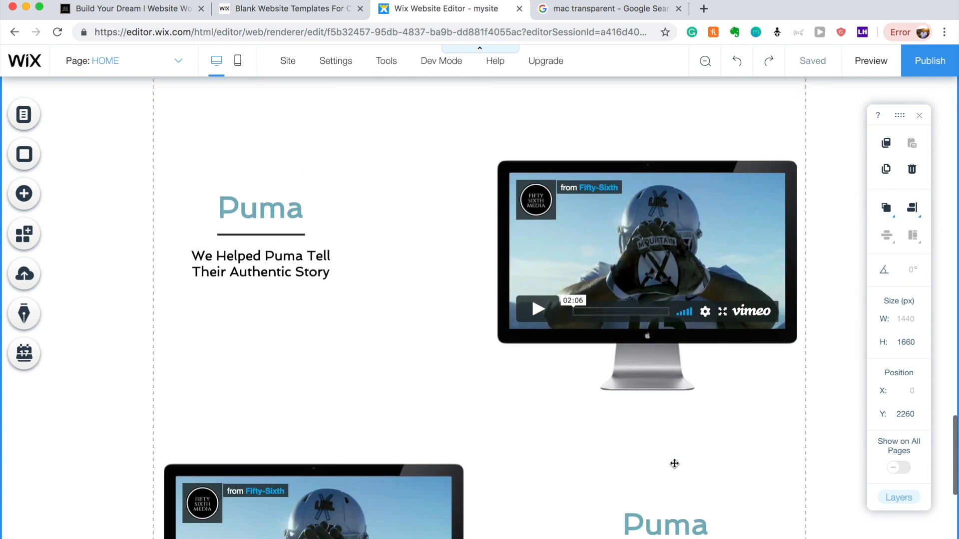
Set the lower Puma description text to the dark grey #303030 site colour.
left_click(680, 506)
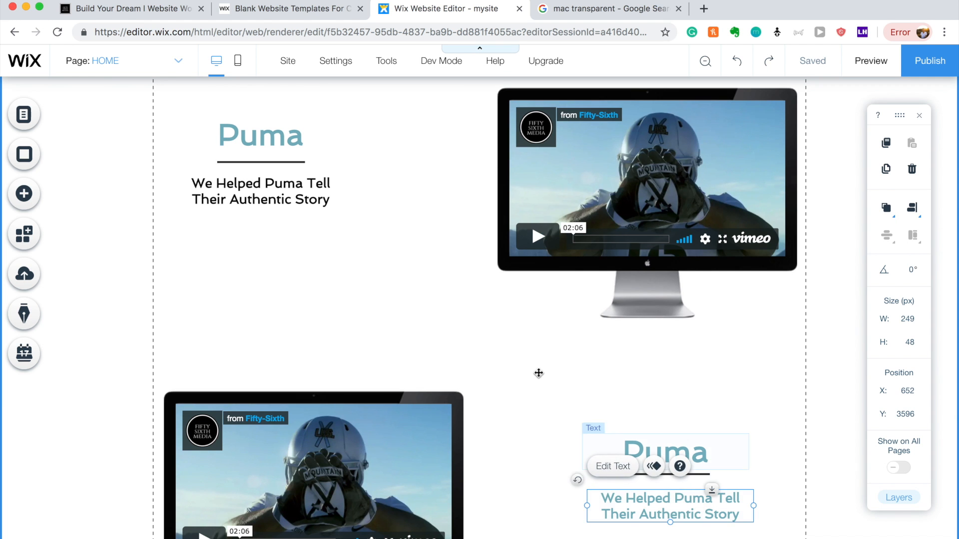
scroll(538, 373, "up", 10)
scroll(538, 373, "down", 12)
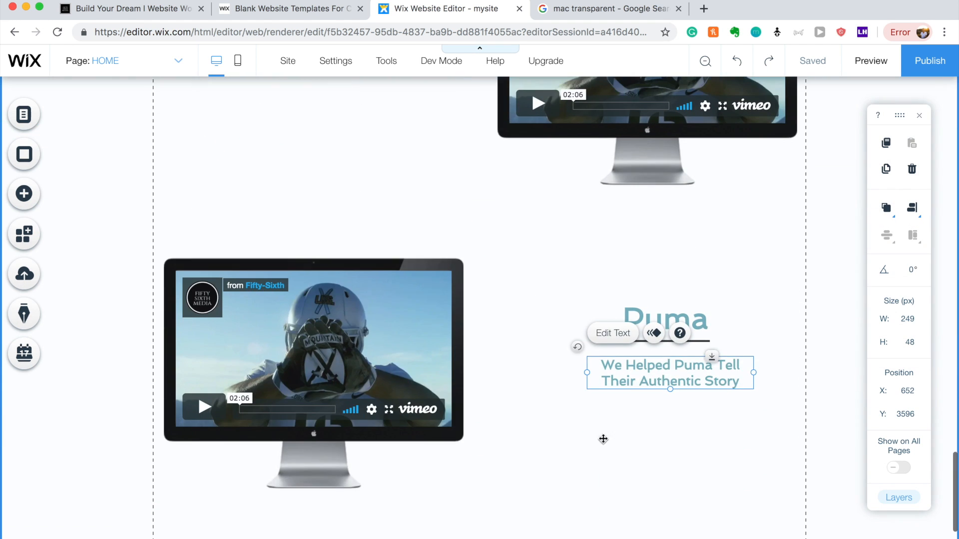
double_click(659, 375)
left_click(490, 374)
left_click(494, 365)
left_click(386, 313)
left_click(700, 436)
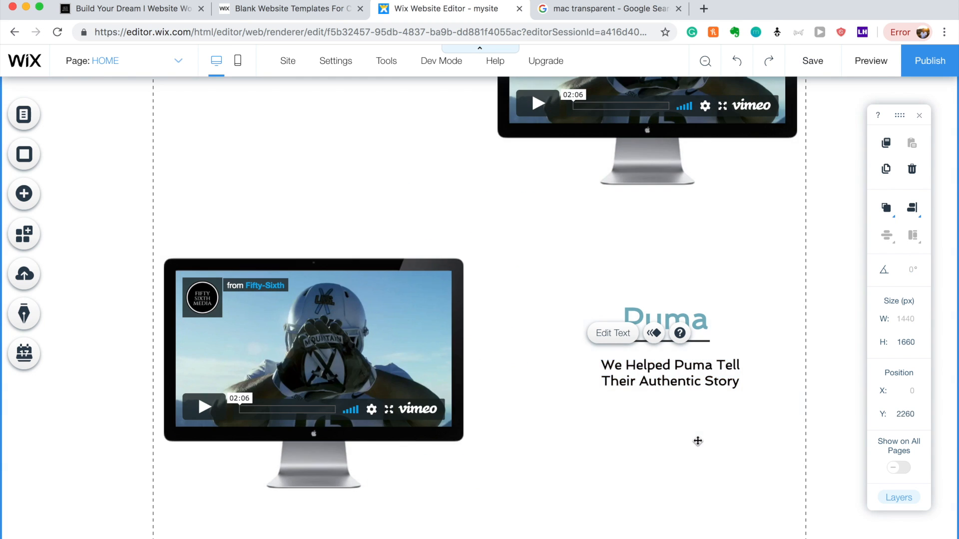
scroll(697, 440, "up", 15)
scroll(697, 440, "down", 15)
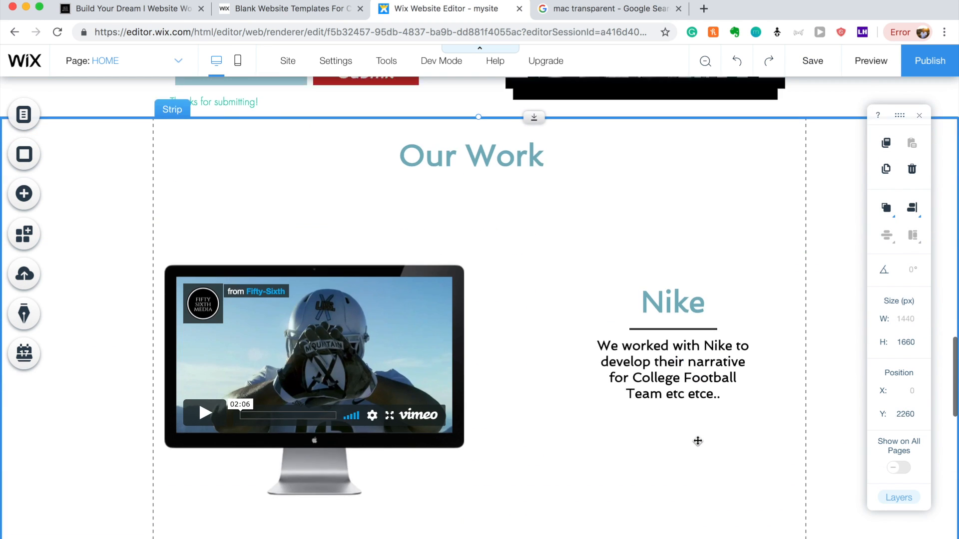
scroll(668, 375, "up", 15)
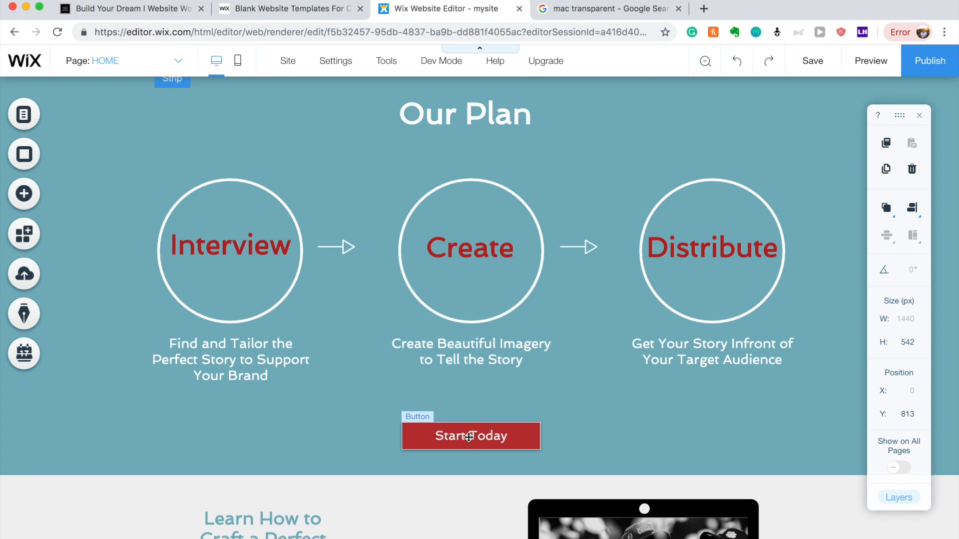
scroll(467, 437, "down", 15)
Add the red My Buttons sample below the lower Puma video and enlarge it to 189 × 48 px.
left_click(470, 455)
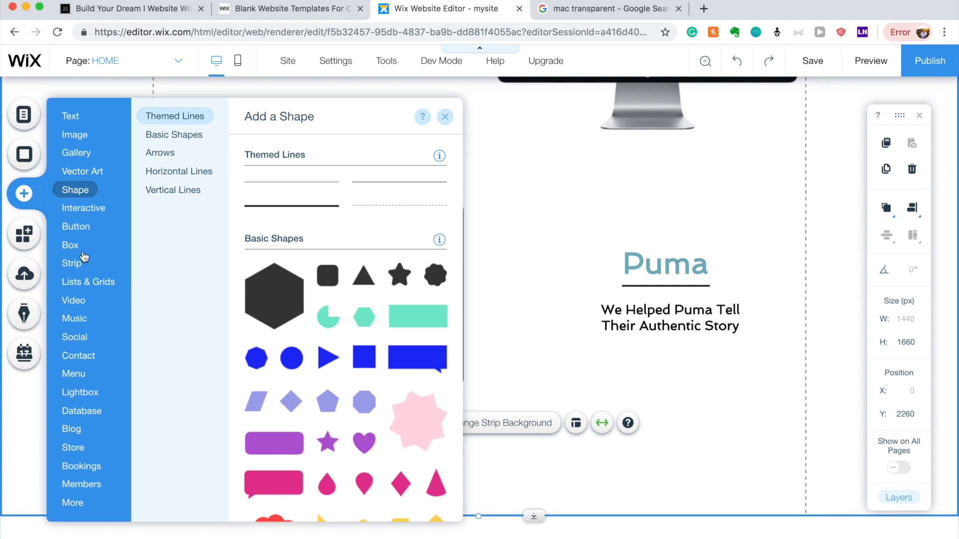
left_click(69, 228)
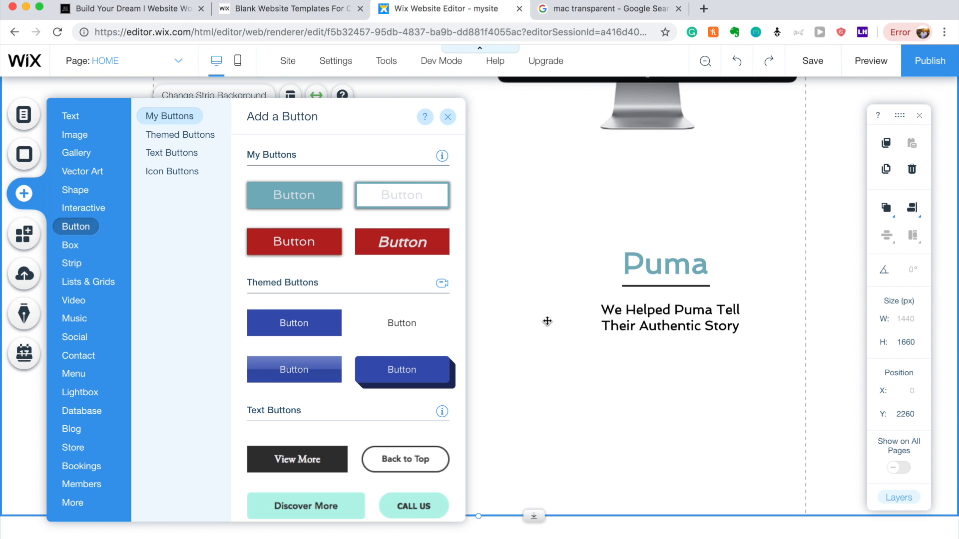
left_click_drag(311, 248, 479, 481)
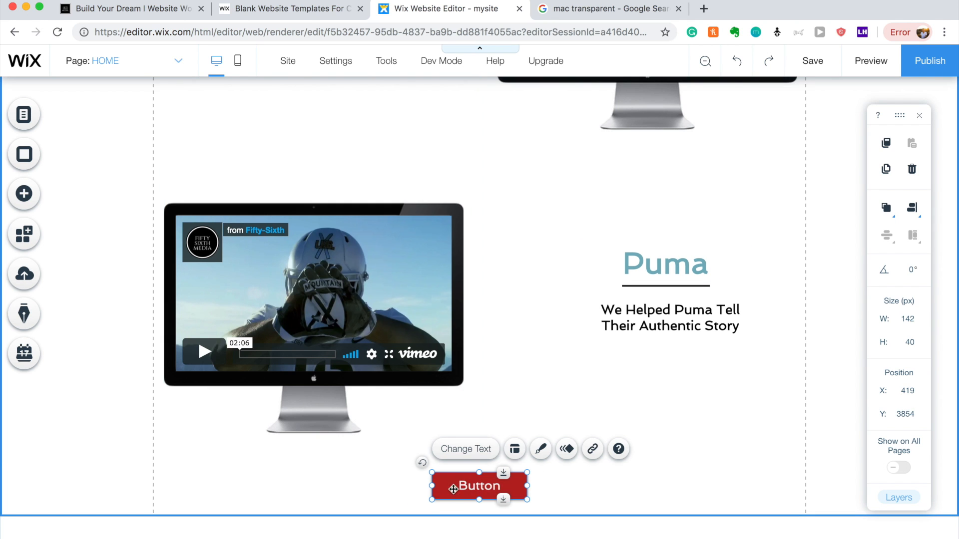
left_click_drag(433, 502, 453, 495)
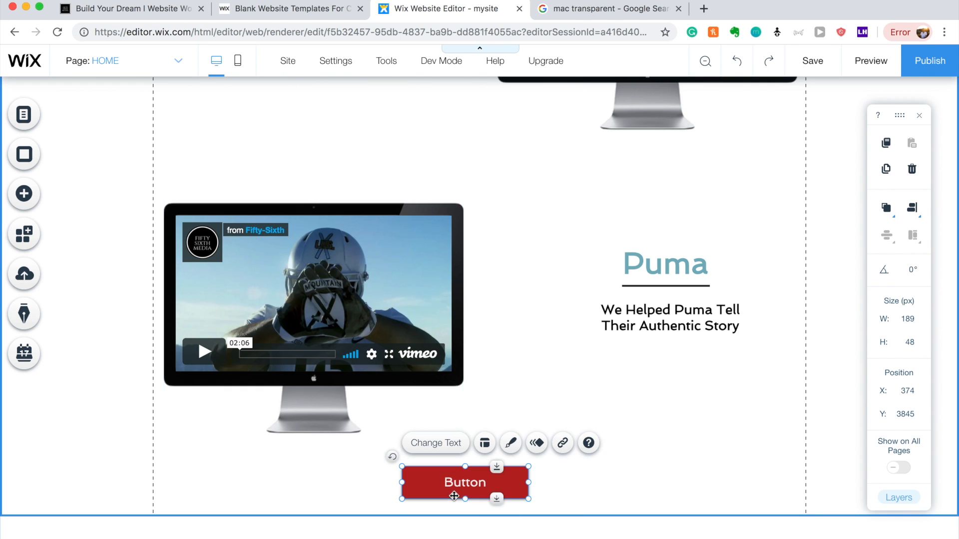
Check the button's Customize Design text settings, then close the design panel.
left_click(510, 444)
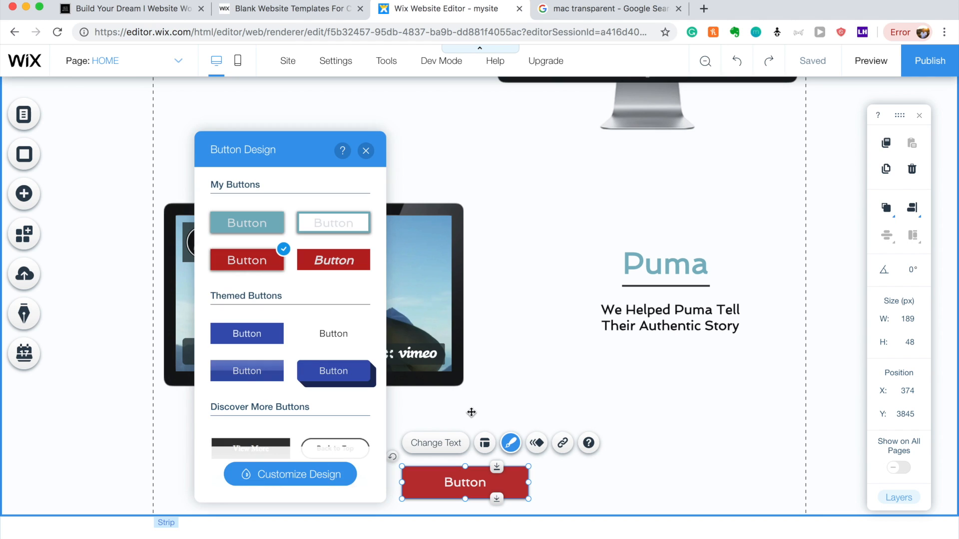
left_click(301, 475)
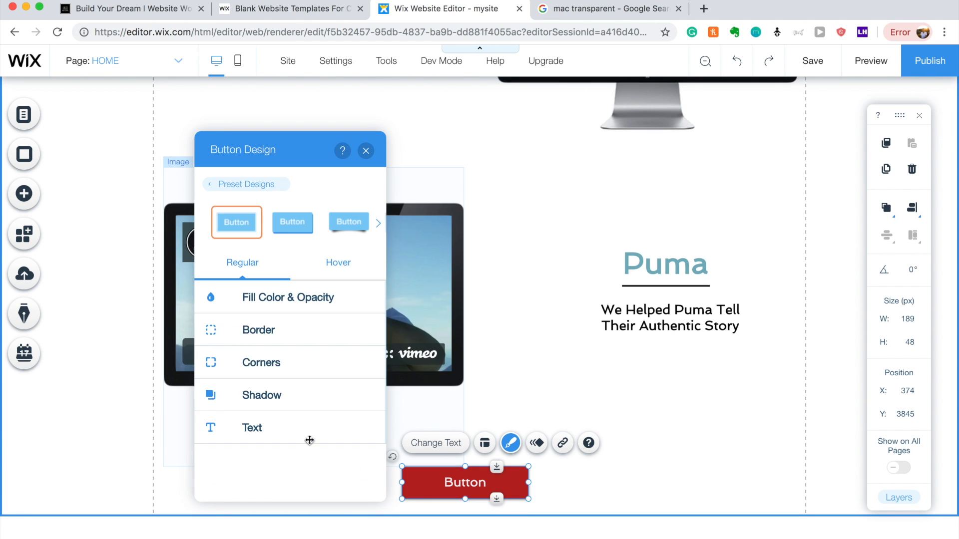
left_click(259, 419)
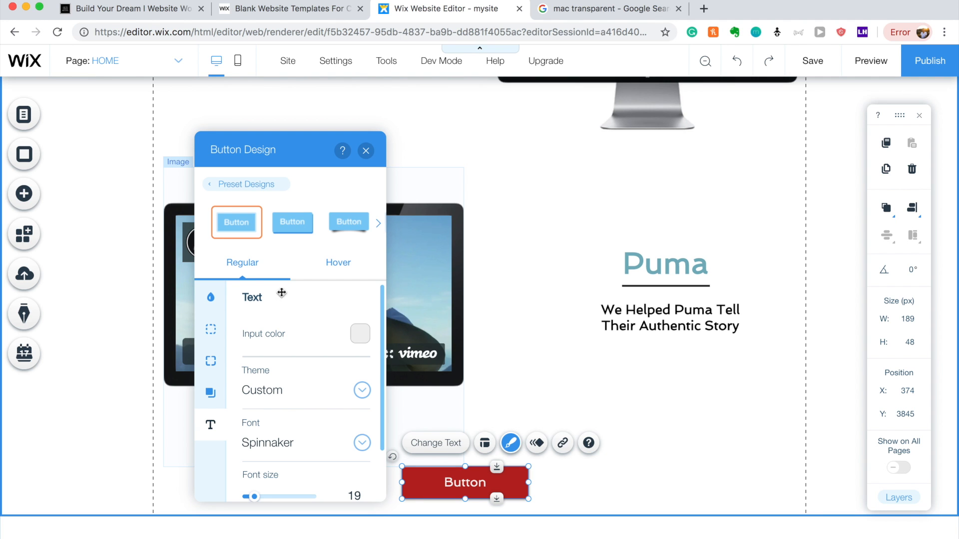
left_click(365, 151)
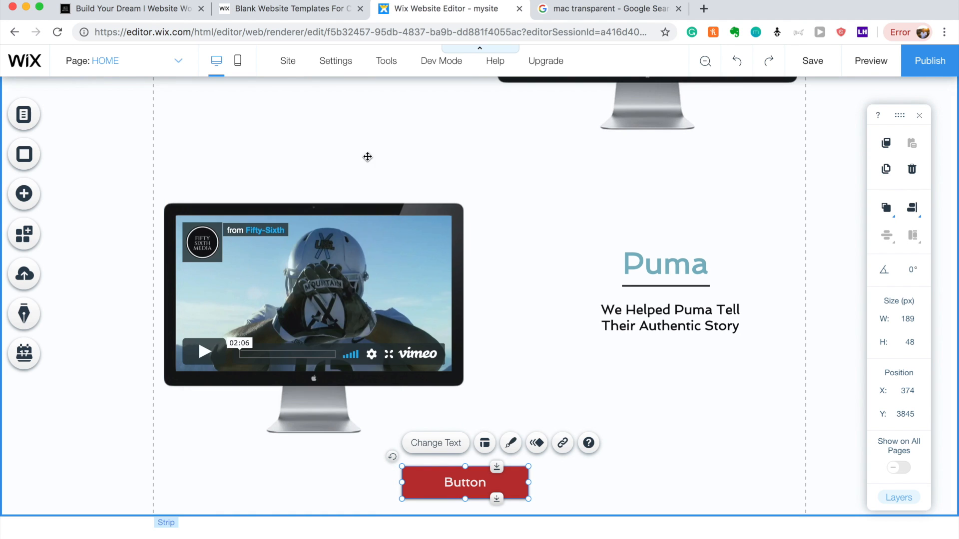
Change the red button's label from its default to 'Let's Talk'.
left_click(484, 443)
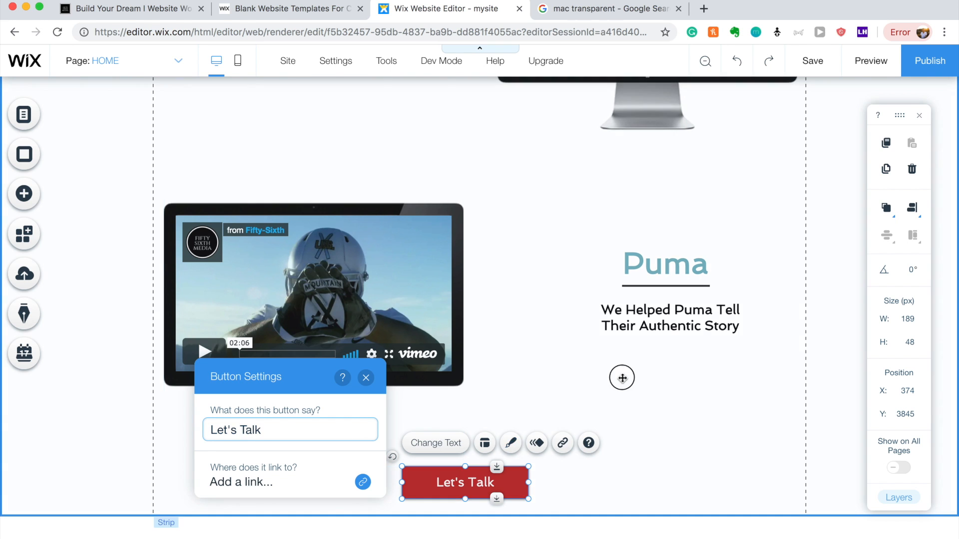
left_click(621, 395)
scroll(622, 389, "up", 10)
Move the Nike divider line up under the 'Our Work' heading.
scroll(621, 378, "up", 3)
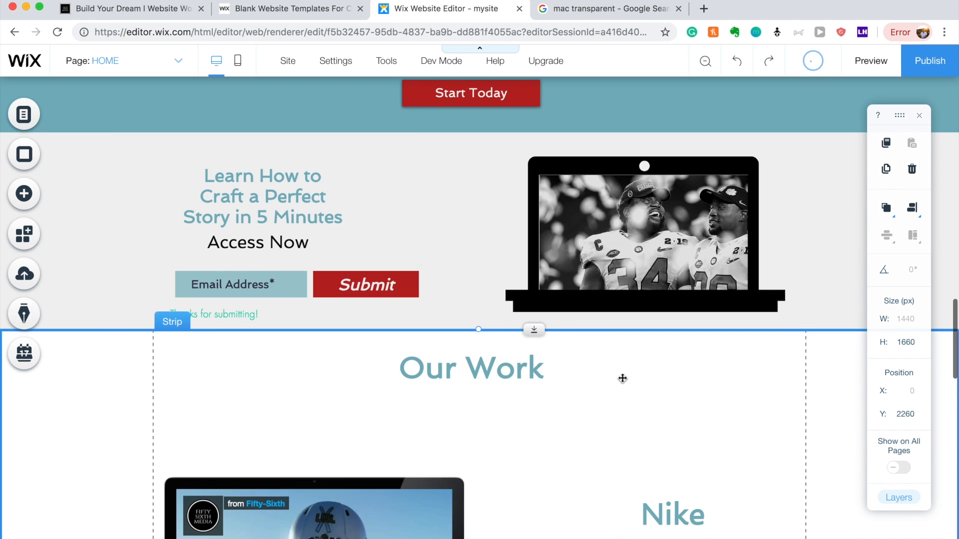
scroll(504, 253, "up", 5)
scroll(498, 256, "up", 5)
scroll(479, 306, "up", 10)
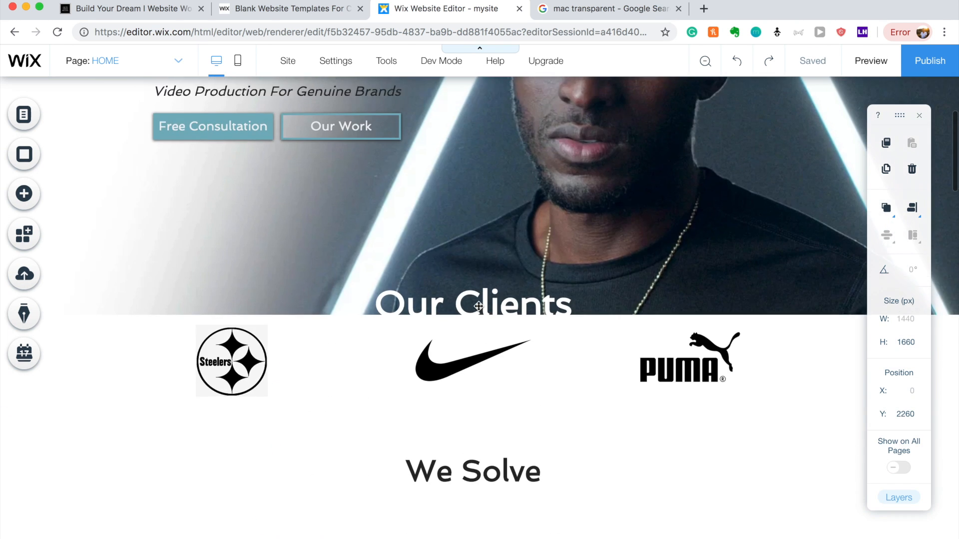
scroll(268, 313, "down", 20)
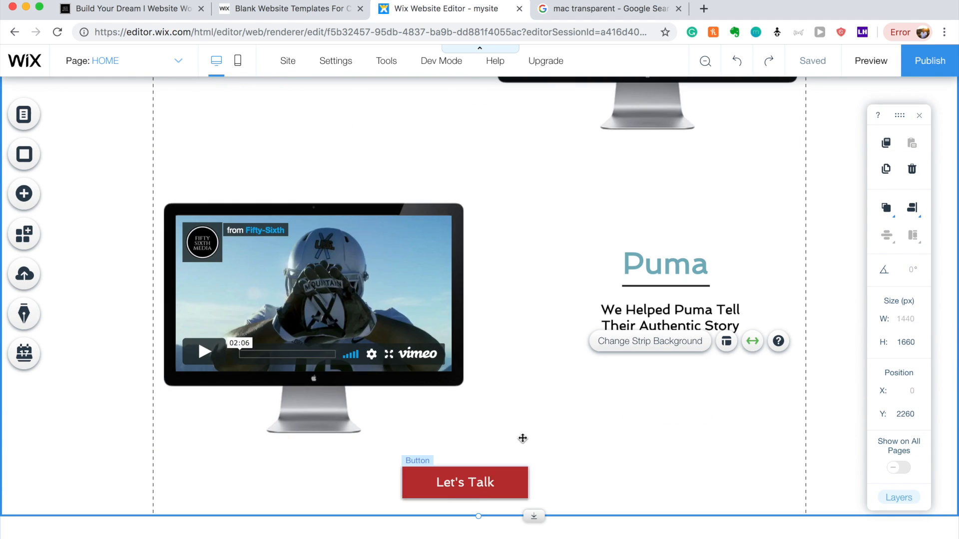
scroll(520, 438, "up", 10)
scroll(522, 439, "down", 1)
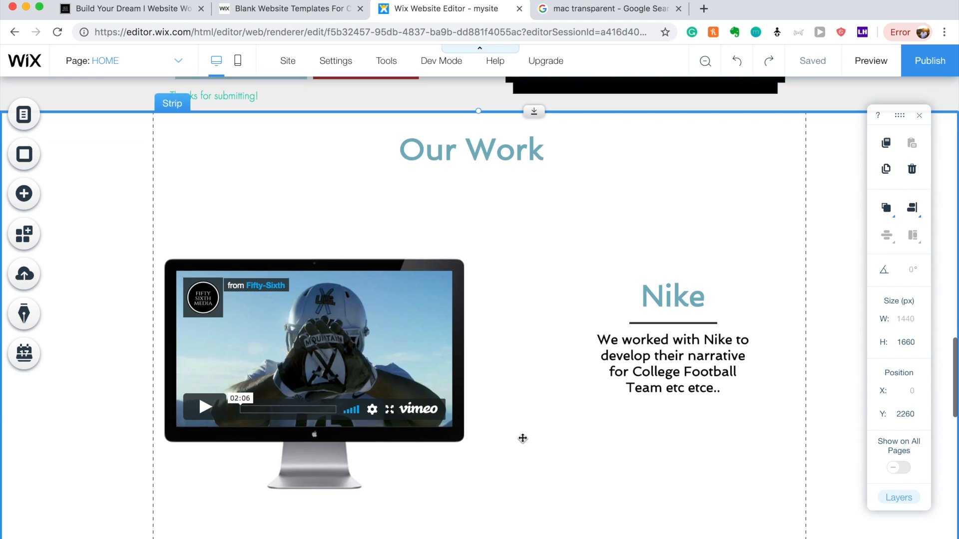
left_click(679, 322)
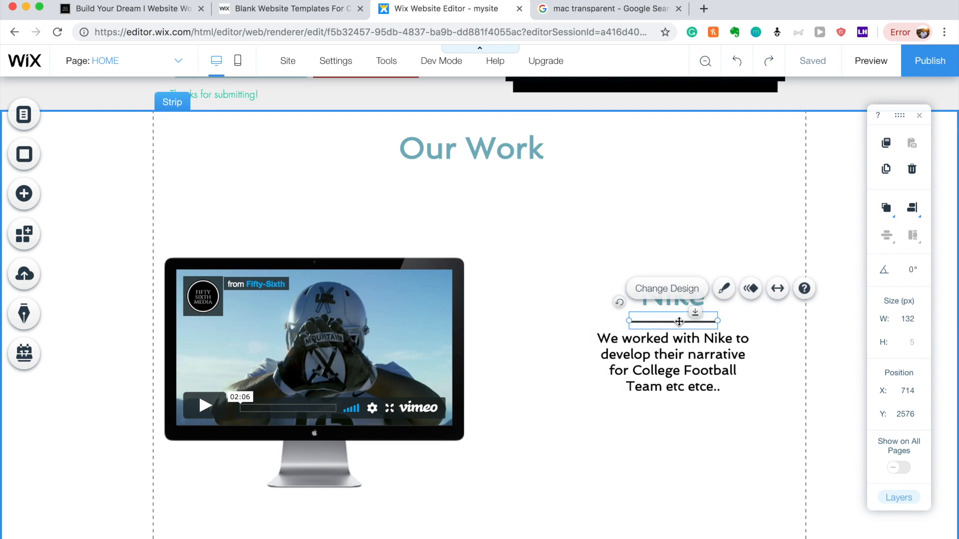
left_click_drag(510, 294, 469, 174)
left_click(513, 245)
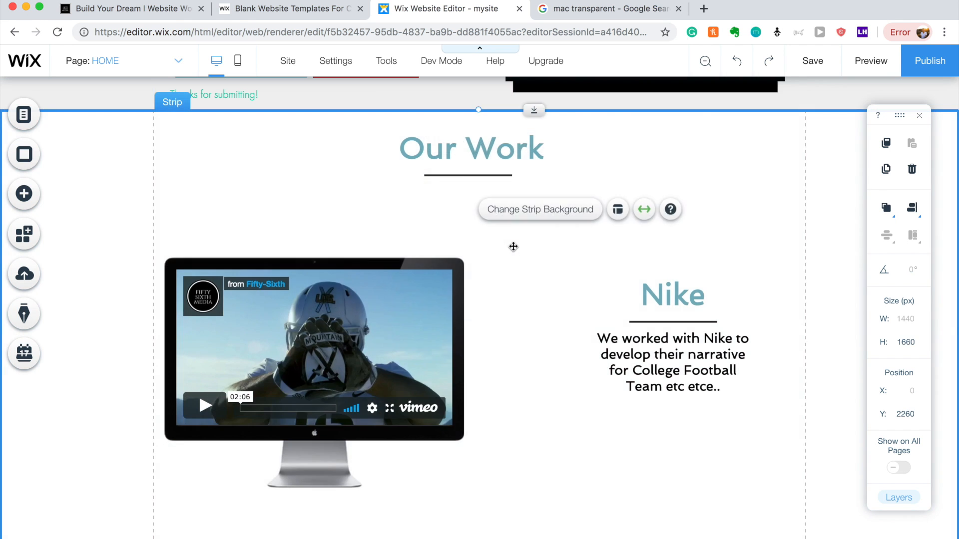
Place a copy of the divider line below the 'We Solve' heading.
scroll(512, 245, "up", 15)
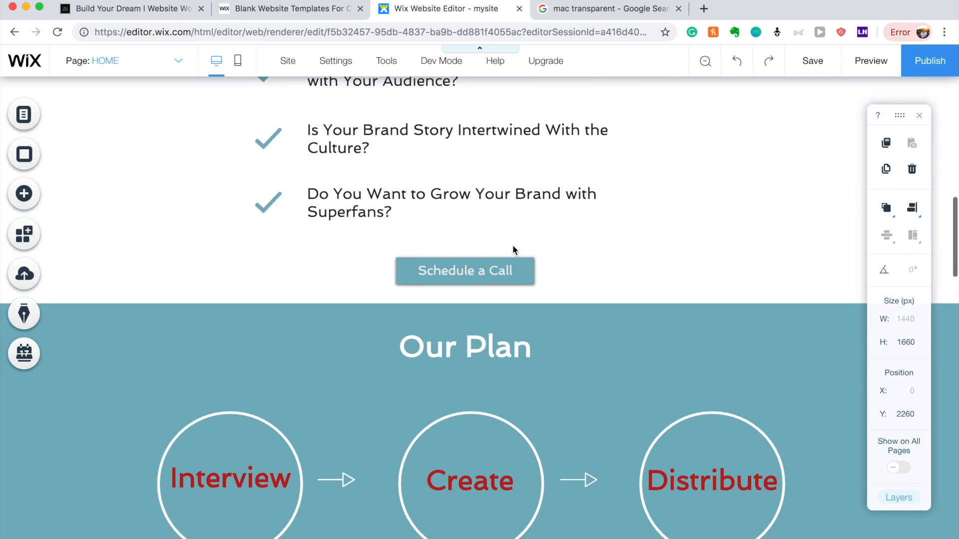
scroll(513, 245, "down", 15)
left_click(481, 377)
key("Delete")
left_click(481, 377)
left_click_drag(480, 377, 475, 96)
scroll(478, 111, "up", 3)
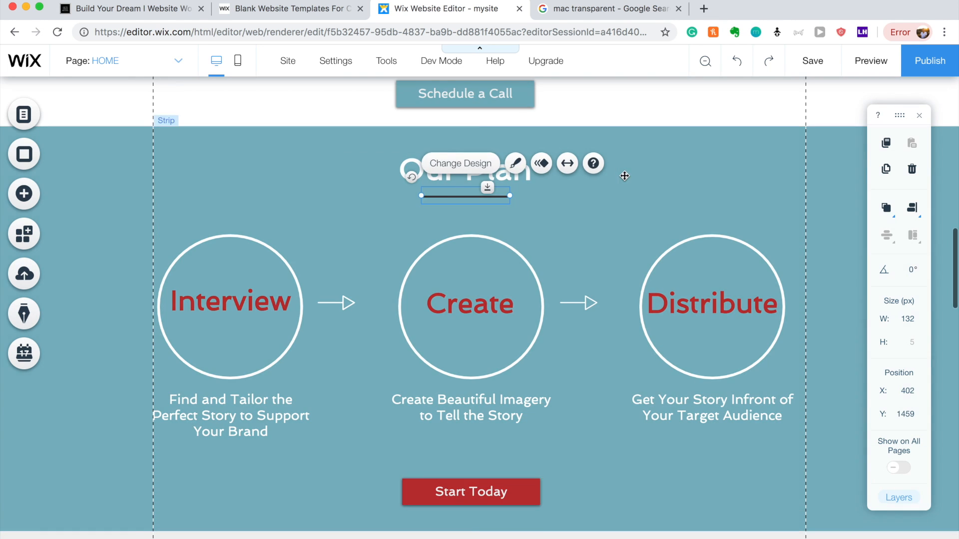
scroll(623, 175, "up", 3)
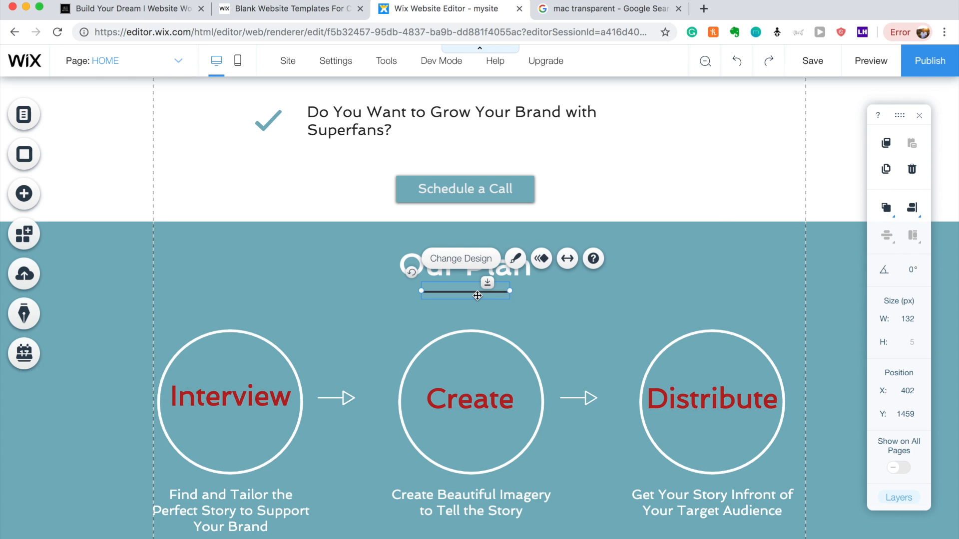
left_click_drag(482, 291, 489, 322)
left_click(702, 364)
scroll(704, 366, "down", 15)
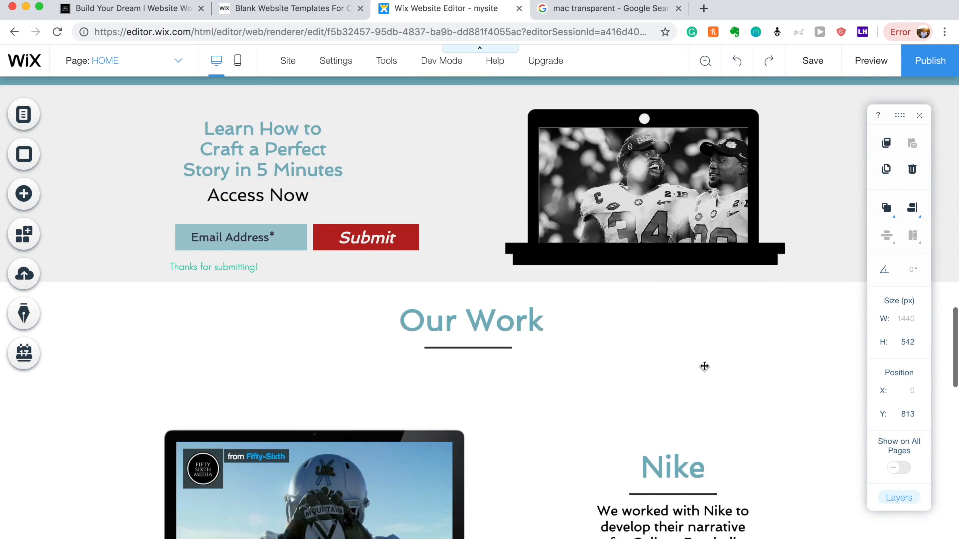
scroll(704, 366, "down", 10)
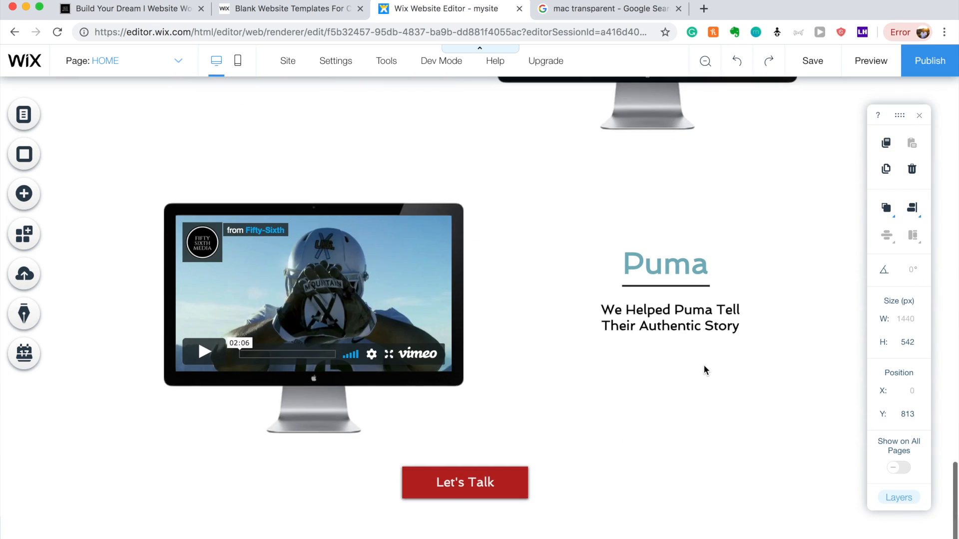
left_click(668, 409)
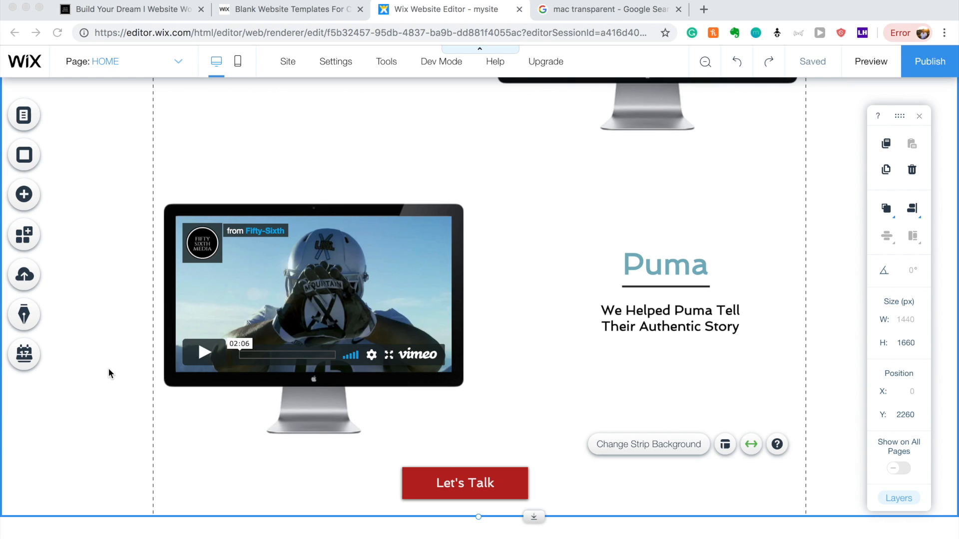
scroll(110, 370, "up", 10)
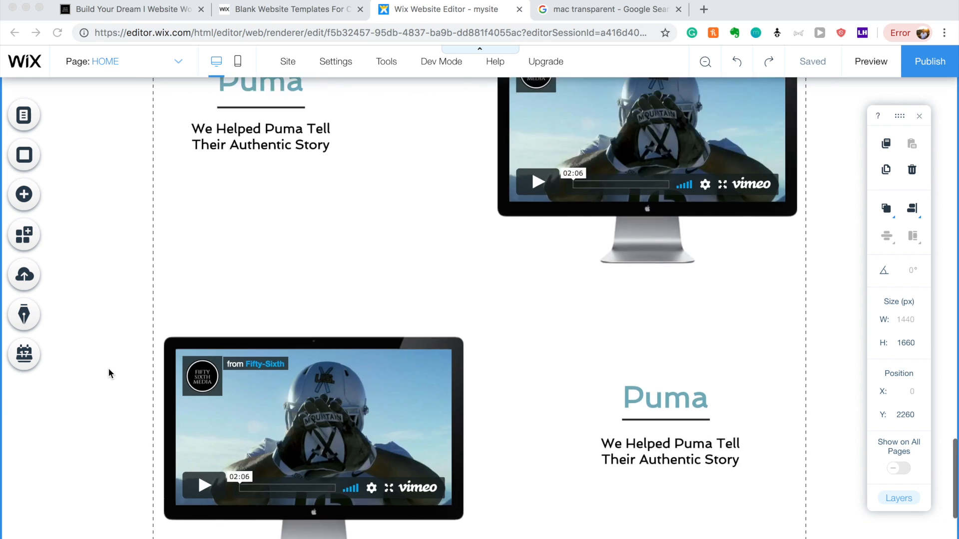
scroll(109, 371, "down", 10)
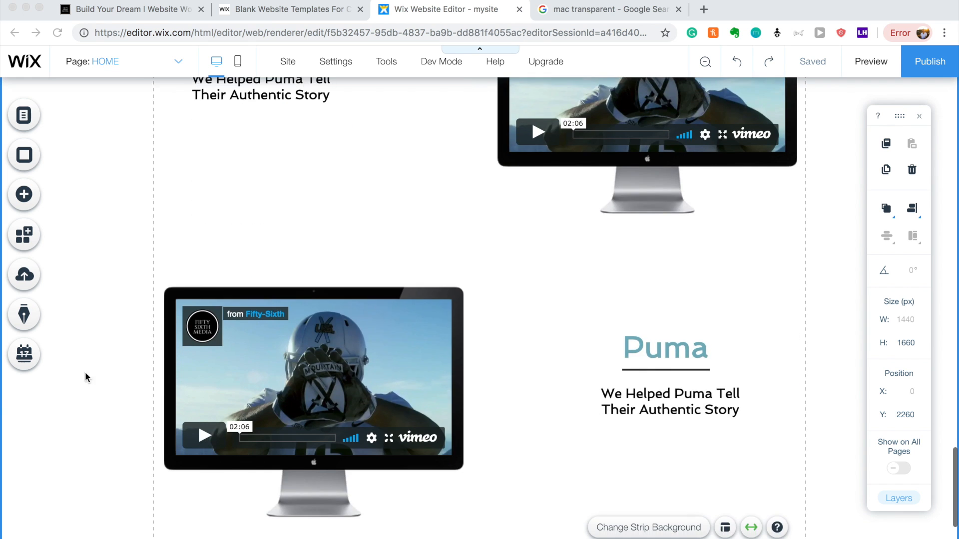
scroll(115, 399, "up", 8)
scroll(114, 399, "down", 10)
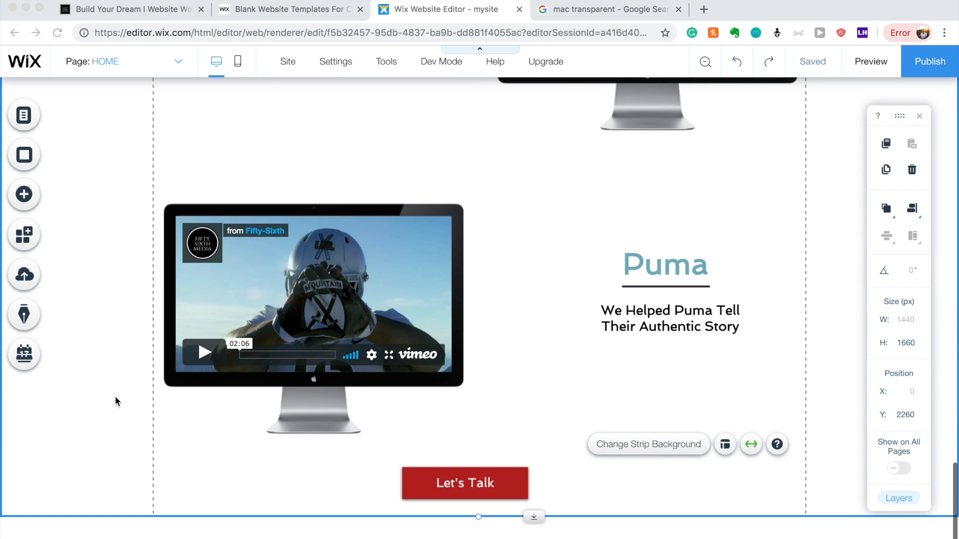
Add a blank classic strip below the Let's Talk section, stretched to 1440 × 467 px.
left_click(29, 203)
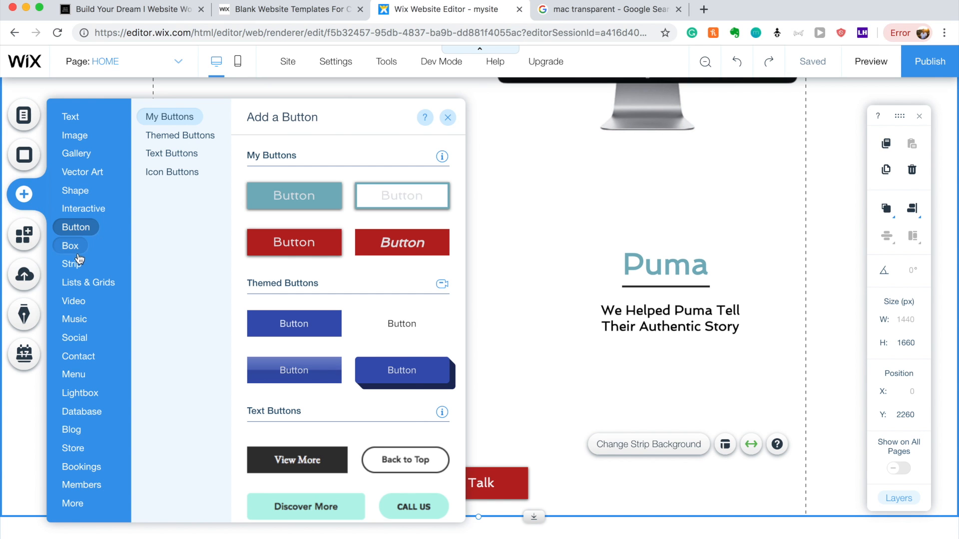
mouse_move(130, 260)
left_click(159, 228)
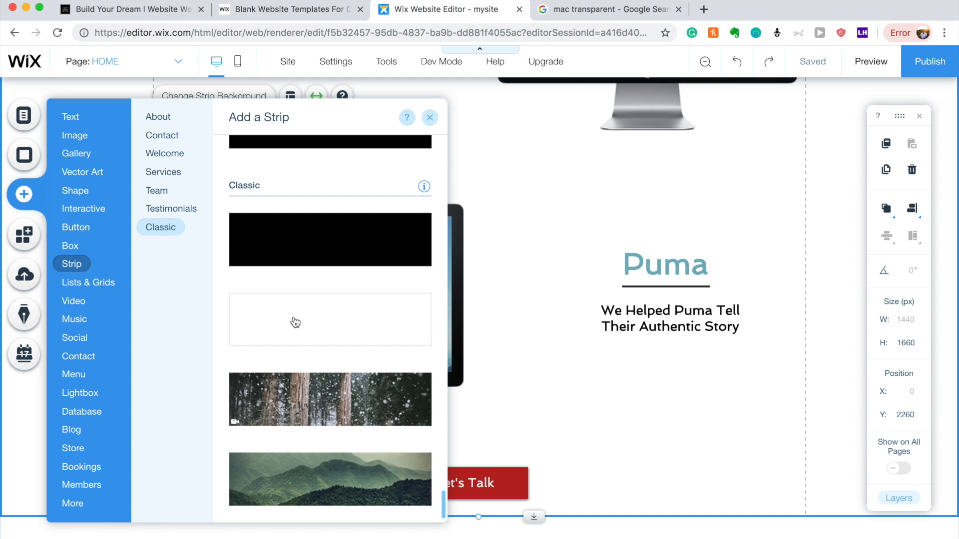
left_click(294, 319)
mouse_move(563, 276)
left_mouse_down()
mouse_move(563, 321)
mouse_move(570, 277)
left_mouse_up()
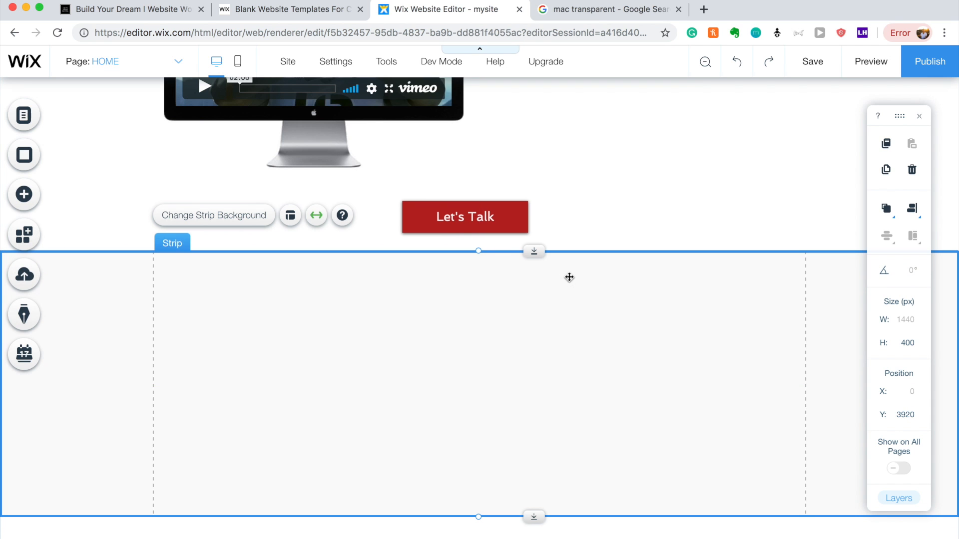
left_click_drag(534, 517, 534, 535)
scroll(535, 455, "down", 1)
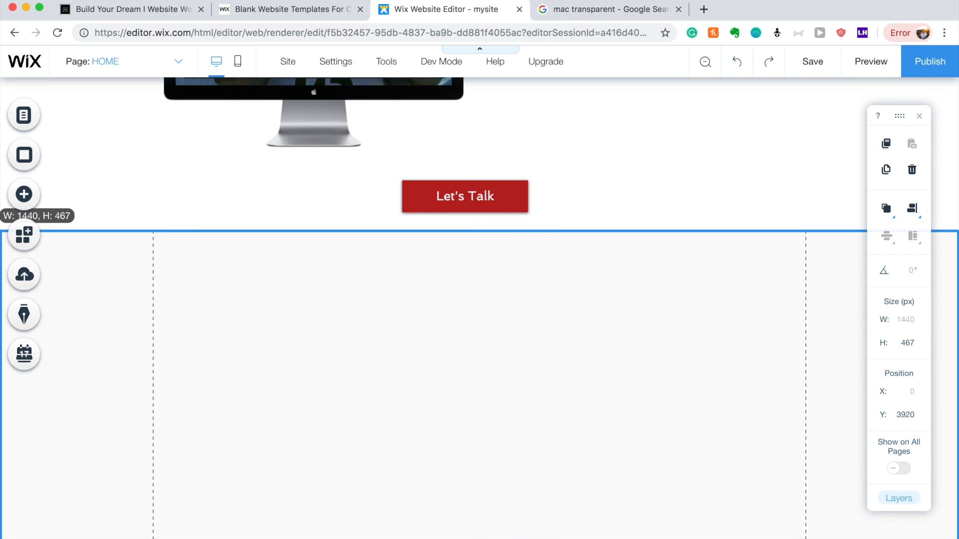
left_click(475, 319)
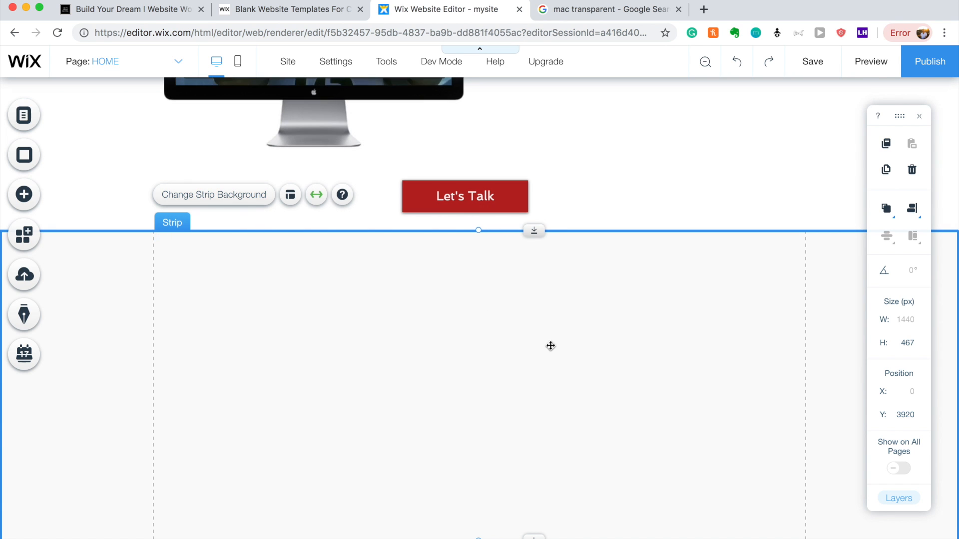
Try salmon and then teal as the strip background, keeping teal for now.
left_click(254, 194)
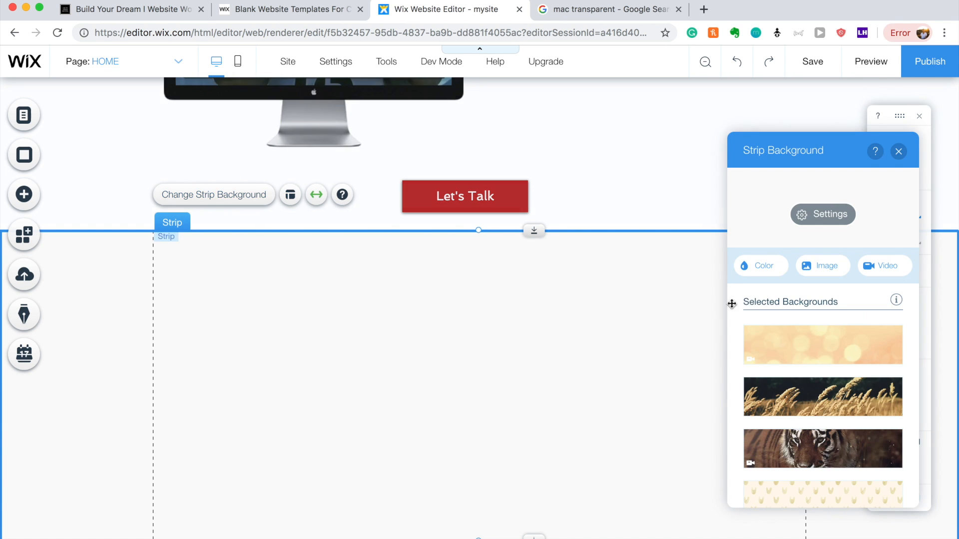
left_click(764, 273)
left_click(867, 338)
left_click(898, 345)
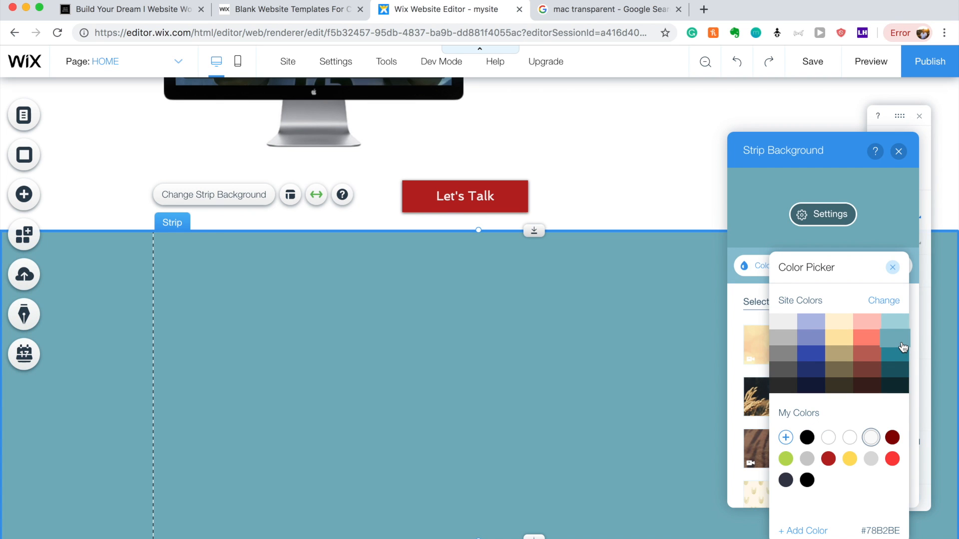
left_click(624, 371)
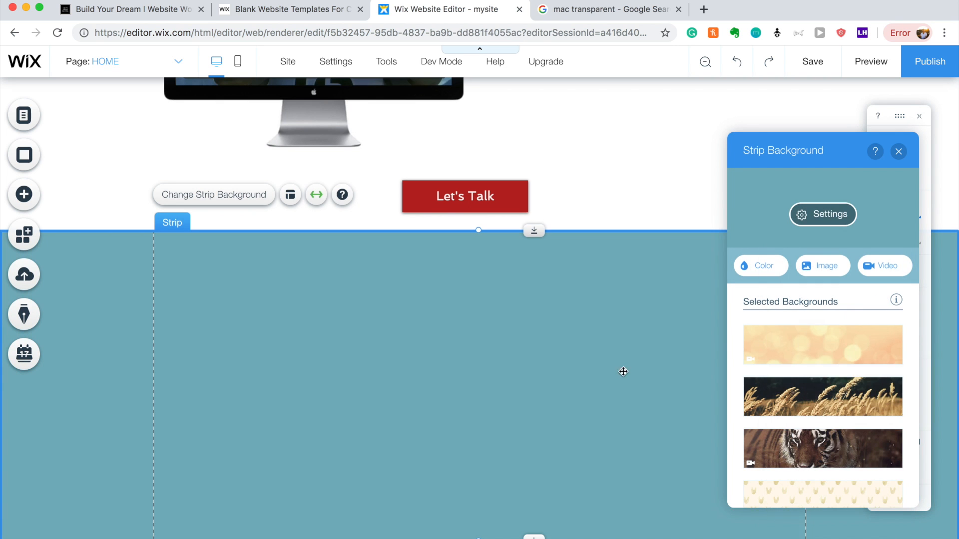
left_click(900, 146)
Scroll the page and select the Learn How to Craft and Our Work strips.
scroll(620, 295, "up", 6)
scroll(525, 333, "down", 6)
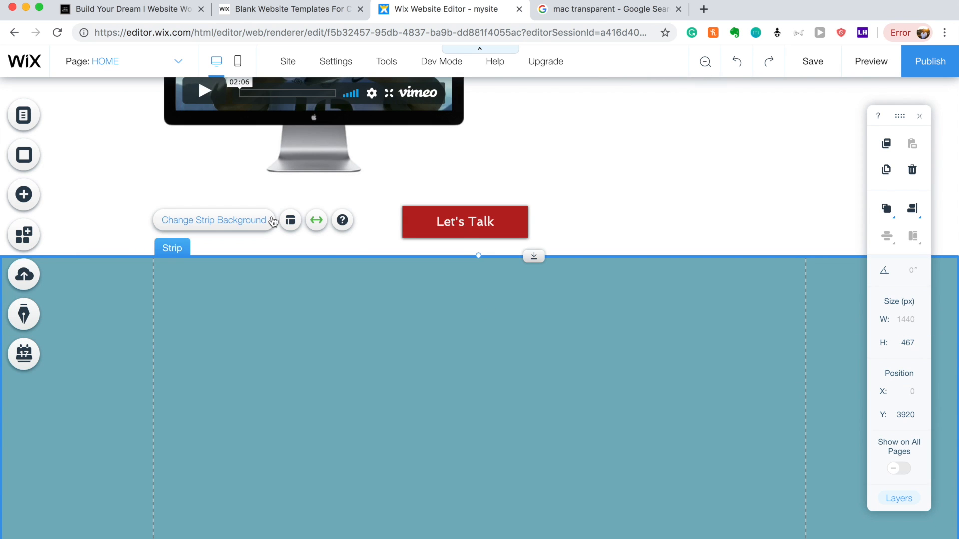
scroll(320, 265, "up", 15)
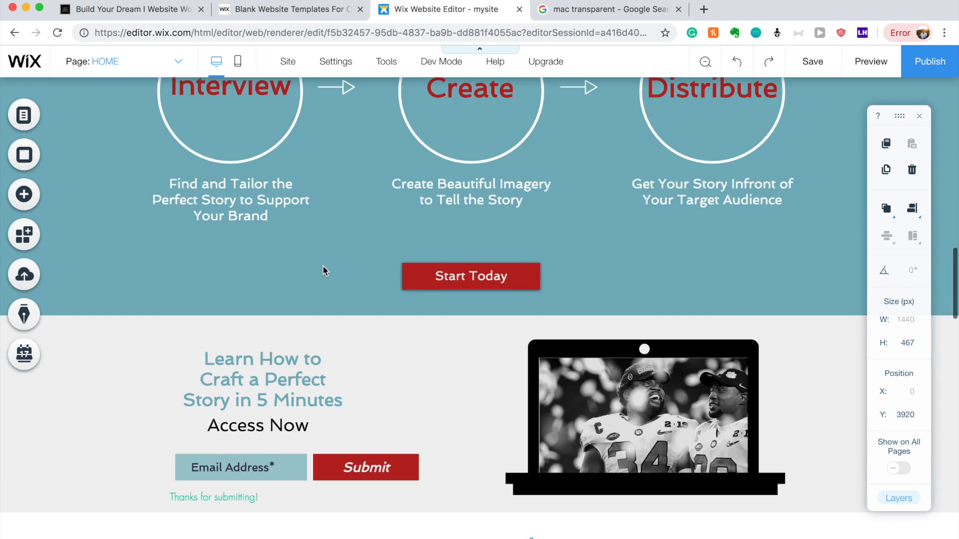
scroll(322, 265, "down", 8)
scroll(322, 267, "up", 4)
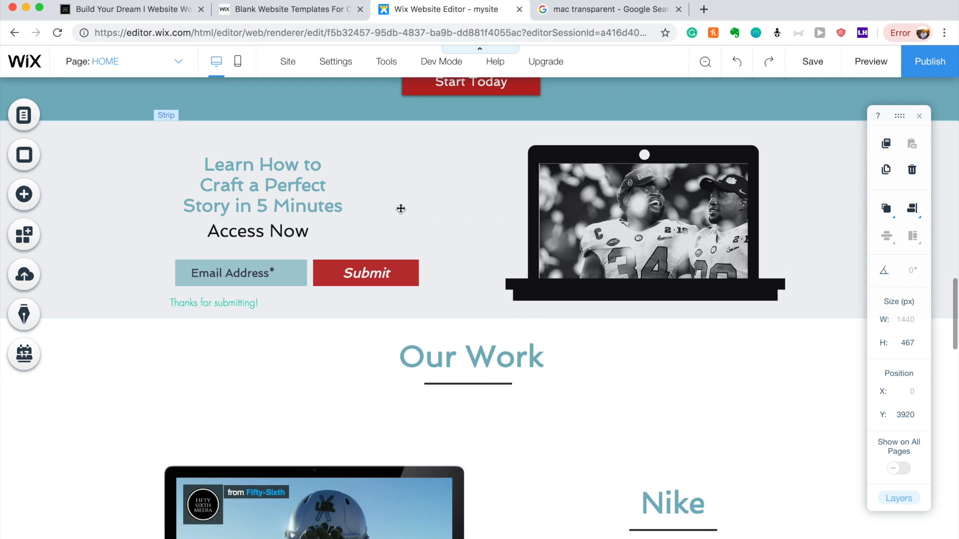
left_click(400, 208)
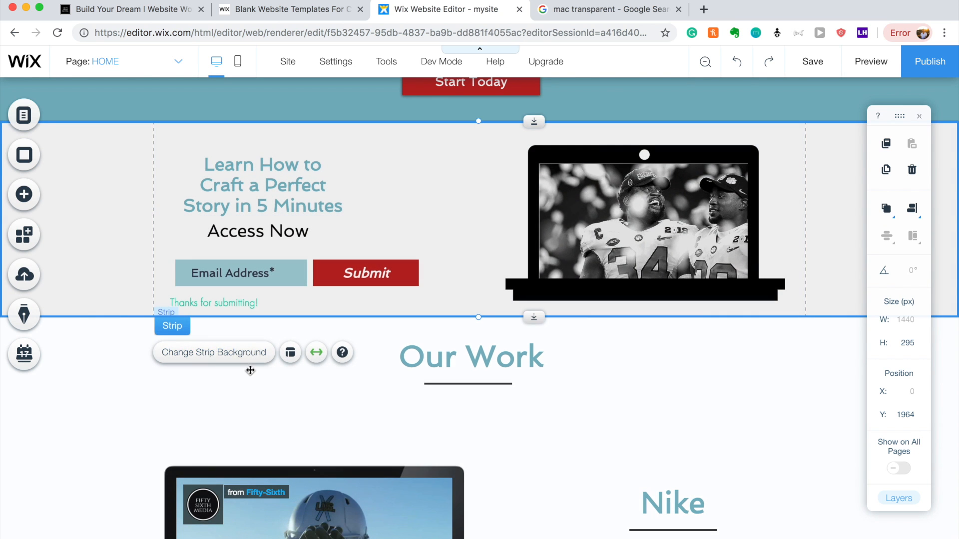
left_click(367, 422)
scroll(368, 423, "down", 15)
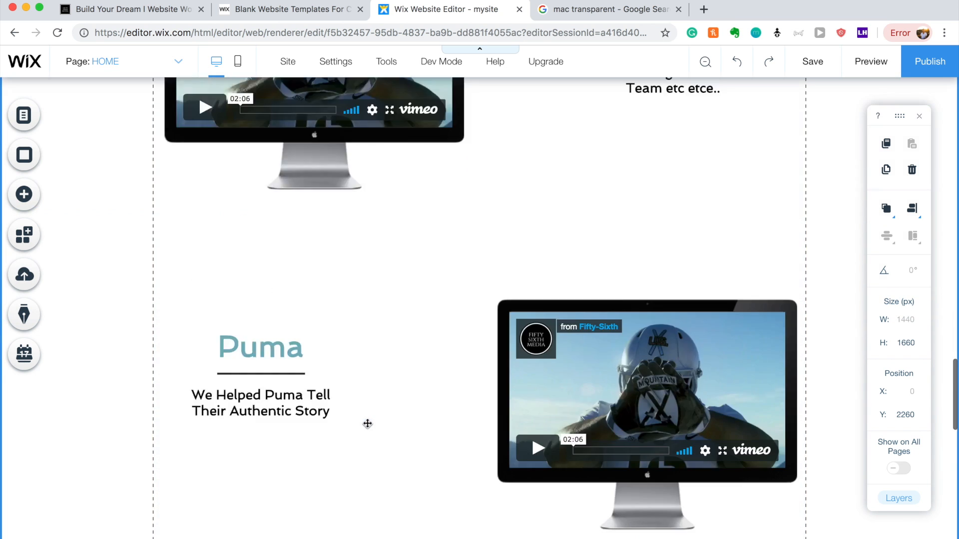
scroll(368, 423, "down", 4)
Set the empty strip below Let's Talk to a white #FFFFFF background after trying yellow.
left_click(514, 280)
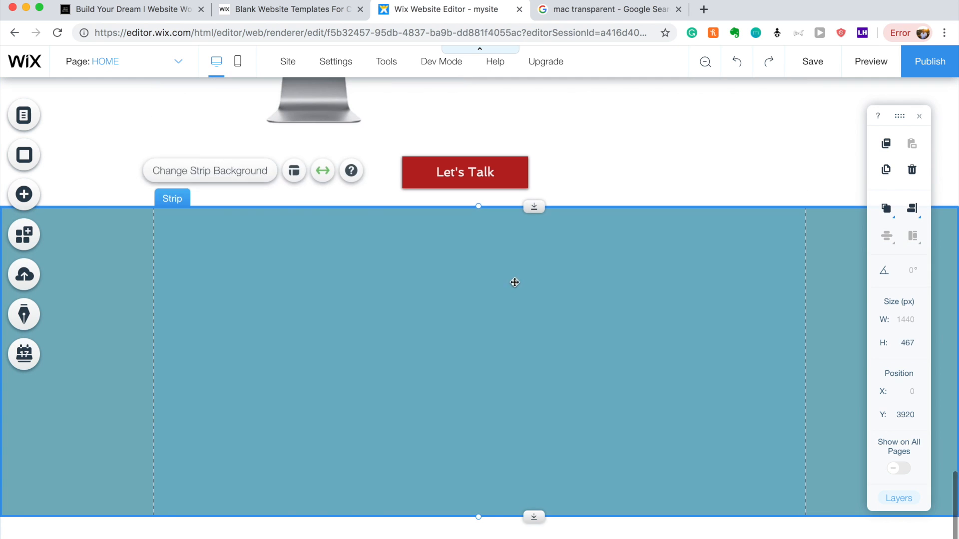
left_click(247, 170)
left_click(759, 265)
left_click(854, 338)
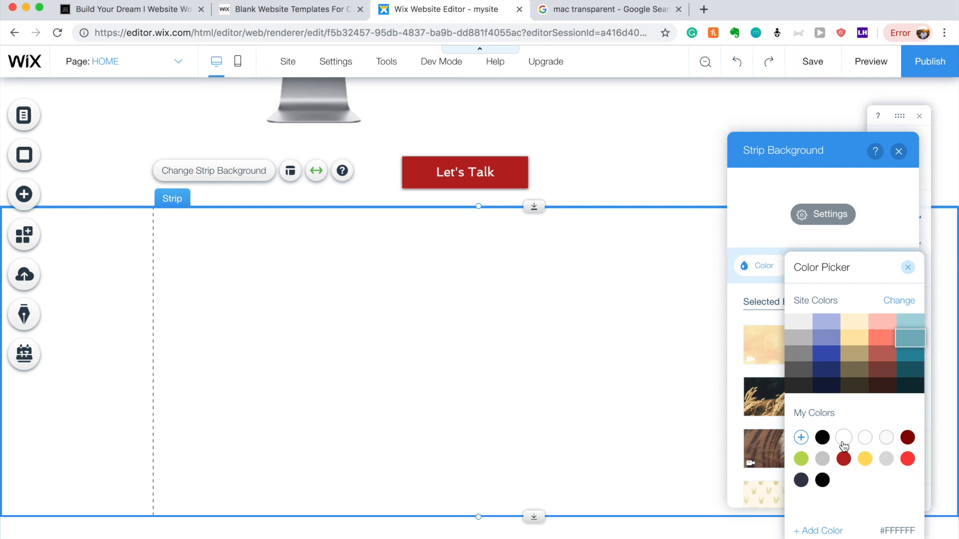
left_click(843, 437)
left_click(637, 384)
left_click(899, 152)
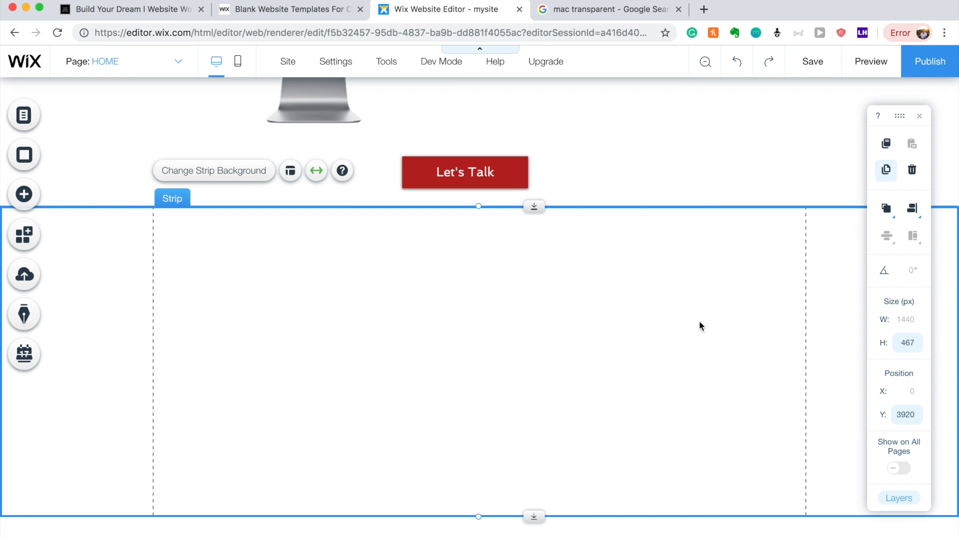
Duplicate the Puma heading and its underline and drag the copy into the empty strip.
scroll(642, 396, "up", 7)
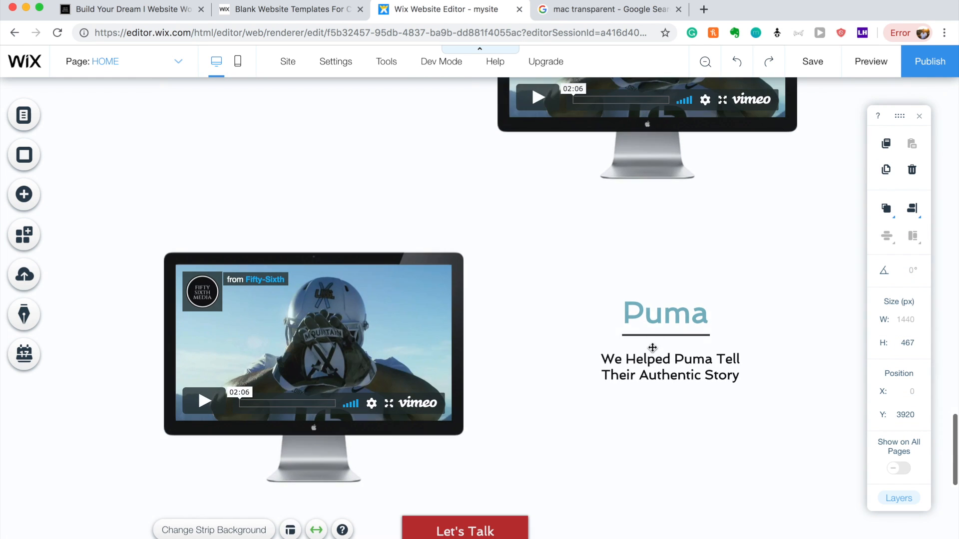
left_click(654, 317)
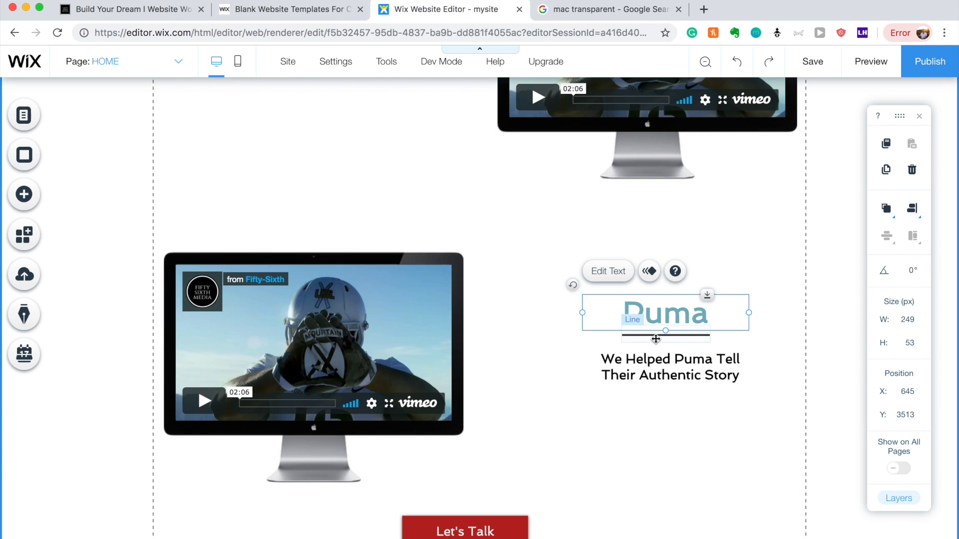
left_click(656, 339, "shift")
key("super+d")
left_click_drag(666, 317, 372, 415)
left_click(473, 326)
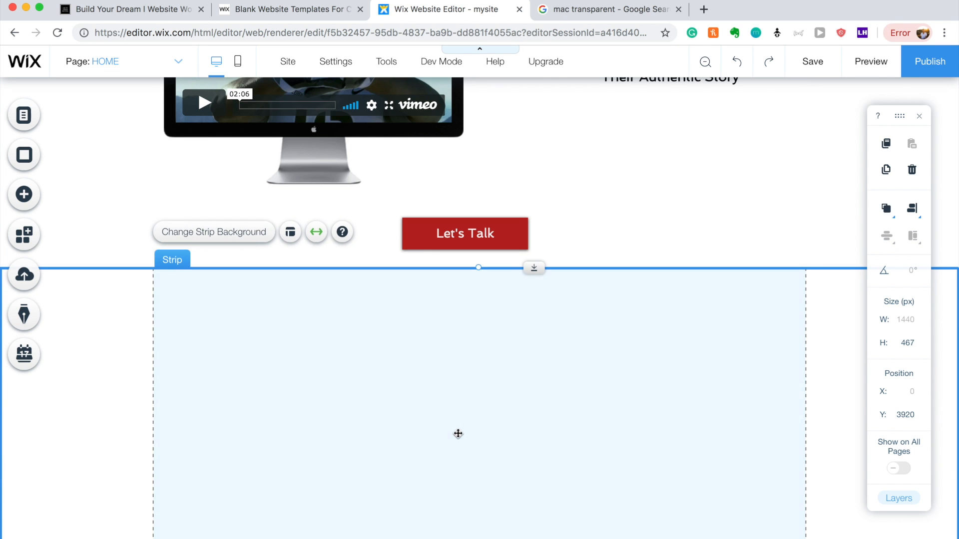
Pick the copied Puma text from the overlapping items and move it up the strip.
right_click(457, 434)
mouse_move(489, 366)
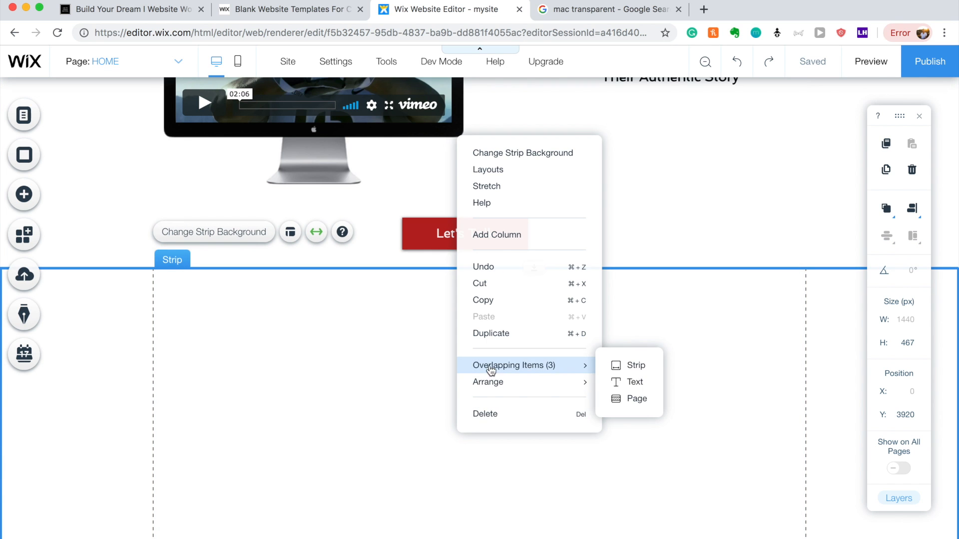
left_click(628, 382)
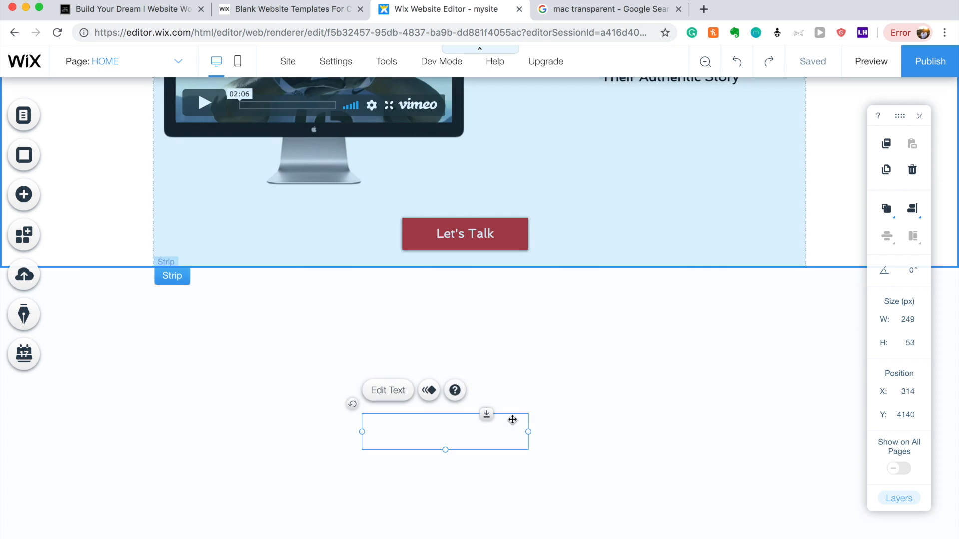
left_click_drag(470, 424, 491, 326)
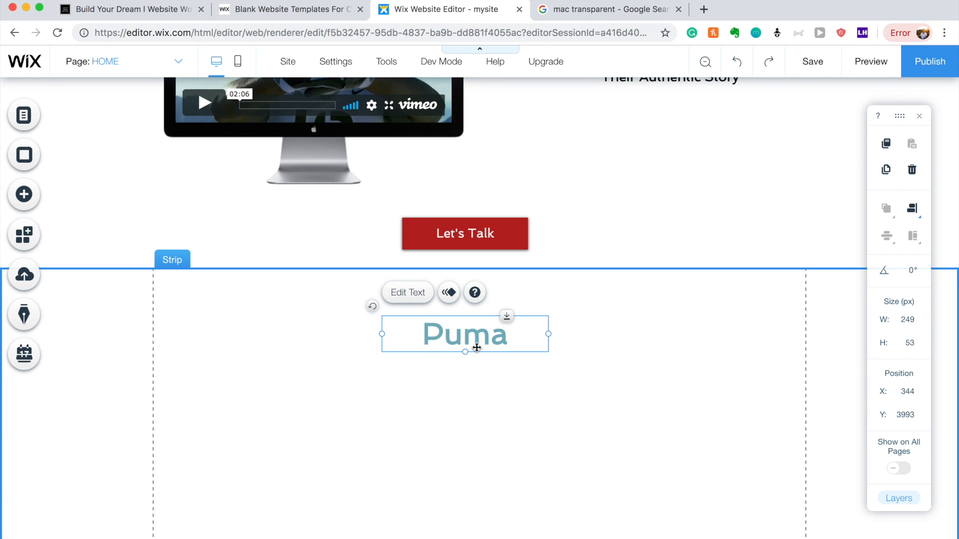
Select the copied underline among overlapping items and bring it to the front.
right_click(458, 468)
mouse_move(504, 398)
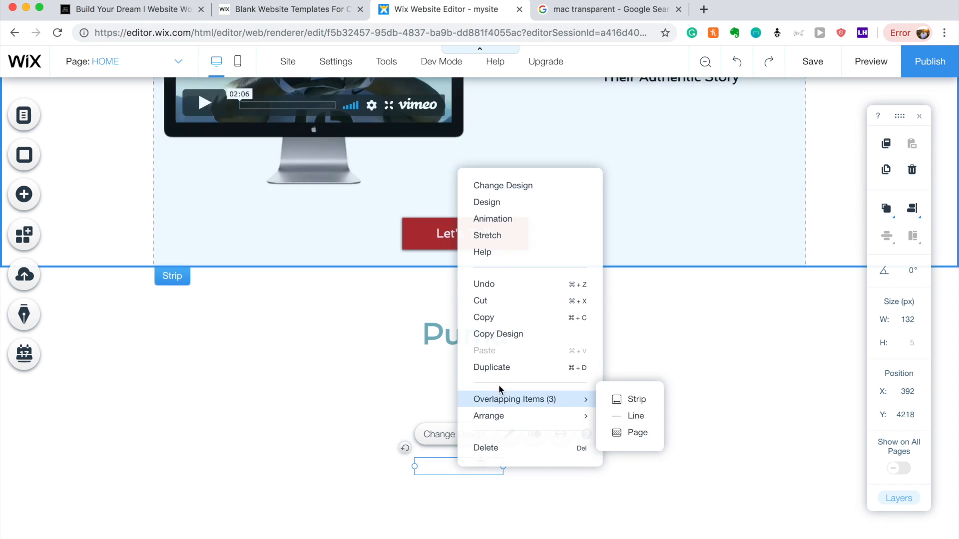
left_click(624, 415)
right_click(463, 466)
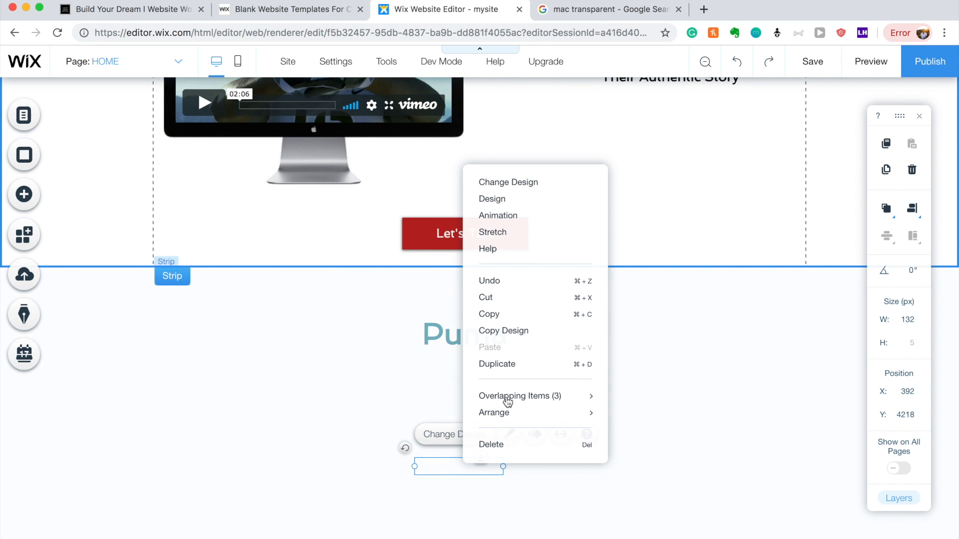
mouse_move(518, 411)
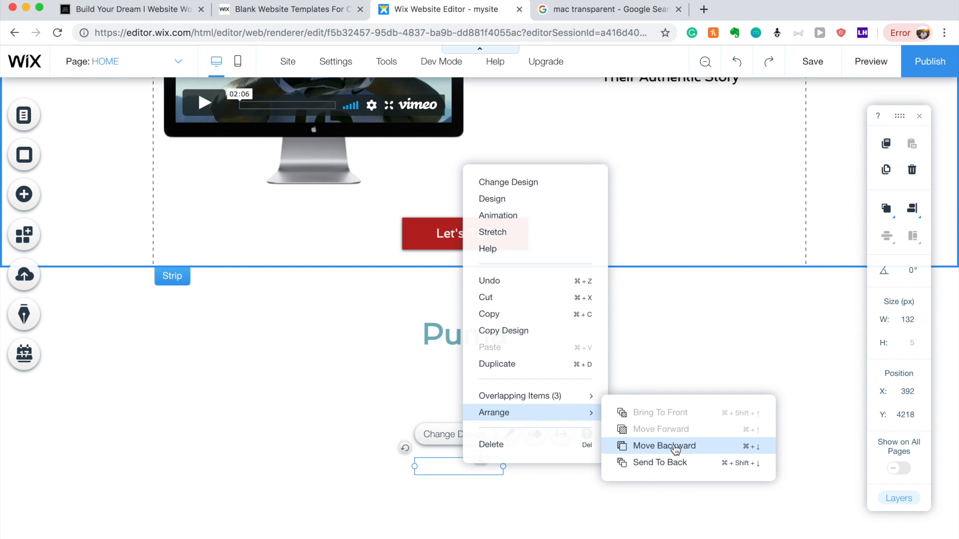
left_click(669, 462)
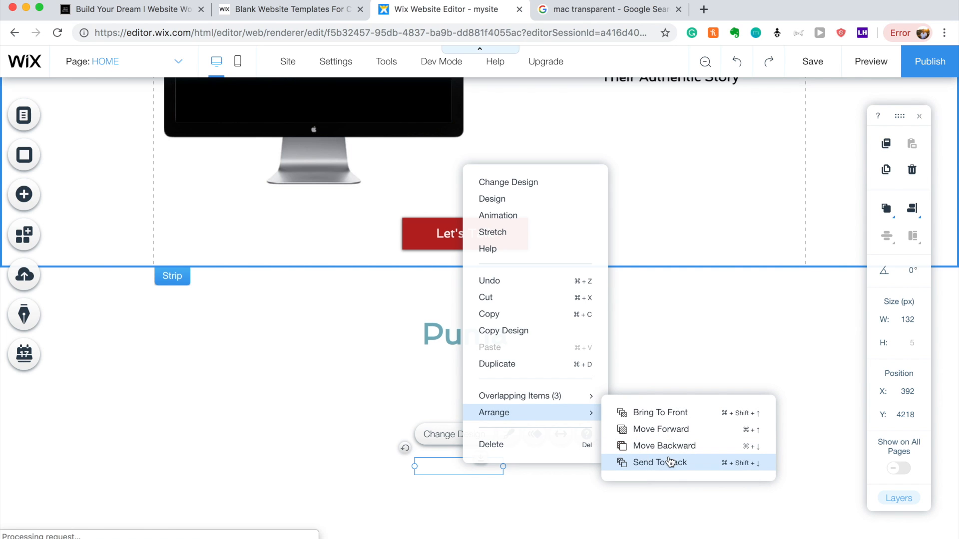
left_click(669, 415)
left_click(669, 414)
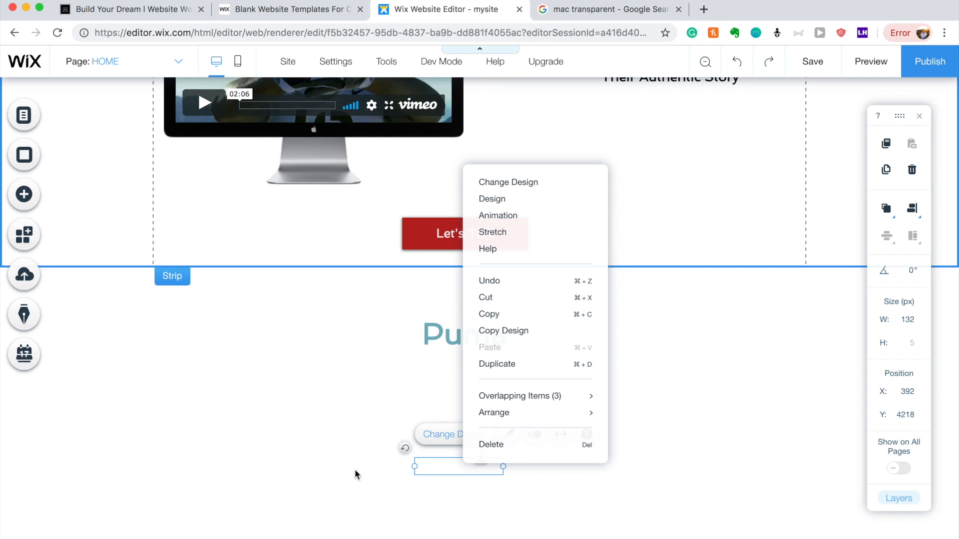
Position the copied Puma text near the strip top with the underline just below it.
left_click_drag(440, 468, 445, 366)
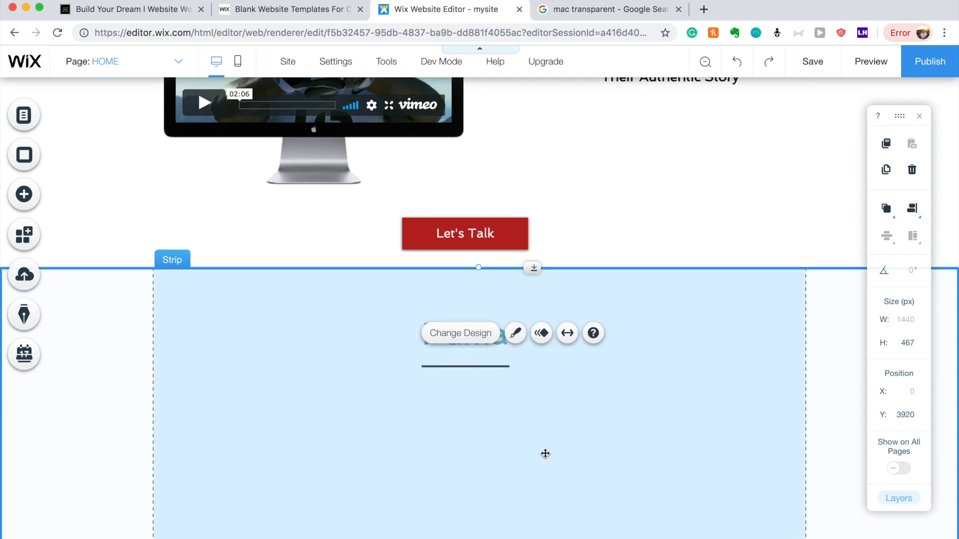
left_click(544, 451)
mouse_move(483, 326)
left_mouse_down()
mouse_move(484, 296)
mouse_move(481, 308)
left_mouse_up()
left_click_drag(493, 365, 493, 339)
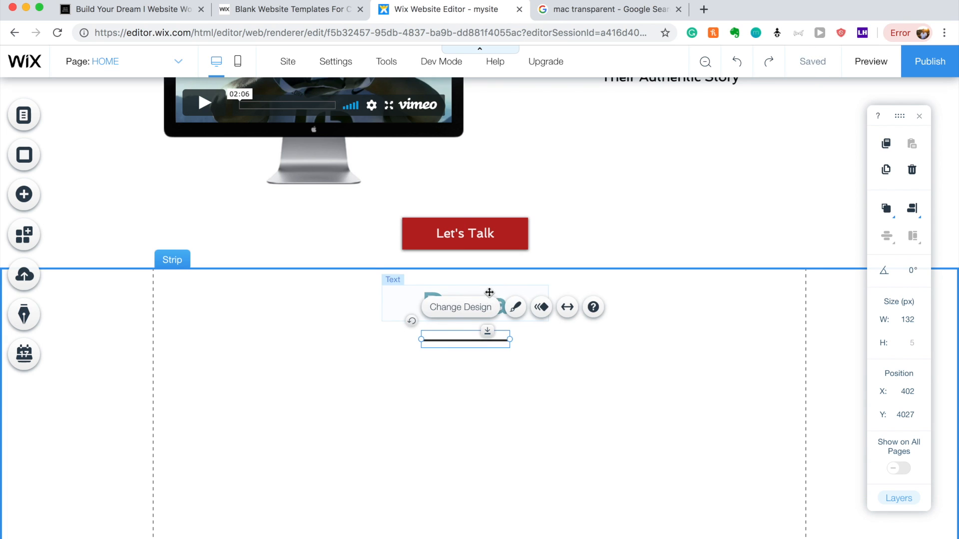
Retype the copied heading as 'What Our Clients Say'.
double_click(489, 291)
type("What OUr")
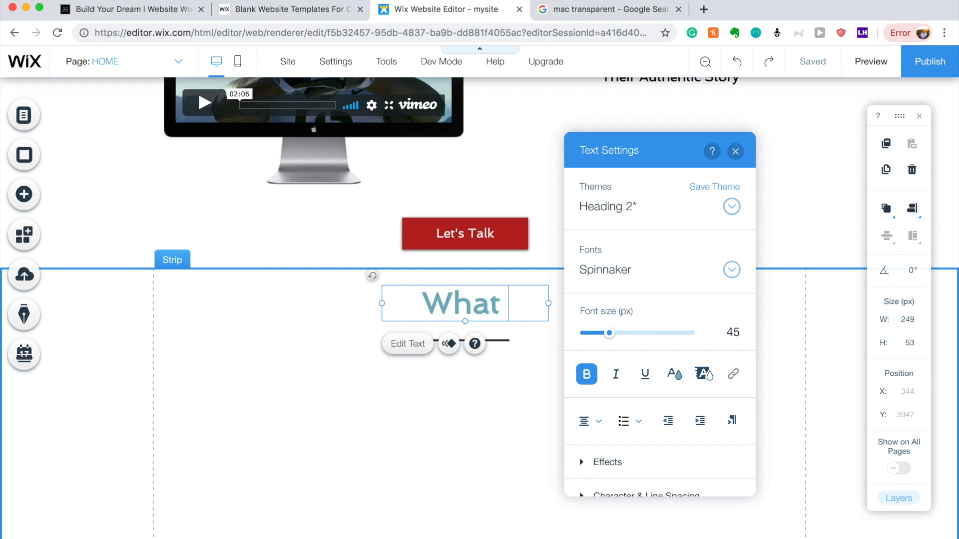
key("BackSpace")
key("BackSpace")
type("ur Clients")
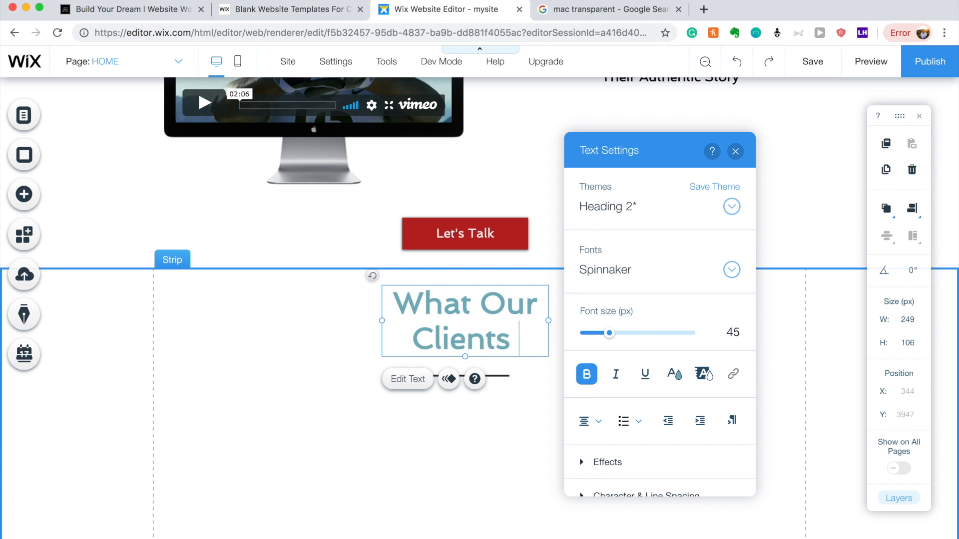
type(" Say")
left_click(511, 458)
Widen the heading box to fit one line and move the underline directly beneath it.
left_click(437, 314)
left_click_drag(384, 320, 297, 320)
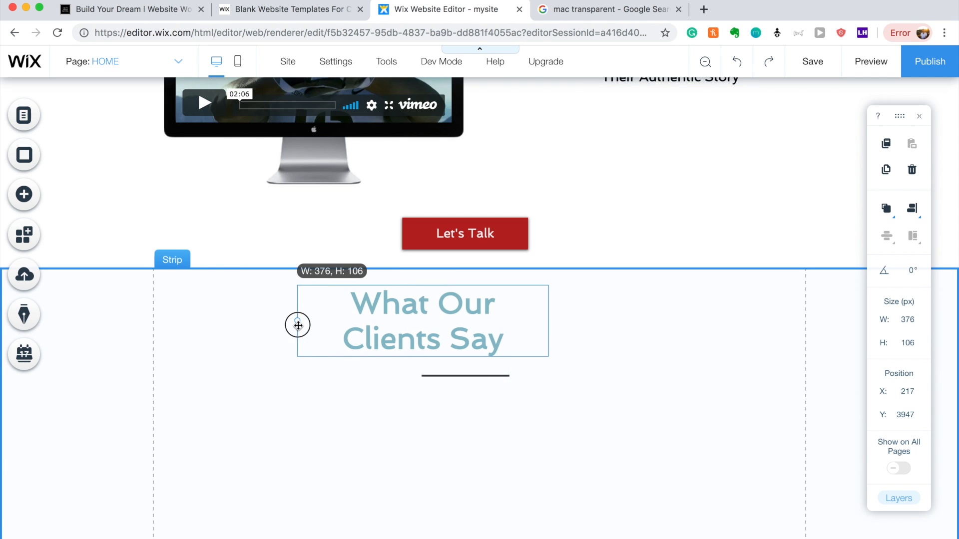
left_click_drag(550, 320, 632, 319)
left_click(576, 458)
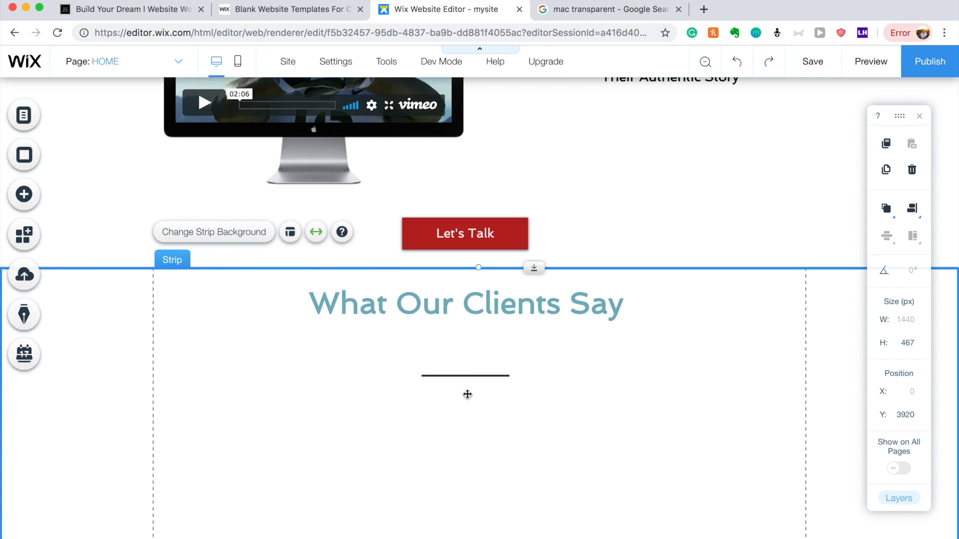
left_click_drag(466, 376, 471, 337)
left_click(496, 401)
scroll(496, 401, "down", 2)
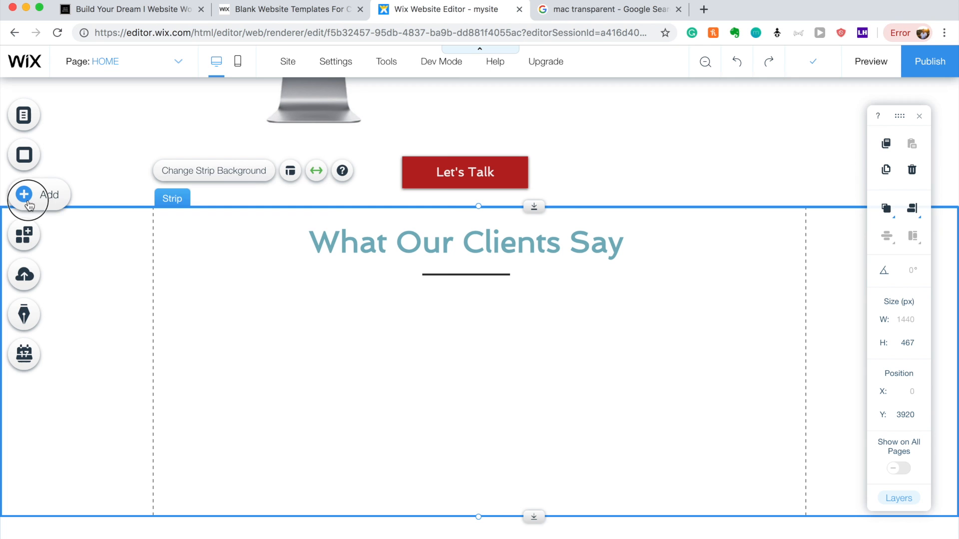
Add a green rectangle from the Shapes elements into the white strip.
left_click(25, 196)
left_click(80, 209)
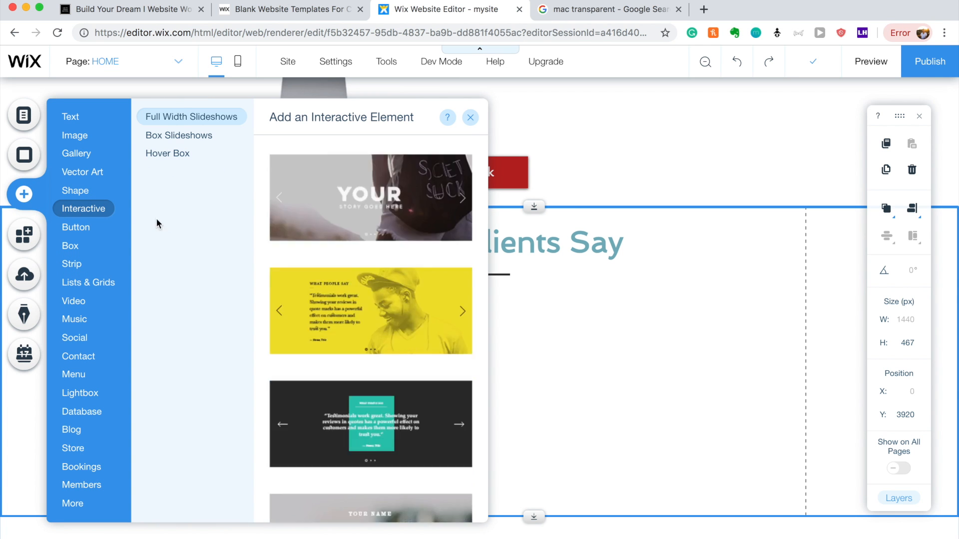
left_click(76, 193)
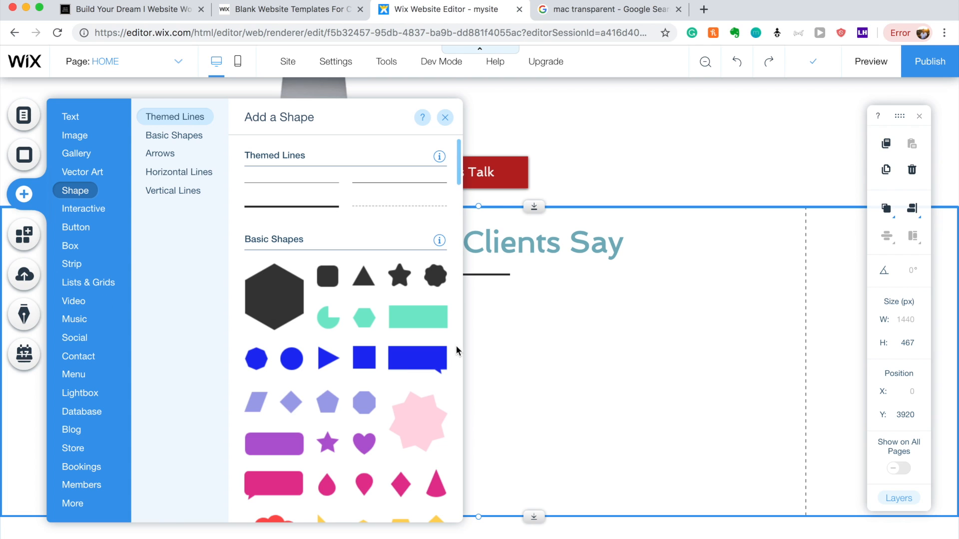
left_click(397, 311)
left_click_drag(457, 336, 259, 370)
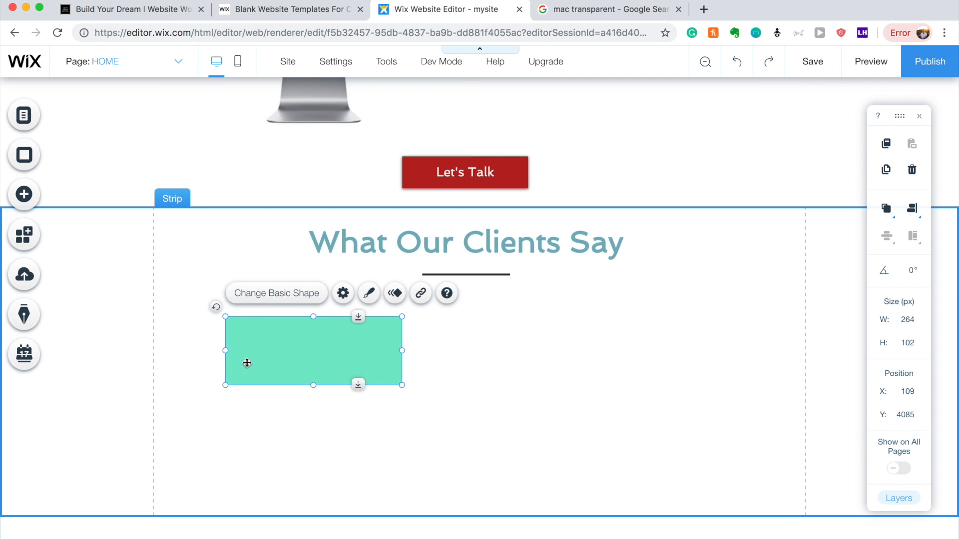
Resize the rectangle into a near-square 240 × 249 px card below the heading.
left_click(315, 386)
mouse_move(317, 496)
left_mouse_down()
mouse_move(319, 504)
mouse_move(311, 489)
left_mouse_up()
left_click_drag(393, 407, 372, 406)
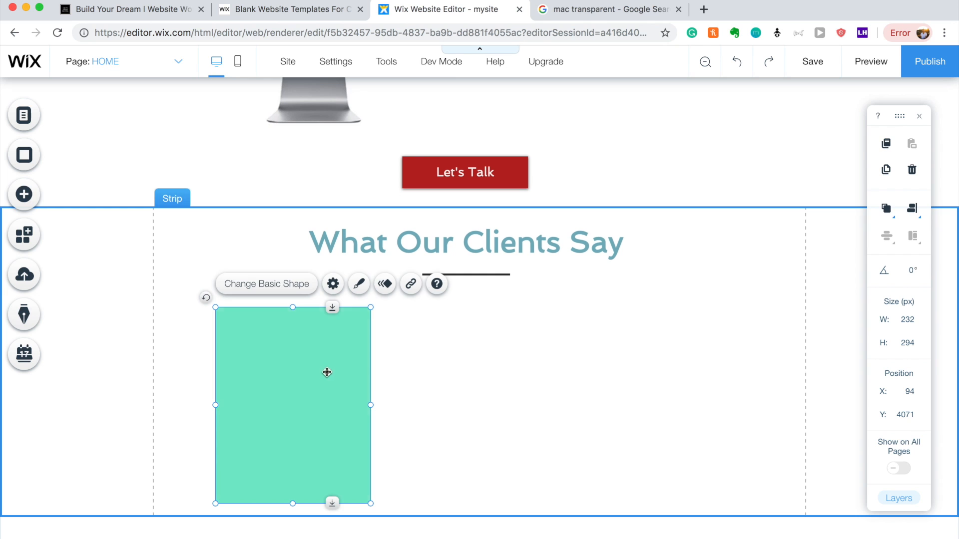
left_click_drag(368, 486, 377, 398)
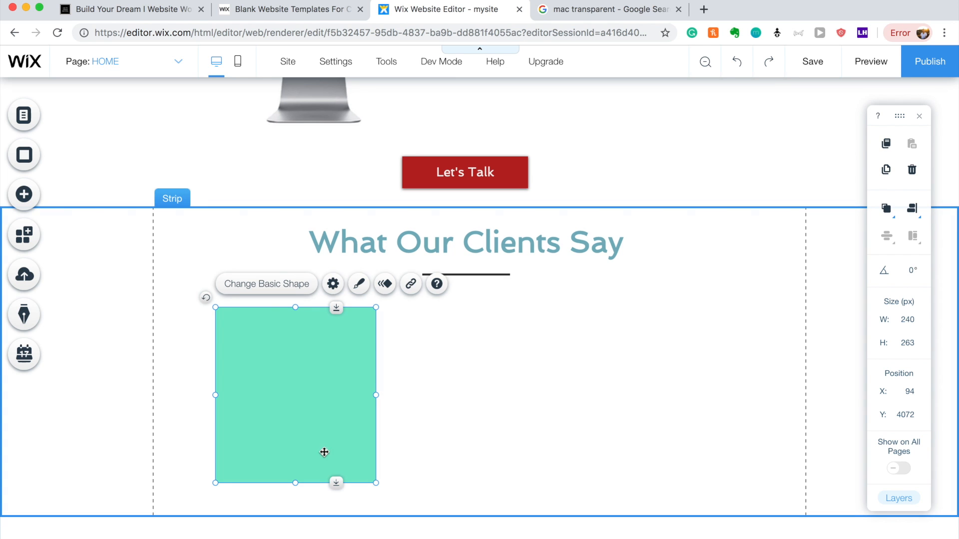
left_click_drag(302, 430, 287, 449)
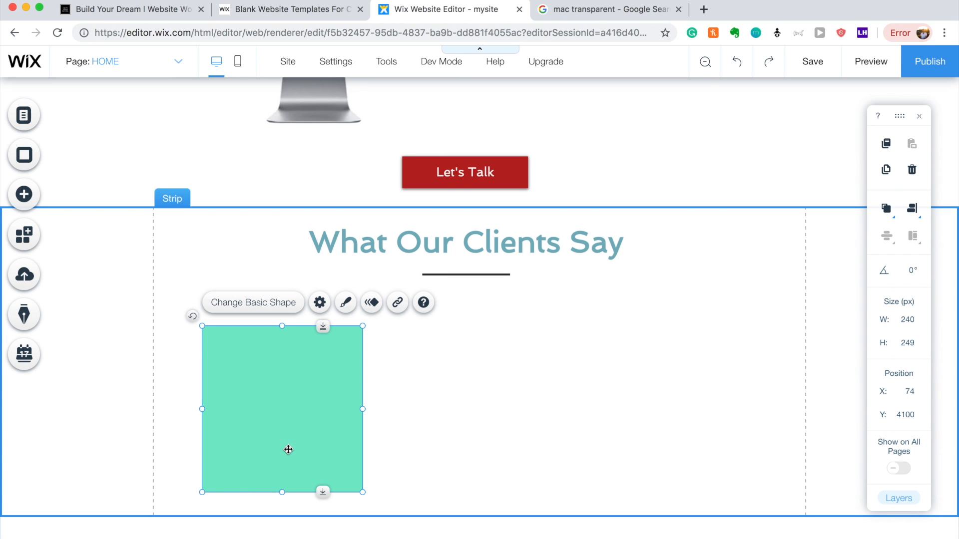
Recolour the card's fill to the teal-blue #78B2BE.
left_click(345, 302)
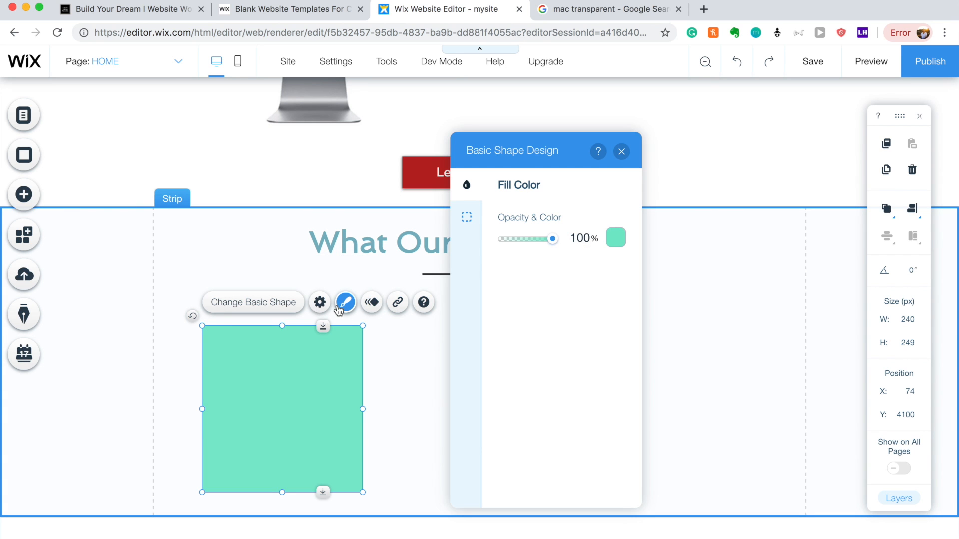
left_click(614, 238)
left_click(568, 313)
left_click(574, 271)
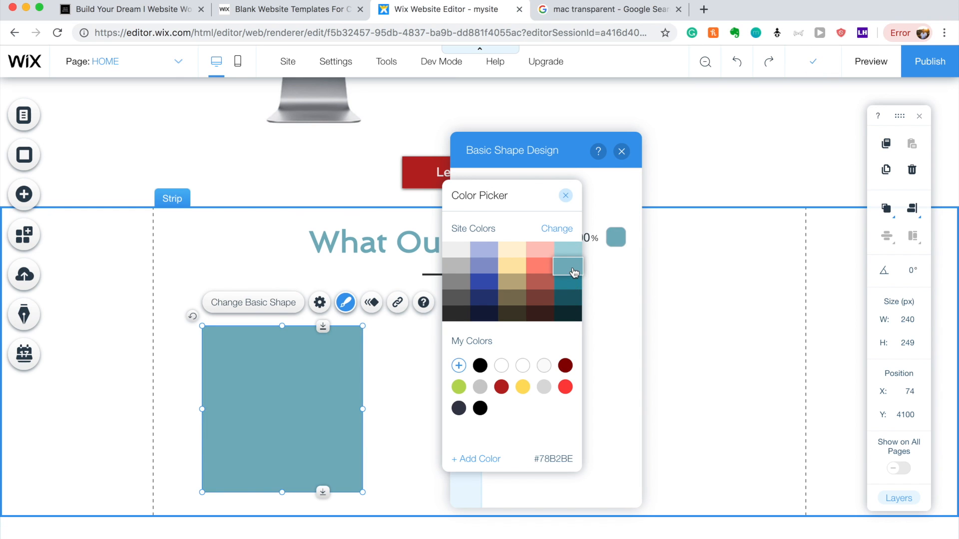
left_click(409, 366)
left_click(409, 365)
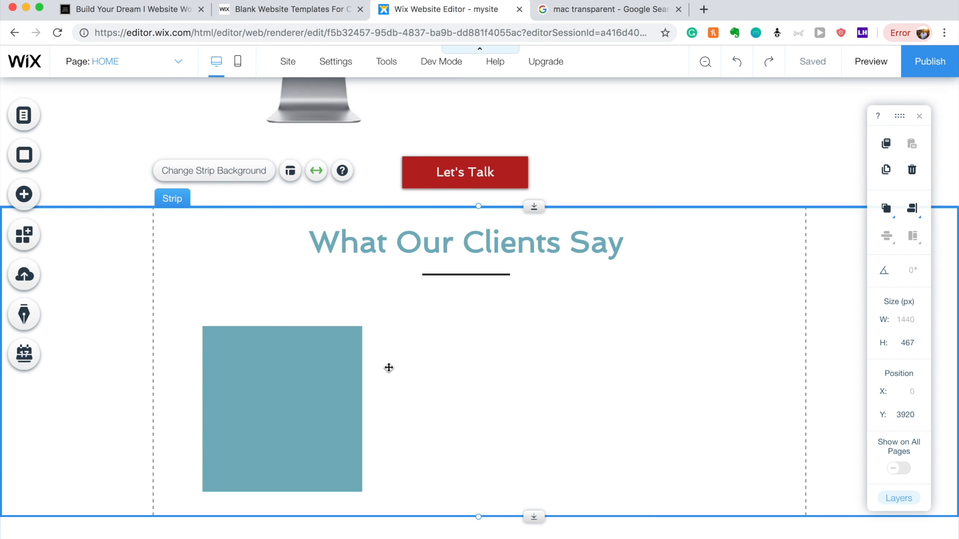
Add a black 120 px Round shape from More Basic Shapes over the card's top edge.
left_click(22, 196)
mouse_move(62, 209)
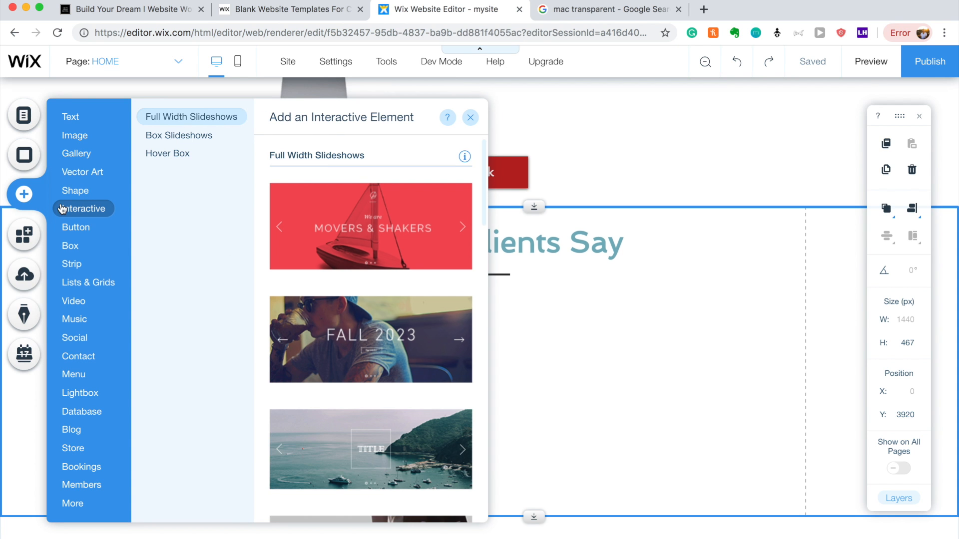
scroll(331, 348, "down", 4)
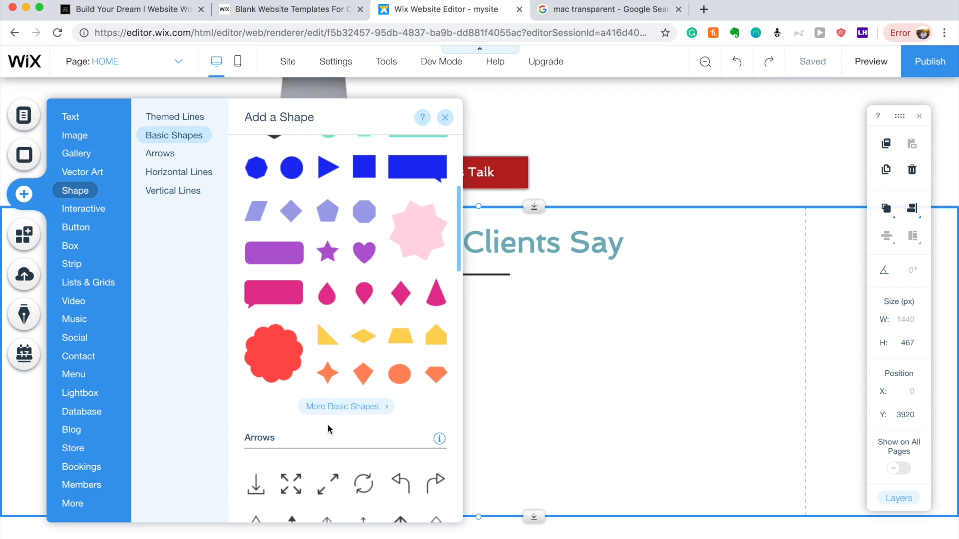
left_click(325, 408)
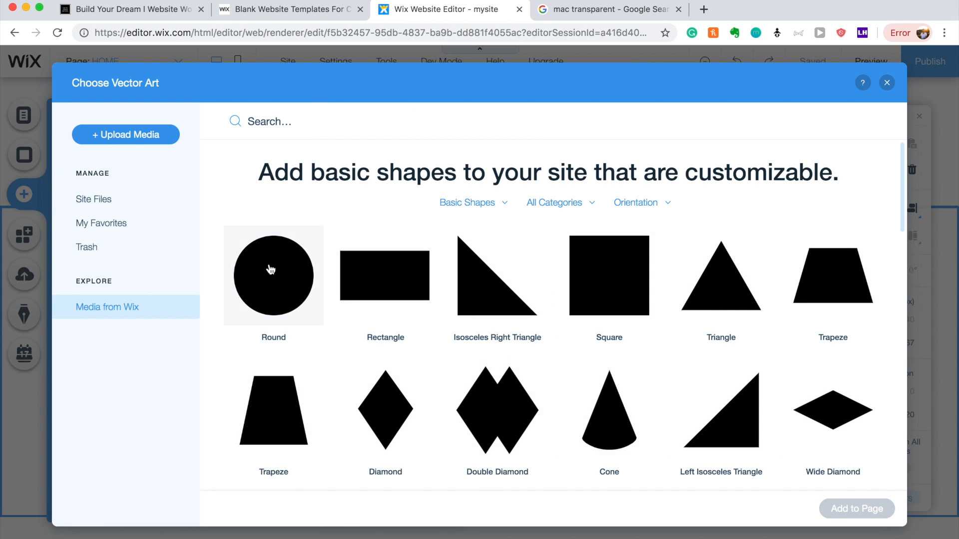
left_click(267, 268)
left_click(865, 506)
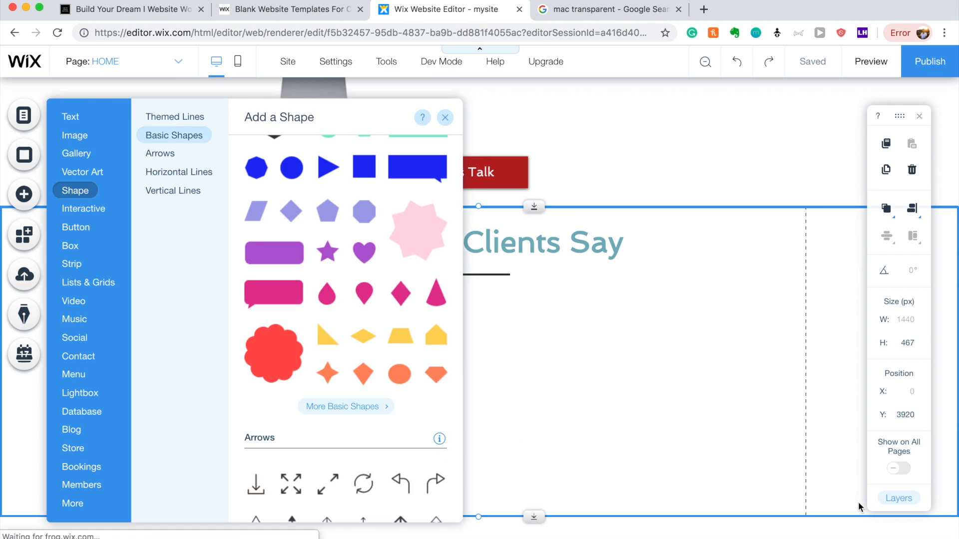
left_click_drag(460, 319, 299, 304)
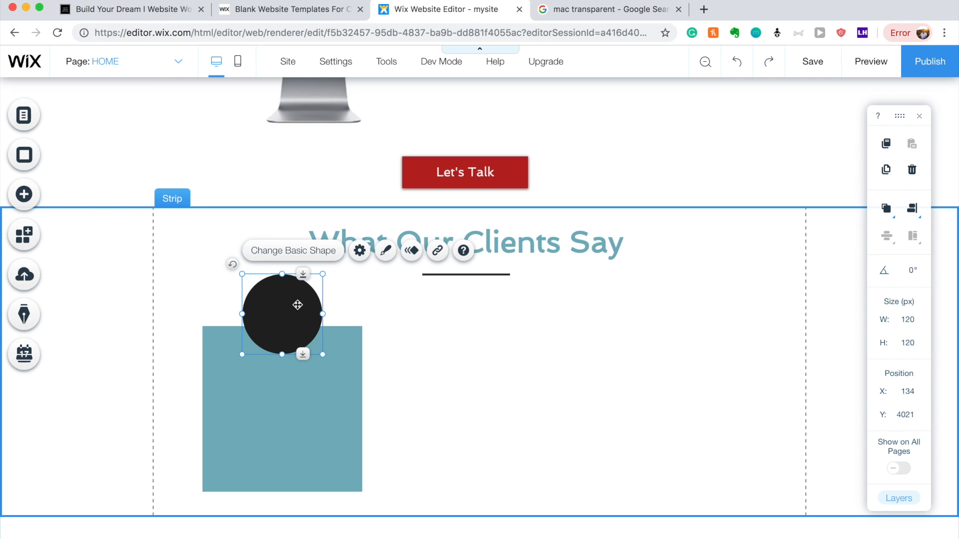
left_click_drag(298, 304, 298, 301)
Turn on a white border around the black circle and thicken it to 6 px.
left_click(386, 248)
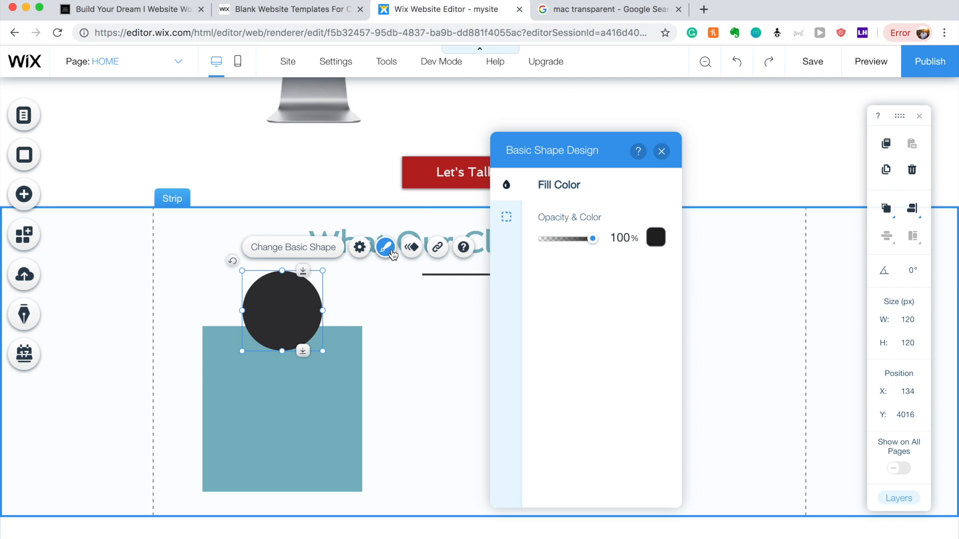
left_click(508, 218)
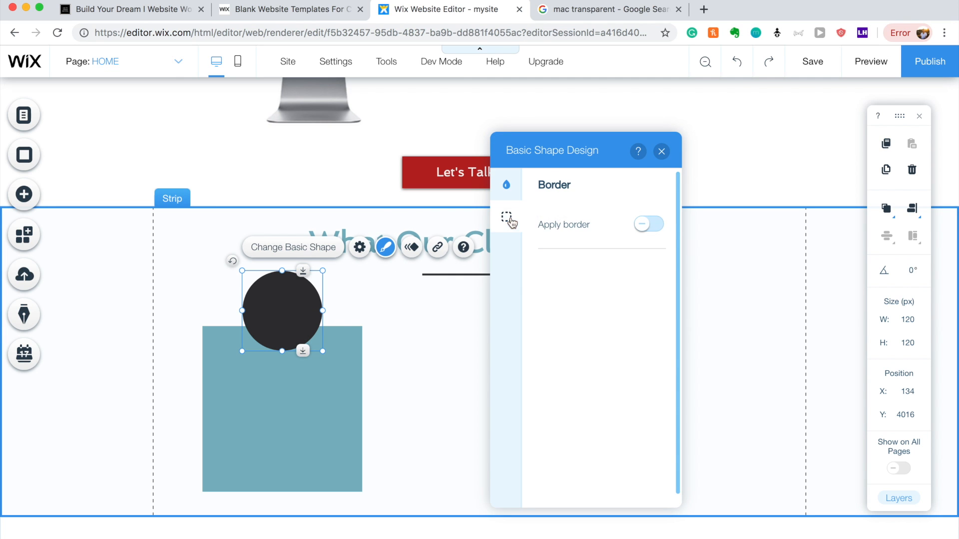
left_click(636, 229)
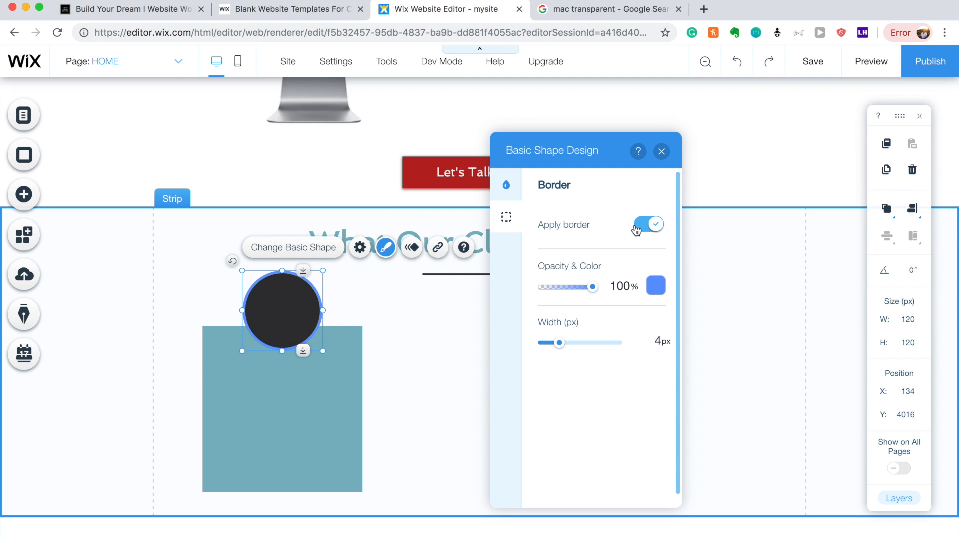
left_click(655, 286)
left_click(523, 250)
left_click(541, 367)
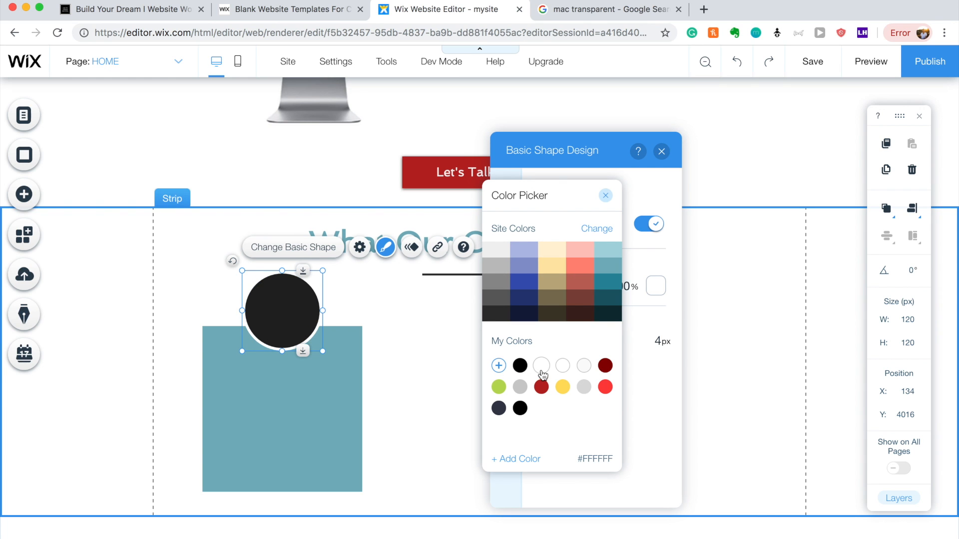
left_click(413, 386)
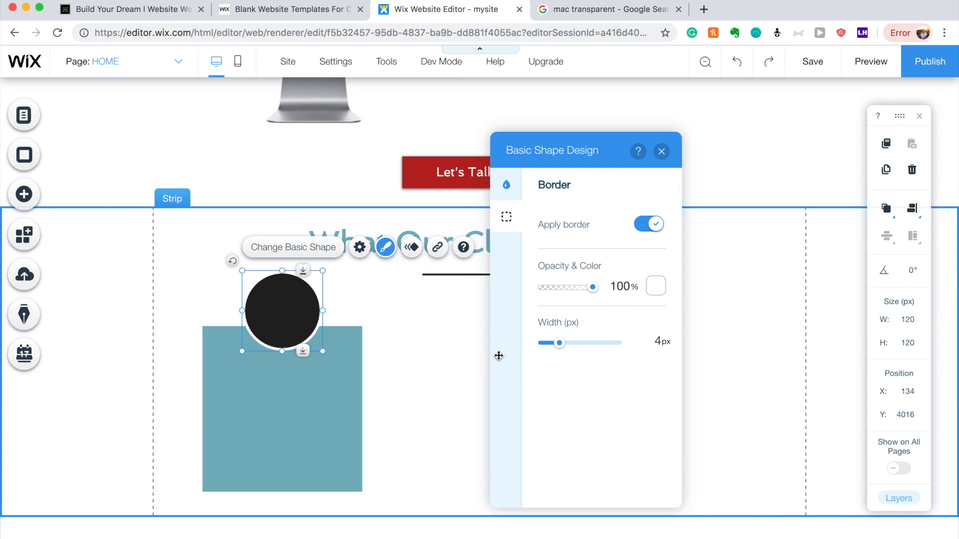
left_click_drag(559, 346, 574, 351)
left_click(453, 360)
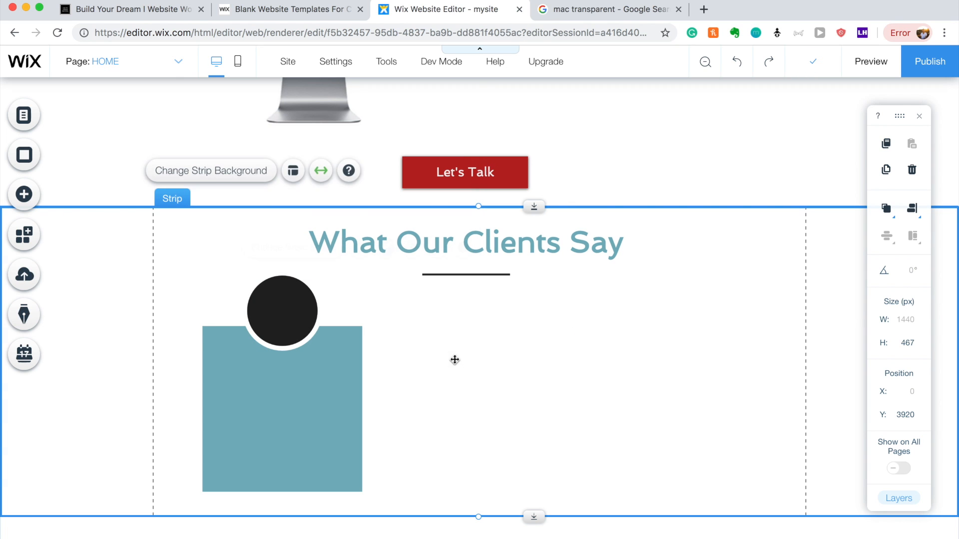
Reopen the circle's design and settings to check its fill colour, then deselect it.
left_click(286, 286)
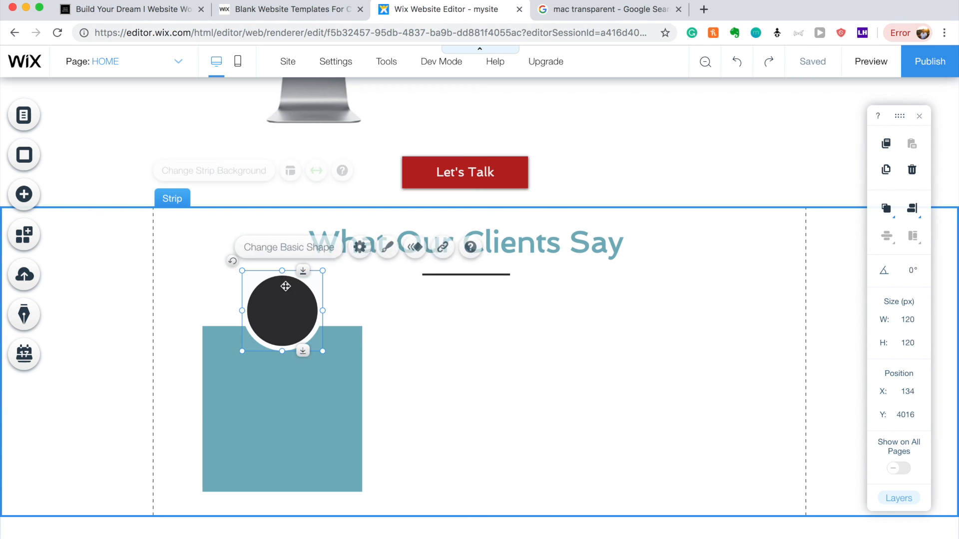
left_click(384, 248)
left_click(506, 184)
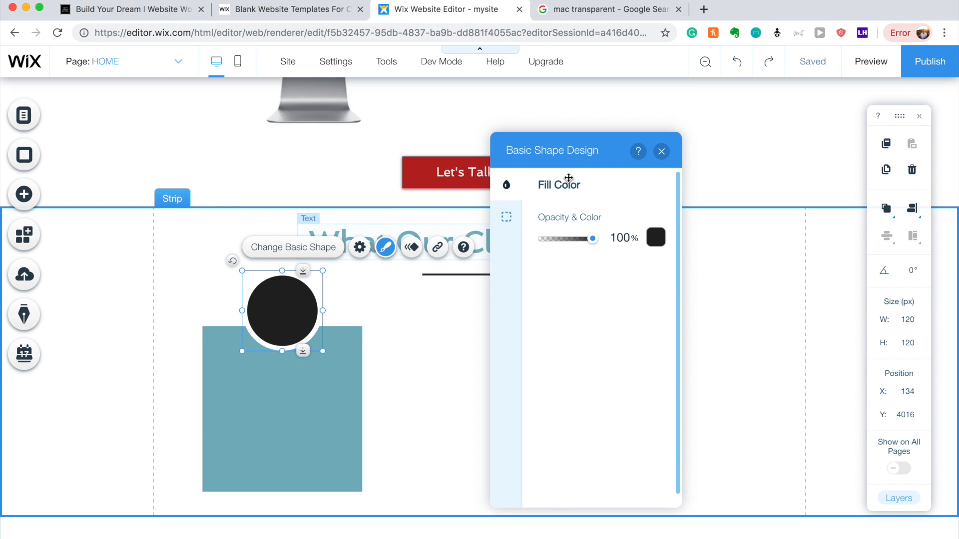
left_click(360, 254)
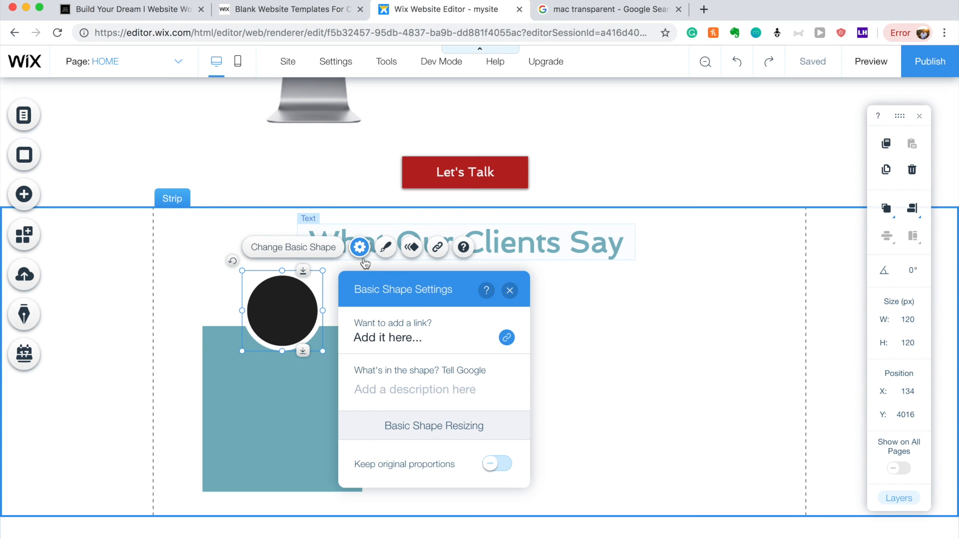
left_click(514, 297)
left_click(428, 299)
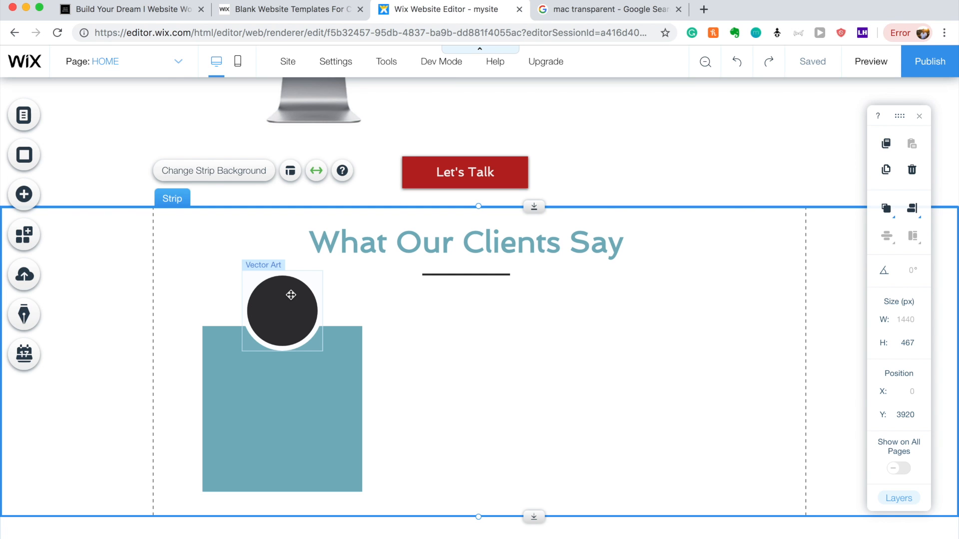
left_click(20, 205)
Add the football helmet screenshot from uploaded images into the testimonials strip.
mouse_move(77, 136)
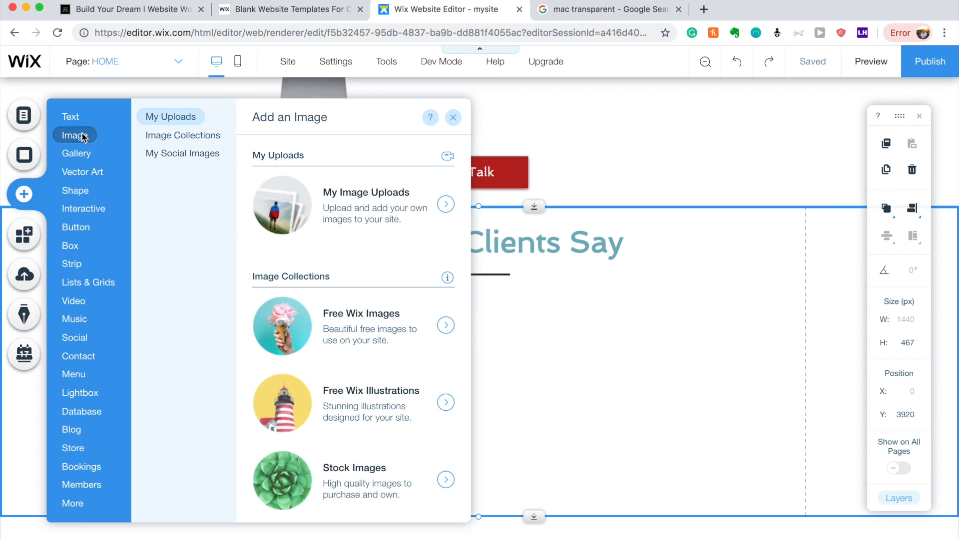
left_click(373, 205)
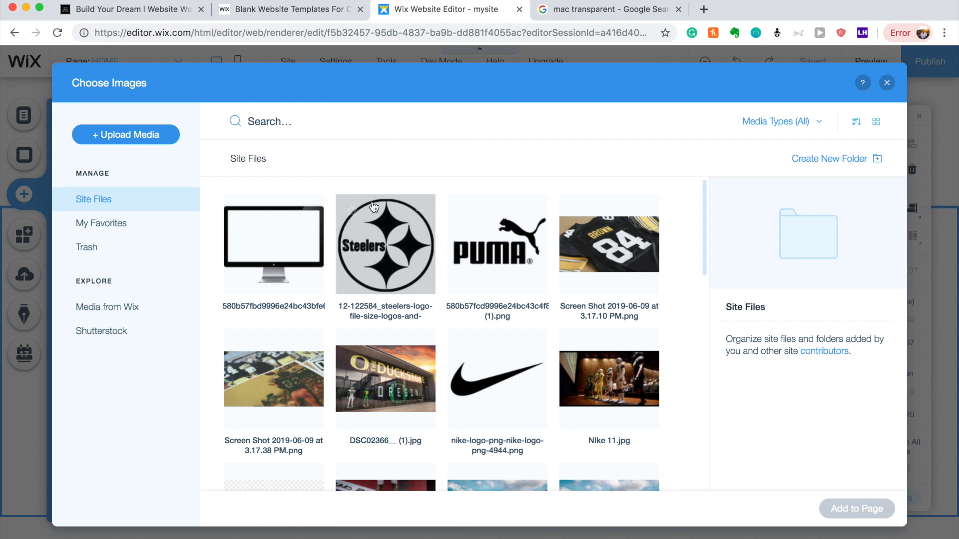
scroll(423, 286, "down", 7)
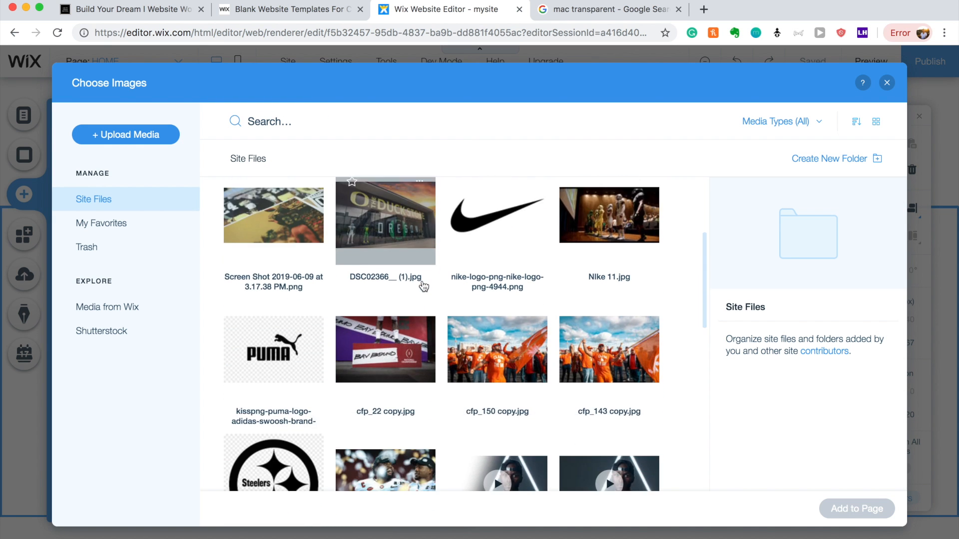
scroll(423, 285, "down", 3)
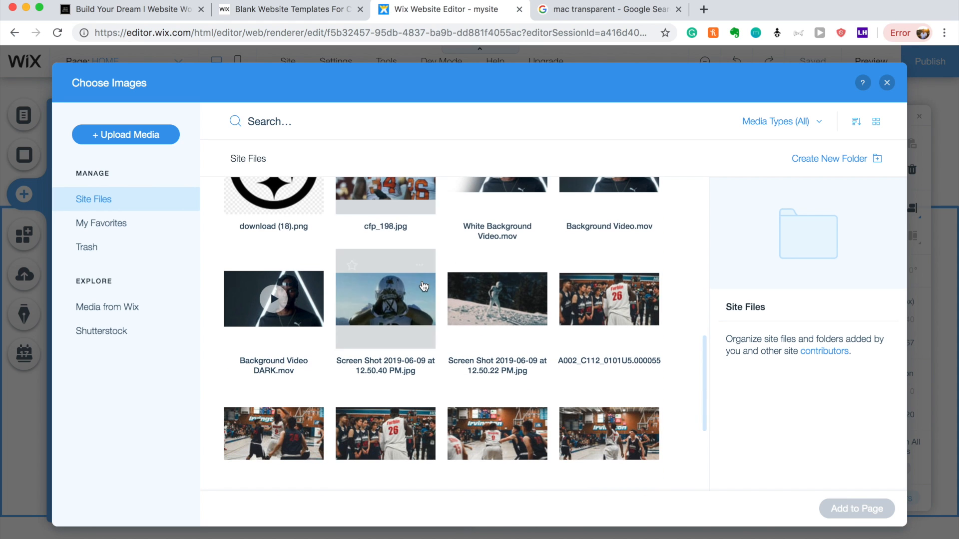
left_click(397, 301)
left_click(849, 507)
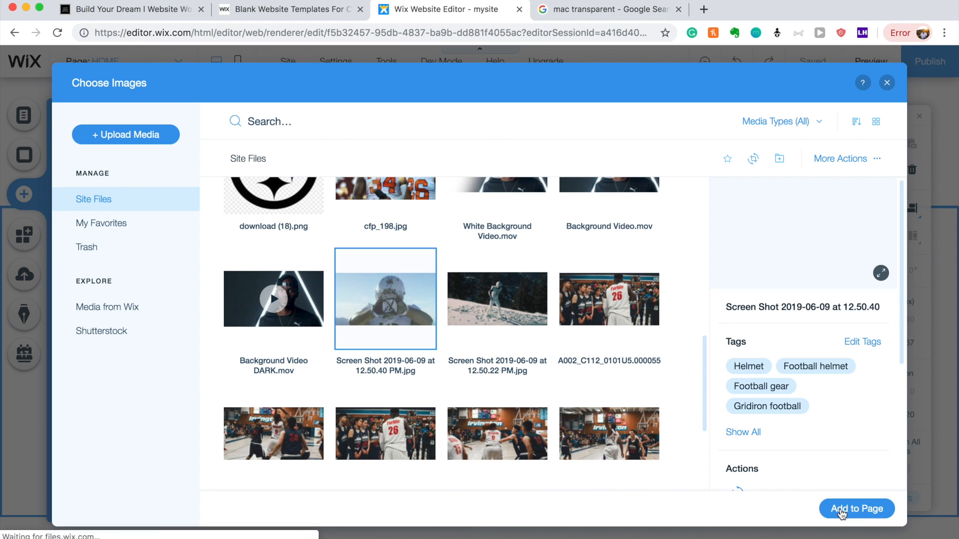
left_click_drag(453, 350, 383, 404)
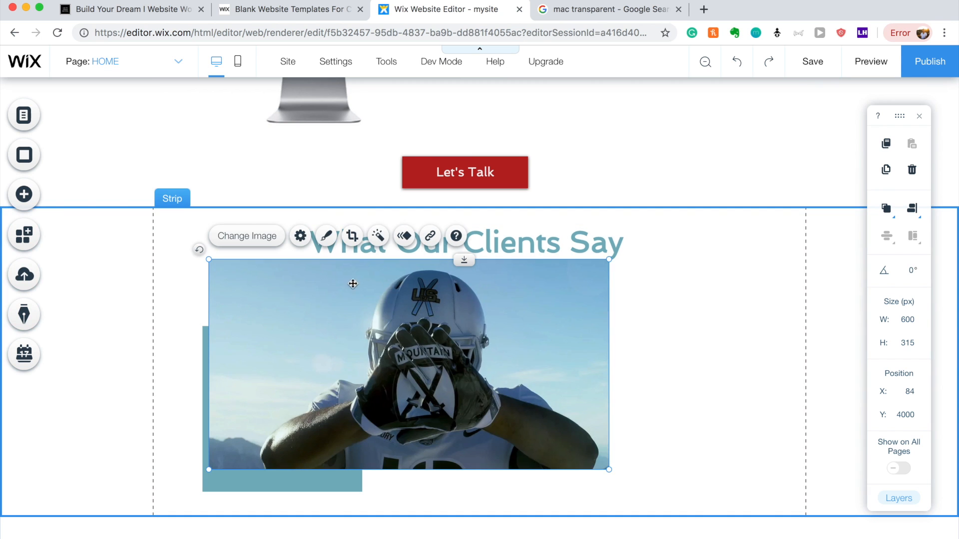
Give the helmet photo an oval frame and shrink it to about 218 × 114 px.
left_click(326, 236)
scroll(776, 332, "down", 1)
scroll(777, 332, "down", 5)
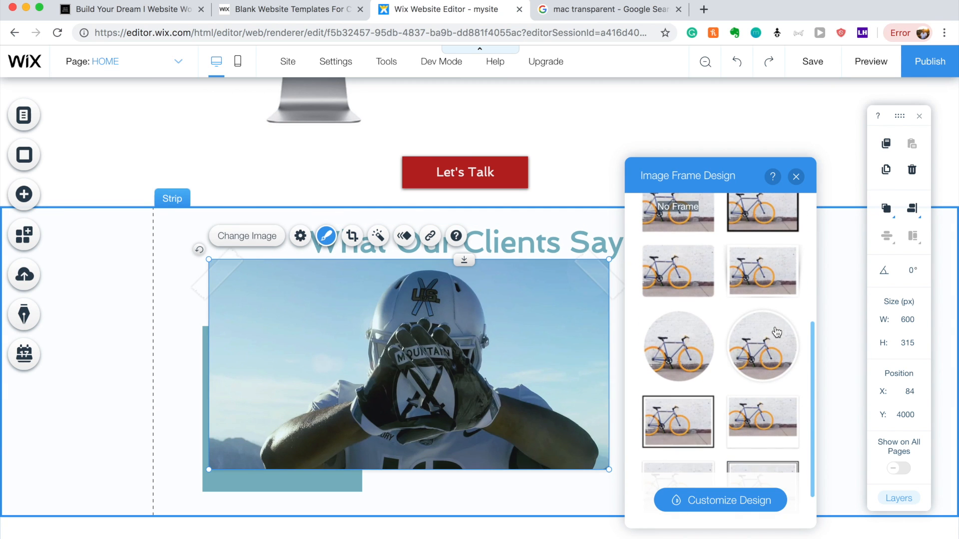
left_click(660, 339)
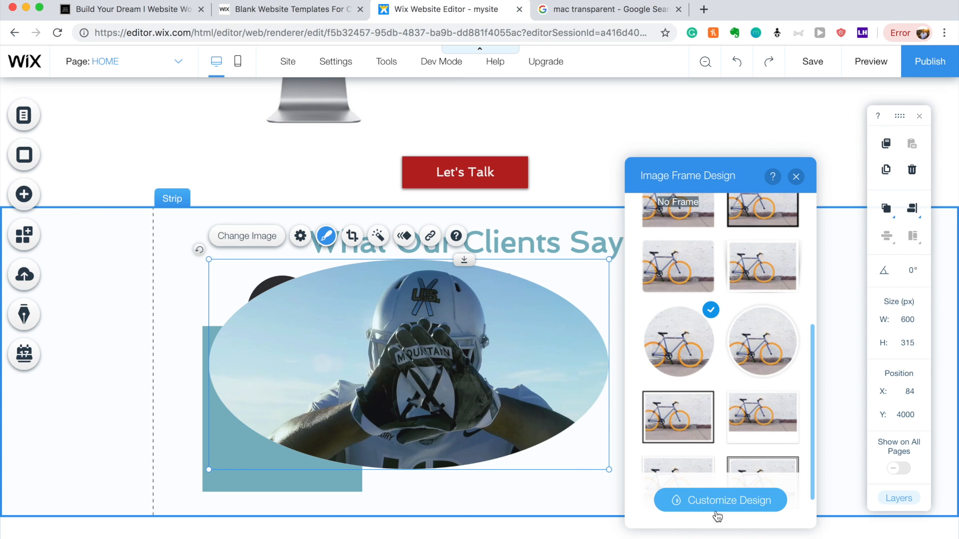
left_click(796, 176)
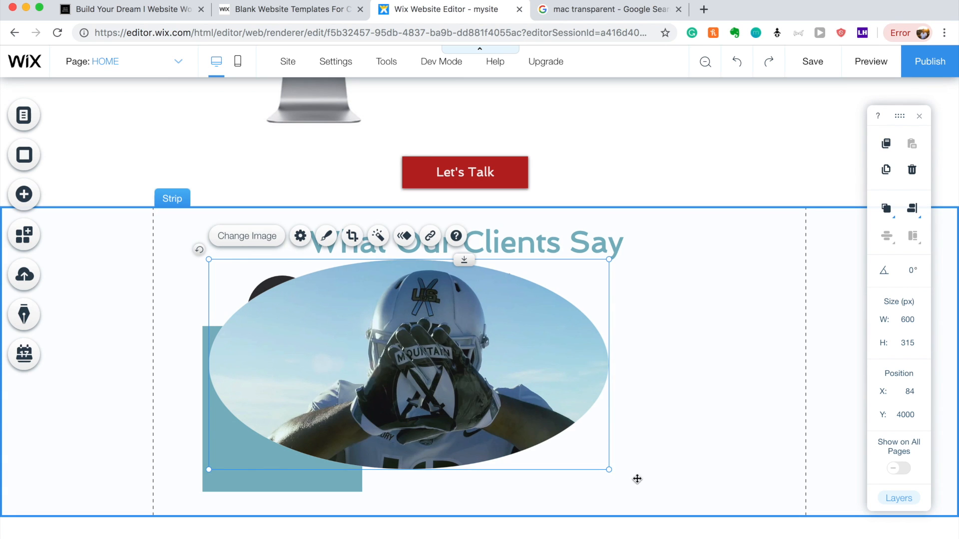
left_click_drag(609, 469, 315, 406)
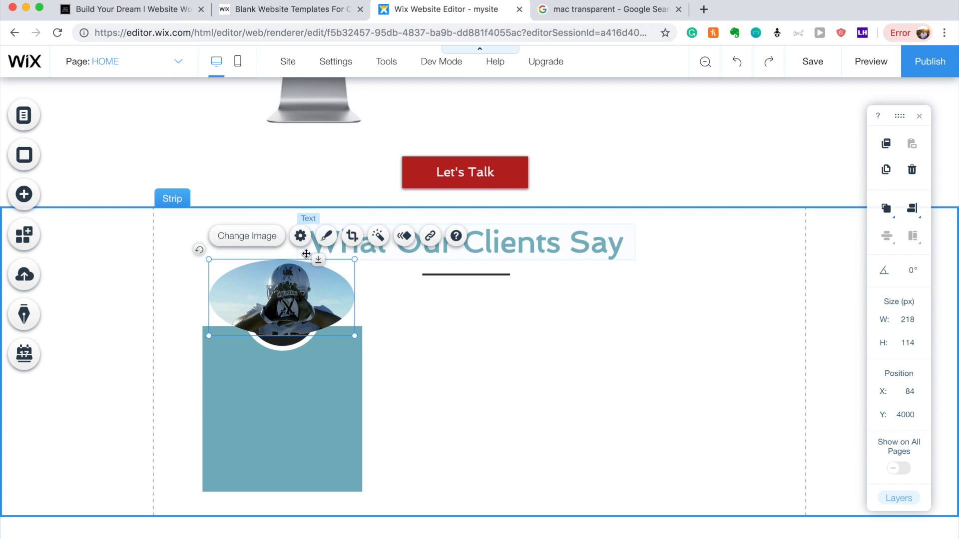
Review the photo frame's border and shadow settings, leaving neither applied, and enter crop mode.
left_click(332, 246)
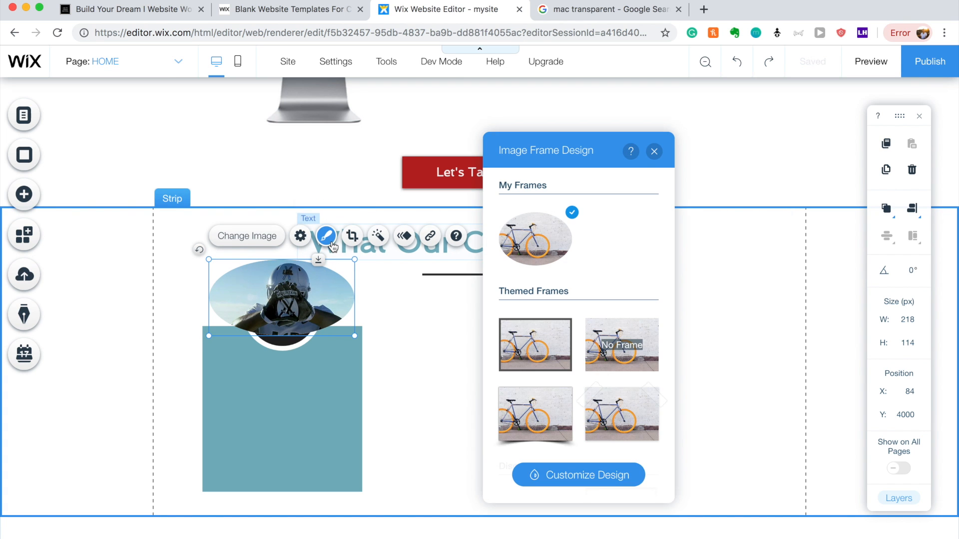
left_click(606, 478)
left_click(520, 261)
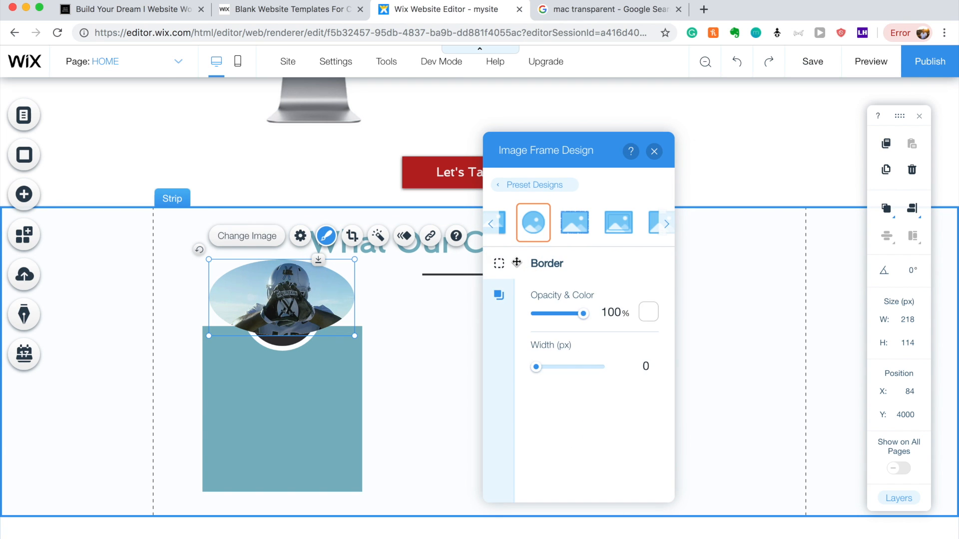
left_click(499, 294)
left_click(500, 270)
left_click(492, 225)
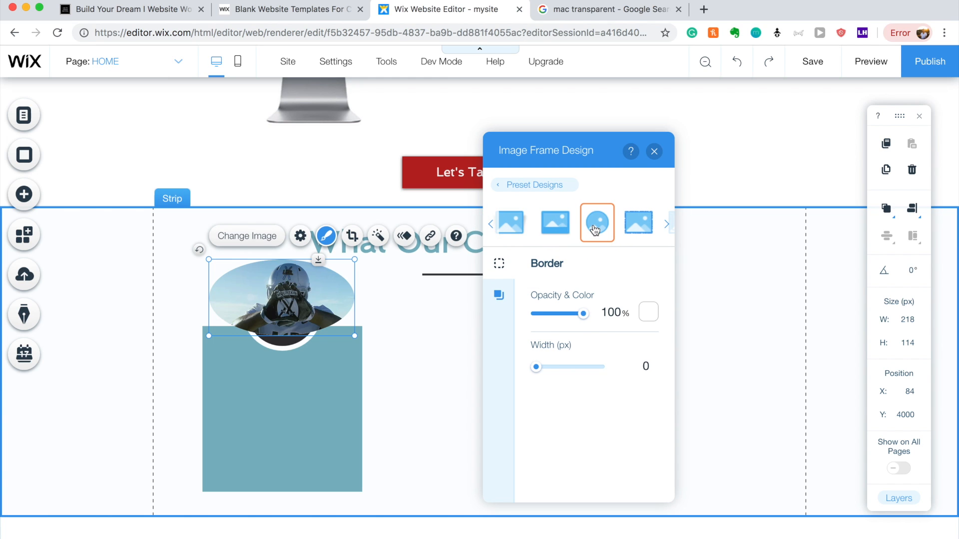
left_click(499, 294)
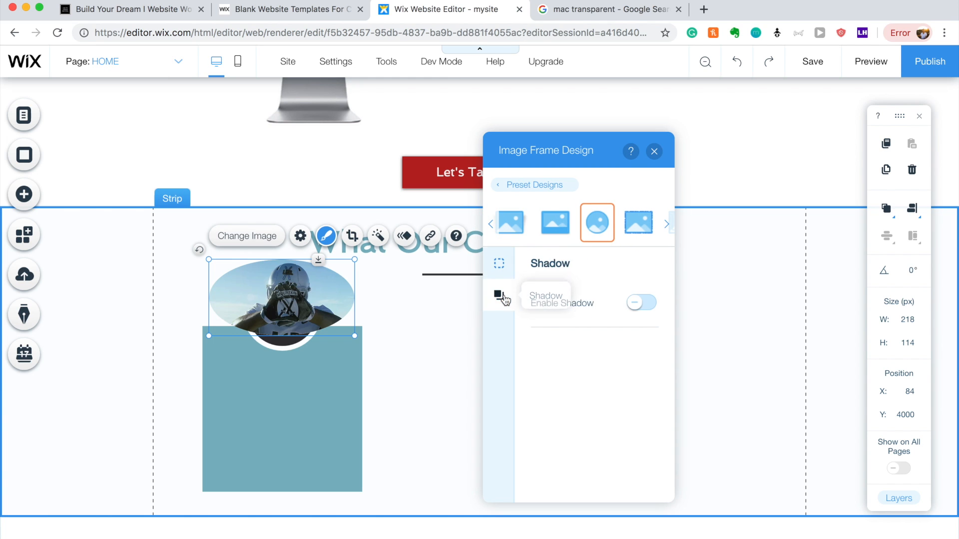
left_click(654, 152)
left_click(355, 236)
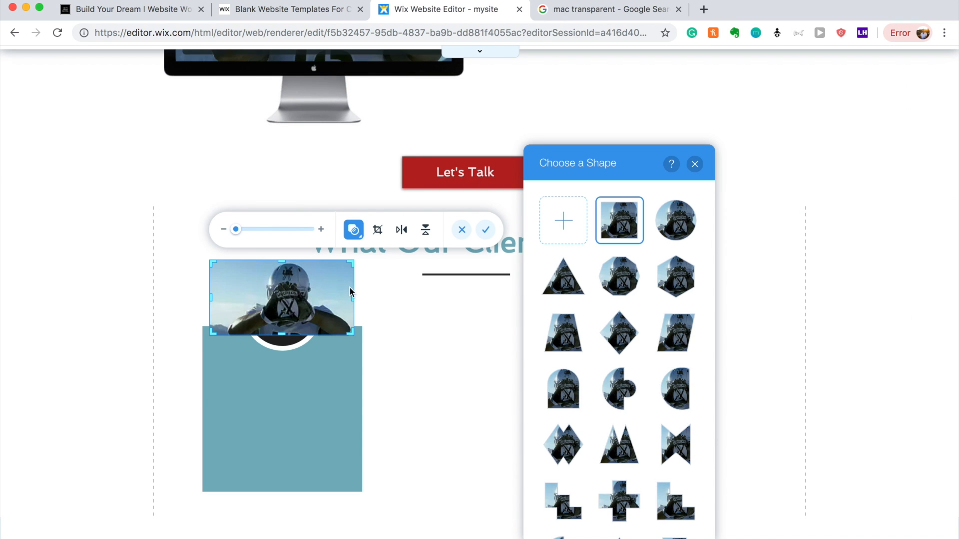
Mask the helmet photo into a 114 × 114 circle and move it over the card's dark circle.
left_click(357, 234)
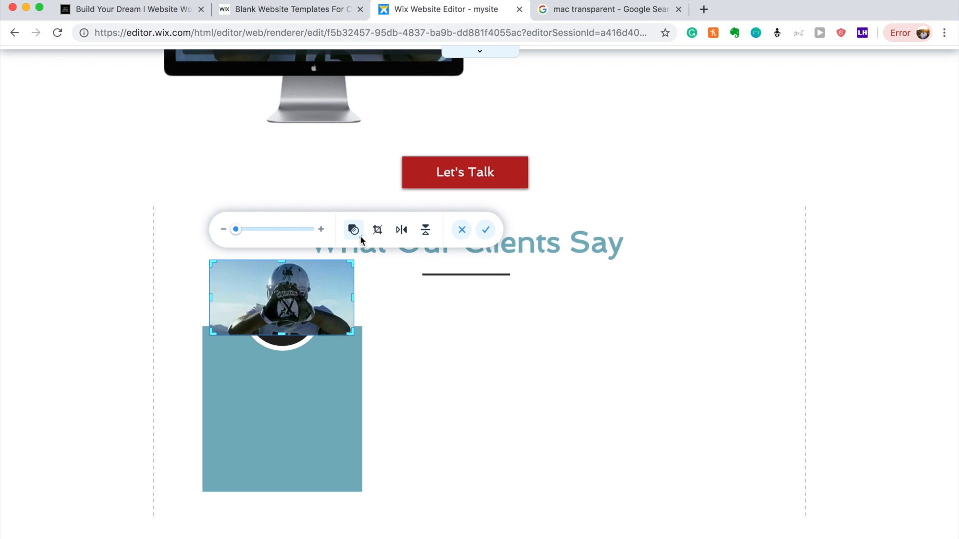
left_click(360, 236)
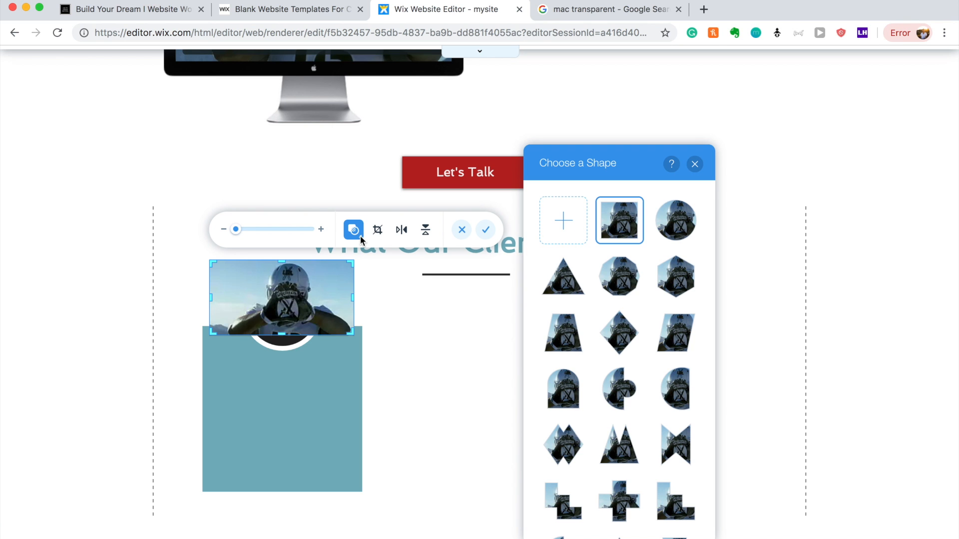
left_click(685, 232)
left_click(449, 324)
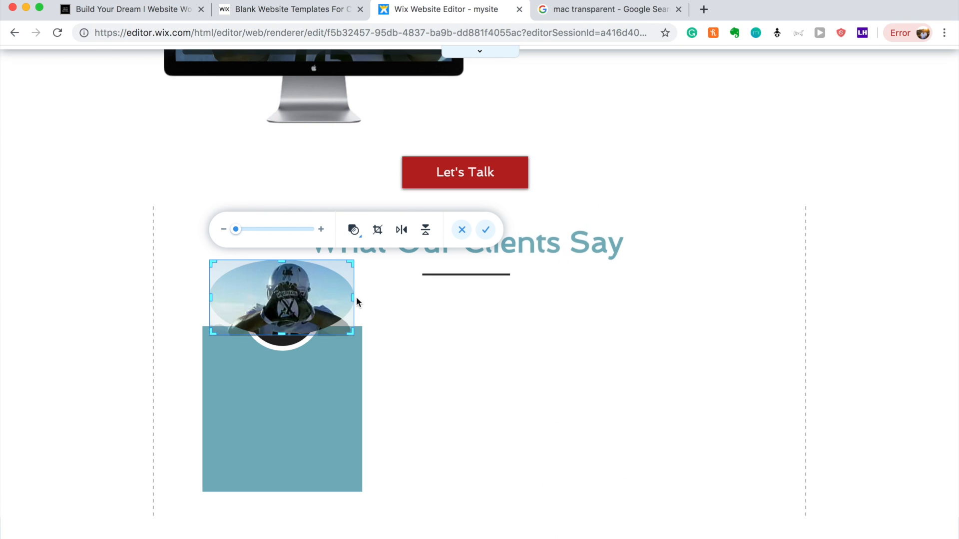
left_click_drag(354, 297, 281, 296)
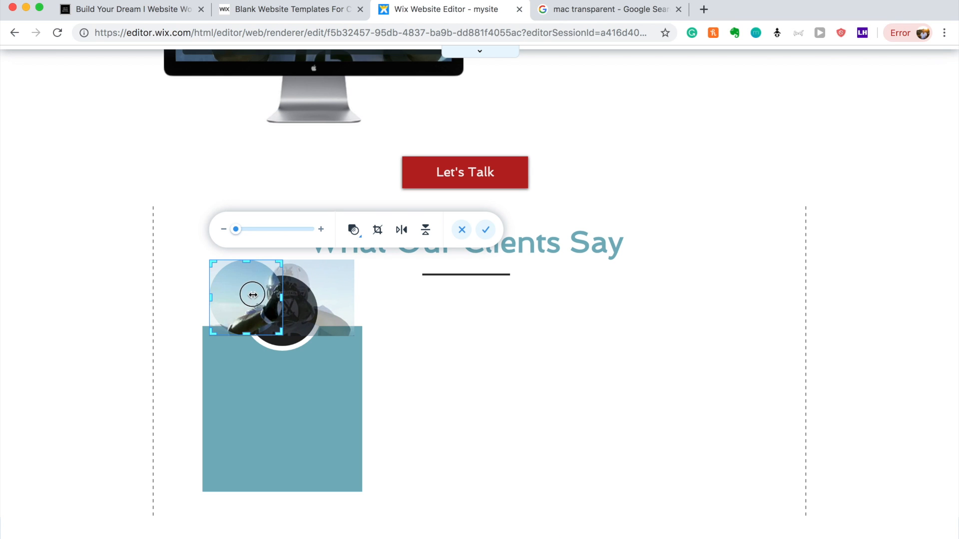
left_click(485, 230)
left_click_drag(244, 287, 320, 281)
left_click(414, 314)
Re-crop so the helmet sits centred in the circle at about 109 × 108 px.
left_click(287, 299)
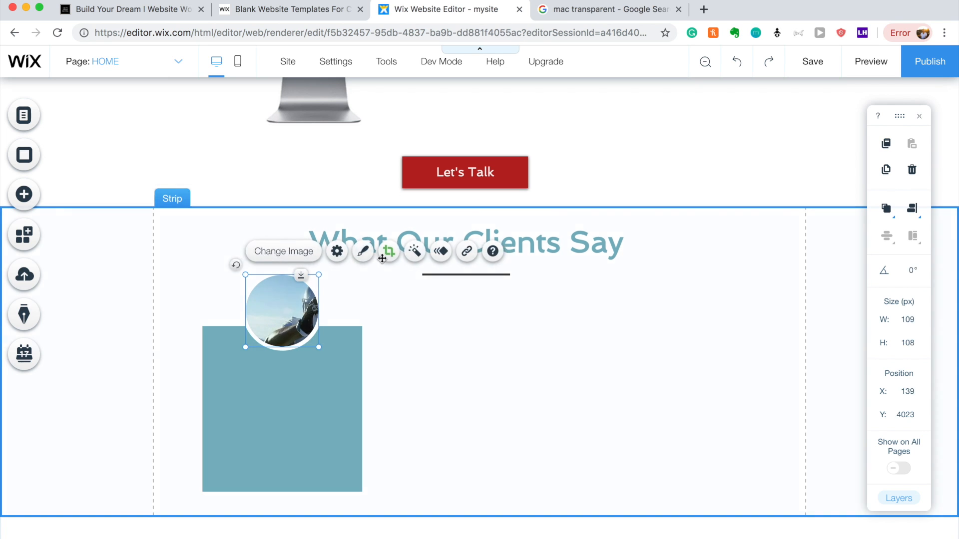
left_click(386, 251)
left_click_drag(309, 308, 270, 308)
left_click(358, 335)
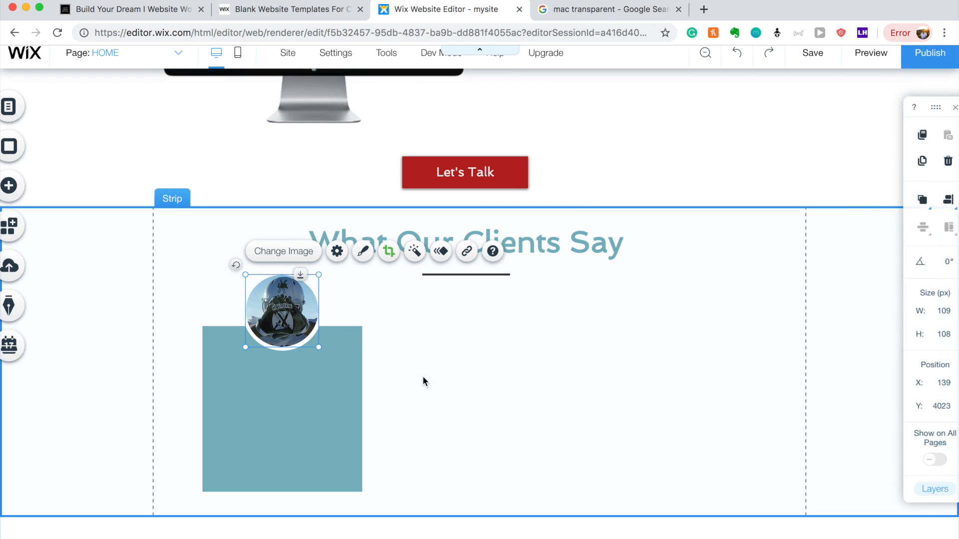
left_click(509, 426)
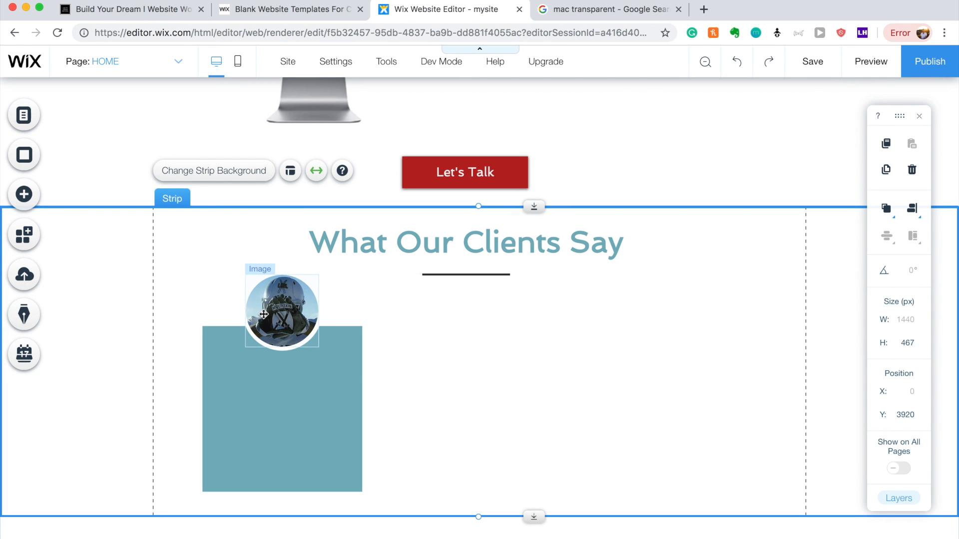
Copy the 'What Our Clients Say' heading beside the blue card, narrow it and reduce its font to 24 px.
left_click(414, 243)
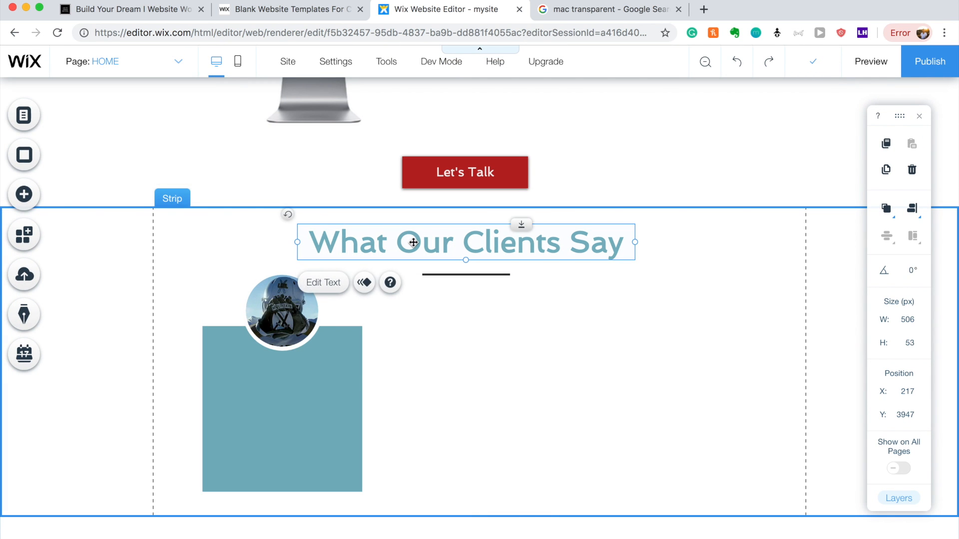
left_click_drag(414, 243, 492, 376)
left_click_drag(698, 377, 567, 388)
double_click(466, 392)
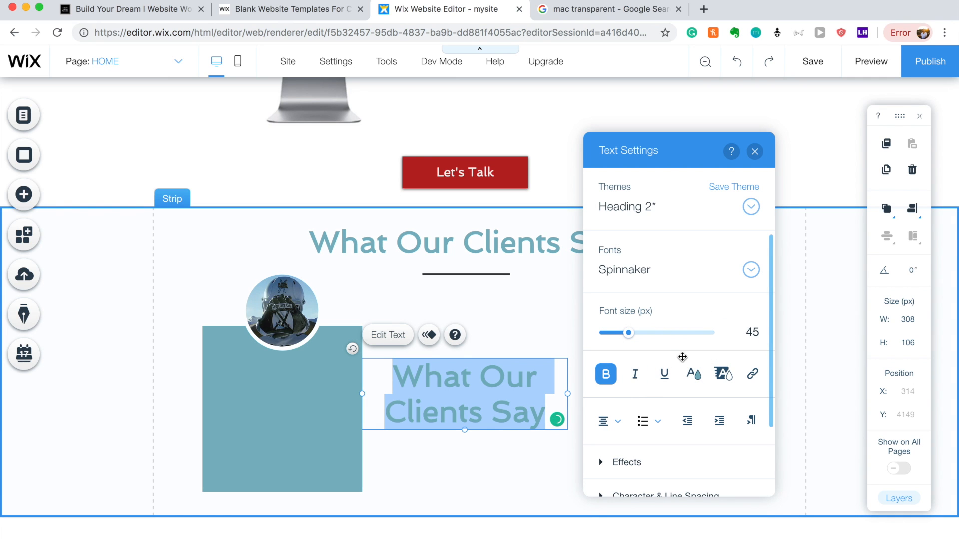
left_click_drag(627, 334, 615, 334)
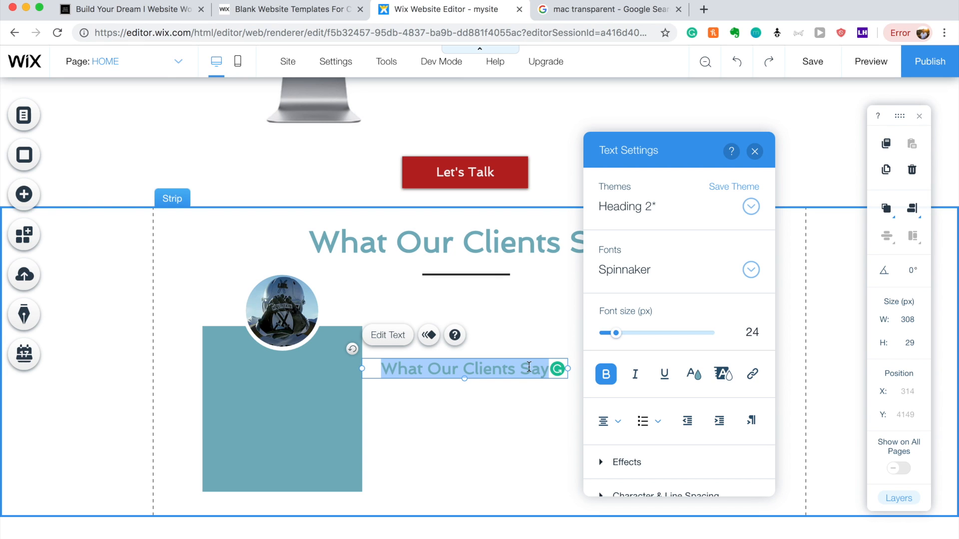
Replace the heading copy with the quote "Working with them was amazing…" and narrow its box.
key("BackSpace")
type("\"Working with")
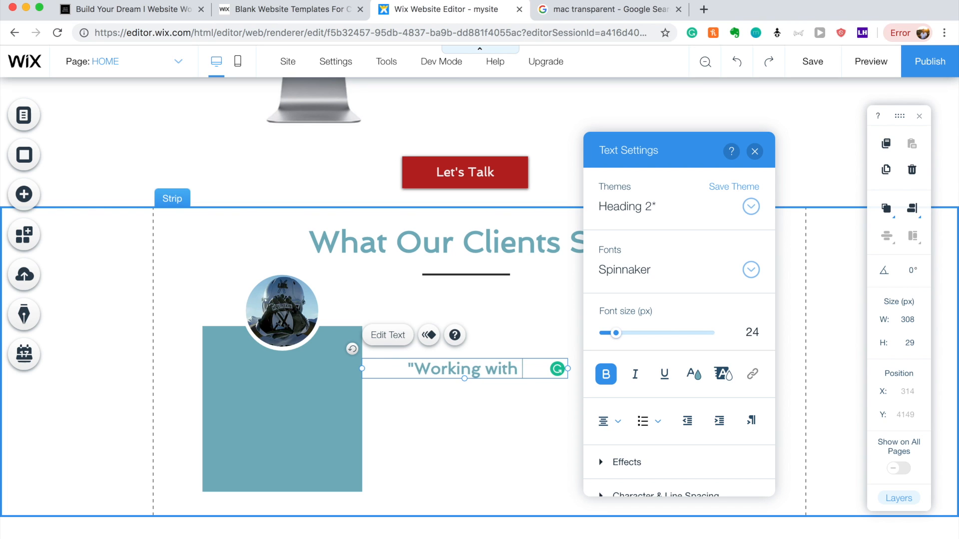
type(" them was ama")
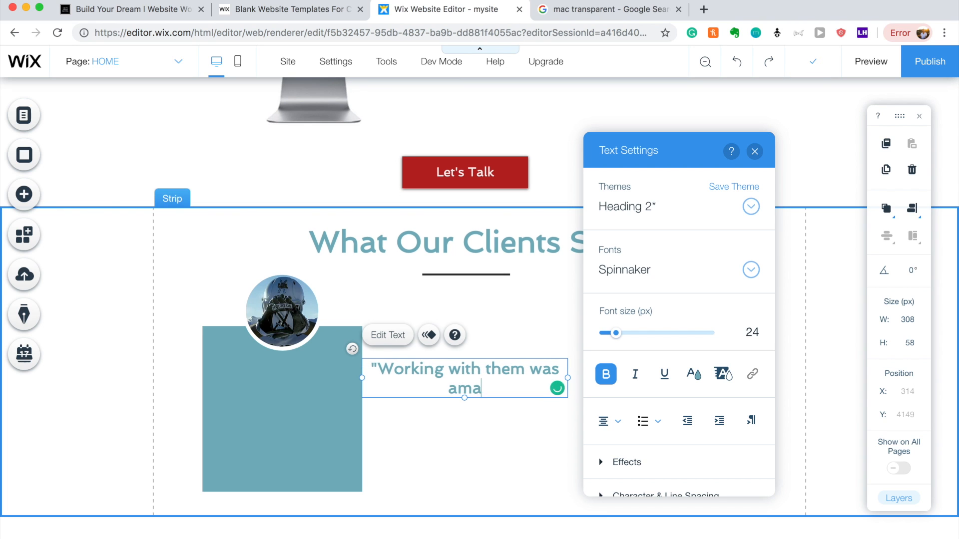
type("zing the s")
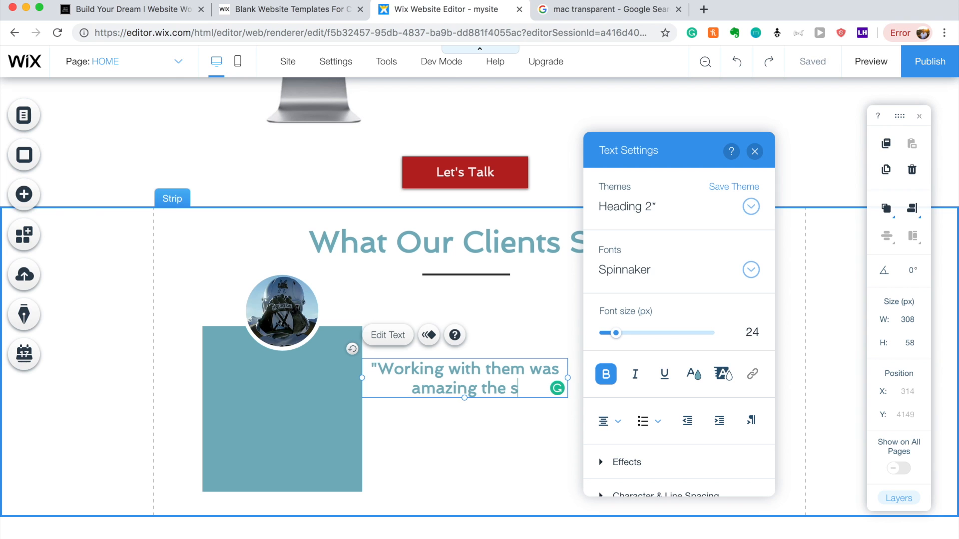
type("tory telling")
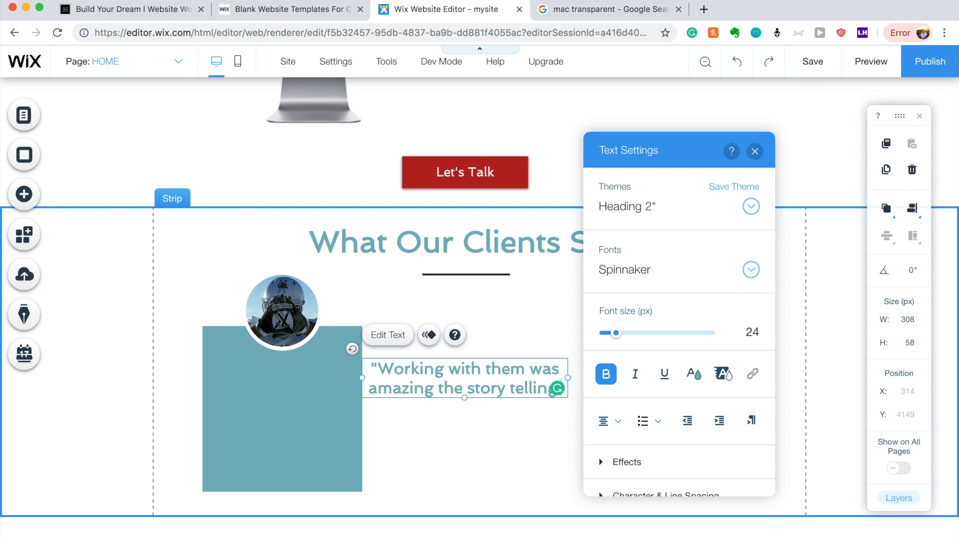
type(" ability was like nothing ive ever")
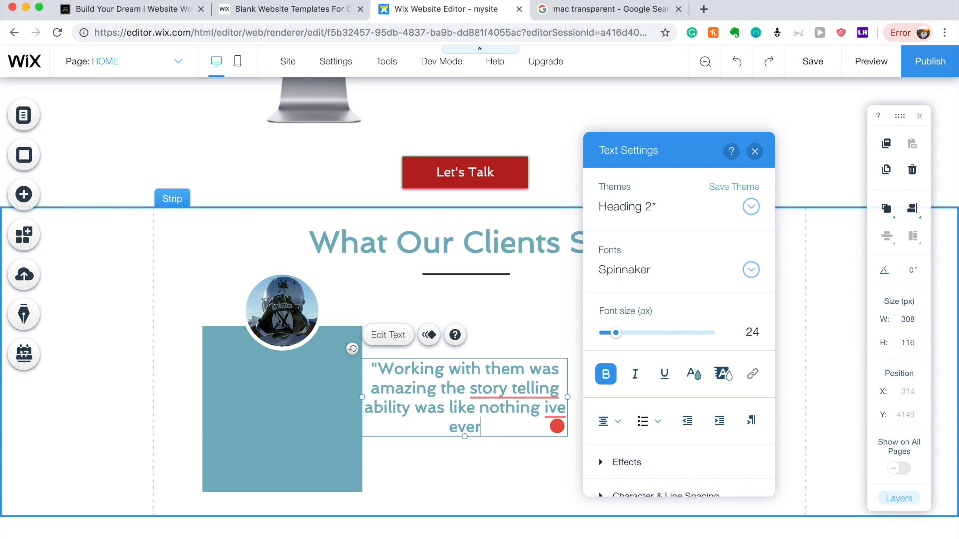
type(" seen before")
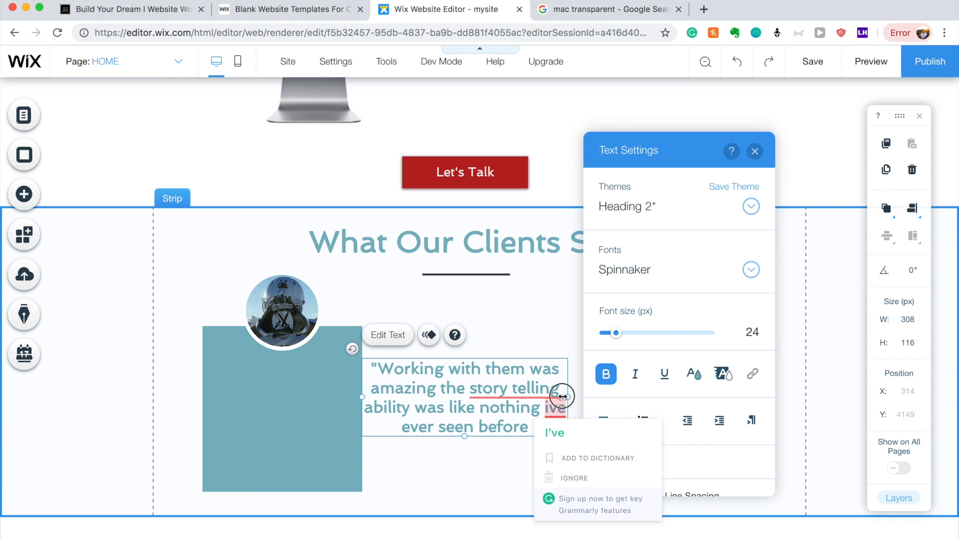
left_click_drag(570, 398, 510, 400)
type("\"")
left_click(479, 492)
Move the quote onto the blue card and make its text white.
left_click(423, 379)
left_click_drag(424, 379, 263, 377)
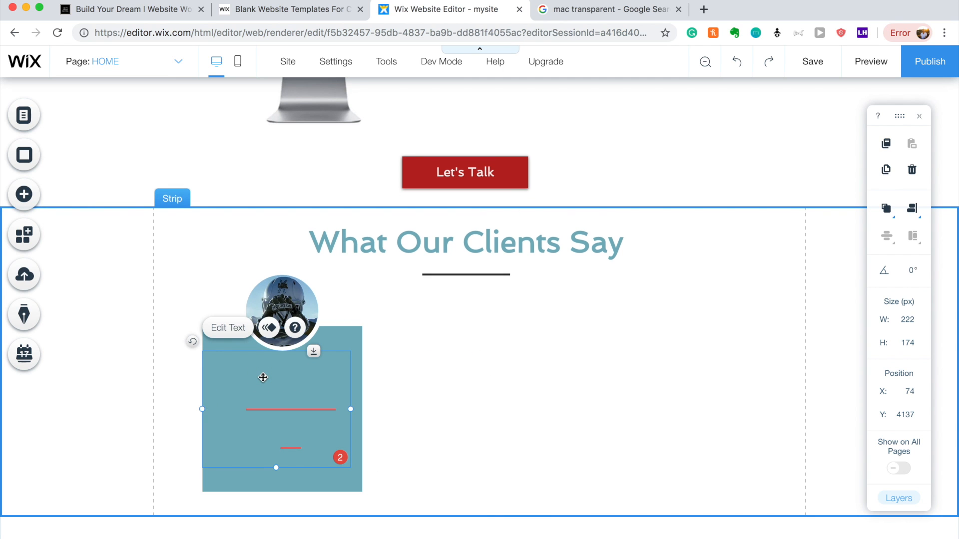
double_click(271, 378)
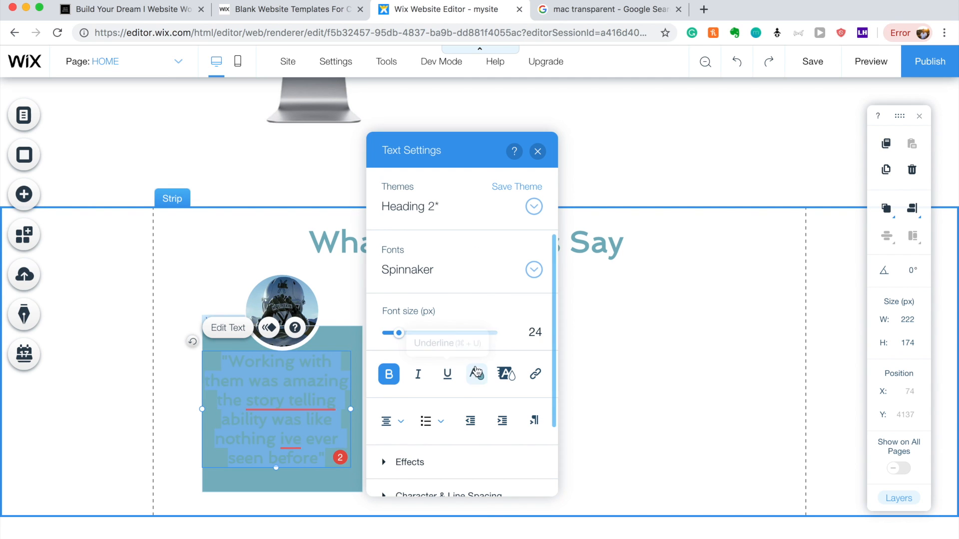
left_click(478, 374)
left_click(417, 365)
Add a new line under the quote crediting the client's CEO by name.
left_click(704, 391)
left_click_drag(288, 397, 293, 401)
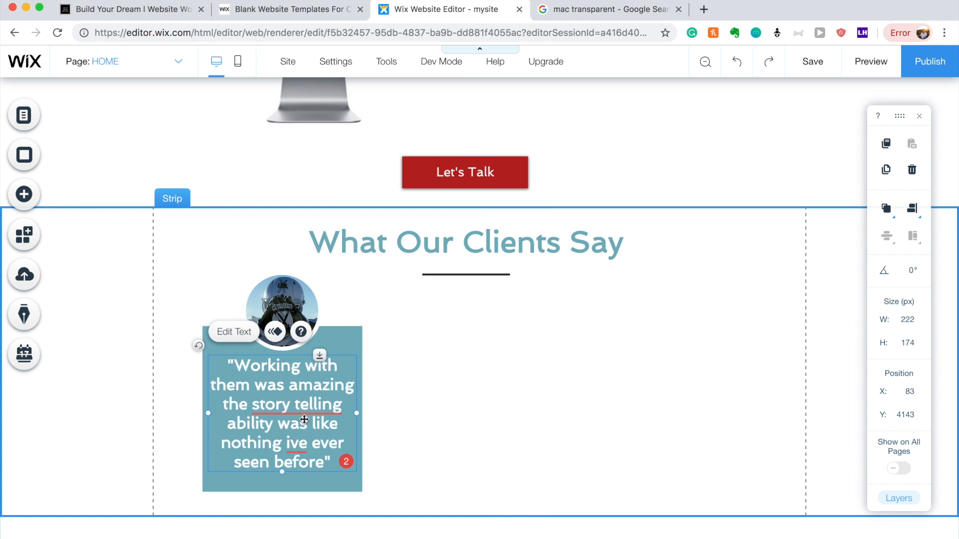
left_click(333, 461)
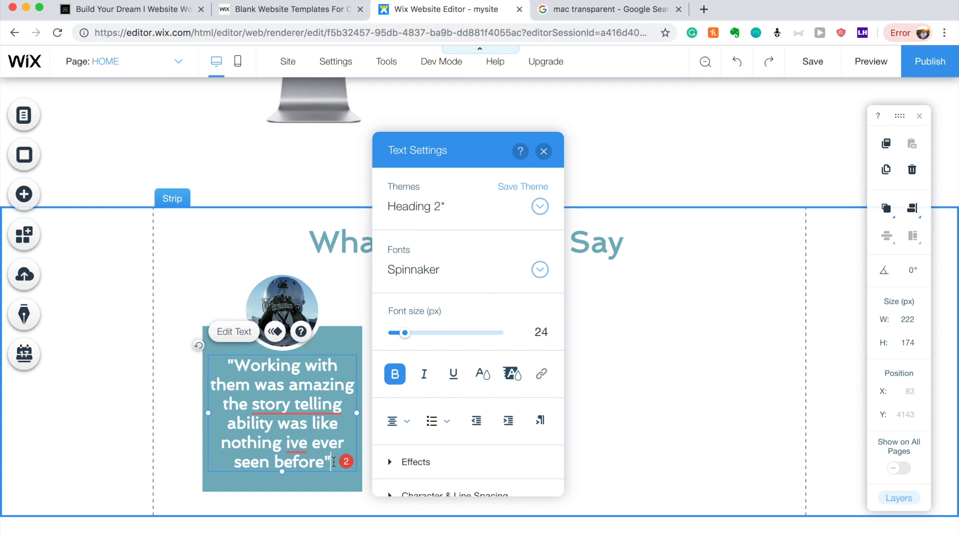
key("Return")
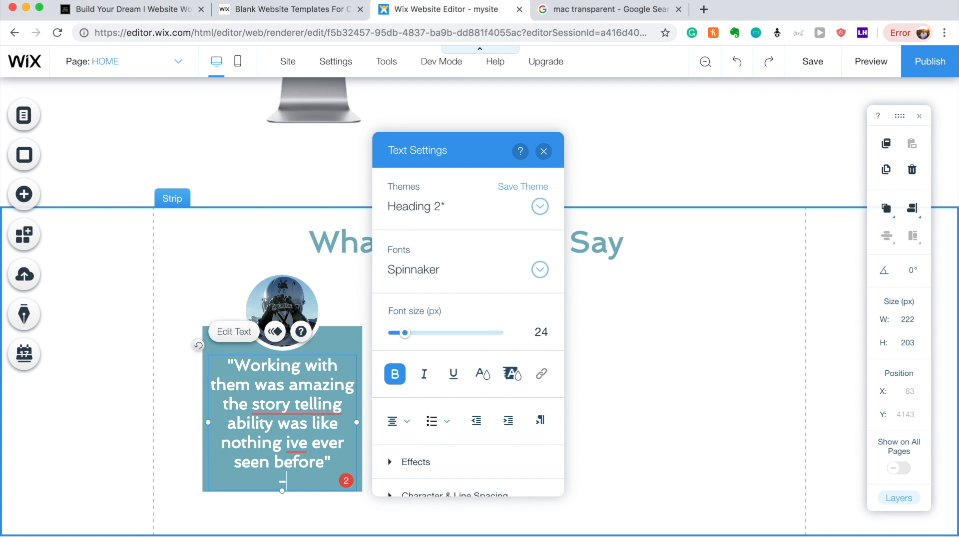
type("CEO Jeff Bezos")
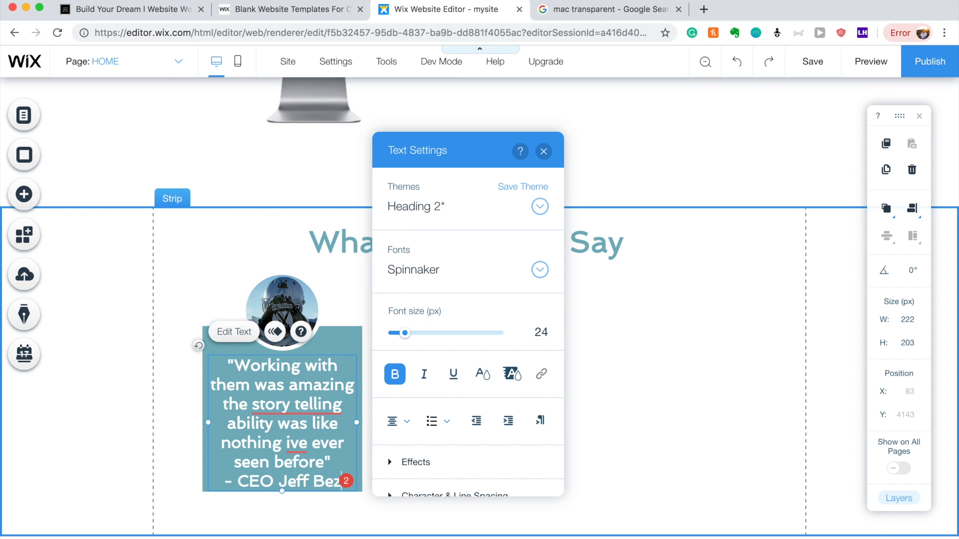
left_click(282, 527)
Nudge the quote box slightly up to align it on the card.
left_click_drag(276, 421, 277, 419)
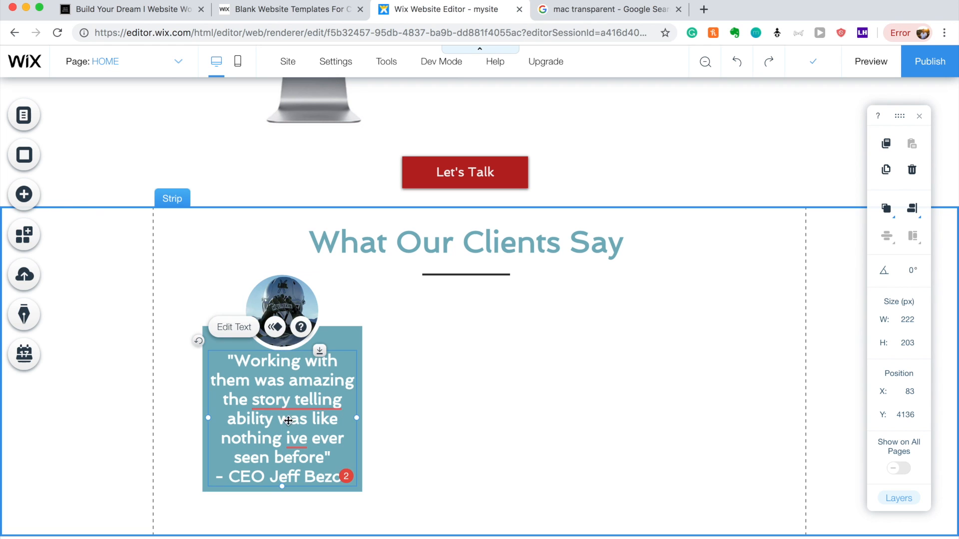
left_click(472, 438)
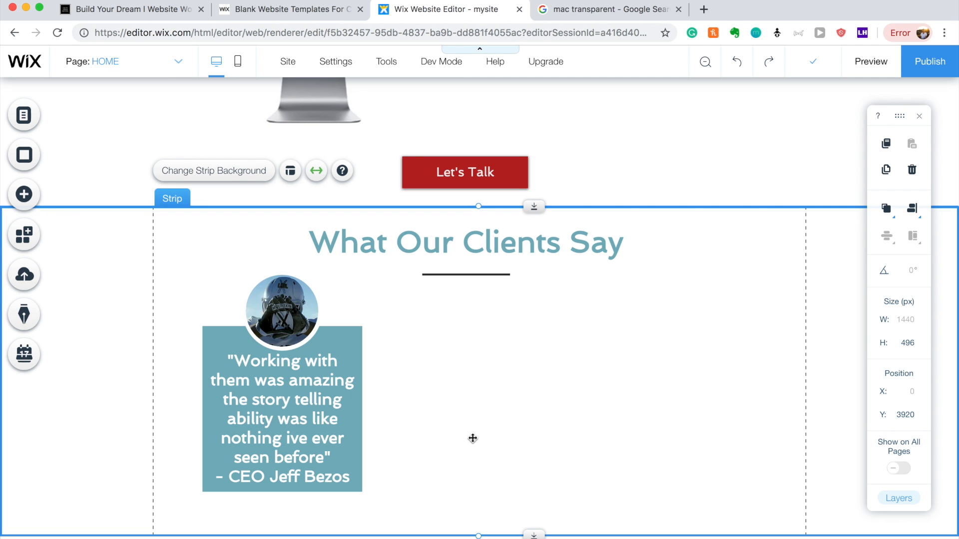
double_click(310, 421)
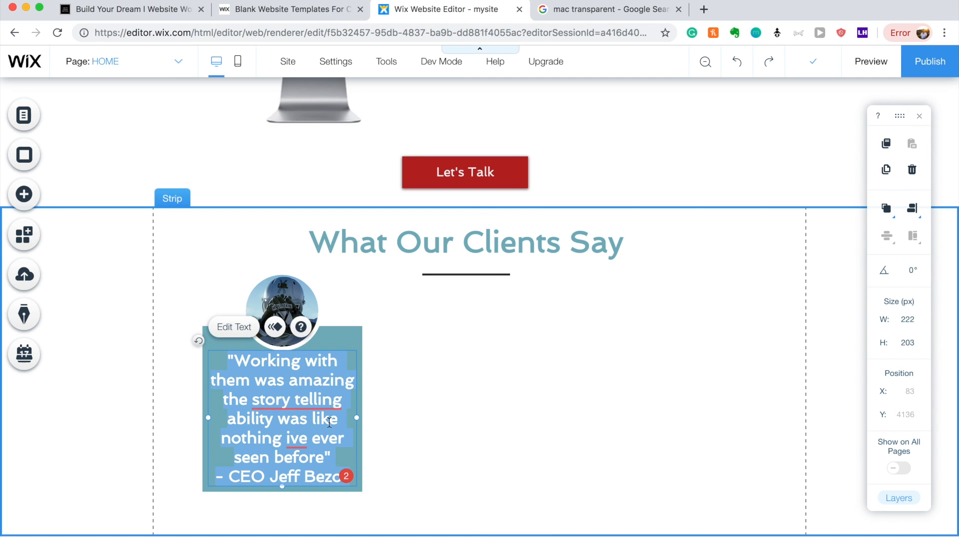
Move the blue box, quote and circular photo together to the right and down.
left_click(342, 333)
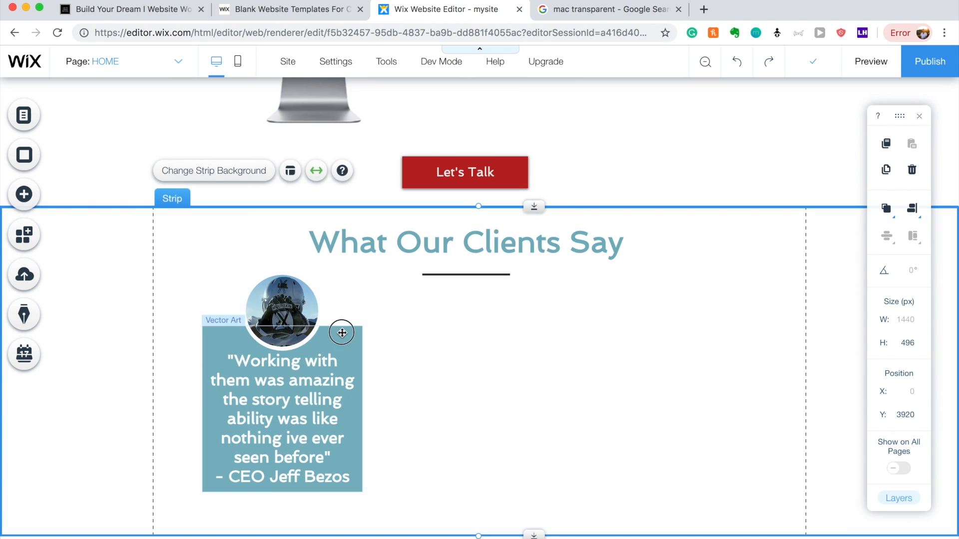
left_click(342, 333)
left_click(319, 374, "shift")
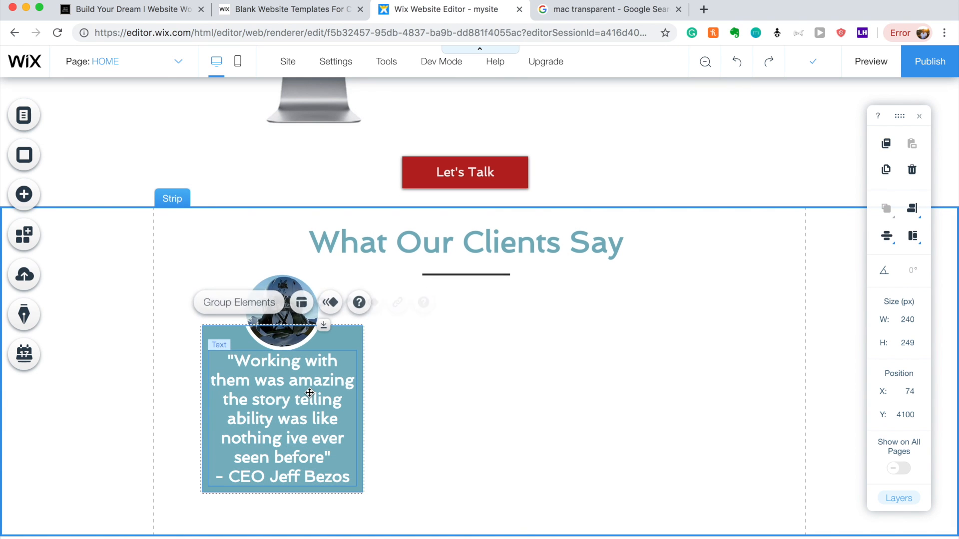
left_click(285, 284, "shift")
left_click_drag(285, 284, 620, 378)
Place a circle backing shape onto the second card.
left_click(370, 313)
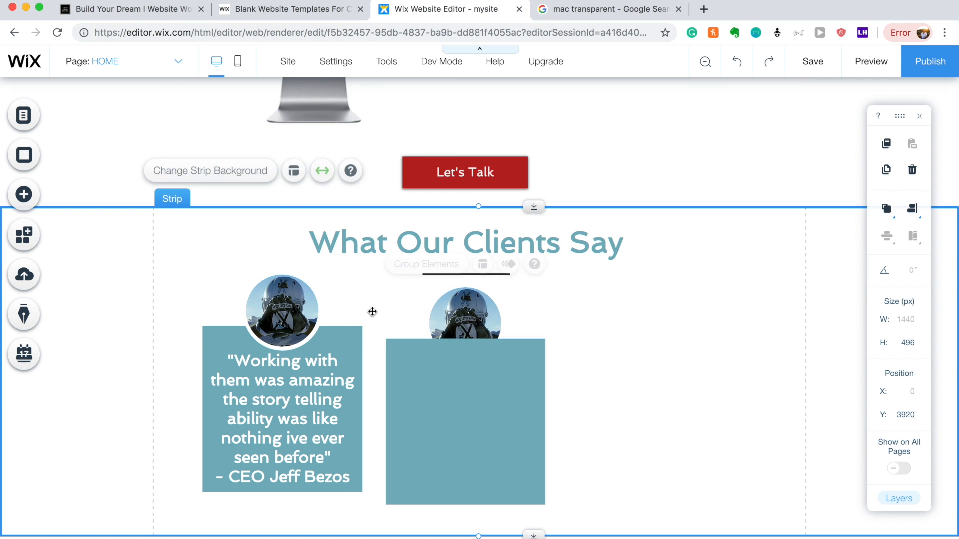
left_click(318, 295)
left_click(321, 294)
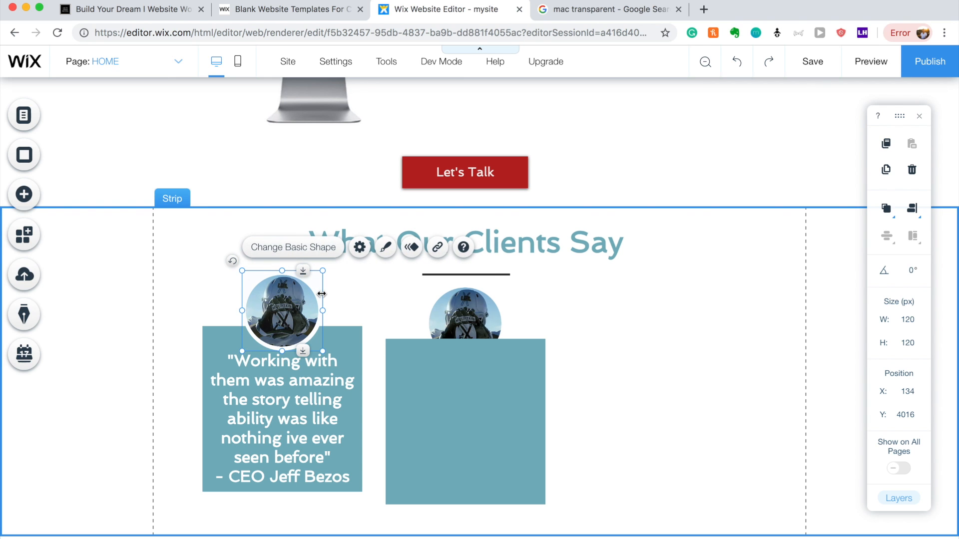
left_click_drag(322, 293, 501, 300)
Move the black circle back one layer and send the second card's blue box to the back.
left_click(597, 325)
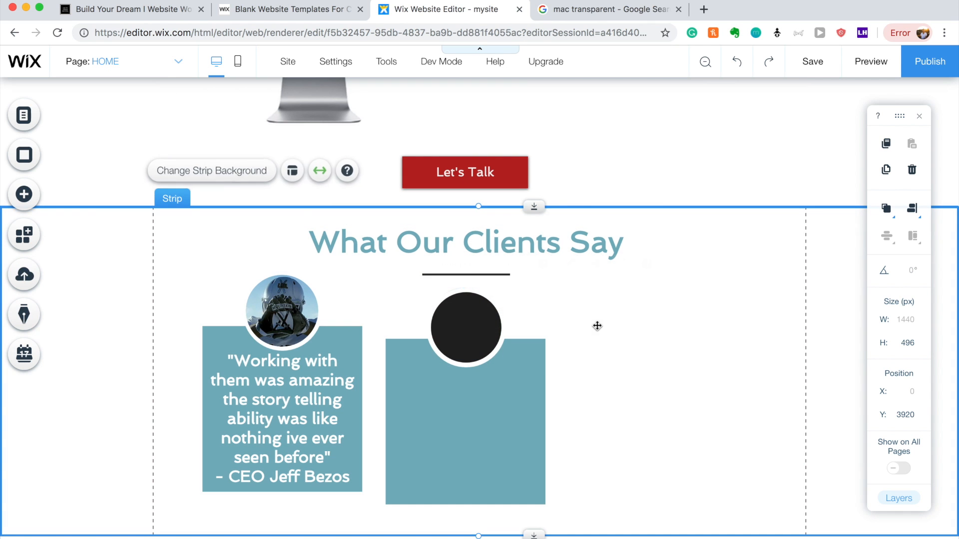
left_click(462, 316)
right_click(462, 315)
mouse_move(532, 340)
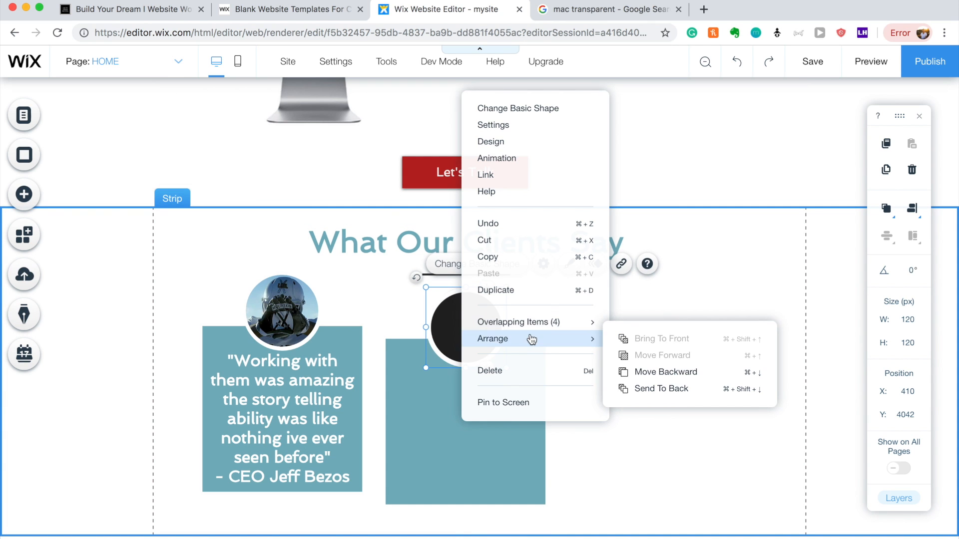
left_click(647, 383)
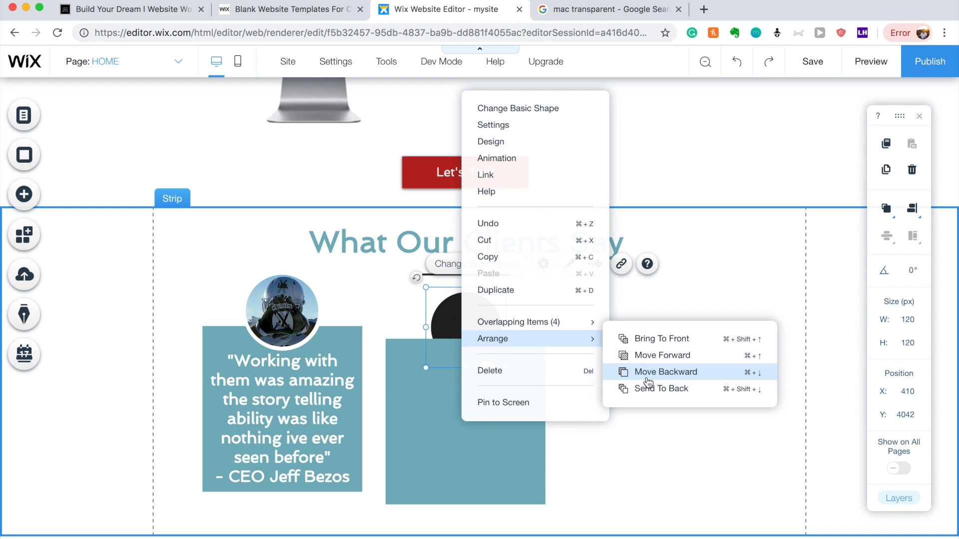
left_click(504, 456)
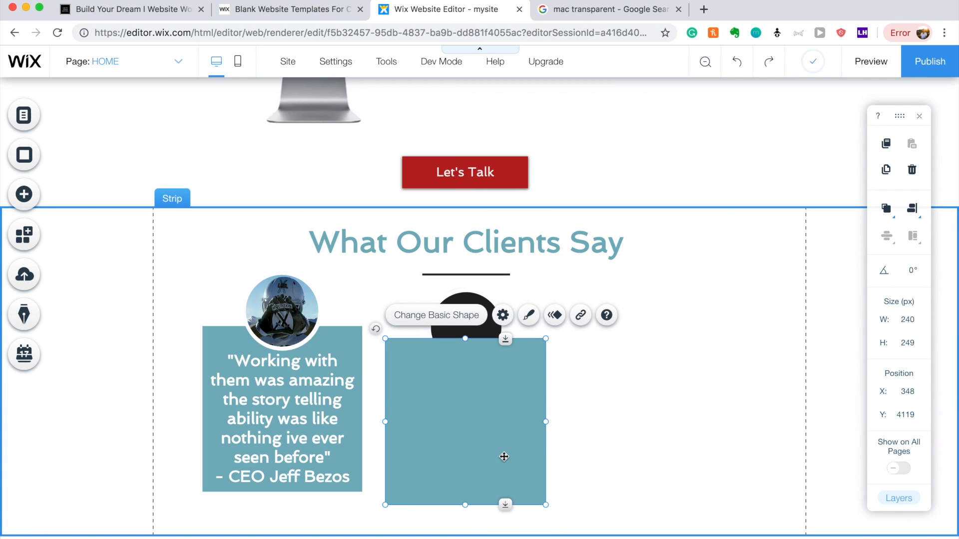
right_click(504, 457)
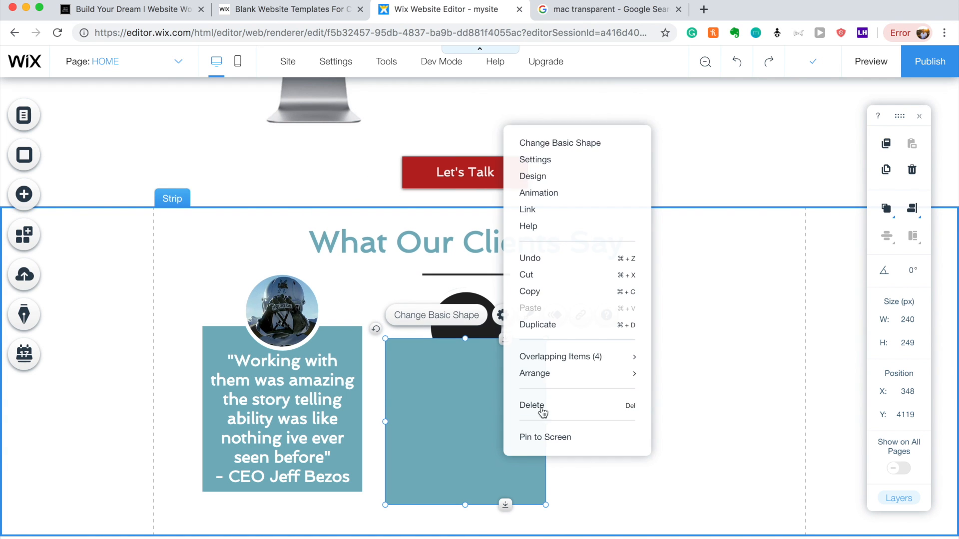
mouse_move(564, 383)
left_click(706, 407)
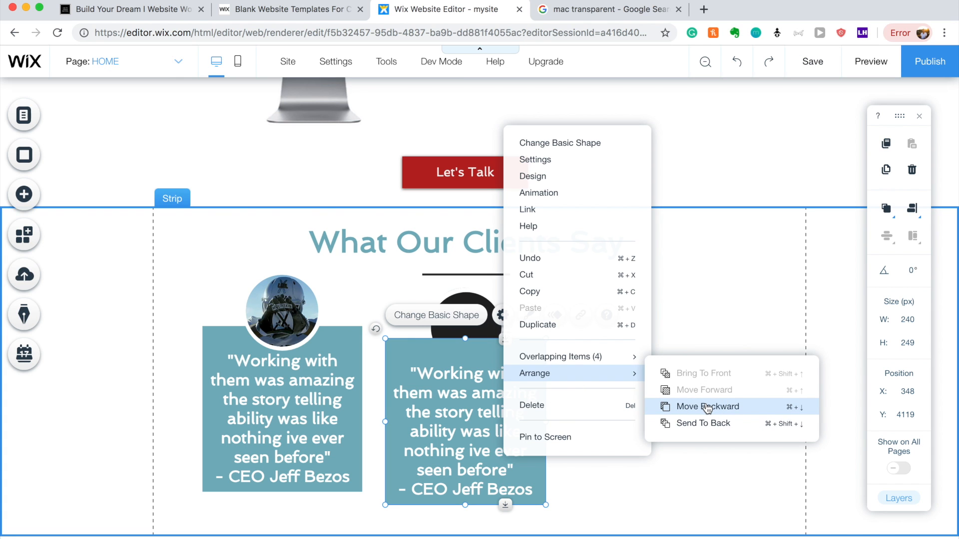
left_click(679, 424)
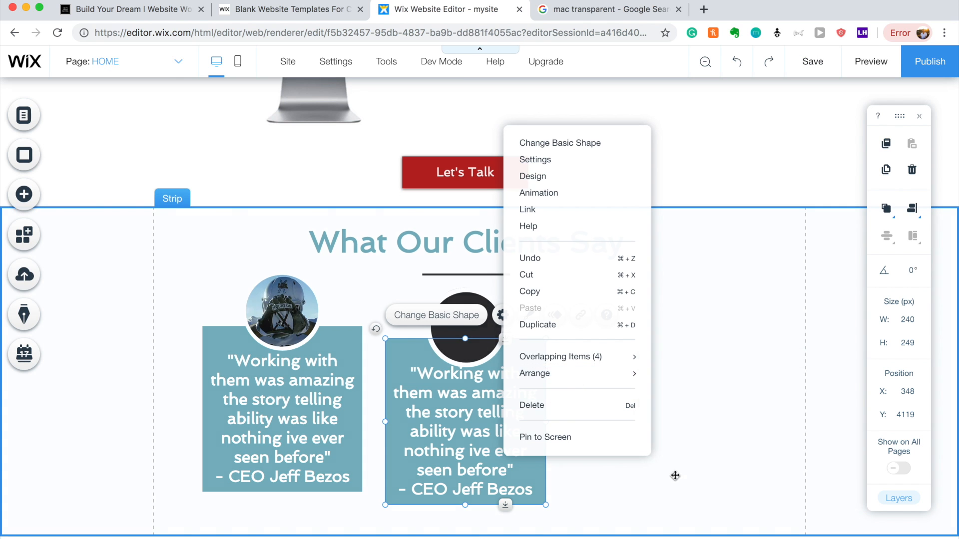
left_click(584, 401)
Move the black circle behind the photo so the photo shows on top.
left_click(473, 324)
right_click(472, 325)
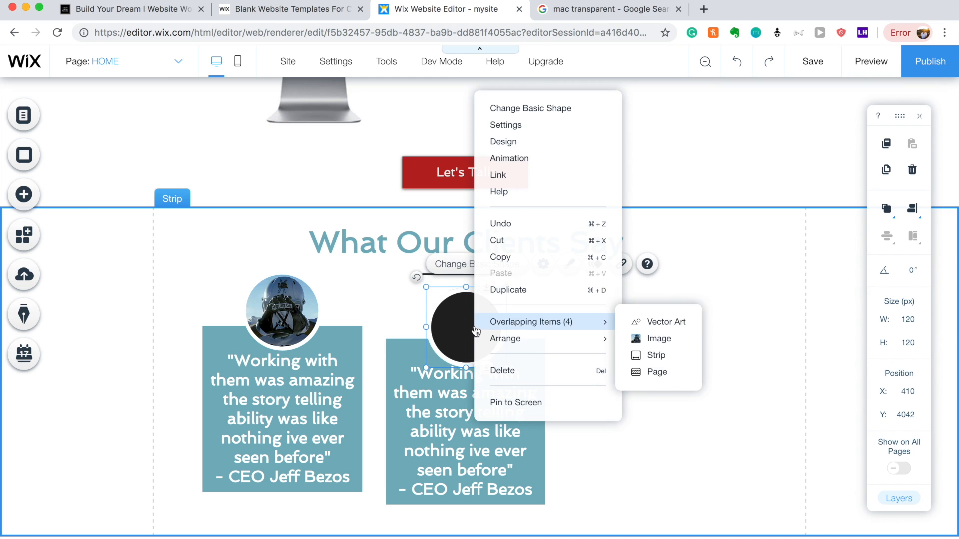
mouse_move(559, 341)
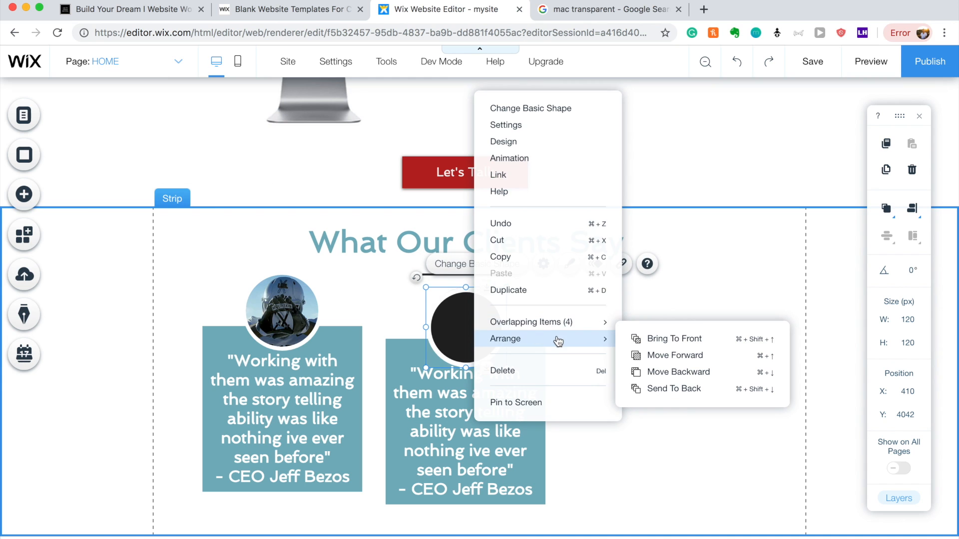
left_click(649, 372)
left_click(668, 428)
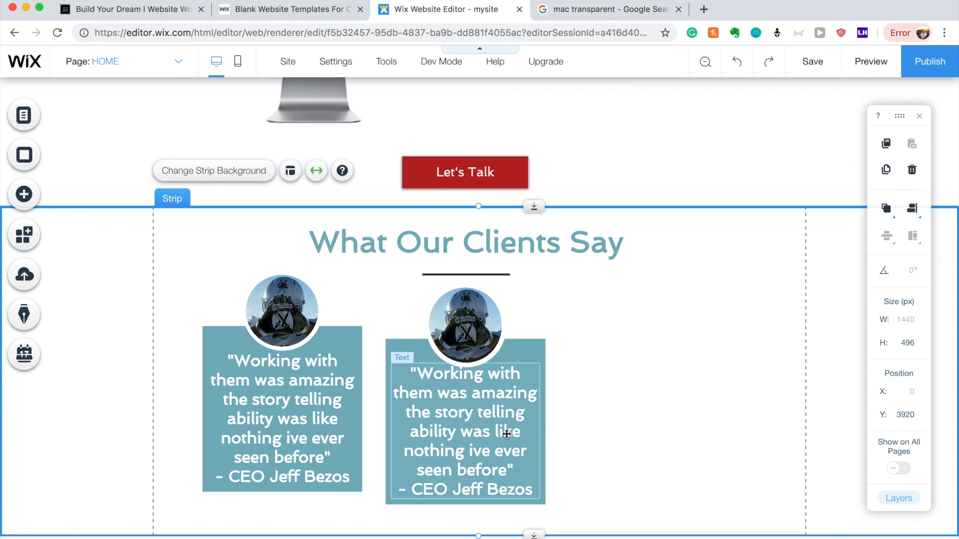
Group the second card's parts and move the group to the right.
left_click_drag(386, 297, 436, 334)
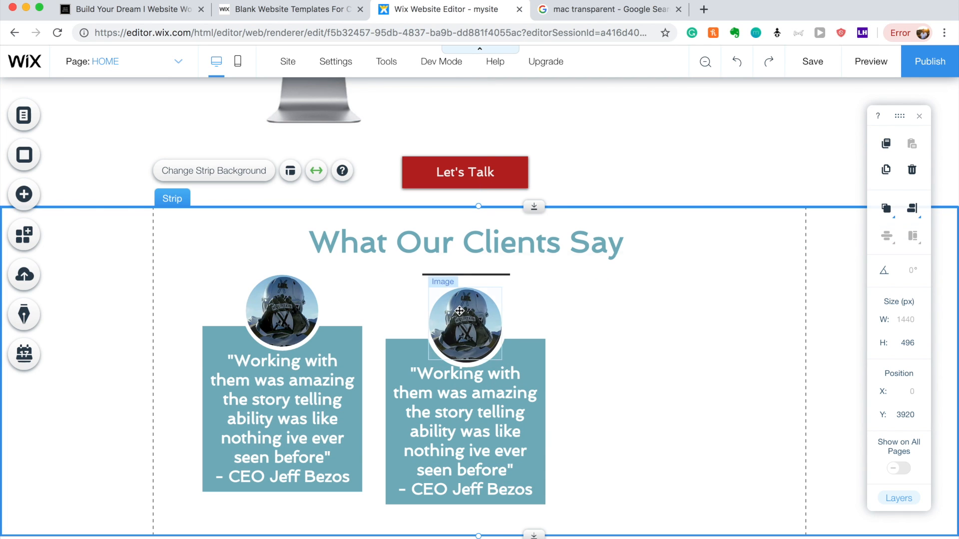
left_click(441, 308)
left_click_drag(373, 284, 616, 517)
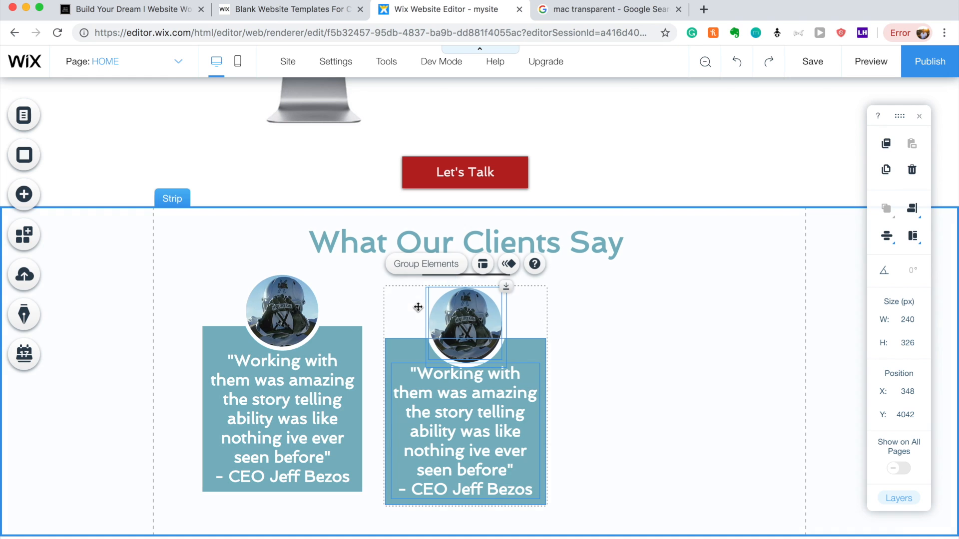
left_click(426, 265)
left_click_drag(414, 308, 653, 303)
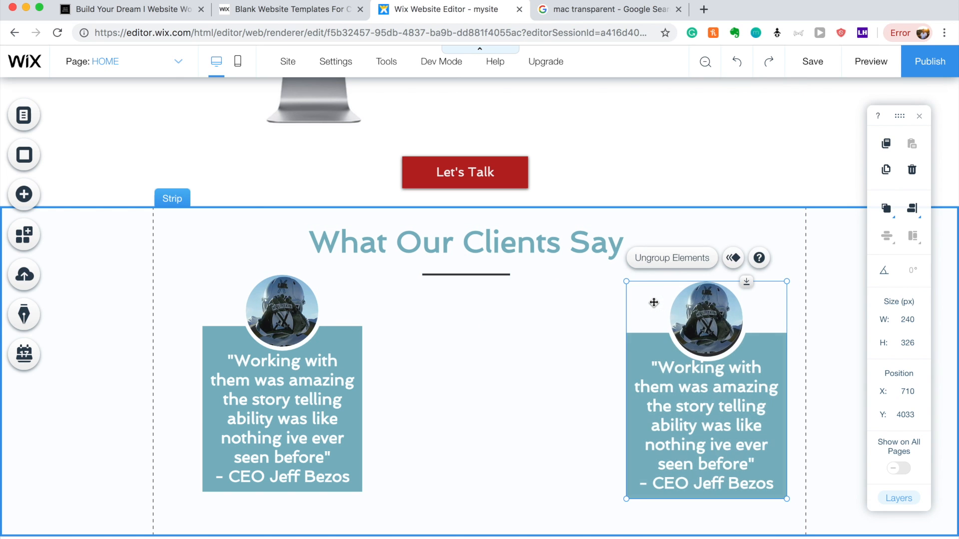
Group the first card's parts, shift it left, and line up the right card.
left_click(298, 308)
left_click_drag(180, 264, 403, 496)
left_click(226, 251)
left_click_drag(275, 300, 474, 329)
key("Escape")
left_click_drag(694, 314, 696, 332)
left_click(746, 243)
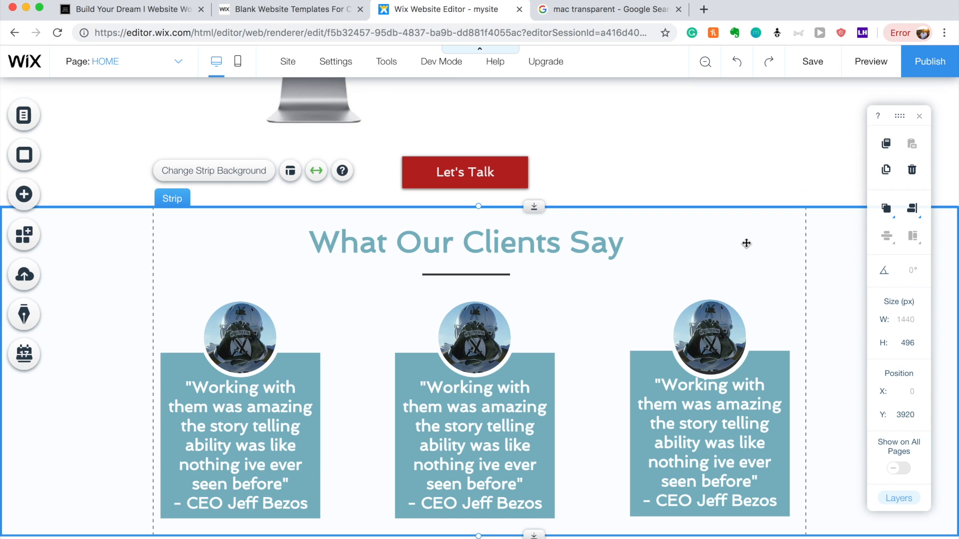
Centre the What Our Clients Say title.
scroll(746, 243, "down", 1)
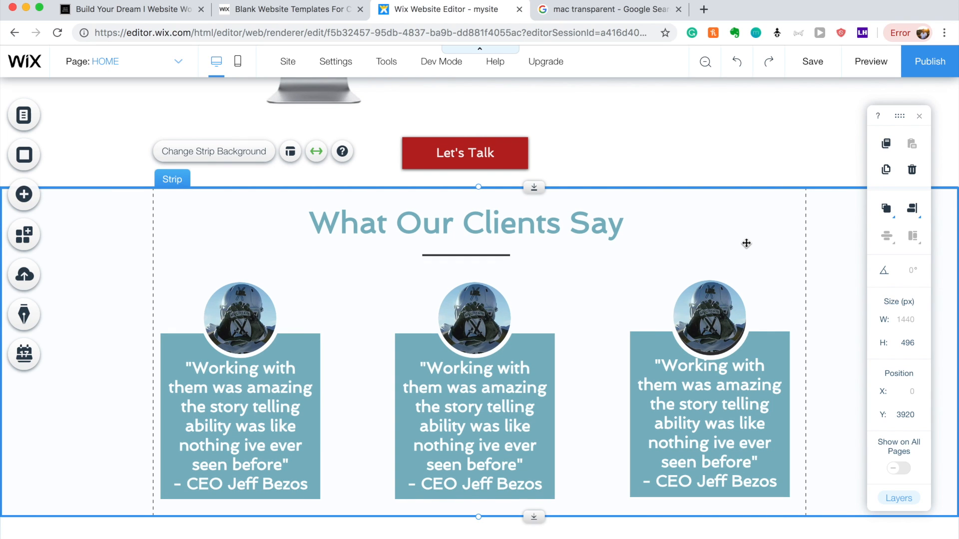
left_click(520, 221)
left_click_drag(520, 221, 528, 218)
Extend the testimonials strip's bottom edge to a height of 582 px.
left_click(619, 387)
left_click_drag(533, 516, 534, 538)
scroll(597, 435, "down", 1)
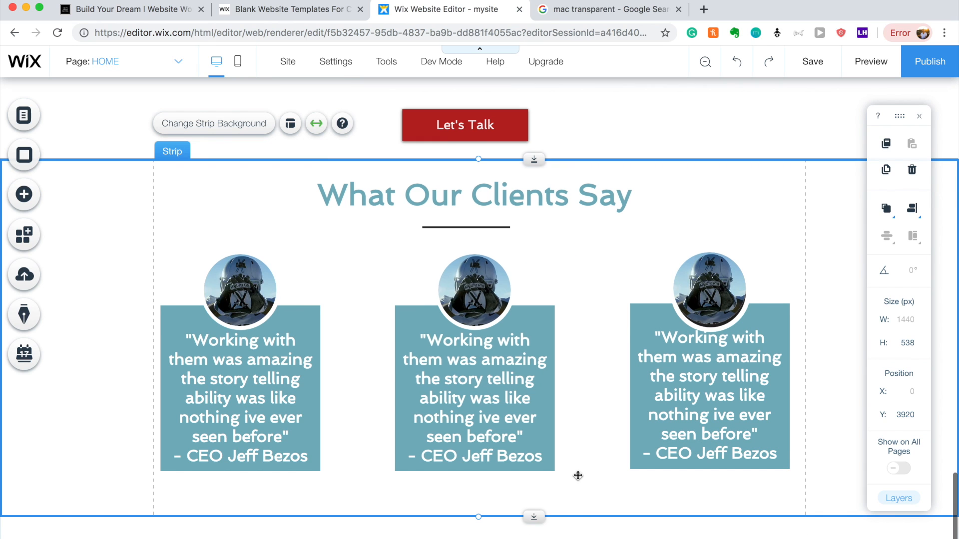
left_click_drag(534, 516, 533, 538)
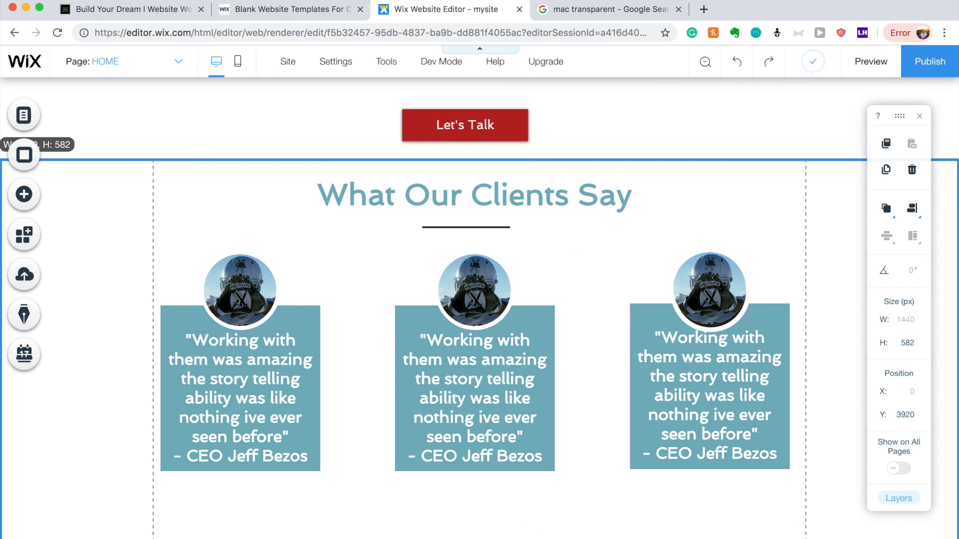
scroll(614, 464, "down", 1)
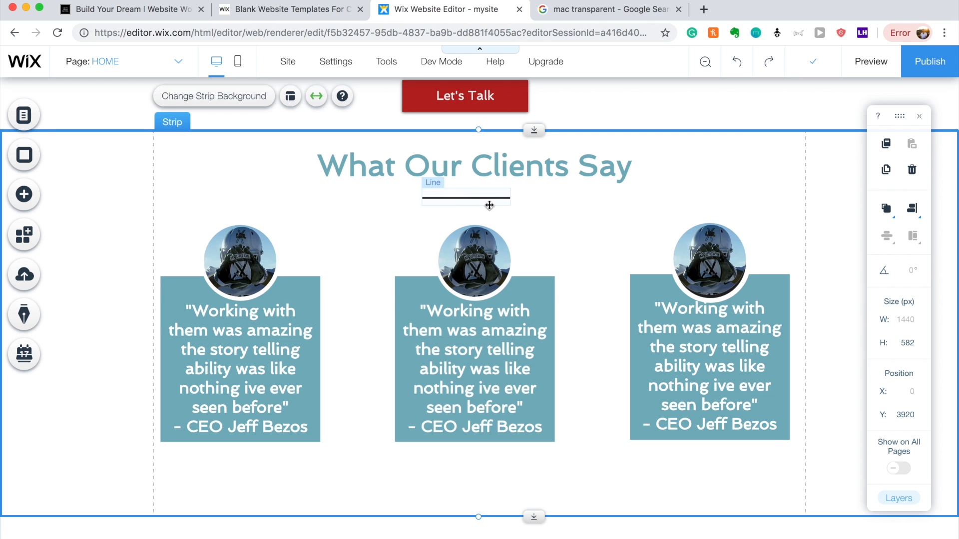
Centre the divider line under the title.
left_click_drag(489, 206, 494, 203)
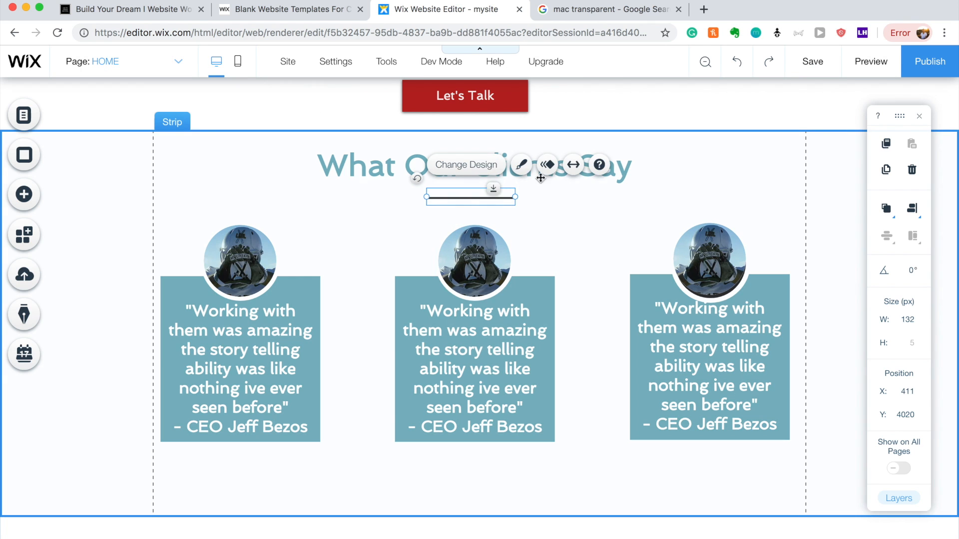
left_click(564, 193)
left_click(482, 97)
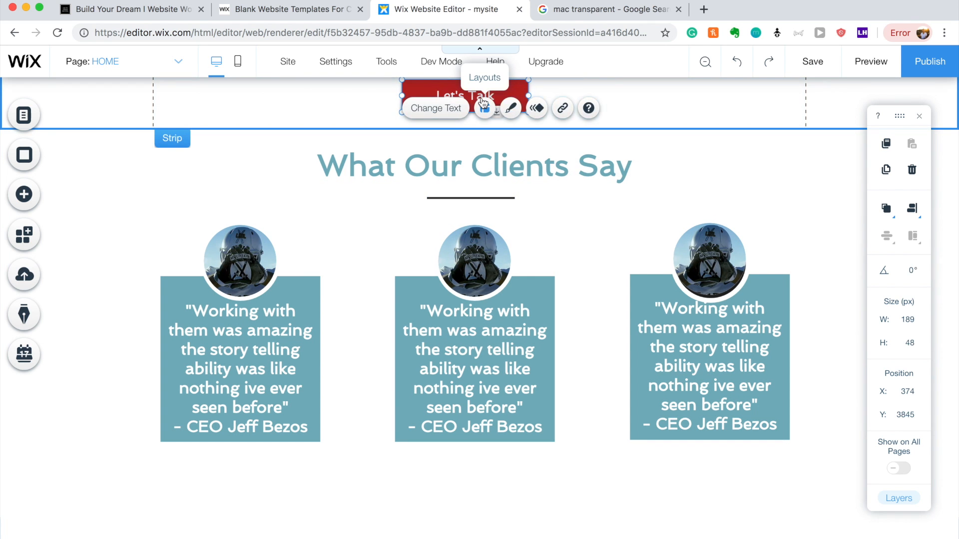
Move the Let's Talk button below the cards and extend the strip to 612 px to fit it.
left_click_drag(482, 98, 486, 489)
left_click(536, 511)
left_click_drag(538, 521, 537, 538)
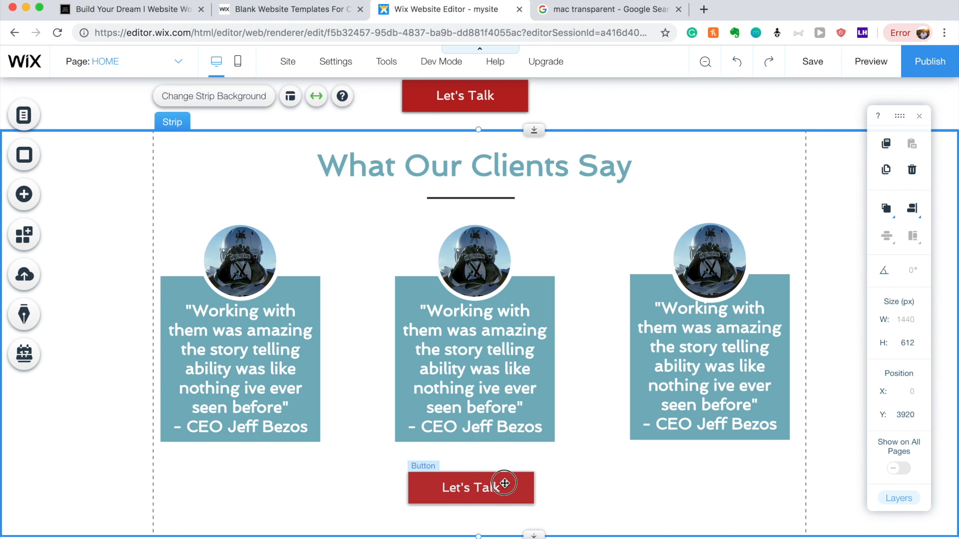
left_click_drag(503, 486, 505, 498)
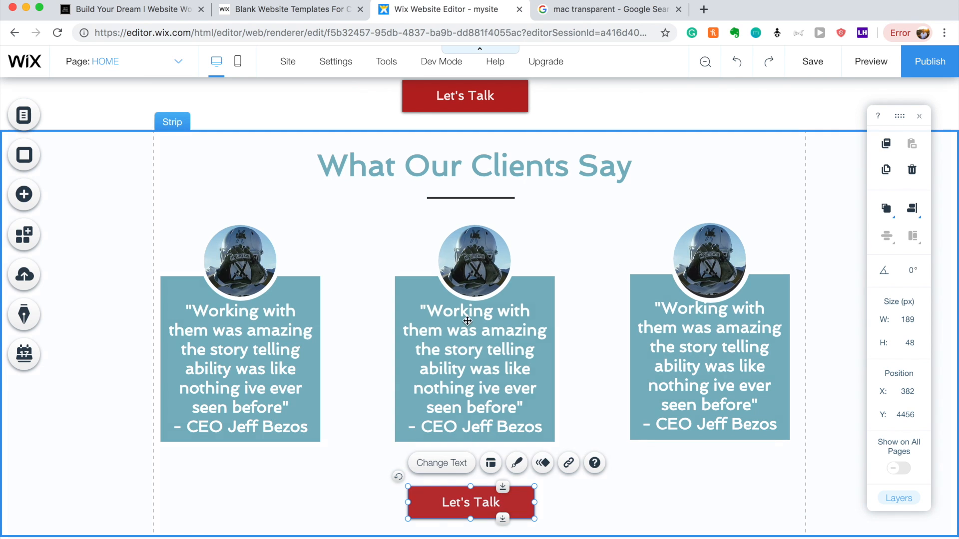
Change the button's label to 'Get In Touch'.
left_click(514, 465)
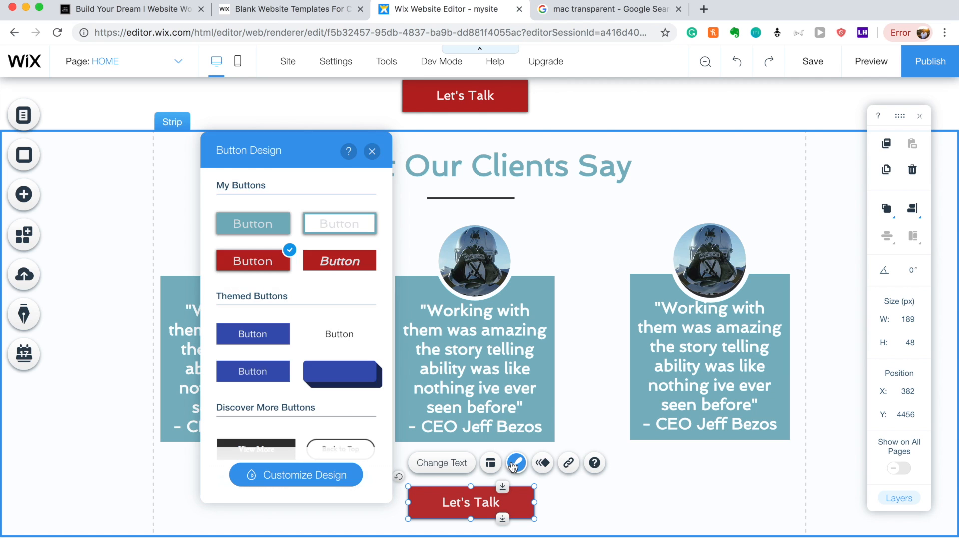
left_click(451, 465)
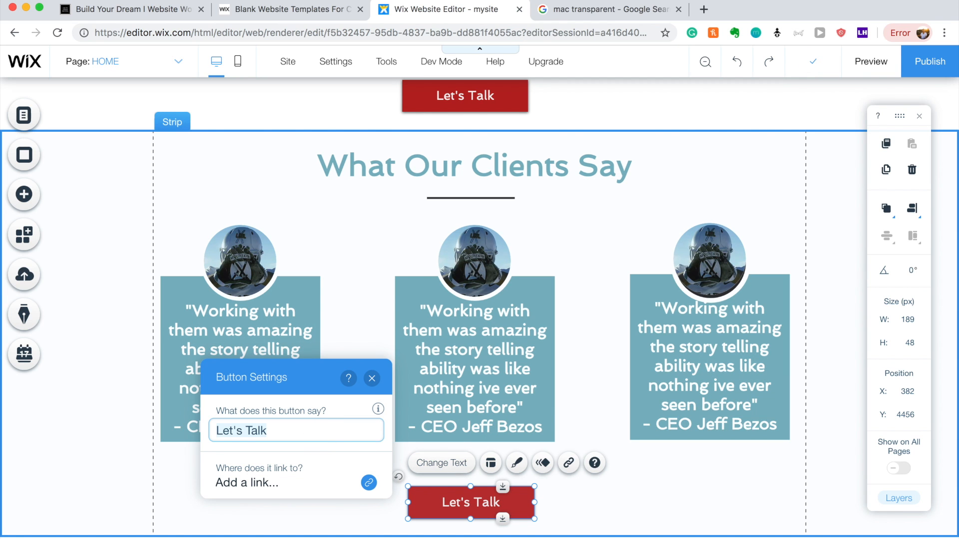
key("BackSpace")
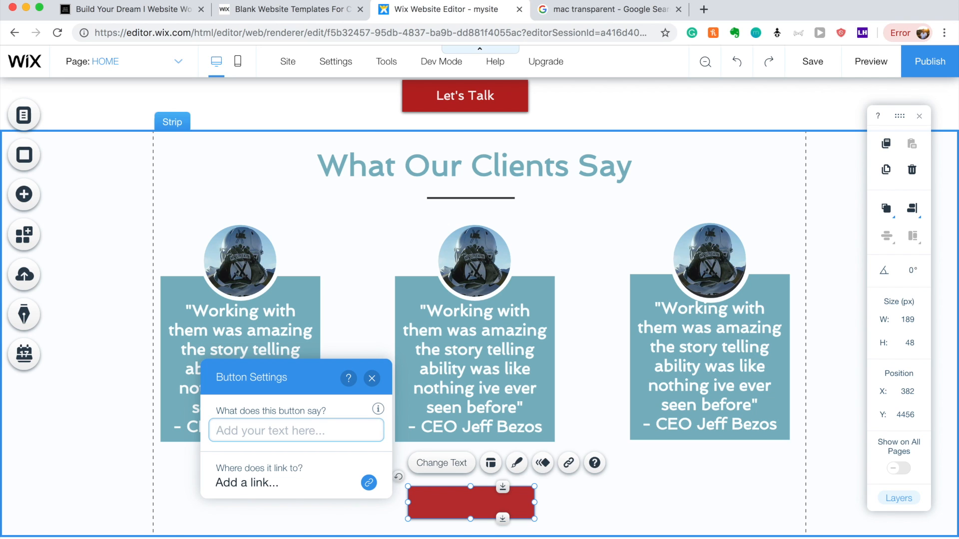
type("Get In Touch")
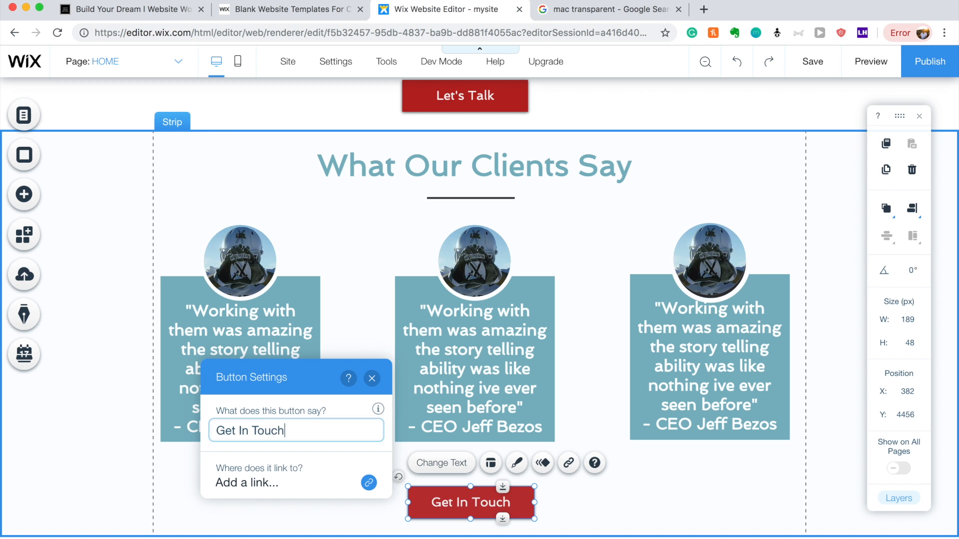
left_click(641, 492)
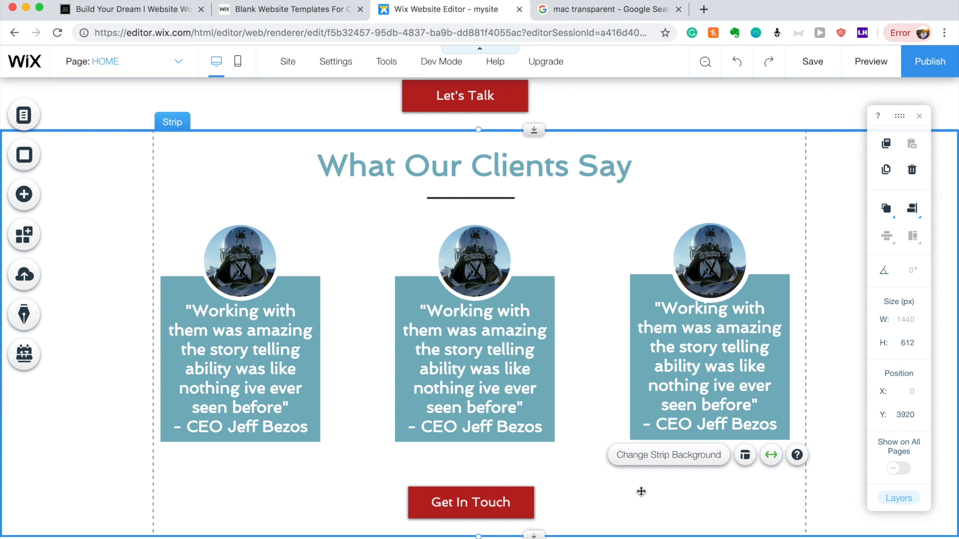
scroll(641, 492, "down", 1)
scroll(642, 492, "up", 15)
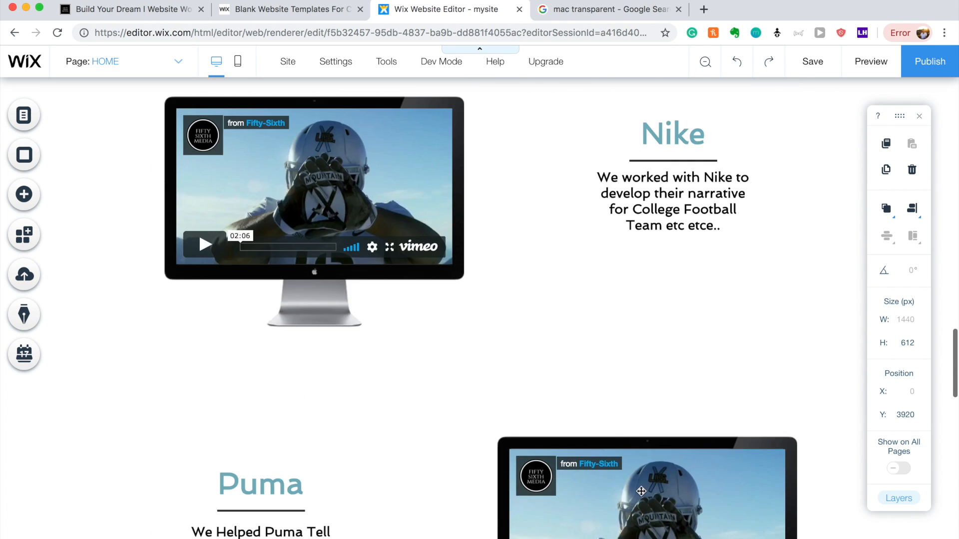
scroll(641, 492, "up", 5)
scroll(641, 492, "down", 20)
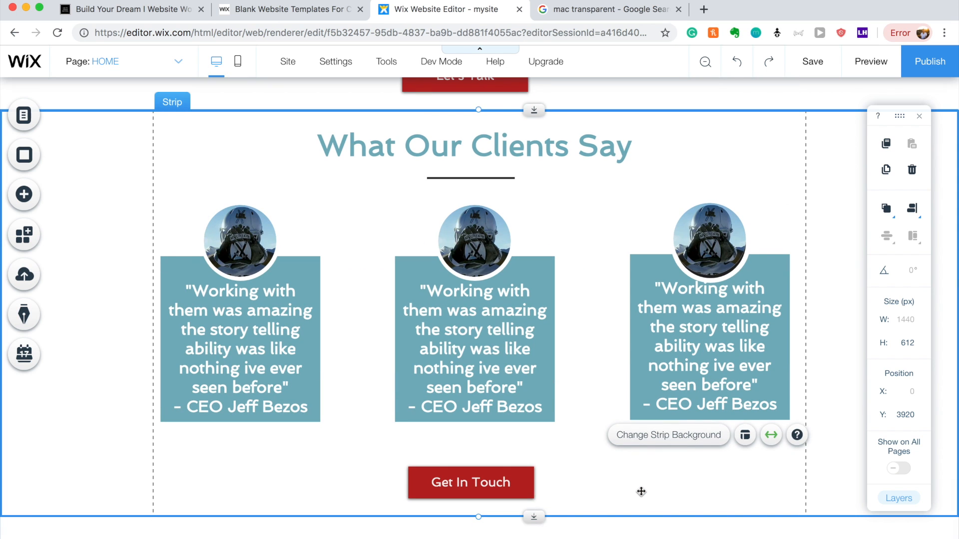
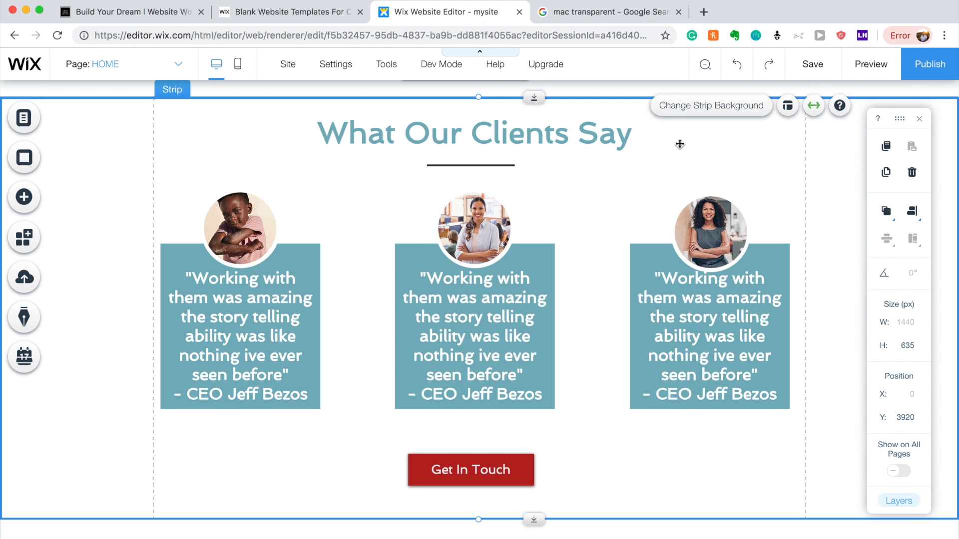
Move the What Our Clients Say strip below the Get In Touch button to Y 4555 and save.
left_click_drag(636, 109, 624, 505)
scroll(624, 505, "down", 5)
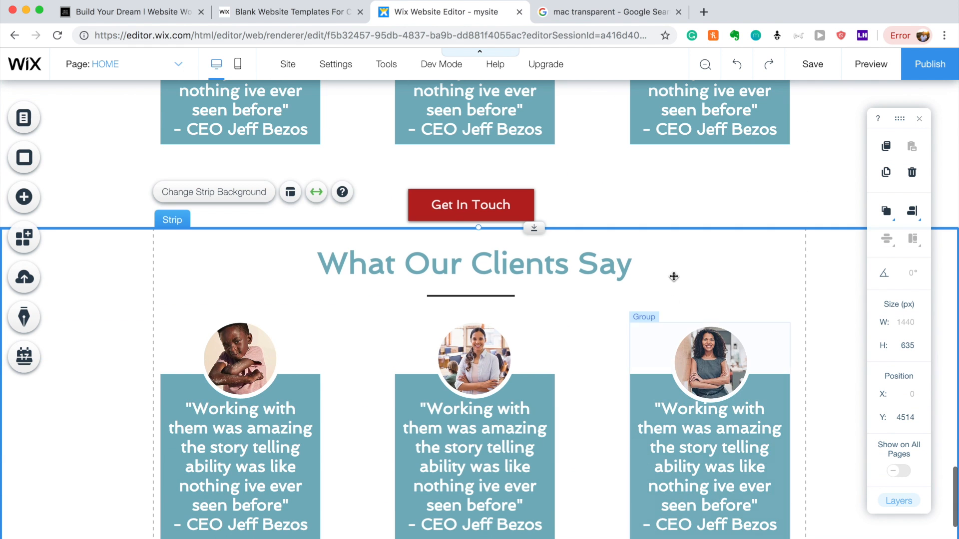
left_click_drag(661, 256, 660, 263)
key("super+s")
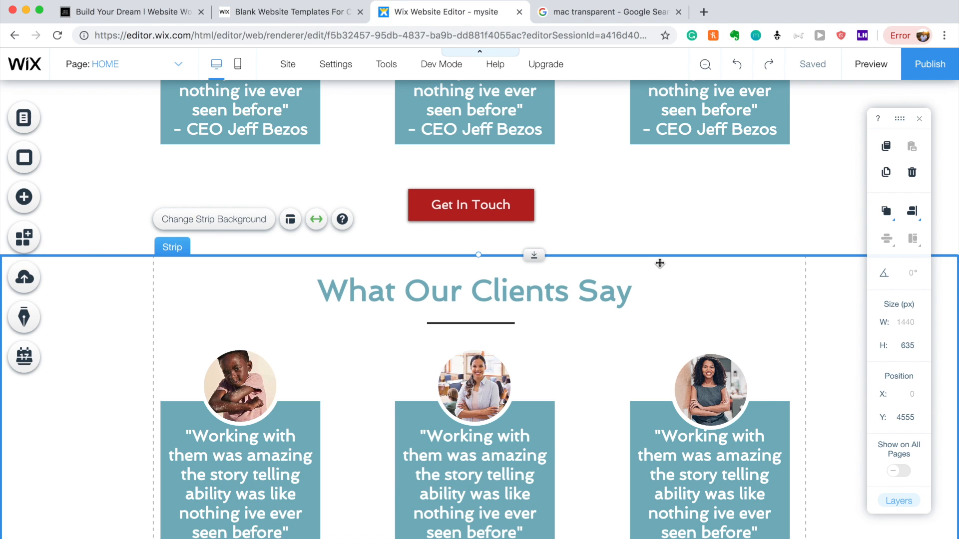
Rename the What Our Clients Say heading to 'Our Story'.
double_click(542, 308)
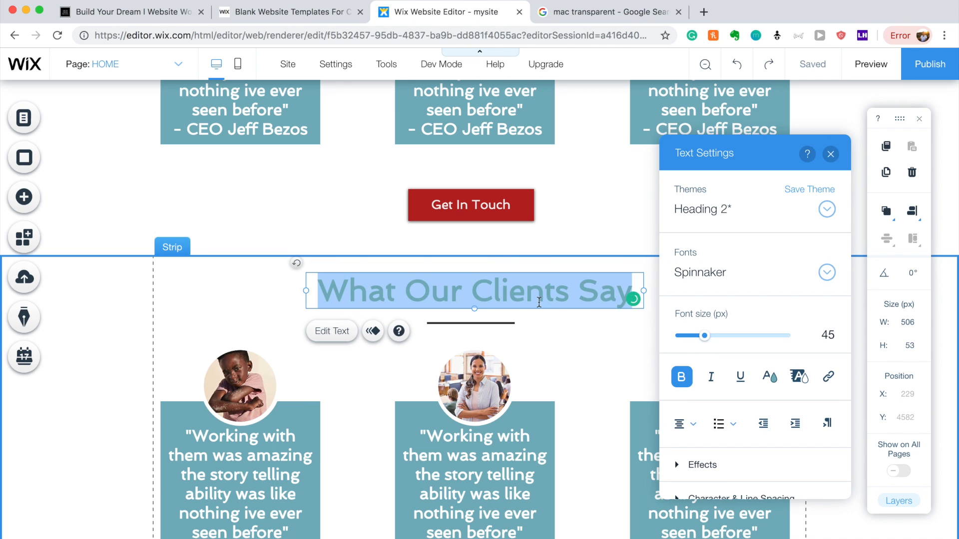
type("Our Story")
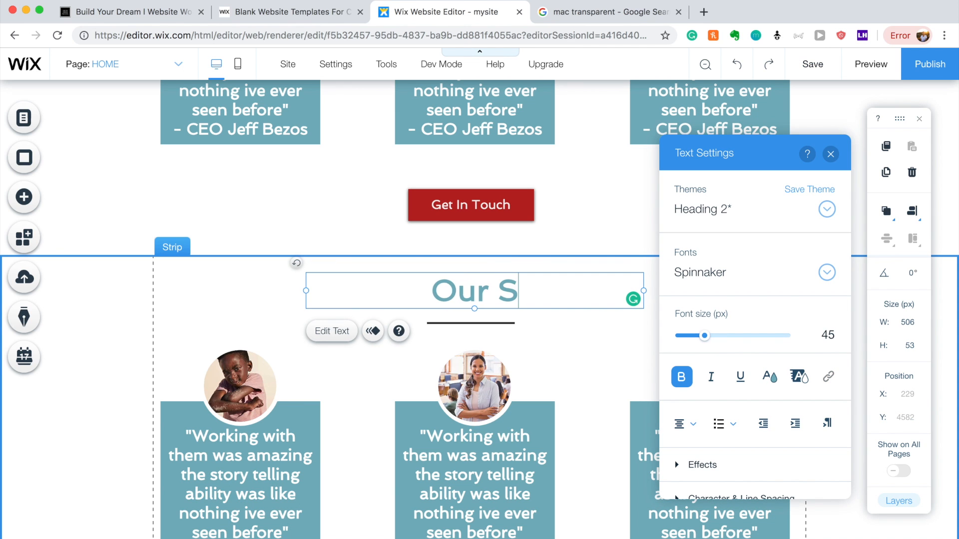
left_click(573, 351)
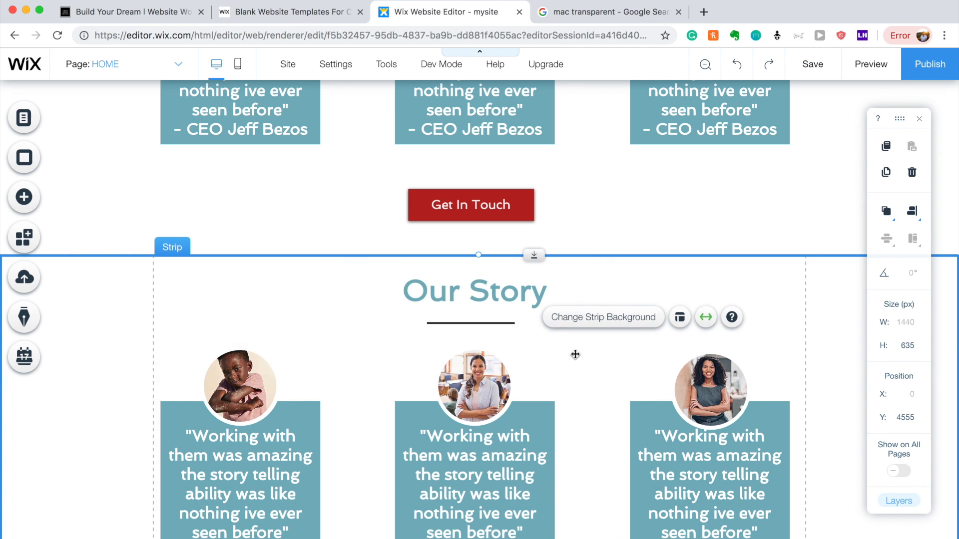
scroll(574, 355, "up", 6)
scroll(574, 358, "up", 4)
scroll(573, 355, "down", 10)
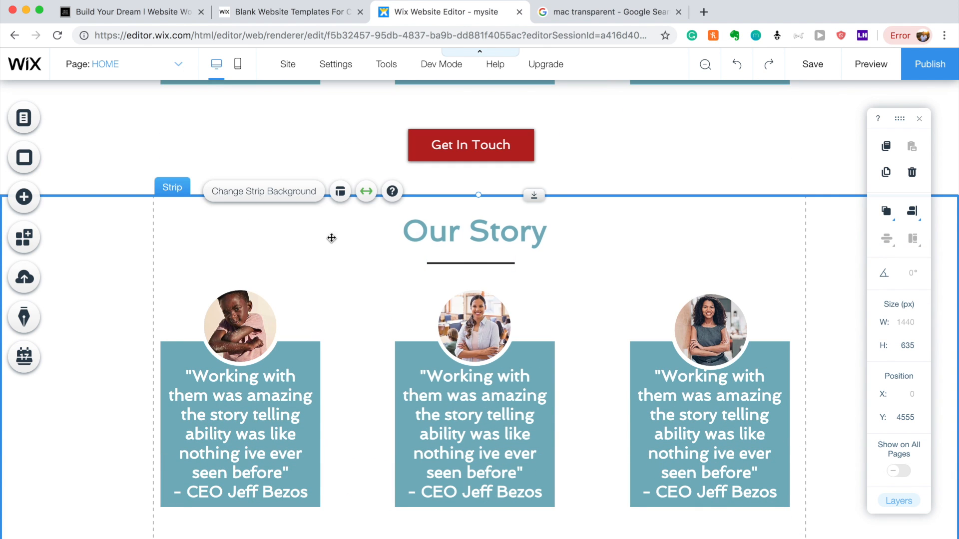
Give the strip a teal background colour.
left_click(286, 190)
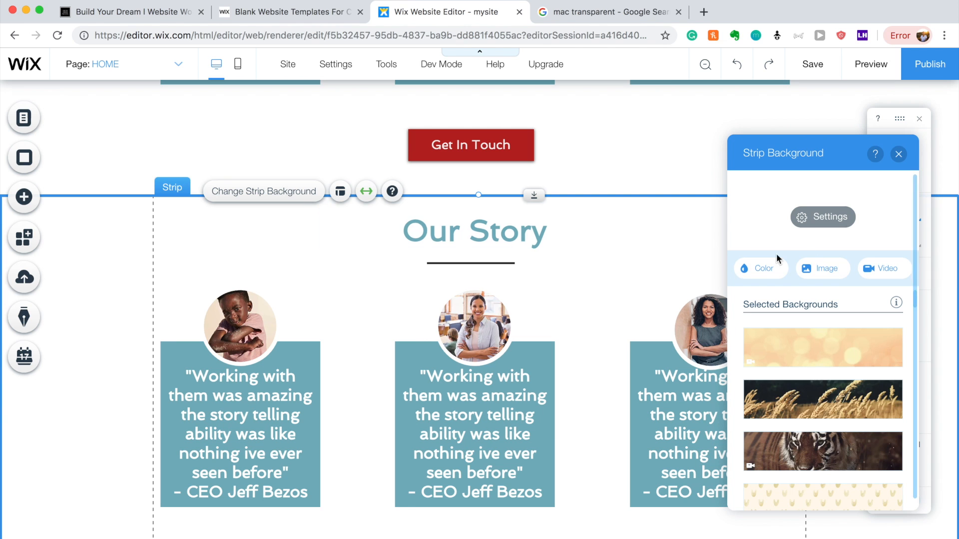
left_click(755, 268)
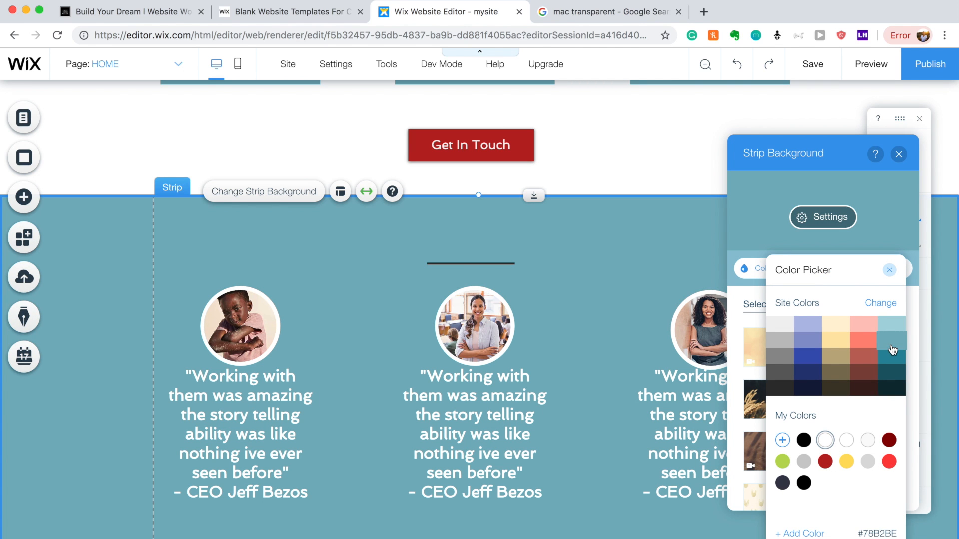
left_click(891, 345)
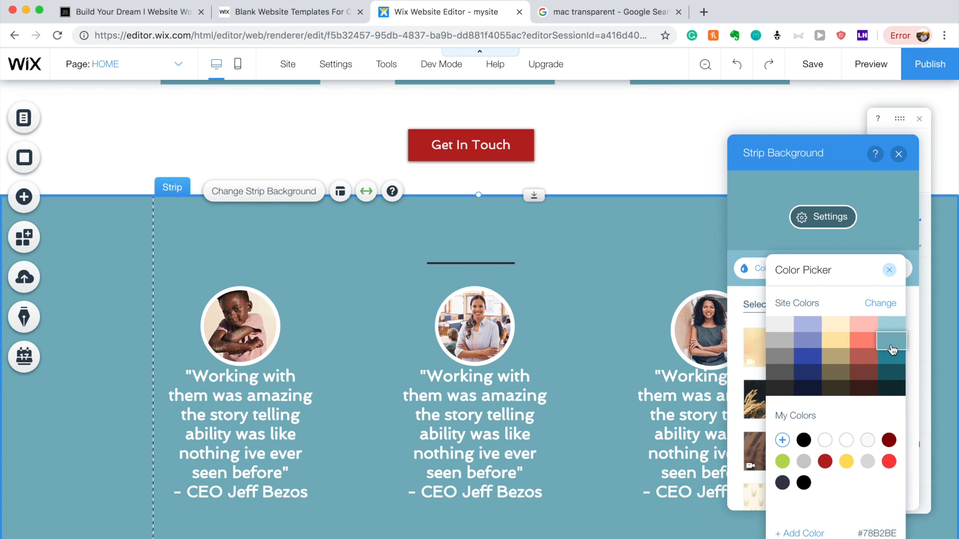
left_click(679, 301)
Delete the middle and left testimonials.
left_click(484, 340)
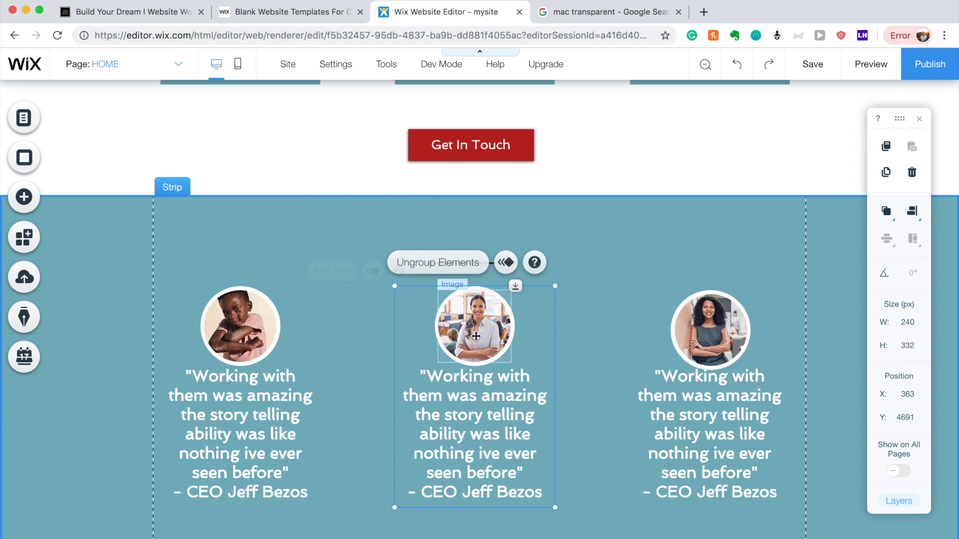
key("Delete")
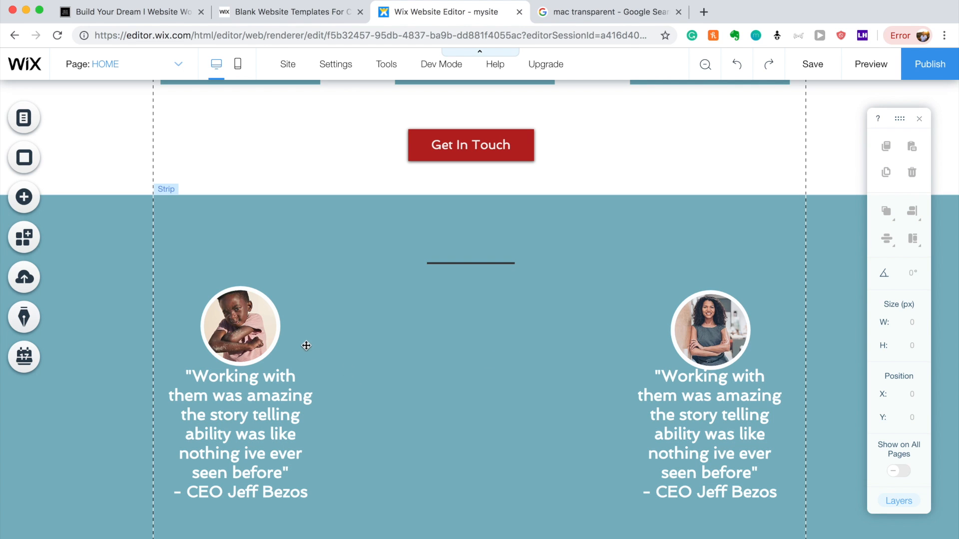
mouse_move(306, 345)
left_mouse_down()
mouse_move(319, 344)
mouse_move(317, 329)
left_mouse_up()
left_click(322, 328)
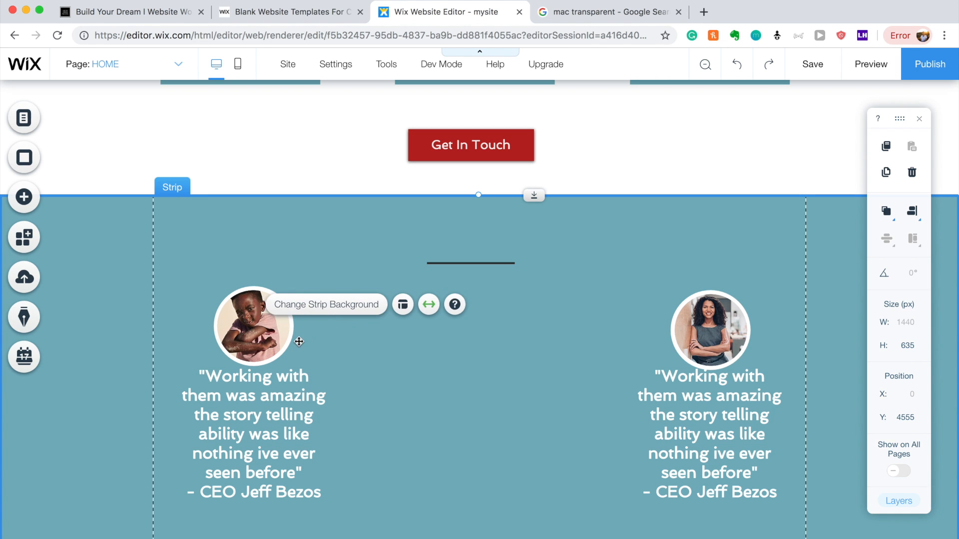
left_click(267, 409)
key("Delete")
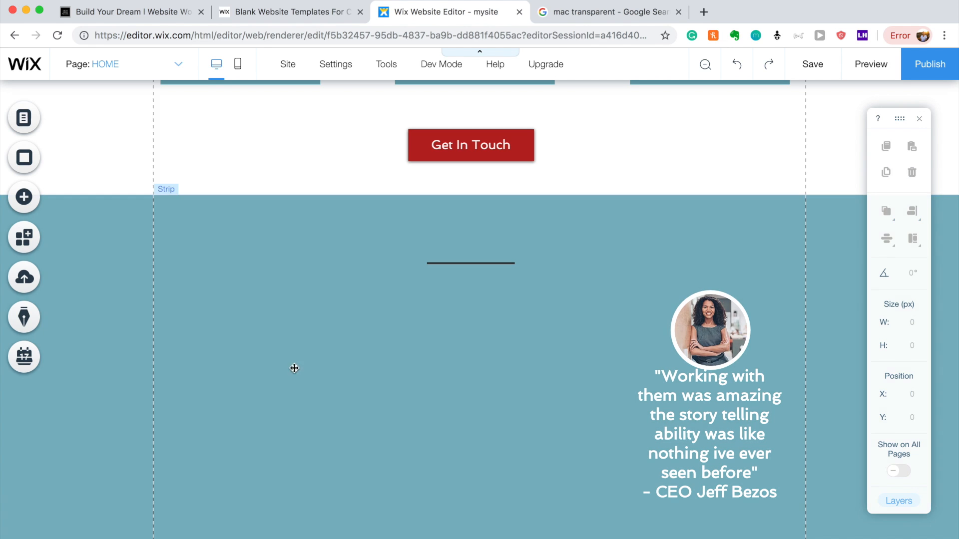
Make the Our Story heading text white.
left_click(302, 331)
double_click(475, 233)
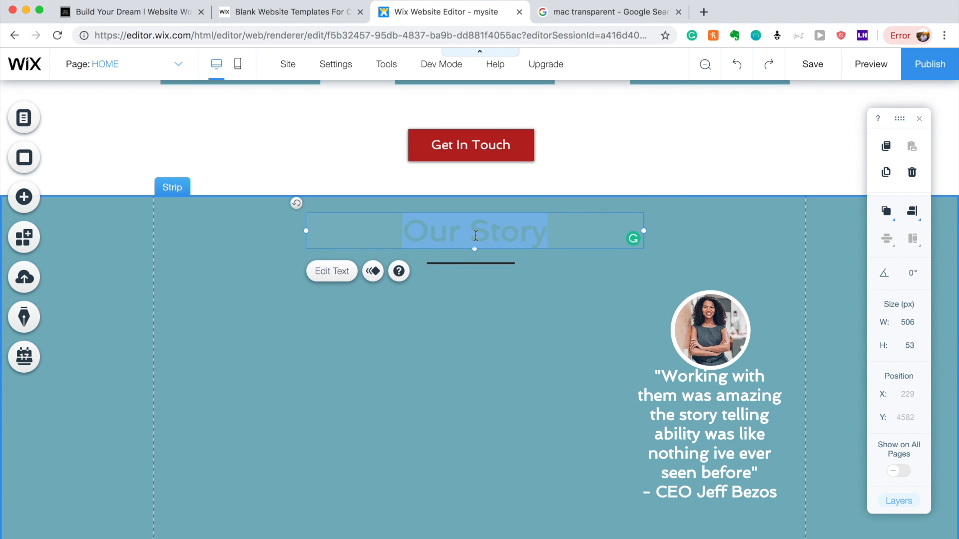
left_click(768, 375)
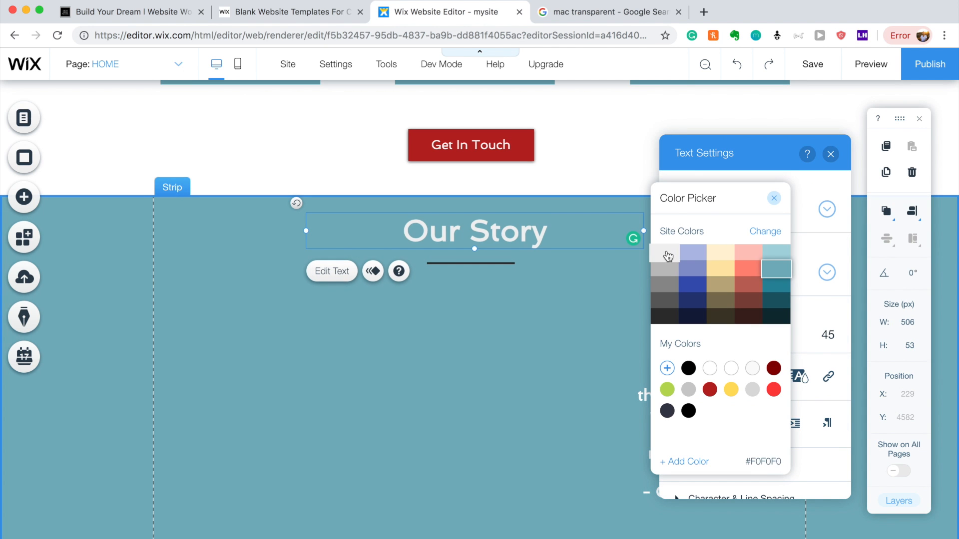
left_click(709, 370)
left_click(575, 404)
left_click(583, 401)
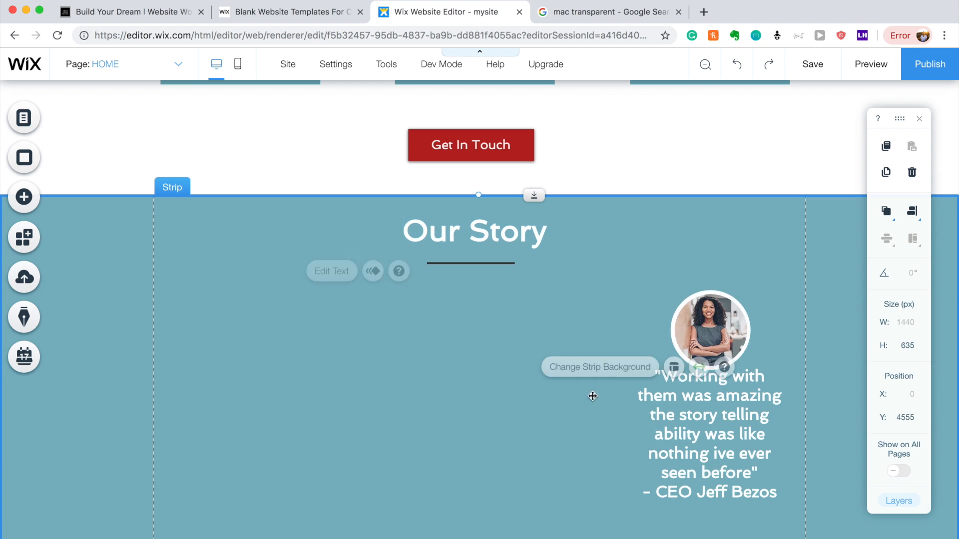
Delete the remaining right testimonial.
left_click(763, 304)
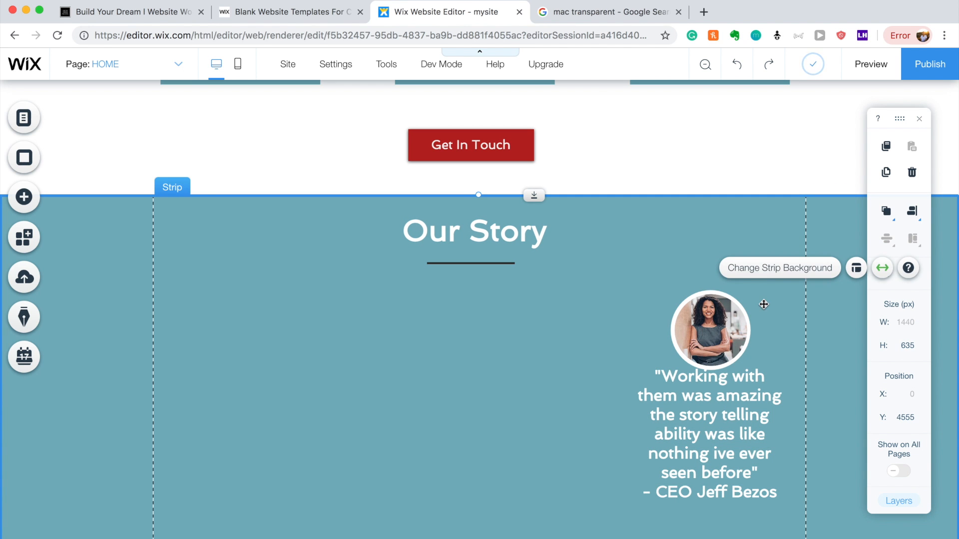
left_click(757, 316)
left_click(713, 330)
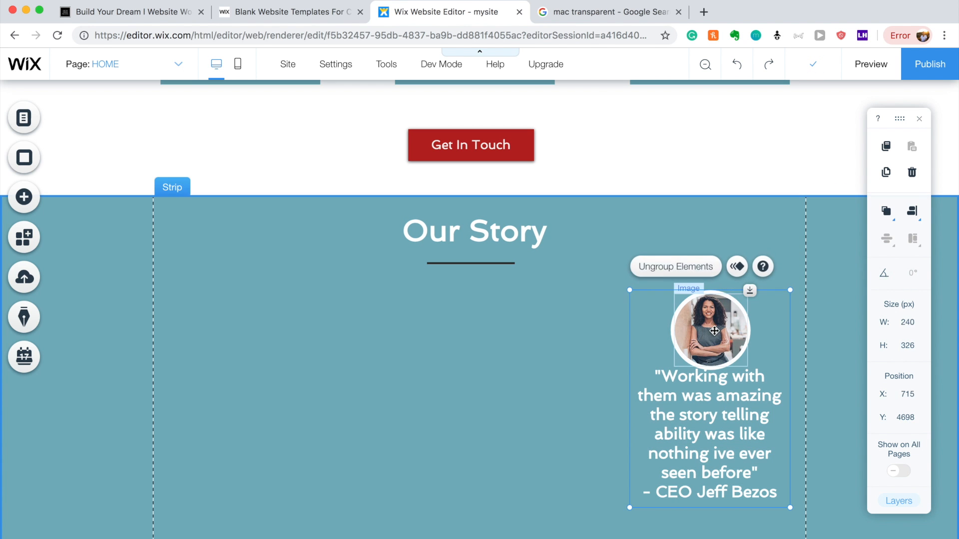
left_click(666, 332)
left_click(660, 335)
key("Delete")
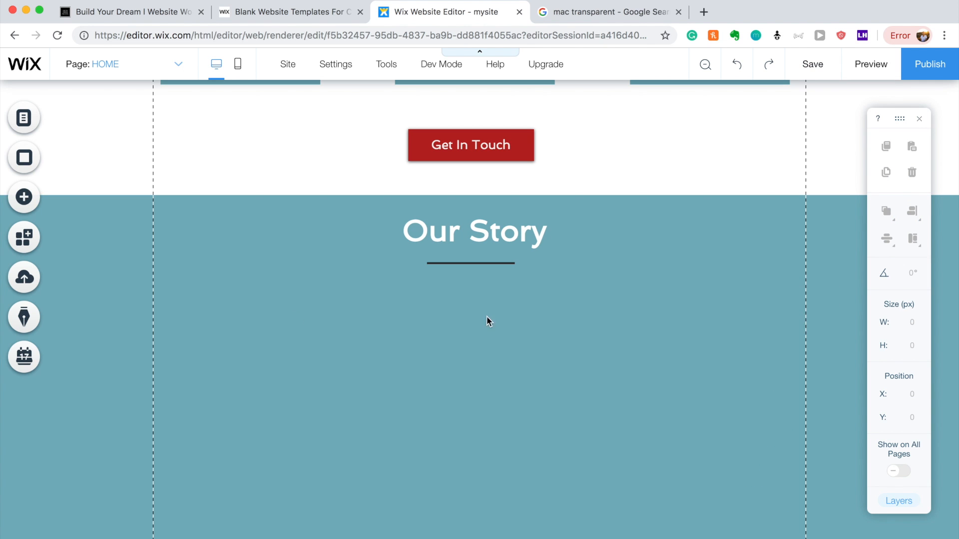
Add a grey box to the Our Story strip and place it at the strip's left edge.
left_click(23, 195)
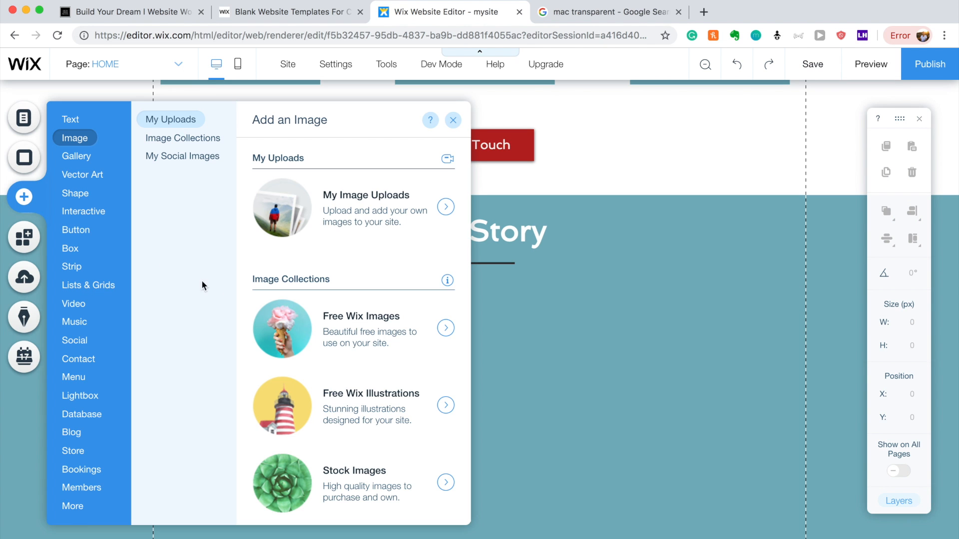
left_click(75, 229)
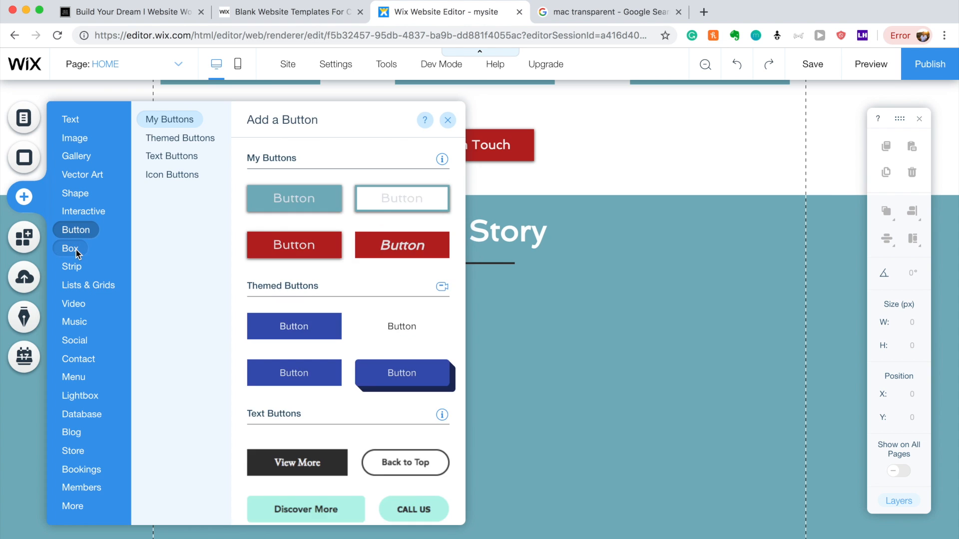
left_click(313, 214)
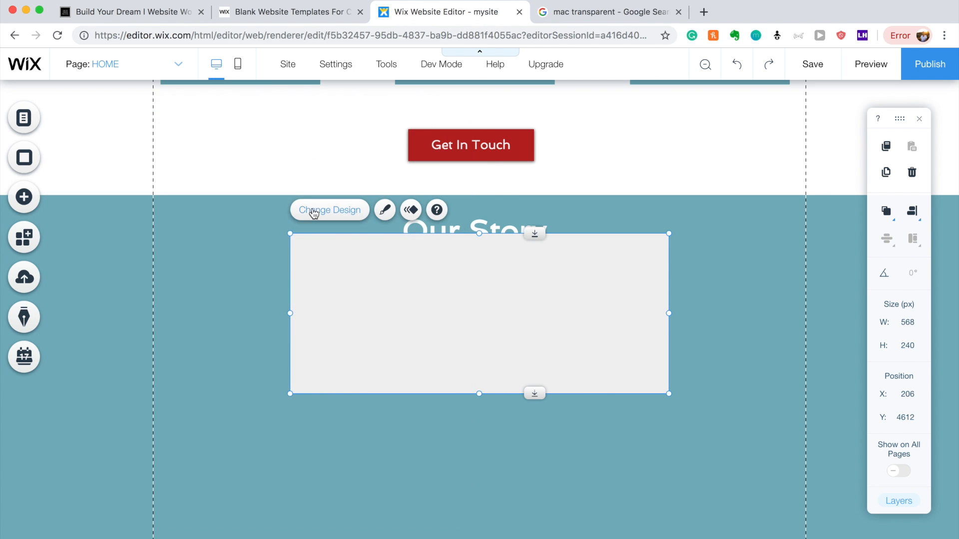
left_click_drag(449, 323, 146, 288)
left_click_drag(177, 357, 172, 493)
left_click_drag(232, 383, 302, 413)
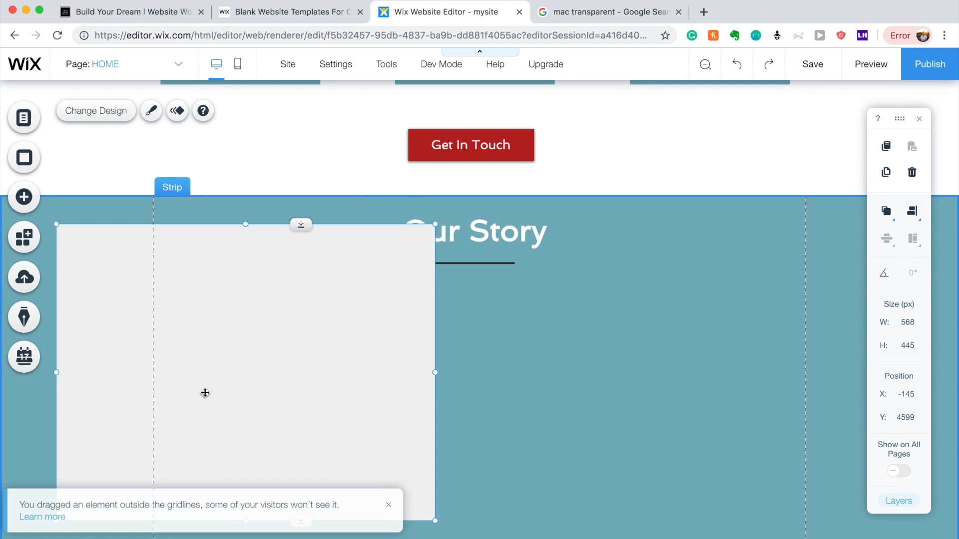
left_click_drag(58, 224, 185, 263)
mouse_move(282, 342)
left_mouse_down()
mouse_move(269, 336)
mouse_move(279, 336)
left_mouse_up()
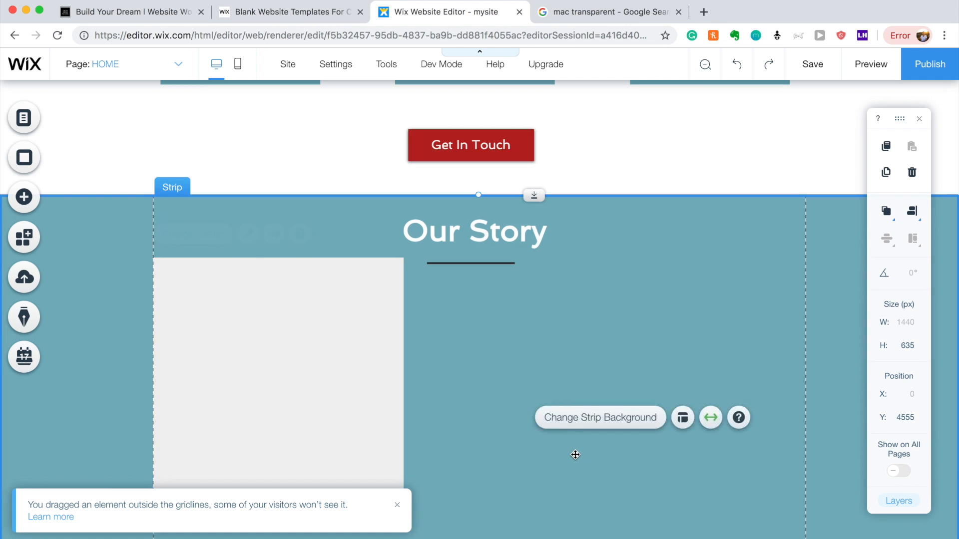
Resize the grey box to 332 × 327 px and nudge it slightly right.
scroll(573, 454, "down", 2)
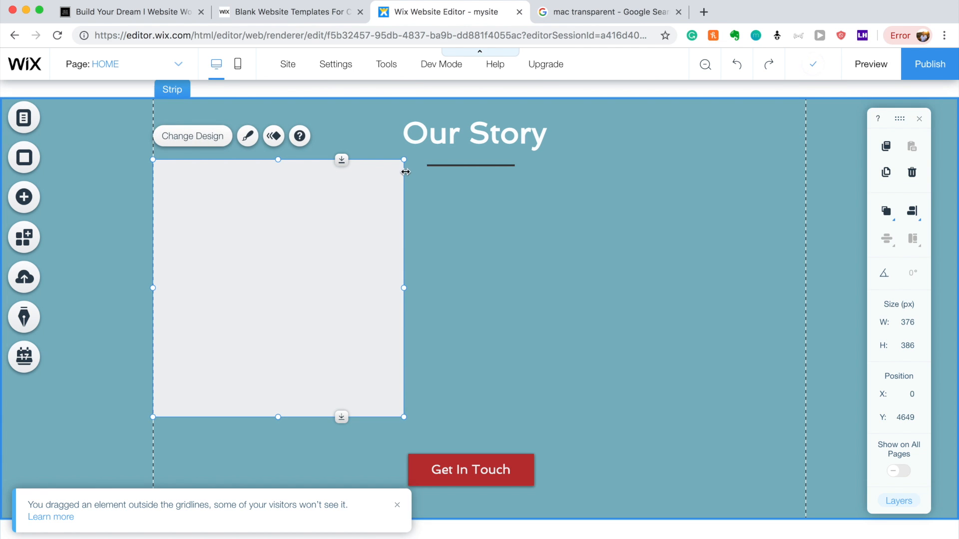
left_click_drag(405, 160, 386, 199)
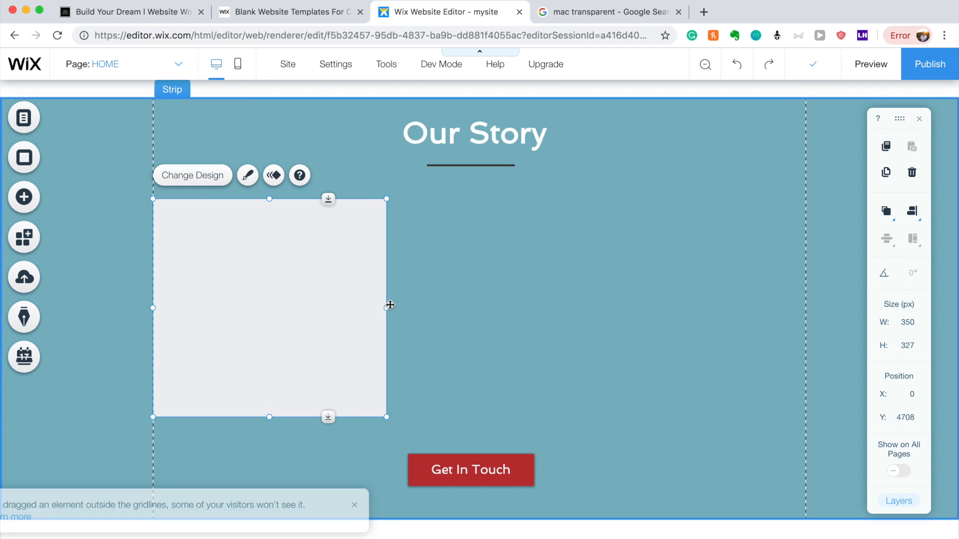
left_click_drag(388, 308, 373, 306)
left_click_drag(317, 299, 325, 292)
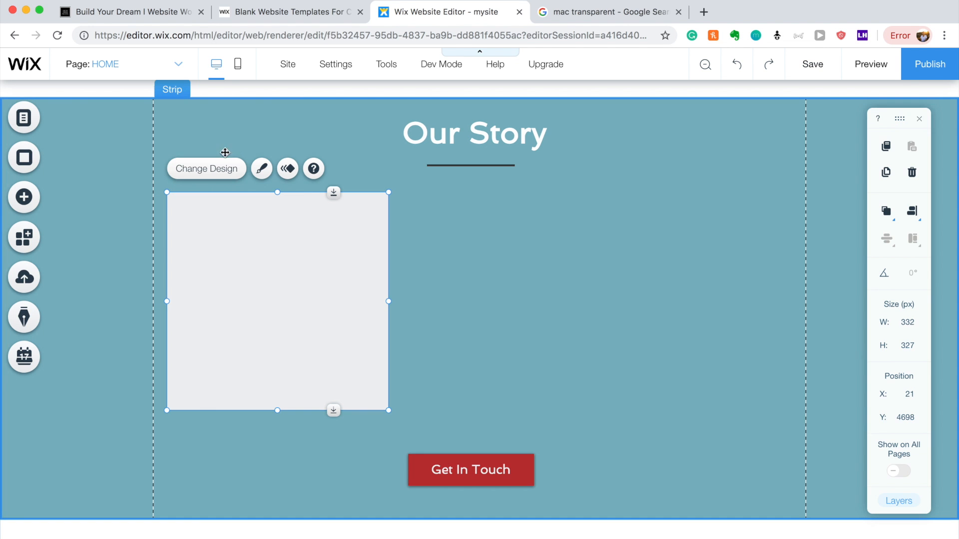
Preview other box designs, then keep the plain light grey box.
left_click(219, 168)
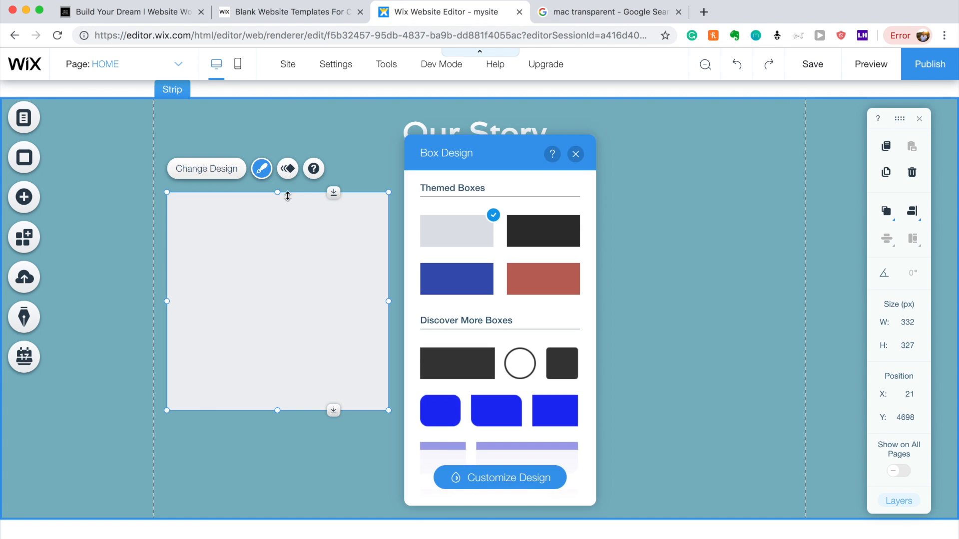
left_click(574, 152)
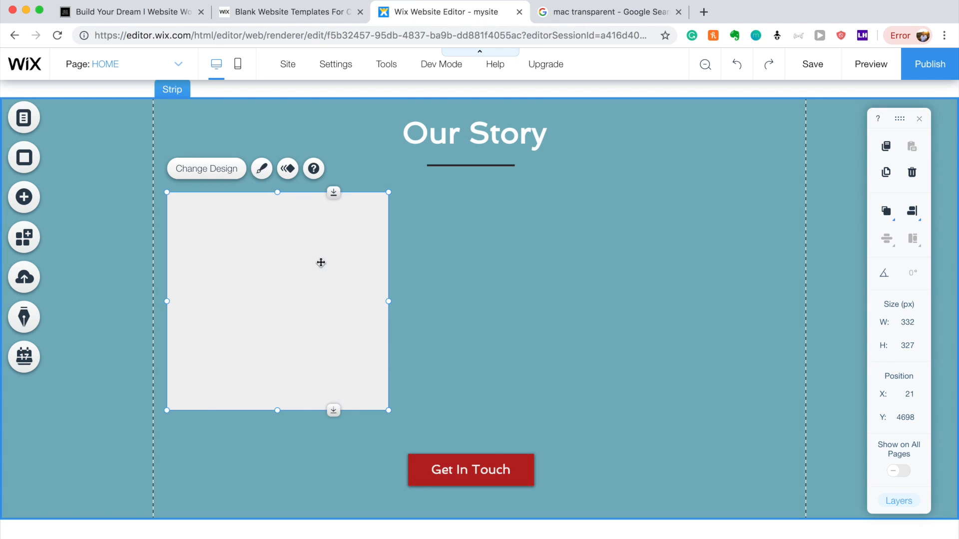
left_click(261, 168)
scroll(529, 390, "down", 10)
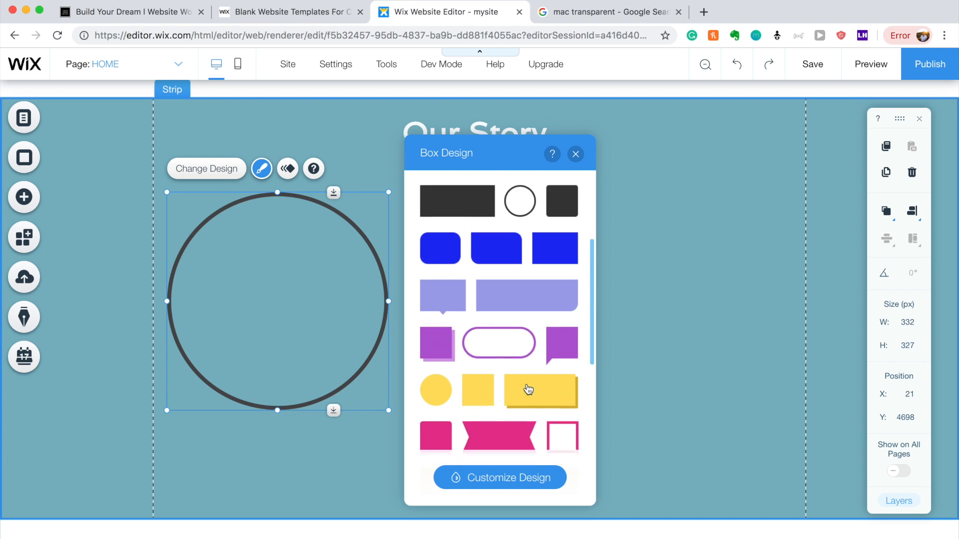
scroll(528, 389, "up", 10)
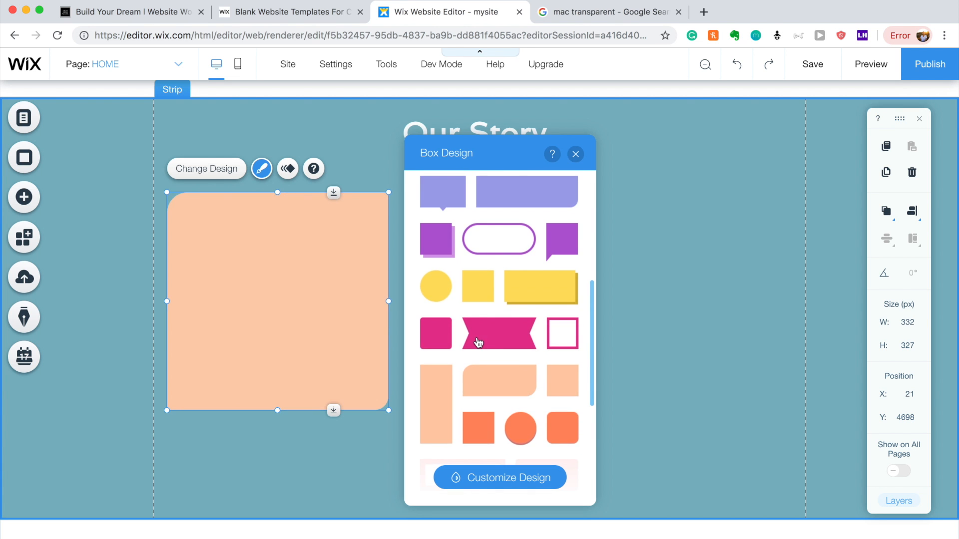
left_click(576, 154)
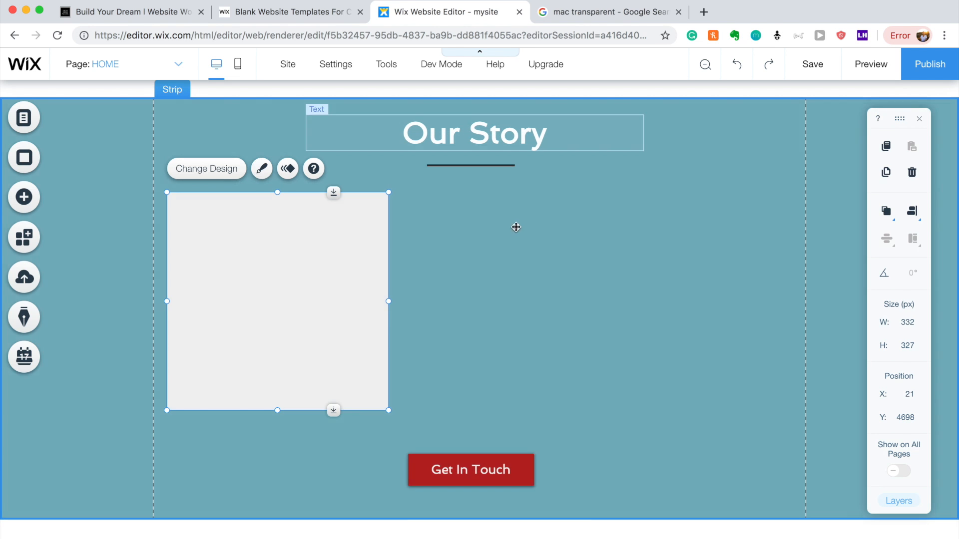
left_click(512, 247)
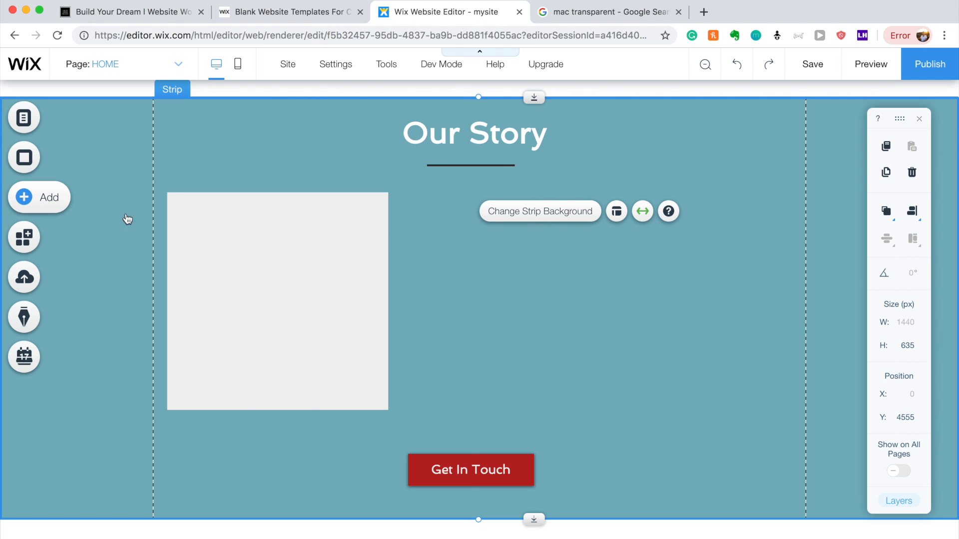
left_click(73, 210)
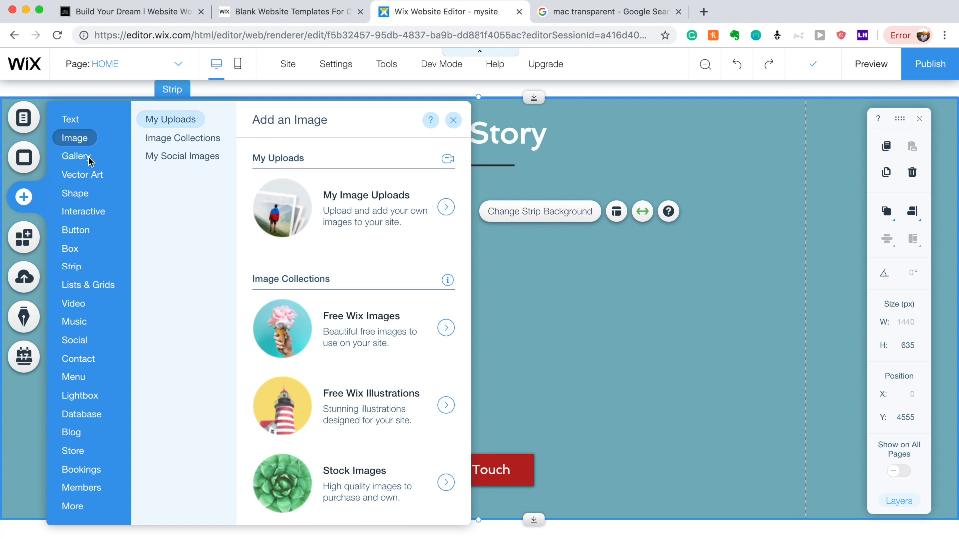
Add the Man with Flower in Mouth stock photo from Media from Wix to the page.
left_click(316, 214)
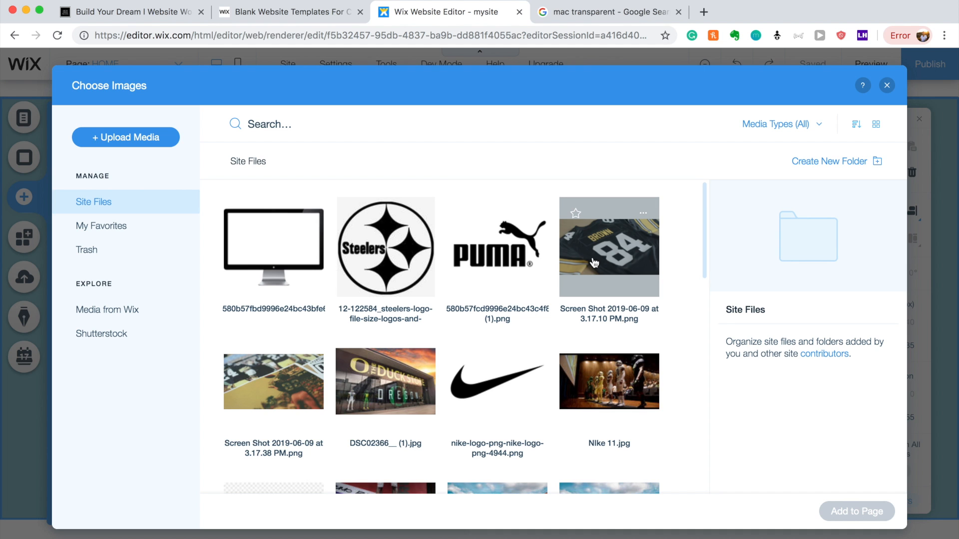
scroll(594, 262, "down", 3)
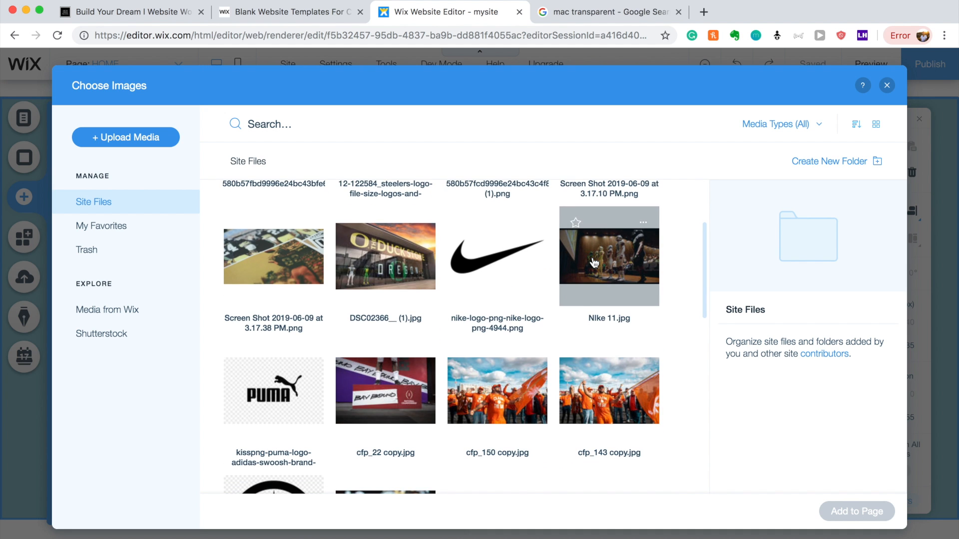
scroll(593, 263, "down", 5)
scroll(592, 261, "down", 7)
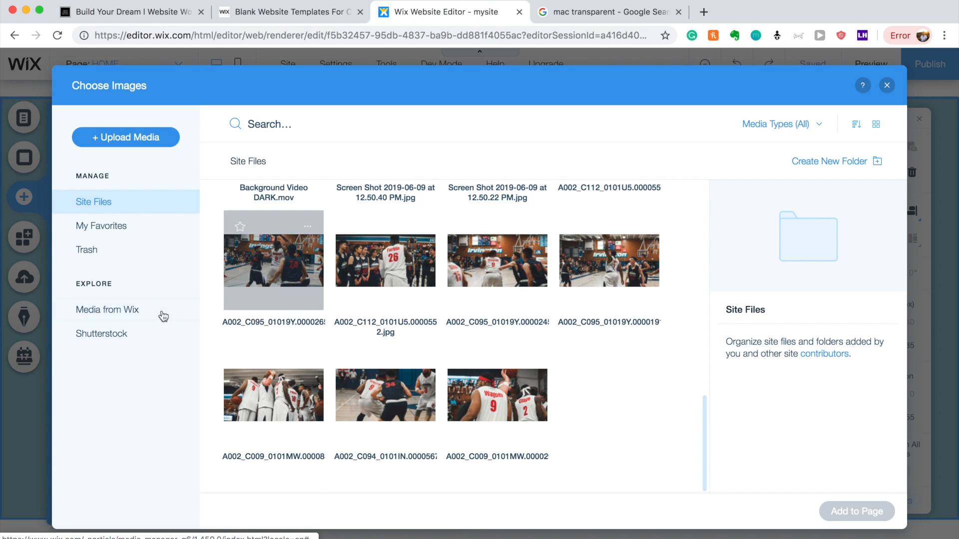
left_click(130, 310)
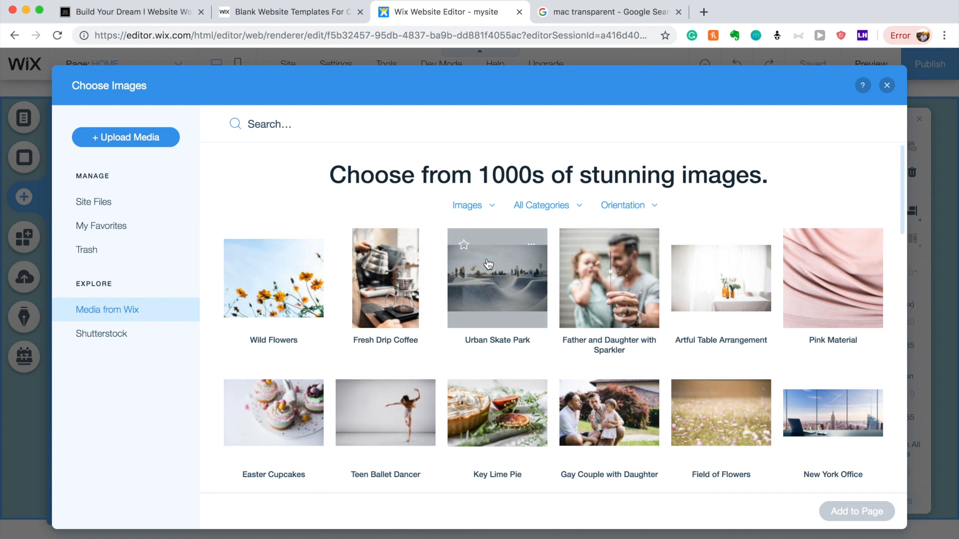
scroll(629, 263, "down", 1)
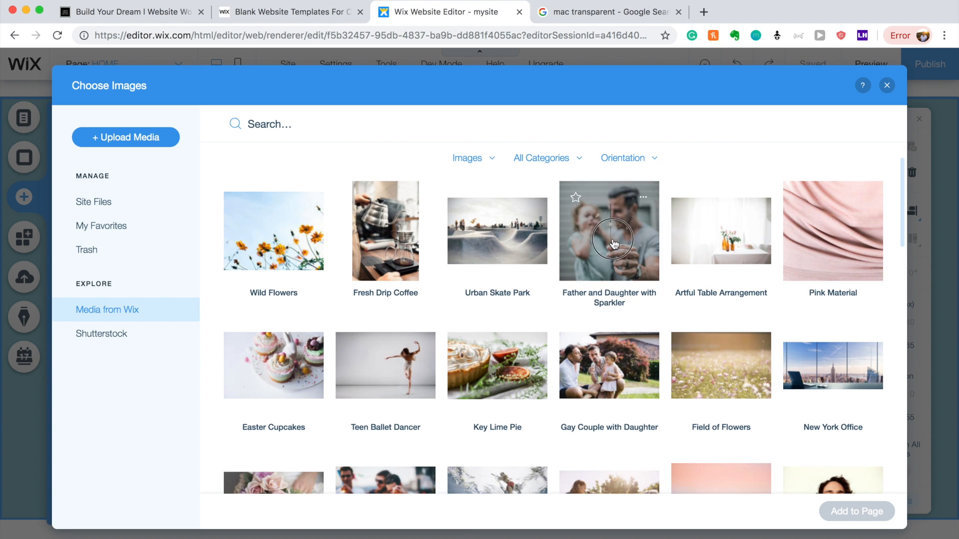
left_click(614, 243)
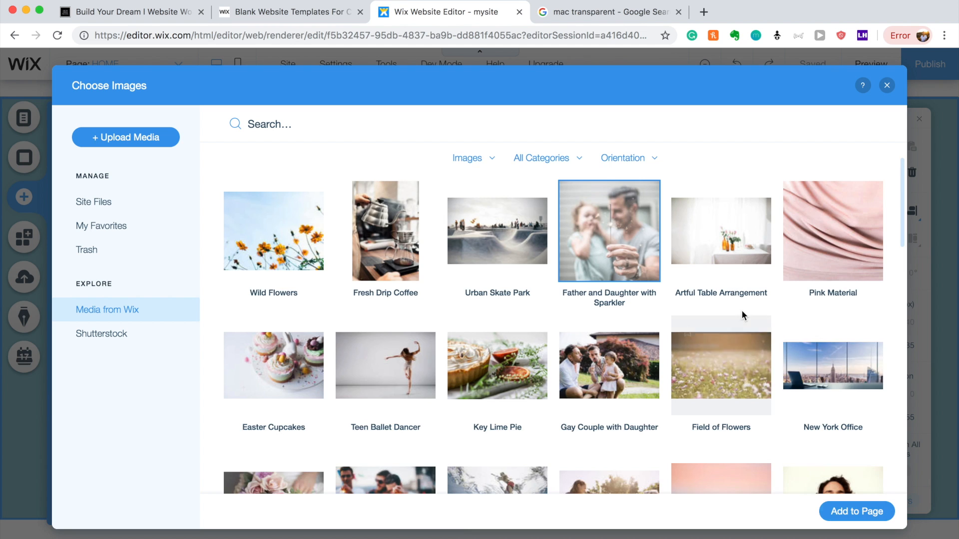
scroll(741, 316, "down", 3)
left_click(826, 357)
left_click(872, 510)
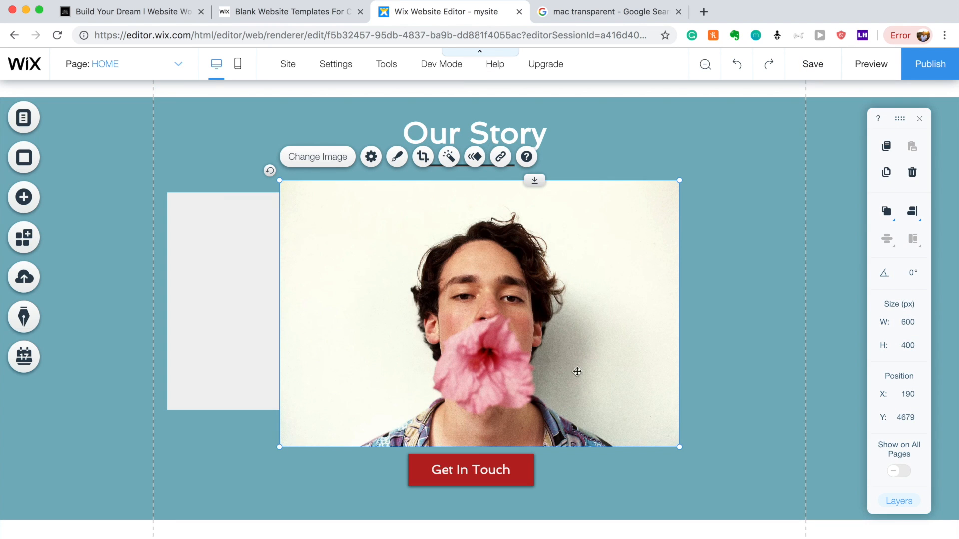
Shrink the photo to about 402 × 268, place it on the box, and enlarge the box around it.
left_click_drag(679, 448, 502, 428)
left_click_drag(395, 313, 381, 315)
left_click(344, 403)
left_click_drag(389, 411, 448, 413)
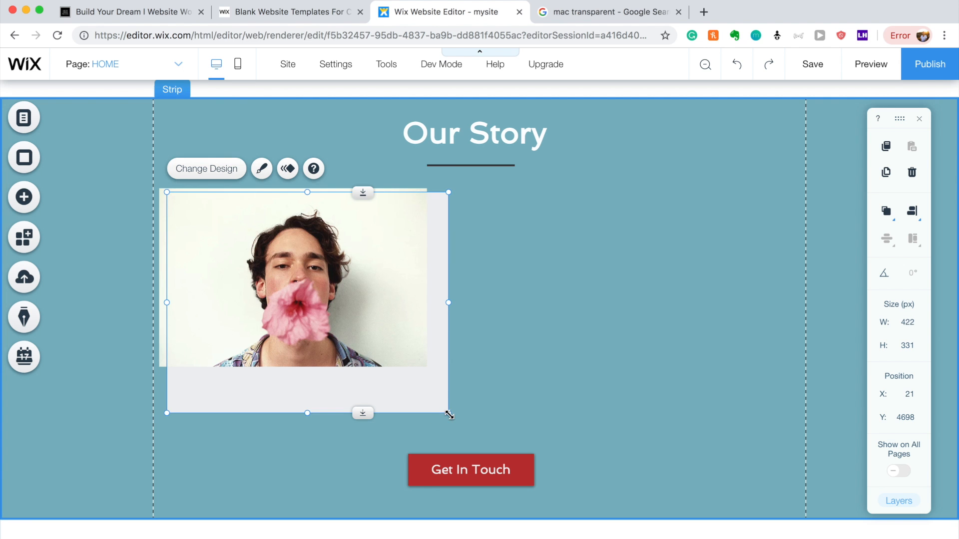
left_click_drag(307, 413, 310, 385)
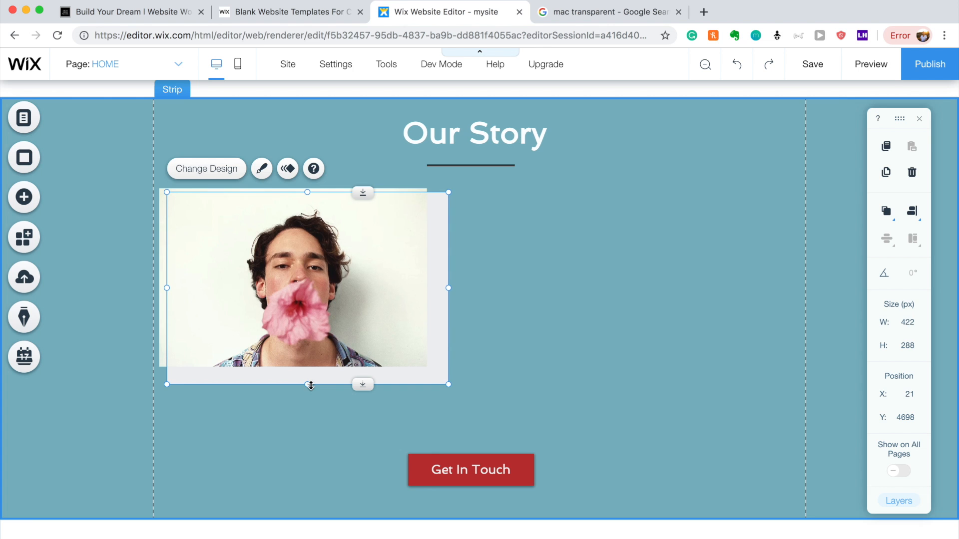
Try blue, white and dark teal fill colours on the box behind the photo.
right_click(436, 266)
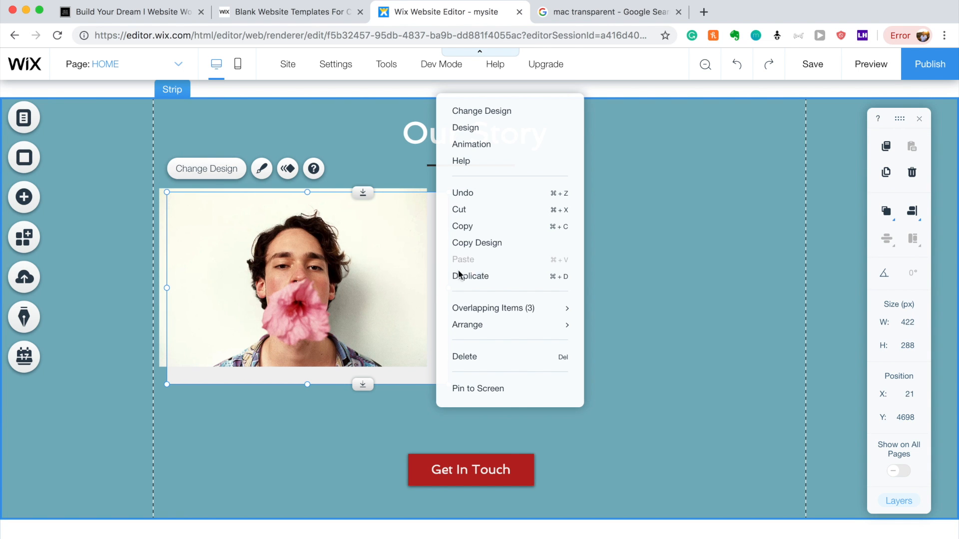
left_click(402, 307)
left_click(439, 261)
left_click(228, 173)
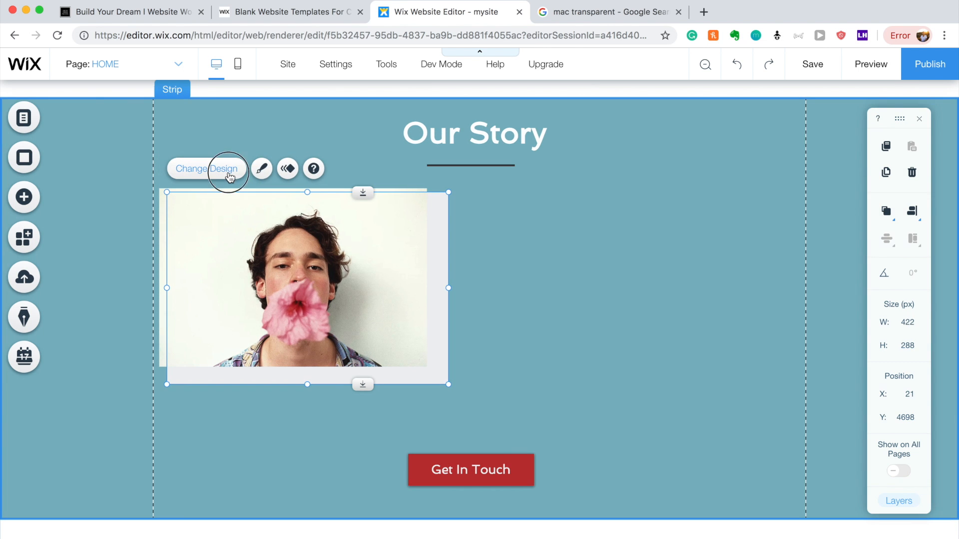
left_click(531, 473)
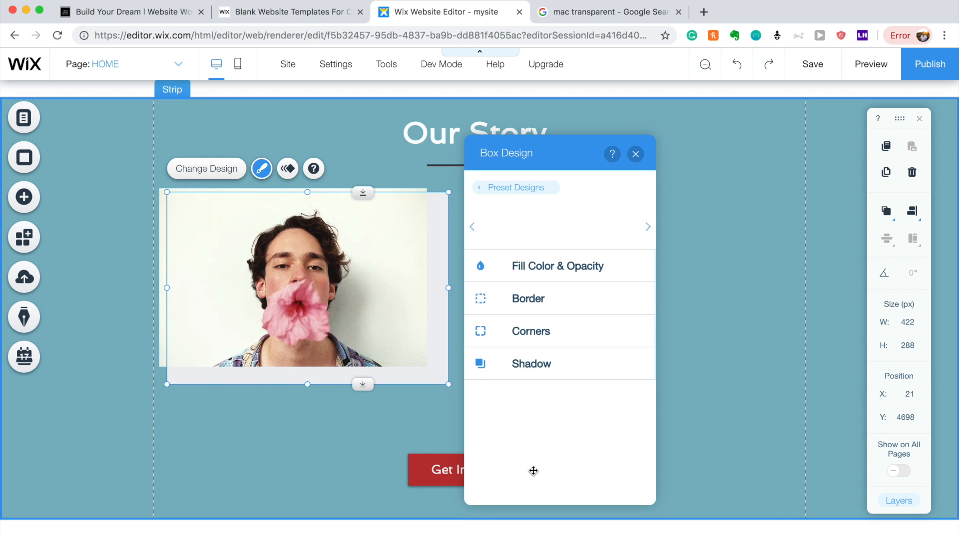
left_click(548, 269)
left_click(629, 315)
left_click(498, 285)
left_click(512, 370)
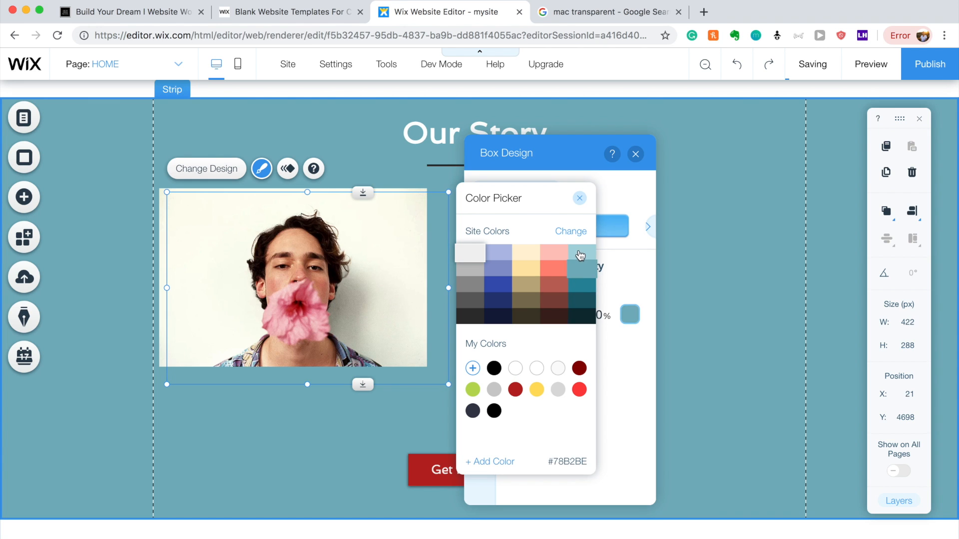
left_click(584, 287)
Apply the light teal #A8D5DE fill to the box.
left_click(584, 257)
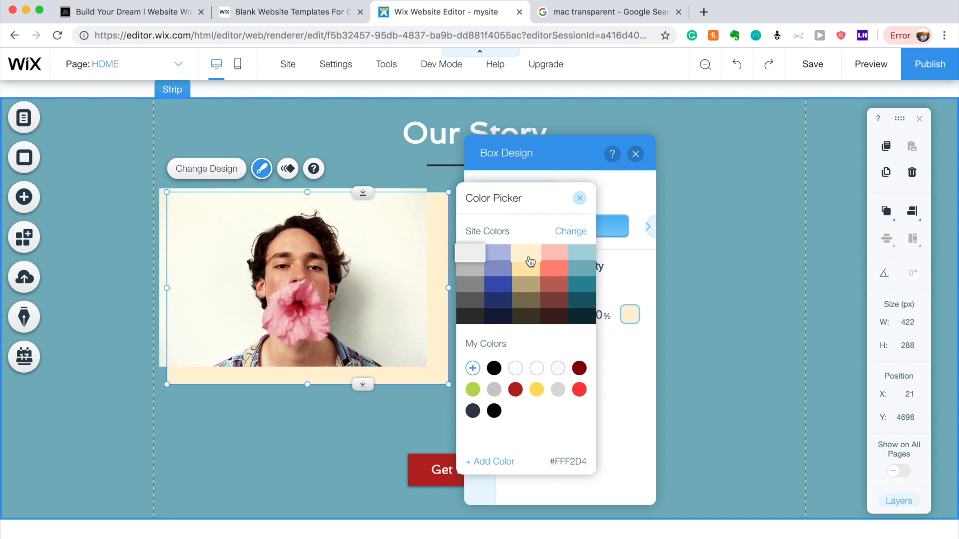
left_click(575, 256)
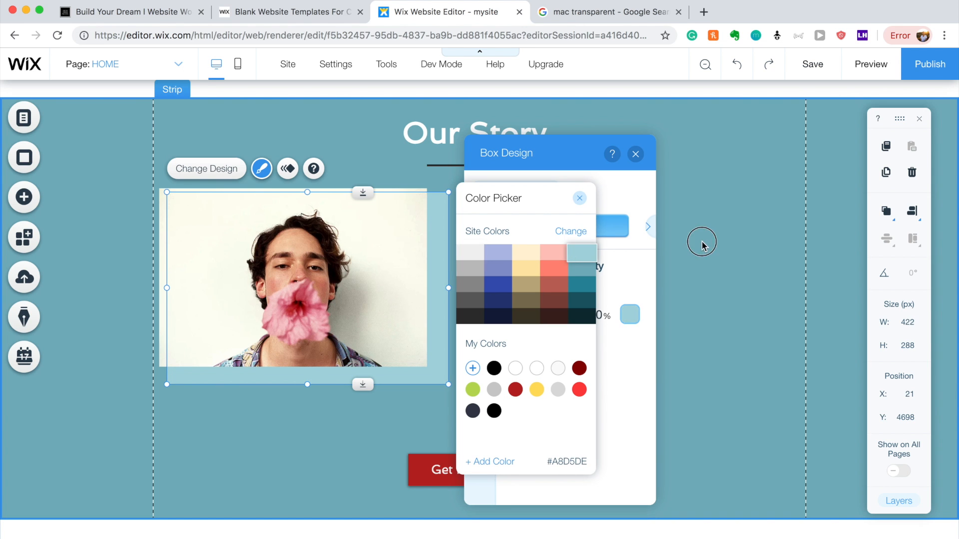
left_click(700, 239)
left_click(720, 243)
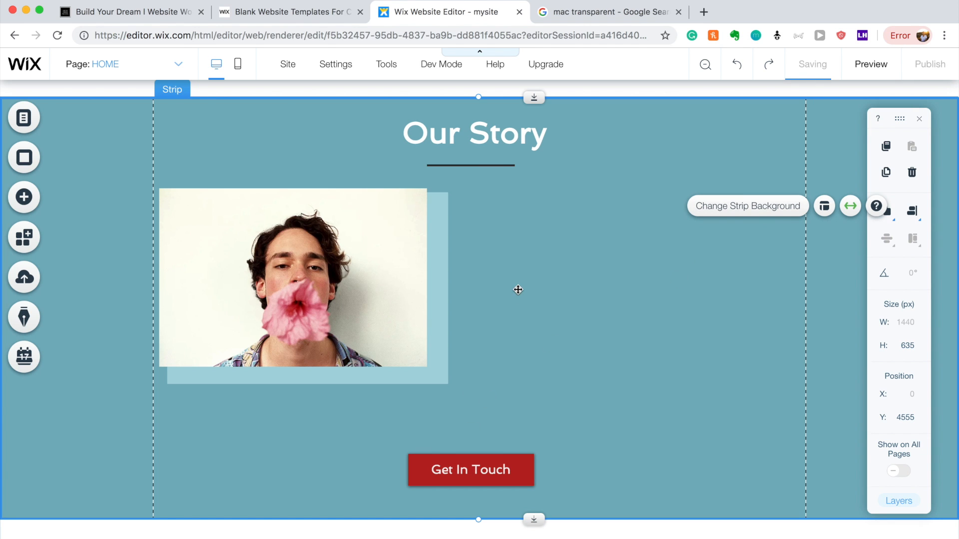
left_click(509, 137)
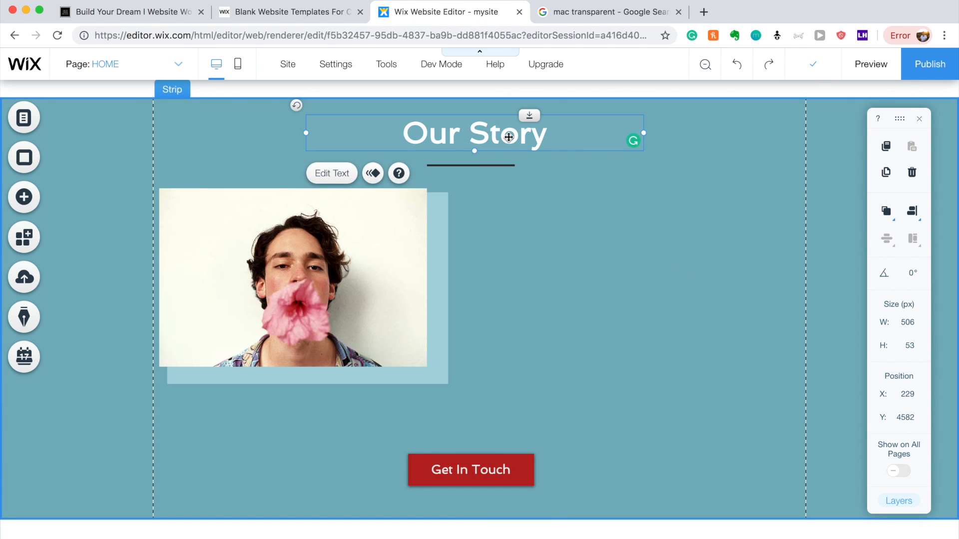
Delete the Get In Touch button and place a copy of the Our Story heading right of the photo.
left_click(479, 472)
key("Delete")
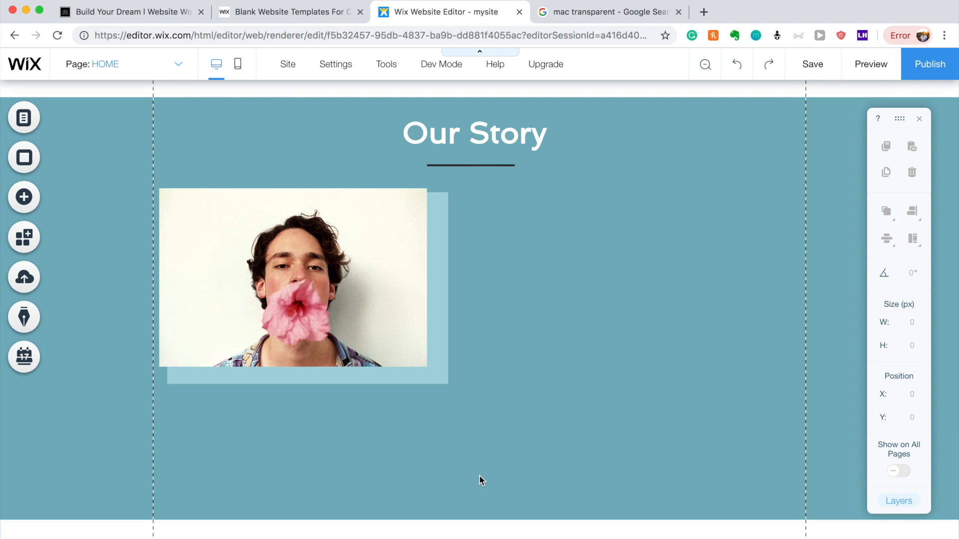
left_click(492, 133)
key("ctrl+d")
left_click_drag(493, 133, 676, 207)
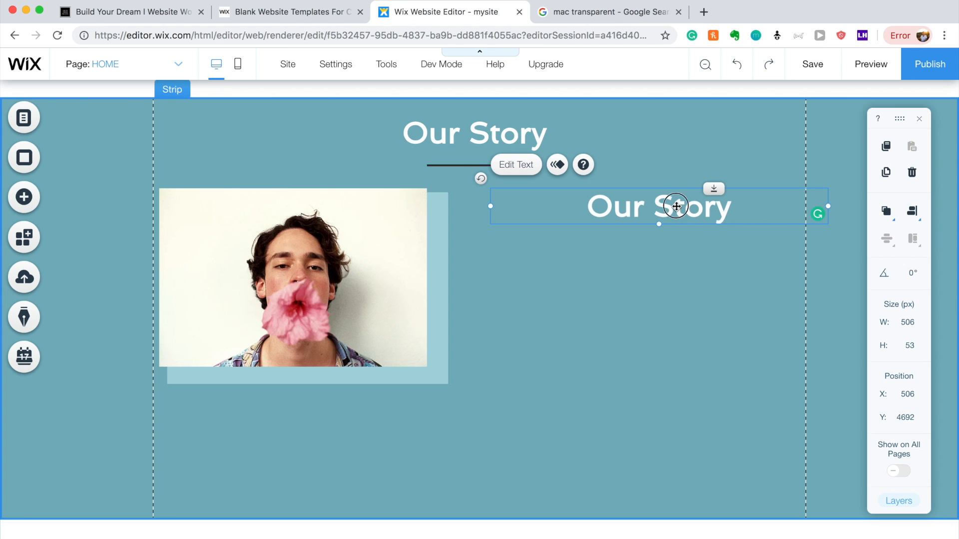
double_click(676, 206)
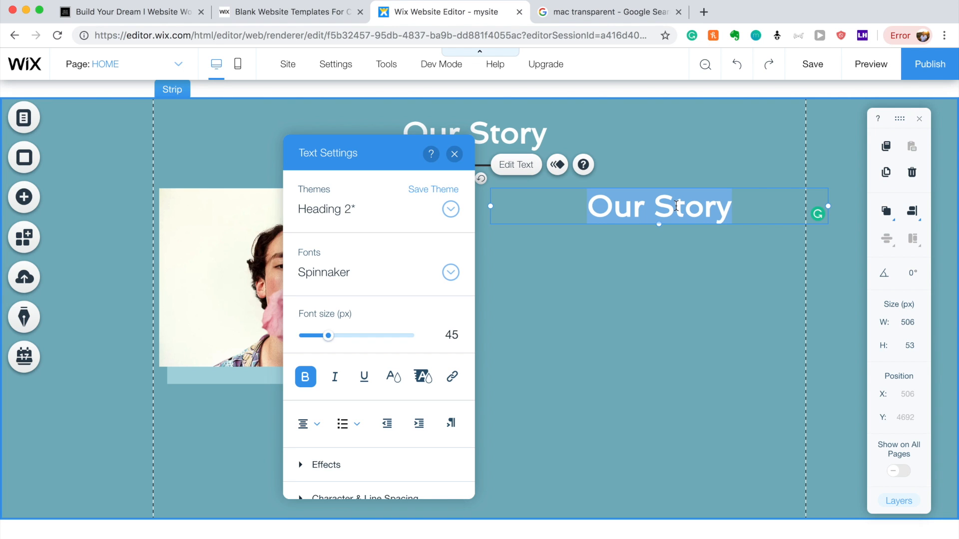
Type the sentence about a passion for story telling blooming like the pictured flower in college.
type("Hi")
key("BackSpace")
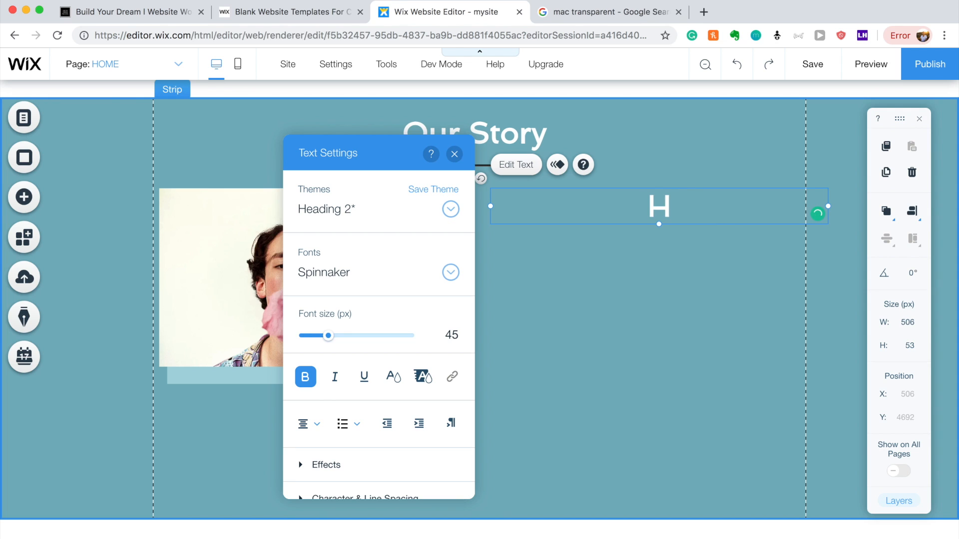
type("y passion for Story tel")
type("i")
key("BackSpace")
key("BackSpace")
key("BackSpace")
key("BackSpace")
type("Telling b")
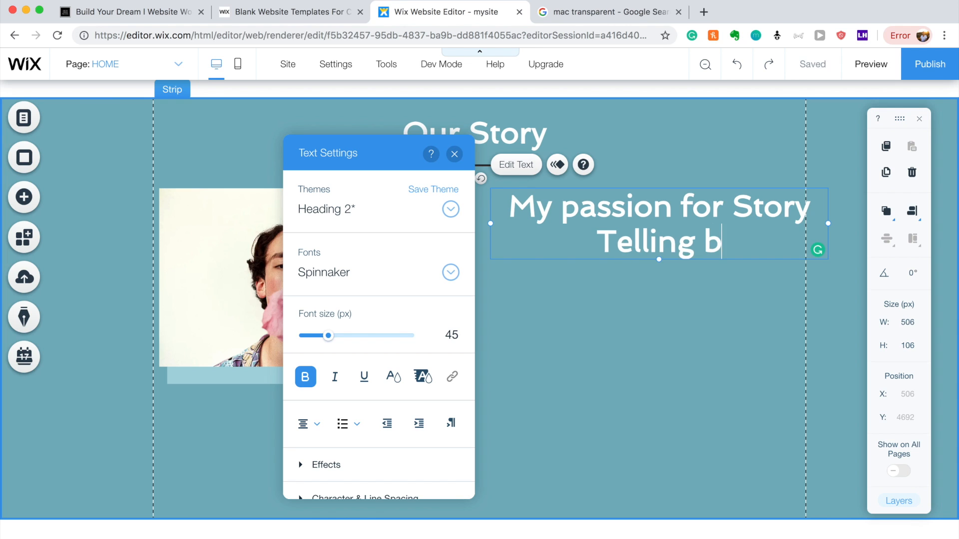
type("loomed like the flower you seee")
key("BackSpace")
type("in the picture to the left when i was in ")
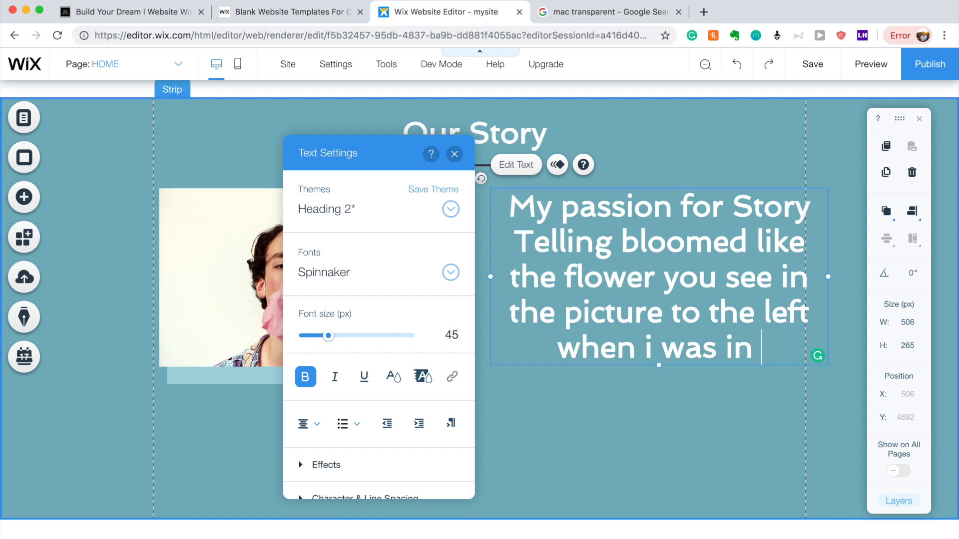
type("college")
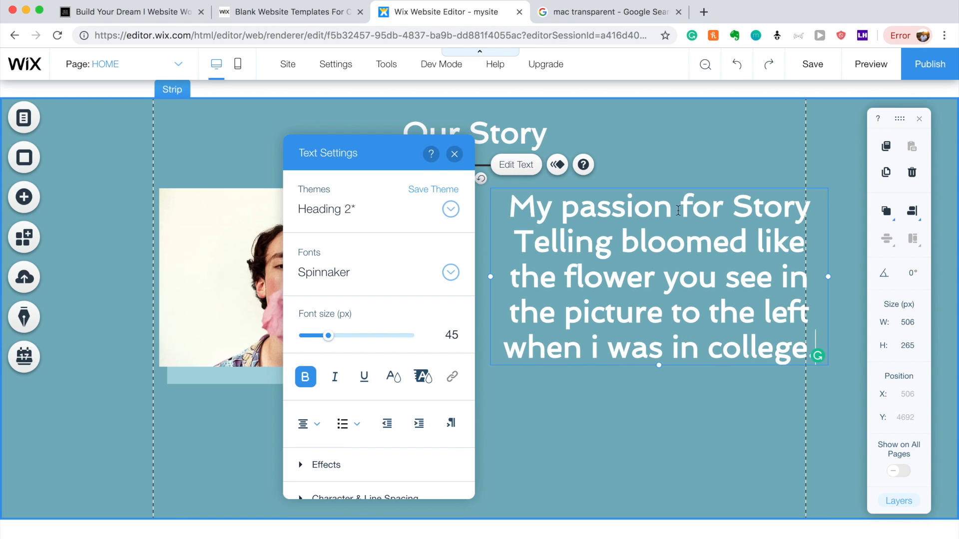
Fix the capitalisation: capital 'I', lowercase 'story' and 'telling'.
mouse_move(601, 367)
left_click(602, 396)
key("BackSpace")
type("s")
key("BackSpace")
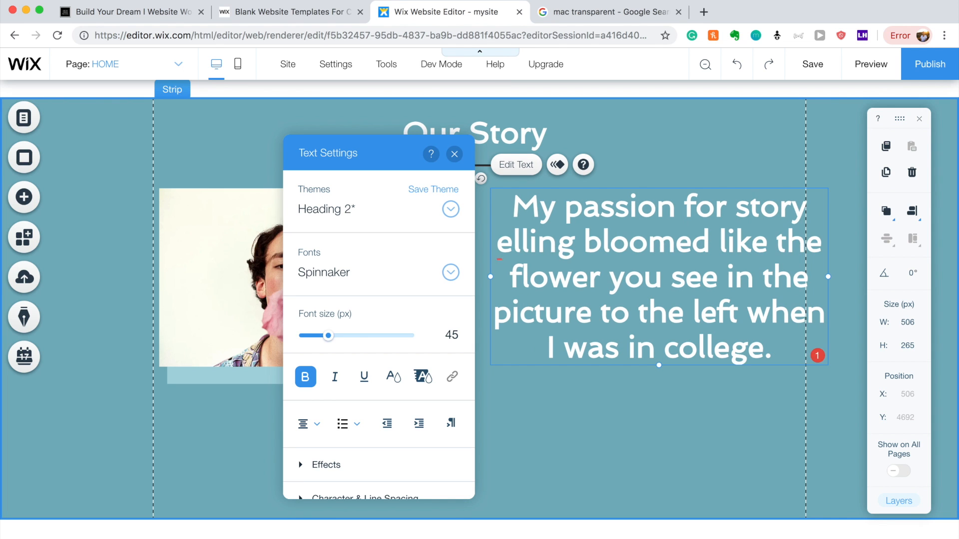
type("t")
left_click(765, 348)
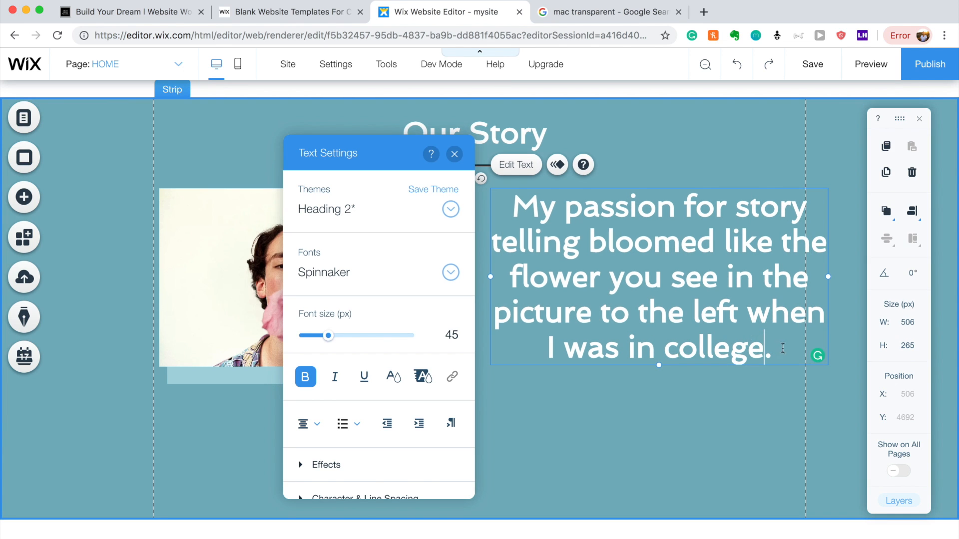
Set the paragraph font size to 24 and correct 'story telling' to 'storytelling'.
left_click_drag(783, 348, 520, 211)
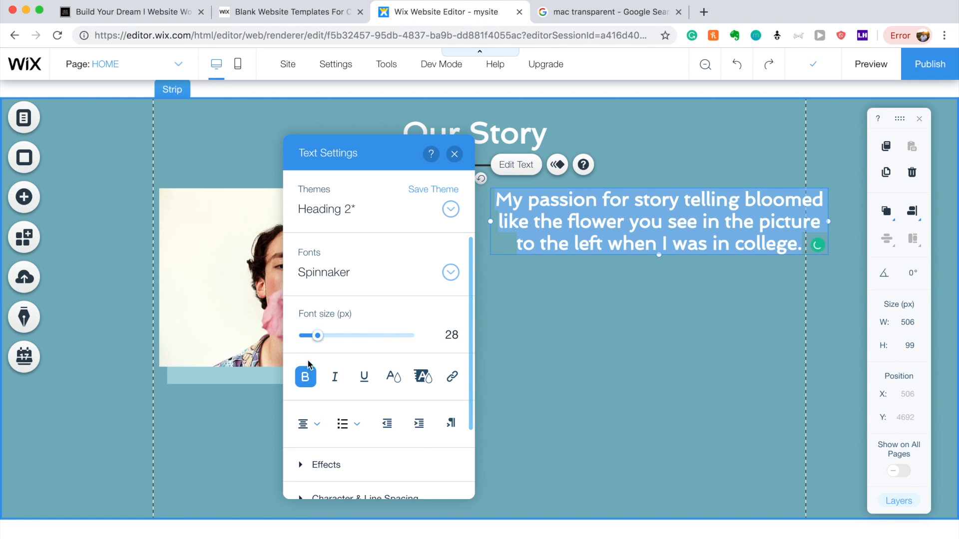
left_click_drag(314, 335, 326, 336)
left_click(317, 336)
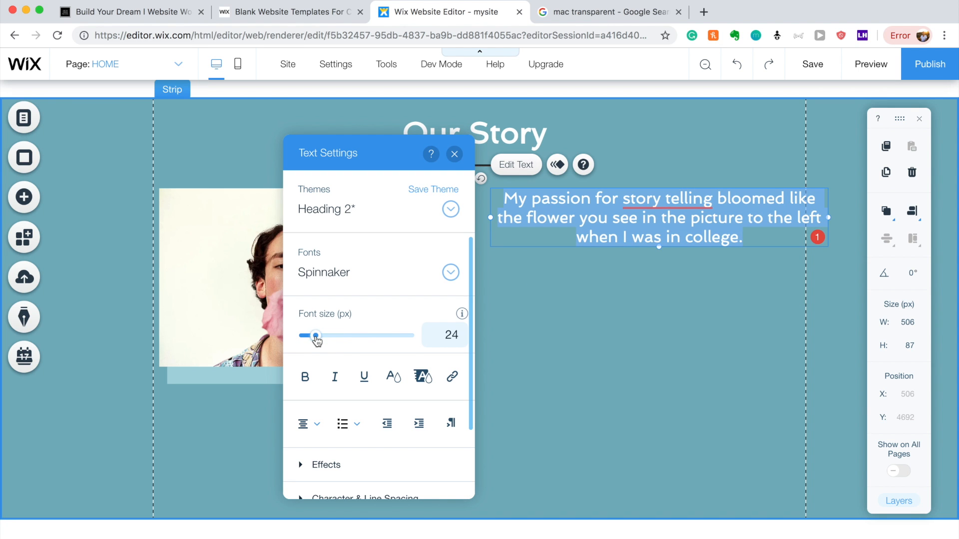
mouse_move(668, 201)
left_click(666, 238)
left_click(741, 231)
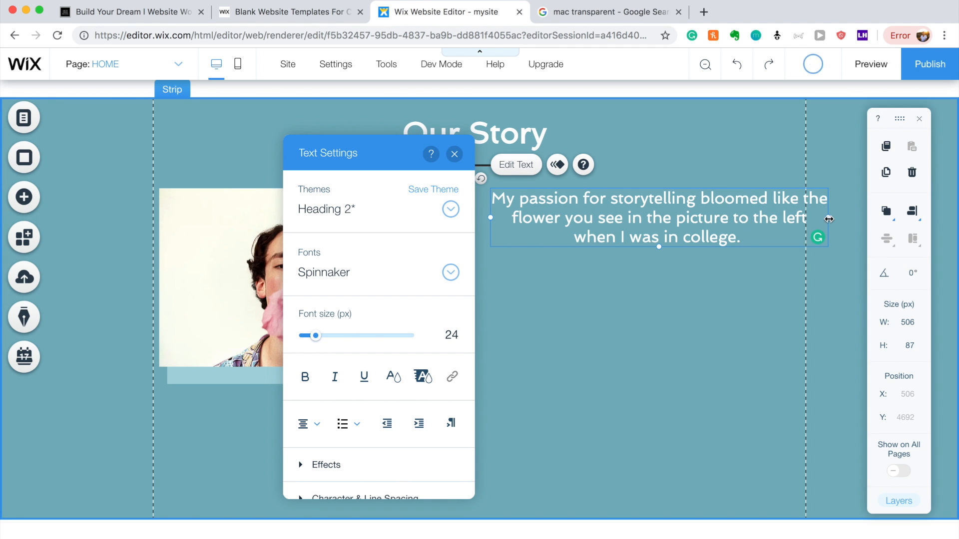
Narrow the text box to 383 px wide and shift it right to about X 567.
left_click_drag(822, 218, 746, 221)
left_click(721, 298)
left_click_drag(674, 220, 689, 229)
double_click(738, 259)
Add the sentence about how unique everyone's upbringing is and how it shapes them.
left_click(732, 258)
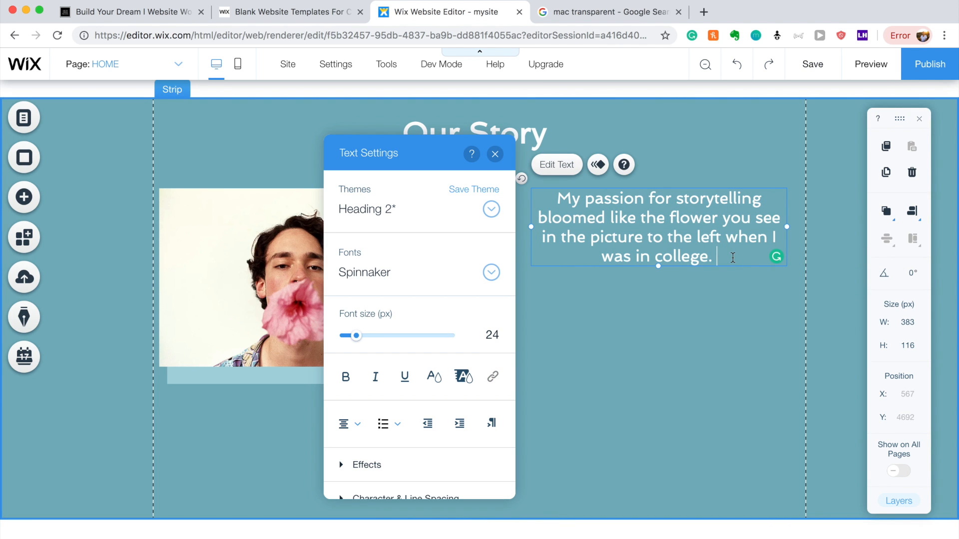
type("I realized ")
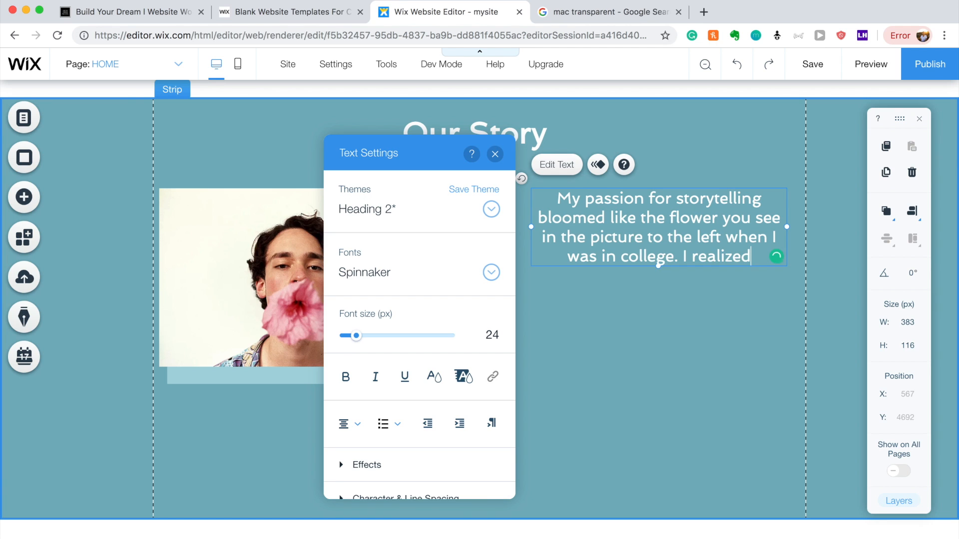
type("how")
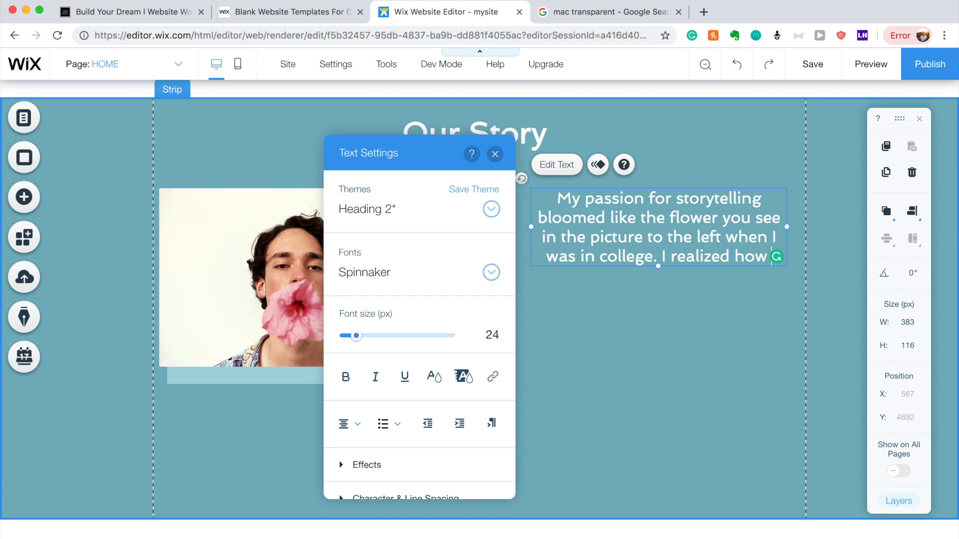
type(" uniqu")
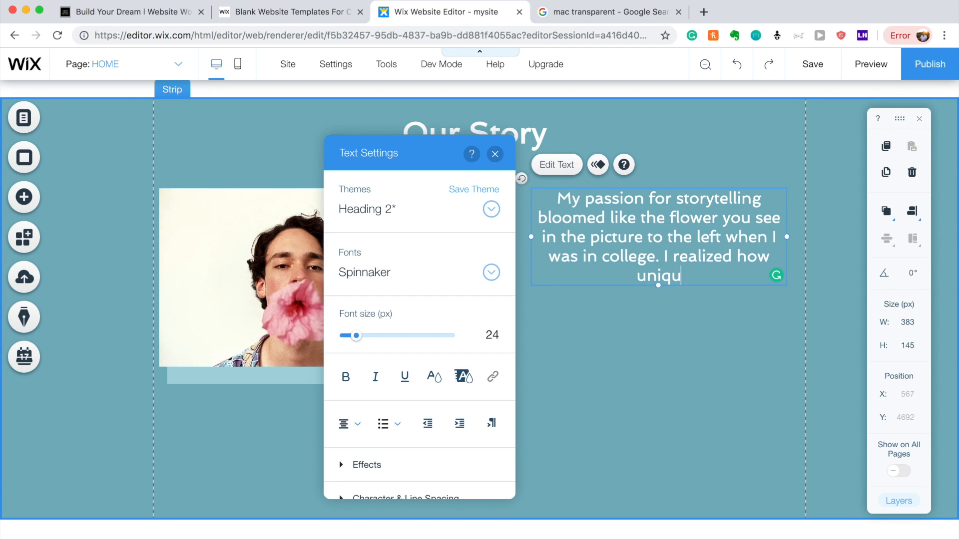
type("e everyone is an")
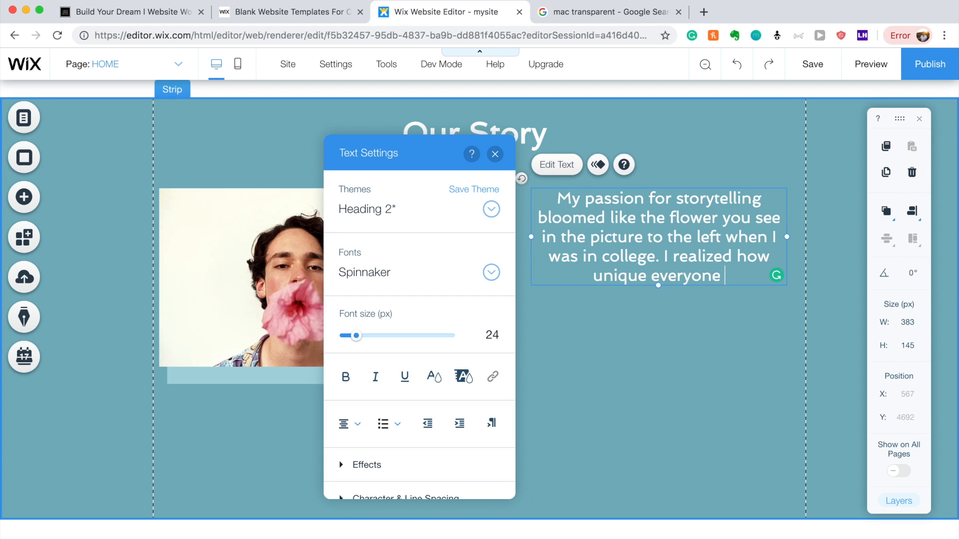
key("BackSpace")
key("BackSpace")
key("BackSpace")
key("BackSpace")
key("BackSpace")
key("BackSpace")
type("s upbringing is and how it shapes them into the person they are today.")
mouse_move(629, 272)
left_click(649, 358)
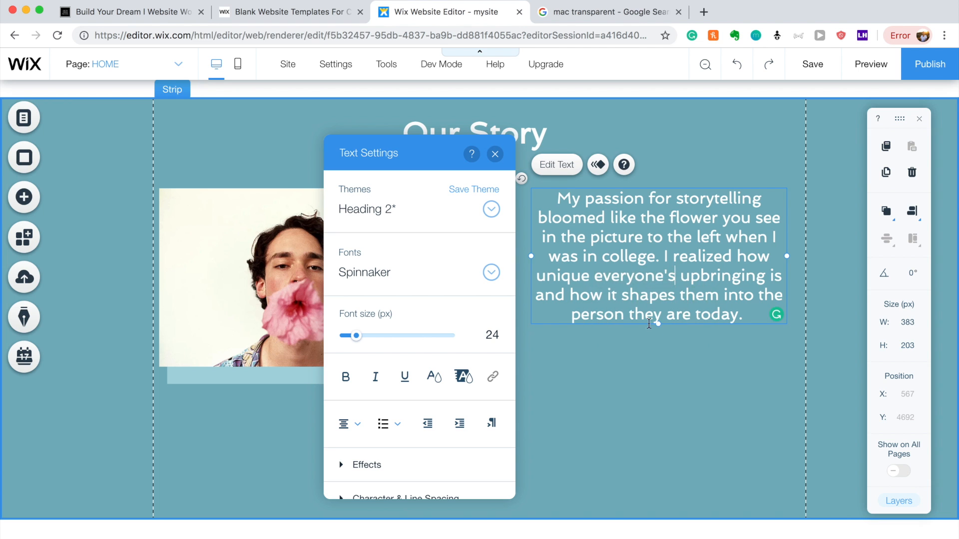
left_click(776, 314)
Add the sentence about revealing individual stories and telling better stories for companies.
left_click(741, 347)
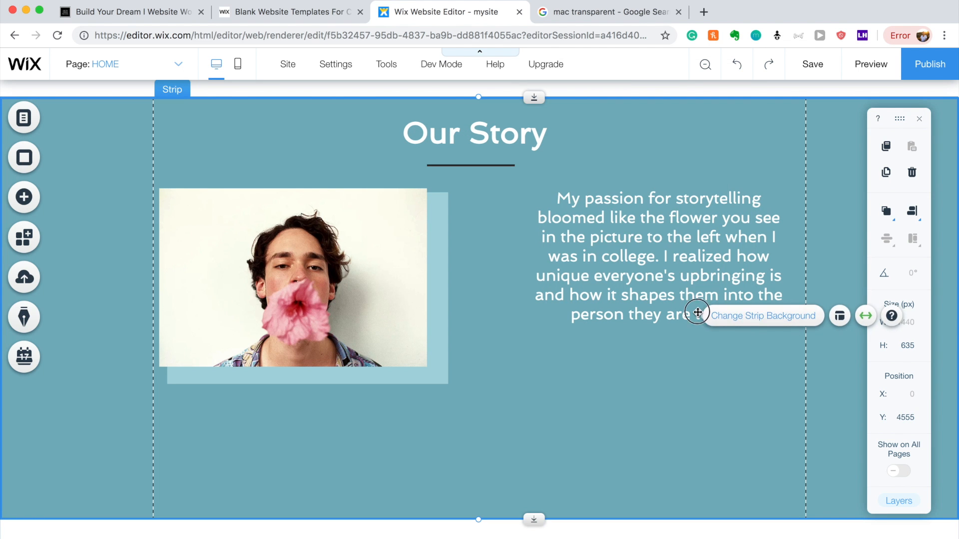
left_click(692, 307)
double_click(760, 267)
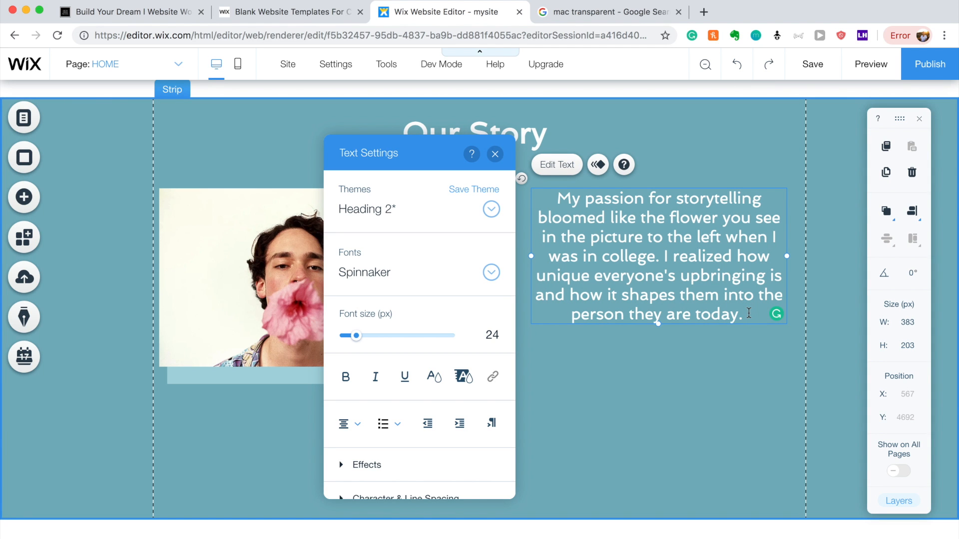
type("Revea")
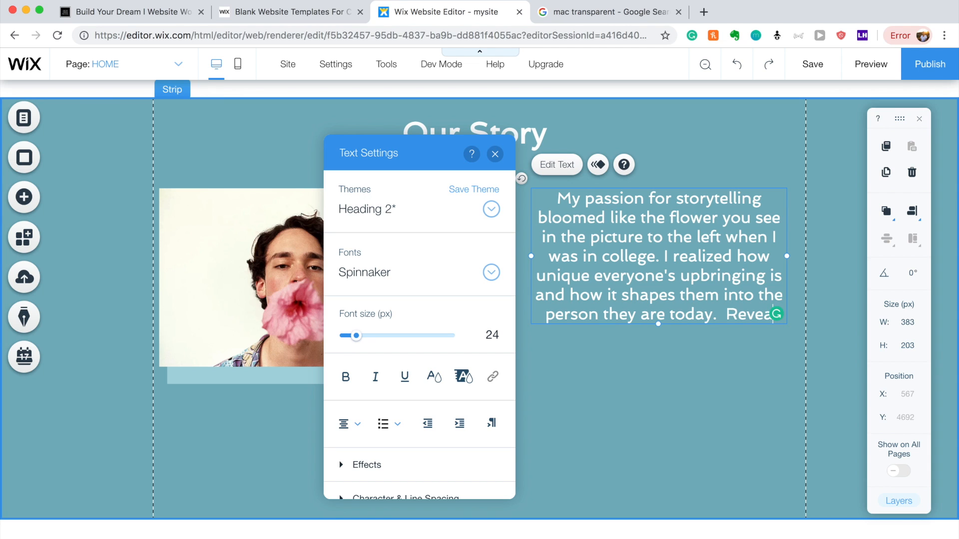
type("ling ")
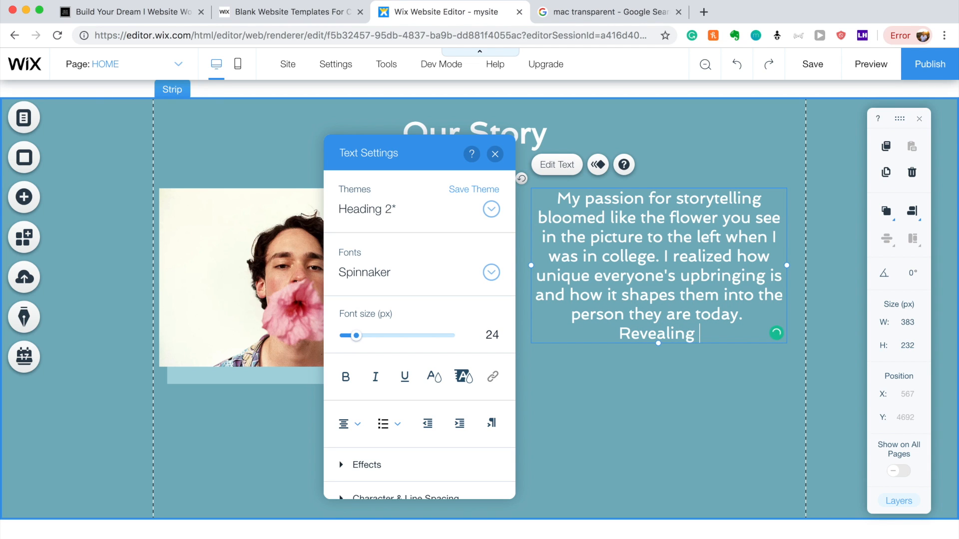
type("the")
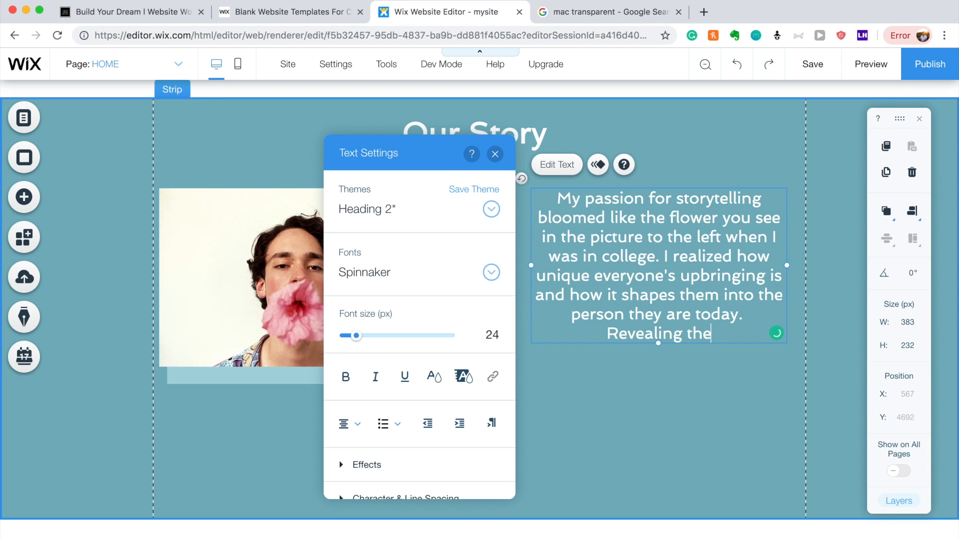
type("ir individ")
key("BackSpace")
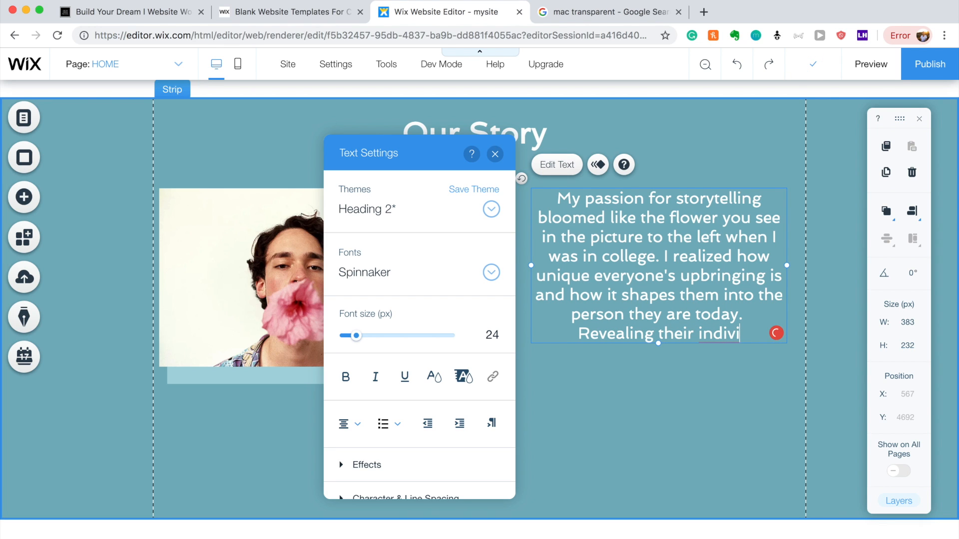
type("dual")
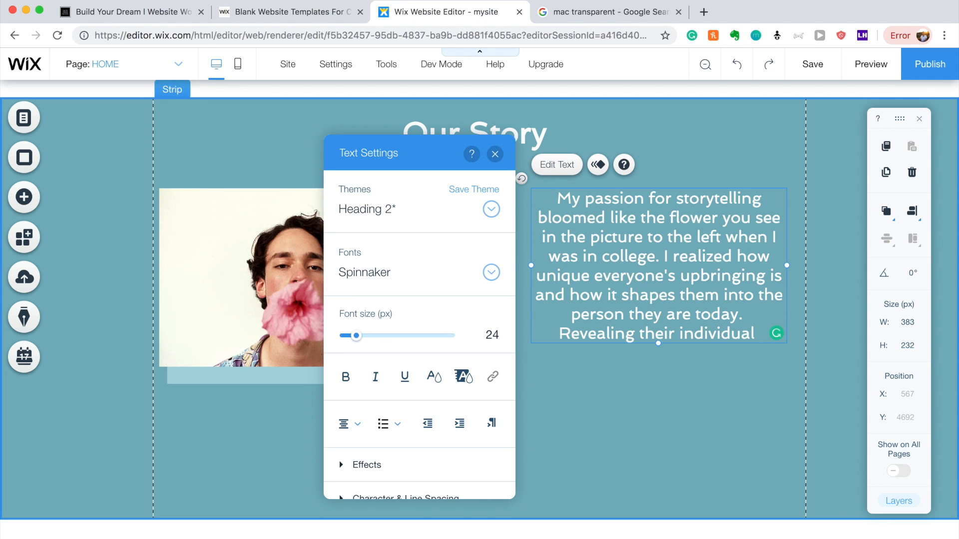
type("story")
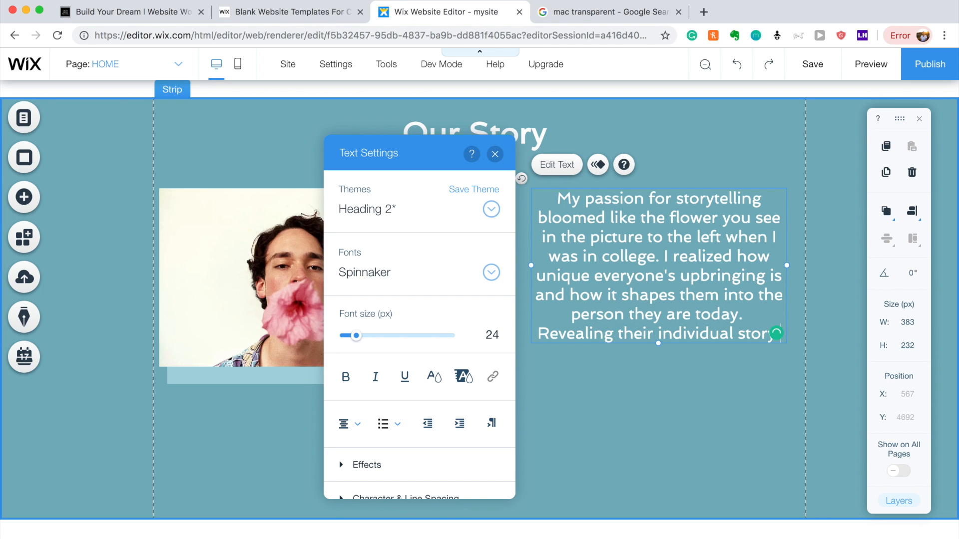
key("BackSpace")
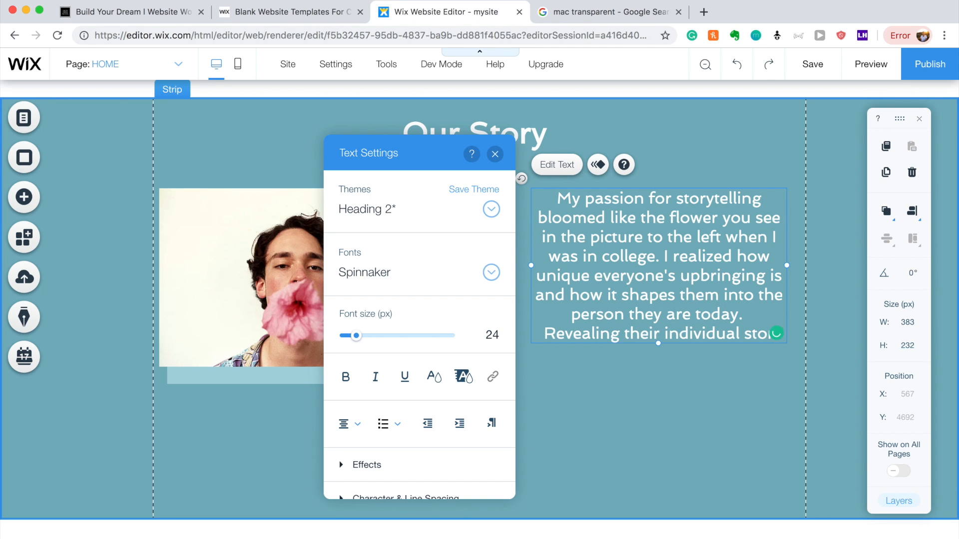
type("i")
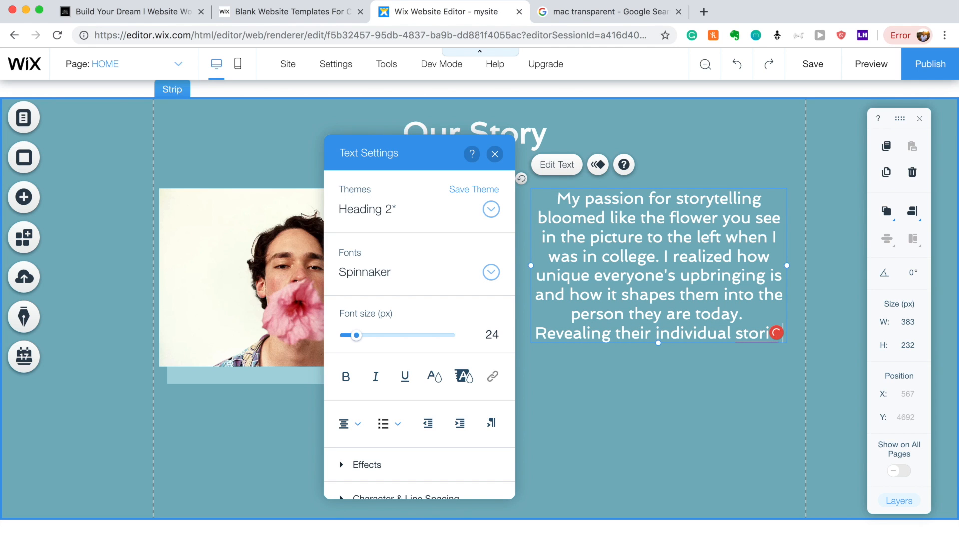
type("e is wha")
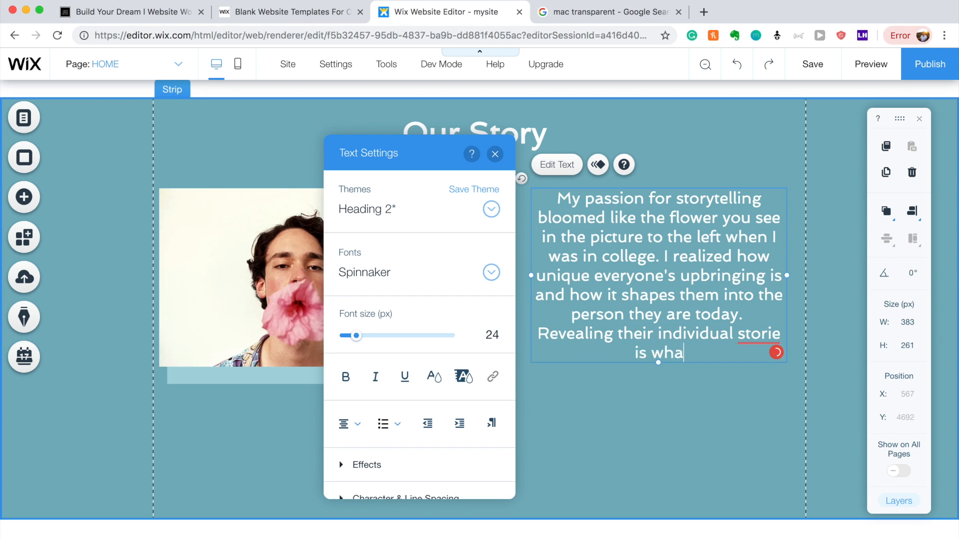
type("t drives me")
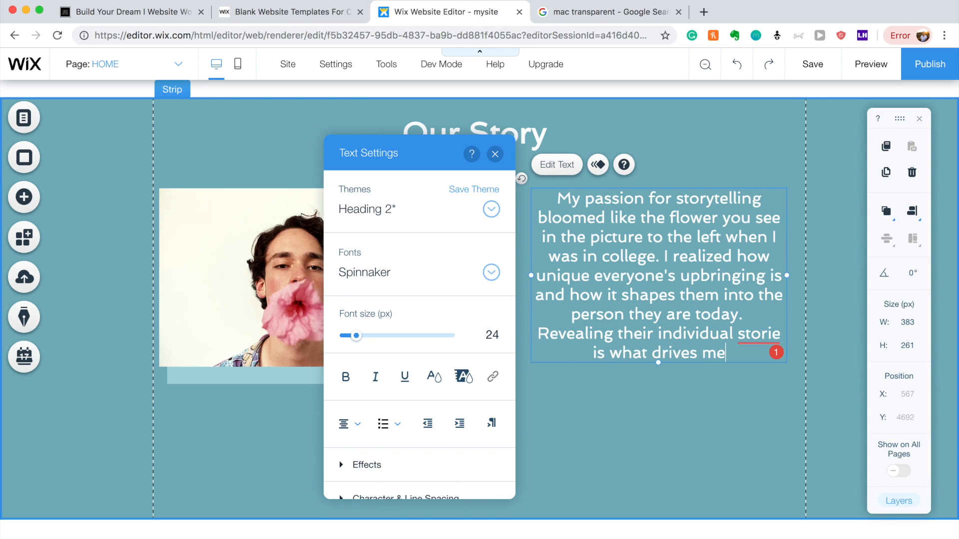
type(" to conti")
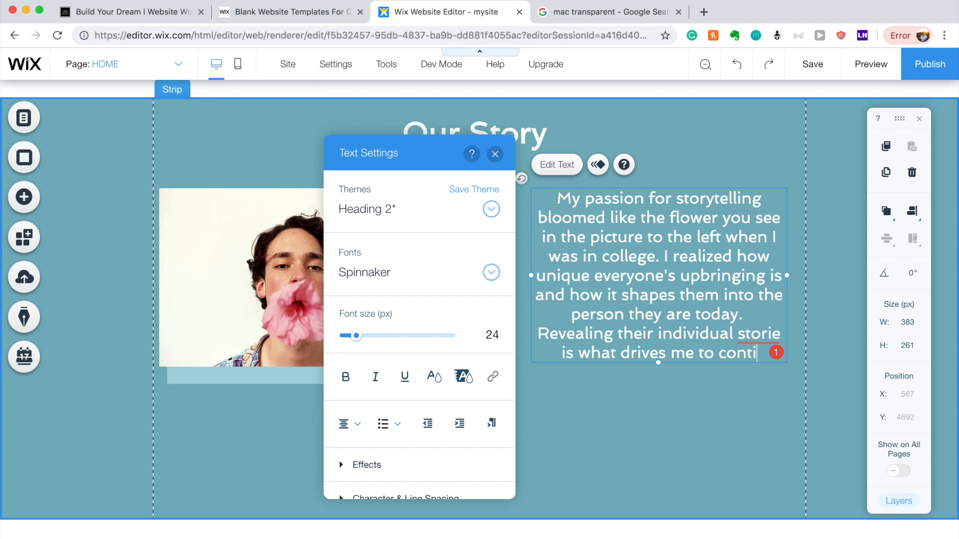
type("nue to dig deepers")
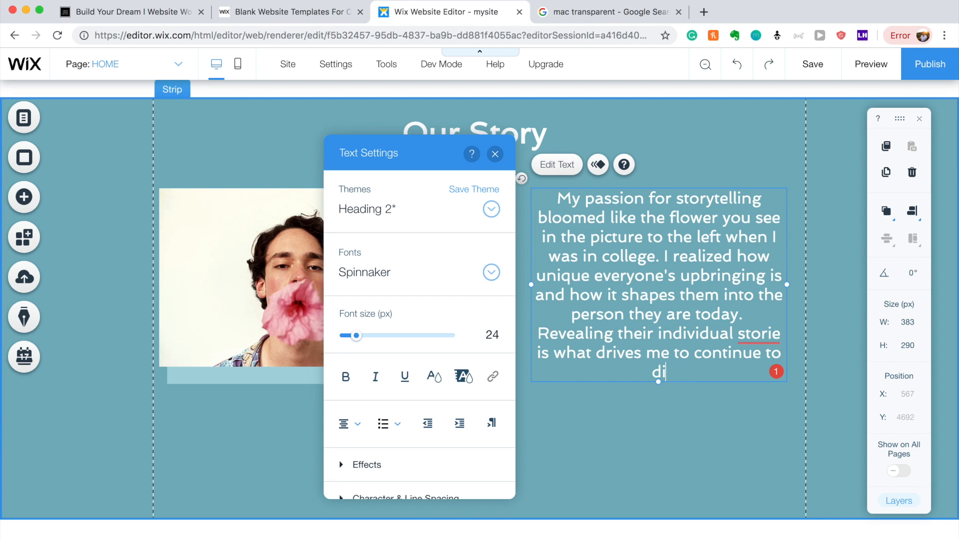
type(" and")
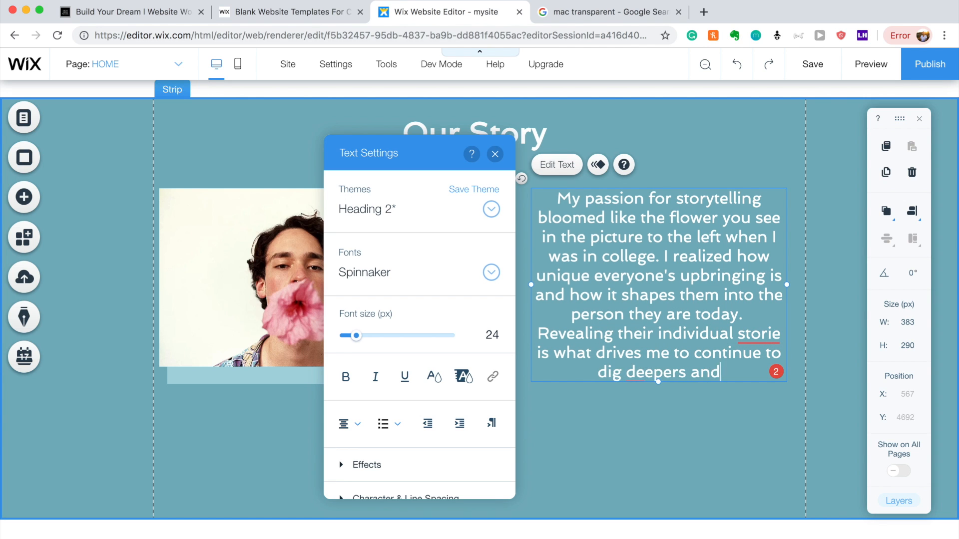
type(" tell better ")
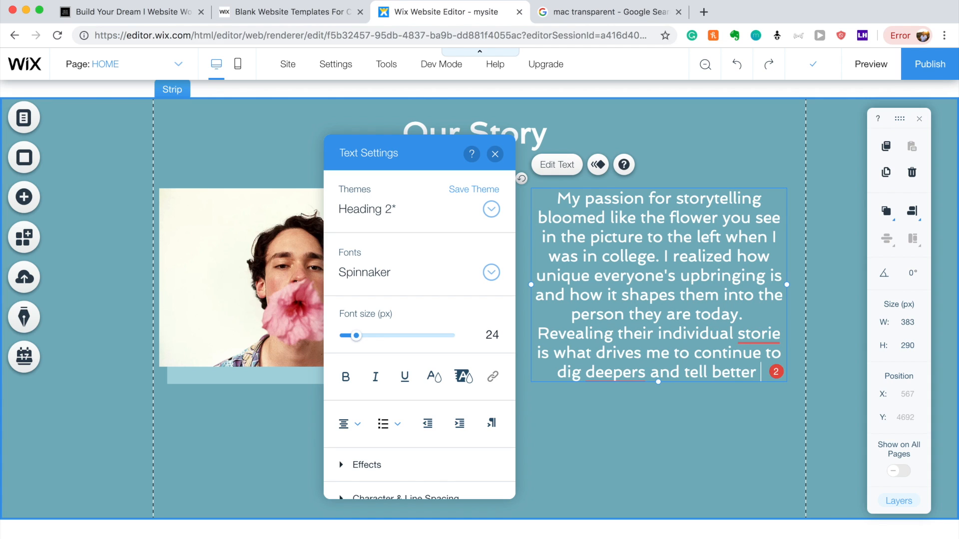
type("stories ")
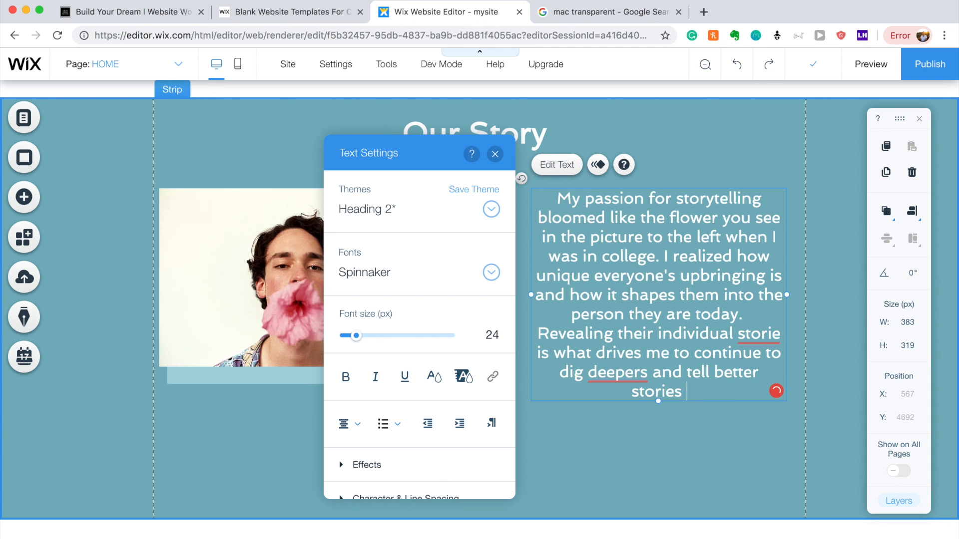
type("for compa")
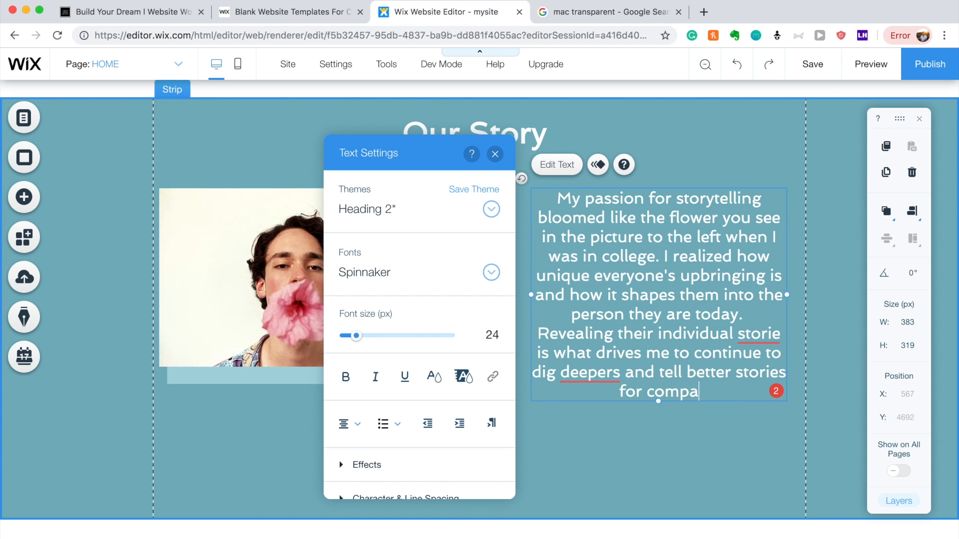
type("nies just like yours.")
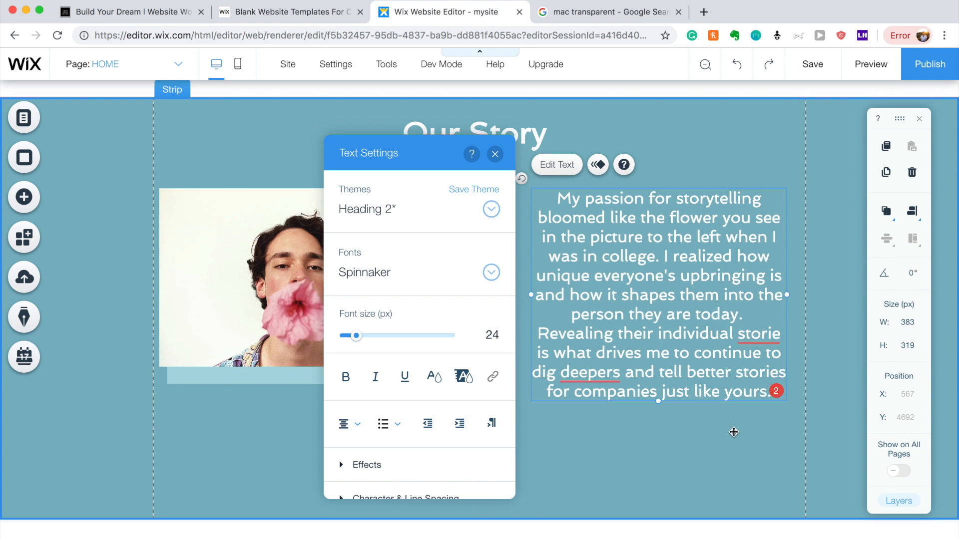
Correct the misspelled 'storie' to 'stories' using the spelling suggestion.
left_click(733, 432)
double_click(629, 394)
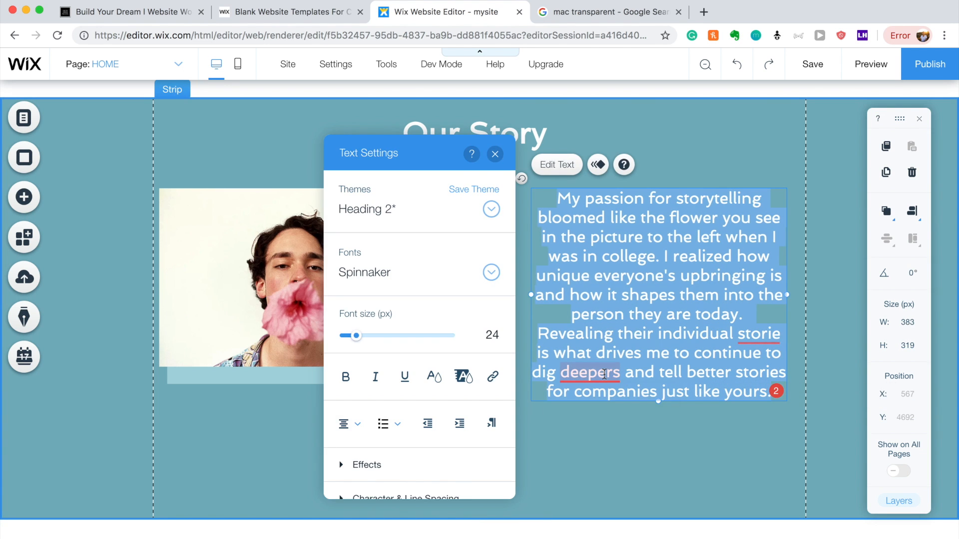
left_click(605, 374)
mouse_move(751, 341)
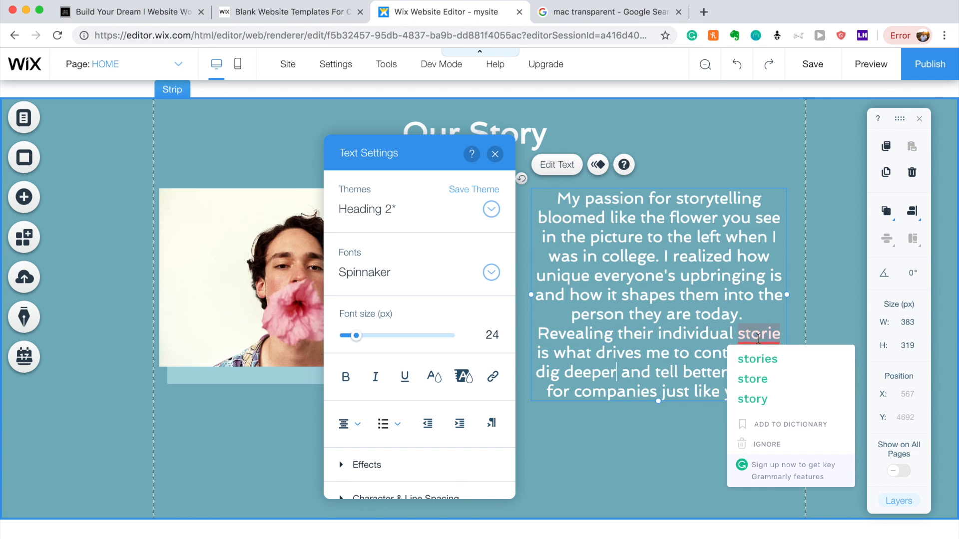
left_click(752, 357)
left_click(679, 444)
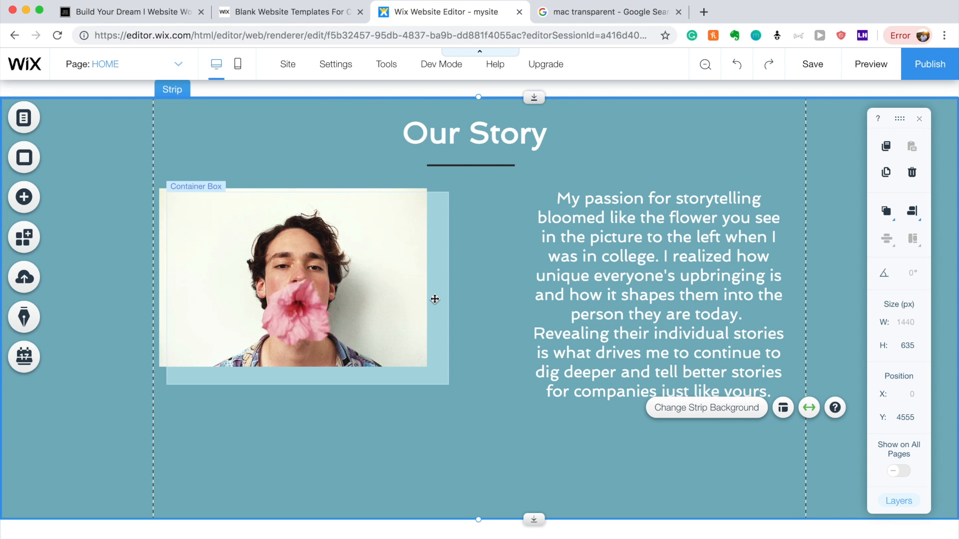
Lower the light-blue box, snap the photo to the strip's left edge, and move the story text down.
left_click_drag(434, 299, 434, 315)
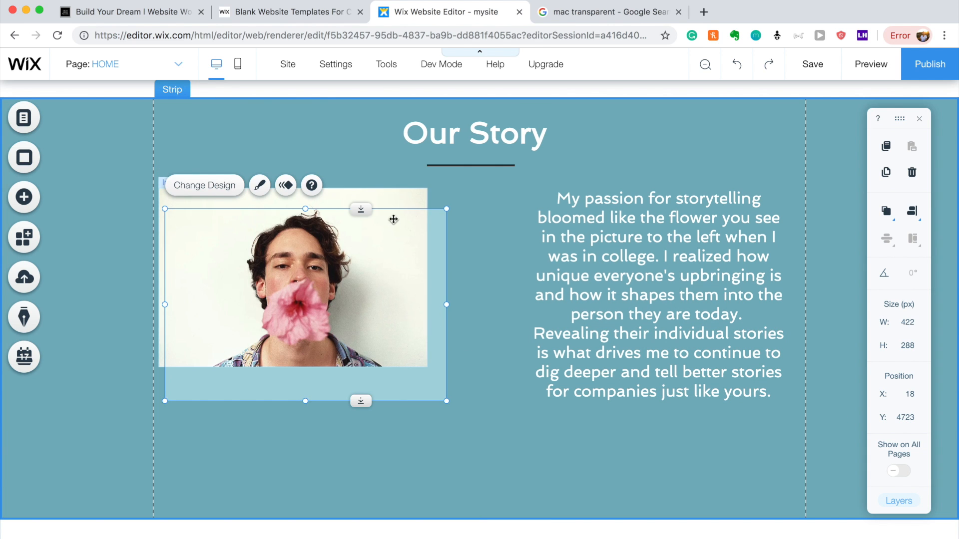
left_click_drag(394, 197, 395, 198)
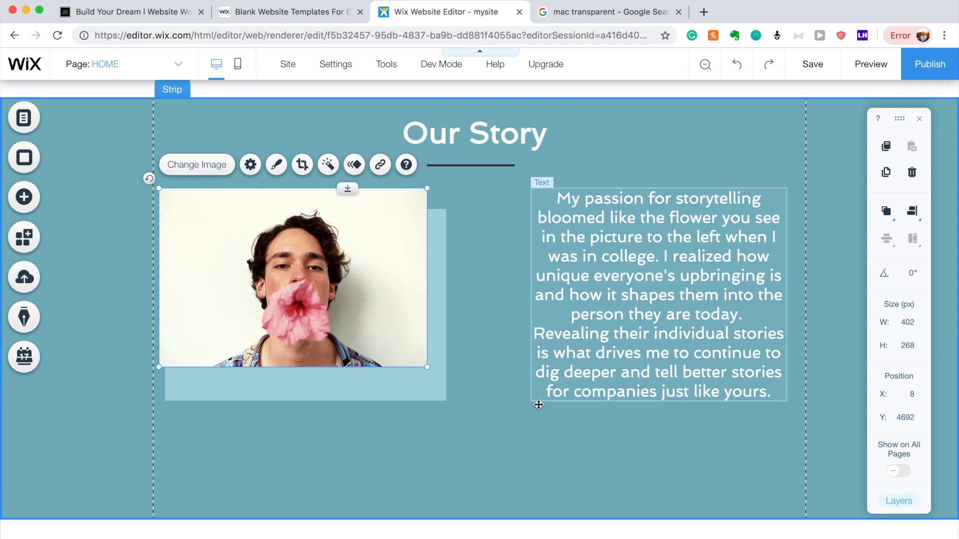
left_click(518, 457)
left_click(440, 298)
left_click_drag(439, 298, 439, 322)
left_click(407, 263)
left_click_drag(387, 205, 381, 237)
left_click(484, 404)
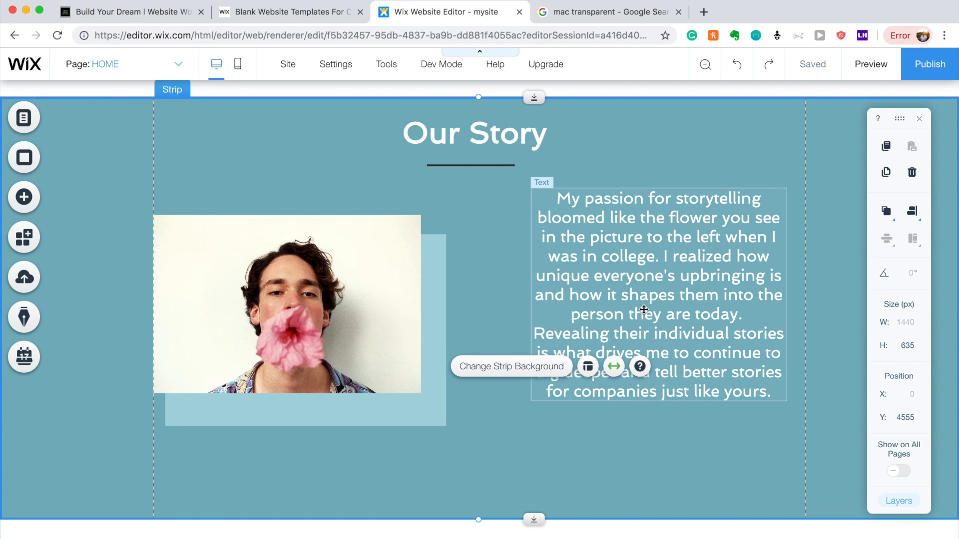
left_click_drag(688, 322, 688, 336)
left_click(657, 472)
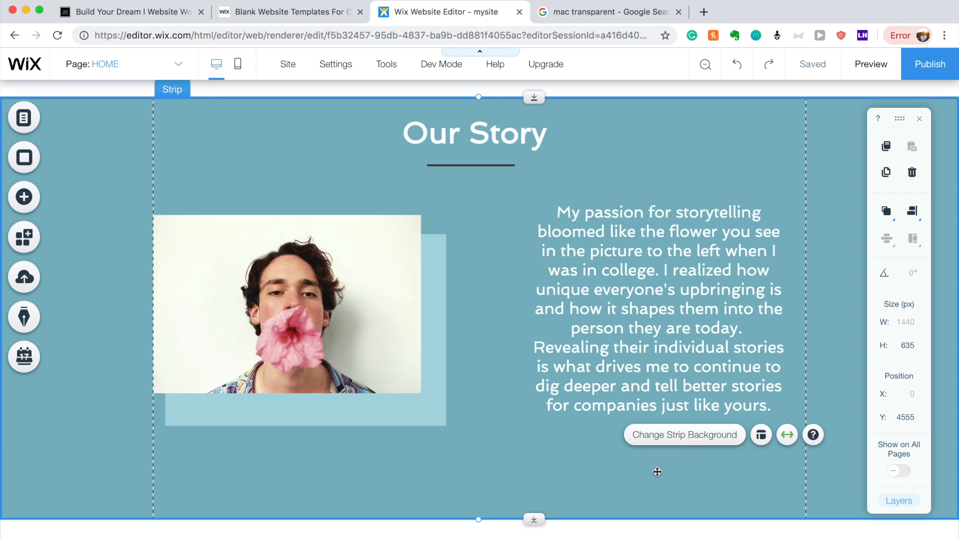
Nudge the light-blue box right and reposition the Our Story strip so a second copy sits below.
left_click(436, 272)
left_click_drag(437, 271, 443, 272)
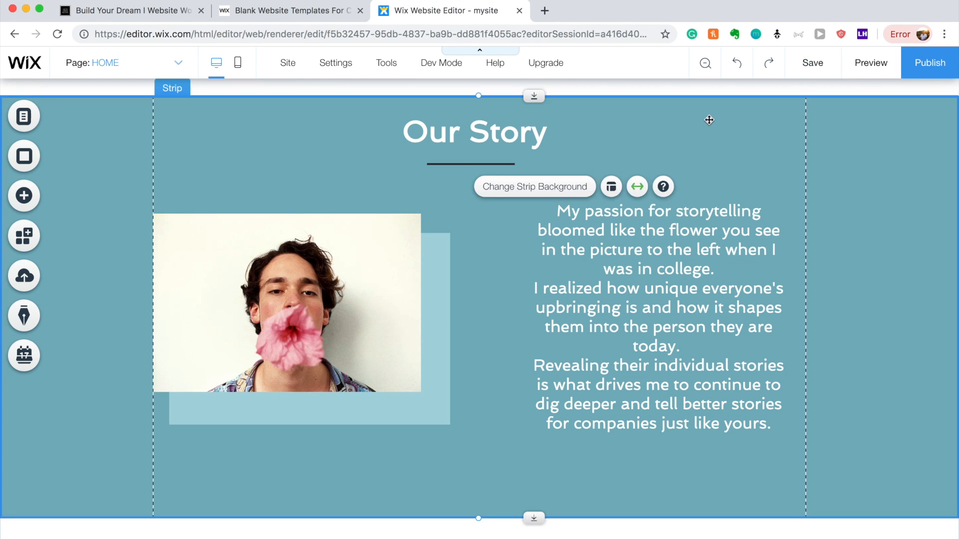
left_click_drag(706, 118, 689, 518)
scroll(693, 354, "down", 3)
Shift the second Our Story strip and its title, then make the strip background white.
left_click_drag(689, 315, 695, 338)
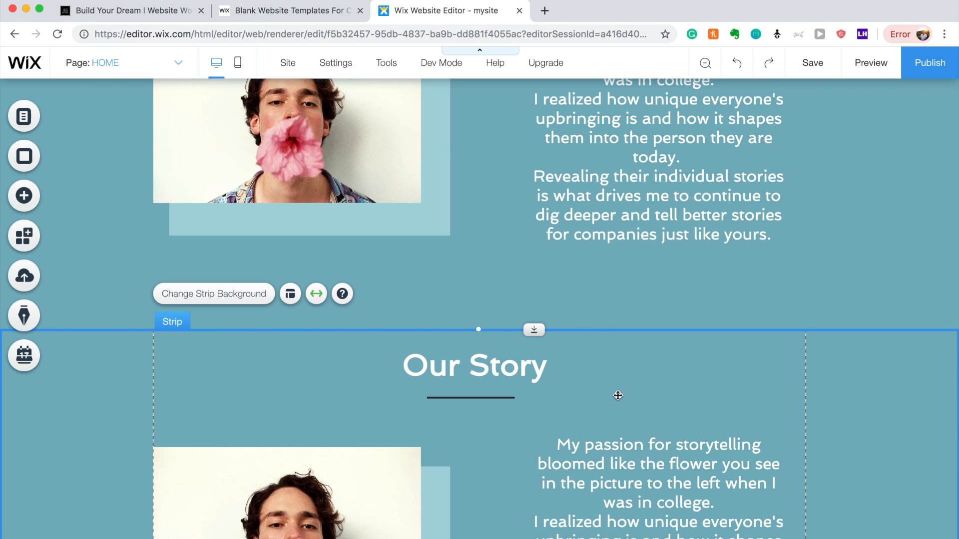
mouse_move(507, 374)
left_mouse_down()
mouse_move(325, 392)
mouse_move(666, 393)
mouse_move(315, 394)
mouse_move(507, 358)
mouse_move(496, 377)
left_mouse_up()
left_click(280, 394)
left_click(332, 358)
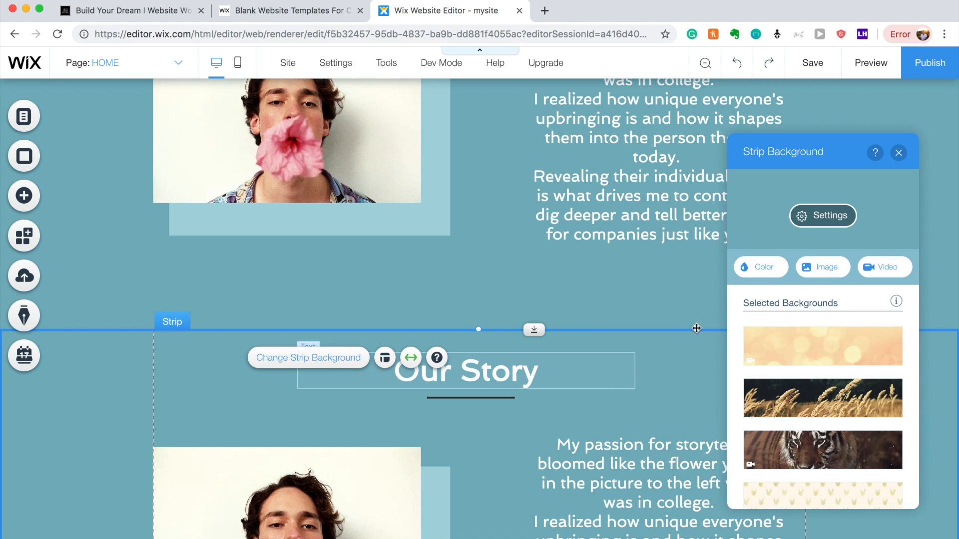
left_click(777, 267)
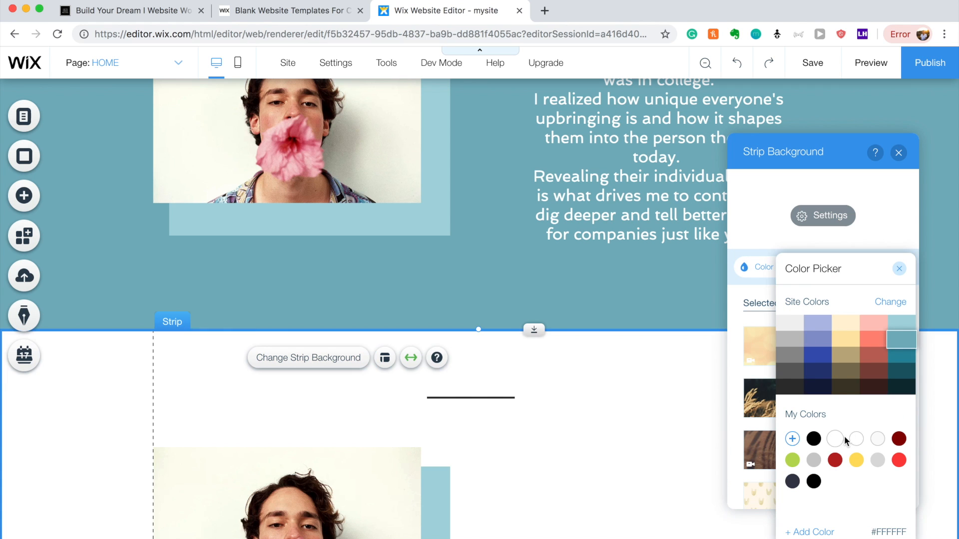
left_click(834, 438)
Colour the second strip's Our Story title teal #78B2BE.
left_click(501, 383)
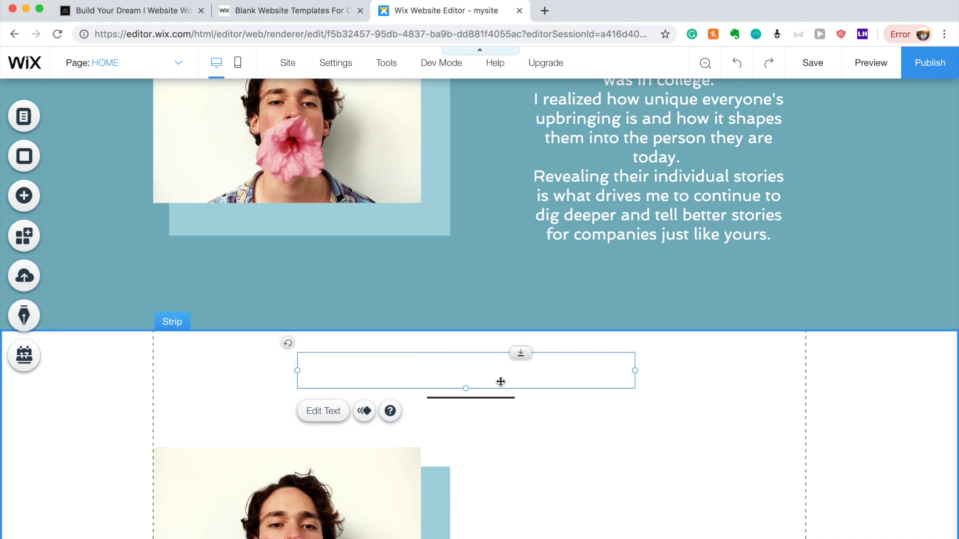
left_click(323, 411)
left_click(673, 375)
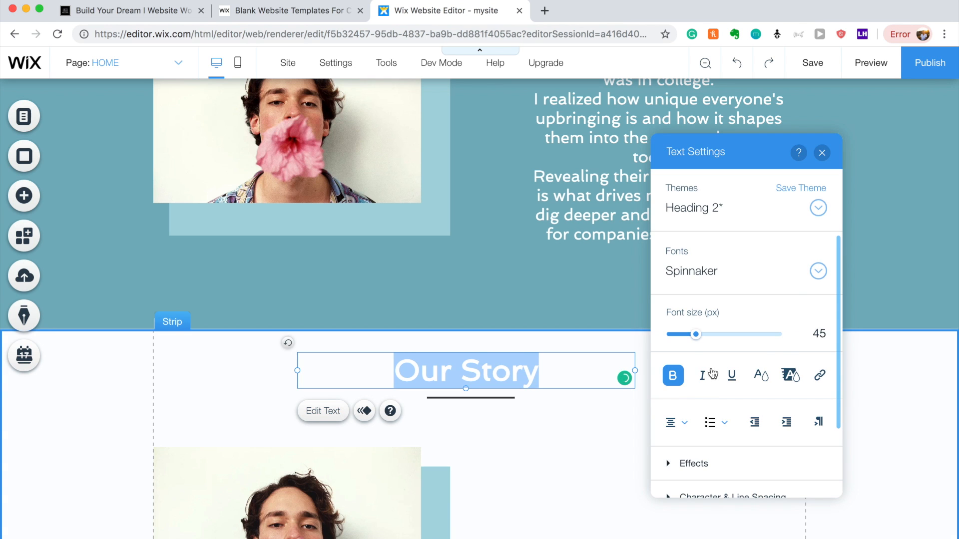
left_click(767, 383)
left_click(767, 268)
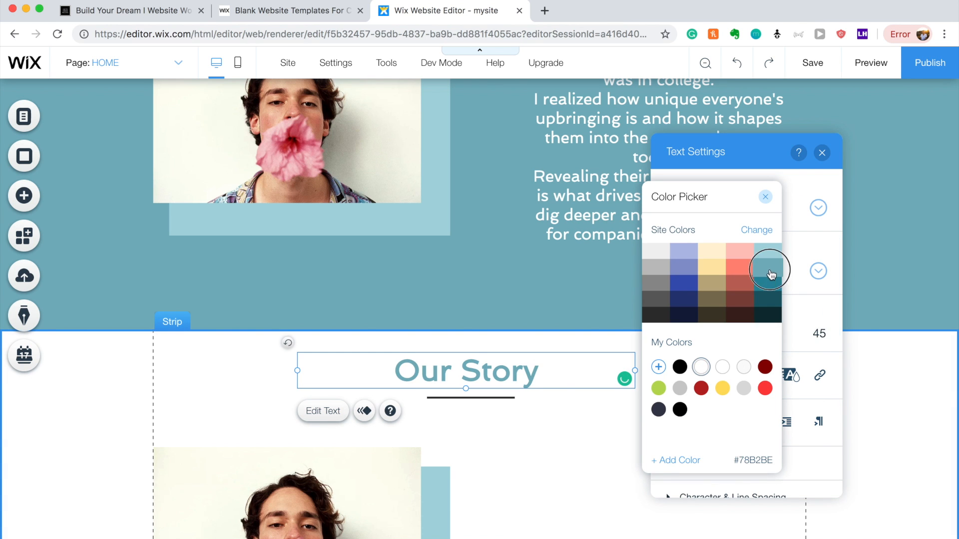
left_click(539, 424)
left_click(638, 456)
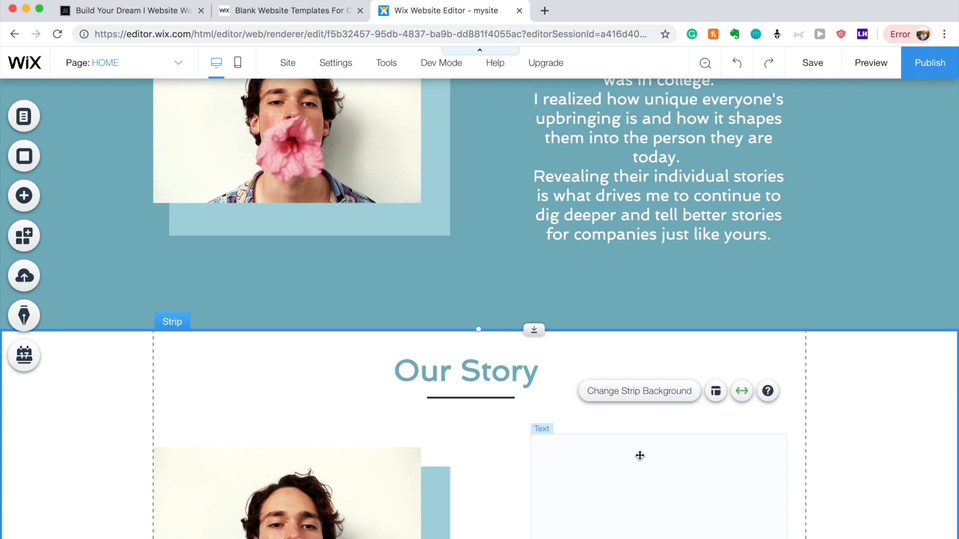
Delete the photo and the empty text box from the white strip.
scroll(643, 461, "down", 4)
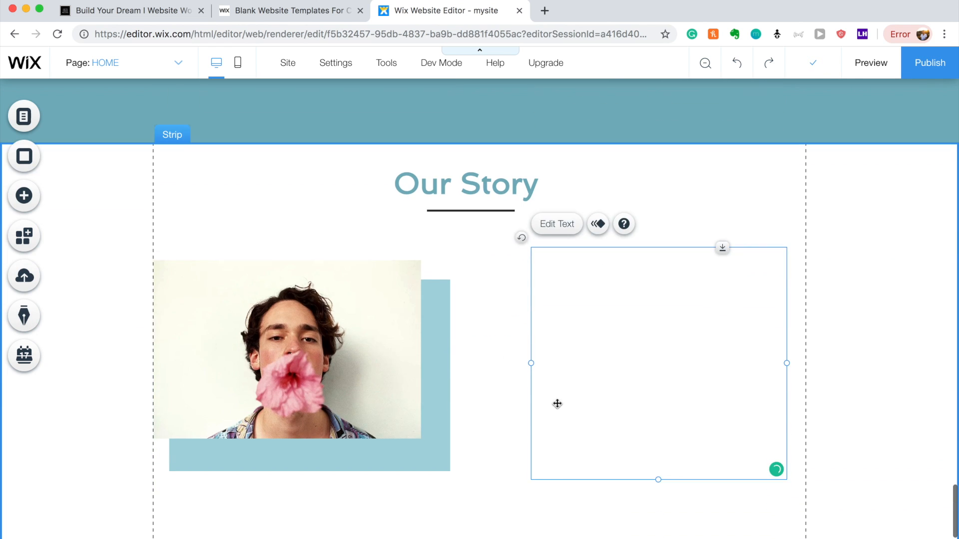
left_click(387, 290)
key("Delete")
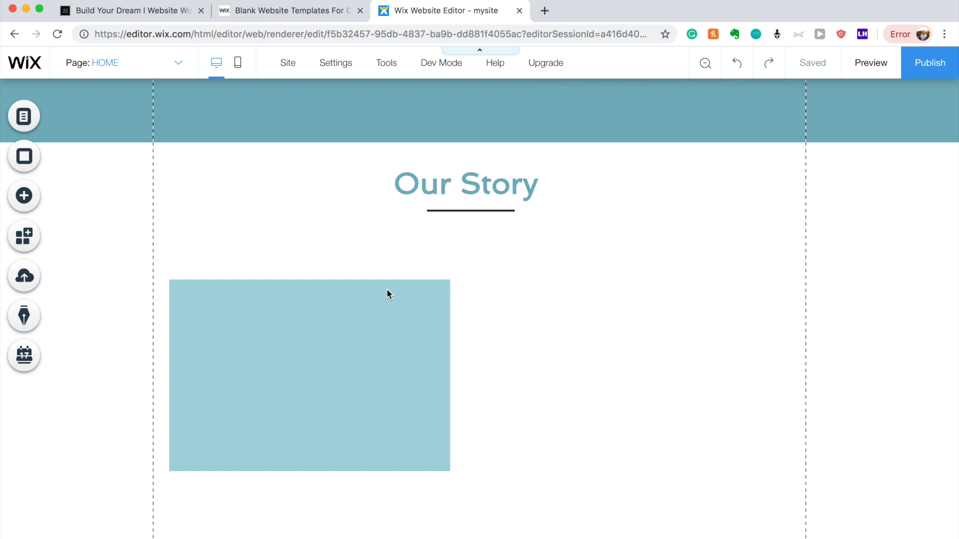
left_click(388, 315)
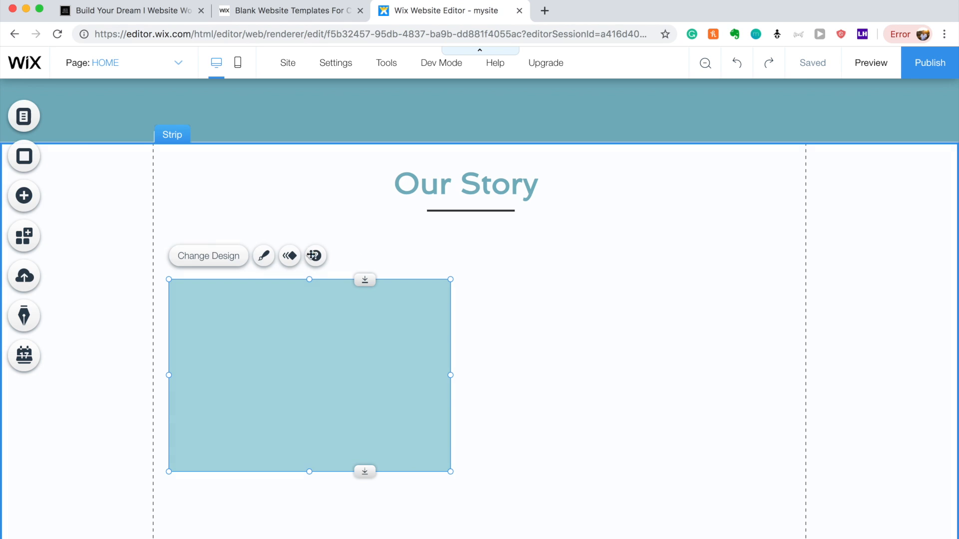
left_click(611, 326)
key("Delete")
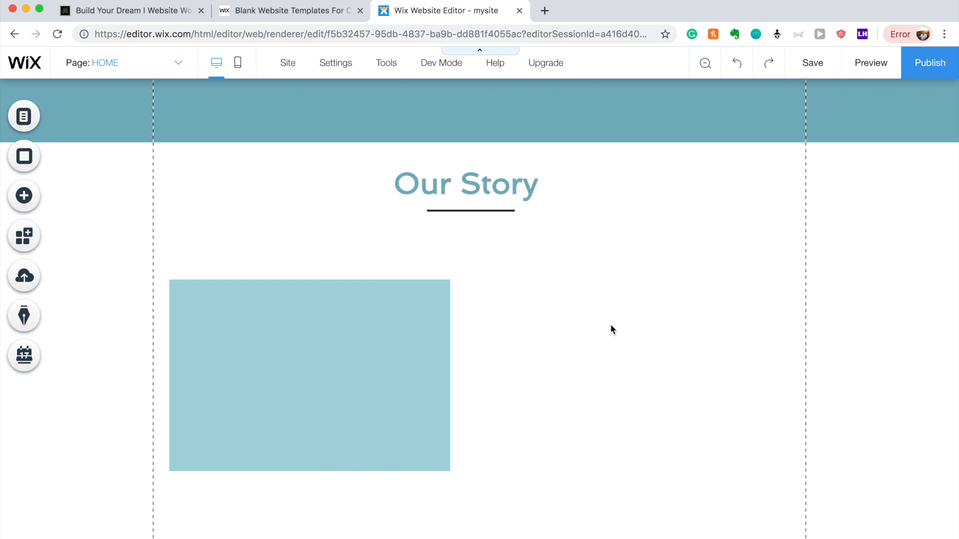
Move the light-blue box right under the title and enlarge it taller.
left_click(374, 339)
left_click_drag(374, 338, 445, 325)
left_click_drag(608, 449, 635, 533)
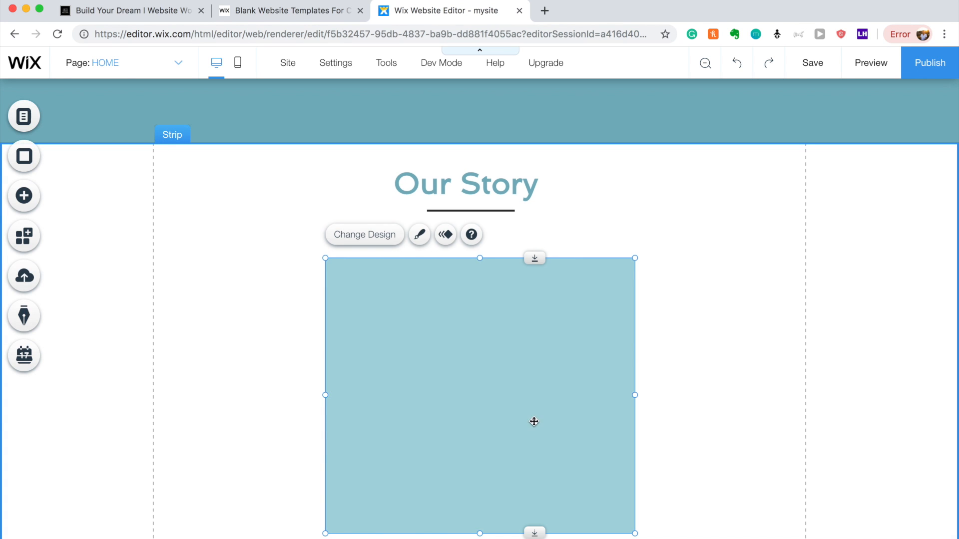
left_click(30, 196)
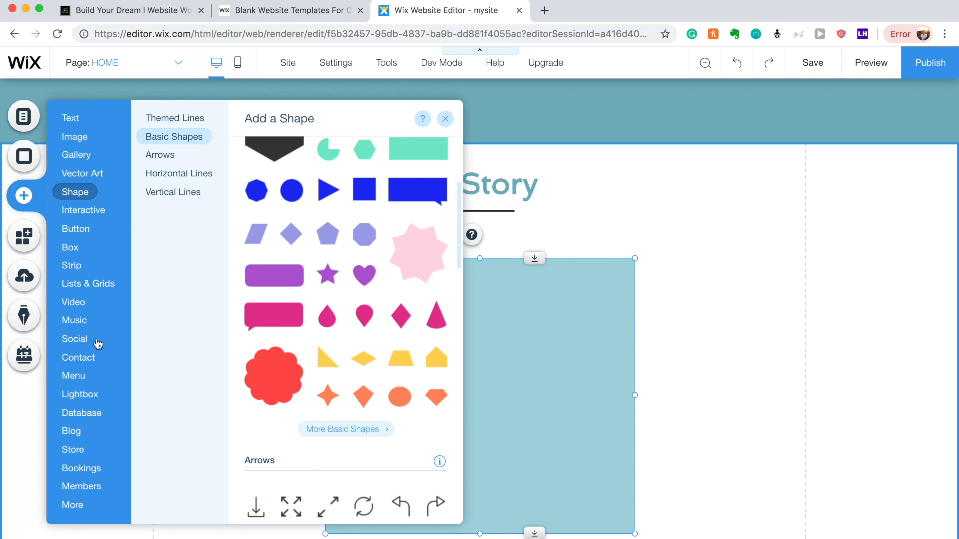
Add a contact form over the light-blue box and resize it to 592 × 497 px.
left_click(73, 339)
left_click(76, 308)
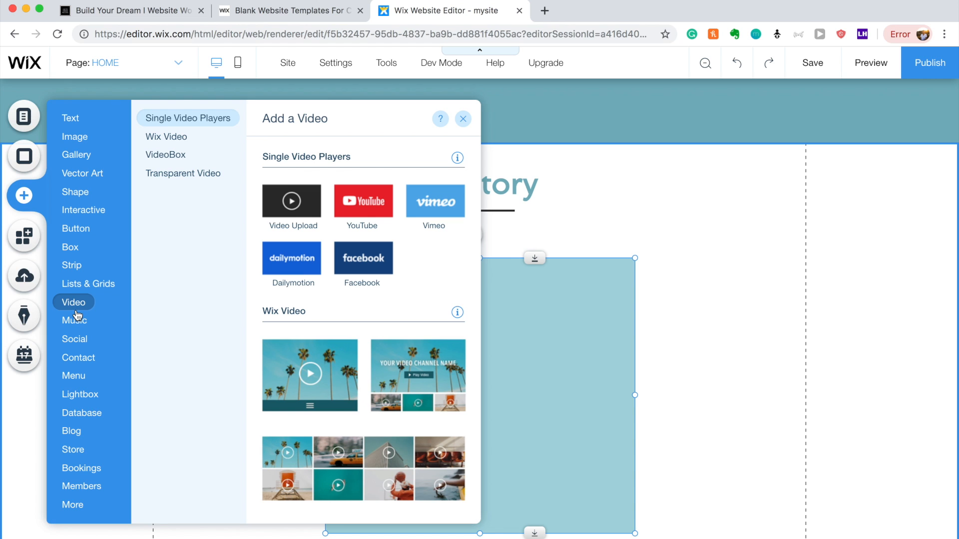
mouse_move(76, 354)
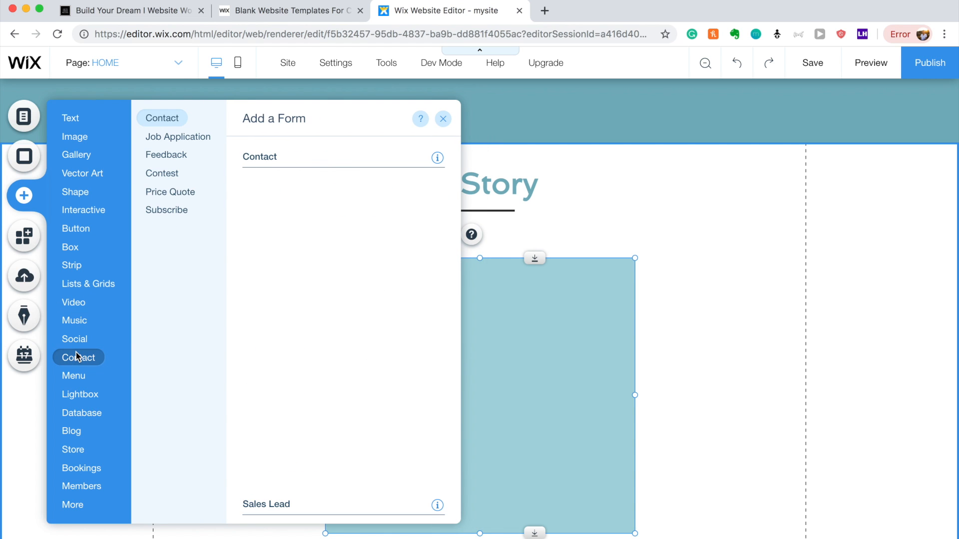
left_click(296, 218)
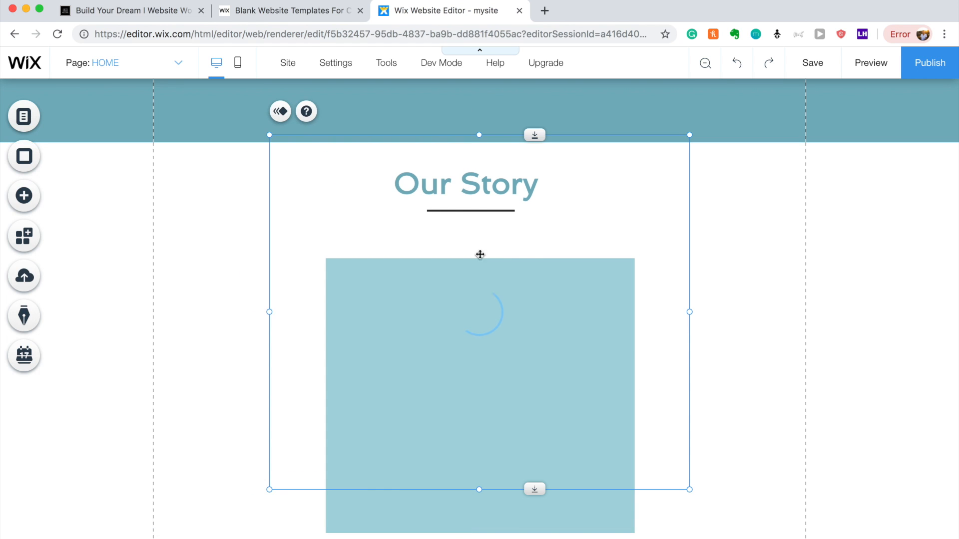
left_click_drag(689, 135, 557, 210)
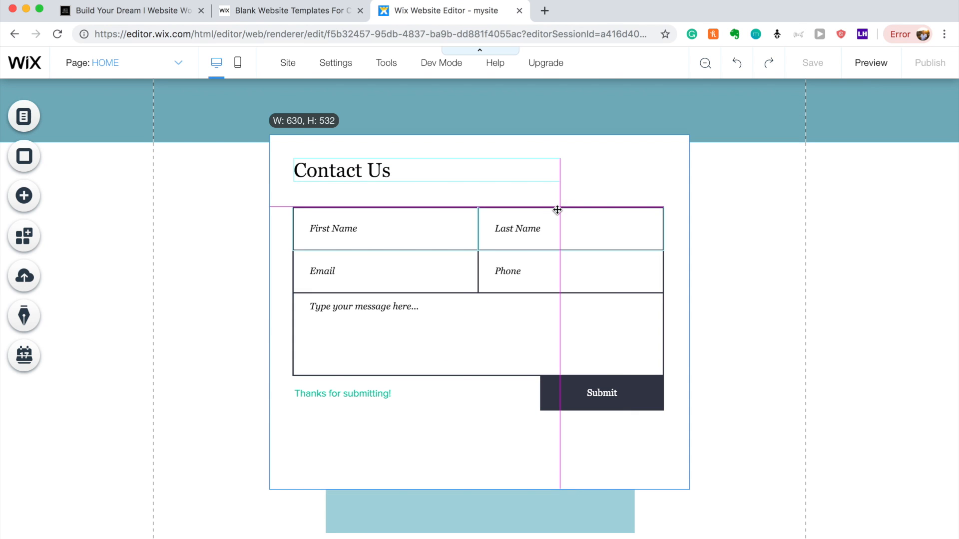
left_click(676, 428)
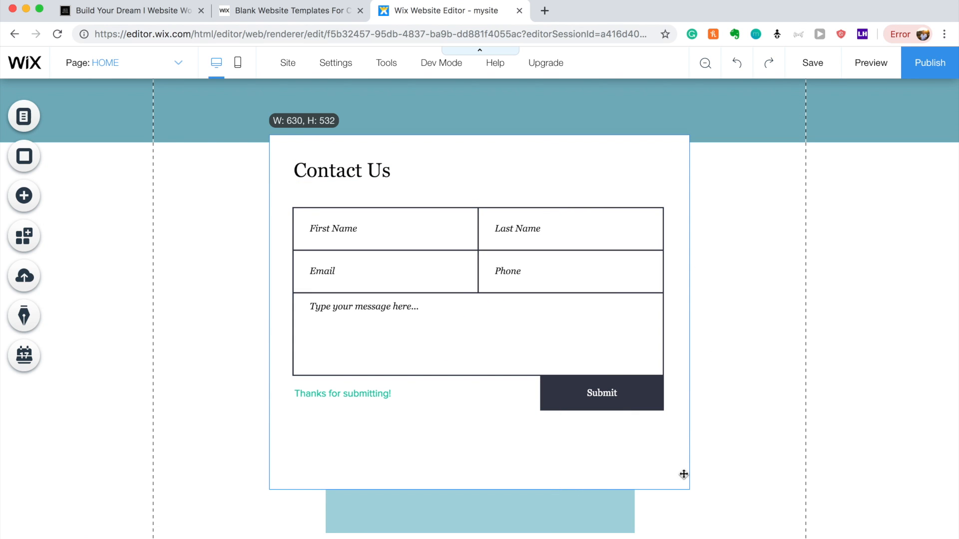
left_click(753, 469)
left_click(659, 467)
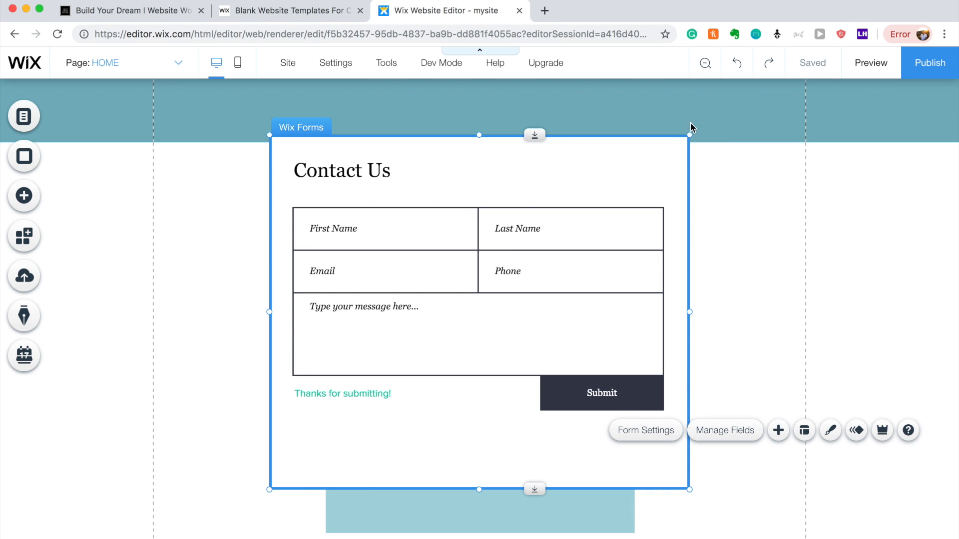
left_click_drag(628, 156, 588, 170)
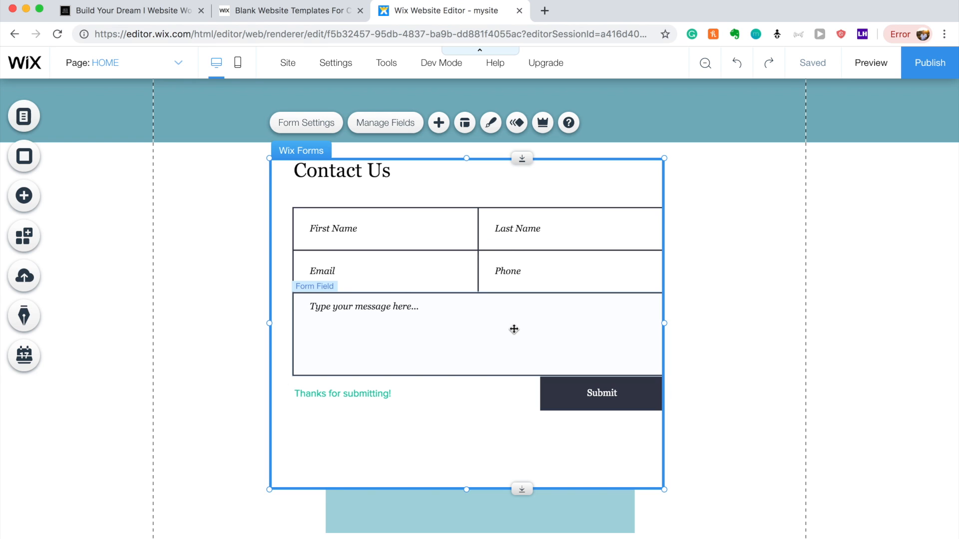
Move the form into the white strip, put Submit and Thanks below the message, and narrow the message field.
left_click_drag(484, 460, 504, 482)
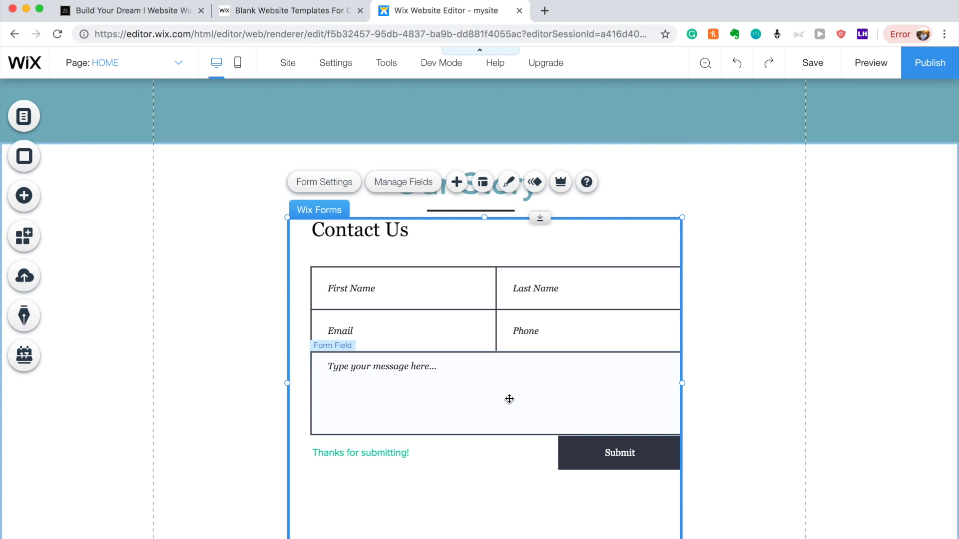
left_click(571, 451)
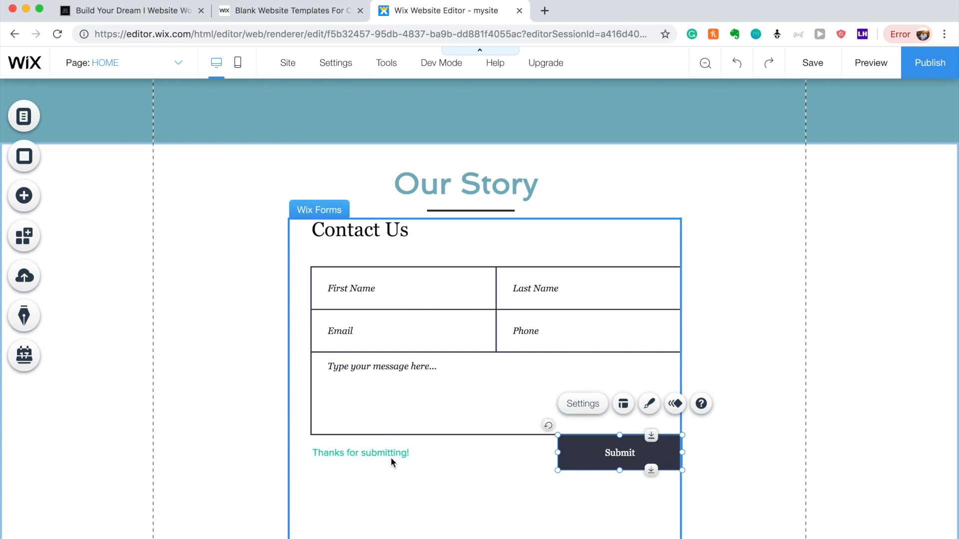
left_click_drag(386, 458, 436, 516)
left_click_drag(362, 488, 361, 537)
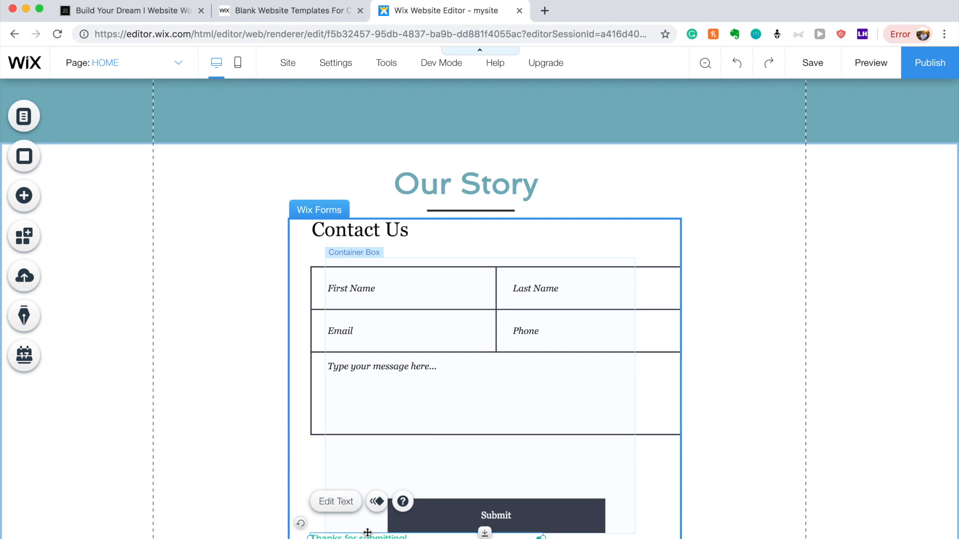
left_click(454, 370)
left_click_drag(636, 395, 534, 458)
mouse_move(614, 455)
left_mouse_down()
mouse_move(597, 454)
mouse_move(605, 455)
left_mouse_up()
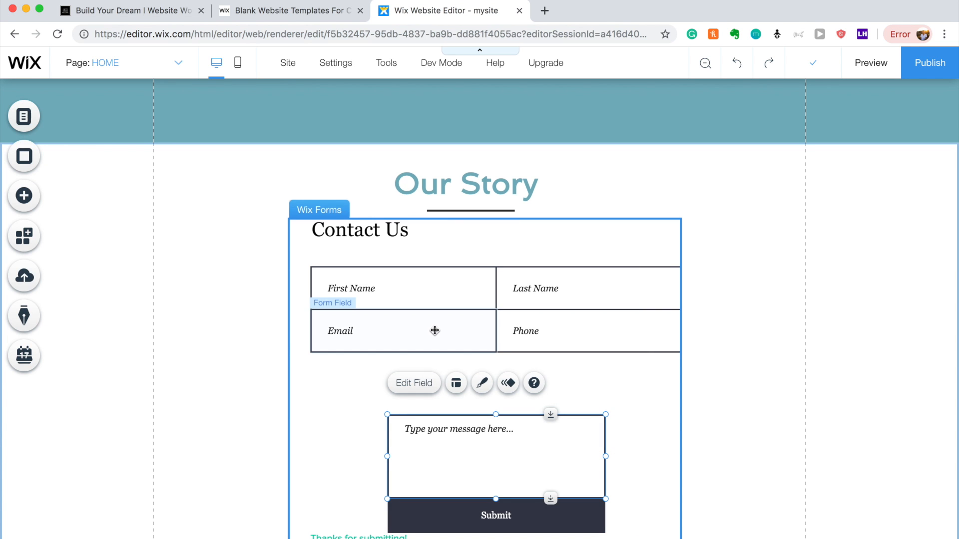
Stack Email and Phone above the message box, widening both to match it.
left_click_drag(435, 330, 512, 391)
left_click_drag(574, 392, 606, 390)
left_click_drag(560, 330, 454, 345)
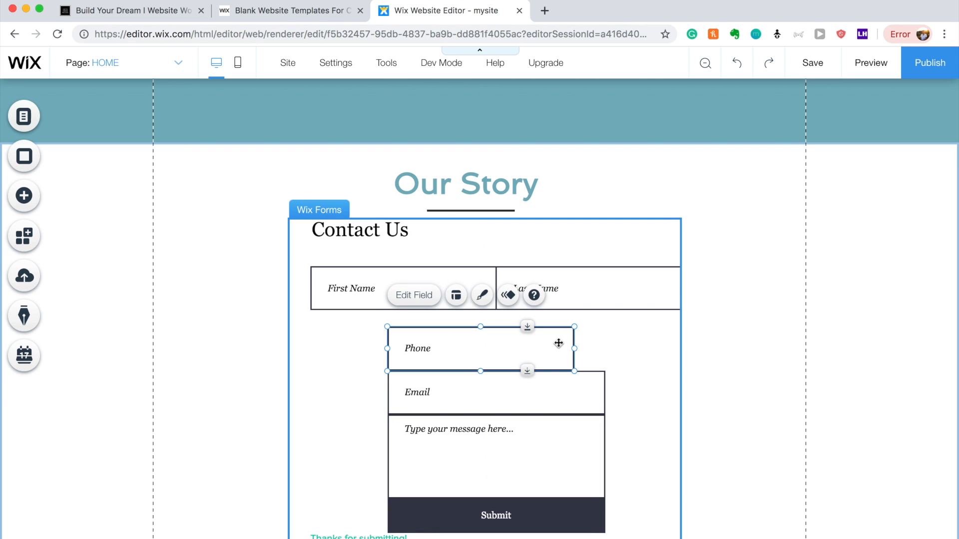
left_click_drag(574, 348, 606, 345)
Delete the Last Name field and move First Name above Phone.
left_click(542, 278)
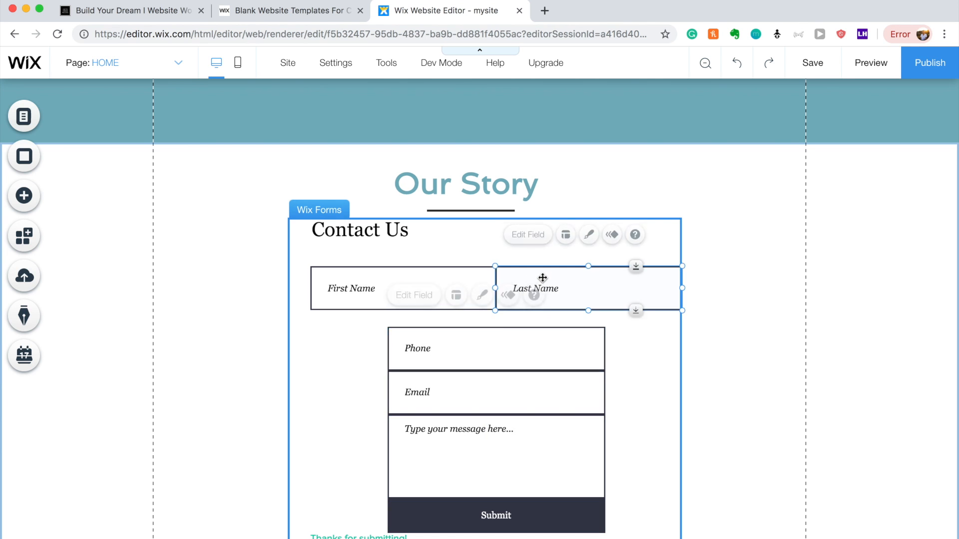
key("Delete")
left_click(465, 277)
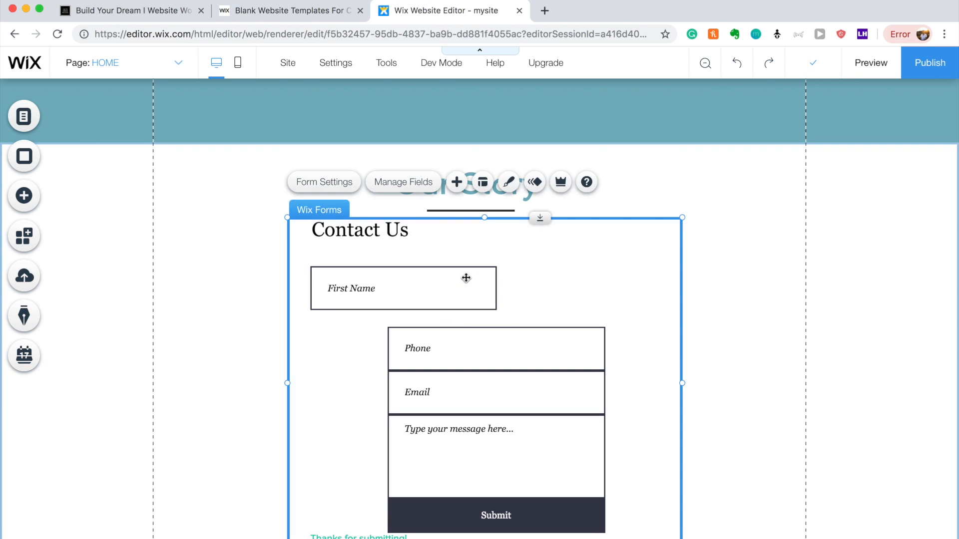
left_click(461, 290)
left_click_drag(439, 290, 605, 303)
left_click(718, 285)
left_click(616, 274)
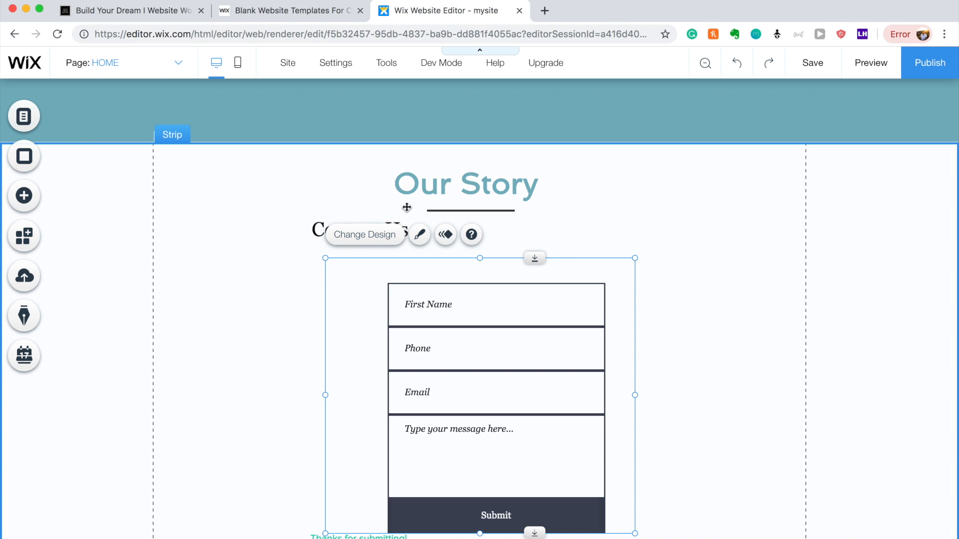
Delete the form's Contact Us title.
left_click(320, 231)
left_click(329, 231)
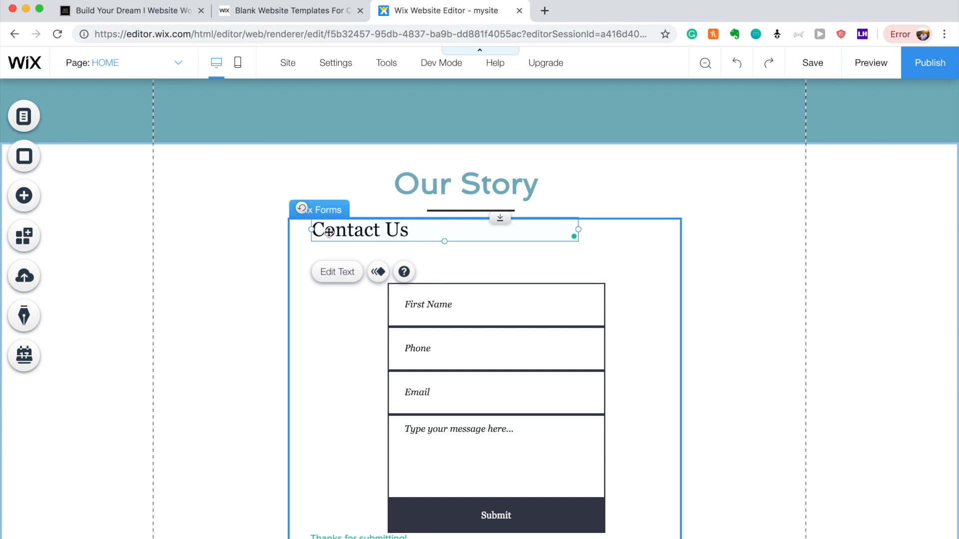
key("Delete")
left_click(315, 274)
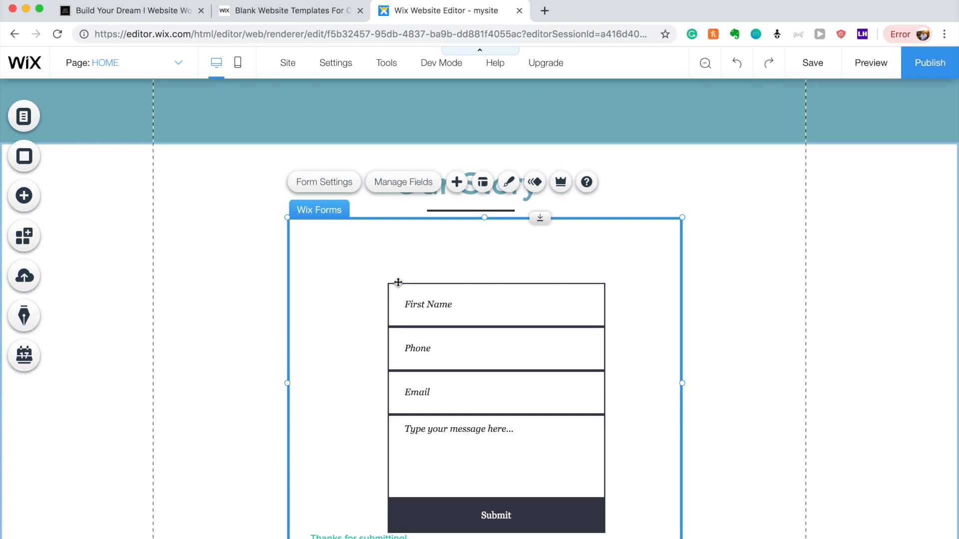
left_click(791, 306)
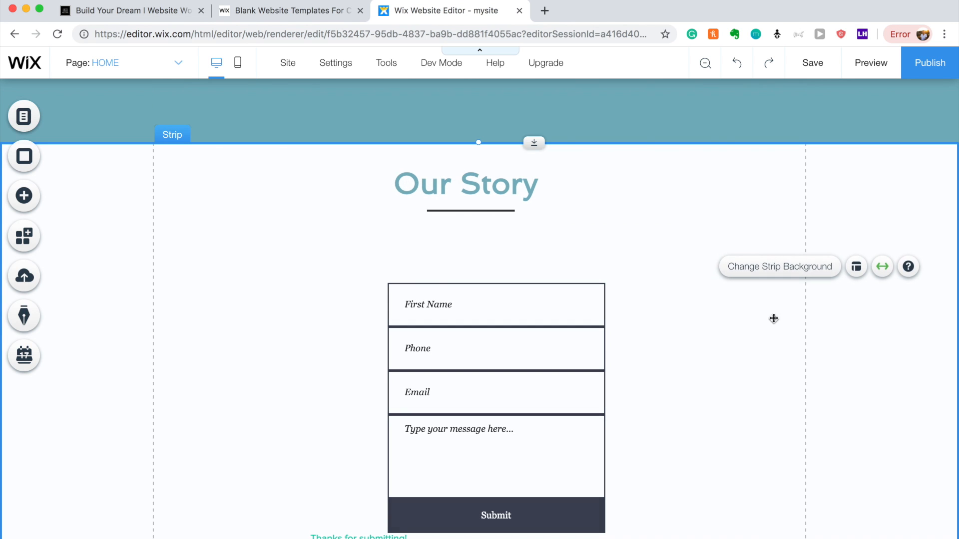
left_click(652, 334)
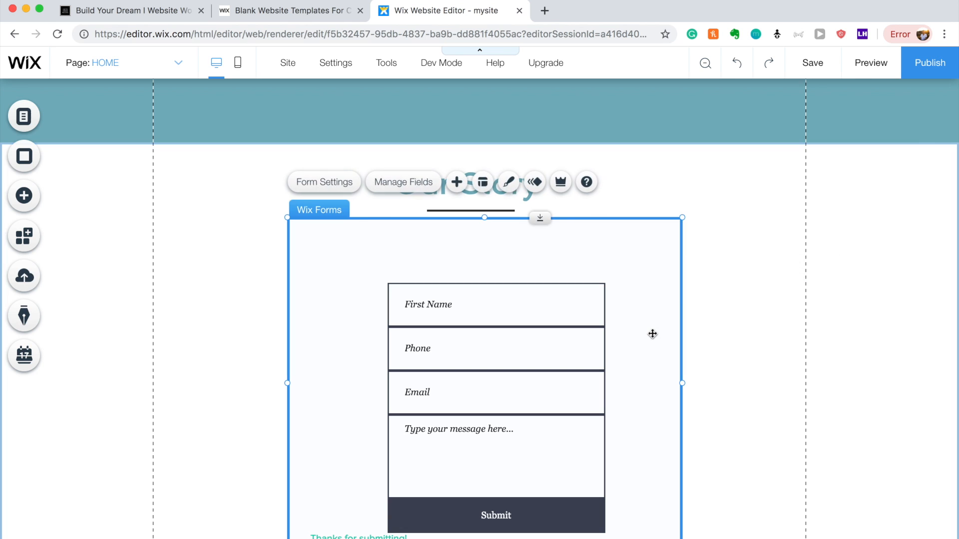
left_click(502, 186)
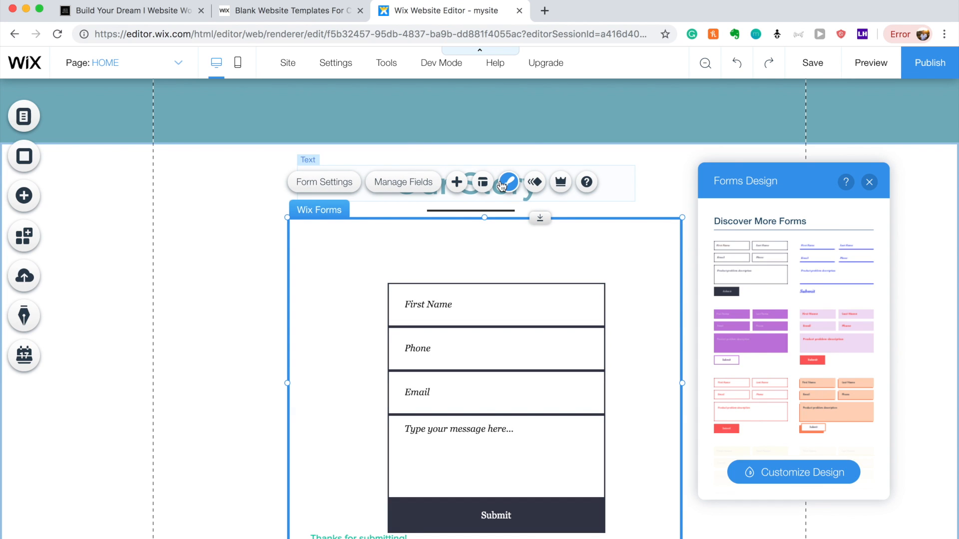
Give the form's container box a light blue fill via its opacity, and shift the form left.
left_click(818, 477)
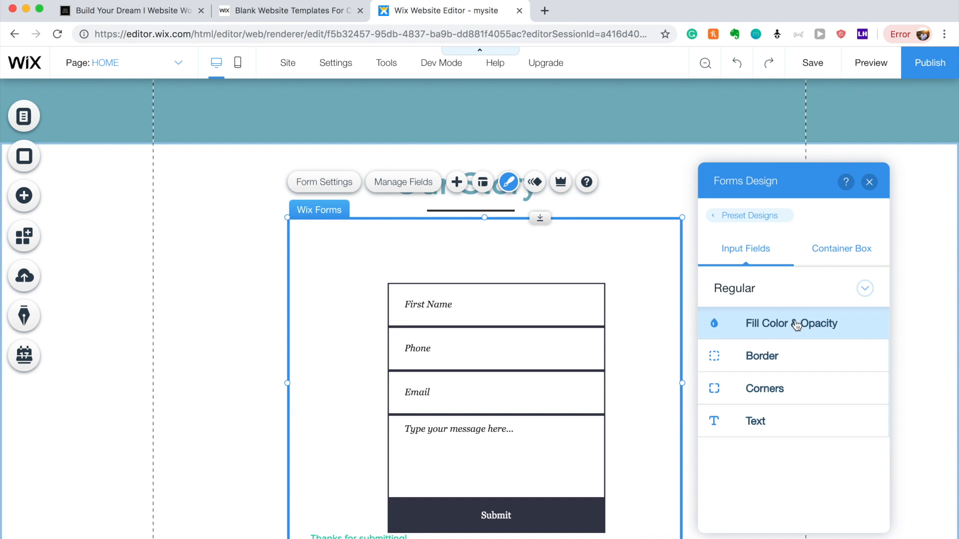
left_click(824, 260)
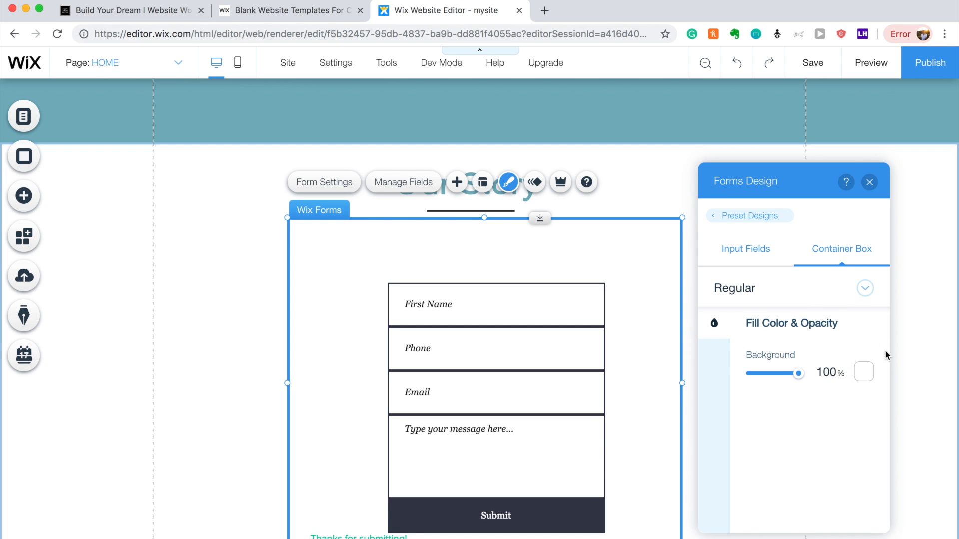
left_click_drag(798, 374, 700, 383)
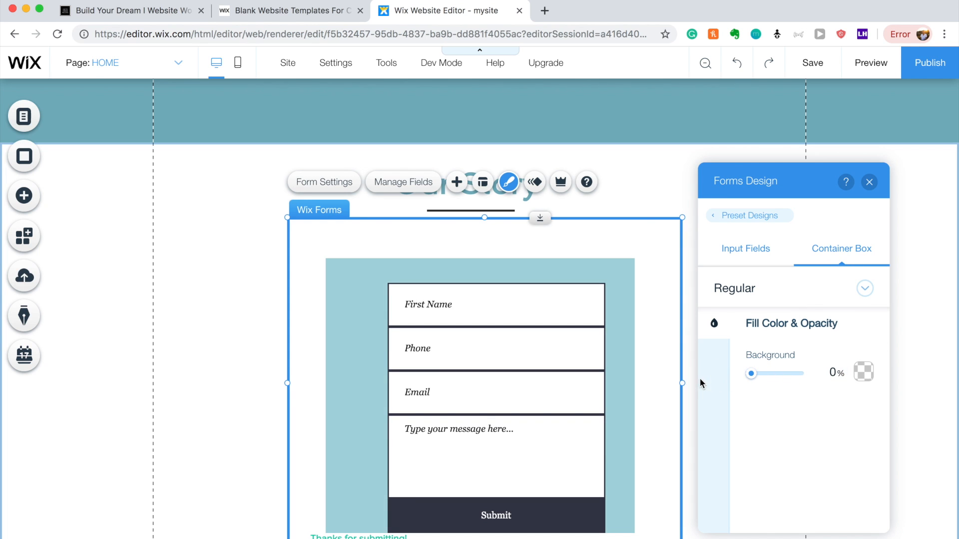
left_click(908, 298)
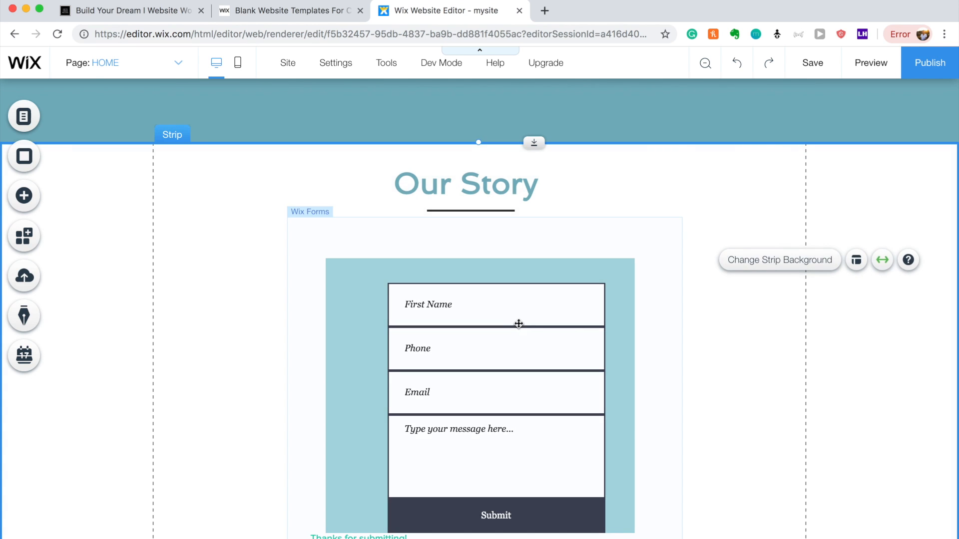
left_click_drag(518, 323, 497, 315)
Review the input fields' fill and border settings, keeping the borders black.
left_click(719, 262)
left_click(524, 338)
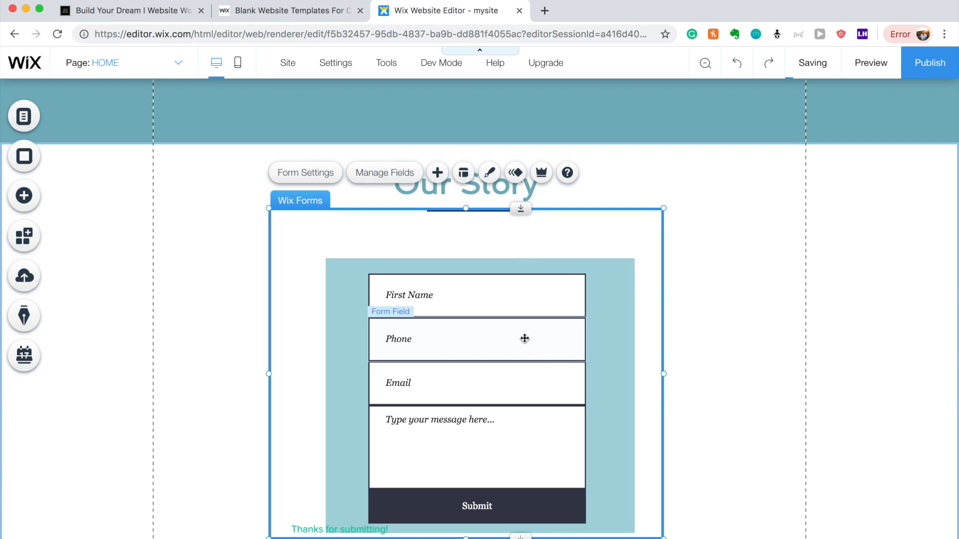
left_click(489, 172)
left_click(771, 478)
left_click(774, 330)
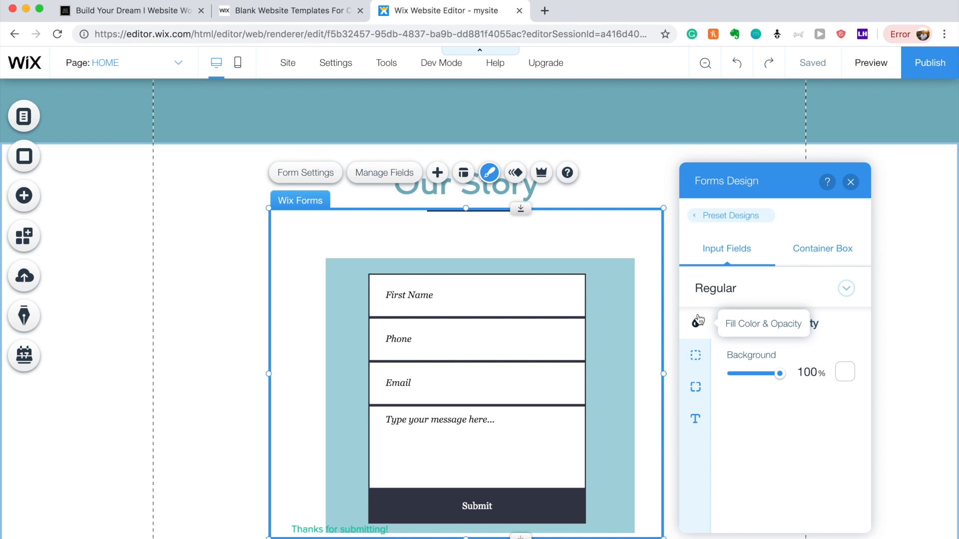
left_click(698, 356)
left_click(842, 366)
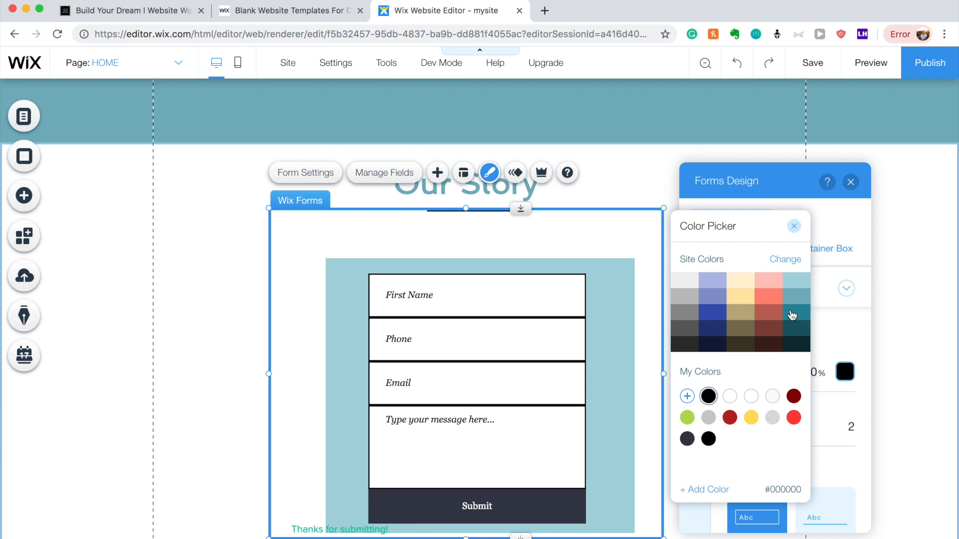
left_click(794, 226)
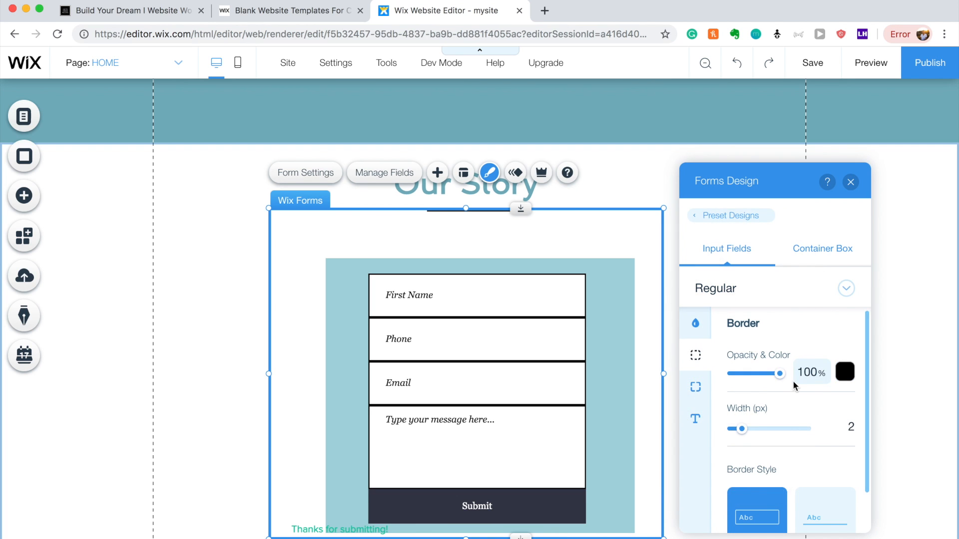
Thicken the input field borders from 2 to 3 px and round their corners to 15 px.
scroll(794, 385, "down", 1)
left_click_drag(747, 385, 747, 385)
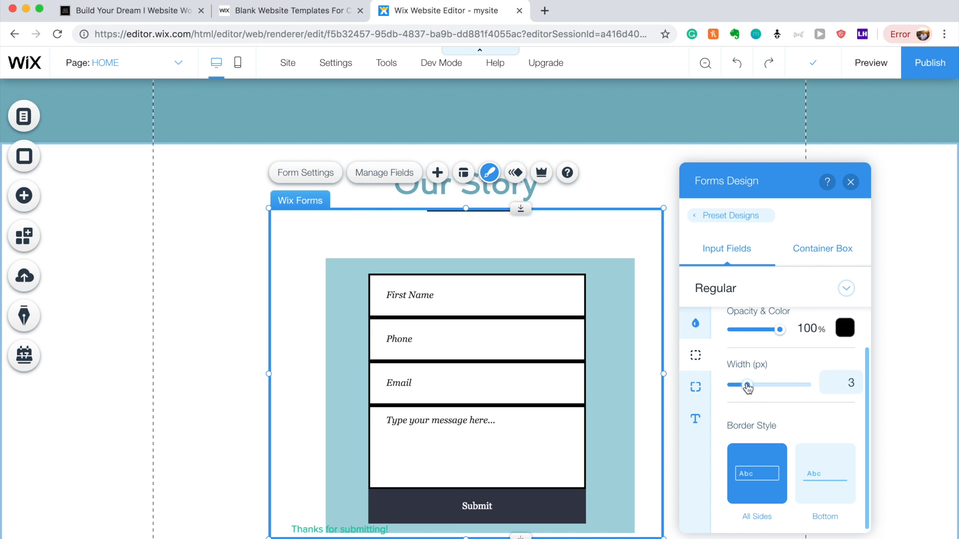
left_click(695, 387)
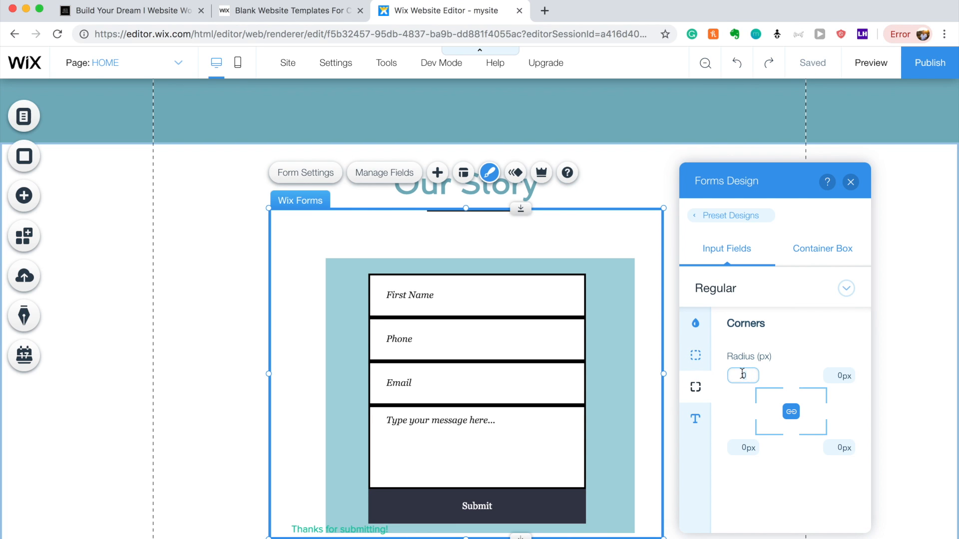
key("Return")
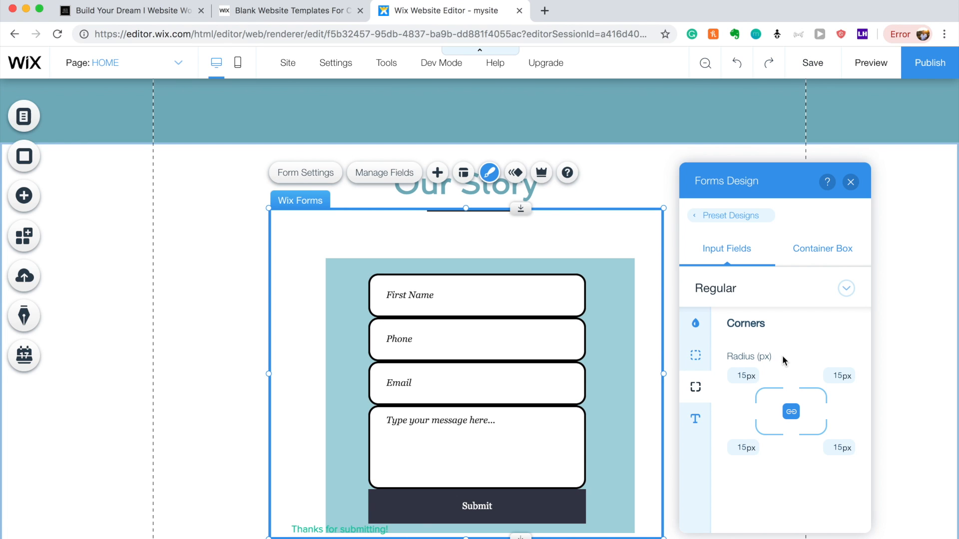
left_click(696, 421)
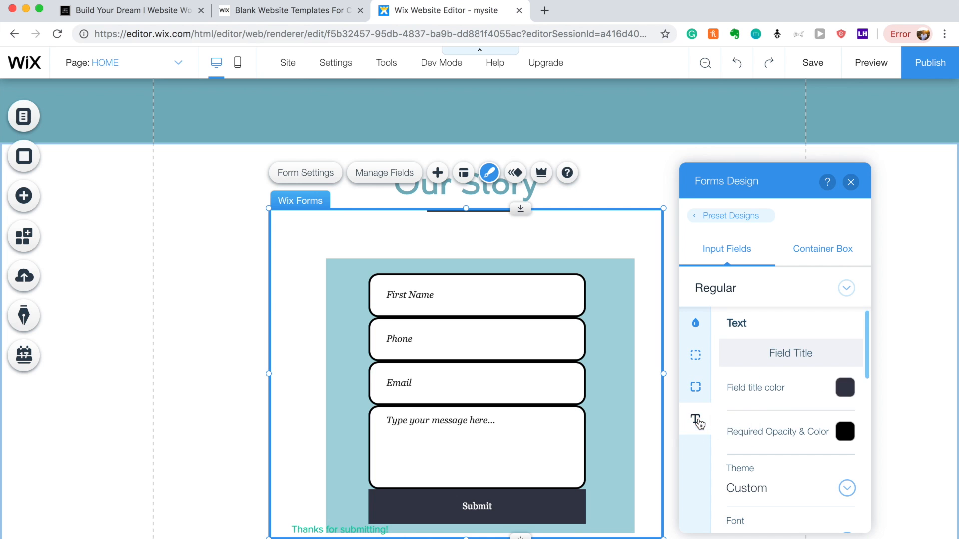
left_click(903, 369)
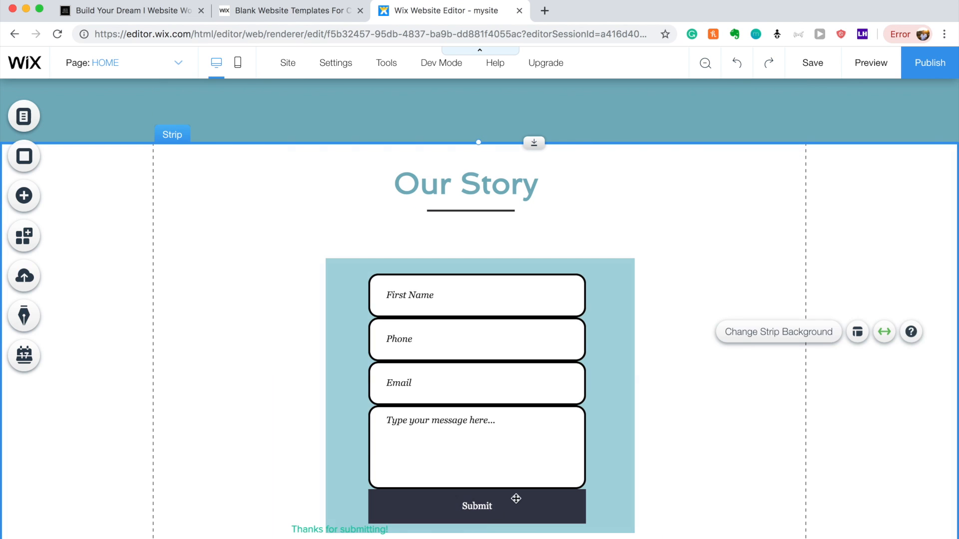
left_click(494, 515)
Apply the red italic preset to the Submit button and round its corners to 15 px.
left_click(496, 513)
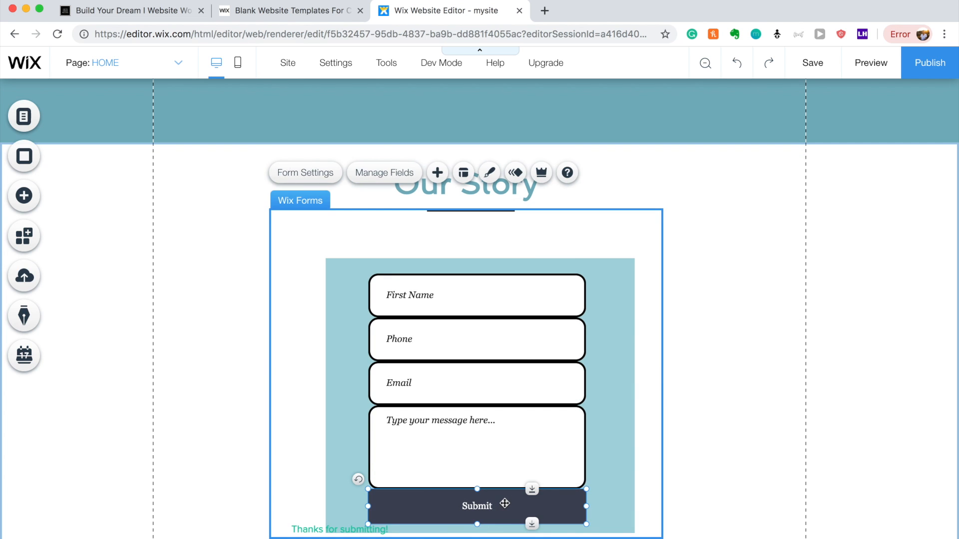
left_click(459, 458)
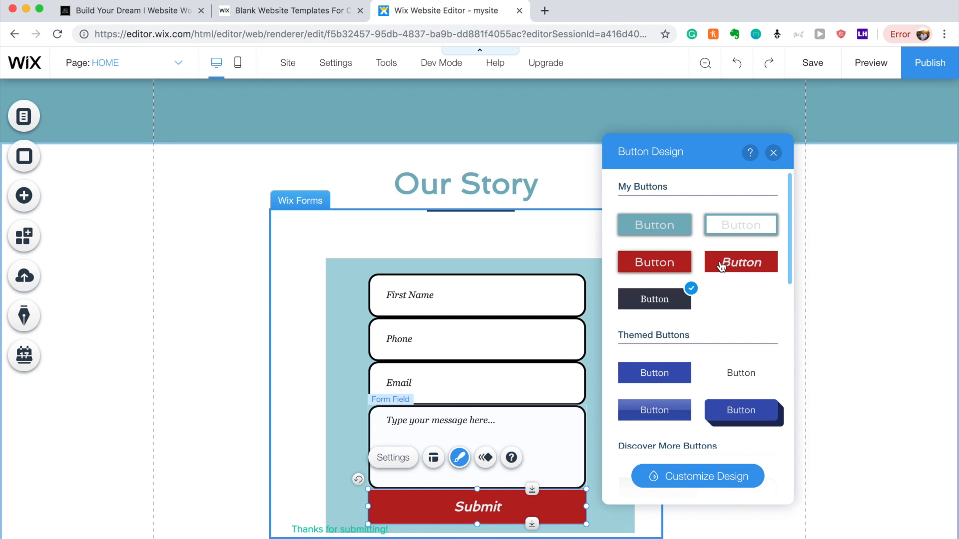
left_click(731, 476)
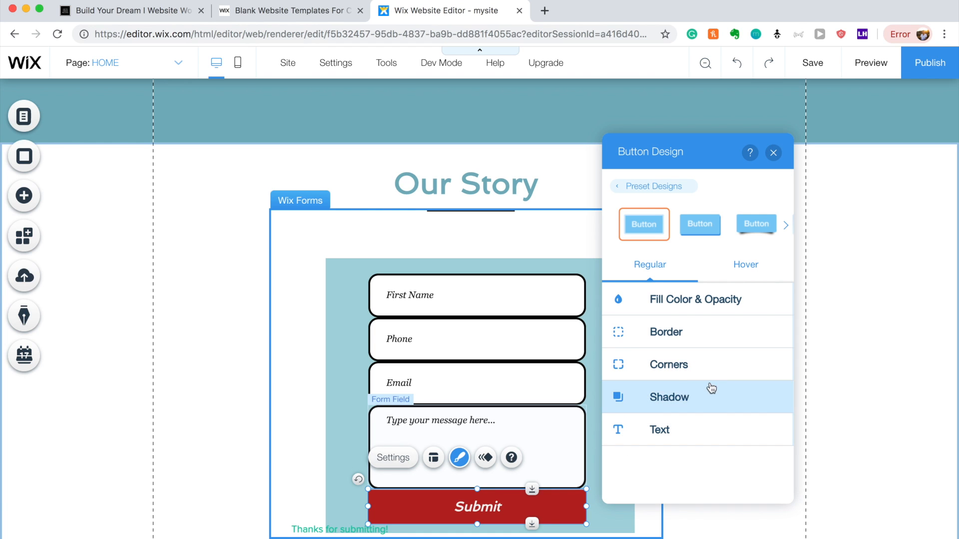
left_click(632, 189)
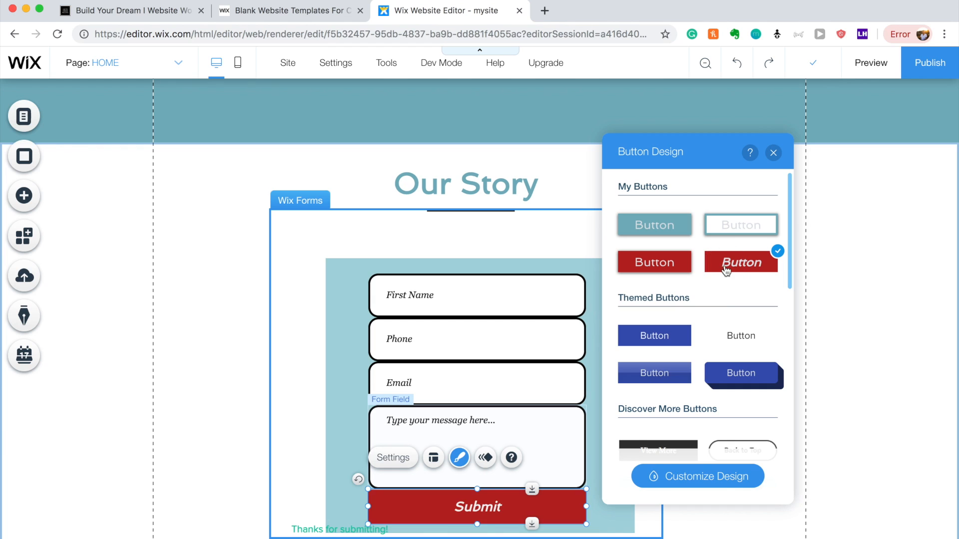
left_click(645, 483)
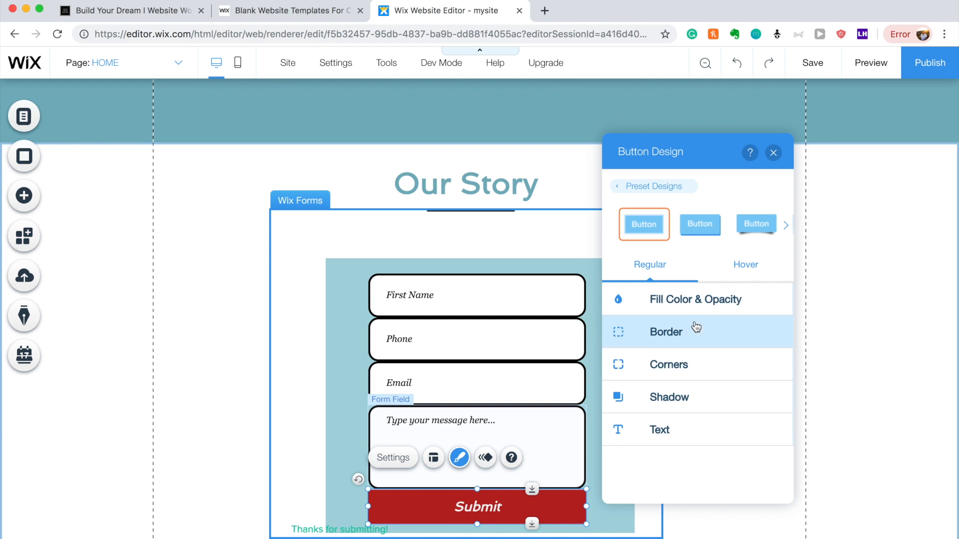
left_click(694, 353)
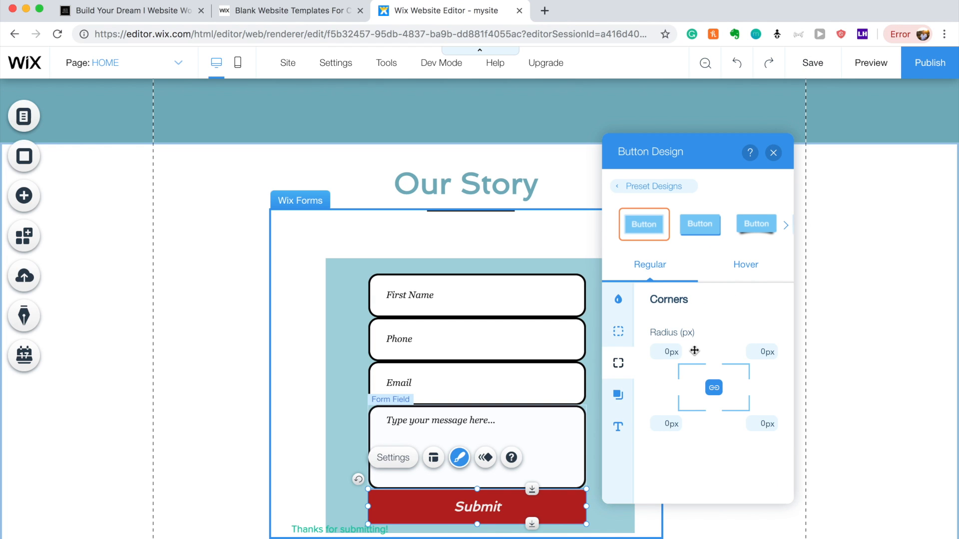
type("15")
key("Return")
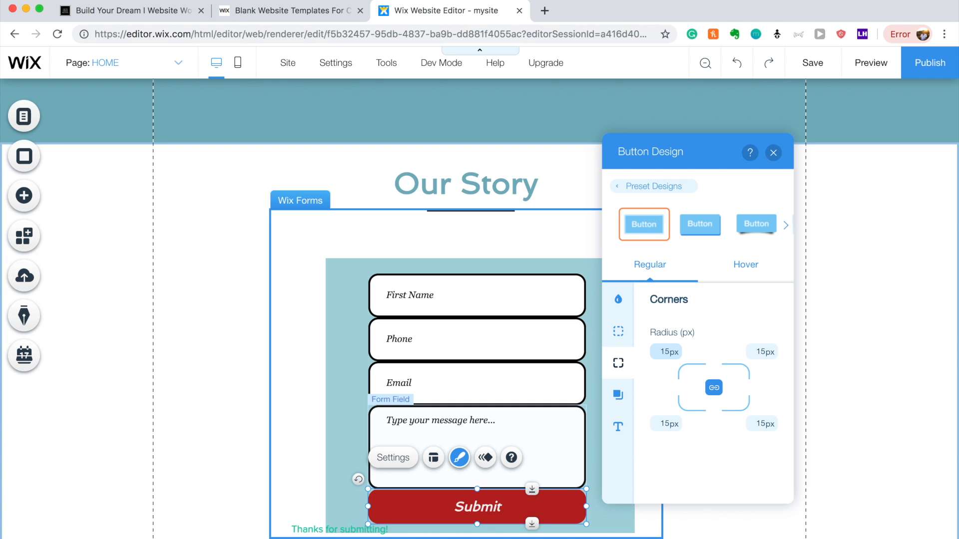
left_click(809, 322)
Replace the Our Story heading text with 'Get In Touch'.
scroll(725, 398, "up", 3)
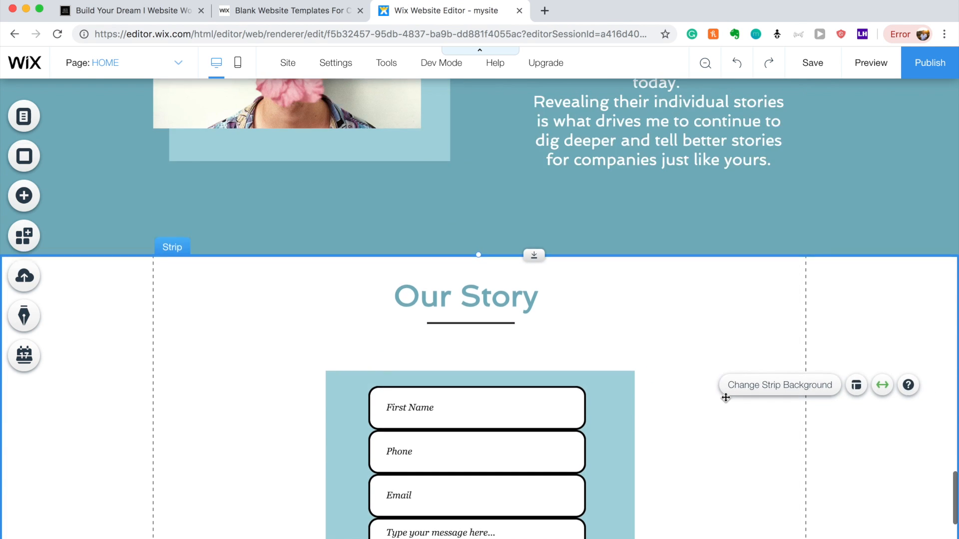
scroll(709, 382, "down", 2)
double_click(510, 228)
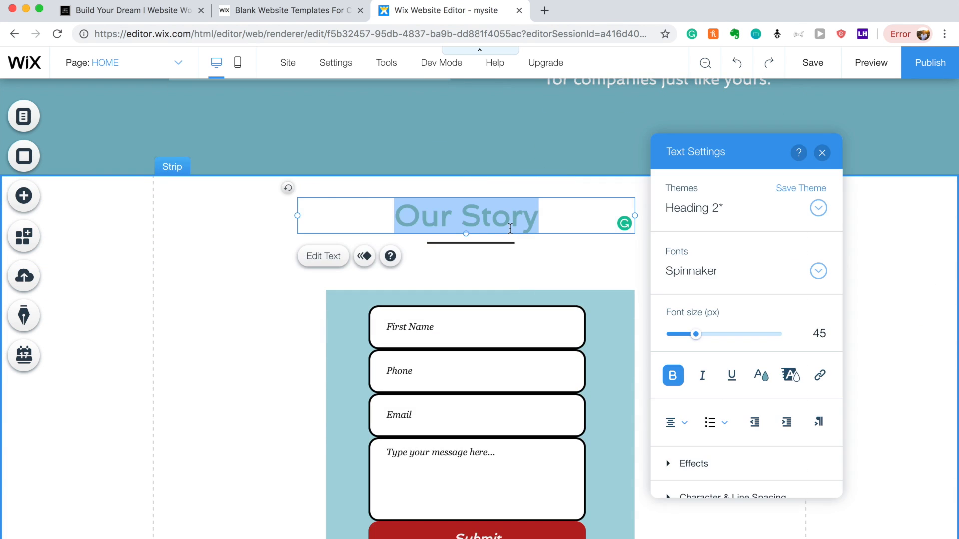
type("Get In")
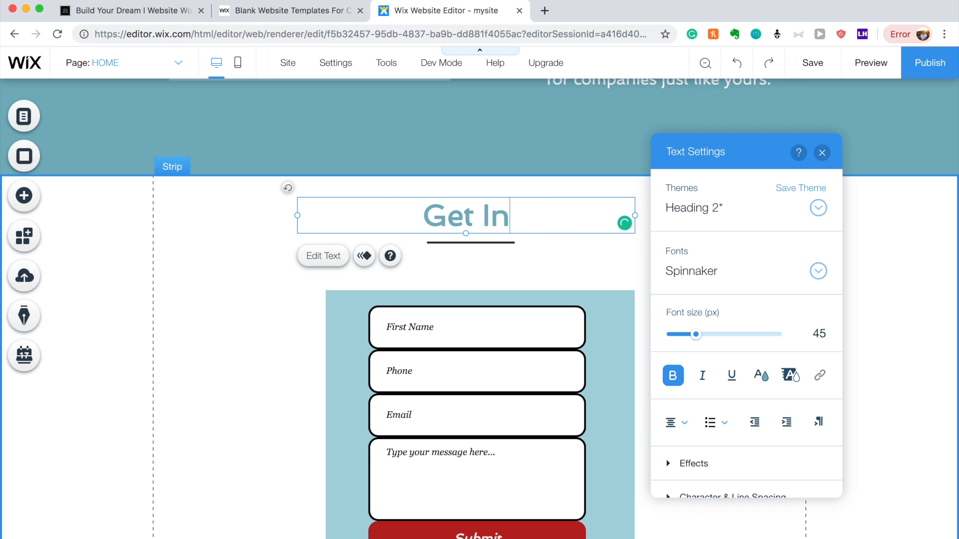
type(" Touch")
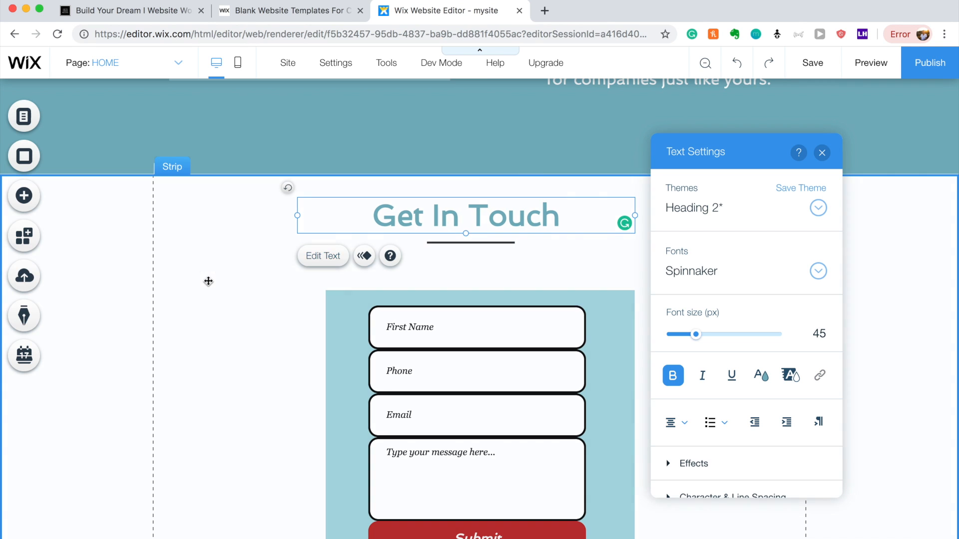
left_click(220, 282)
Try small moves of the Get In Touch heading and contact form, leaving both in place.
left_click(520, 216)
left_click_drag(520, 217, 529, 220)
left_click(694, 315)
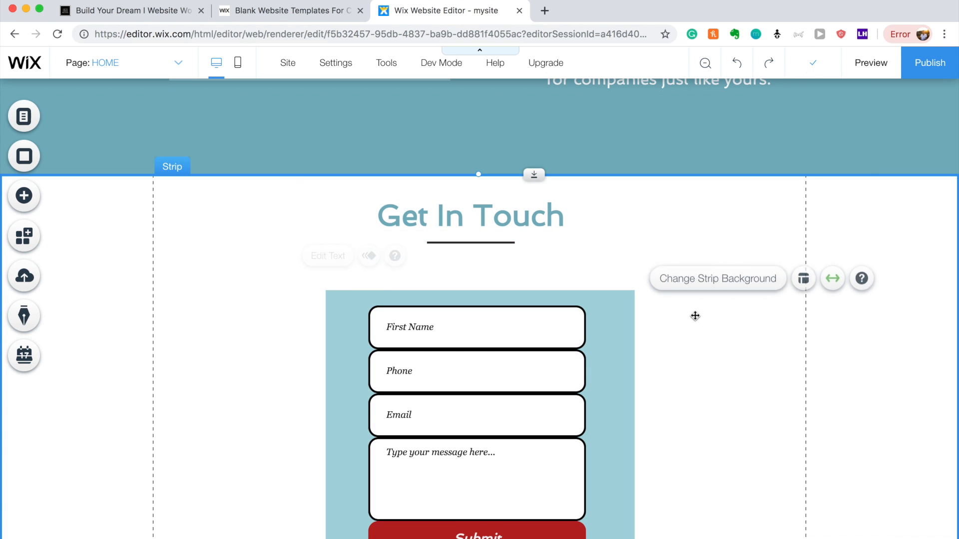
left_click_drag(605, 338, 600, 332)
left_click(721, 338)
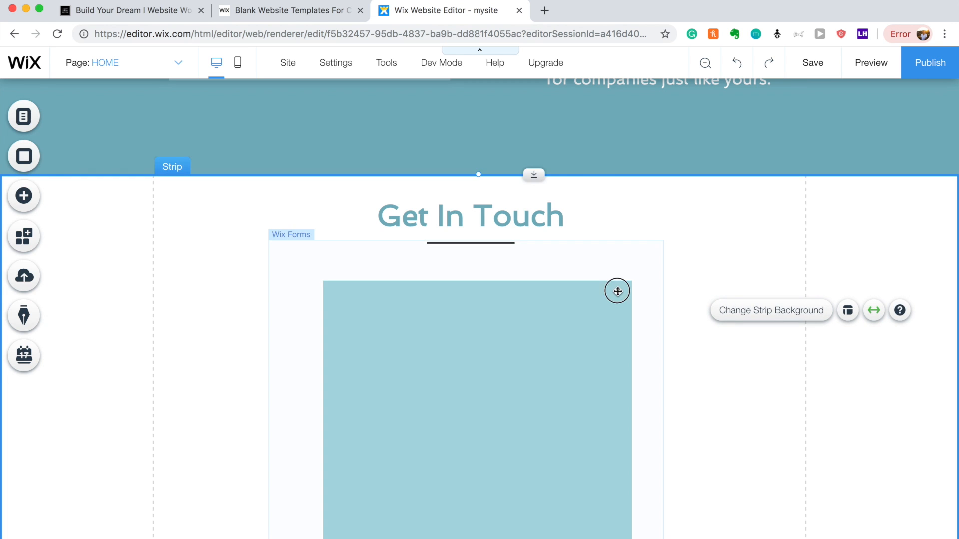
left_click(608, 312)
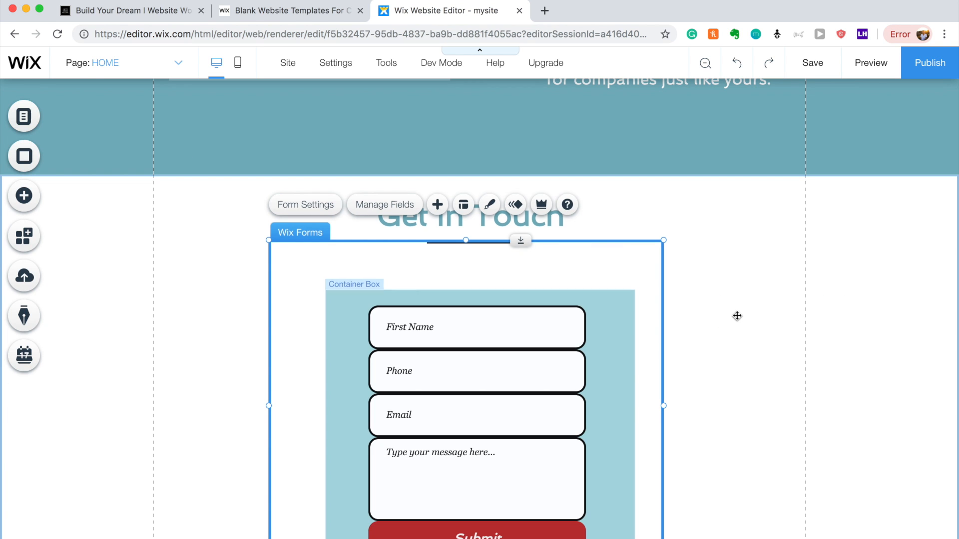
left_click(737, 315)
Send the form's blue background box to the back and stretch it taller behind the fields.
left_click_drag(628, 377, 628, 368)
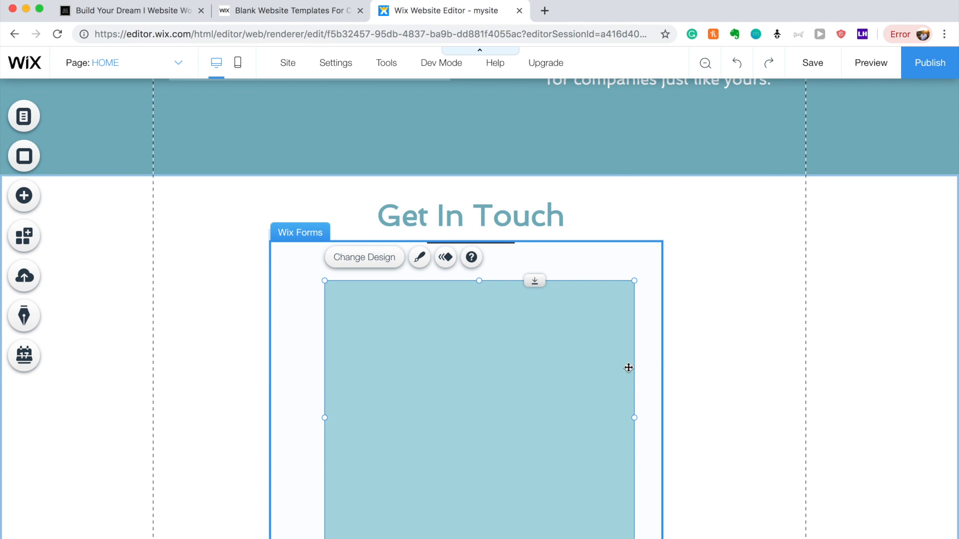
right_click(627, 368)
mouse_move(747, 332)
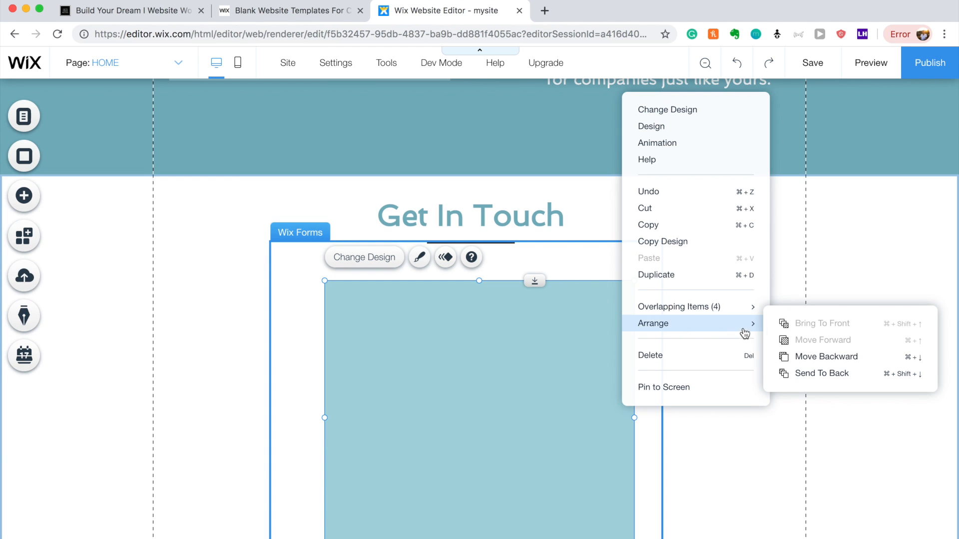
left_click(799, 375)
left_click(813, 253)
scroll(828, 301, "down", 2)
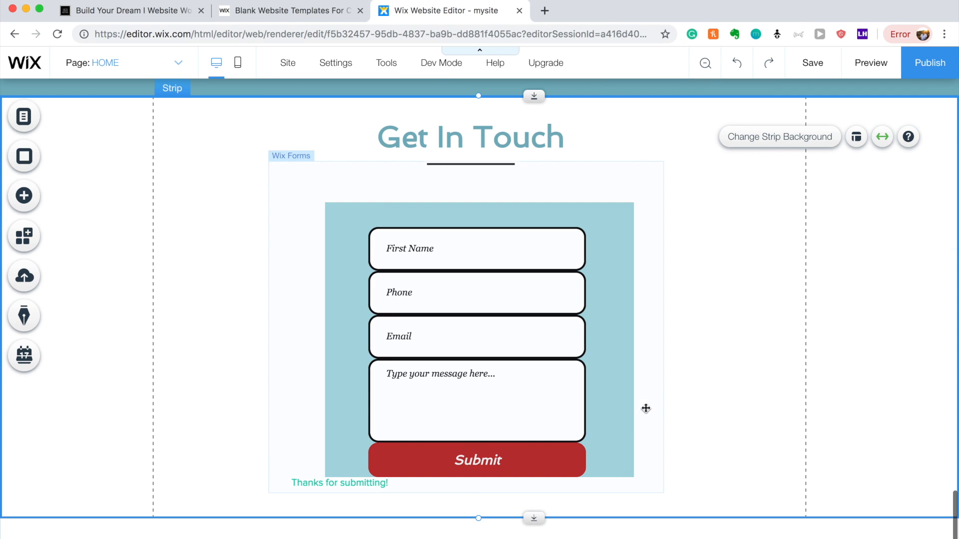
left_click(617, 445)
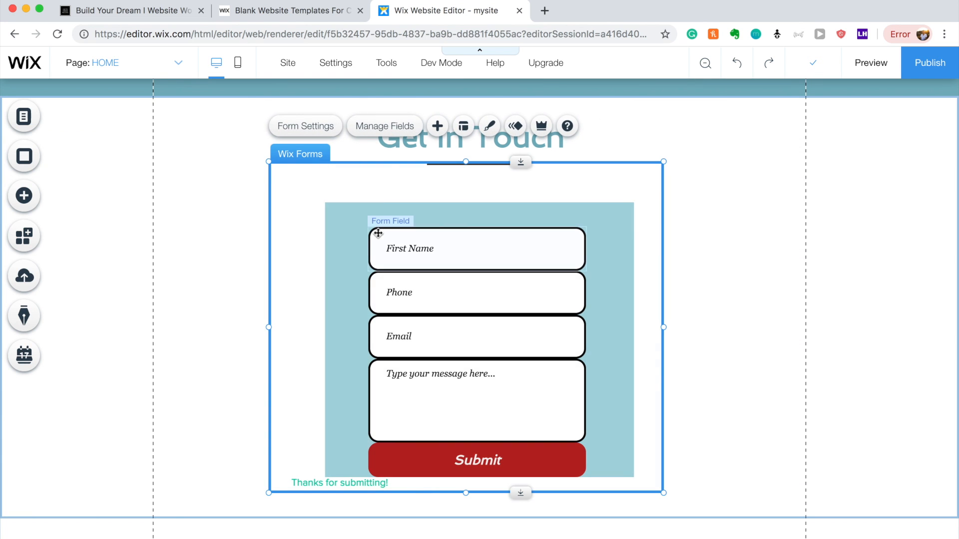
left_click(608, 457)
left_click_drag(479, 477, 479, 504)
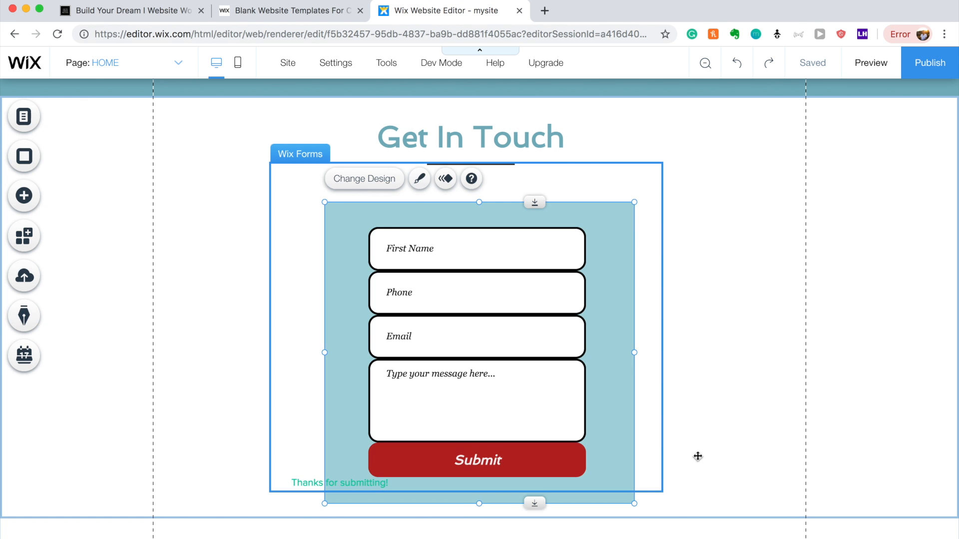
left_click(822, 387)
Move 'Thanks for submitting!' below the Submit button and place the form at the strip's left edge.
scroll(822, 387, "up", 6)
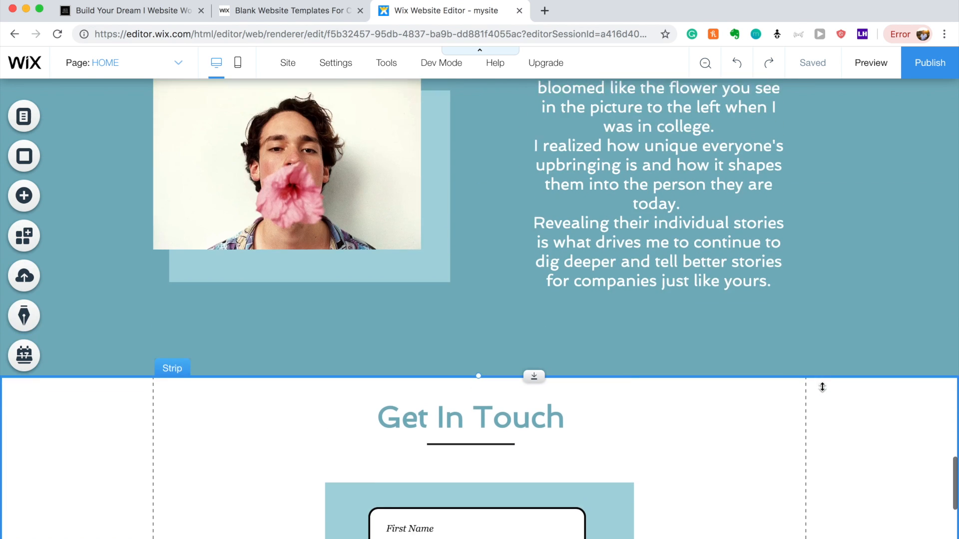
scroll(821, 388, "down", 5)
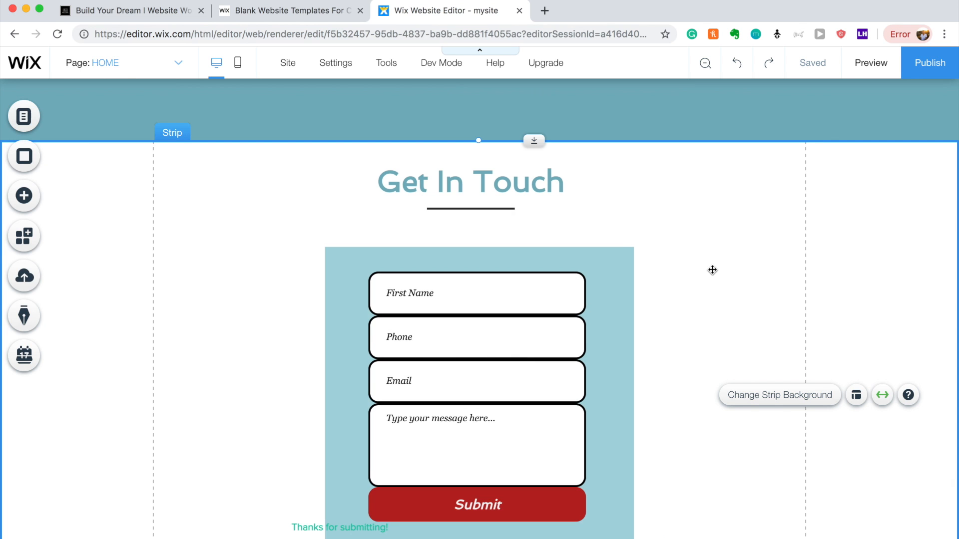
left_click_drag(612, 234, 485, 224)
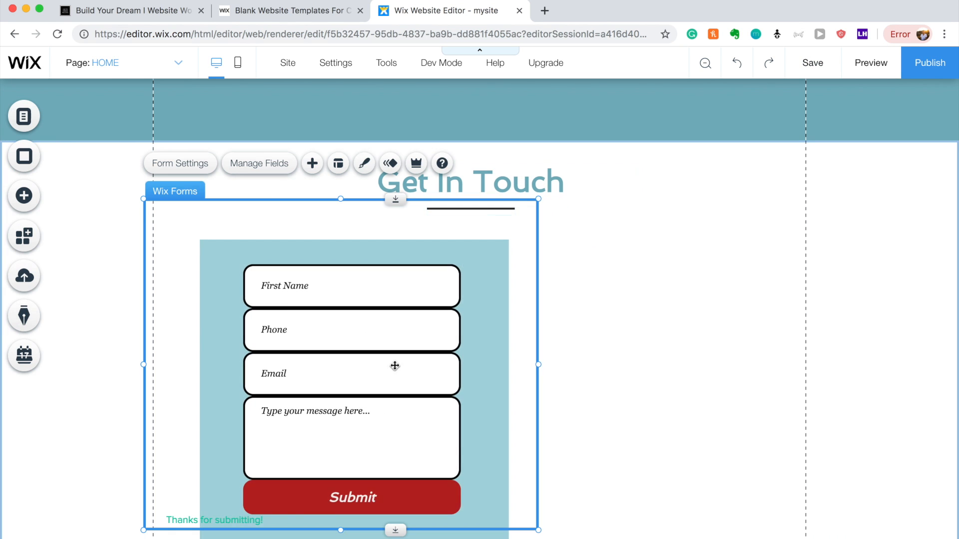
left_click_drag(276, 519, 311, 521)
left_click(263, 521)
left_click_drag(264, 519, 343, 520)
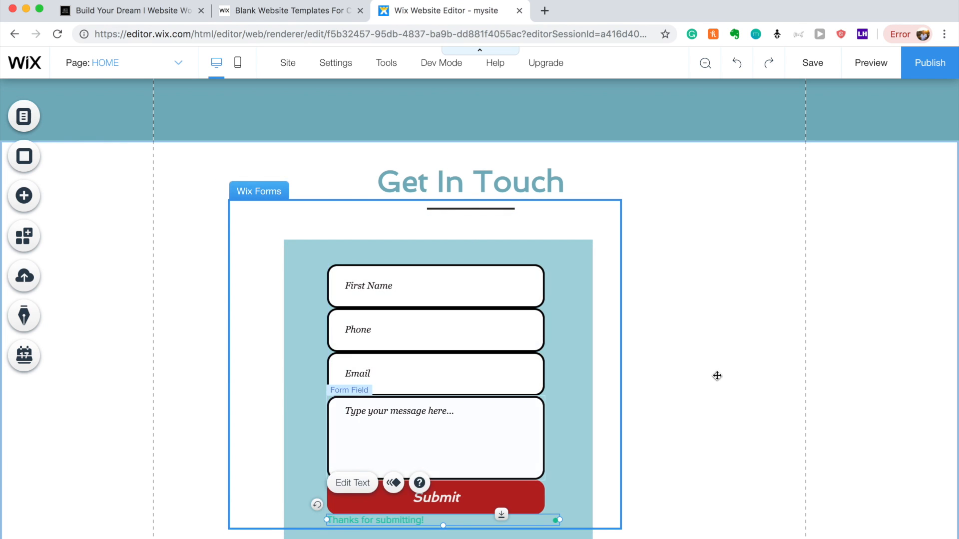
left_click(717, 376)
left_click_drag(547, 230, 456, 223)
left_click(637, 273)
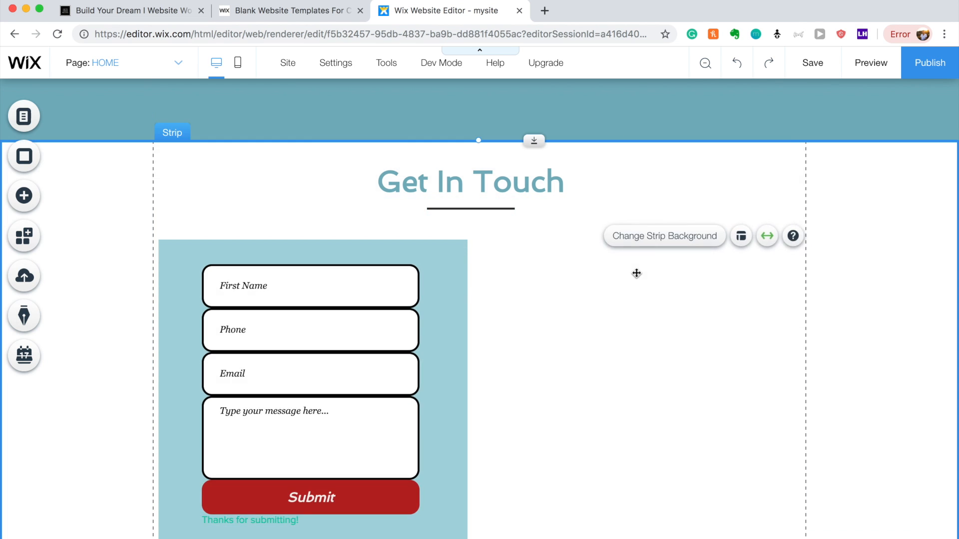
scroll(639, 250, "up", 3)
left_click(658, 147)
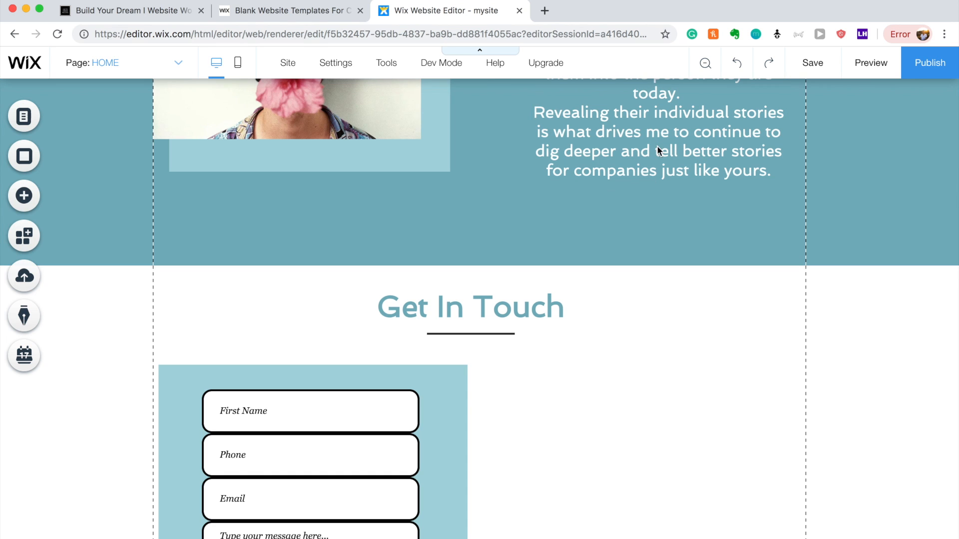
Move the story paragraph into the Get In Touch strip, right of the contact form.
left_click_drag(661, 286, 668, 521)
left_click_drag(651, 331, 646, 373)
double_click(645, 373)
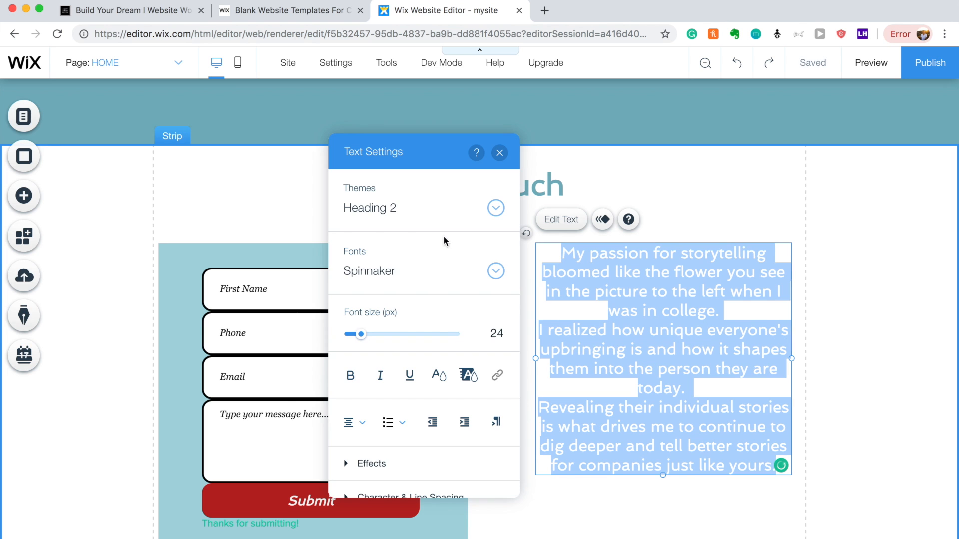
Set the paragraph's text colour to black (#000000).
left_click(436, 374)
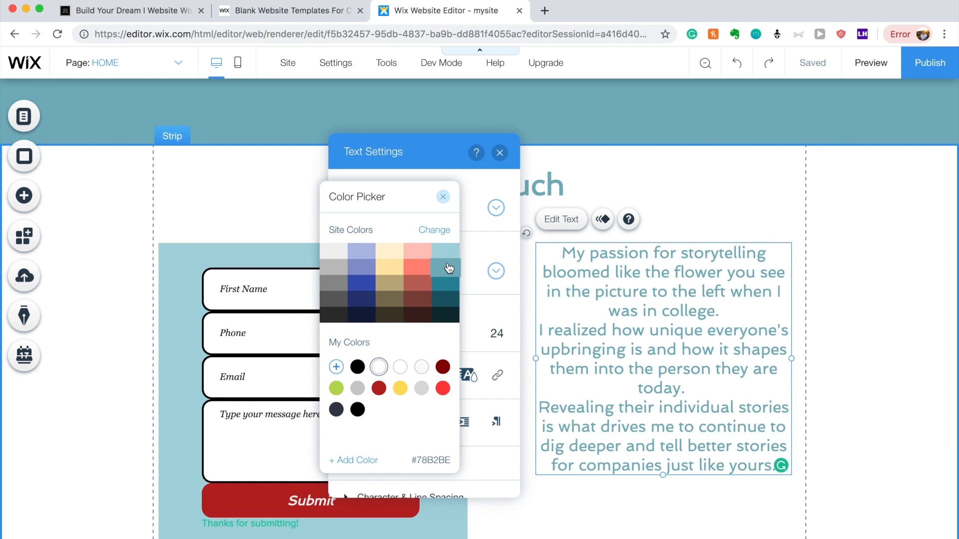
left_click(358, 367)
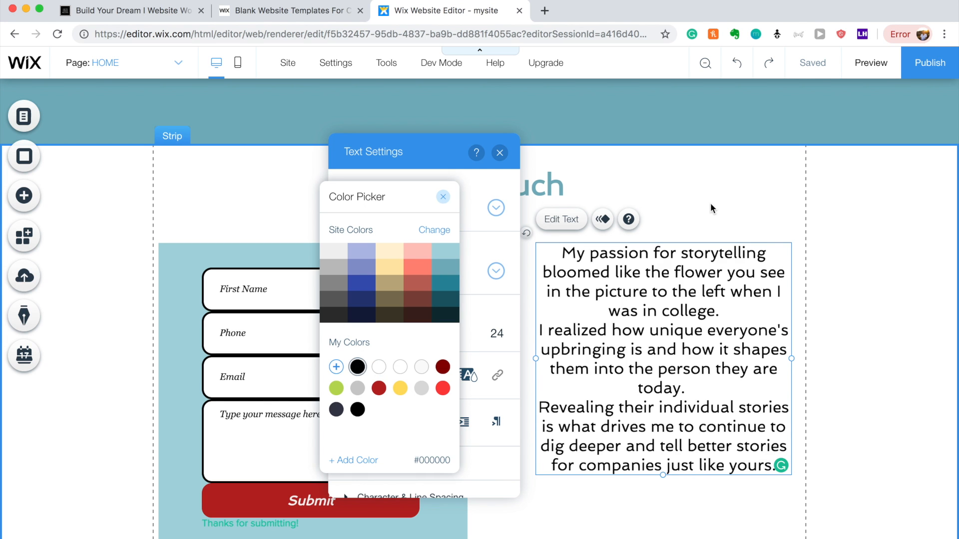
double_click(676, 330)
left_click(499, 153)
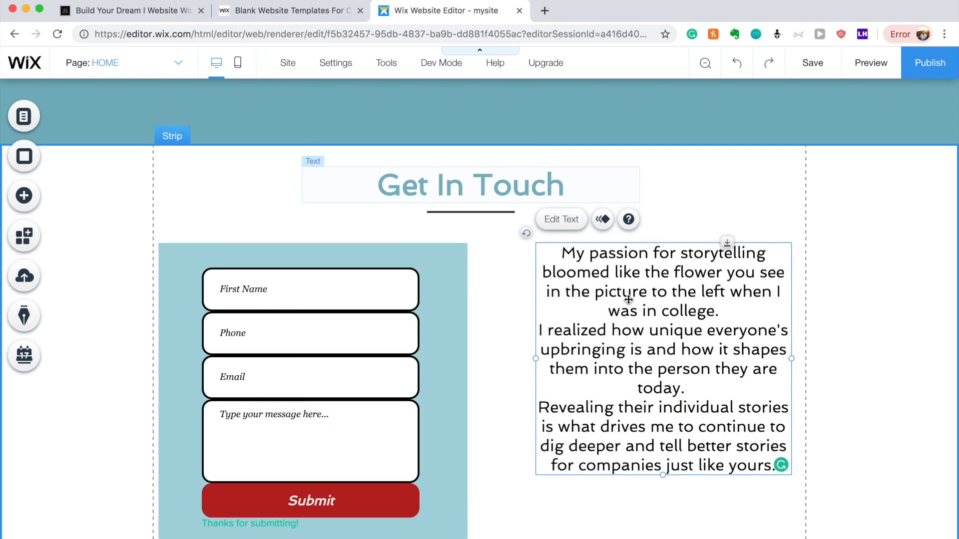
double_click(580, 281)
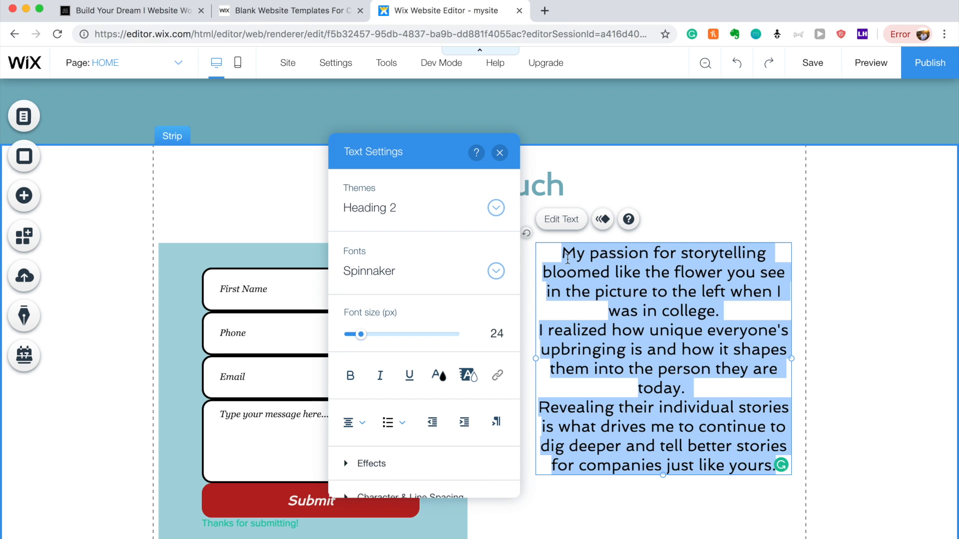
Type the thank-you message ending 'We will reach out within 24 hours to schedule a call with you.'.
type("Thank ")
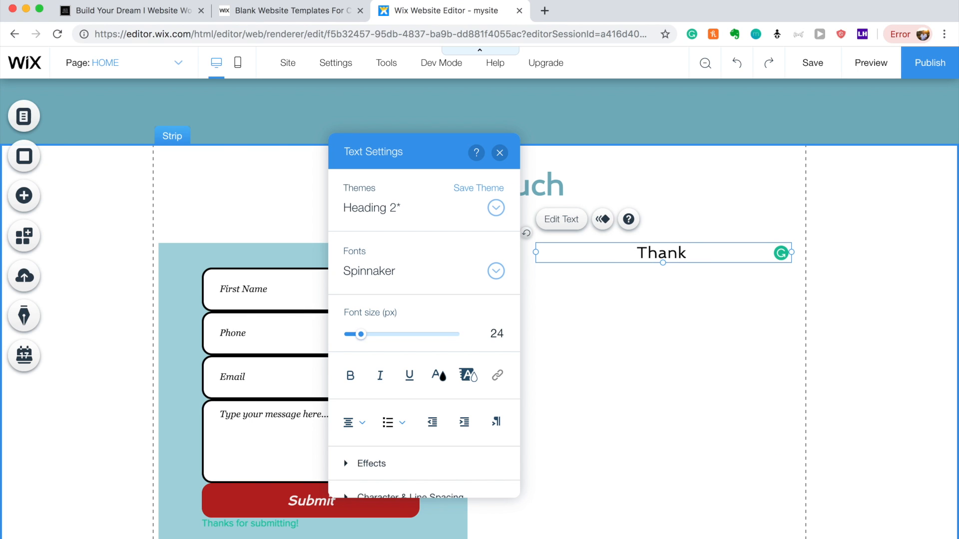
type("You")
key("BackSpace")
key("BackSpace")
type("ou Fo")
key("BackSpace")
key("BackSpace")
type("fro")
key("BackSpace")
key("BackSpace")
type("or getting in contact with")
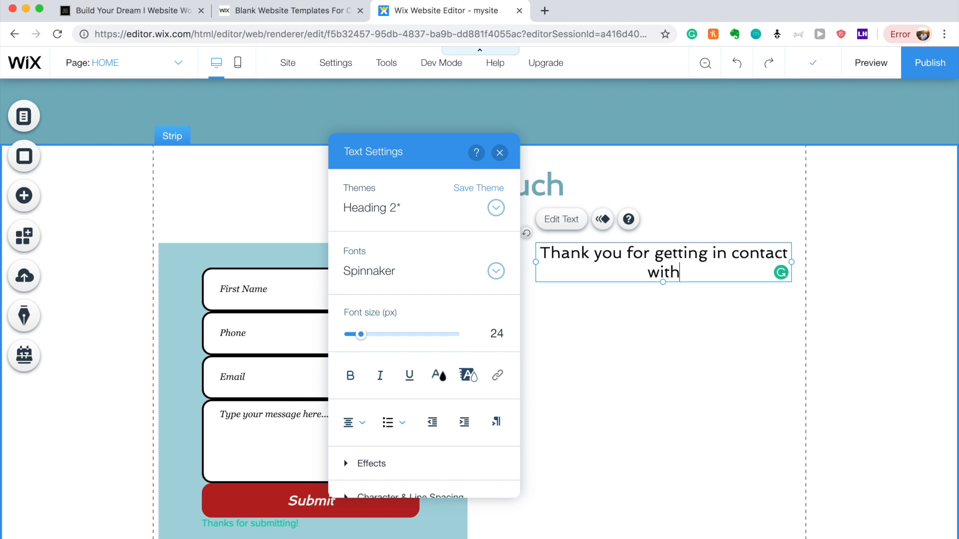
type(" us. We Wi")
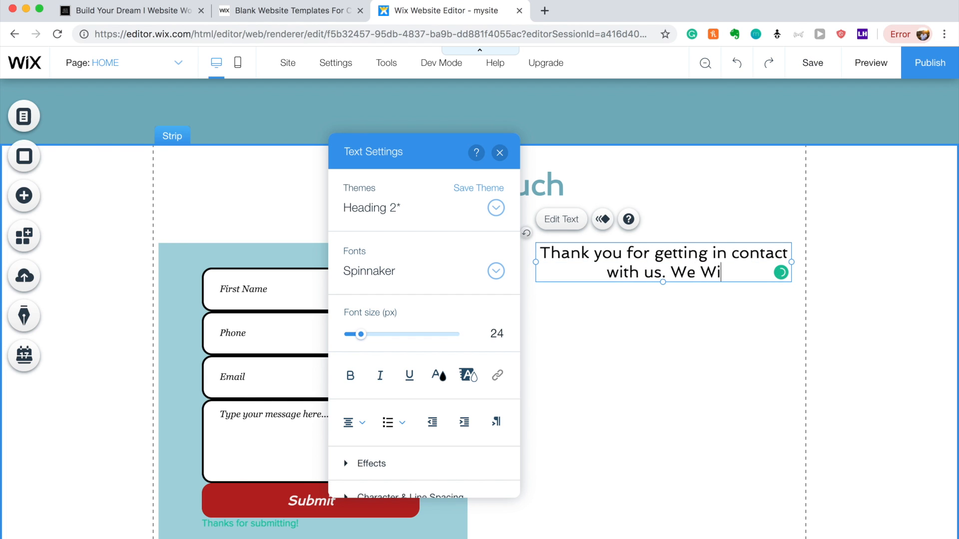
key("BackSpace")
key("BackSpace")
type("w")
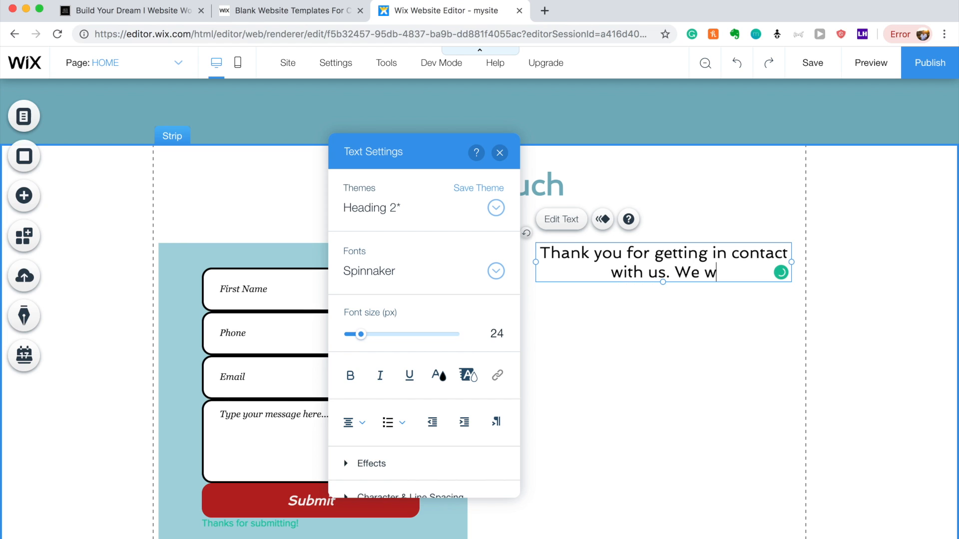
type("ill reac")
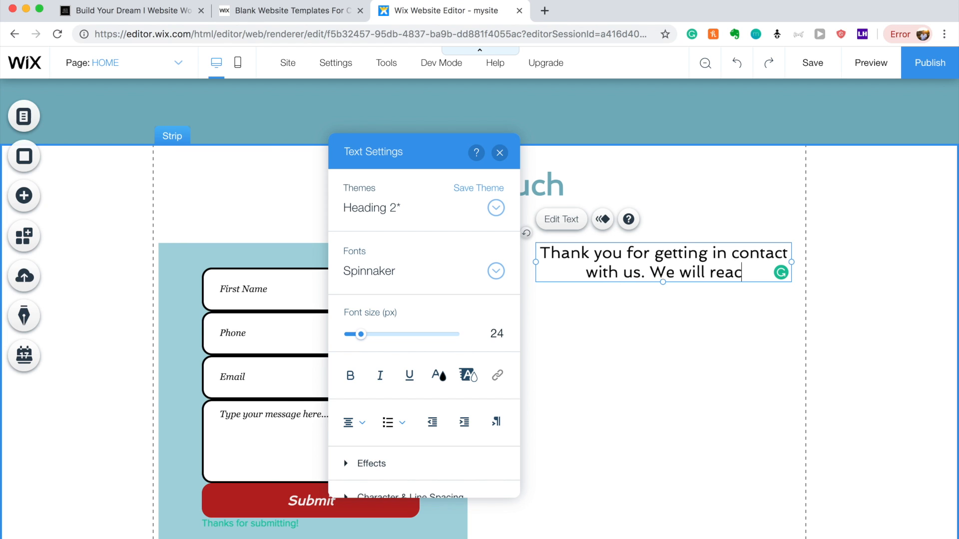
type("h out with")
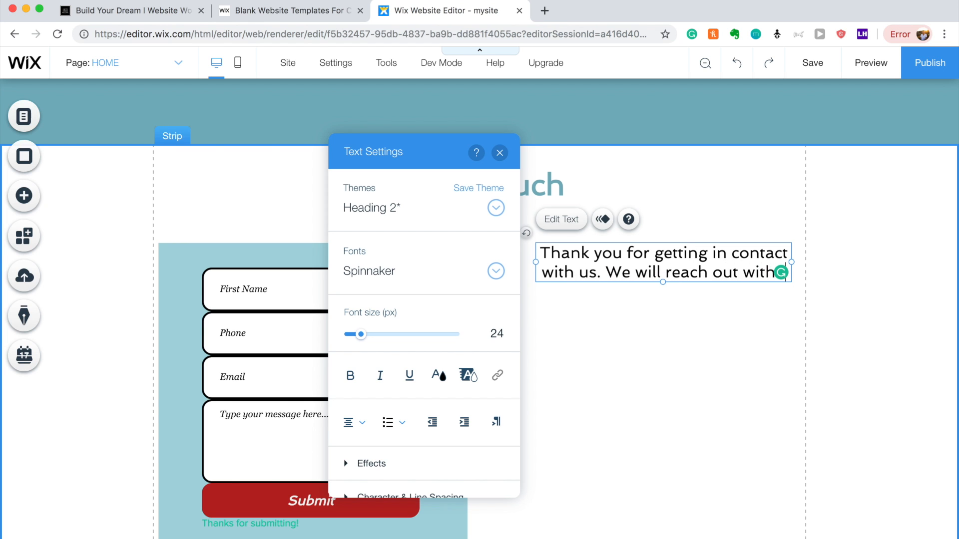
key("BackSpace")
type("in 1")
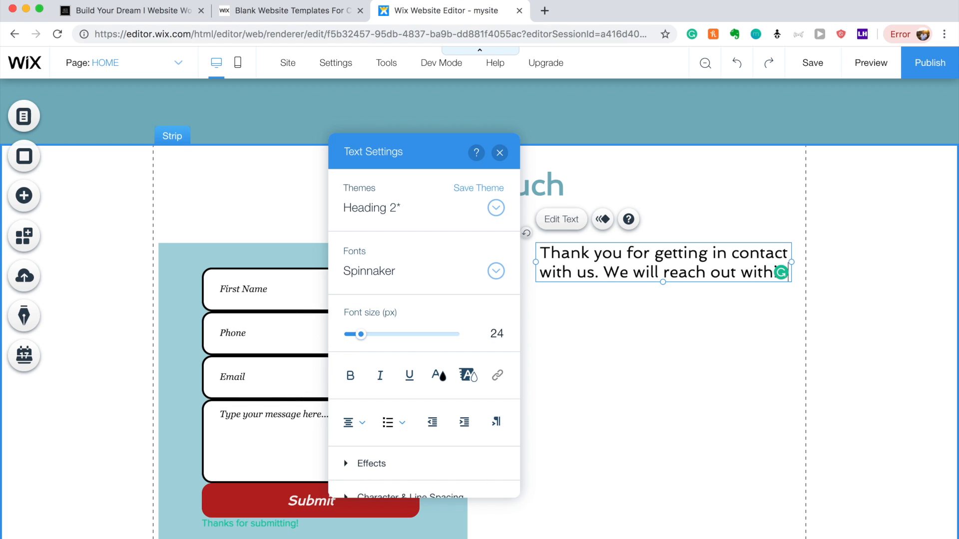
type(" bu")
key("BackSpace")
key("BackSpace")
key("BackSpace")
key("BackSpace")
key("BackSpace")
type("24")
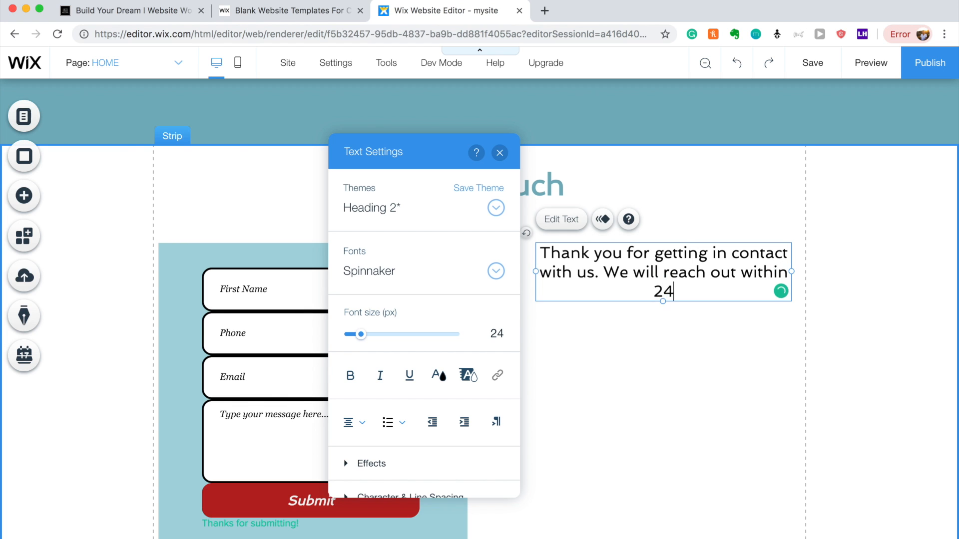
type(" hours")
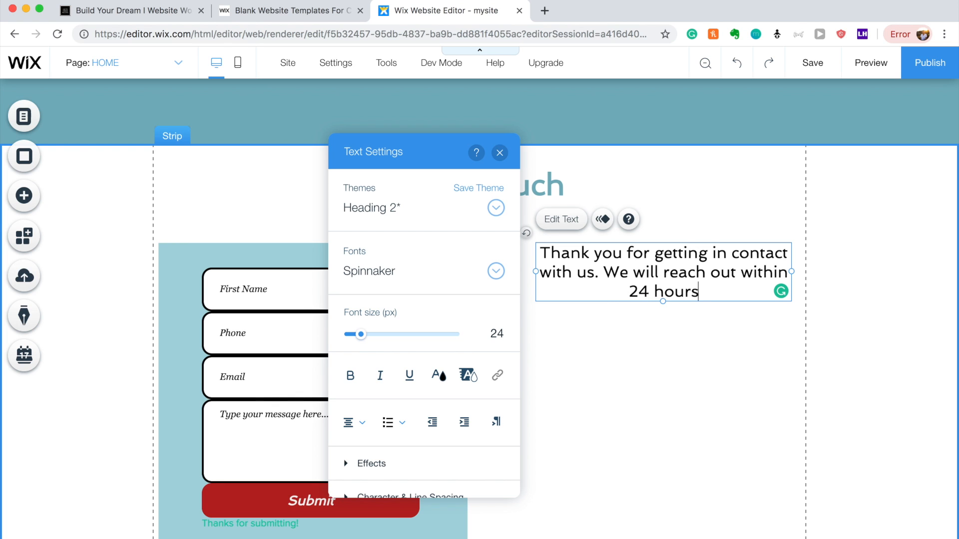
type(" to sc")
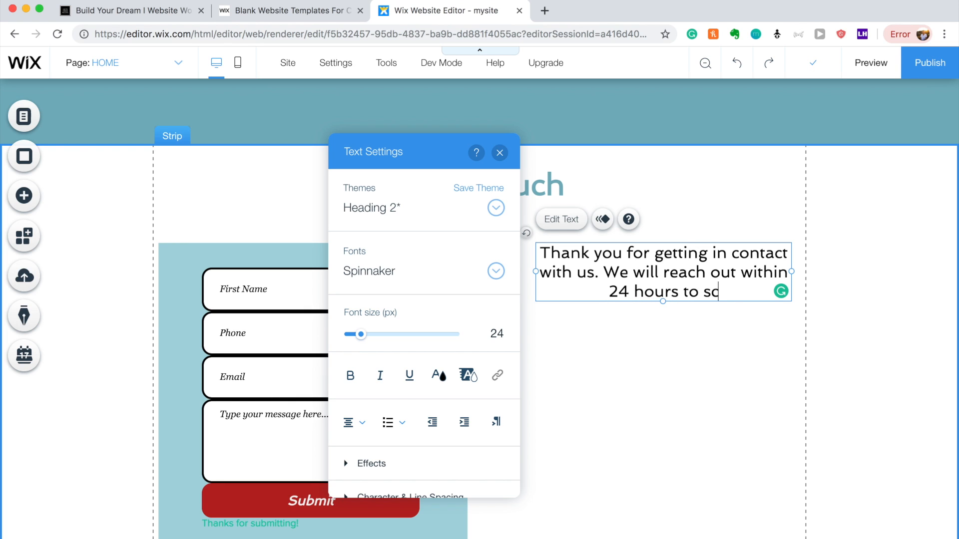
type("hedule a cal")
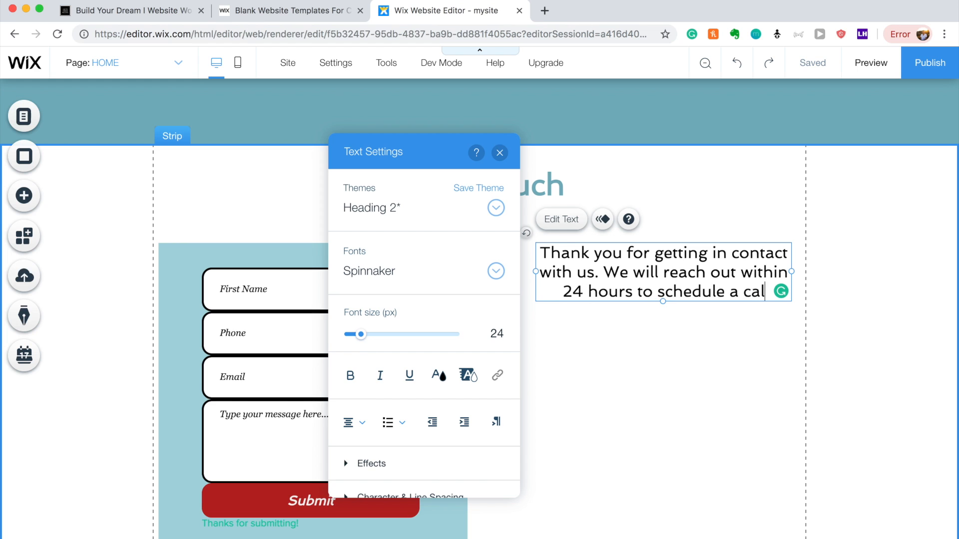
type("l with you")
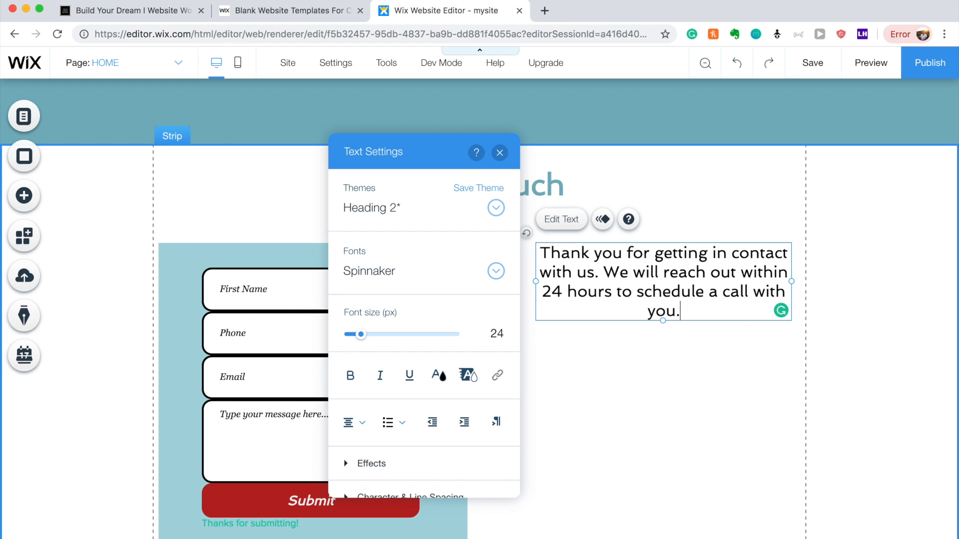
type(".")
Add a signature line with a name below the message.
key("Return")
key("Return")
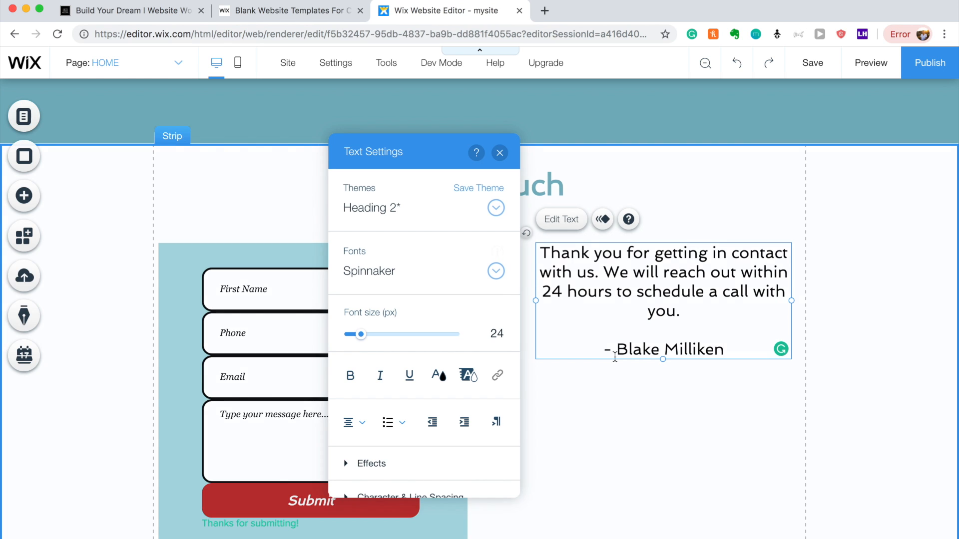
key("Return")
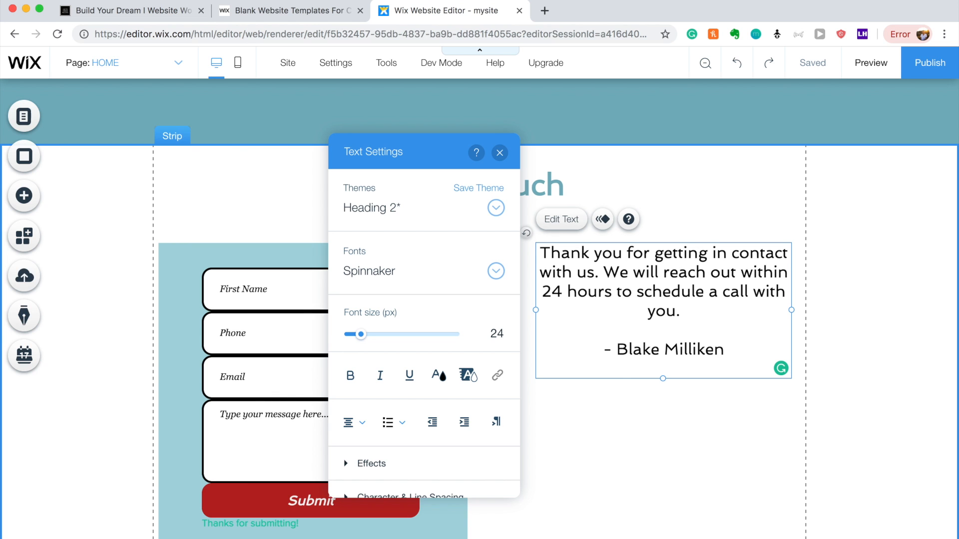
left_click(659, 426)
left_click_drag(669, 293, 658, 296)
Delete the signature line and shift the thank-you text box slightly left.
double_click(663, 361)
left_click_drag(716, 350, 591, 351)
key("BackSpace")
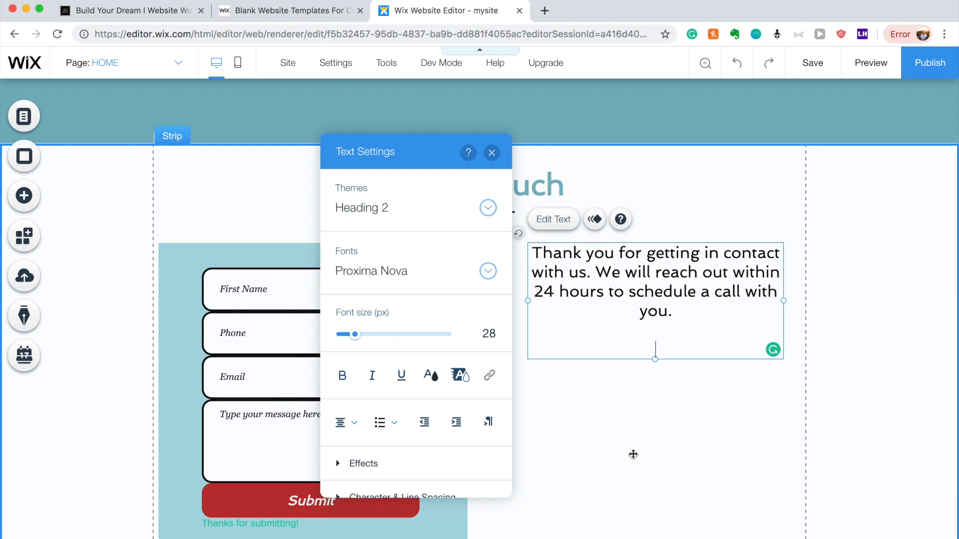
left_click(649, 353)
left_click_drag(657, 280, 647, 282)
left_click(668, 449)
scroll(667, 448, "down", 1)
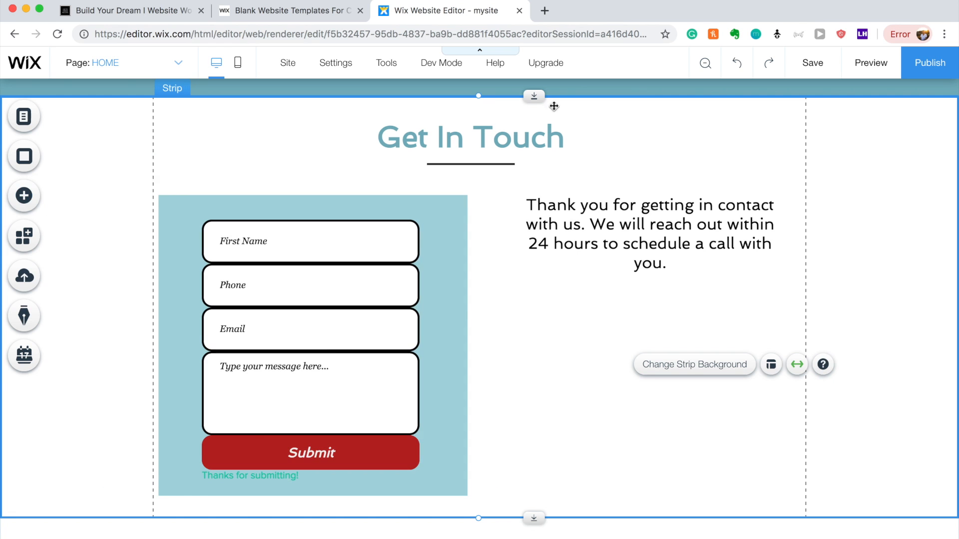
left_click(576, 228)
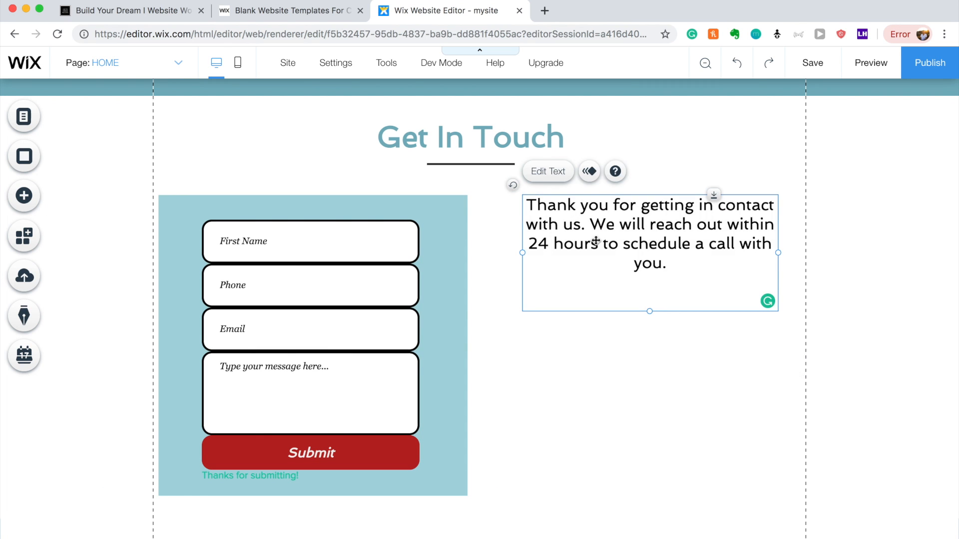
Duplicate the thank-you text and add a Google Maps map to the Get In Touch strip.
left_click_drag(593, 332, 592, 349)
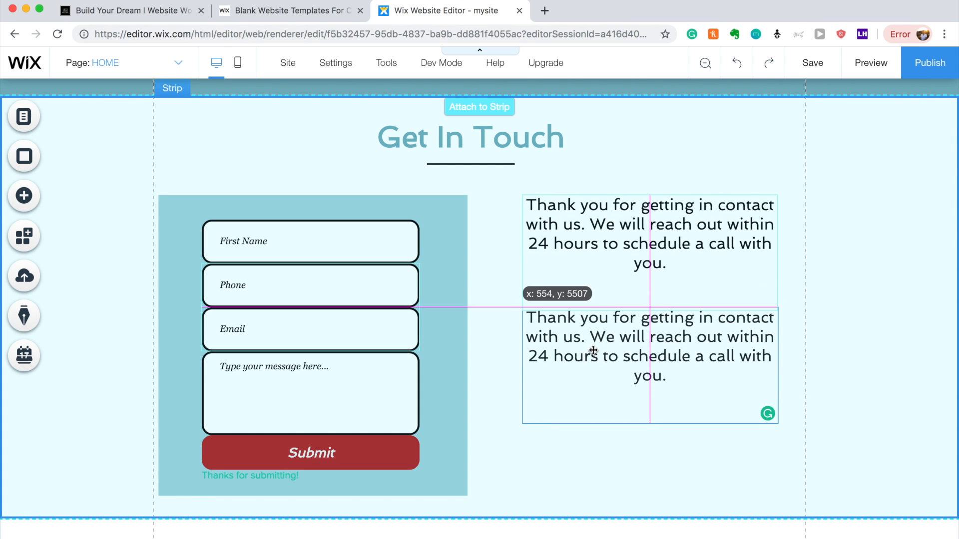
left_click(20, 200)
mouse_move(72, 504)
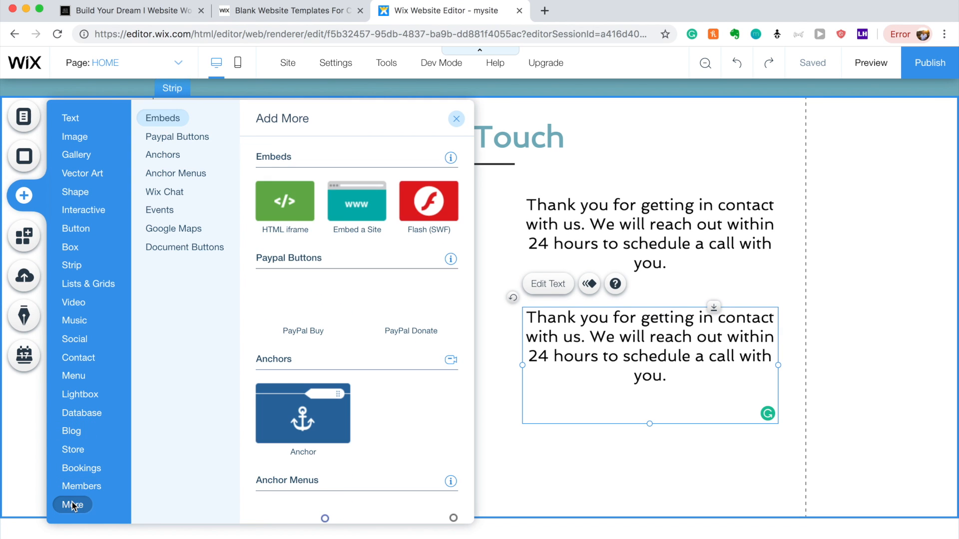
scroll(417, 312, "down", 15)
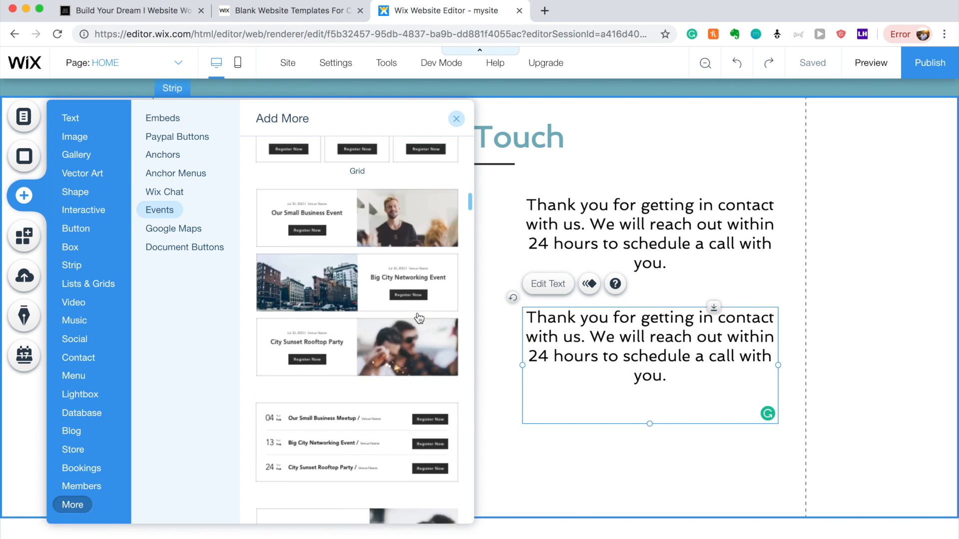
scroll(419, 318, "down", 8)
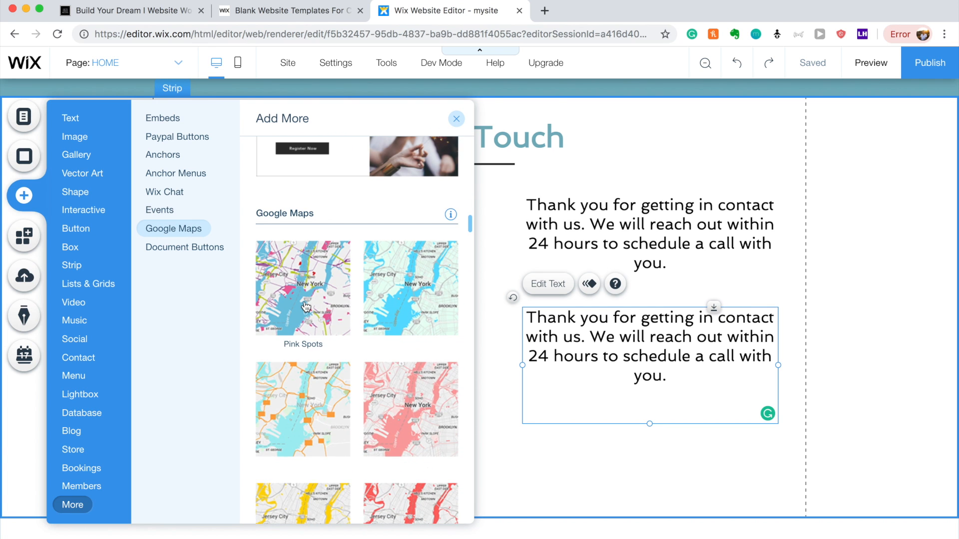
left_click(304, 306)
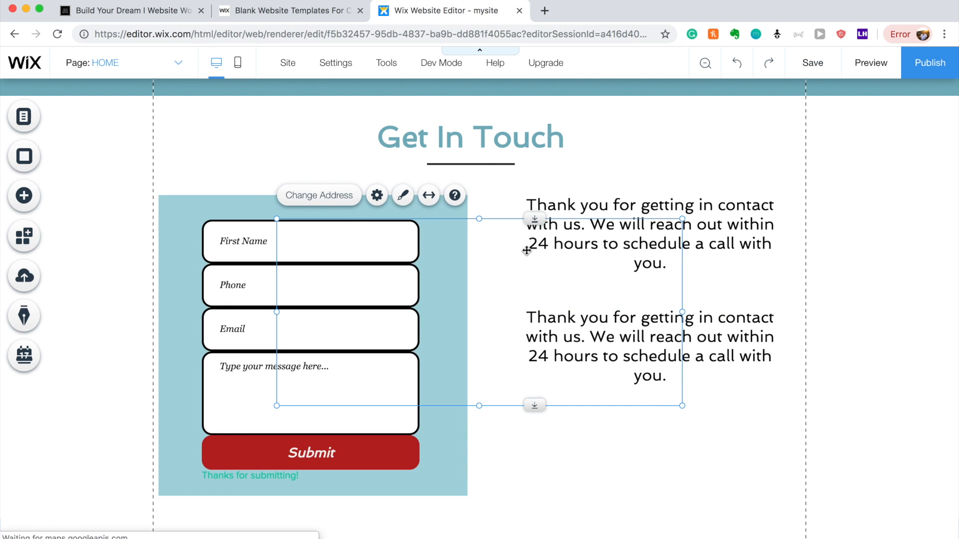
mouse_move(555, 285)
left_mouse_down()
mouse_move(606, 293)
mouse_move(619, 302)
mouse_move(627, 349)
mouse_move(721, 361)
mouse_move(722, 384)
mouse_move(766, 396)
mouse_move(786, 360)
left_mouse_up()
Delete the duplicate text, narrow the map and place it under the thank-you message.
left_click(729, 329)
key("Delete")
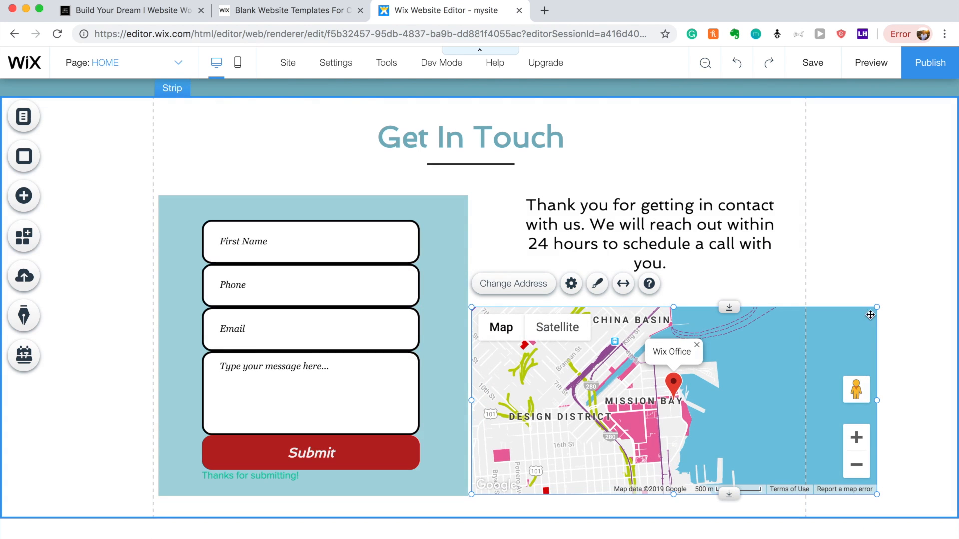
left_click_drag(878, 309, 786, 318)
left_click_drag(721, 346, 740, 335)
left_click(785, 293)
scroll(724, 300, "up", 6)
scroll(725, 299, "up", 20)
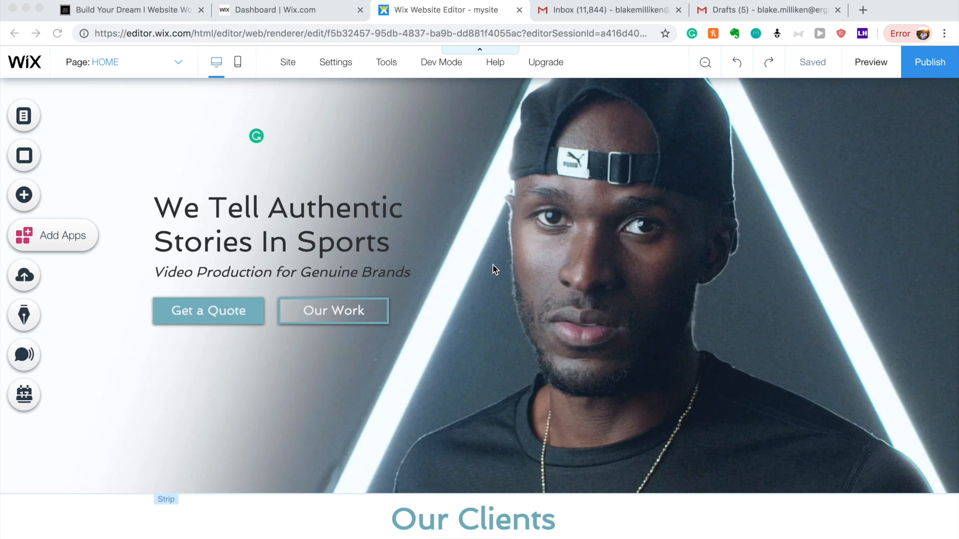
Give the third checkmark in the We Solve section a Fade-In animation.
key("XF86AudioMute")
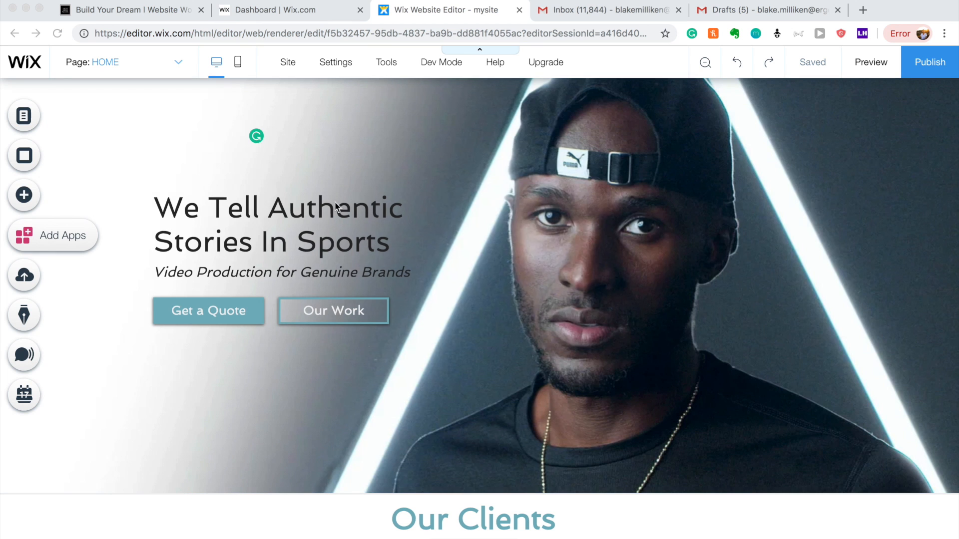
scroll(517, 209, "down", 5)
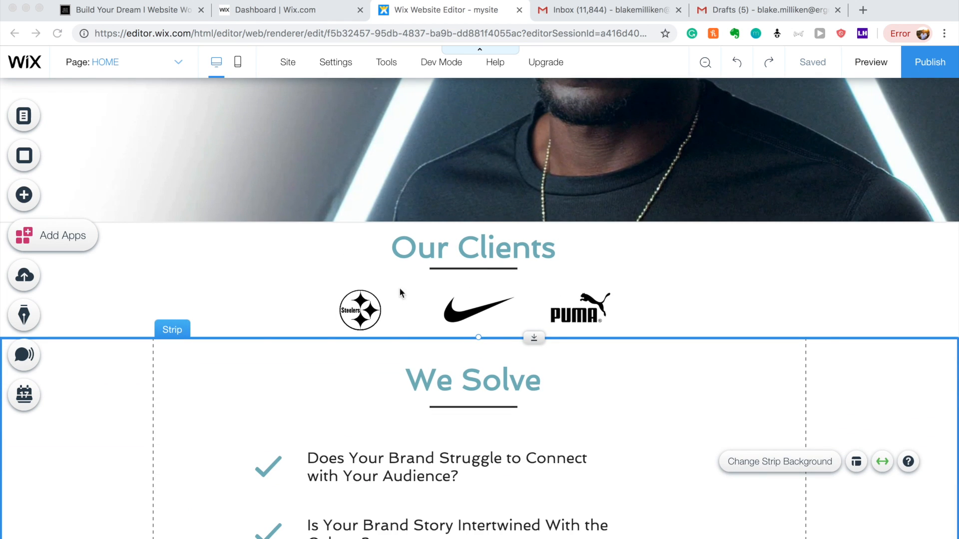
scroll(513, 270, "down", 5)
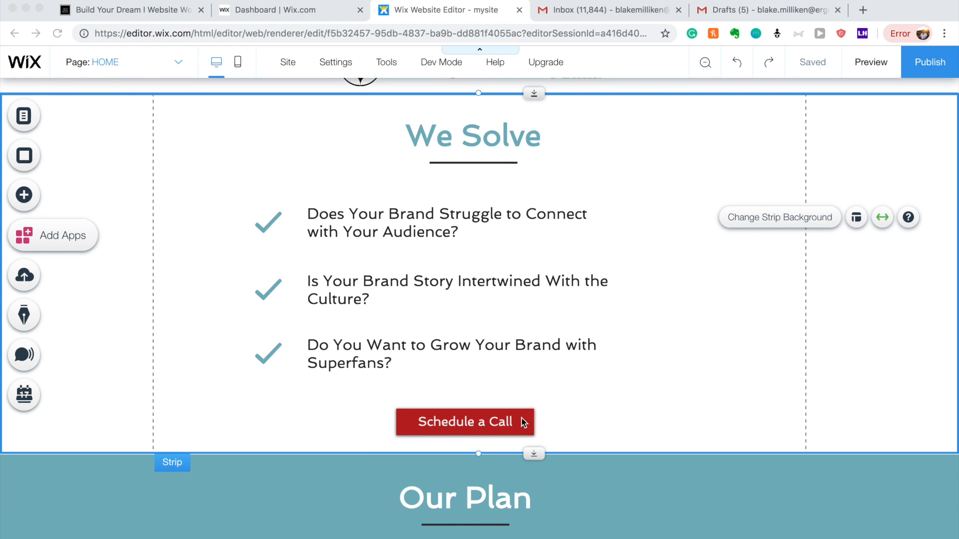
scroll(521, 418, "up", 5)
scroll(520, 418, "down", 3)
scroll(520, 423, "down", 1)
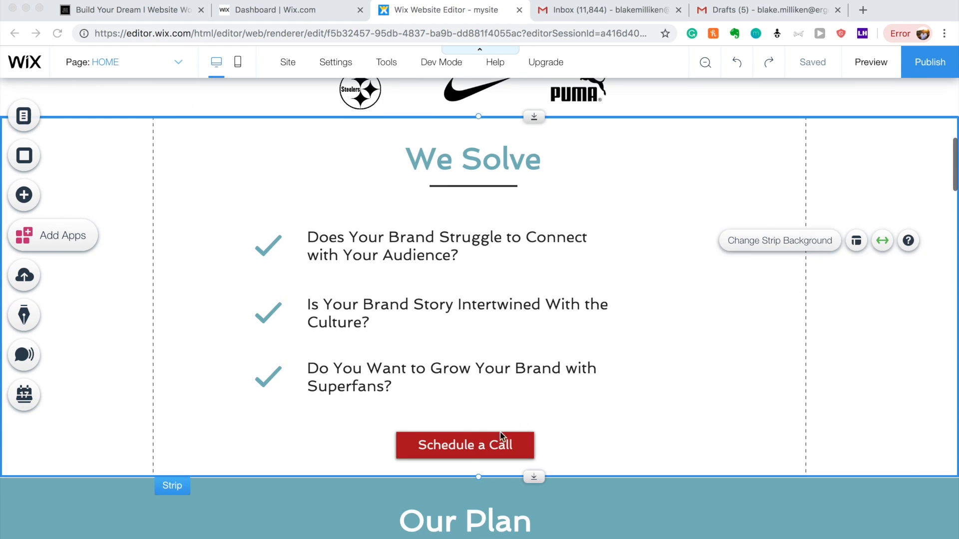
left_click(525, 438)
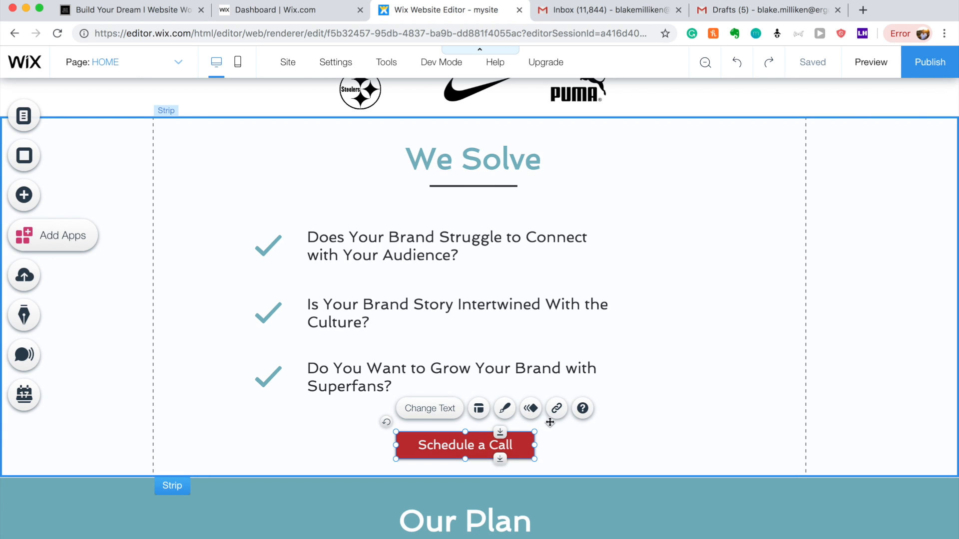
left_click(268, 377)
left_click(414, 343)
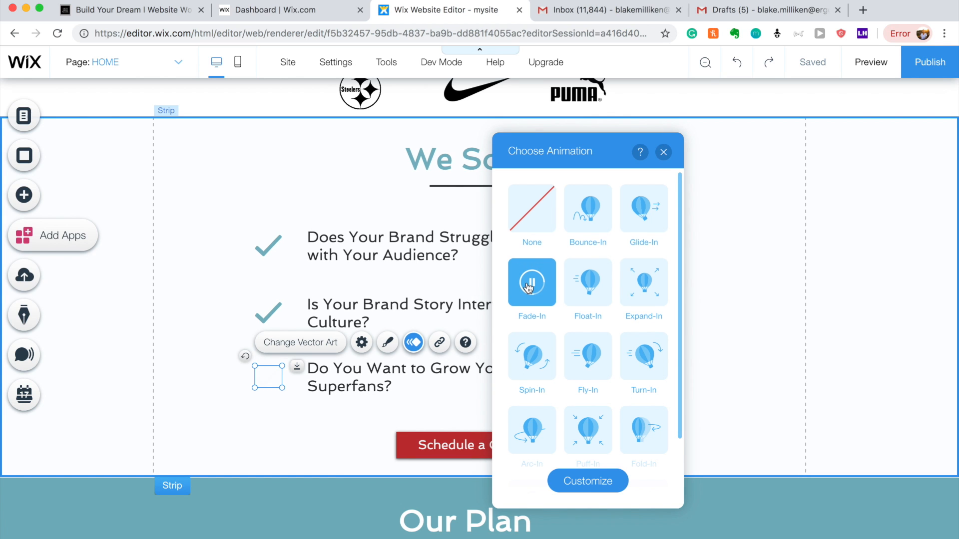
left_click(663, 152)
Apply the Fade-In animation to the second and first checkmarks as well.
left_click(268, 316)
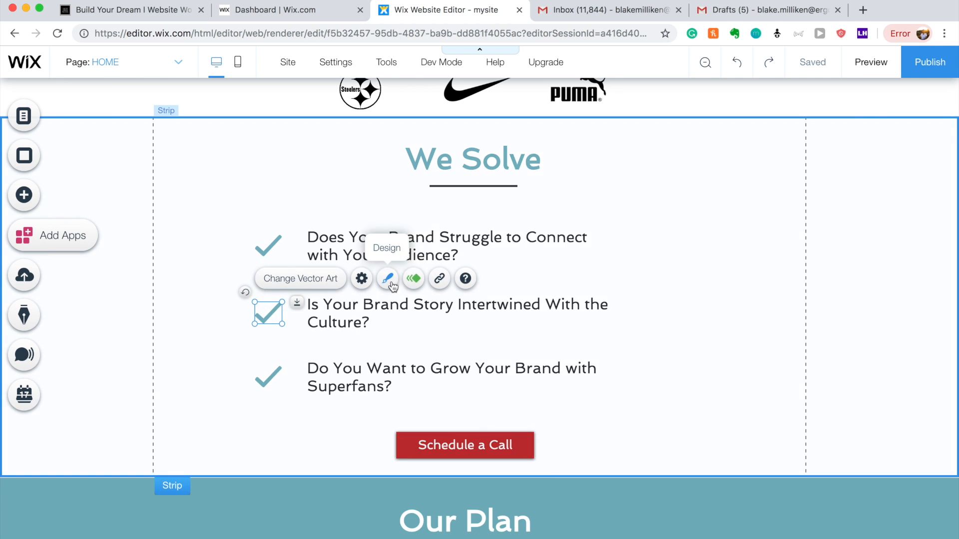
left_click(414, 278)
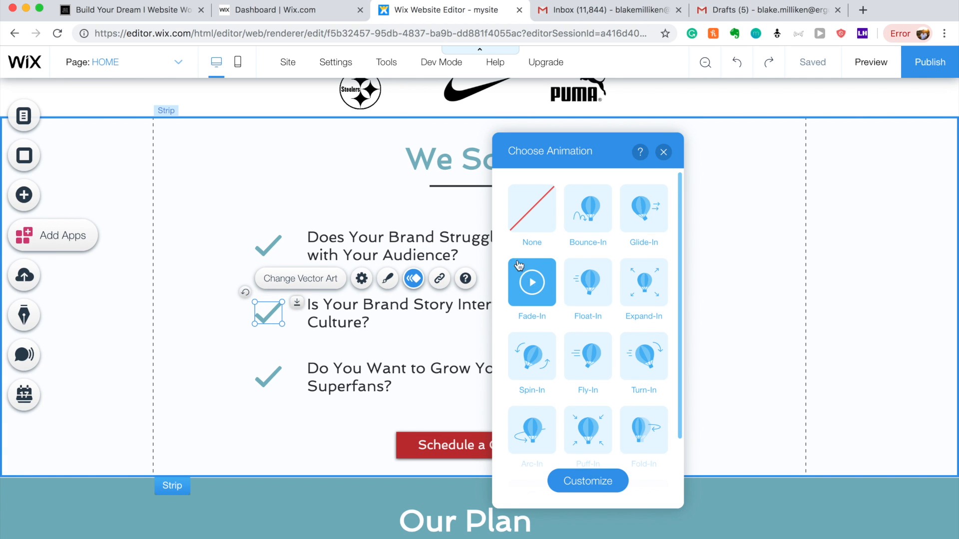
left_click(663, 152)
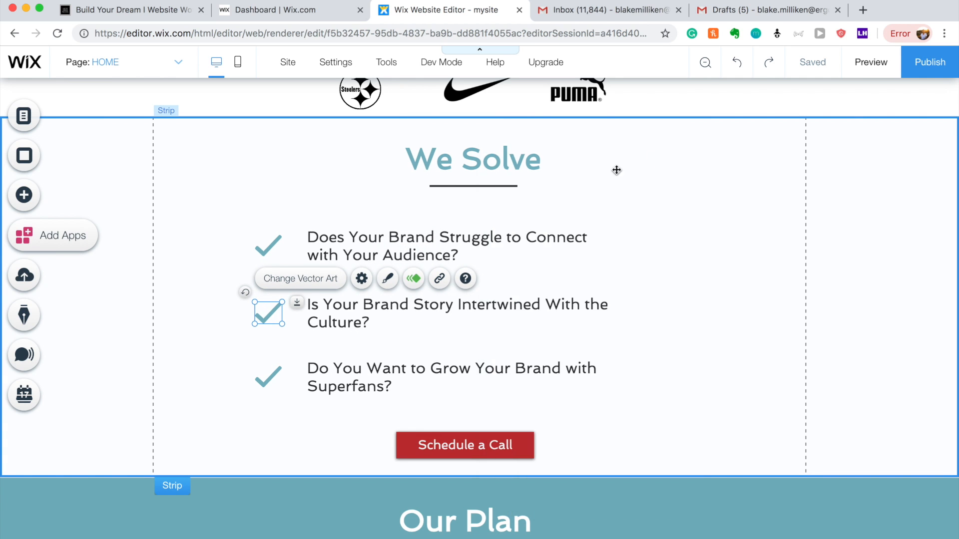
left_click(276, 247)
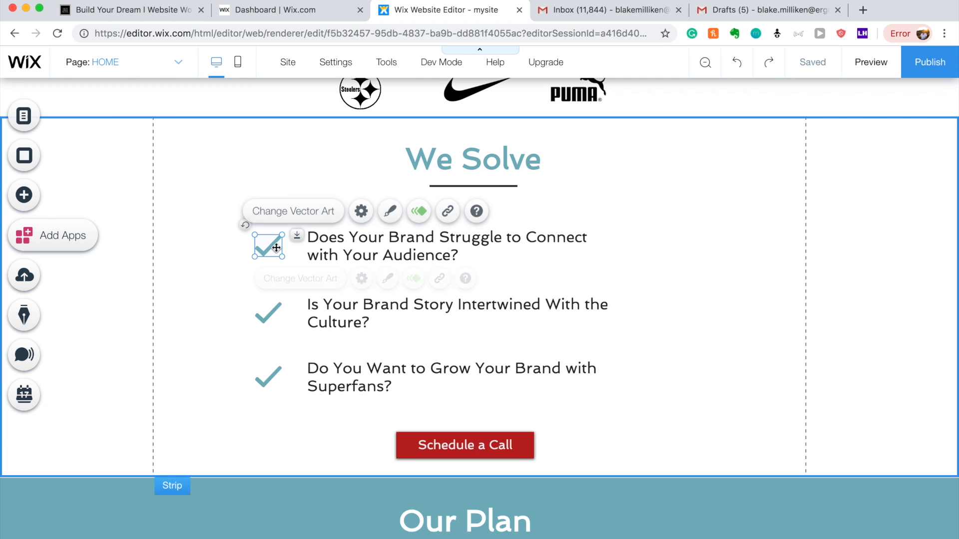
left_click(414, 212)
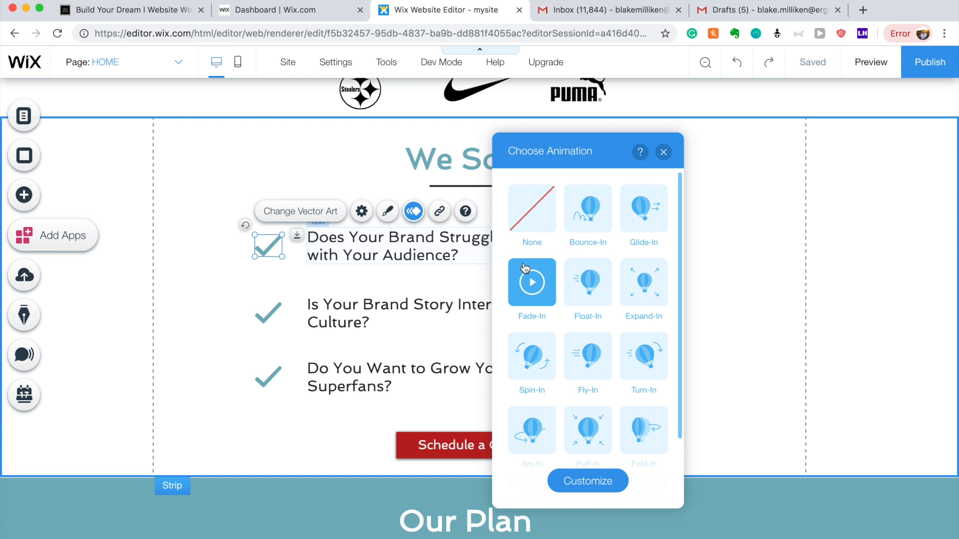
left_click(663, 152)
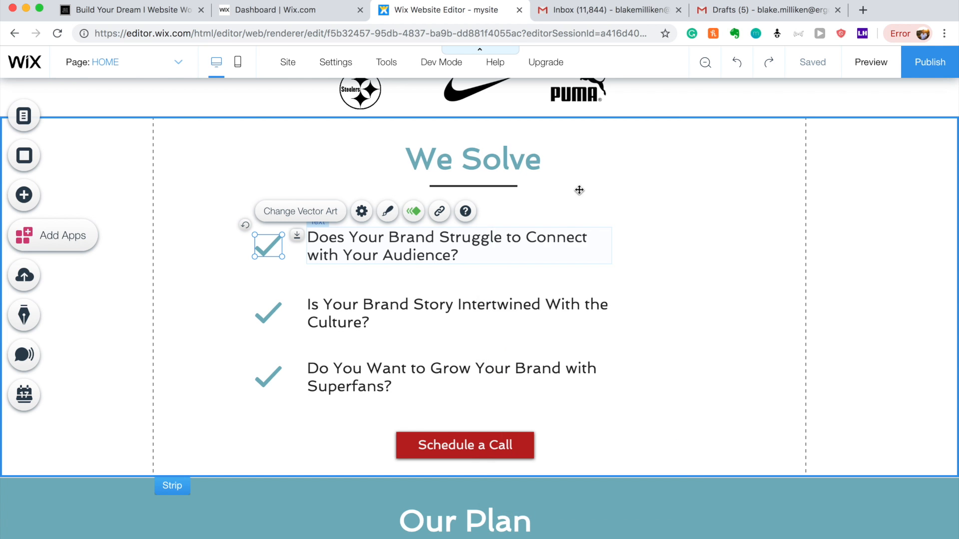
scroll(487, 204, "down", 5)
Apply Slide-In to the Interview–Create and Create–Distribute arrows in Our Plan.
scroll(487, 203, "down", 2)
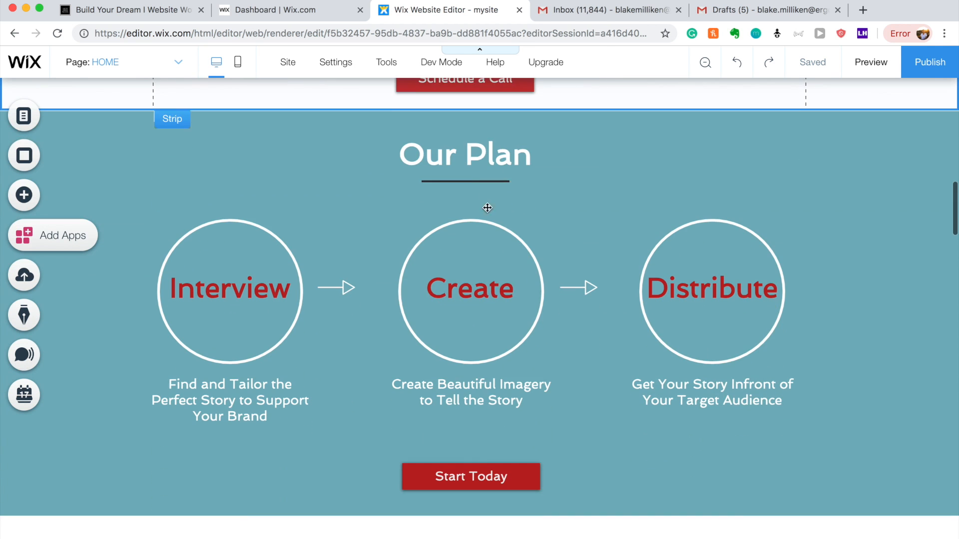
left_click(339, 290)
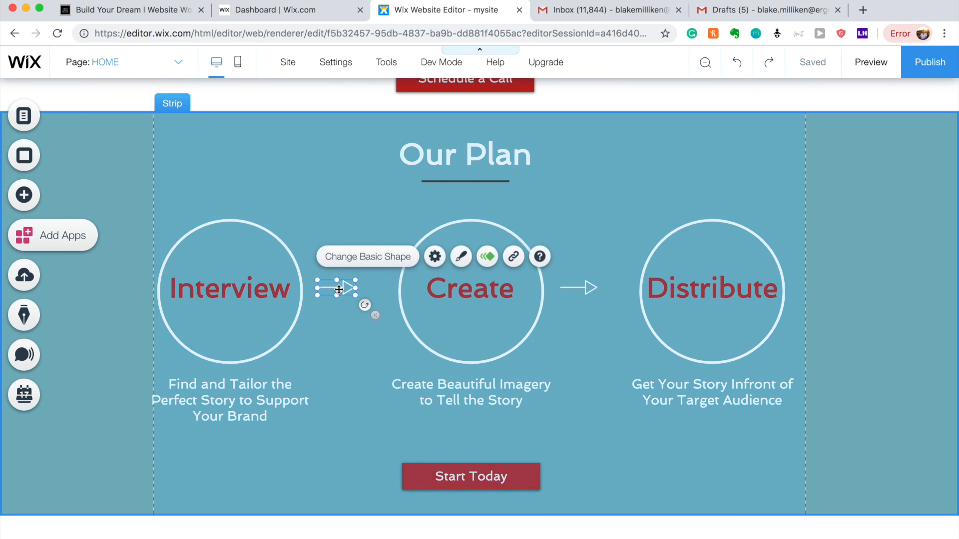
left_click(487, 257)
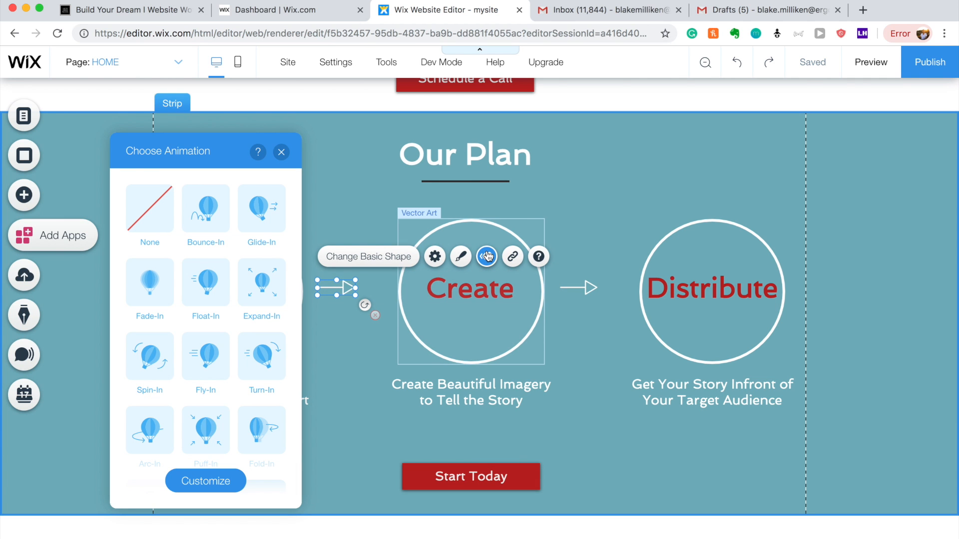
scroll(244, 328, "down", 3)
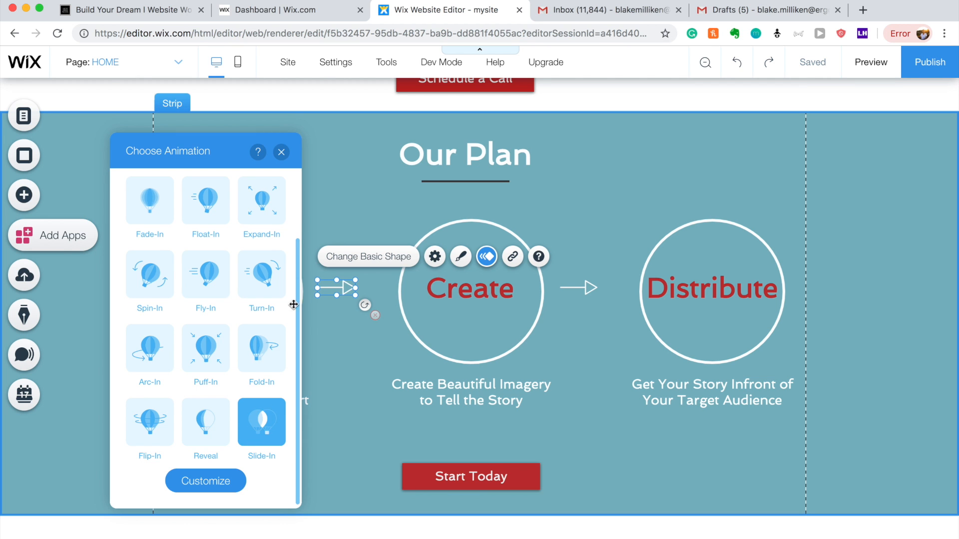
left_click(281, 152)
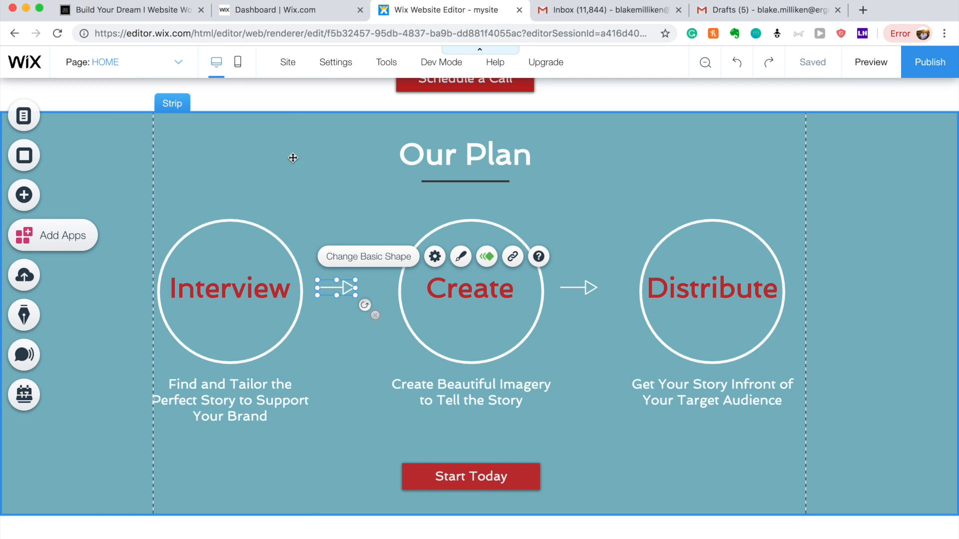
left_click(589, 289)
left_click(730, 257)
scroll(530, 334, "down", 4)
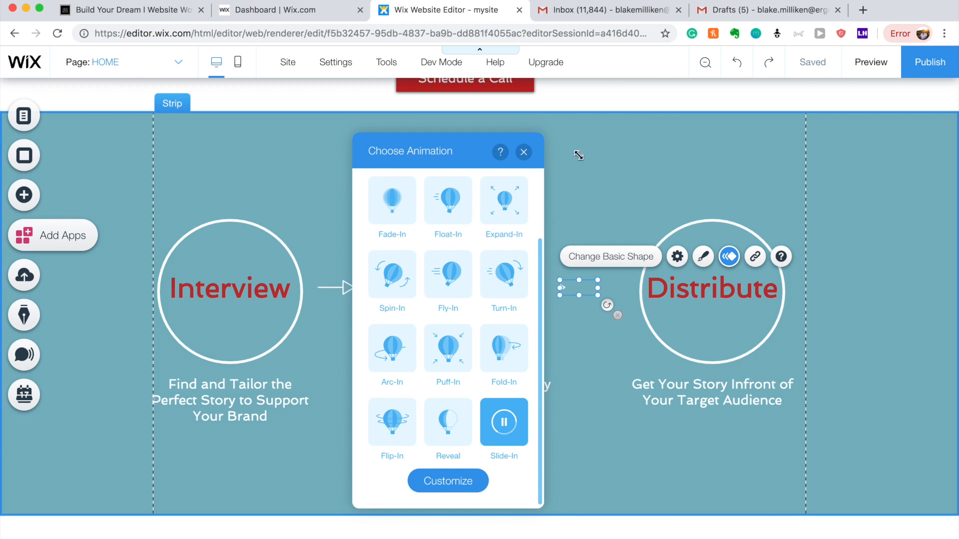
left_click(524, 152)
Give the divider line under the Nike heading a Fade-In animation.
scroll(530, 152, "down", 4)
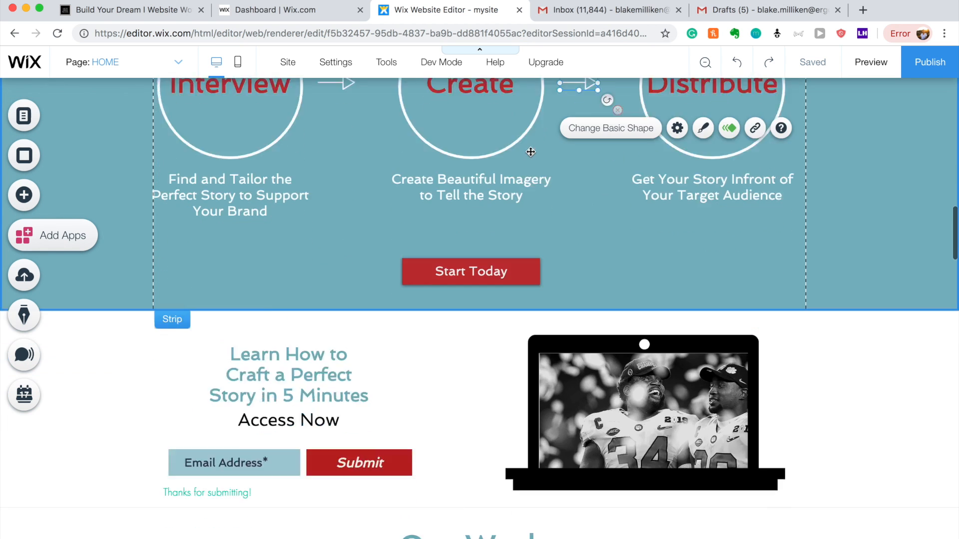
scroll(531, 152, "down", 4)
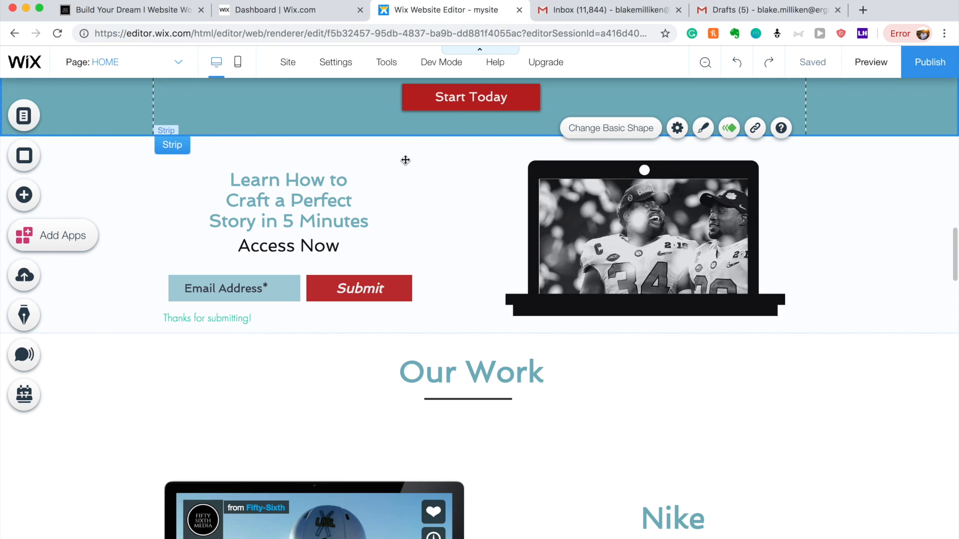
scroll(496, 339, "down", 5)
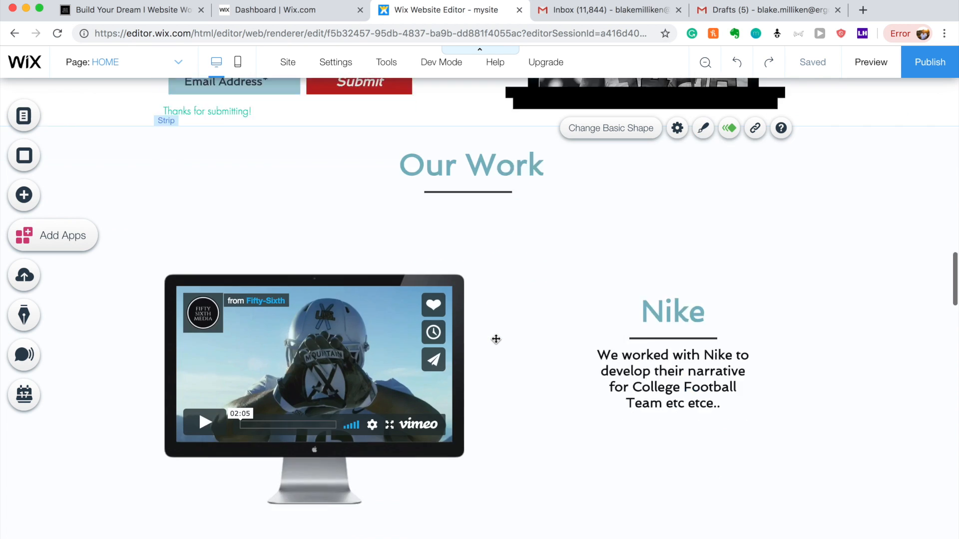
scroll(496, 339, "down", 15)
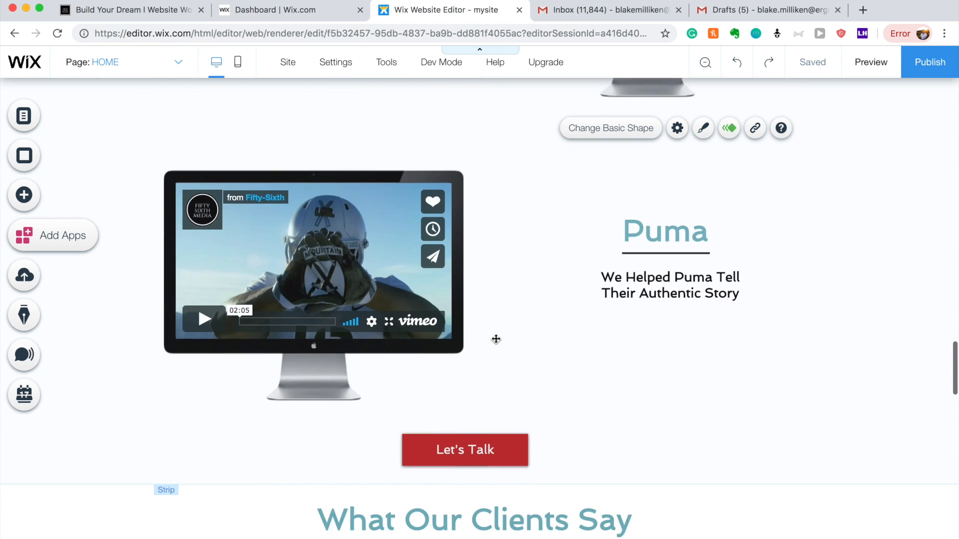
scroll(496, 339, "up", 15)
scroll(496, 339, "up", 2)
scroll(495, 339, "down", 2)
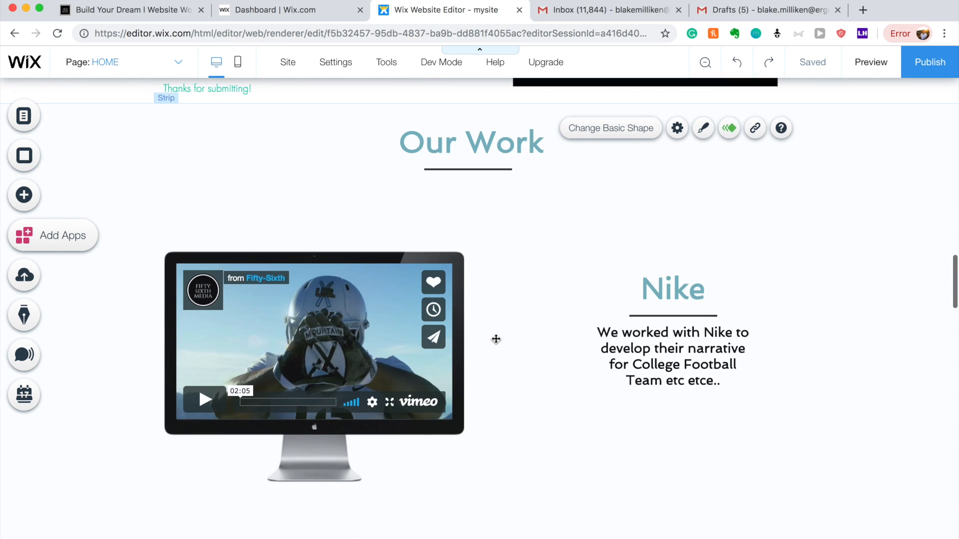
left_click(657, 315)
left_click(749, 282)
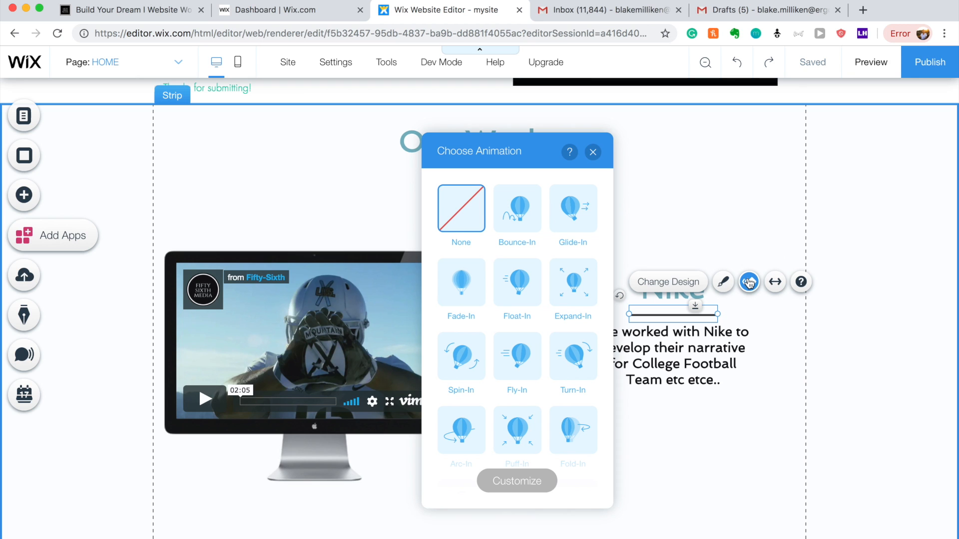
left_click(469, 278)
left_click(592, 152)
Apply Fade-In to the divider lines under both Puma headings.
scroll(358, 282, "down", 5)
scroll(358, 282, "down", 2)
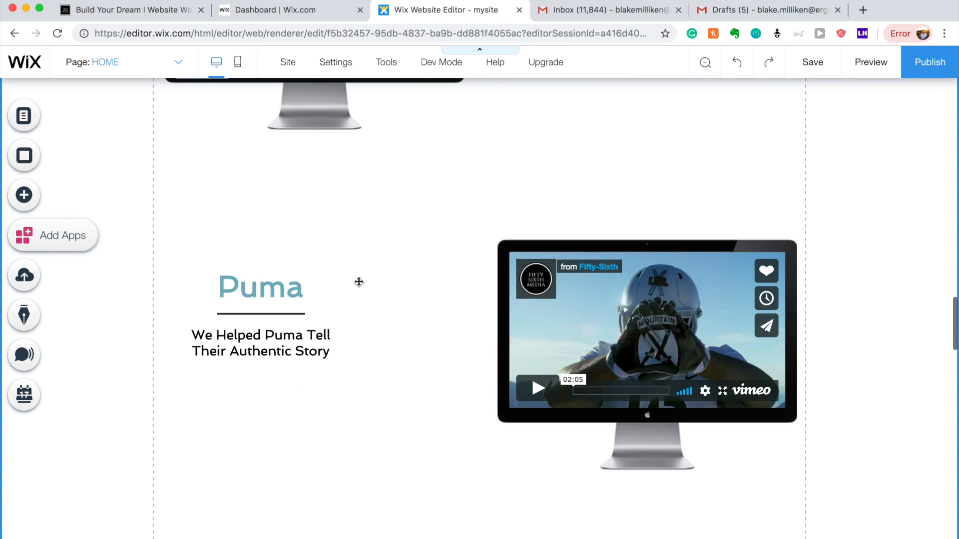
left_click(293, 312)
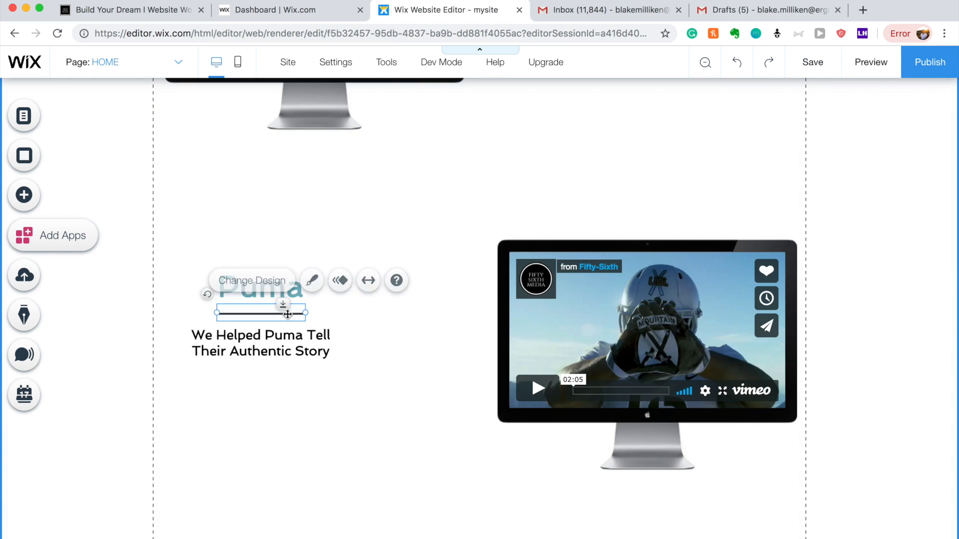
left_click(337, 280)
left_click(464, 284)
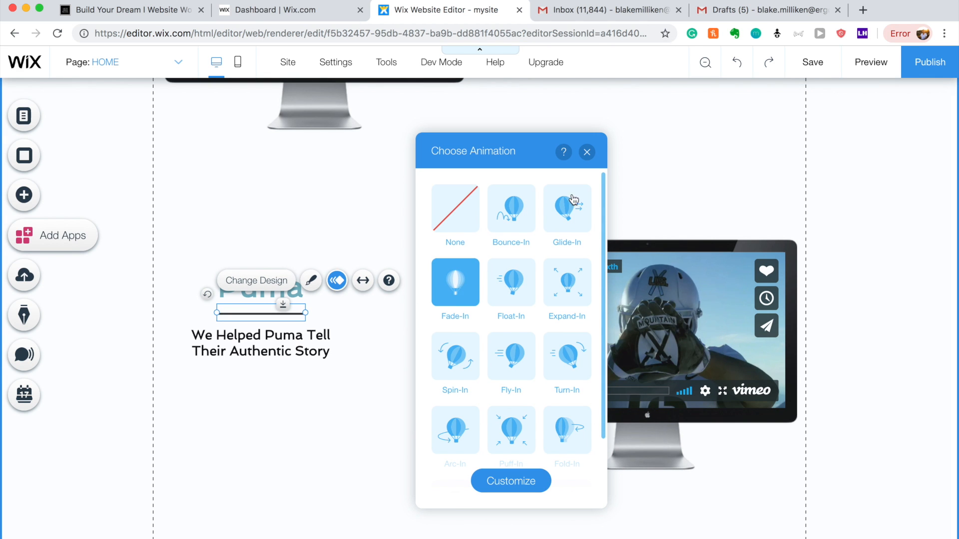
left_click(587, 151)
scroll(479, 209, "down", 7)
scroll(479, 209, "down", 1)
left_click(666, 238)
left_click(742, 204)
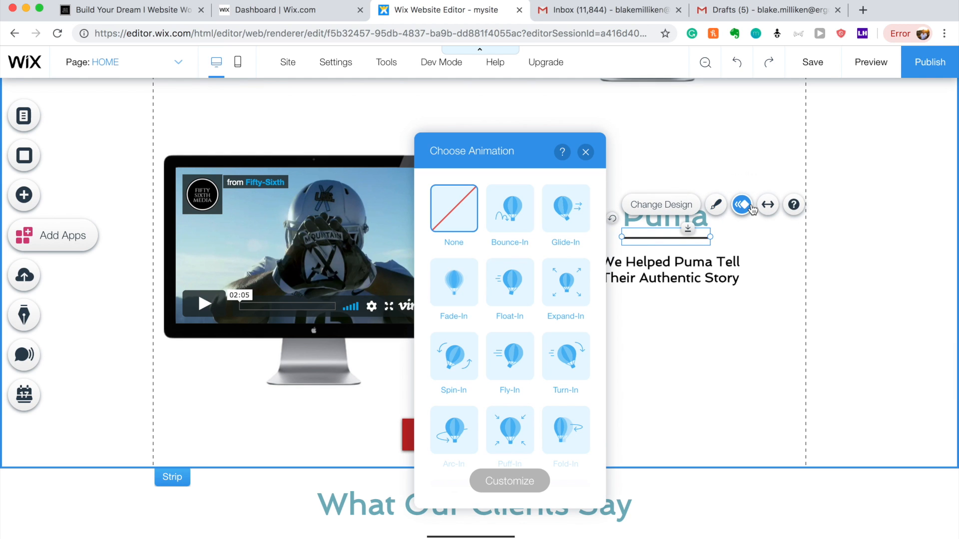
left_click(469, 280)
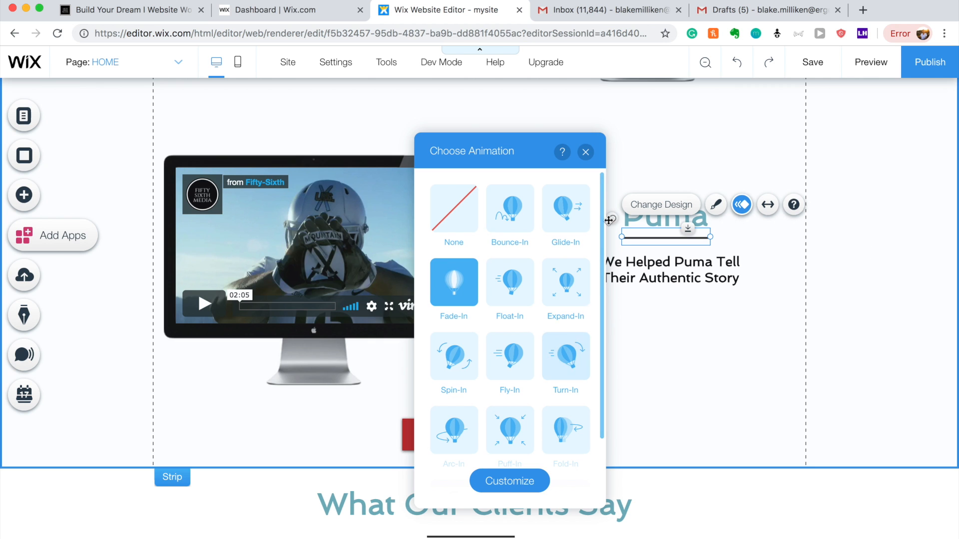
left_click(586, 151)
scroll(508, 199, "down", 6)
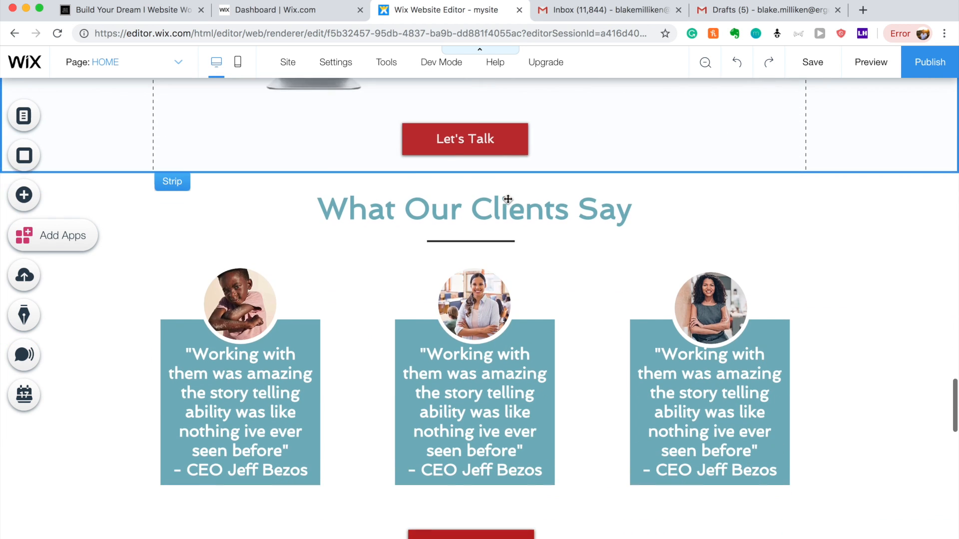
Apply a Fade-In animation to the Get In Touch button below the client testimonials.
scroll(440, 217, "down", 3)
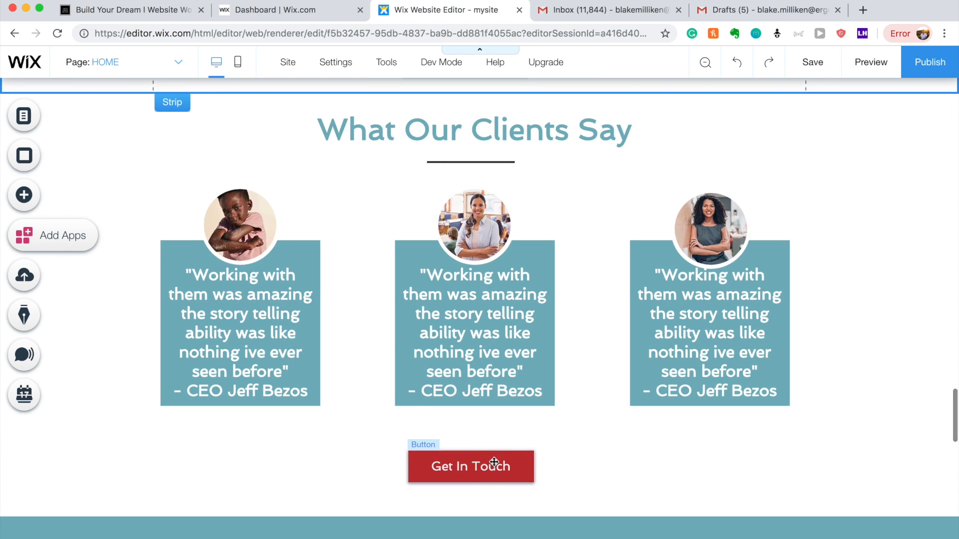
left_click(494, 462)
left_click(543, 427)
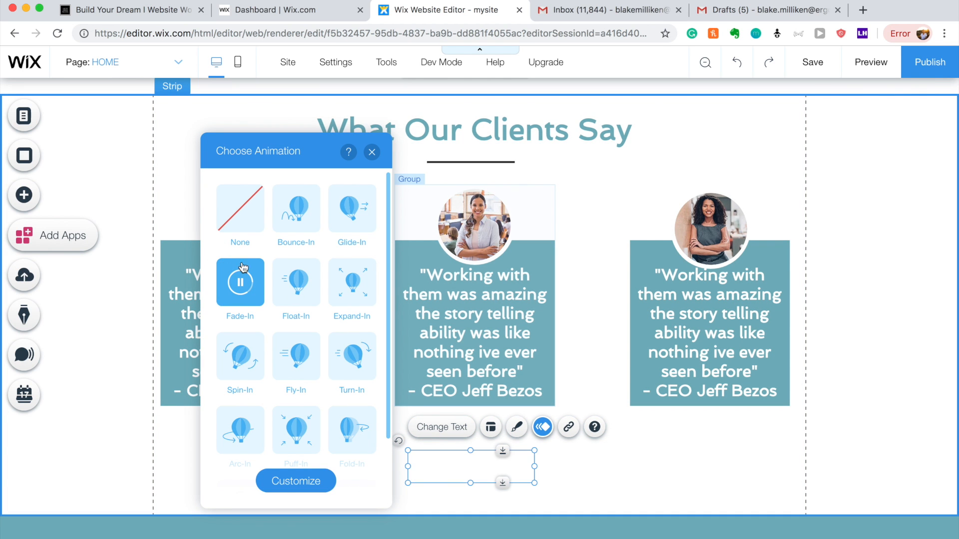
left_click(371, 152)
scroll(460, 182, "down", 10)
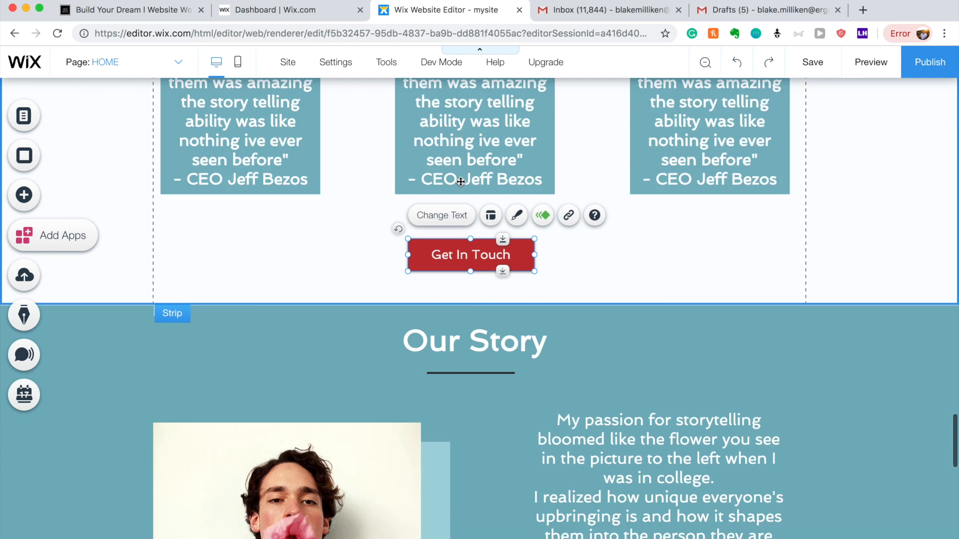
scroll(472, 236, "up", 2)
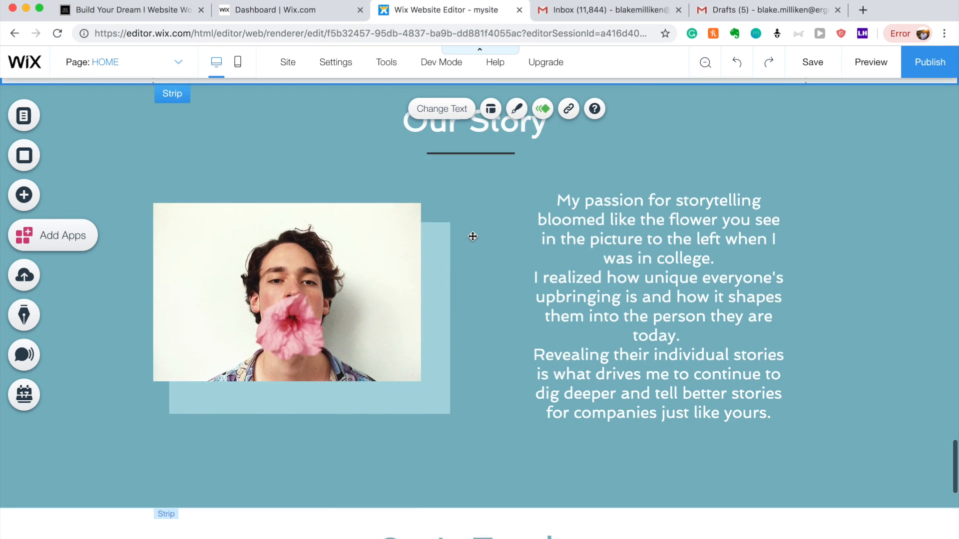
scroll(472, 237, "up", 1)
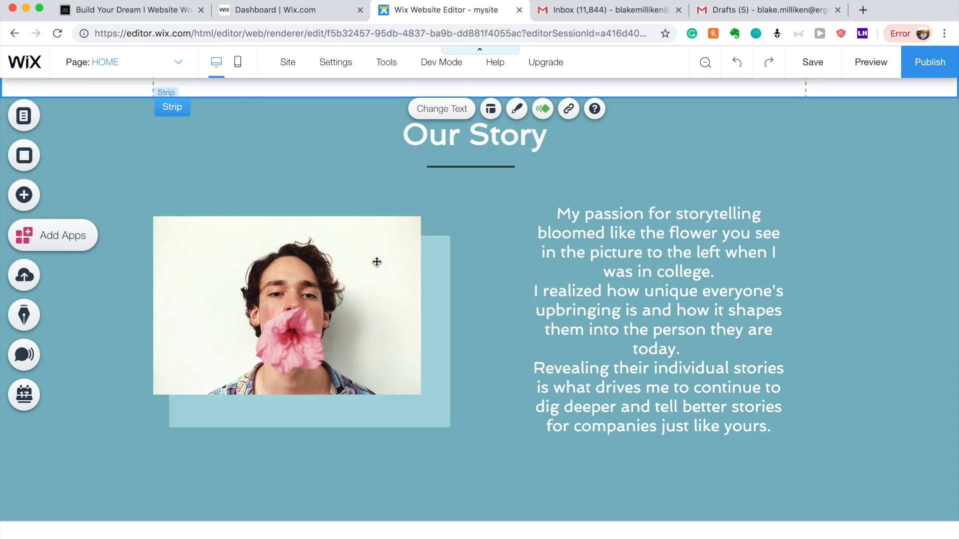
scroll(443, 350, "down", 2)
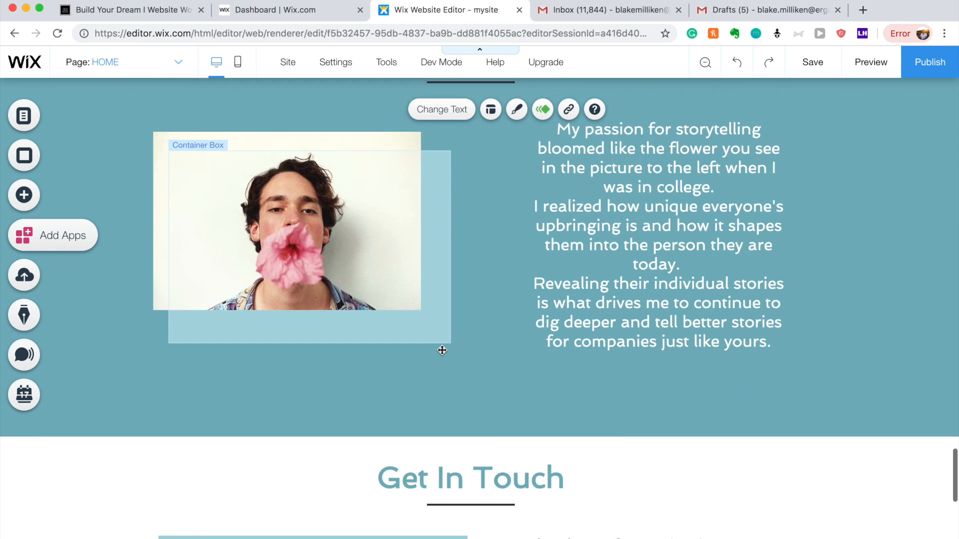
scroll(442, 351, "down", 8)
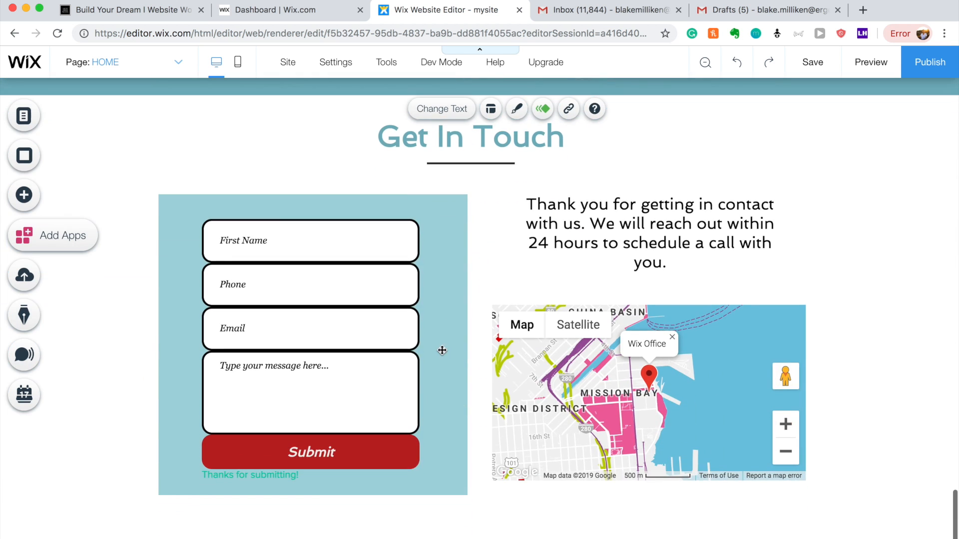
scroll(398, 402, "up", 10)
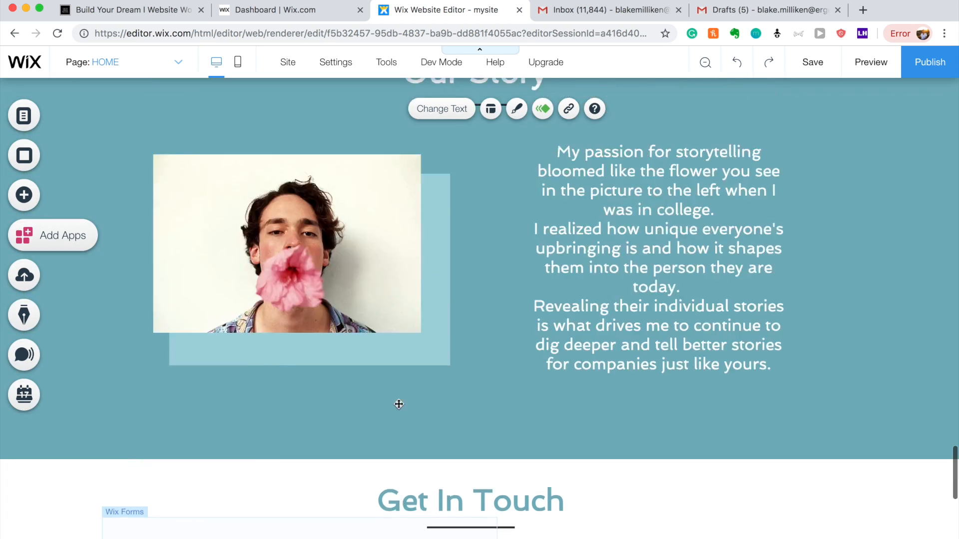
scroll(398, 403, "up", 15)
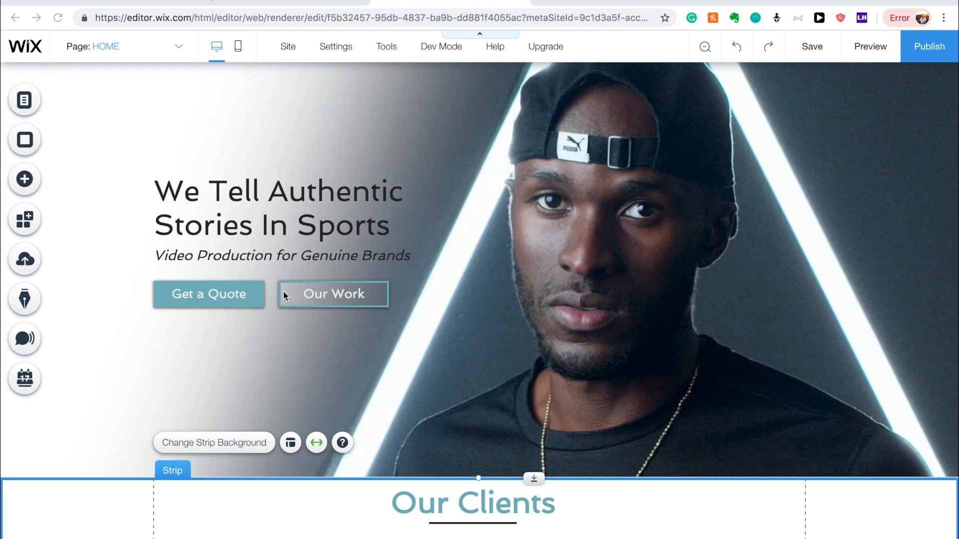
Add Anchor 1 to the homepage and position it at the Our Work section.
left_click(39, 187)
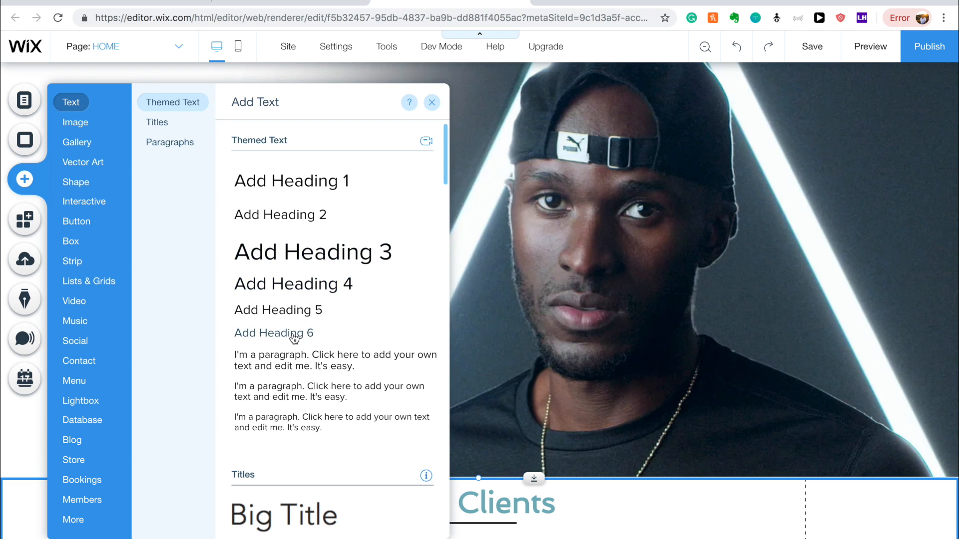
left_click(96, 402)
left_click(75, 520)
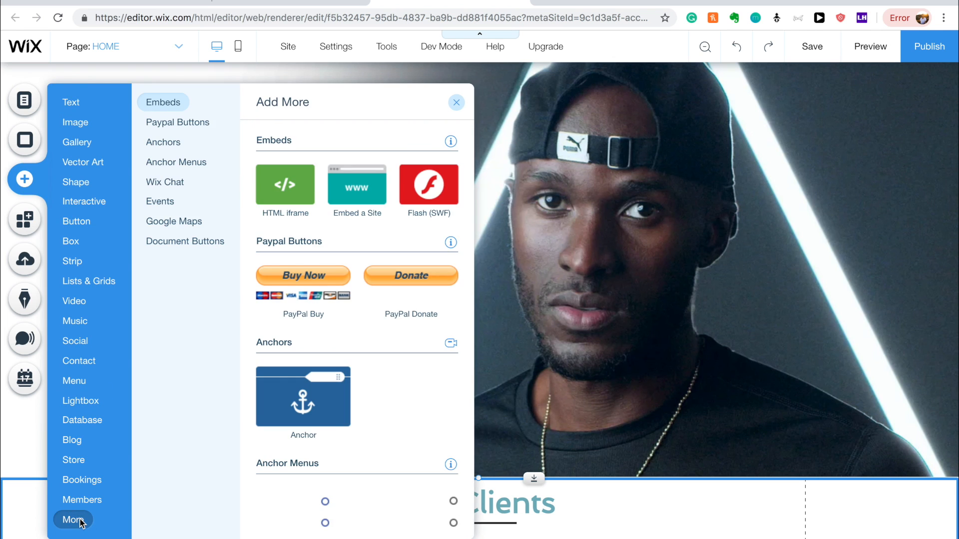
left_click(322, 403)
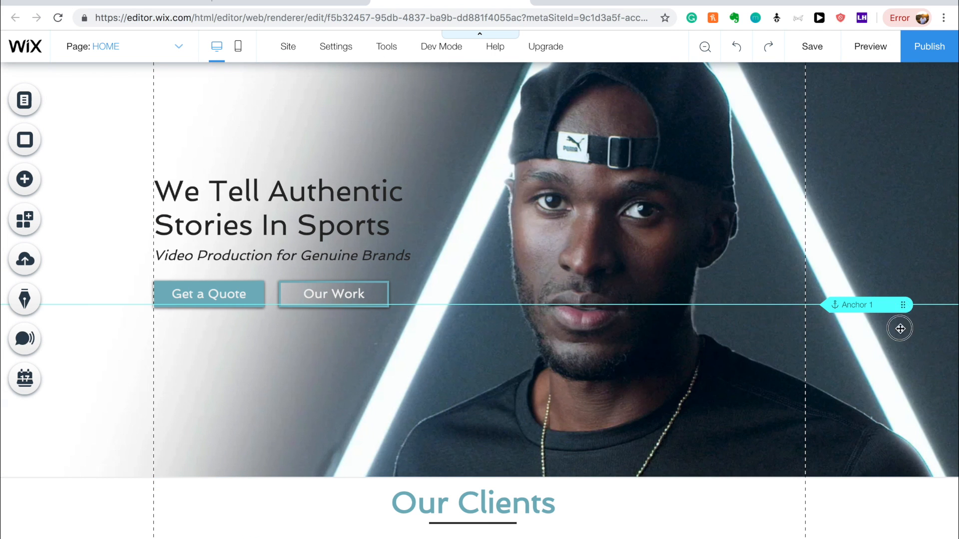
left_click_drag(901, 320, 899, 381)
scroll(899, 382, "down", 10)
scroll(899, 382, "down", 15)
left_click_drag(898, 382, 894, 233)
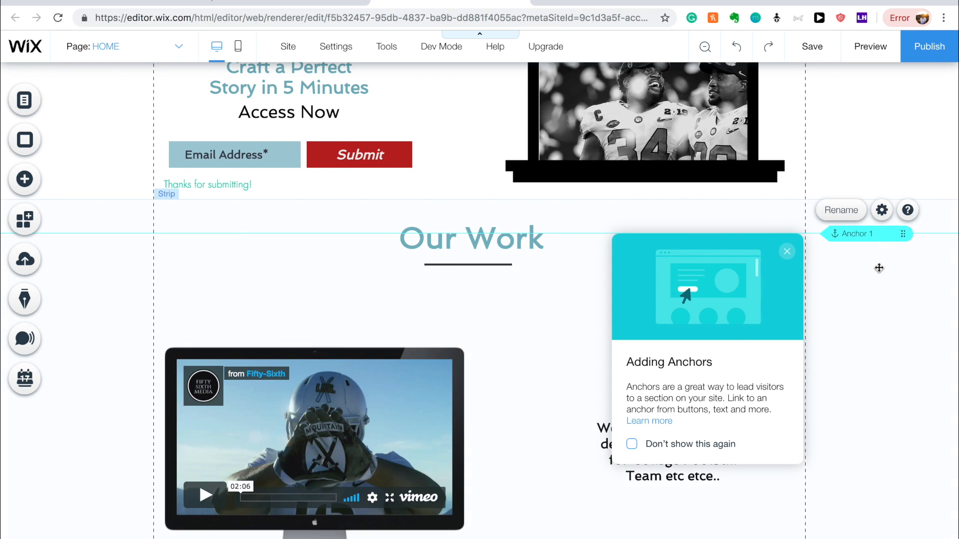
scroll(879, 268, "down", 2)
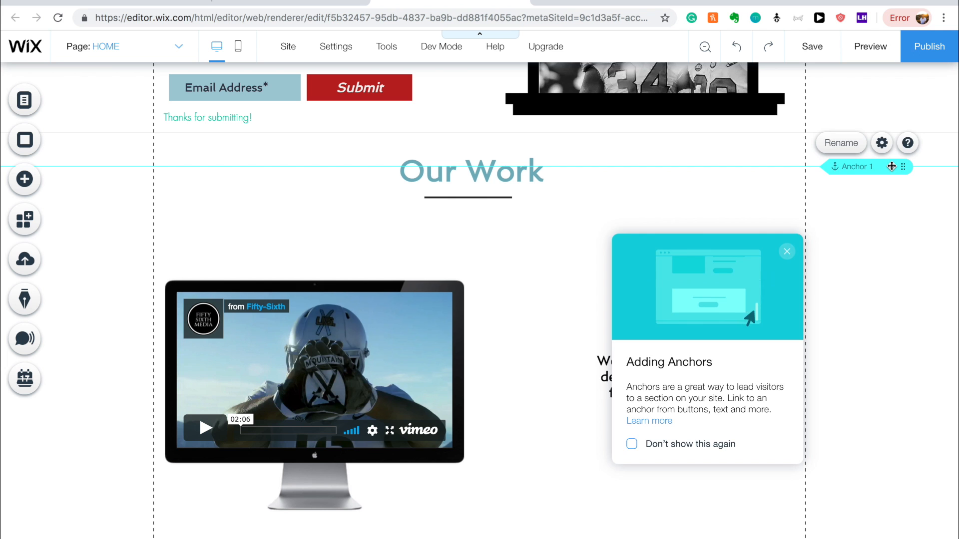
Duplicate the anchor as Anchor 2 and move it to the Get In Touch heading.
key("super+v")
left_click_drag(885, 179, 899, 233)
scroll(886, 352, "down", 15)
scroll(886, 353, "down", 9)
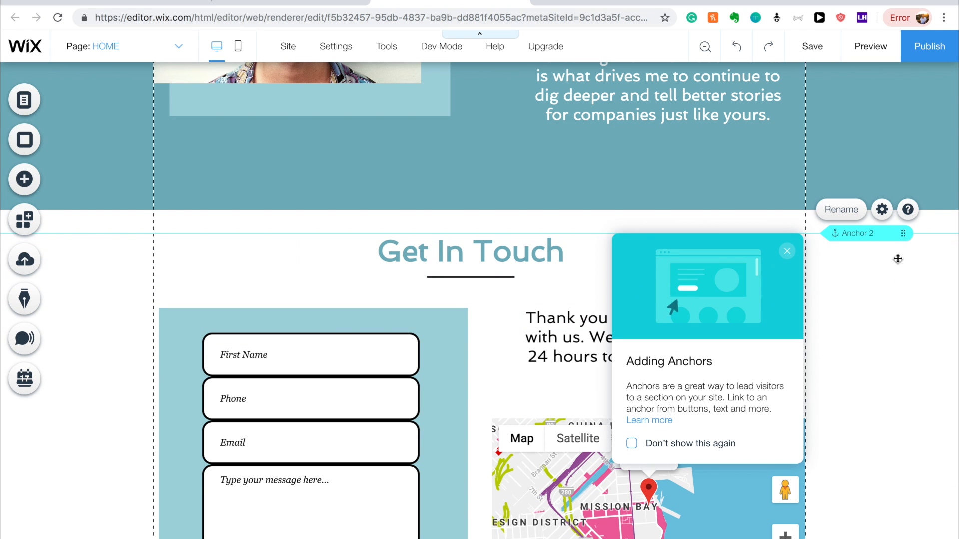
scroll(890, 313, "down", 2)
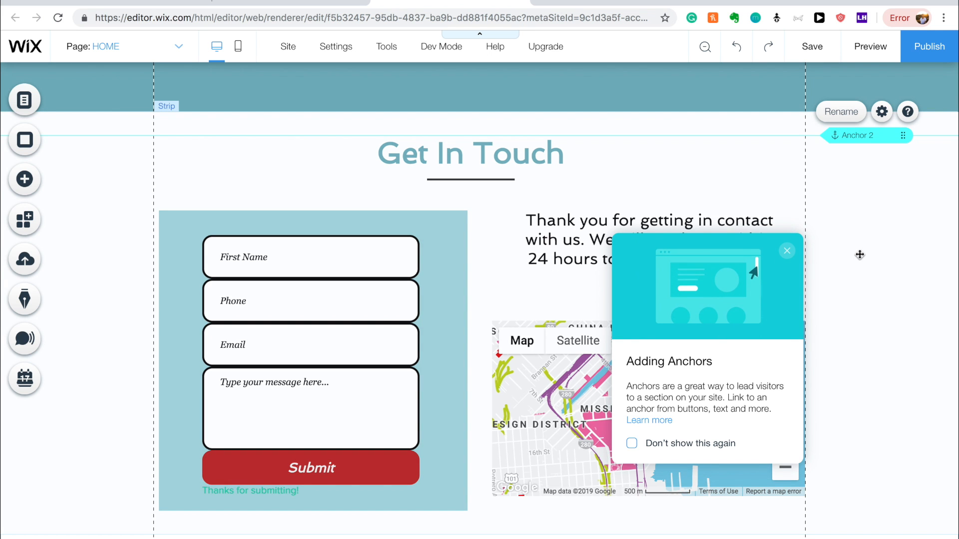
scroll(859, 255, "up", 4)
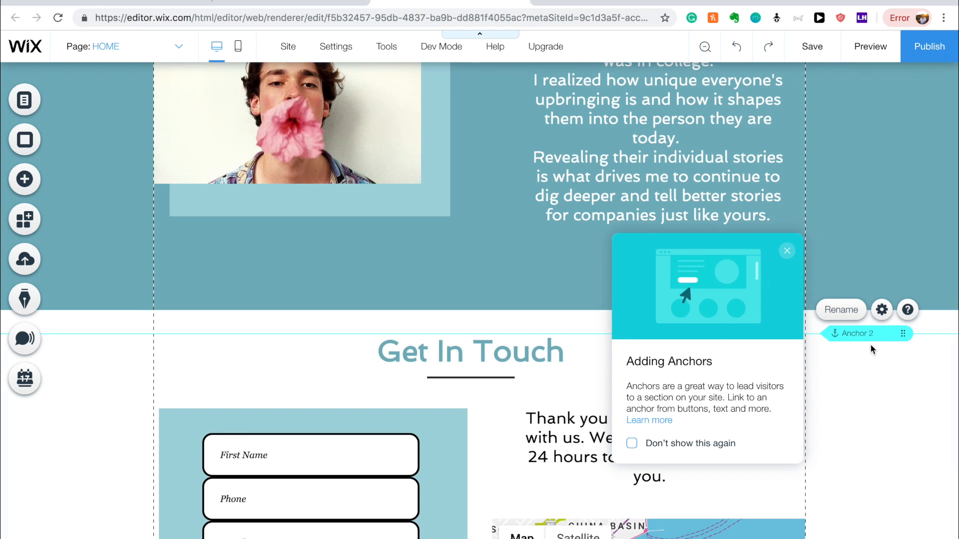
scroll(872, 347, "down", 2)
scroll(871, 346, "up", 15)
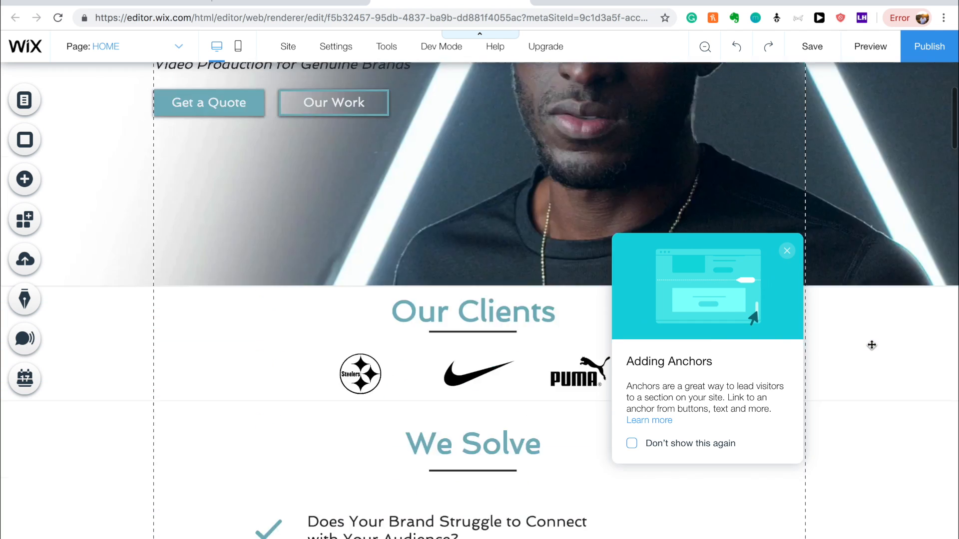
scroll(871, 345, "up", 4)
Link the Get a Quote button to Anchor 2.
left_click(215, 298)
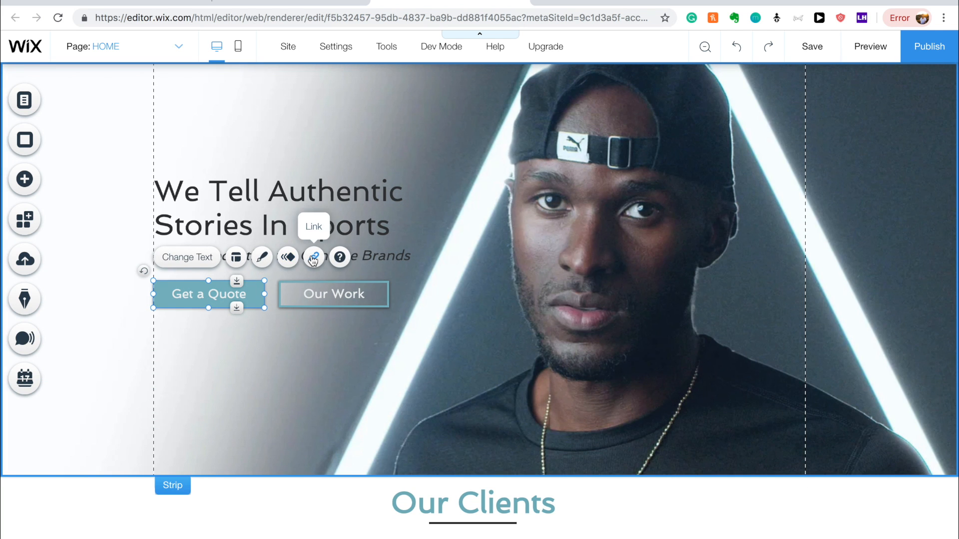
left_click(313, 258)
left_click(532, 228)
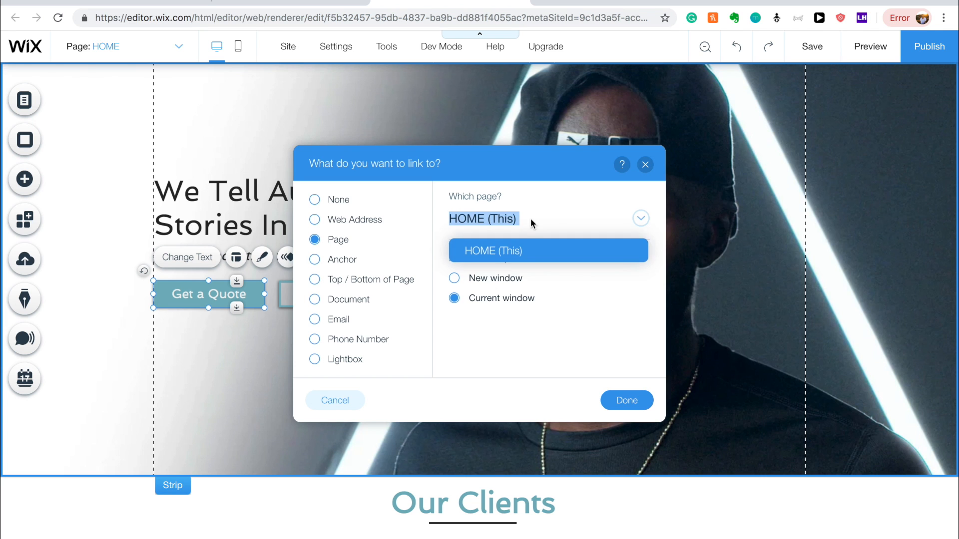
left_click(314, 259)
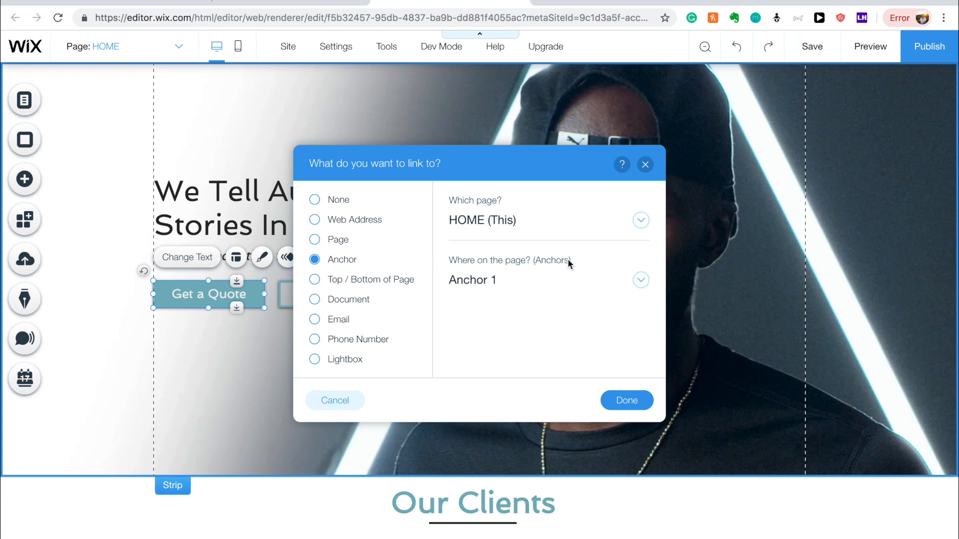
left_click(564, 278)
left_click(528, 345)
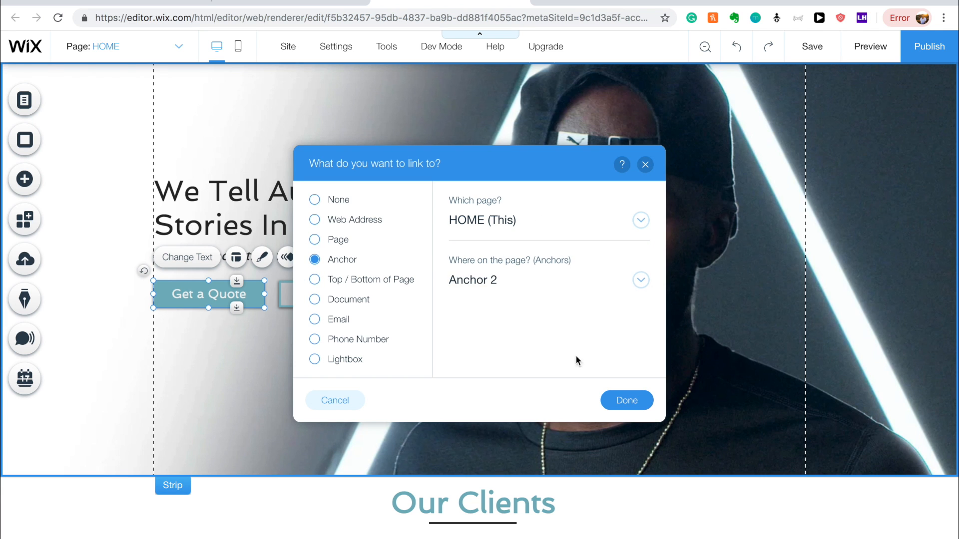
left_click(624, 400)
Link the Our Work button to Anchor 1.
left_click(347, 296)
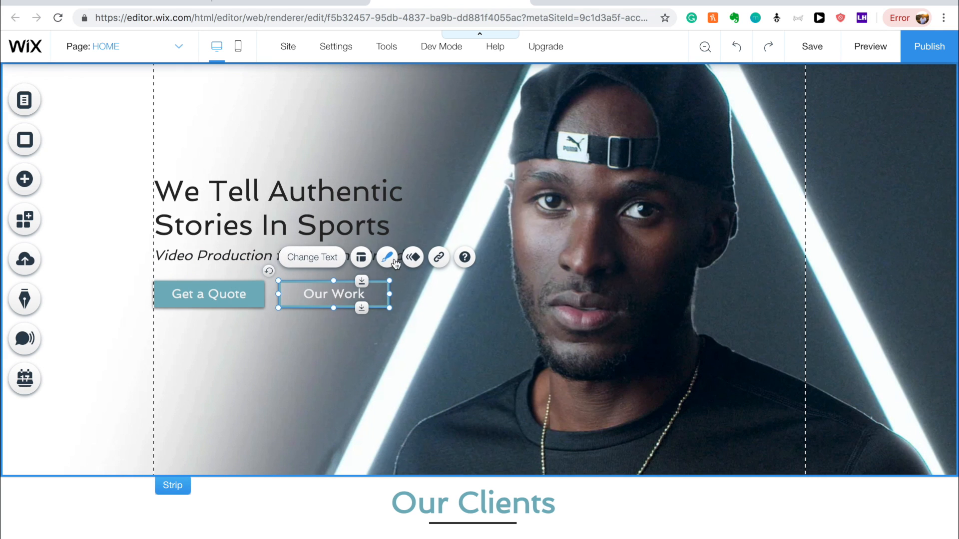
left_click(439, 257)
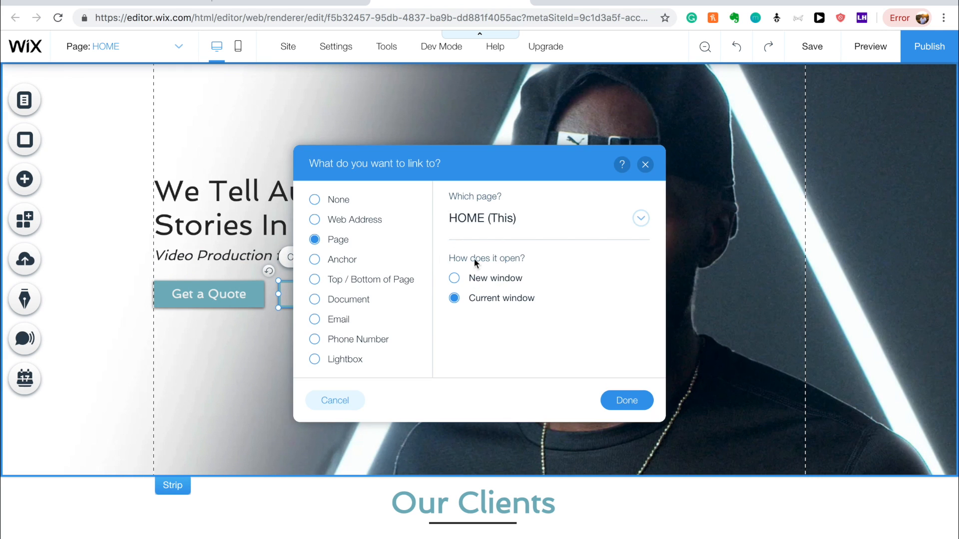
left_click(521, 226)
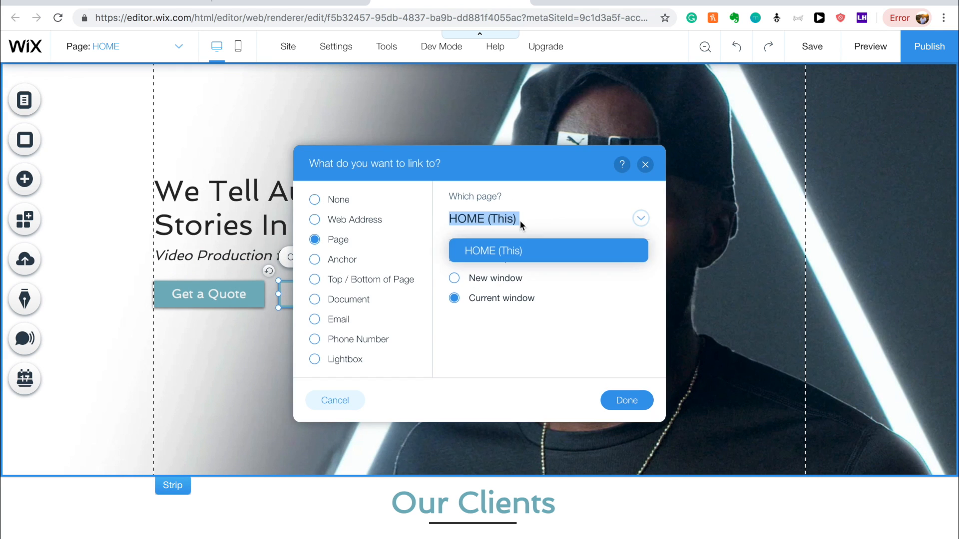
left_click(314, 259)
left_click(529, 282)
left_click(521, 312)
left_click(625, 400)
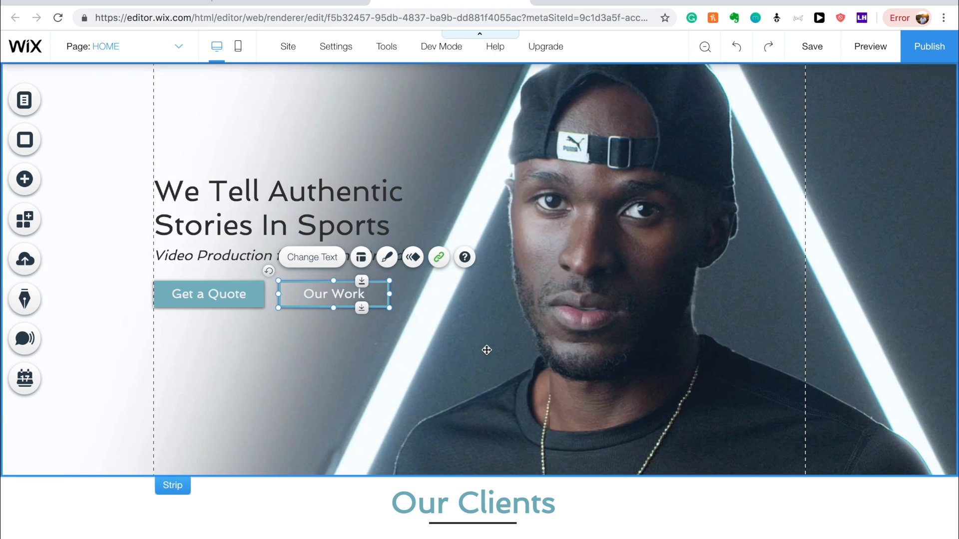
Link the Schedule a Call button further down the page to Anchor 2.
scroll(486, 350, "down", 9)
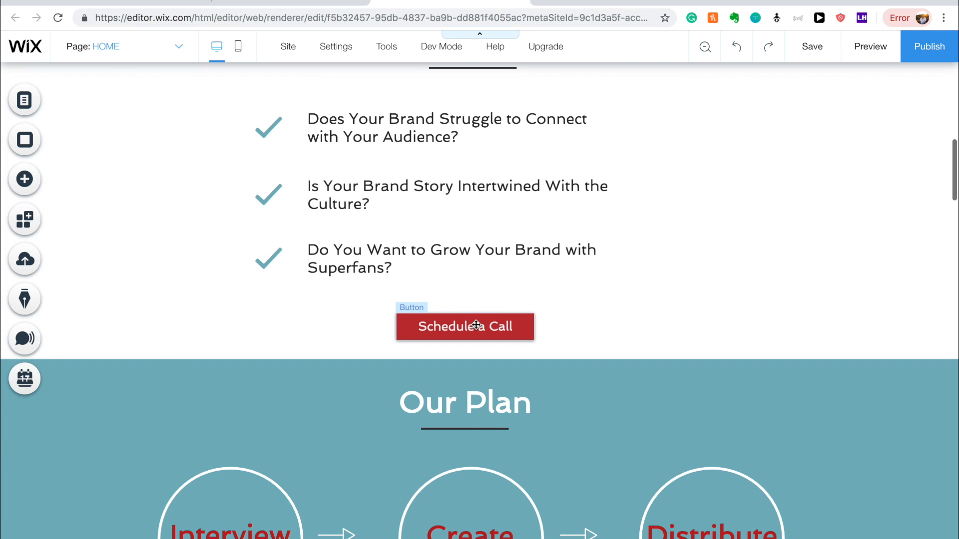
left_click(476, 325)
left_click(553, 290)
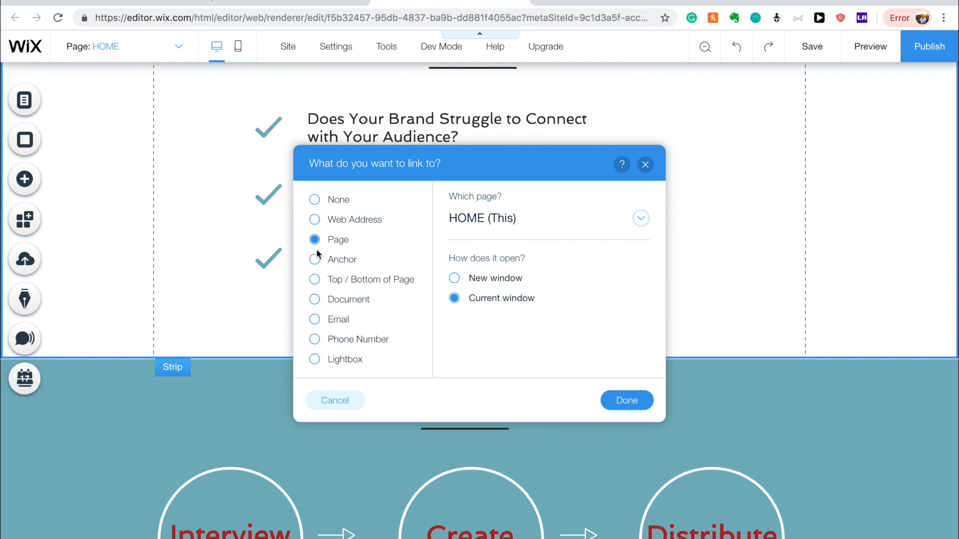
left_click(315, 260)
left_click(529, 279)
left_click(515, 331)
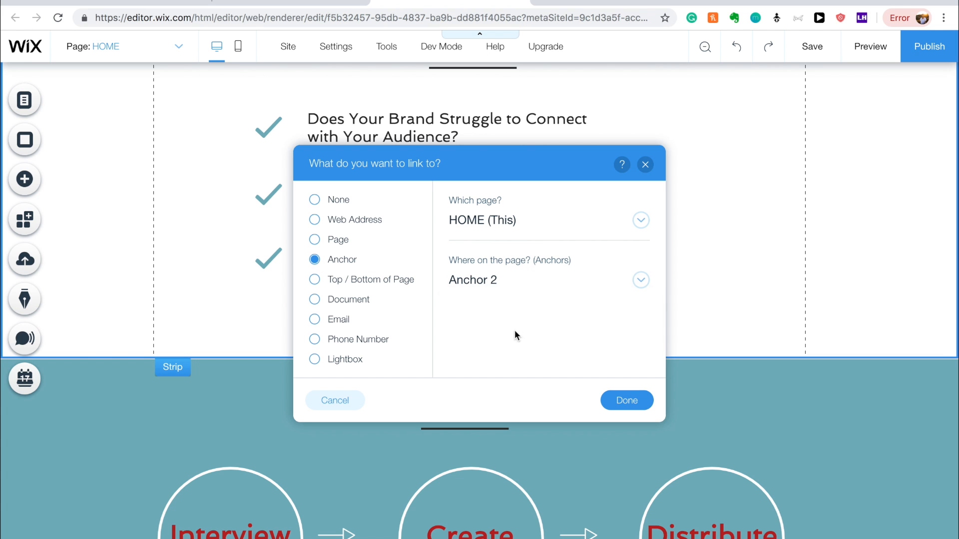
left_click(628, 400)
Link the Start Today button to Anchor 2.
scroll(599, 405, "down", 6)
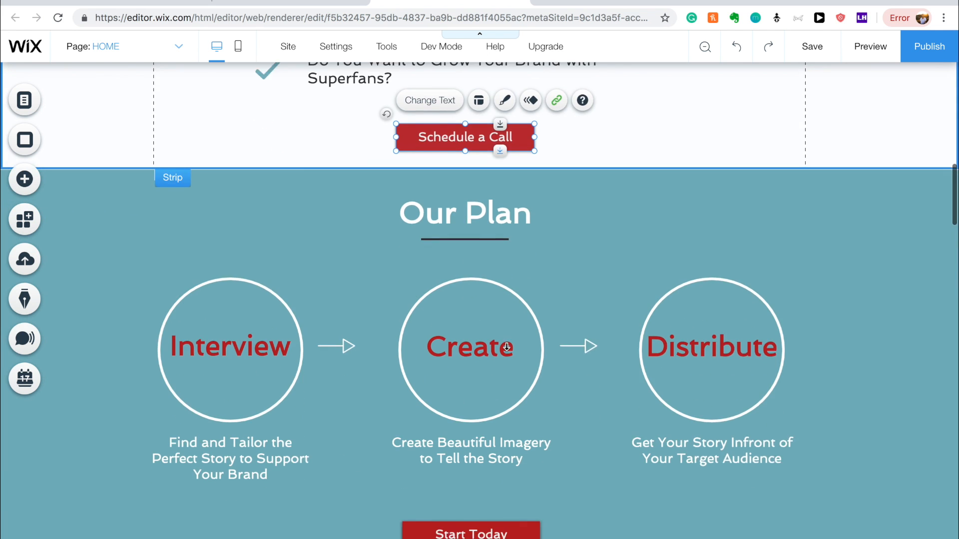
left_click(488, 409)
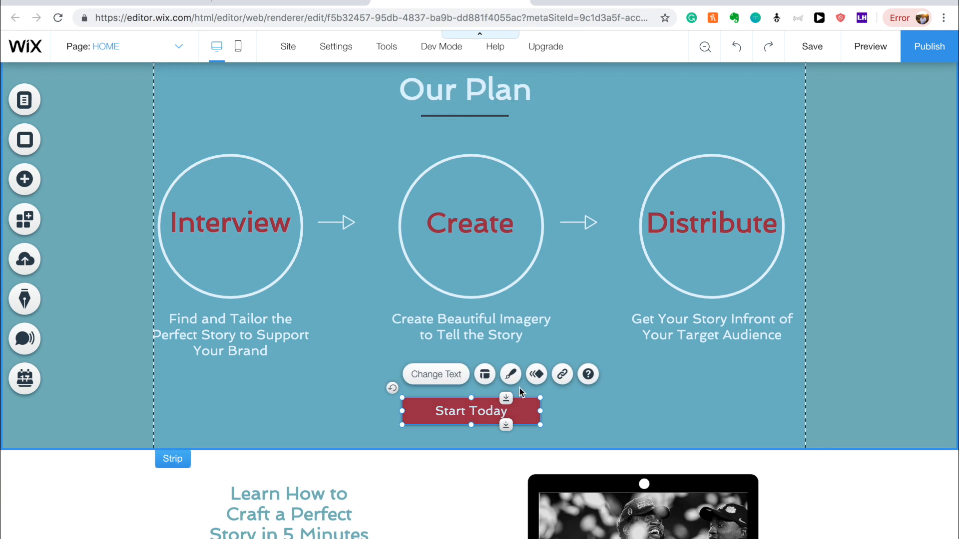
left_click(559, 373)
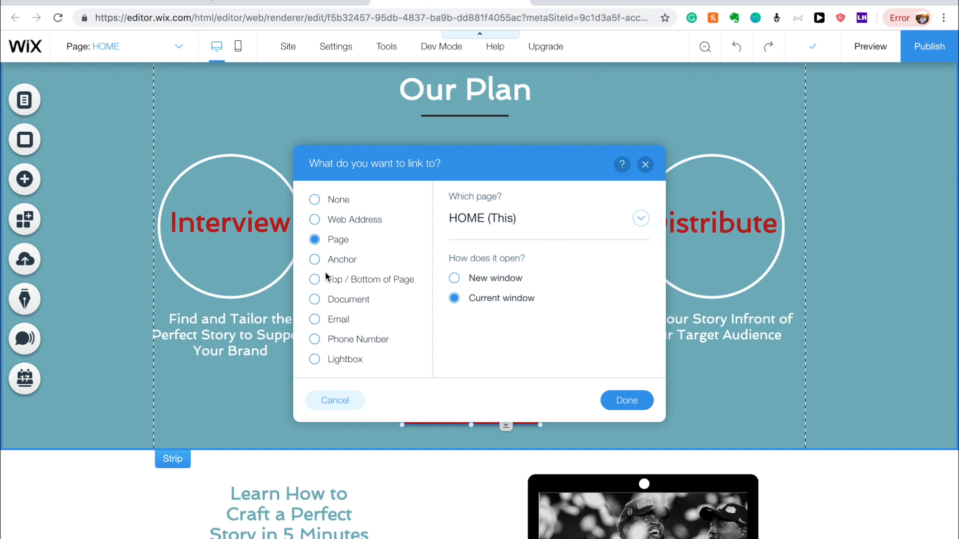
left_click(315, 259)
left_click(527, 282)
left_click(512, 333)
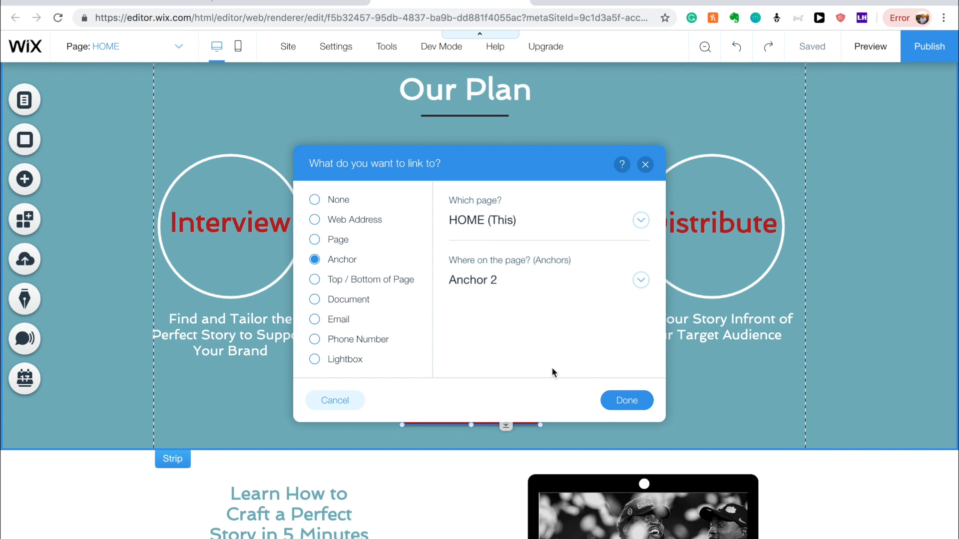
left_click(624, 400)
Link the Let's Talk button to Anchor 2.
scroll(488, 413, "down", 20)
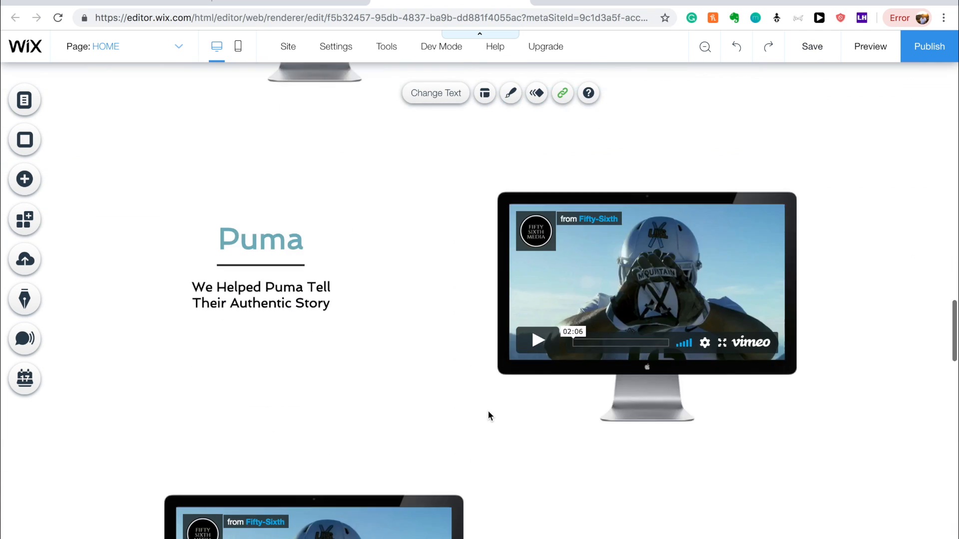
scroll(487, 413, "up", 4)
scroll(487, 410, "down", 6)
scroll(488, 411, "up", 13)
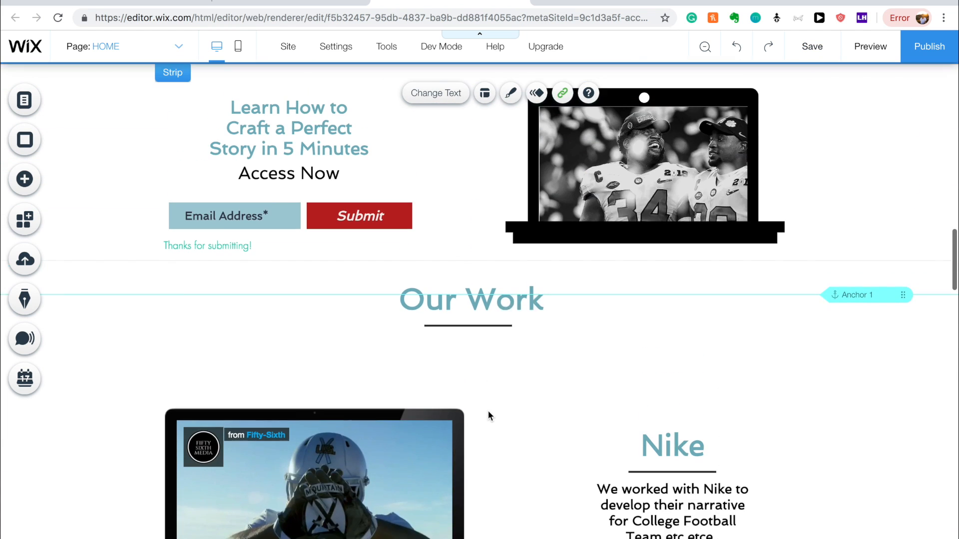
scroll(591, 352, "down", 13)
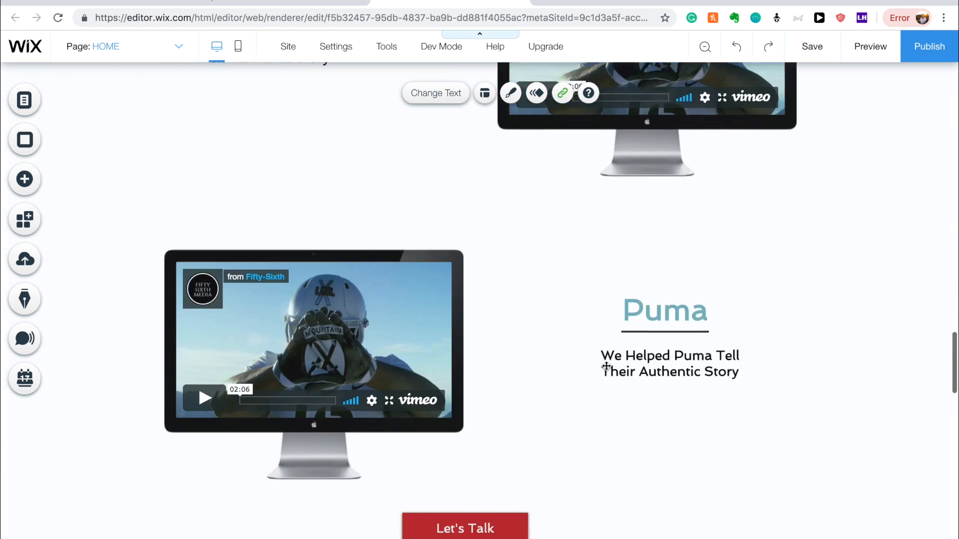
left_click(509, 346)
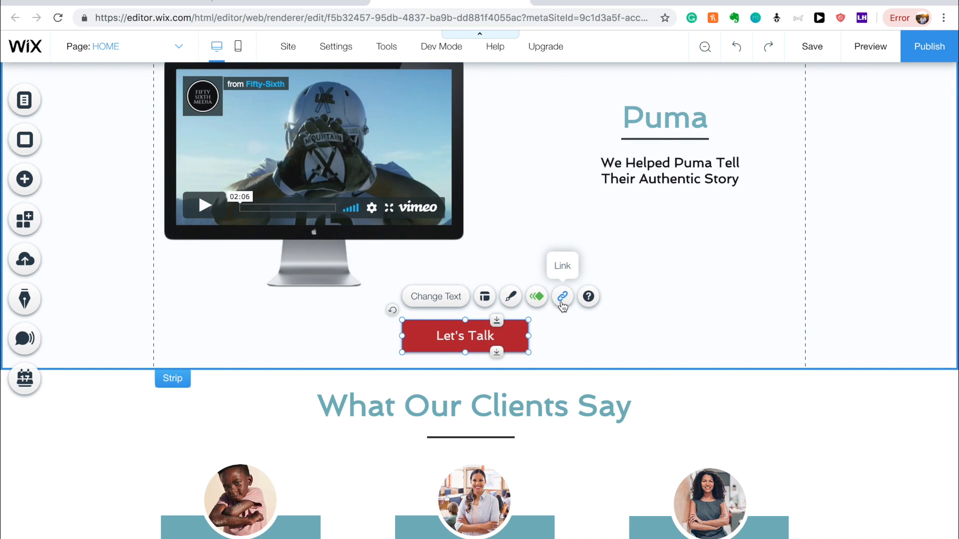
left_click(563, 298)
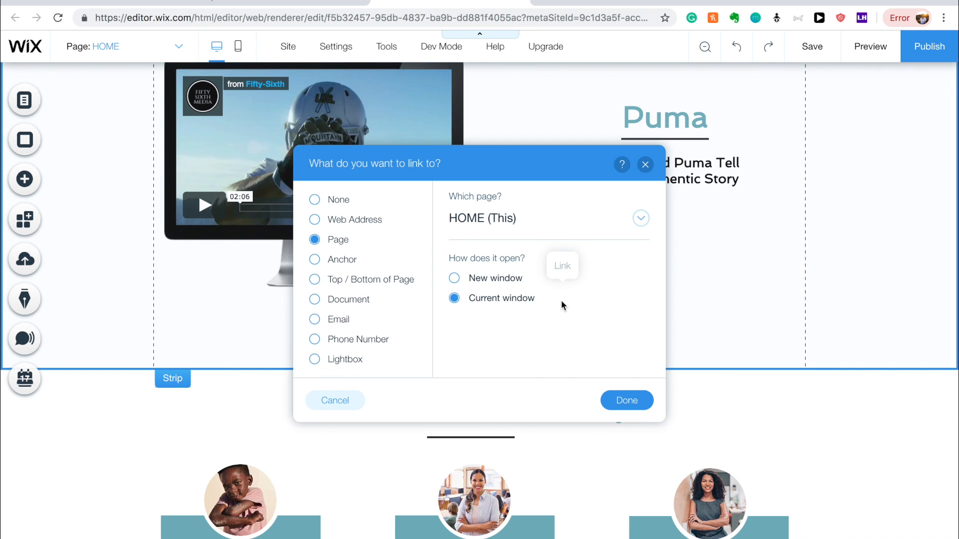
left_click(315, 260)
left_click(523, 290)
left_click(513, 334)
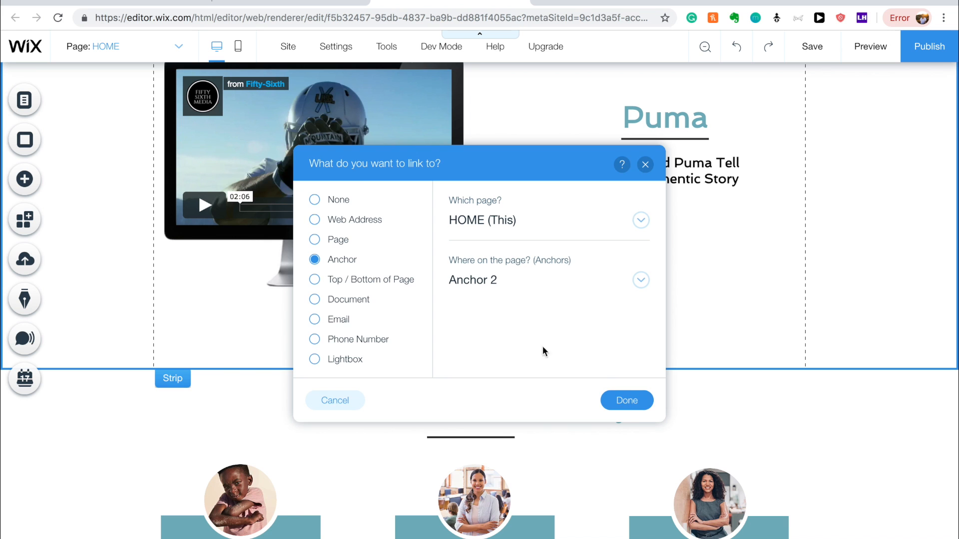
left_click(625, 401)
Link the Get In Touch button to Anchor 2, then scroll back toward the top.
scroll(567, 392, "down", 10)
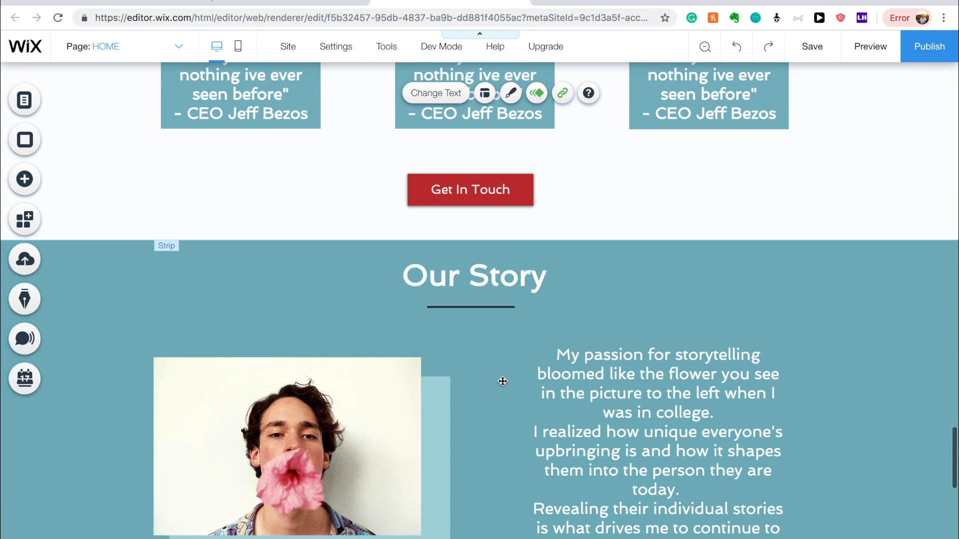
left_click(495, 198)
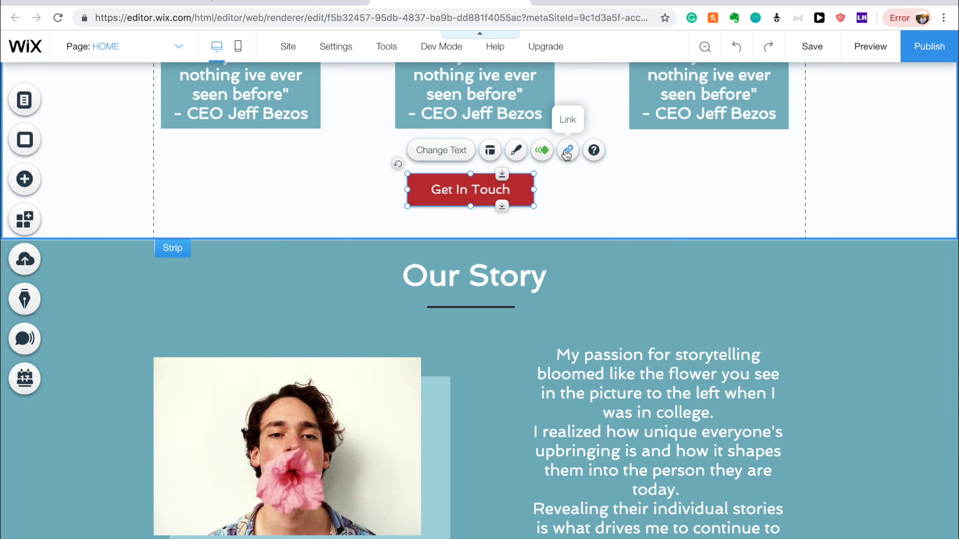
left_click(559, 150)
left_click(349, 259)
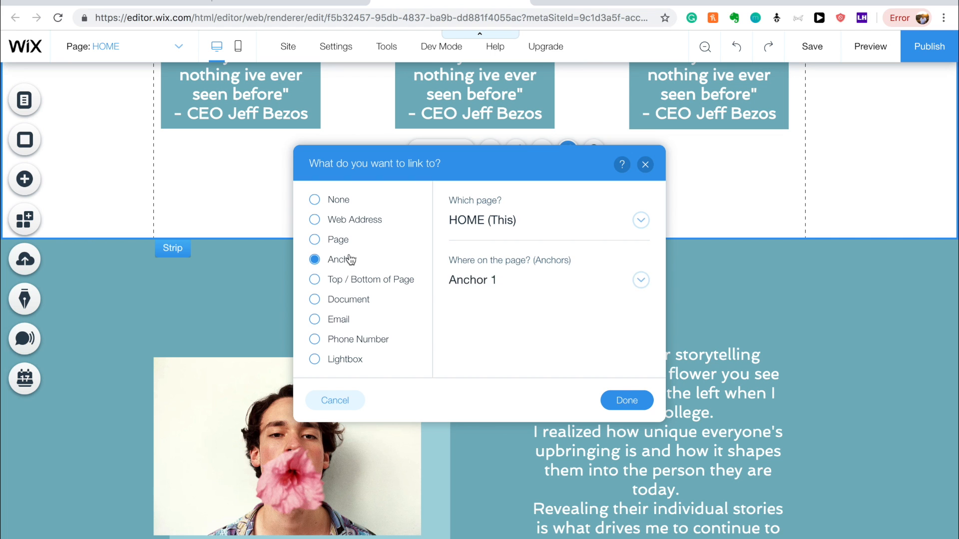
left_click(537, 278)
left_click(523, 332)
left_click(627, 400)
scroll(507, 369, "down", 10)
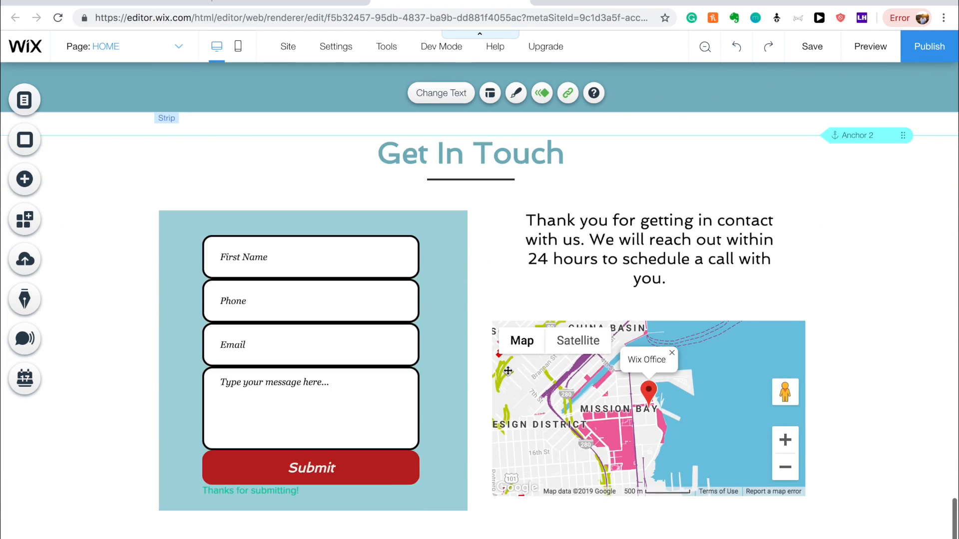
scroll(508, 370, "up", 15)
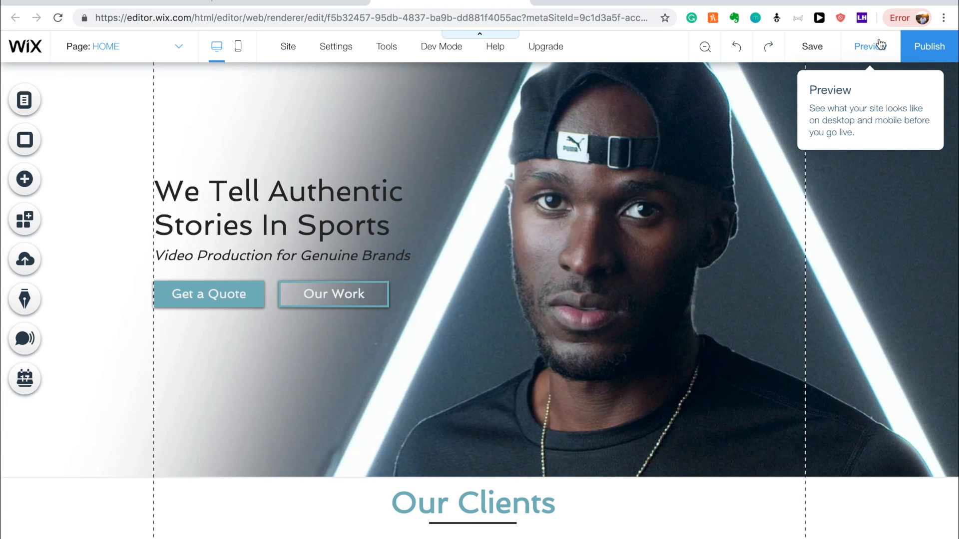
scroll(756, 270, "up", 2)
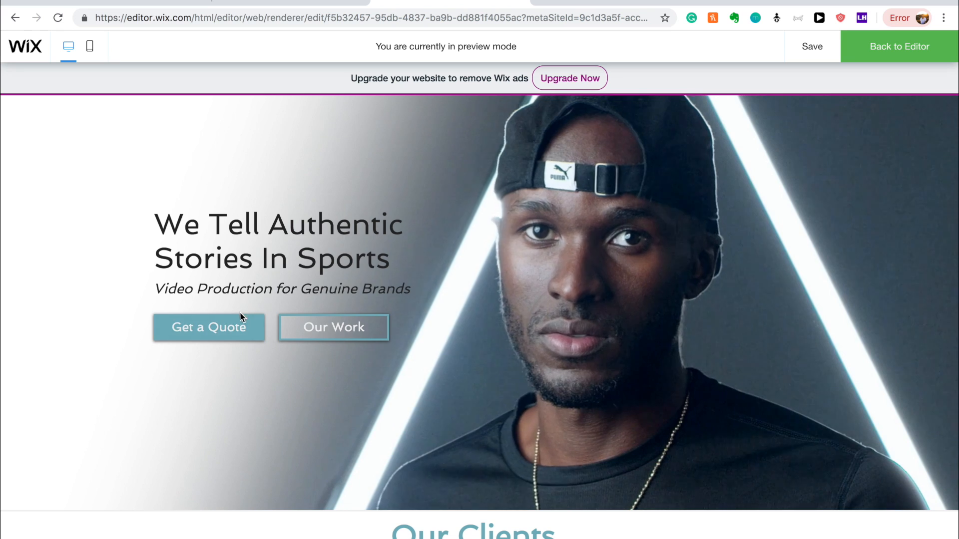
In preview, test that Get a Quote and Our Work jump to their anchored sections.
left_click(235, 327)
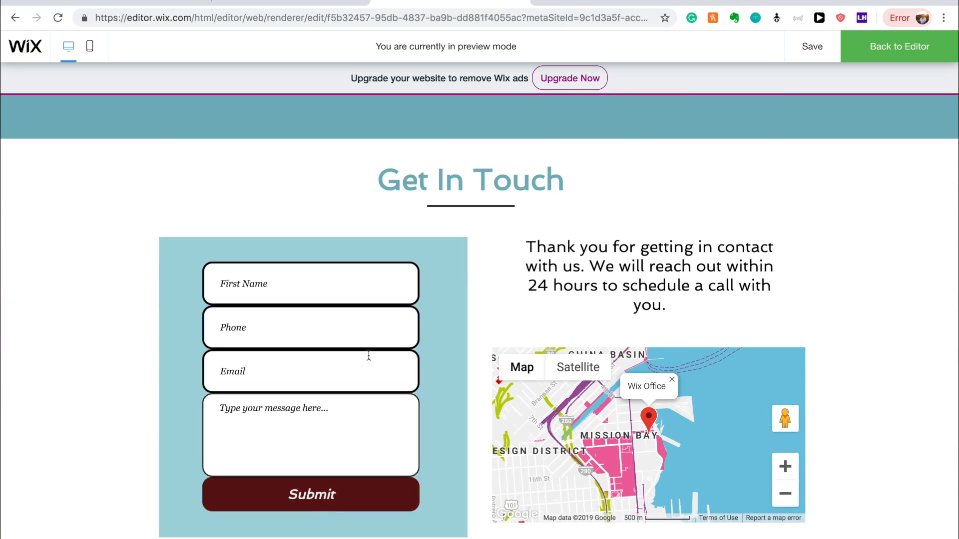
scroll(490, 302, "up", 20)
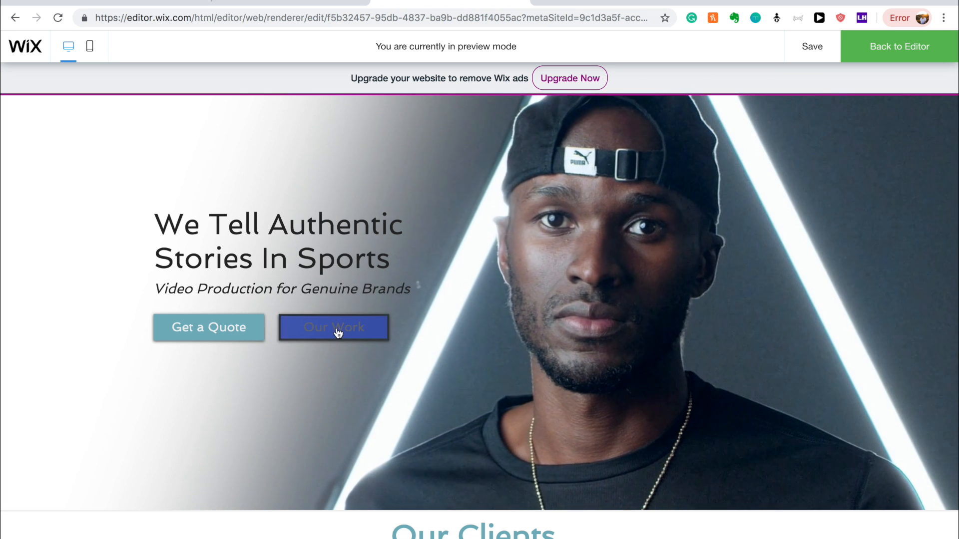
left_click(352, 328)
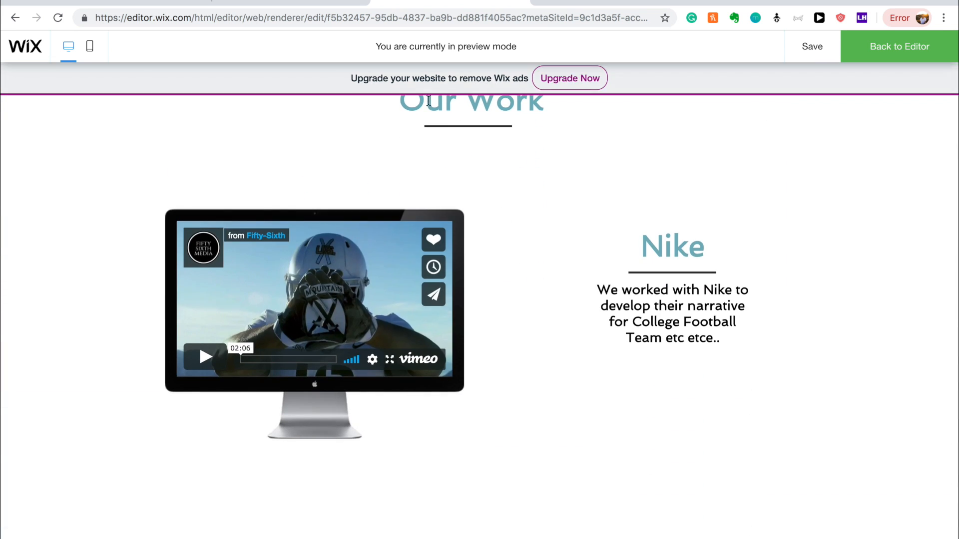
scroll(601, 187, "down", 20)
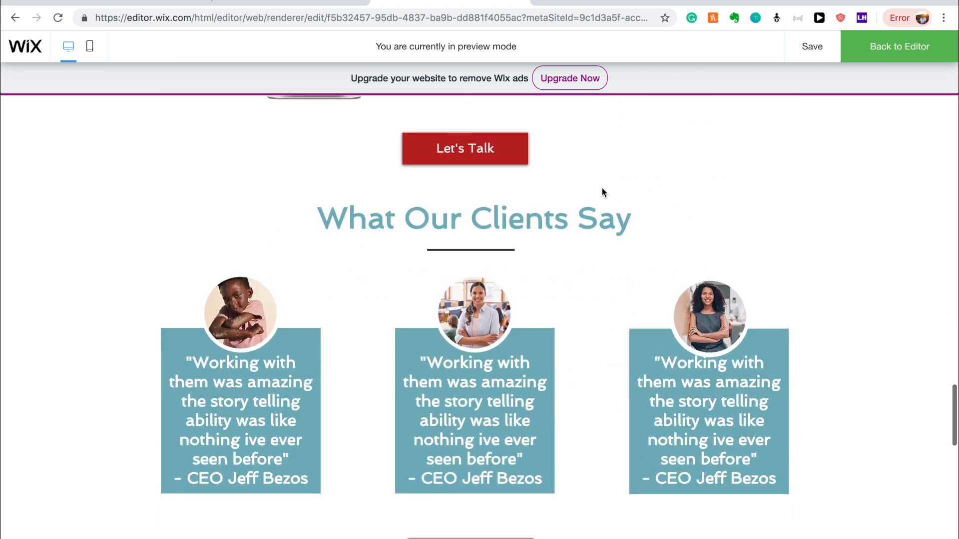
scroll(601, 187, "up", 20)
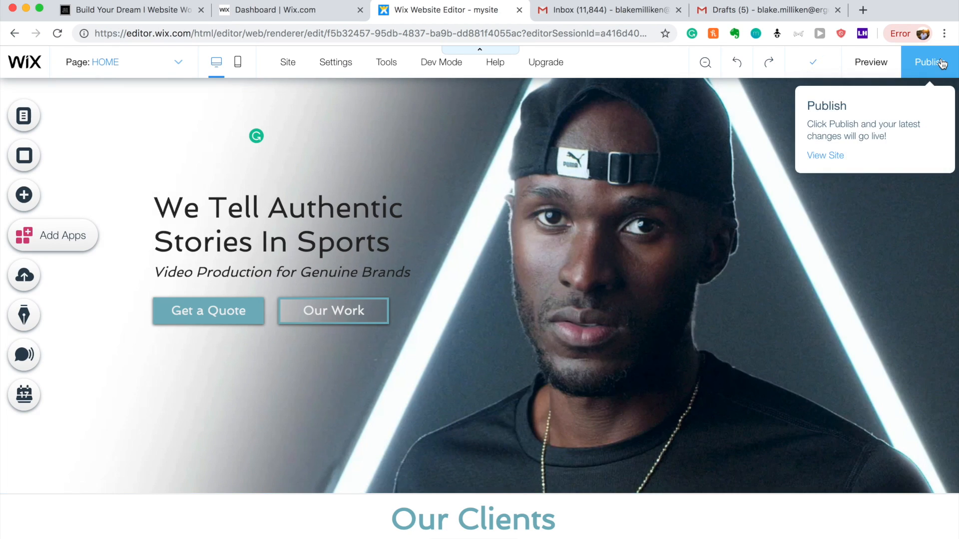
Publish the site live, then choose Upgrade Now in the Congratulations dialog.
left_click(942, 63)
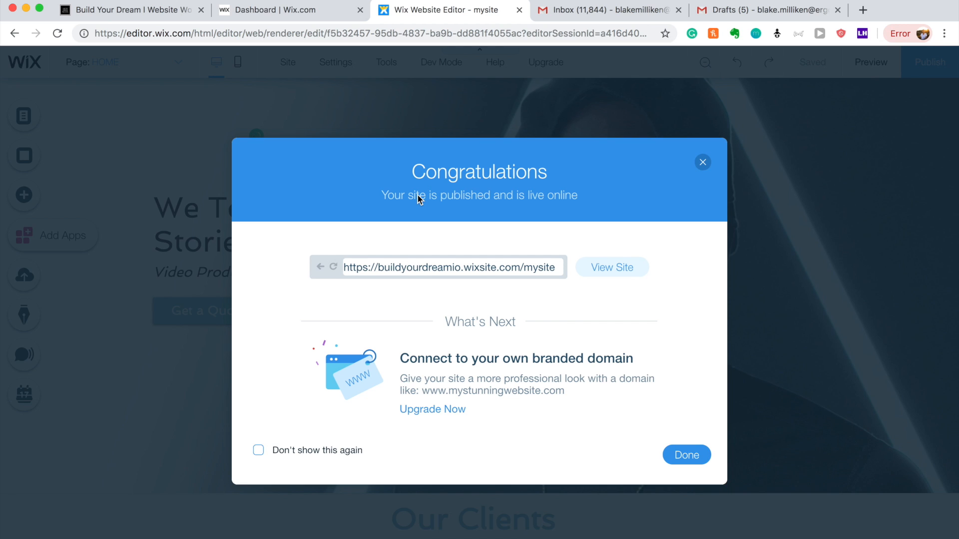
left_click(434, 410)
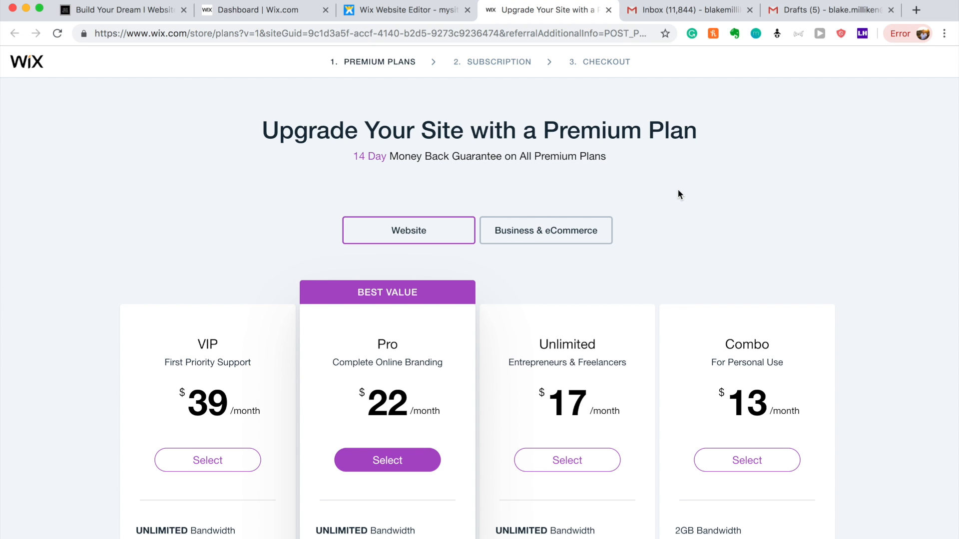
scroll(678, 194, "down", 3)
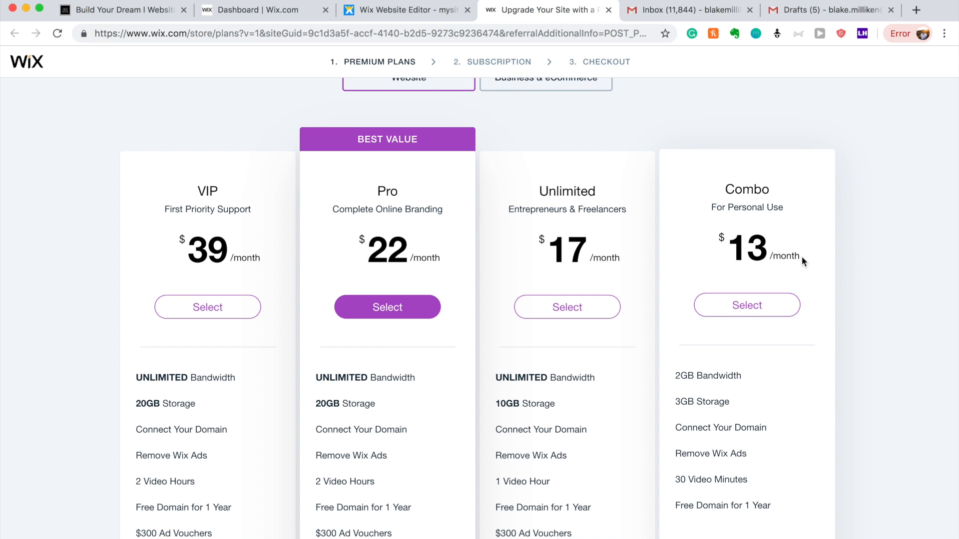
scroll(801, 332, "down", 3)
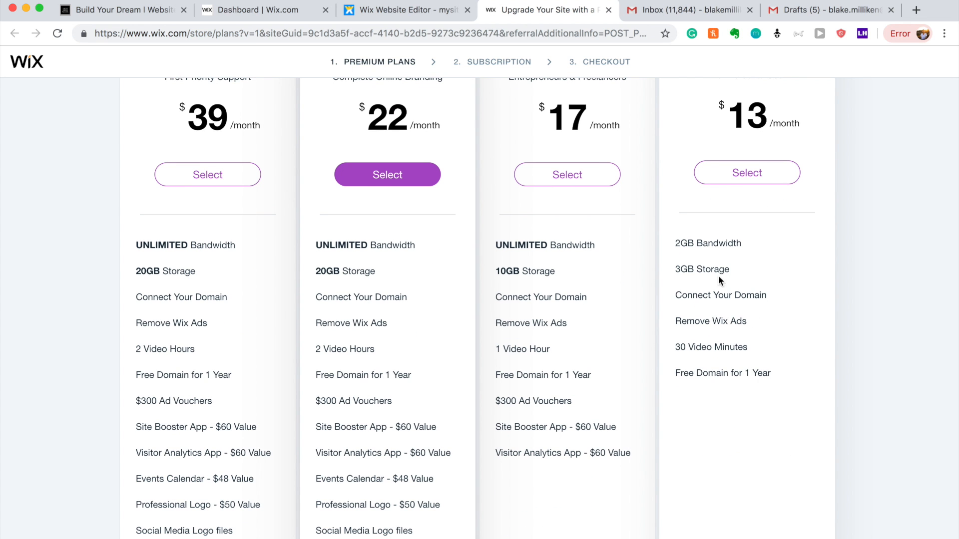
scroll(773, 228, "up", 2)
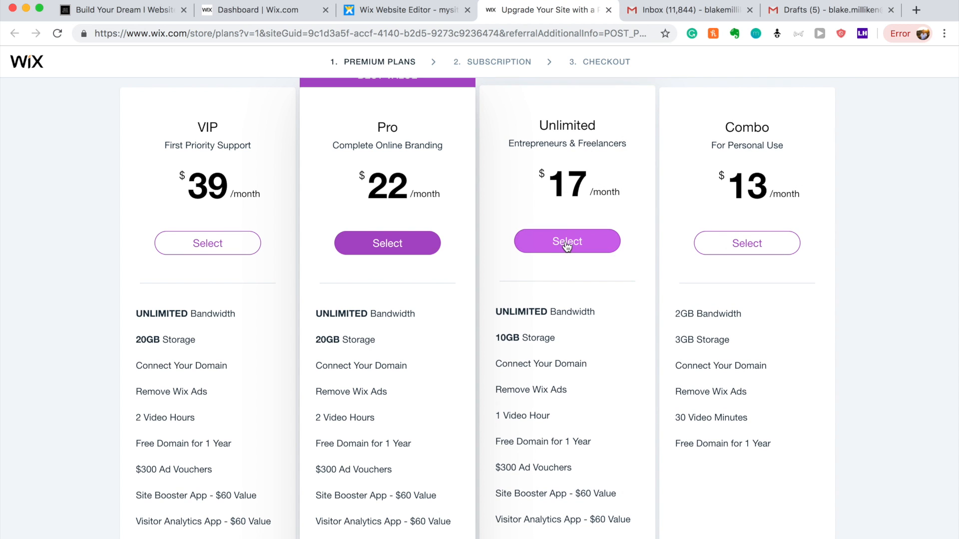
scroll(569, 250, "down", 2)
mouse_move(513, 401)
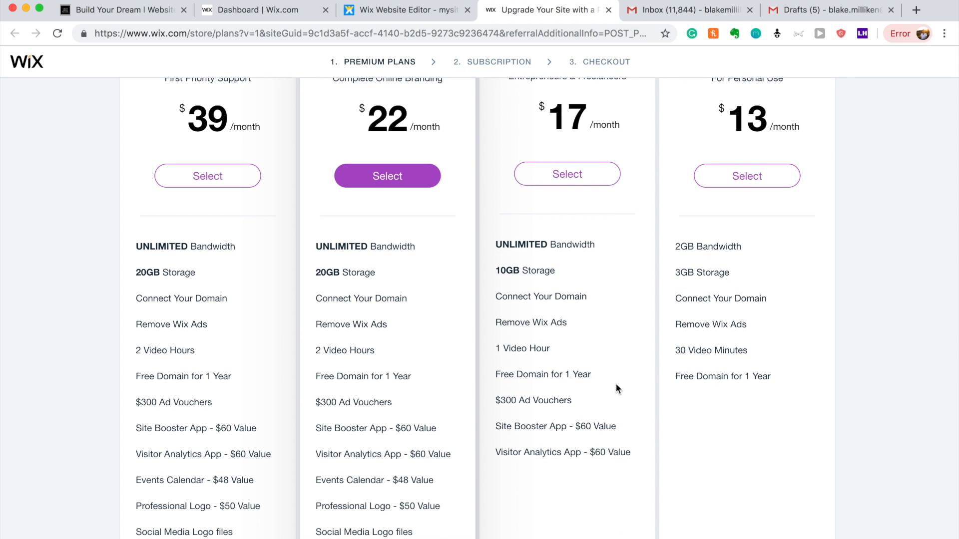
mouse_move(576, 454)
mouse_move(565, 430)
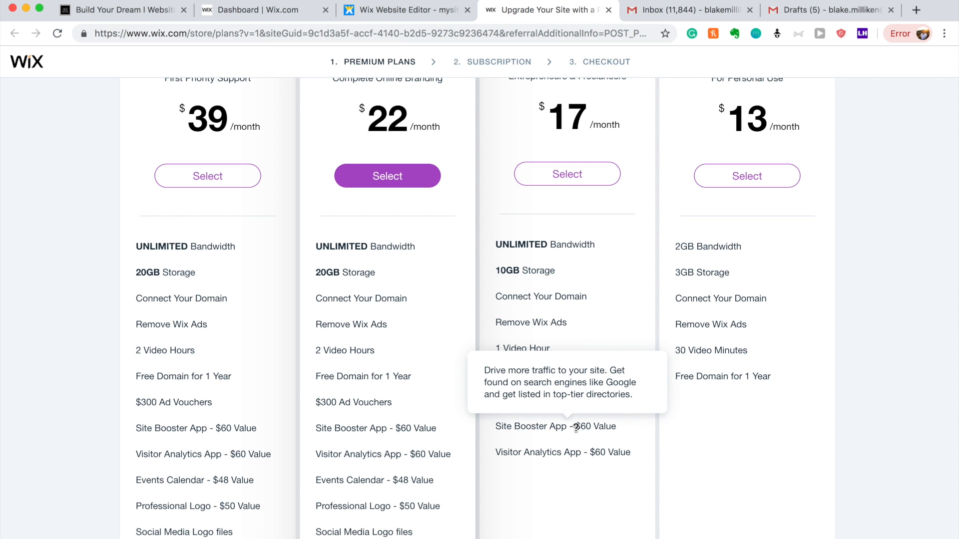
scroll(576, 428, "up", 3)
Choose the Unlimited plan with Yearly billing ($17 × 12 months) and continue to checkout.
left_click(579, 240)
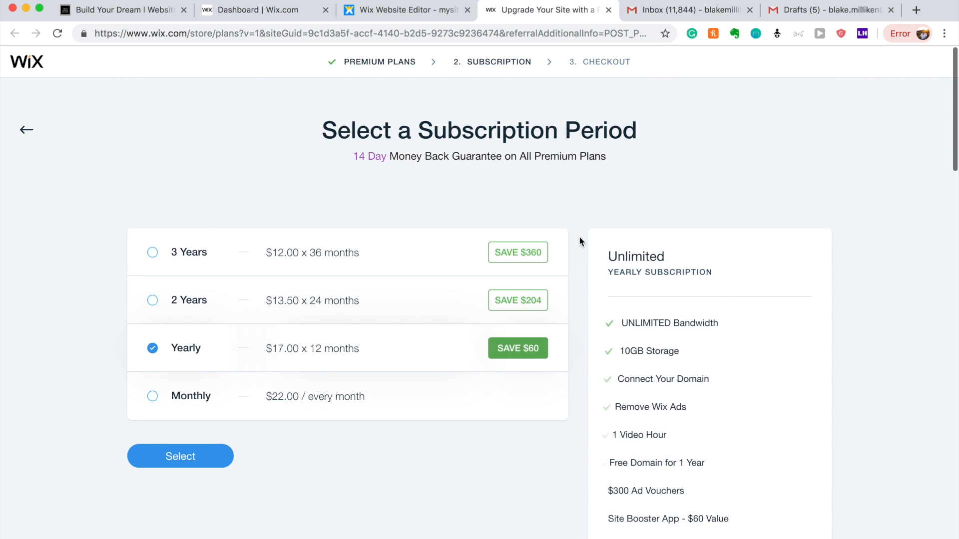
scroll(579, 241, "down", 1)
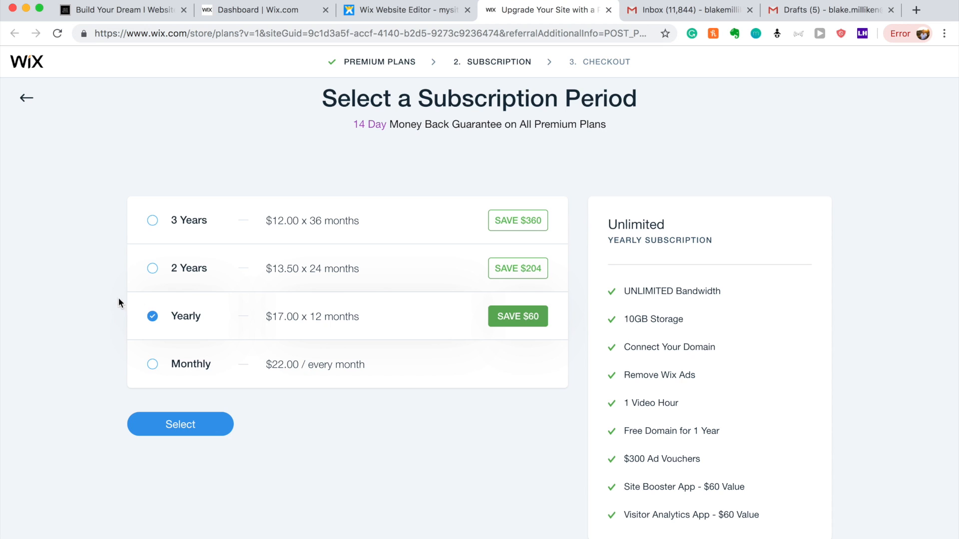
left_click(154, 367)
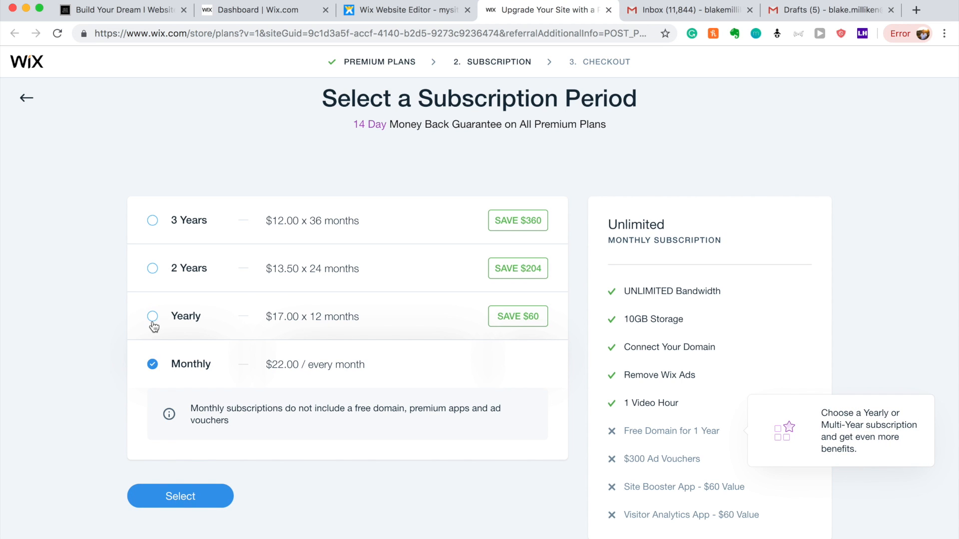
left_click(154, 269)
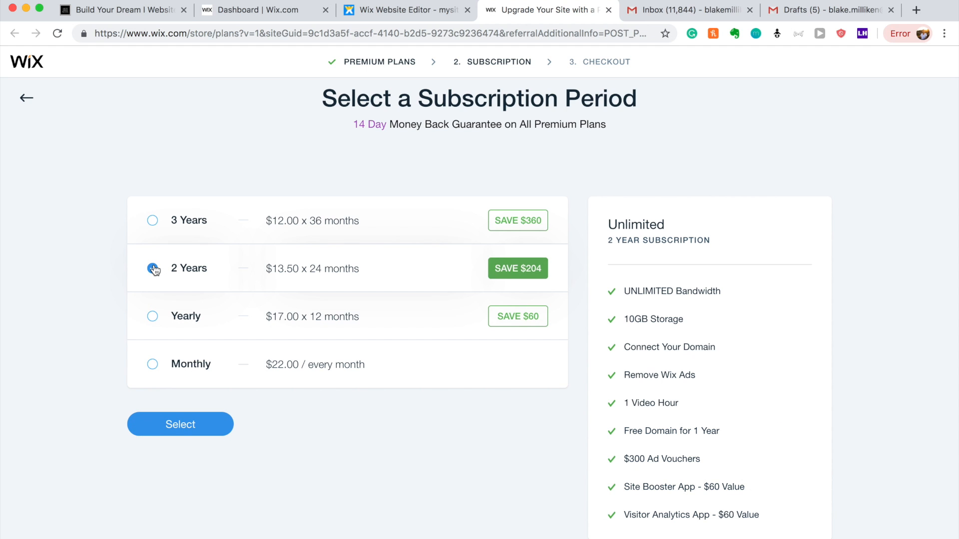
left_click(150, 321)
left_click(180, 424)
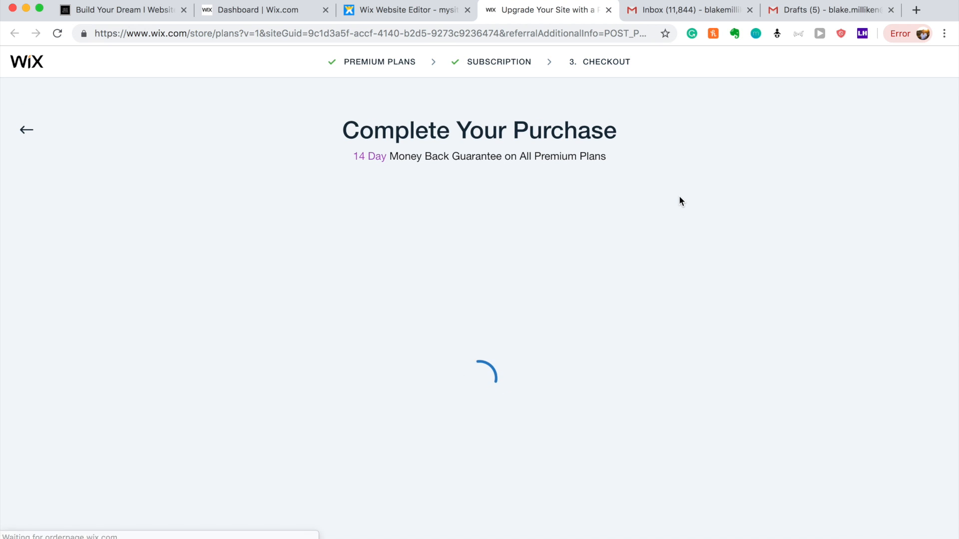
scroll(680, 201, "down", 2)
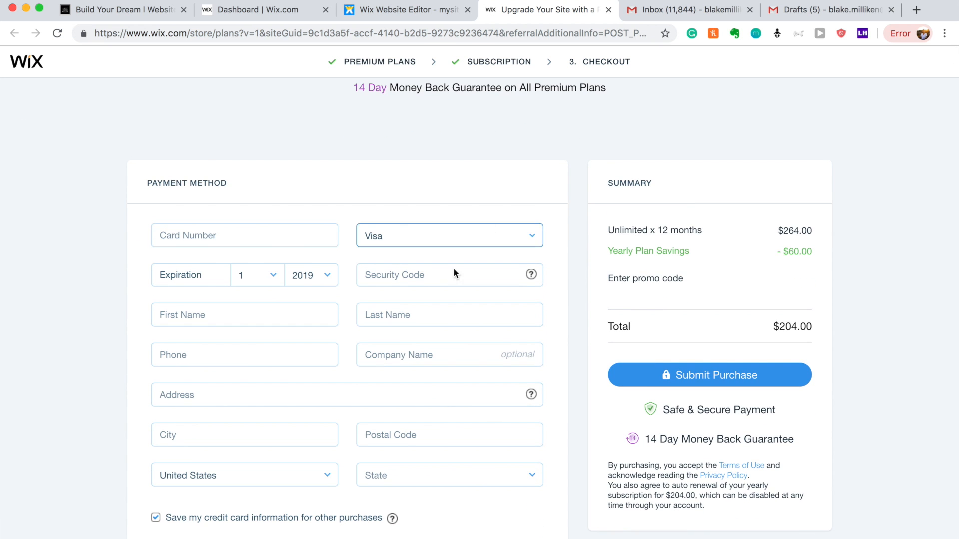
scroll(727, 185, "down", 5)
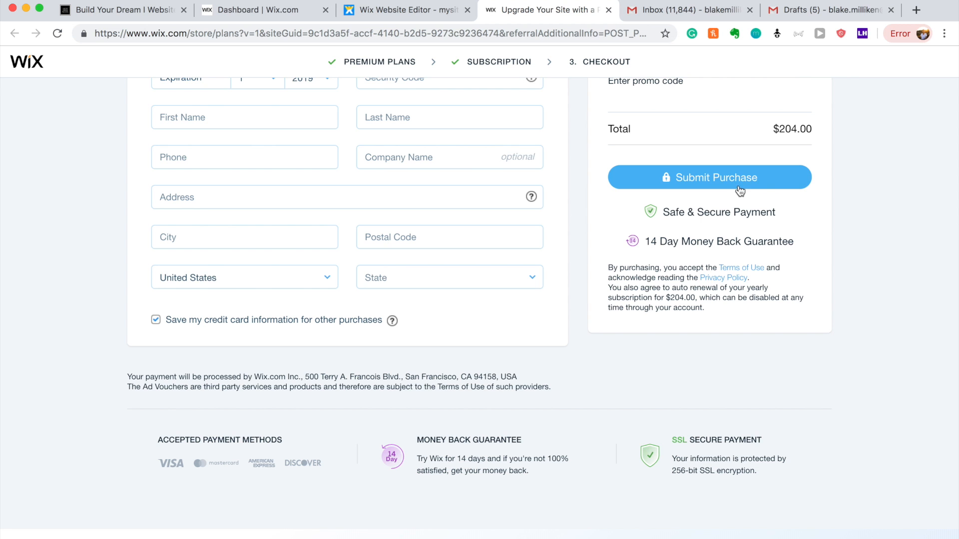
scroll(717, 343, "down", 1)
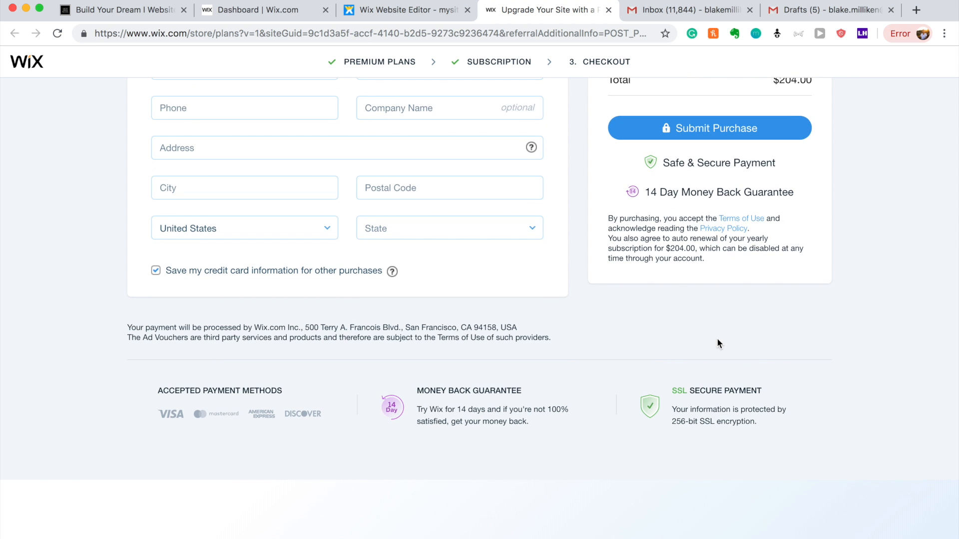
scroll(717, 344, "up", 2)
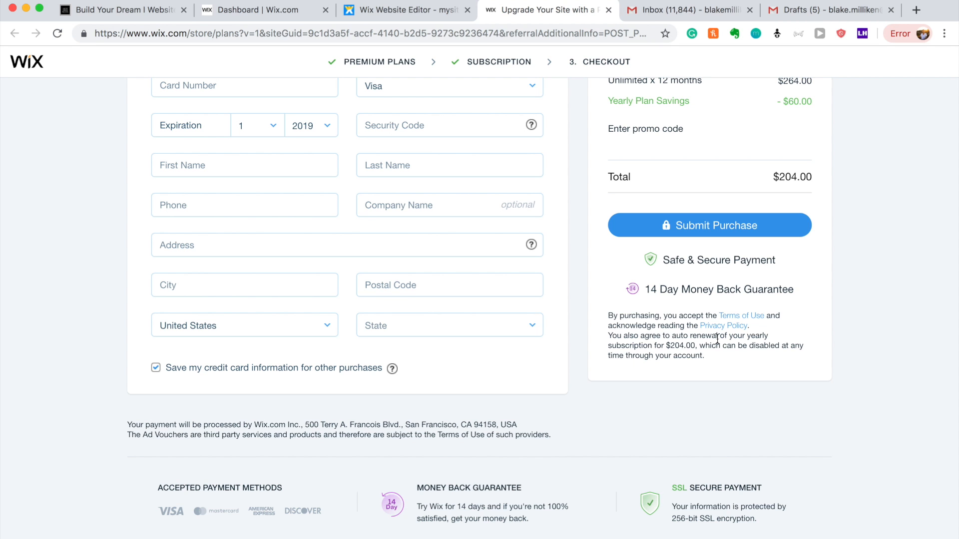
scroll(717, 339, "up", 2)
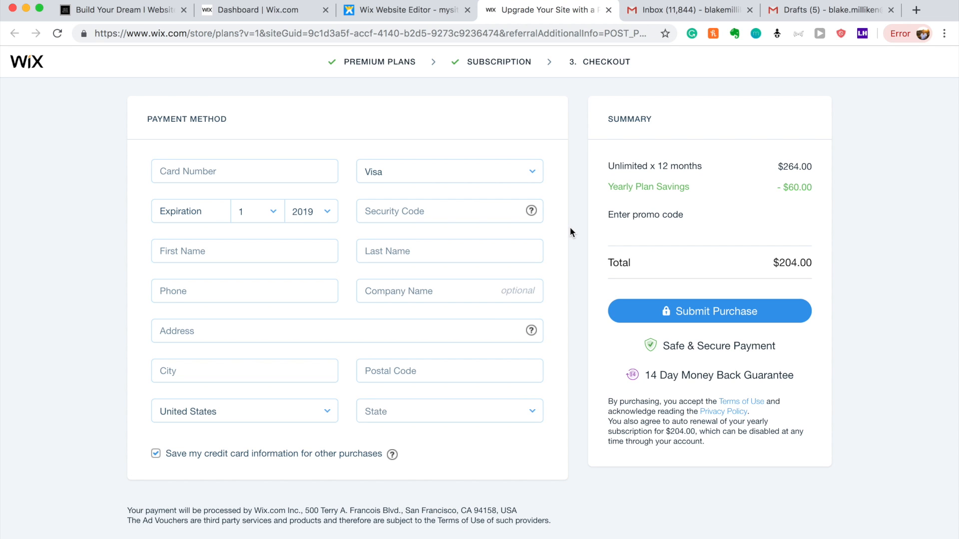
scroll(572, 232, "down", 7)
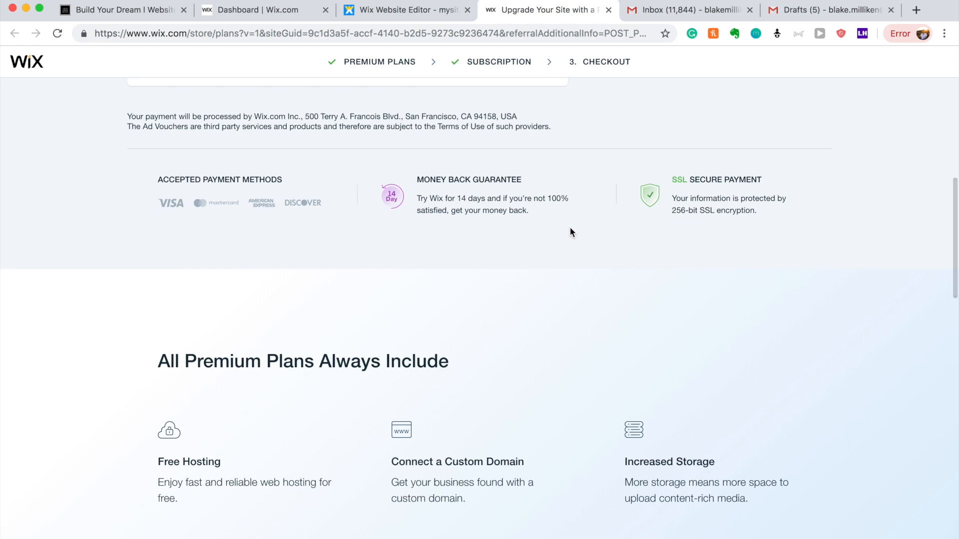
scroll(570, 228, "up", 8)
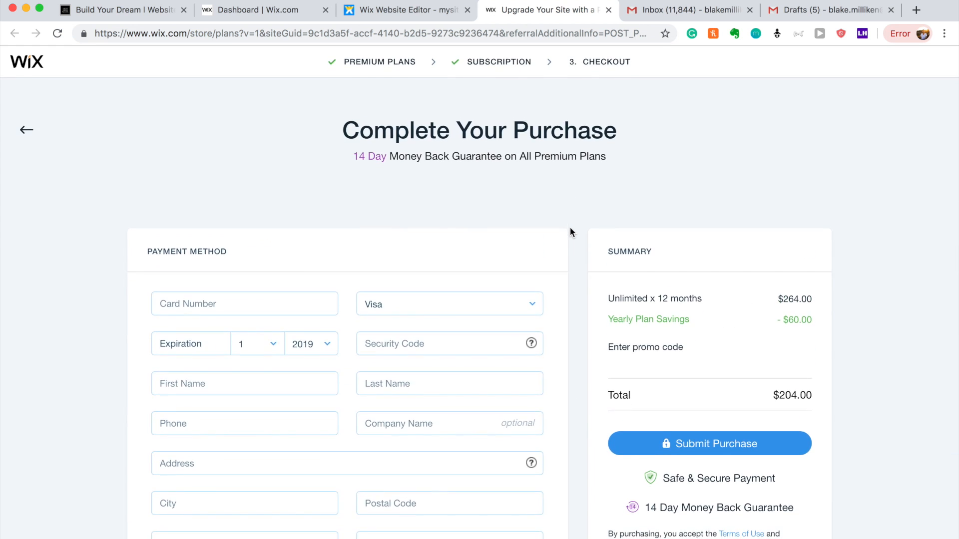